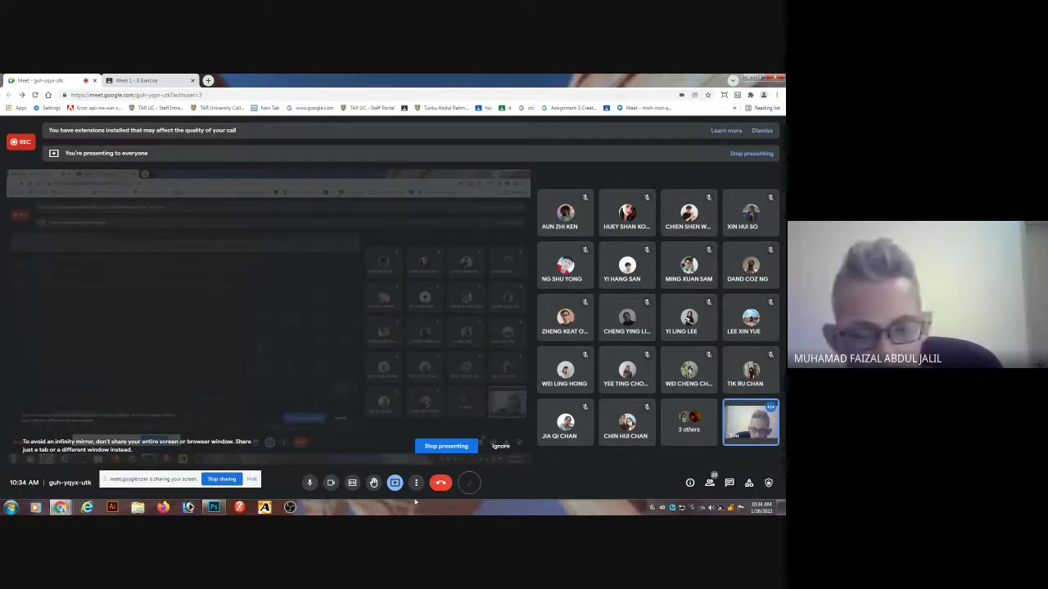
Switch to Photoshop and examine the sketched eye, eyebrow and hair strands on the portrait at 200% zoom.
{"action": "left_click", "coordinate": [213, 508]}
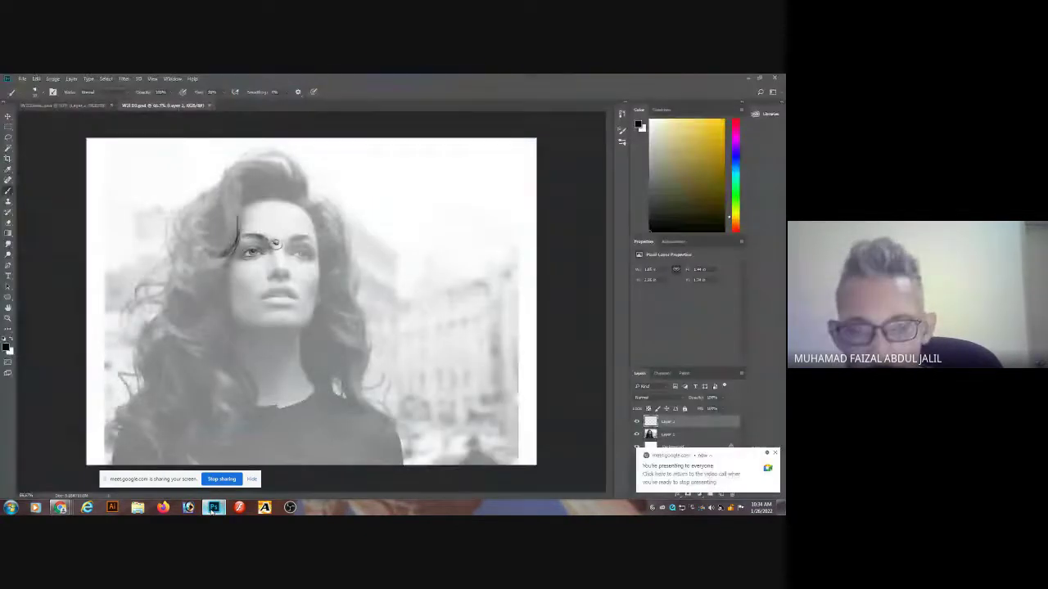
{"action": "left_click", "coordinate": [212, 510]}
{"action": "left_click", "coordinate": [212, 510]}
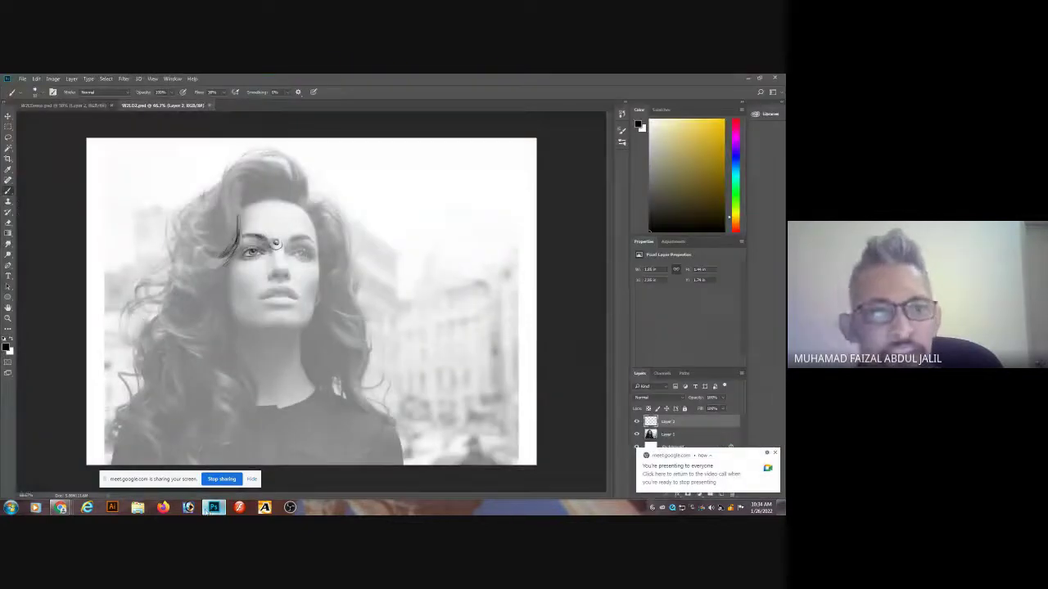
{"action": "scroll", "coordinate": [250, 278], "scroll_direction": "up", "scroll_amount": 2}
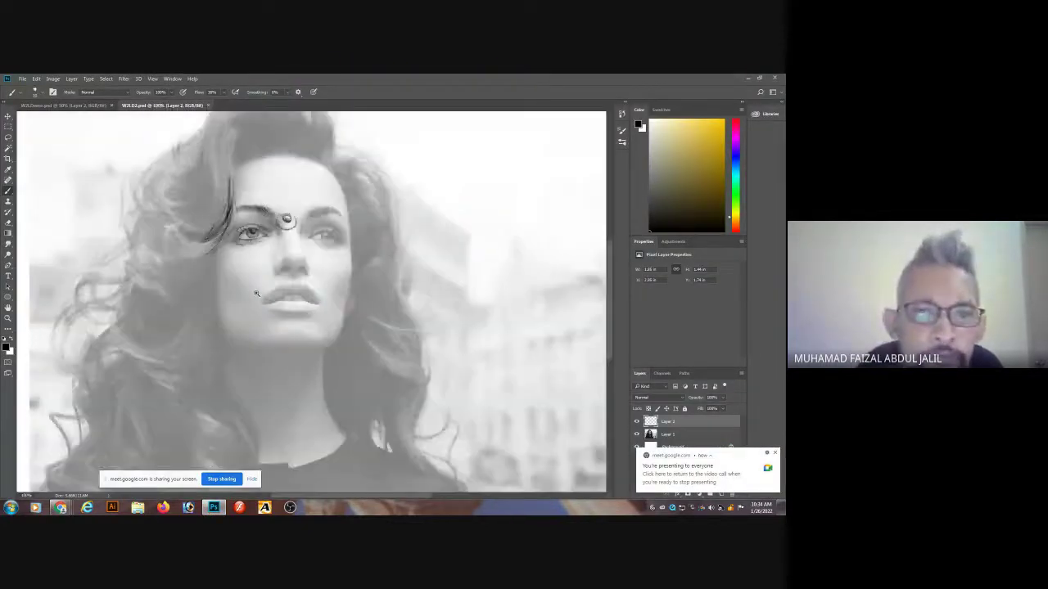
{"action": "scroll", "coordinate": [249, 278], "scroll_direction": "up", "scroll_amount": 6}
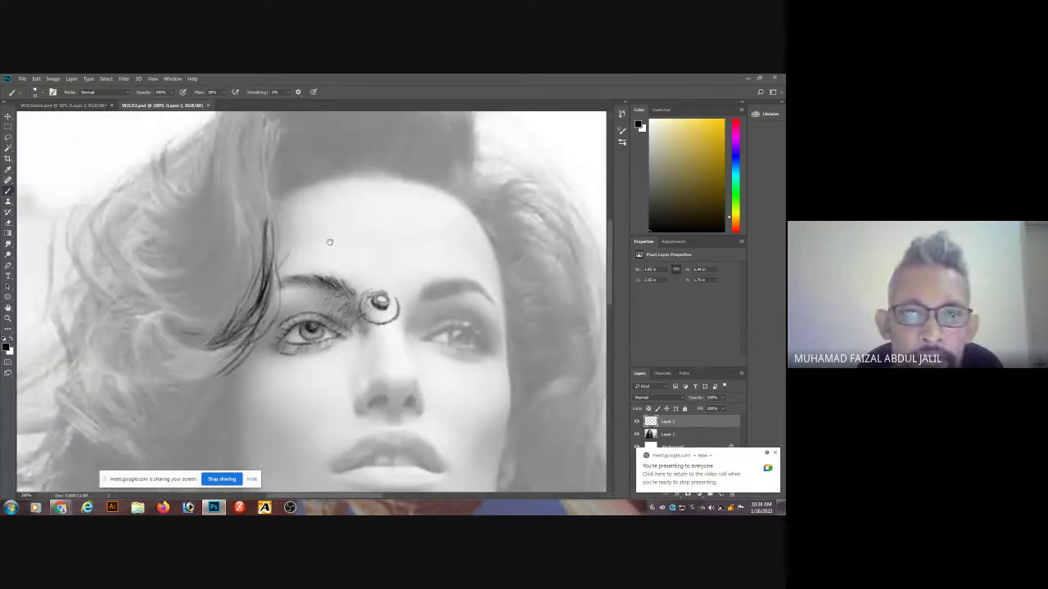
{"action": "scroll", "coordinate": [365, 208], "scroll_direction": "up", "scroll_amount": 1}
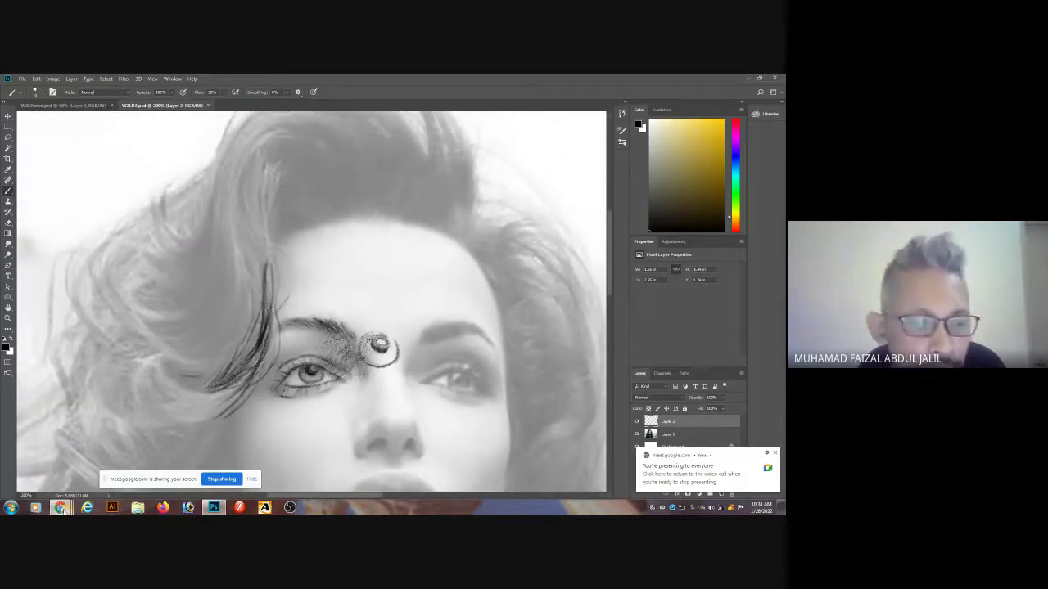
Switch to the Google Meet call, read the in-call messages and close them.
{"action": "mouse_move", "coordinate": [65, 506]}
{"action": "left_click", "coordinate": [143, 459]}
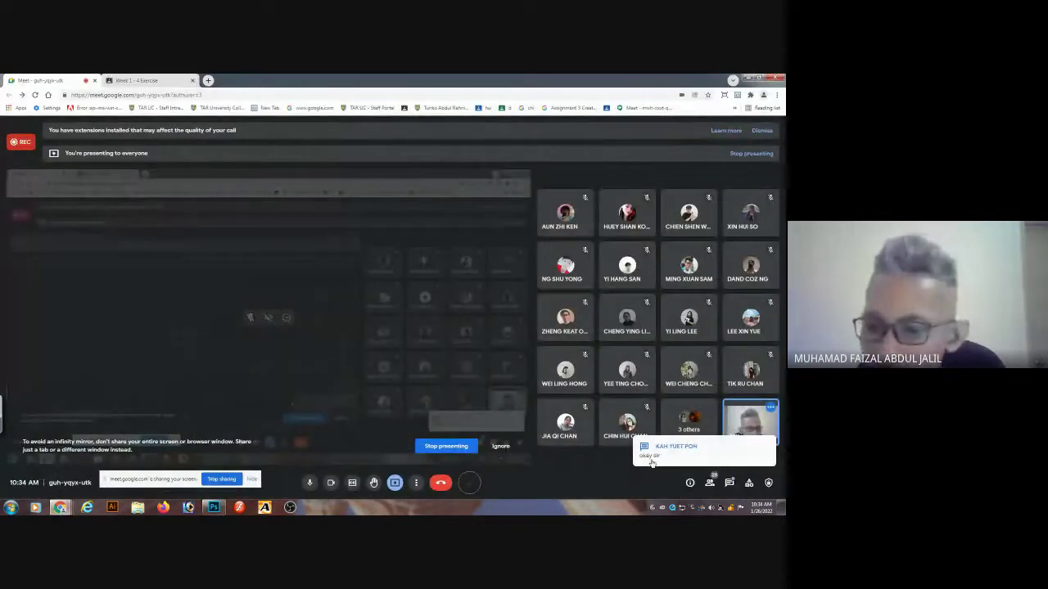
{"action": "left_click", "coordinate": [729, 484]}
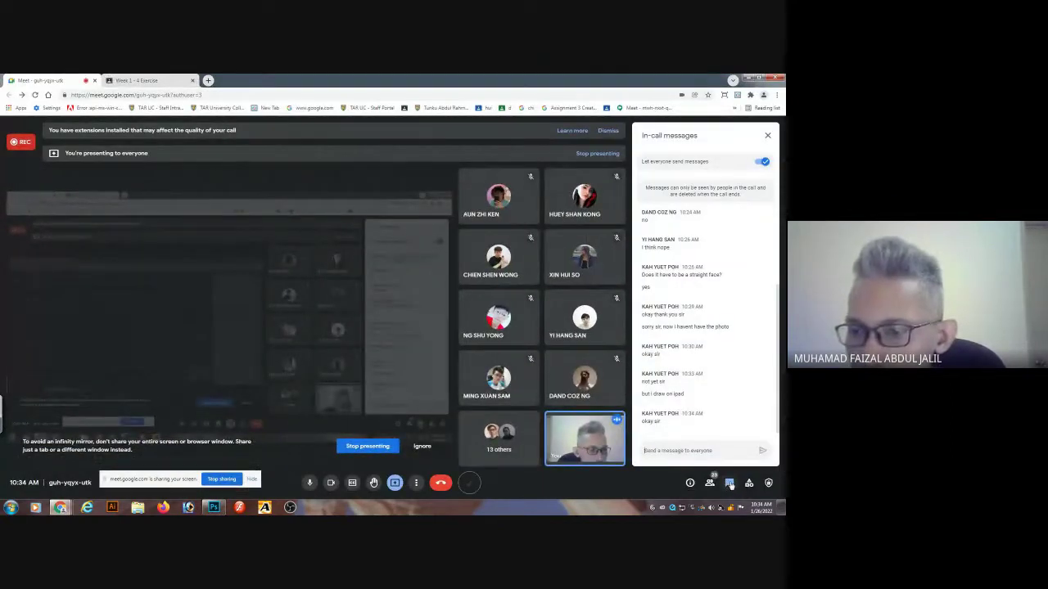
{"action": "left_click", "coordinate": [731, 484]}
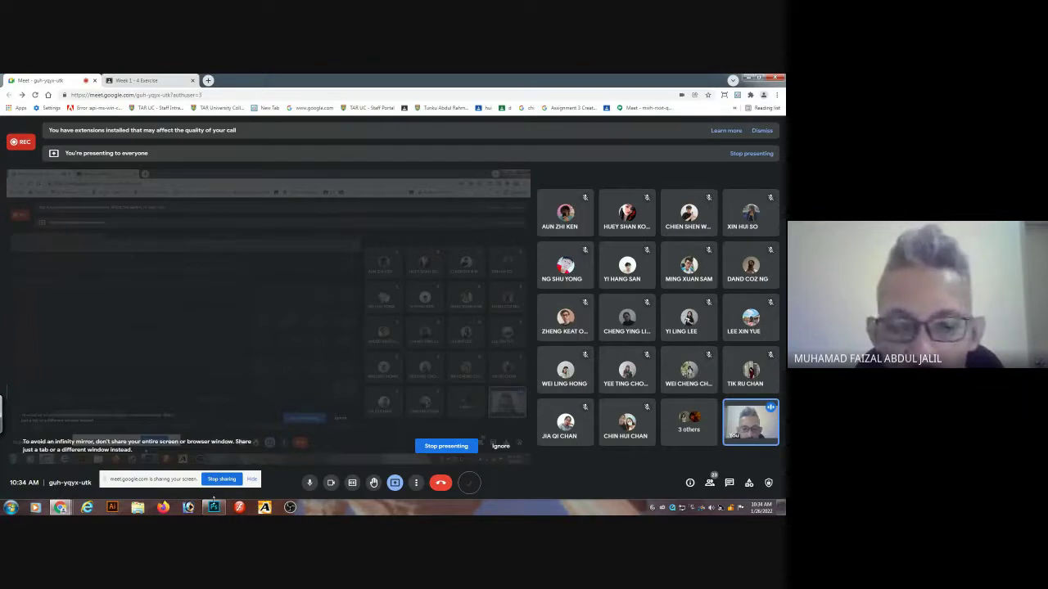
{"action": "left_click_drag", "start_coordinate": [175, 482], "coordinate": [186, 490]}
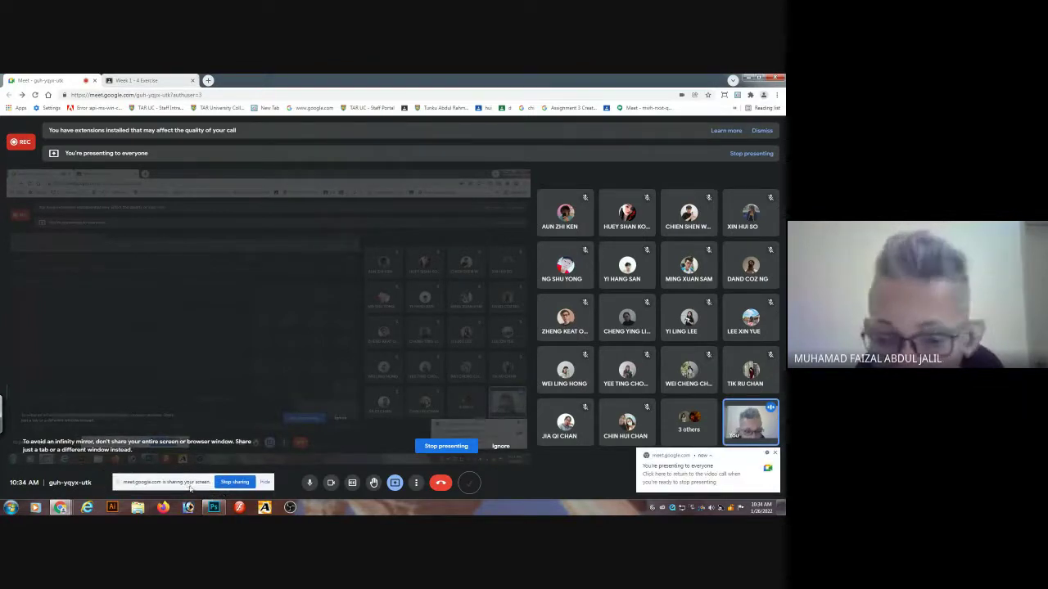
Return to Photoshop and erase the stray circular marks beside the inner end of the sketched eyebrow on Layer 2.
{"action": "left_click", "coordinate": [213, 508]}
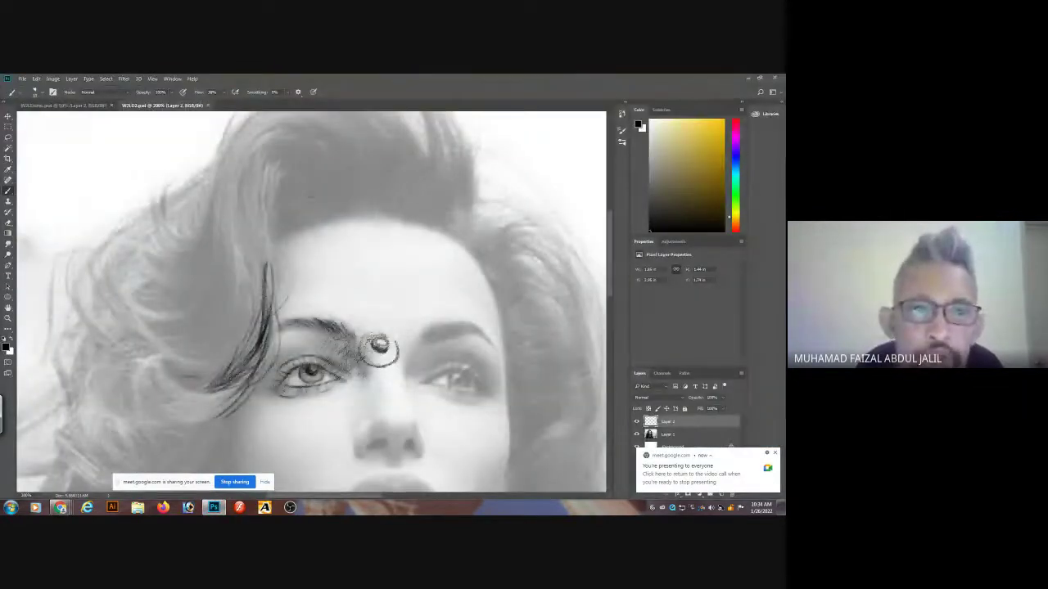
{"action": "left_click_drag", "start_coordinate": [299, 178], "coordinate": [352, 217]}
{"action": "key", "text": "ctrl+z"}
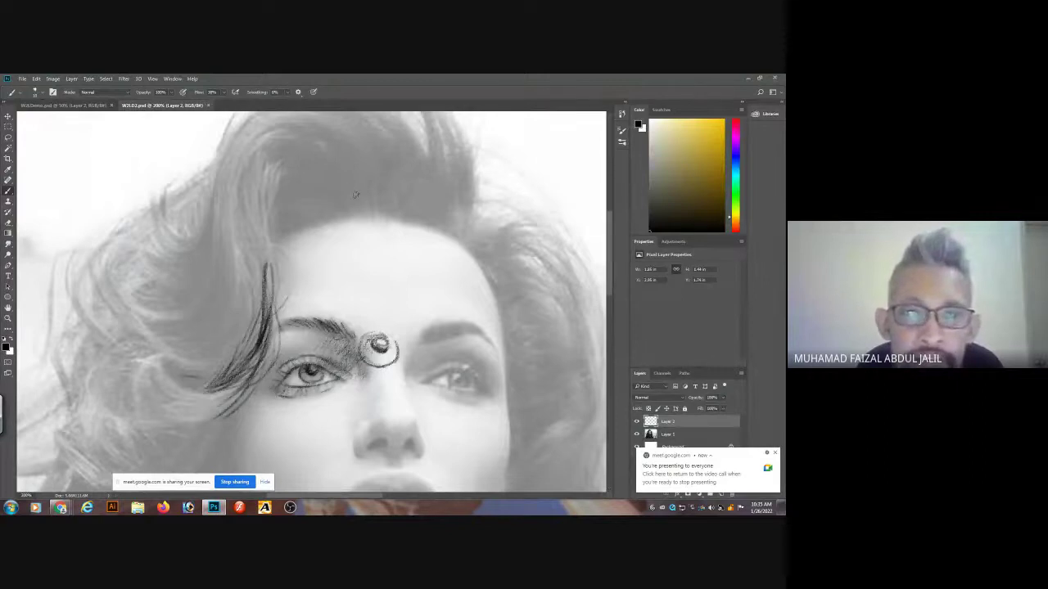
{"action": "left_click_drag", "start_coordinate": [352, 349], "coordinate": [297, 223]}
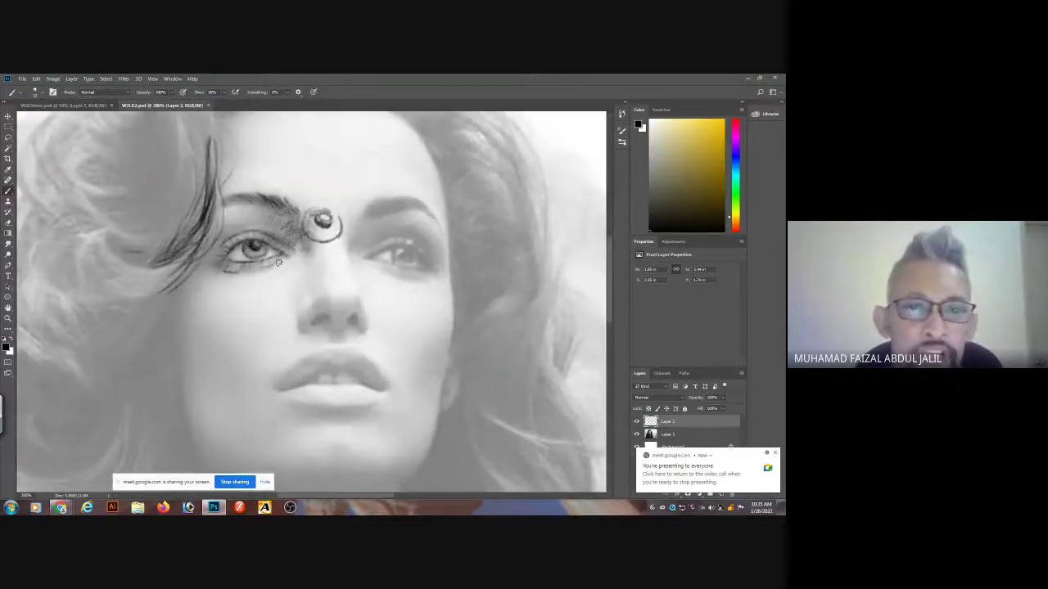
{"action": "key", "text": "e"}
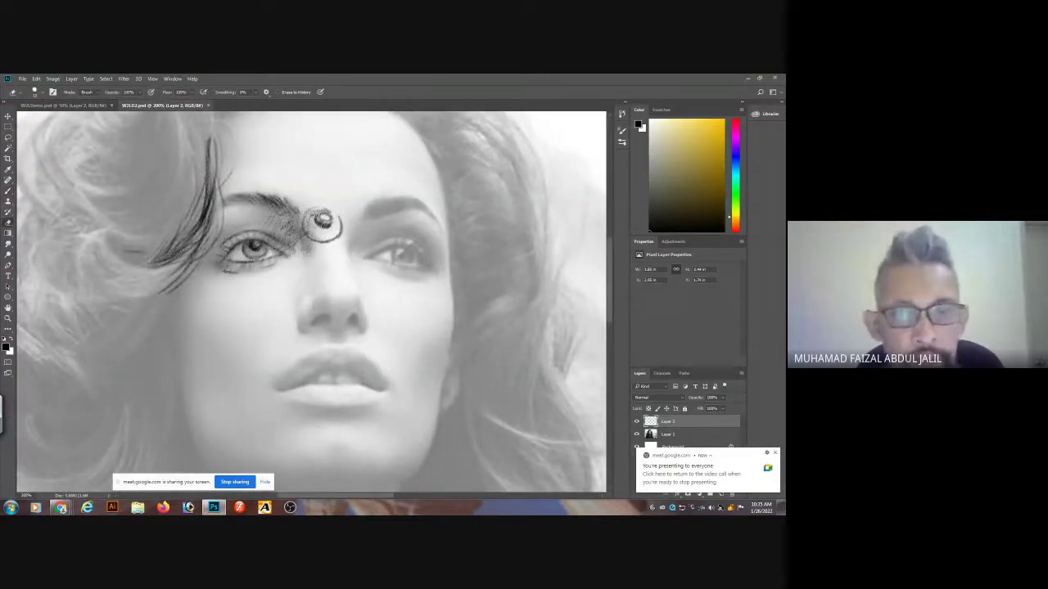
{"action": "mouse_move", "coordinate": [335, 243]}
{"action": "left_mouse_down"}
{"action": "mouse_move", "coordinate": [326, 213]}
{"action": "mouse_move", "coordinate": [323, 239]}
{"action": "left_mouse_up"}
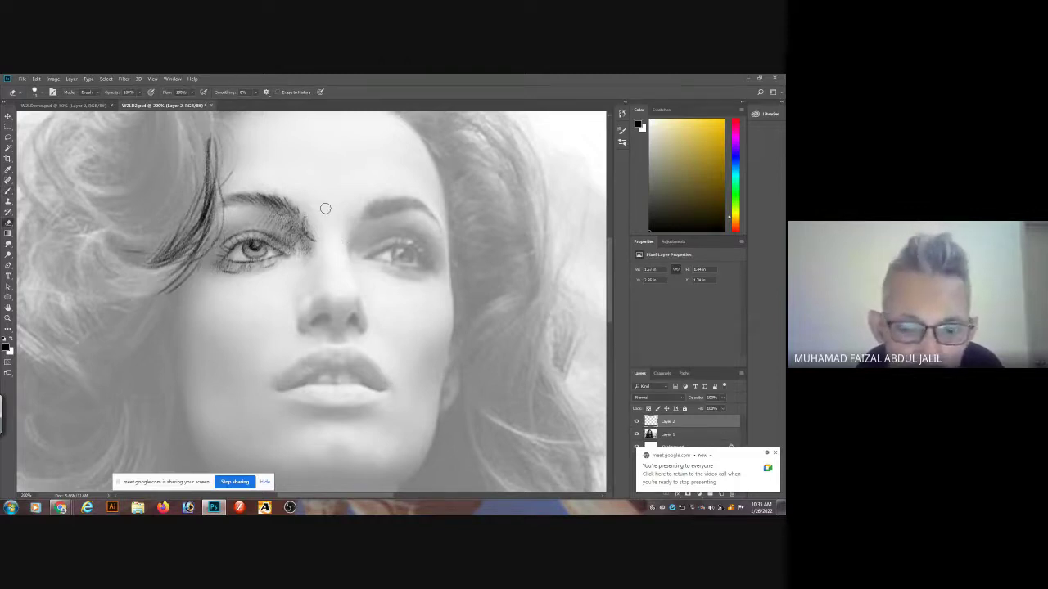
{"action": "left_click_drag", "start_coordinate": [308, 226], "coordinate": [322, 240]}
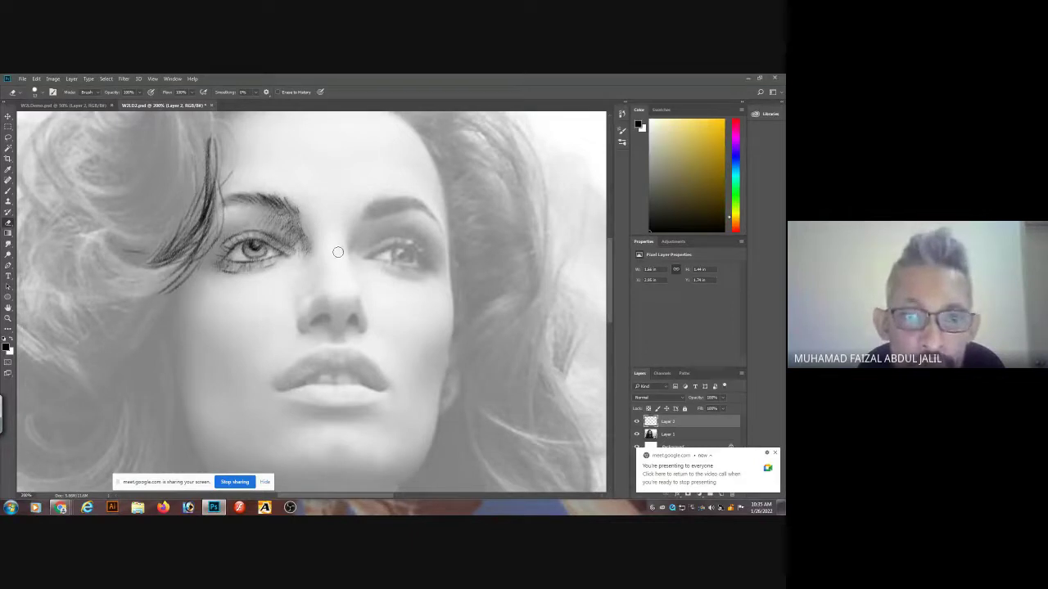
Activate the Brush tool for the unsketched eye area, check the Google Meet call and return to Photoshop.
{"action": "key", "text": "b"}
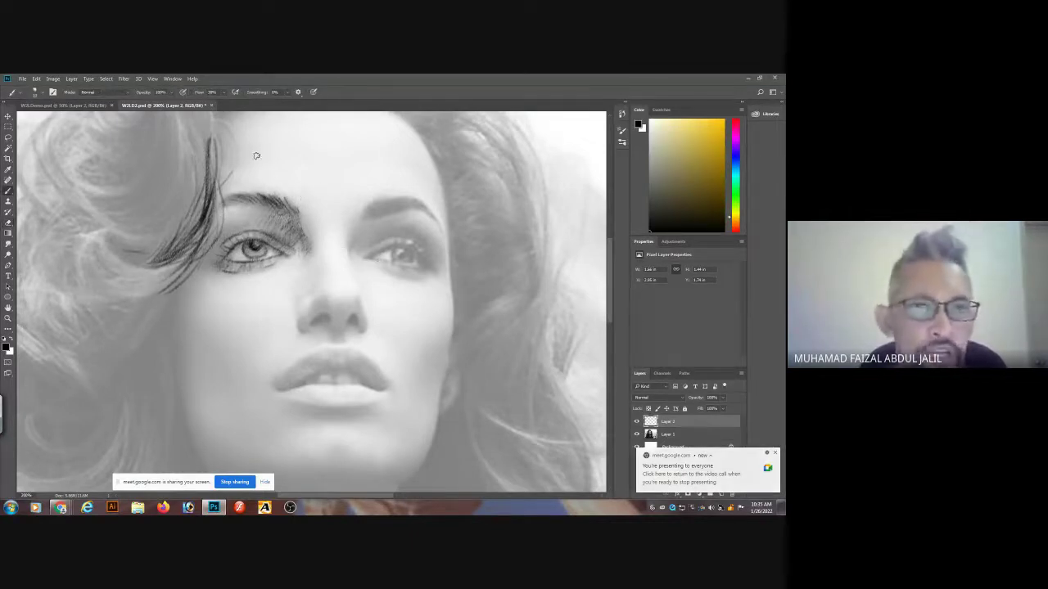
{"action": "scroll", "coordinate": [401, 243], "scroll_direction": "up", "scroll_amount": 2}
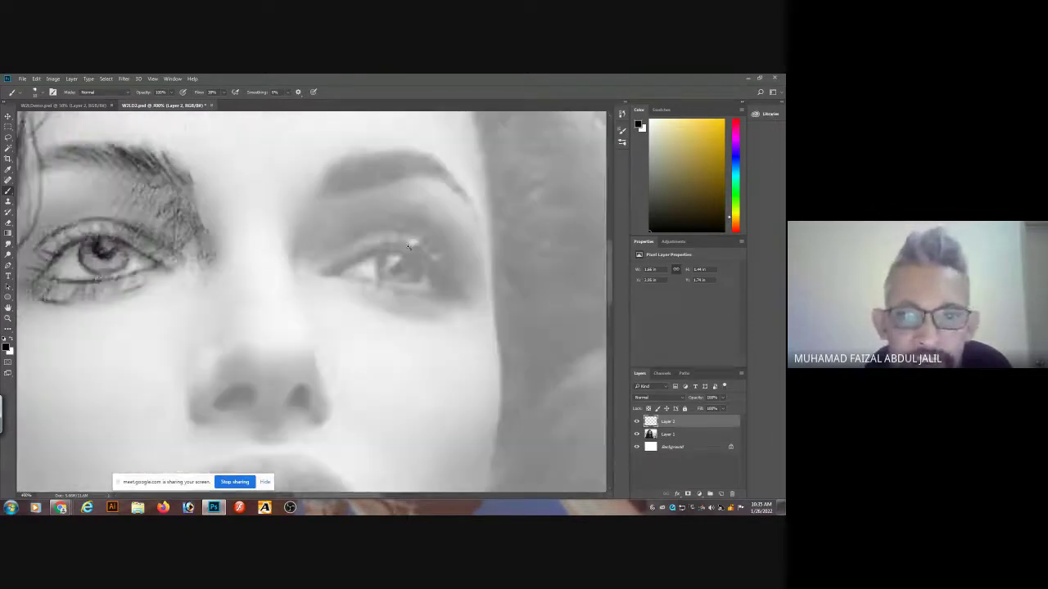
{"action": "scroll", "coordinate": [397, 227], "scroll_direction": "up", "scroll_amount": 1}
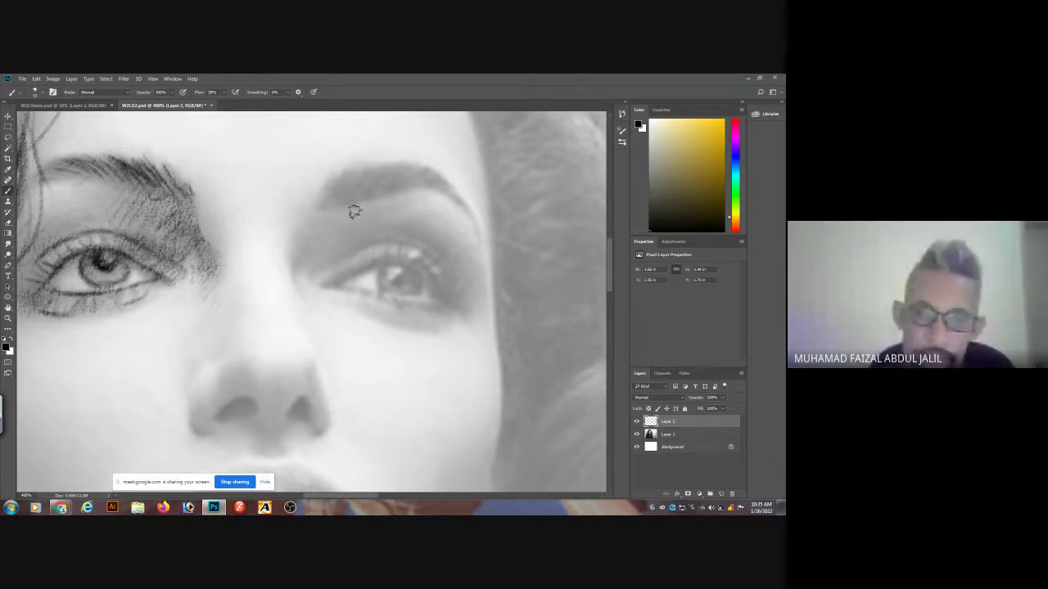
{"action": "mouse_move", "coordinate": [61, 509]}
{"action": "left_click", "coordinate": [52, 462]}
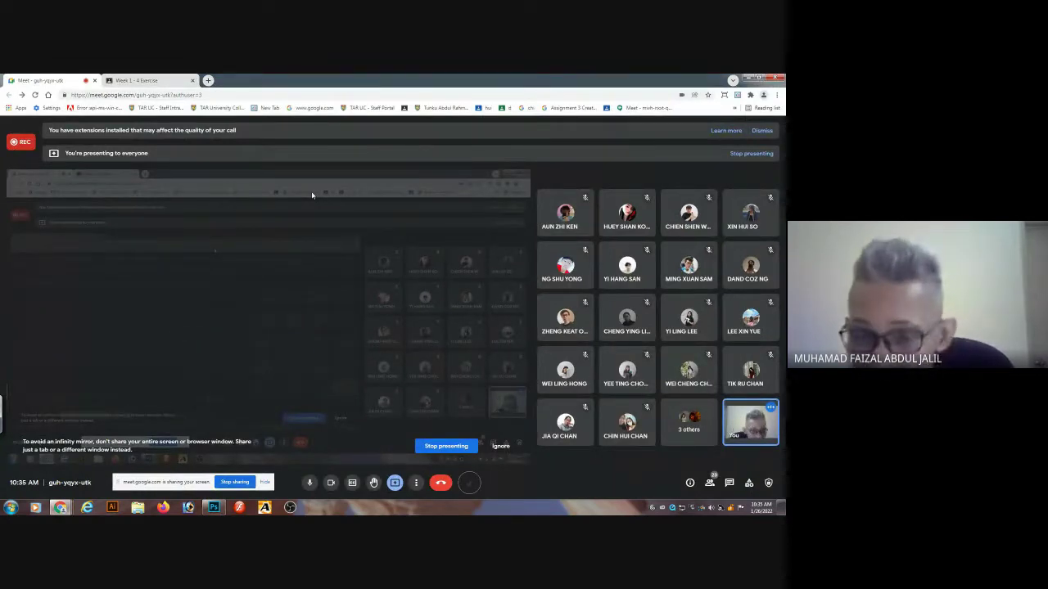
{"action": "left_click", "coordinate": [210, 509]}
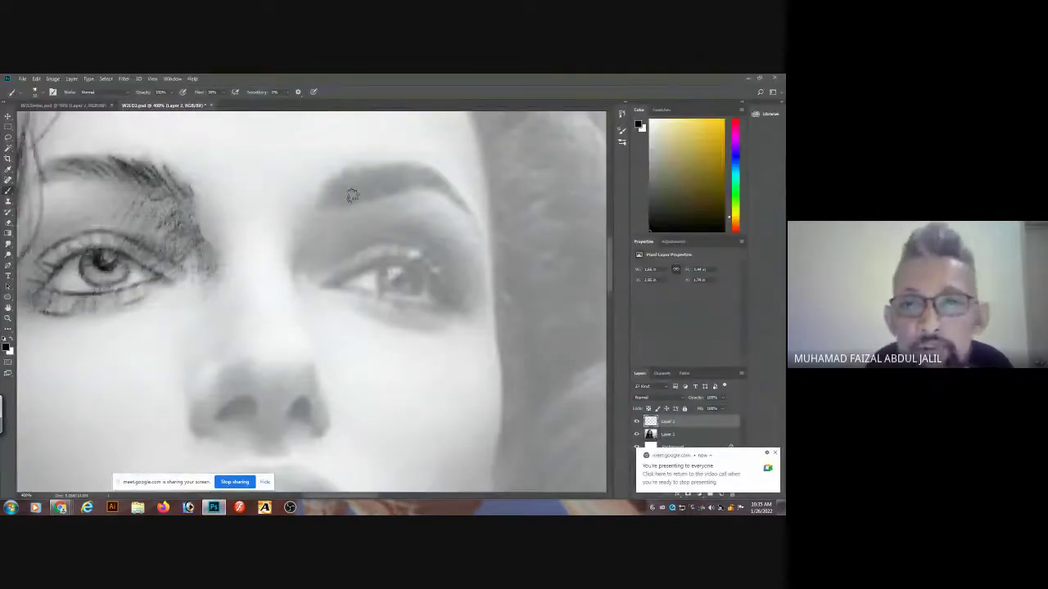
Draw the second eyebrow with dense black hair strokes and extend its inner end in a curve toward the nose bridge.
{"action": "left_click_drag", "start_coordinate": [342, 191], "coordinate": [385, 160]}
{"action": "mouse_move", "coordinate": [342, 200]}
{"action": "left_mouse_down"}
{"action": "mouse_move", "coordinate": [381, 171]}
{"action": "mouse_move", "coordinate": [344, 198]}
{"action": "mouse_move", "coordinate": [397, 168]}
{"action": "mouse_move", "coordinate": [348, 199]}
{"action": "mouse_move", "coordinate": [394, 173]}
{"action": "mouse_move", "coordinate": [356, 198]}
{"action": "mouse_move", "coordinate": [425, 173]}
{"action": "mouse_move", "coordinate": [371, 191]}
{"action": "mouse_move", "coordinate": [390, 170]}
{"action": "mouse_move", "coordinate": [340, 201]}
{"action": "mouse_move", "coordinate": [376, 172]}
{"action": "mouse_move", "coordinate": [334, 199]}
{"action": "mouse_move", "coordinate": [345, 179]}
{"action": "mouse_move", "coordinate": [321, 212]}
{"action": "mouse_move", "coordinate": [344, 173]}
{"action": "mouse_move", "coordinate": [320, 198]}
{"action": "mouse_move", "coordinate": [330, 186]}
{"action": "mouse_move", "coordinate": [361, 194]}
{"action": "mouse_move", "coordinate": [372, 181]}
{"action": "mouse_move", "coordinate": [329, 199]}
{"action": "mouse_move", "coordinate": [352, 178]}
{"action": "mouse_move", "coordinate": [403, 171]}
{"action": "mouse_move", "coordinate": [387, 181]}
{"action": "mouse_move", "coordinate": [470, 177]}
{"action": "mouse_move", "coordinate": [416, 173]}
{"action": "mouse_move", "coordinate": [451, 187]}
{"action": "mouse_move", "coordinate": [456, 195]}
{"action": "mouse_move", "coordinate": [443, 184]}
{"action": "mouse_move", "coordinate": [471, 213]}
{"action": "mouse_move", "coordinate": [453, 195]}
{"action": "mouse_move", "coordinate": [474, 238]}
{"action": "mouse_move", "coordinate": [417, 174]}
{"action": "mouse_move", "coordinate": [346, 192]}
{"action": "mouse_move", "coordinate": [370, 178]}
{"action": "left_mouse_up"}
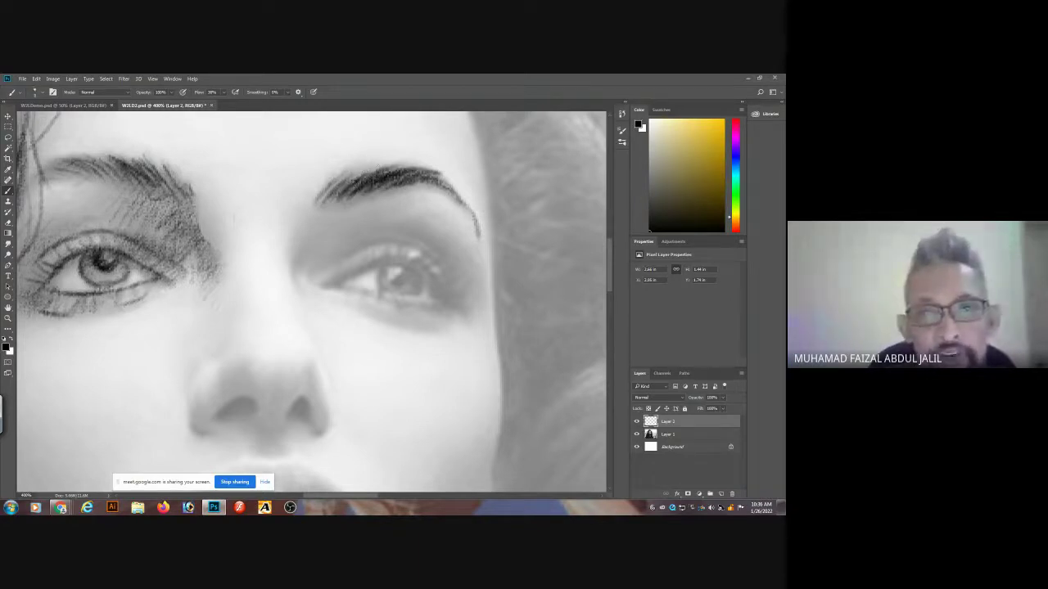
{"action": "mouse_move", "coordinate": [333, 200]}
{"action": "left_mouse_down"}
{"action": "mouse_move", "coordinate": [320, 206]}
{"action": "mouse_move", "coordinate": [399, 168]}
{"action": "mouse_move", "coordinate": [466, 197]}
{"action": "left_mouse_up"}
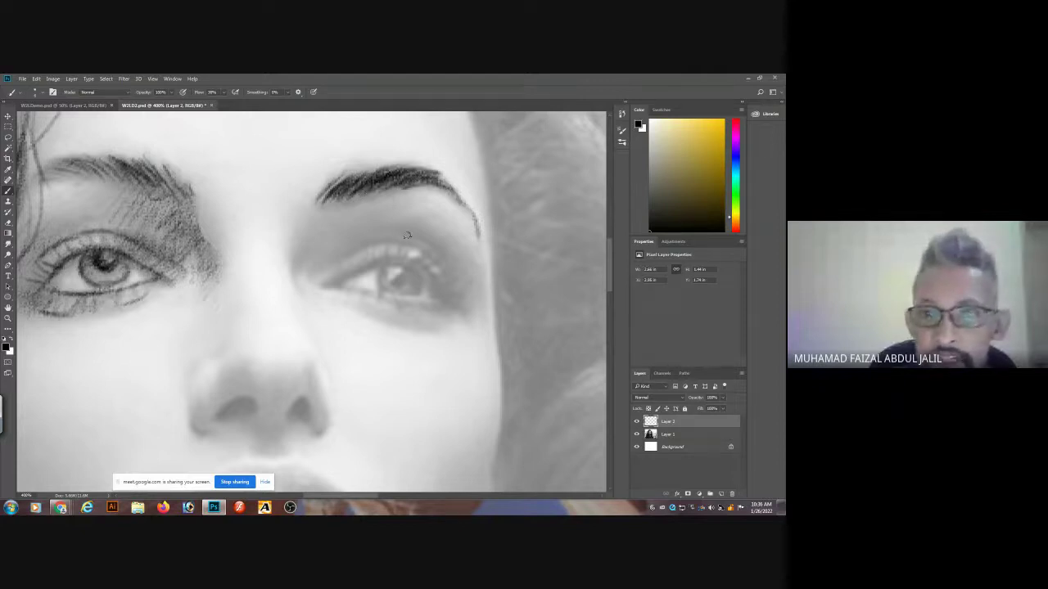
{"action": "left_click_drag", "start_coordinate": [319, 198], "coordinate": [292, 238]}
{"action": "key", "text": "ctrl+z"}
{"action": "left_click_drag", "start_coordinate": [325, 190], "coordinate": [300, 237]}
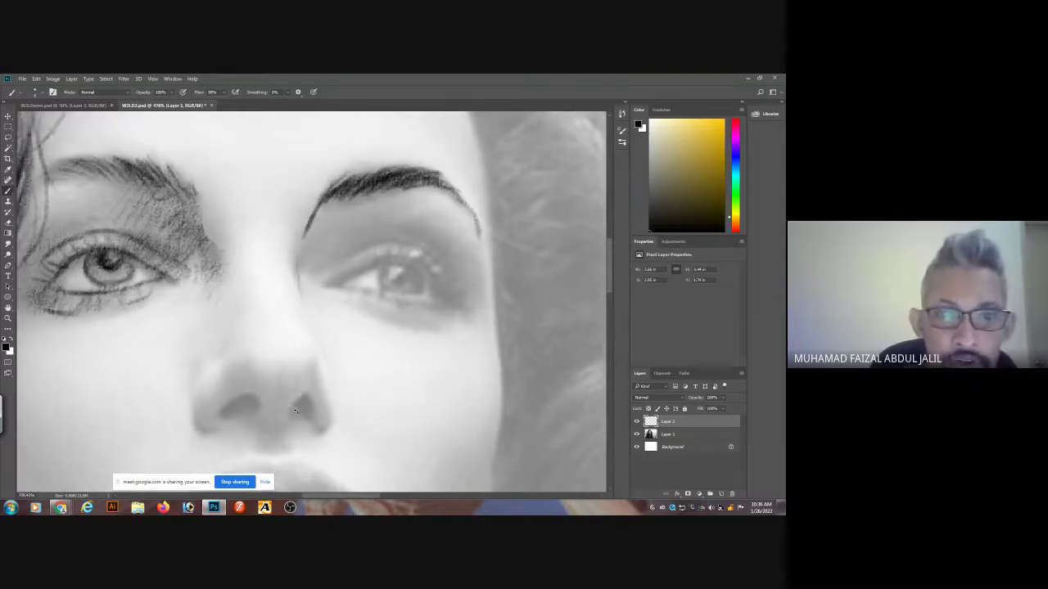
Try outlining the whole nose base with heavy continuous lines around the nostrils, nose wings and tip.
{"action": "scroll", "coordinate": [316, 401], "scroll_direction": "up", "scroll_amount": 1}
{"action": "mouse_move", "coordinate": [316, 402]}
{"action": "left_mouse_down"}
{"action": "mouse_move", "coordinate": [353, 274]}
{"action": "mouse_move", "coordinate": [373, 267]}
{"action": "mouse_move", "coordinate": [276, 267]}
{"action": "mouse_move", "coordinate": [246, 293]}
{"action": "mouse_move", "coordinate": [273, 300]}
{"action": "mouse_move", "coordinate": [301, 282]}
{"action": "mouse_move", "coordinate": [393, 289]}
{"action": "mouse_move", "coordinate": [360, 283]}
{"action": "left_mouse_up"}
{"action": "mouse_move", "coordinate": [242, 218]}
{"action": "left_mouse_down"}
{"action": "mouse_move", "coordinate": [199, 293]}
{"action": "mouse_move", "coordinate": [257, 322]}
{"action": "left_mouse_up"}
{"action": "mouse_move", "coordinate": [385, 206]}
{"action": "left_mouse_down"}
{"action": "mouse_move", "coordinate": [420, 276]}
{"action": "mouse_move", "coordinate": [360, 329]}
{"action": "left_mouse_up"}
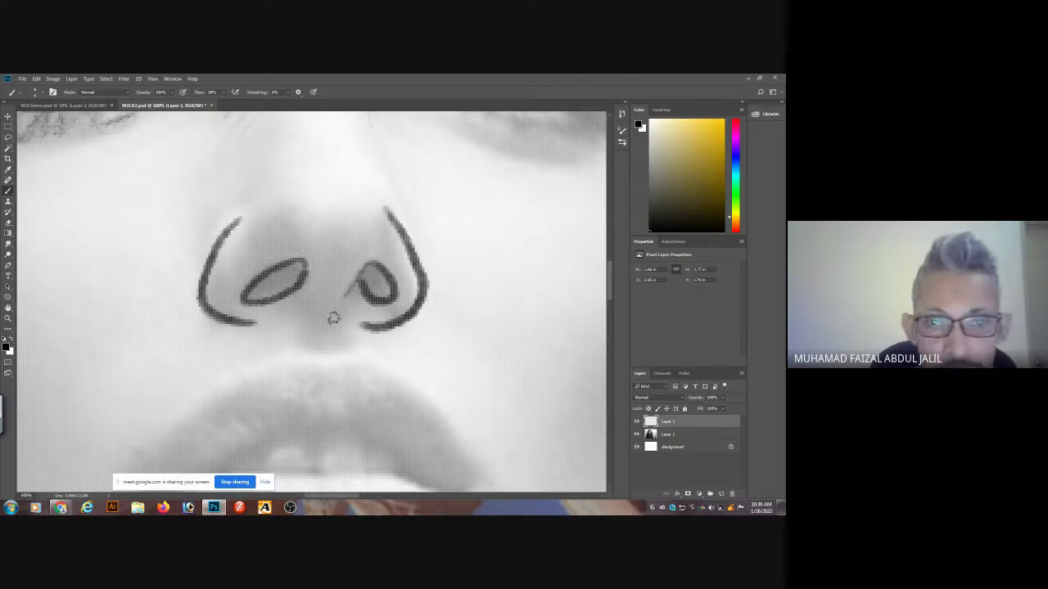
{"action": "left_click_drag", "start_coordinate": [257, 324], "coordinate": [375, 326]}
{"action": "mouse_move", "coordinate": [416, 270]}
{"action": "left_mouse_down"}
{"action": "mouse_move", "coordinate": [364, 239]}
{"action": "mouse_move", "coordinate": [297, 225]}
{"action": "mouse_move", "coordinate": [246, 254]}
{"action": "mouse_move", "coordinate": [214, 316]}
{"action": "left_mouse_up"}
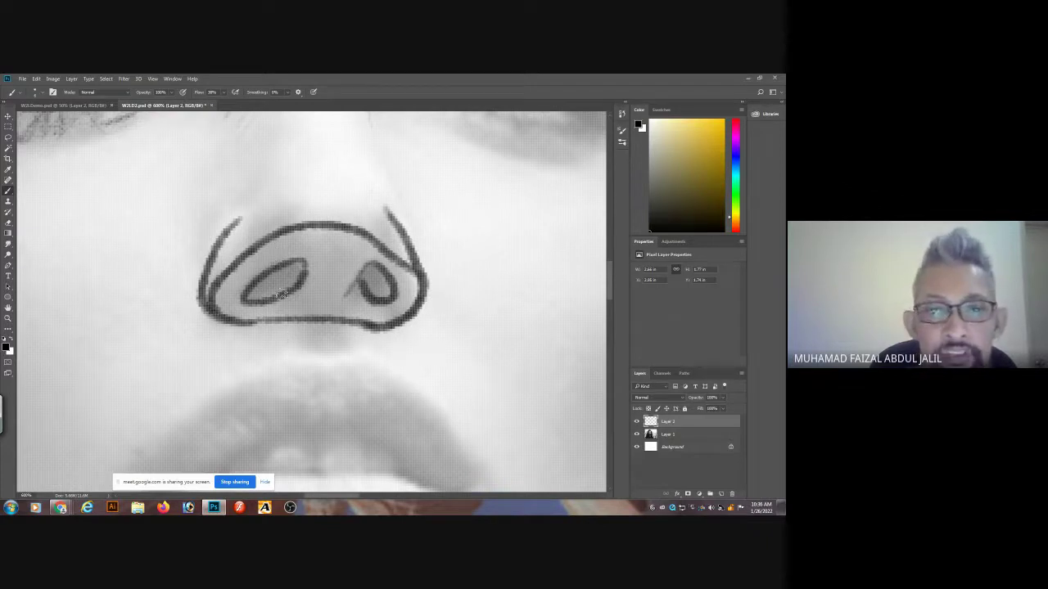
Undo all the heavy outline strokes drawn around the nose.
{"action": "key", "text": "ctrl+z"}
{"action": "key", "text": "ctrl+z"}
{"action": "key", "text": "ctrl+z"}
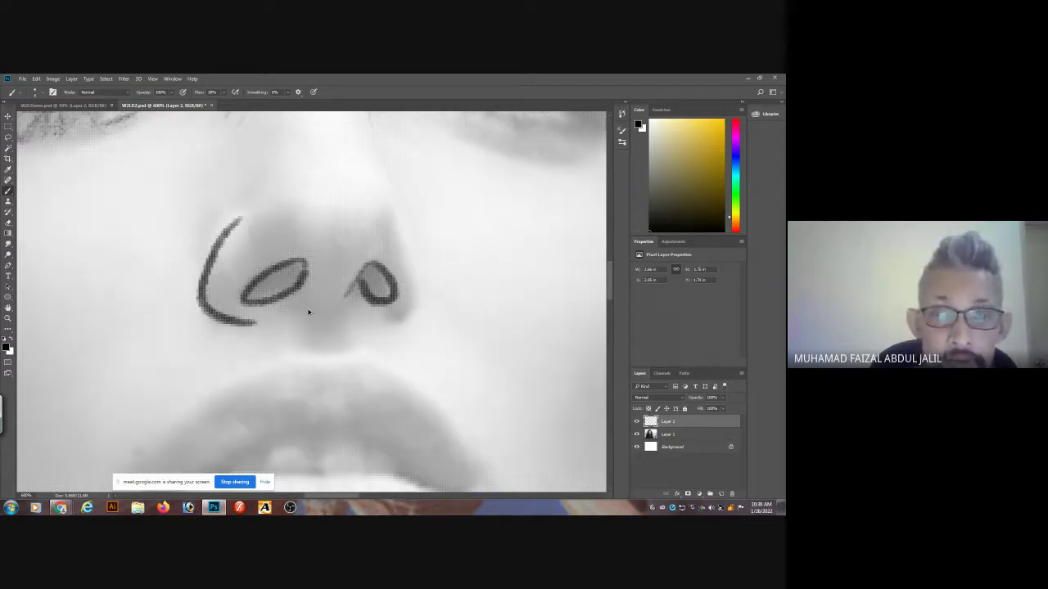
{"action": "key", "text": "ctrl+z"}
{"action": "key", "text": "ctrl+z"}
{"action": "key", "text": "ctrl+z"}
{"action": "key", "text": "ctrl+z"}
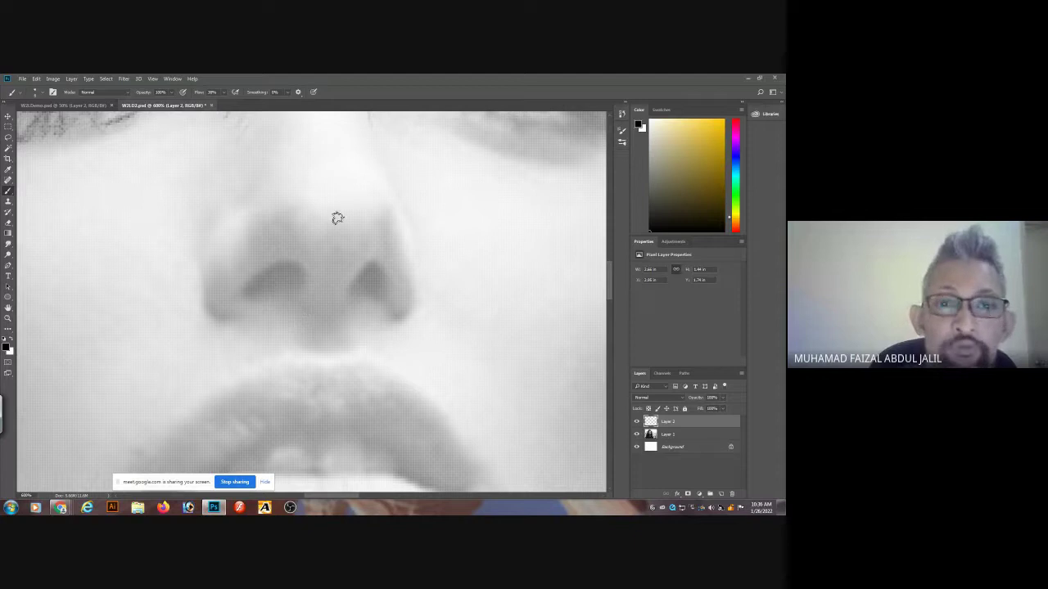
Sketch the nose base with broken, varied lines for the nostrils, wings and tip, and shade inside the nostrils.
{"action": "left_click_drag", "start_coordinate": [298, 294], "coordinate": [306, 275]}
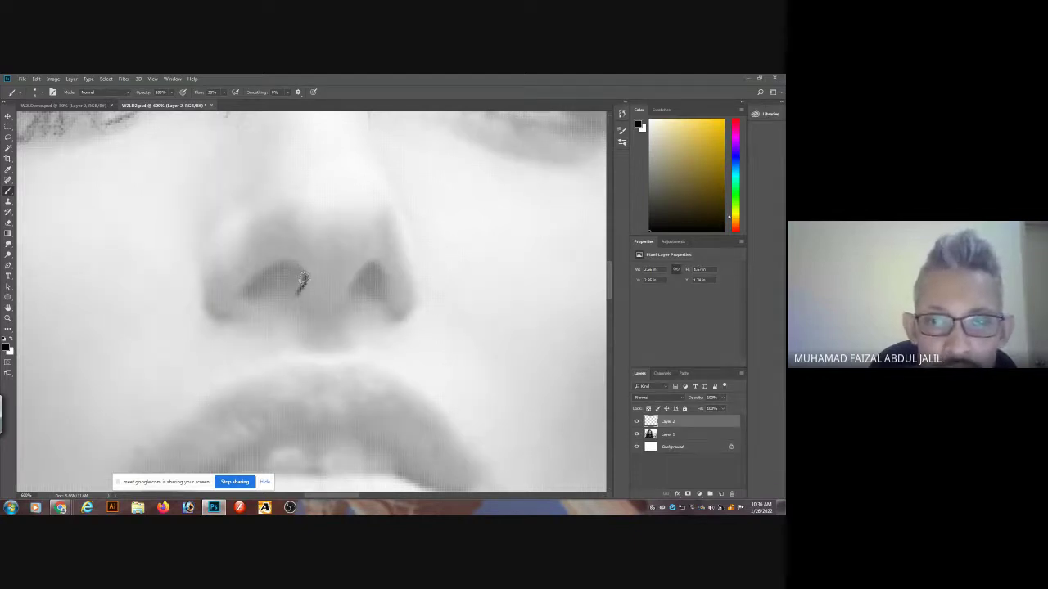
{"action": "mouse_move", "coordinate": [301, 264]}
{"action": "left_mouse_down"}
{"action": "mouse_move", "coordinate": [270, 275]}
{"action": "mouse_move", "coordinate": [283, 263]}
{"action": "mouse_move", "coordinate": [244, 293]}
{"action": "left_mouse_up"}
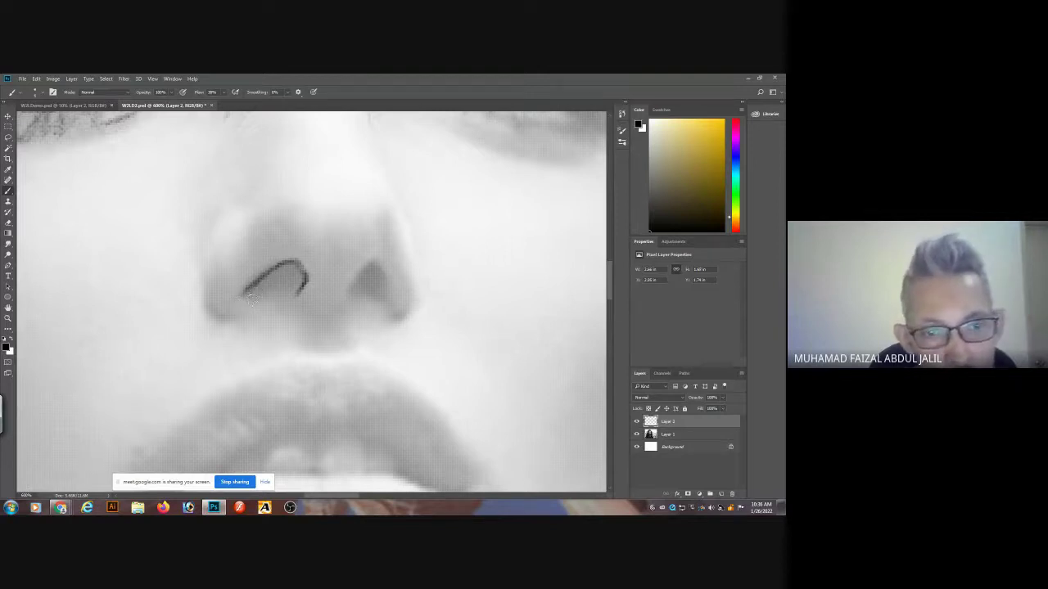
{"action": "mouse_move", "coordinate": [214, 229]}
{"action": "left_mouse_down"}
{"action": "mouse_move", "coordinate": [208, 308]}
{"action": "mouse_move", "coordinate": [237, 320]}
{"action": "left_mouse_up"}
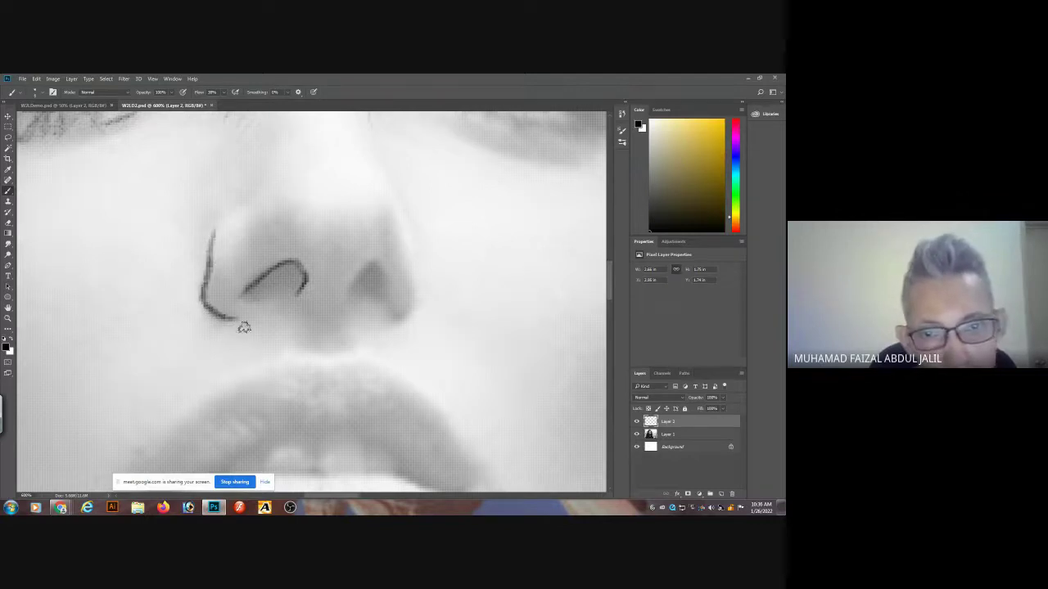
{"action": "mouse_move", "coordinate": [332, 301]}
{"action": "left_mouse_down"}
{"action": "mouse_move", "coordinate": [369, 258]}
{"action": "mouse_move", "coordinate": [391, 296]}
{"action": "left_mouse_up"}
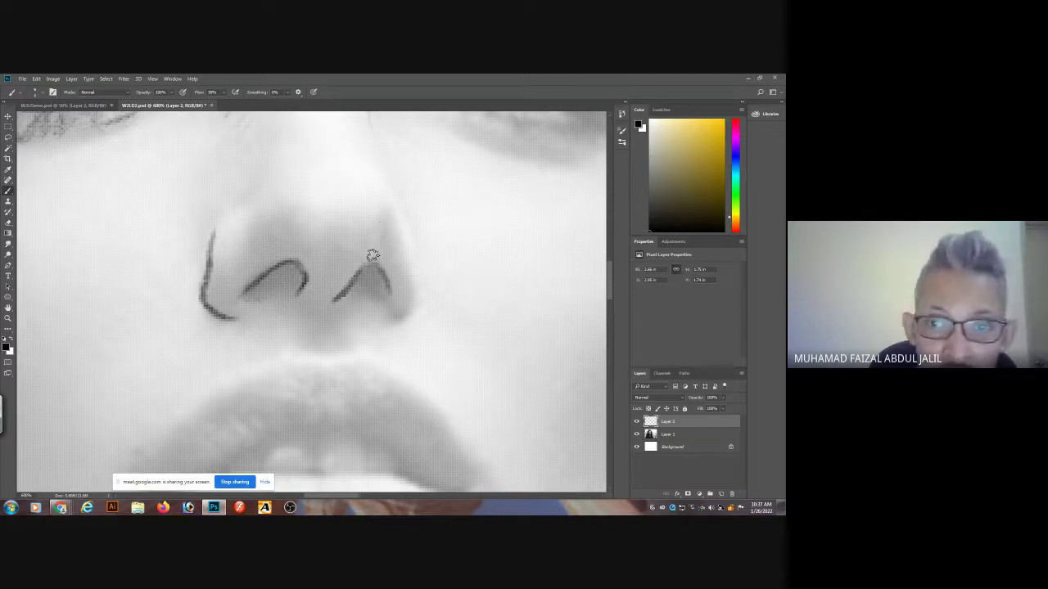
{"action": "mouse_move", "coordinate": [397, 204]}
{"action": "left_mouse_down"}
{"action": "mouse_move", "coordinate": [414, 296]}
{"action": "mouse_move", "coordinate": [395, 319]}
{"action": "left_mouse_up"}
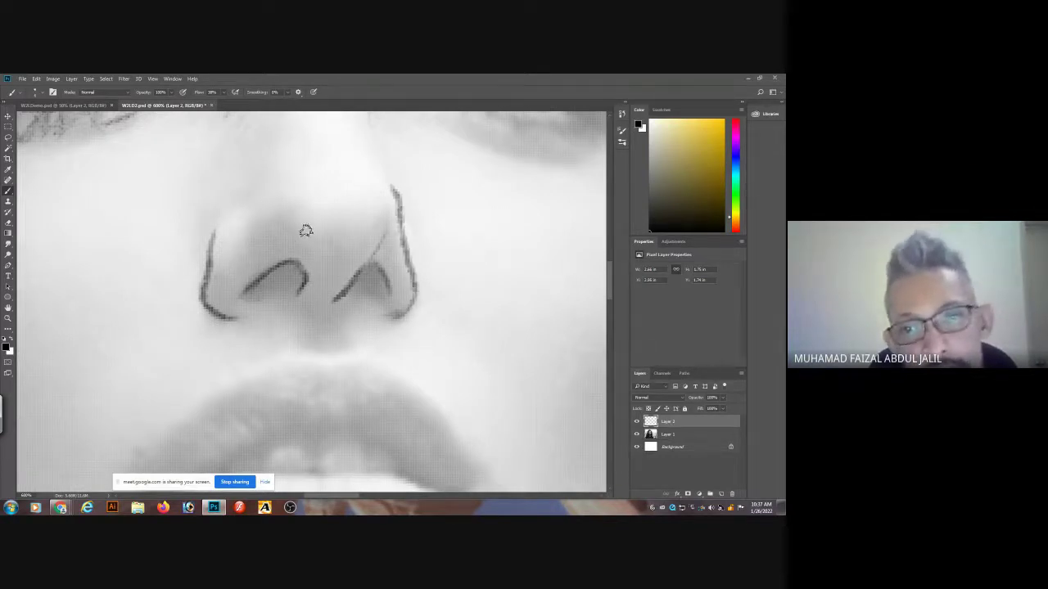
{"action": "left_click_drag", "start_coordinate": [308, 237], "coordinate": [369, 242]}
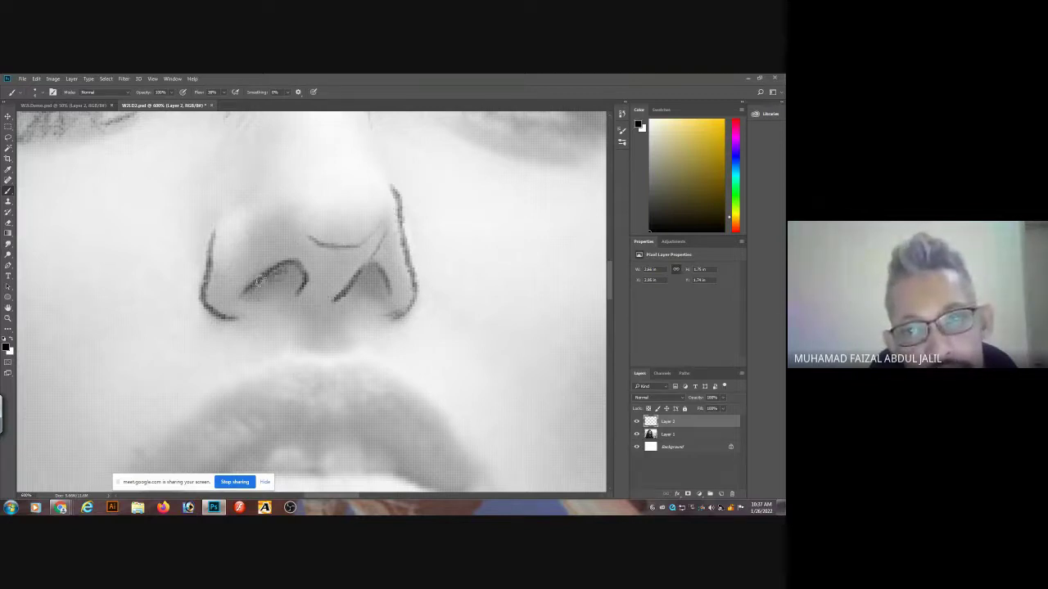
{"action": "left_click_drag", "start_coordinate": [291, 275], "coordinate": [293, 268]}
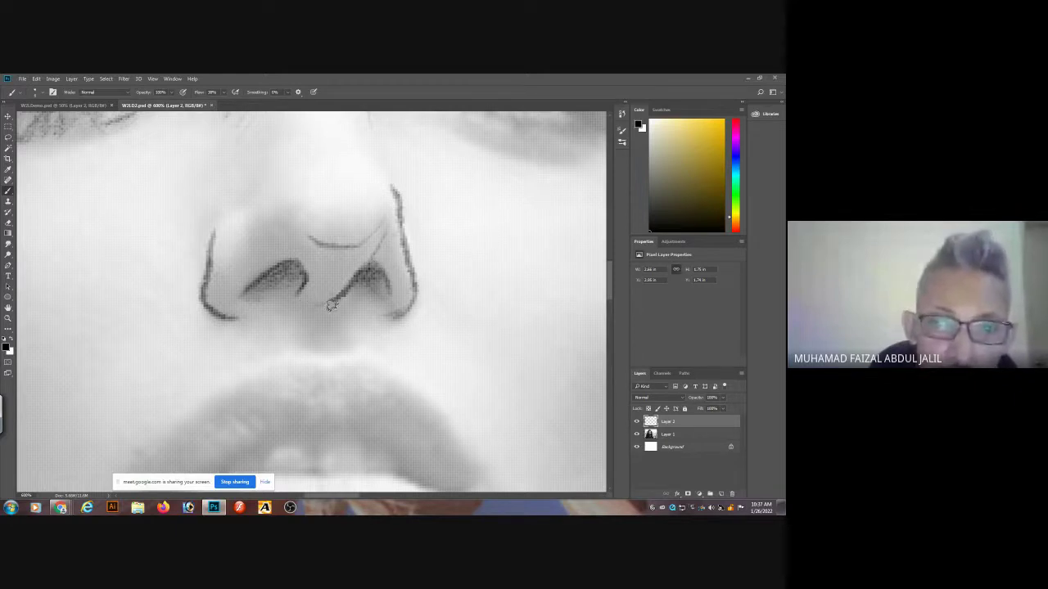
Draw a thin broken contour along the nose bridge on the side of the unsketched eye.
{"action": "mouse_move", "coordinate": [322, 352]}
{"action": "left_mouse_down"}
{"action": "mouse_move", "coordinate": [338, 235]}
{"action": "mouse_move", "coordinate": [295, 441]}
{"action": "left_mouse_up"}
{"action": "left_click_drag", "start_coordinate": [370, 287], "coordinate": [330, 180]}
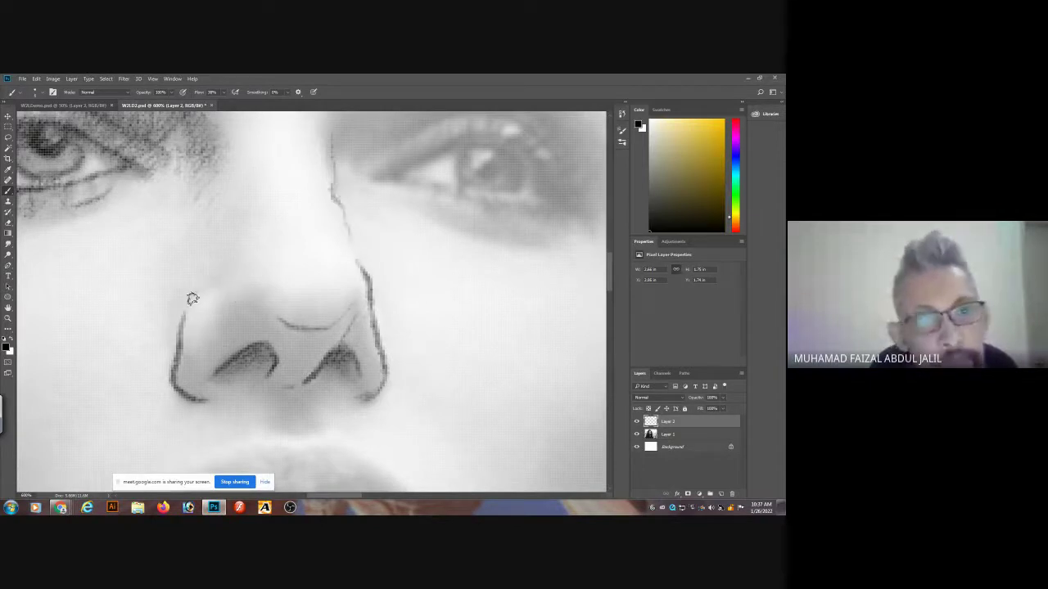
Enlarge the brush and softly shade the inner eye sockets beside the nose bridge and the underside of the nose.
{"action": "left_click_drag", "start_coordinate": [280, 257], "coordinate": [239, 351]}
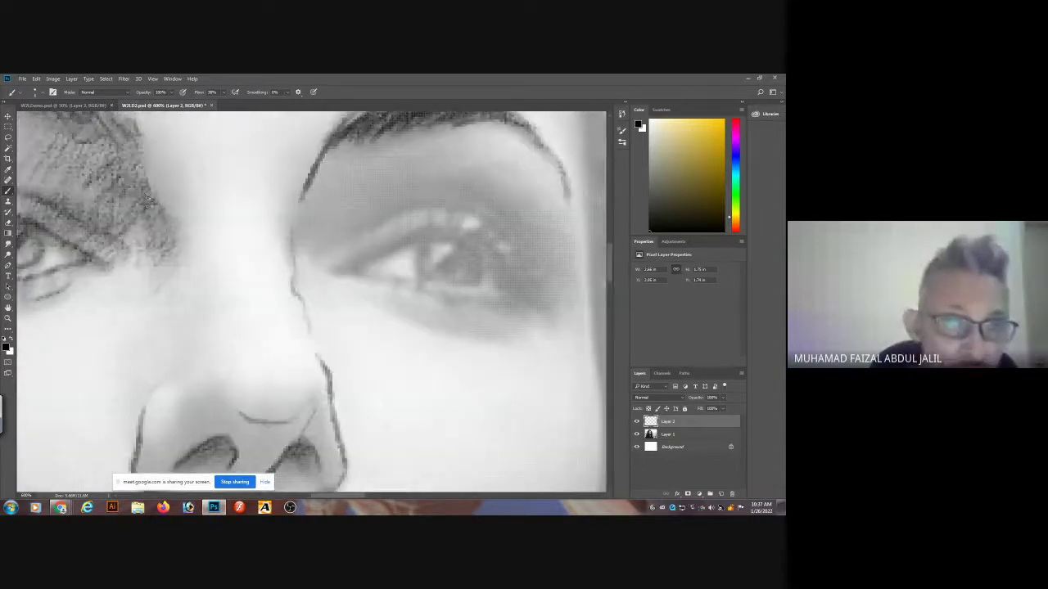
{"action": "key", "text": "bracketright"}
{"action": "key", "text": "bracketright"}
{"action": "key", "text": "bracketright"}
{"action": "key", "text": "bracketright"}
{"action": "key", "text": "bracketright"}
{"action": "key", "text": "bracketright"}
{"action": "key", "text": "bracketright"}
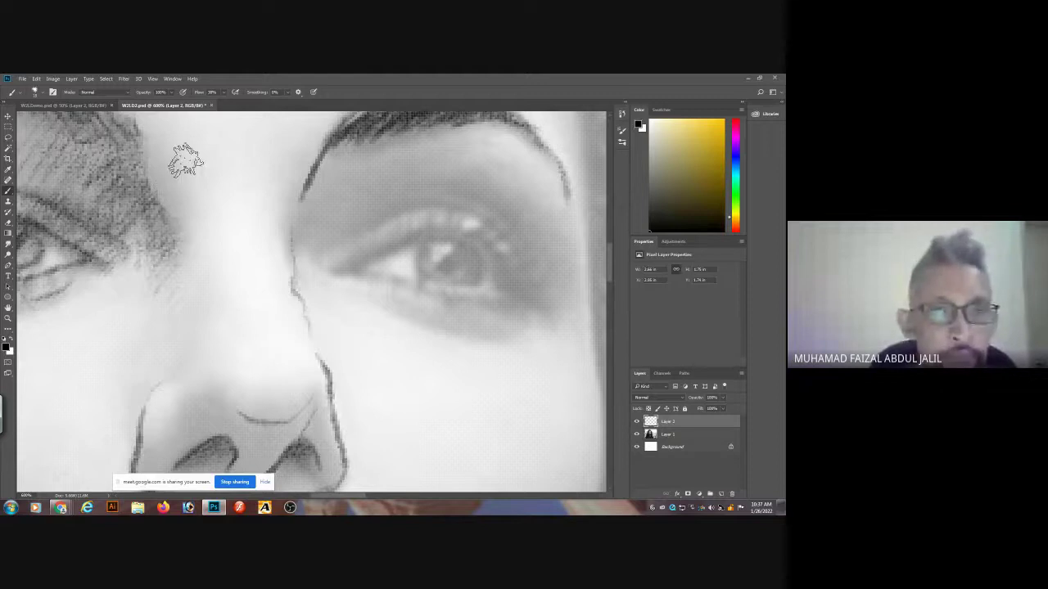
{"action": "mouse_move", "coordinate": [162, 171]}
{"action": "left_mouse_down"}
{"action": "mouse_move", "coordinate": [149, 194]}
{"action": "mouse_move", "coordinate": [155, 168]}
{"action": "mouse_move", "coordinate": [172, 205]}
{"action": "mouse_move", "coordinate": [164, 220]}
{"action": "mouse_move", "coordinate": [177, 174]}
{"action": "mouse_move", "coordinate": [171, 218]}
{"action": "mouse_move", "coordinate": [176, 178]}
{"action": "mouse_move", "coordinate": [159, 156]}
{"action": "mouse_move", "coordinate": [168, 182]}
{"action": "mouse_move", "coordinate": [167, 152]}
{"action": "mouse_move", "coordinate": [135, 238]}
{"action": "mouse_move", "coordinate": [143, 247]}
{"action": "mouse_move", "coordinate": [104, 187]}
{"action": "left_mouse_up"}
{"action": "mouse_move", "coordinate": [313, 205]}
{"action": "left_mouse_down"}
{"action": "mouse_move", "coordinate": [300, 243]}
{"action": "mouse_move", "coordinate": [325, 187]}
{"action": "mouse_move", "coordinate": [295, 222]}
{"action": "mouse_move", "coordinate": [316, 205]}
{"action": "left_mouse_up"}
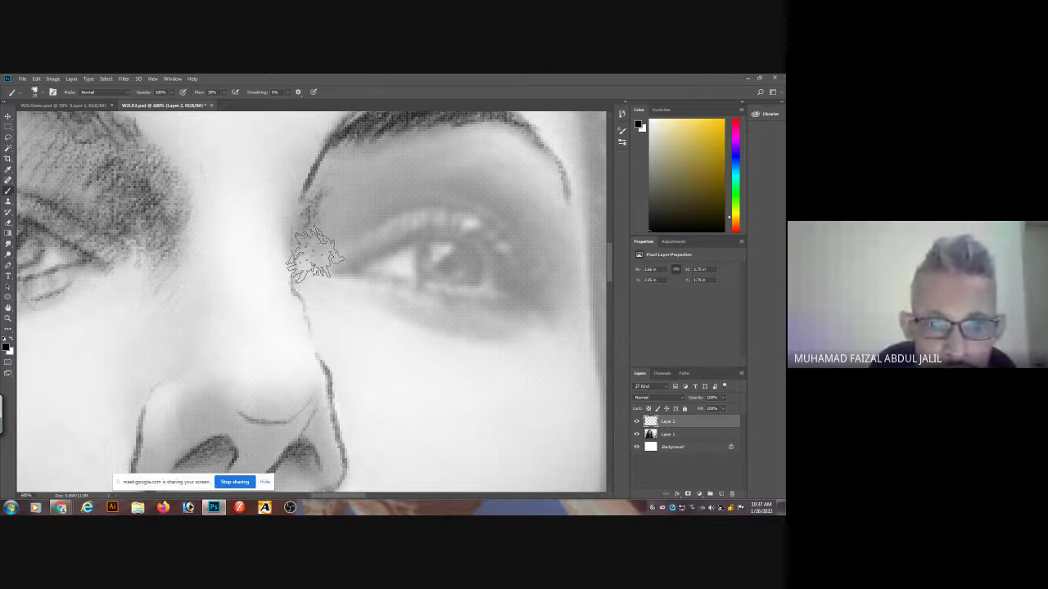
{"action": "left_click_drag", "start_coordinate": [306, 377], "coordinate": [314, 272]}
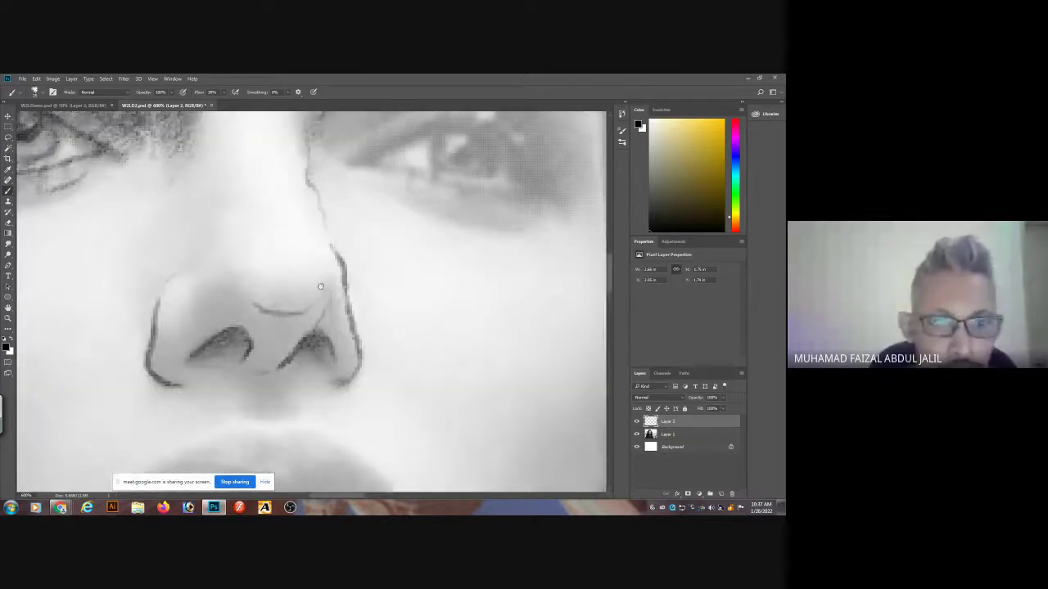
{"action": "mouse_move", "coordinate": [276, 369]}
{"action": "left_mouse_down"}
{"action": "mouse_move", "coordinate": [253, 408]}
{"action": "mouse_move", "coordinate": [266, 405]}
{"action": "mouse_move", "coordinate": [252, 390]}
{"action": "mouse_move", "coordinate": [251, 330]}
{"action": "mouse_move", "coordinate": [231, 315]}
{"action": "mouse_move", "coordinate": [234, 324]}
{"action": "mouse_move", "coordinate": [211, 321]}
{"action": "mouse_move", "coordinate": [197, 348]}
{"action": "mouse_move", "coordinate": [216, 328]}
{"action": "mouse_move", "coordinate": [172, 370]}
{"action": "mouse_move", "coordinate": [166, 359]}
{"action": "mouse_move", "coordinate": [172, 376]}
{"action": "mouse_move", "coordinate": [154, 356]}
{"action": "mouse_move", "coordinate": [235, 309]}
{"action": "mouse_move", "coordinate": [258, 353]}
{"action": "mouse_move", "coordinate": [276, 340]}
{"action": "mouse_move", "coordinate": [276, 352]}
{"action": "mouse_move", "coordinate": [249, 365]}
{"action": "mouse_move", "coordinate": [305, 321]}
{"action": "mouse_move", "coordinate": [295, 342]}
{"action": "mouse_move", "coordinate": [322, 313]}
{"action": "mouse_move", "coordinate": [334, 368]}
{"action": "mouse_move", "coordinate": [336, 356]}
{"action": "mouse_move", "coordinate": [314, 375]}
{"action": "mouse_move", "coordinate": [291, 364]}
{"action": "mouse_move", "coordinate": [298, 362]}
{"action": "mouse_move", "coordinate": [277, 414]}
{"action": "mouse_move", "coordinate": [260, 352]}
{"action": "mouse_move", "coordinate": [280, 334]}
{"action": "mouse_move", "coordinate": [240, 320]}
{"action": "mouse_move", "coordinate": [215, 314]}
{"action": "left_mouse_up"}
Hide the photo on Layer 1 to review the pencil sketch on its own, and show the photo again.
{"action": "left_click", "coordinate": [637, 434]}
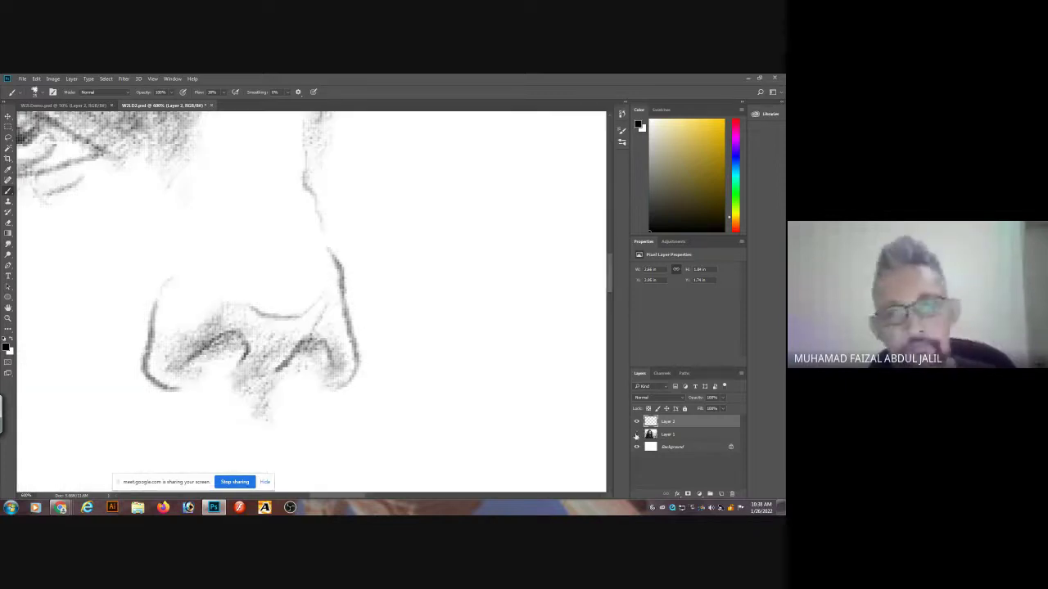
{"action": "key", "text": "ctrl+minus"}
{"action": "key", "text": "ctrl+minus"}
{"action": "key", "text": "ctrl+minus"}
{"action": "key", "text": "ctrl+minus"}
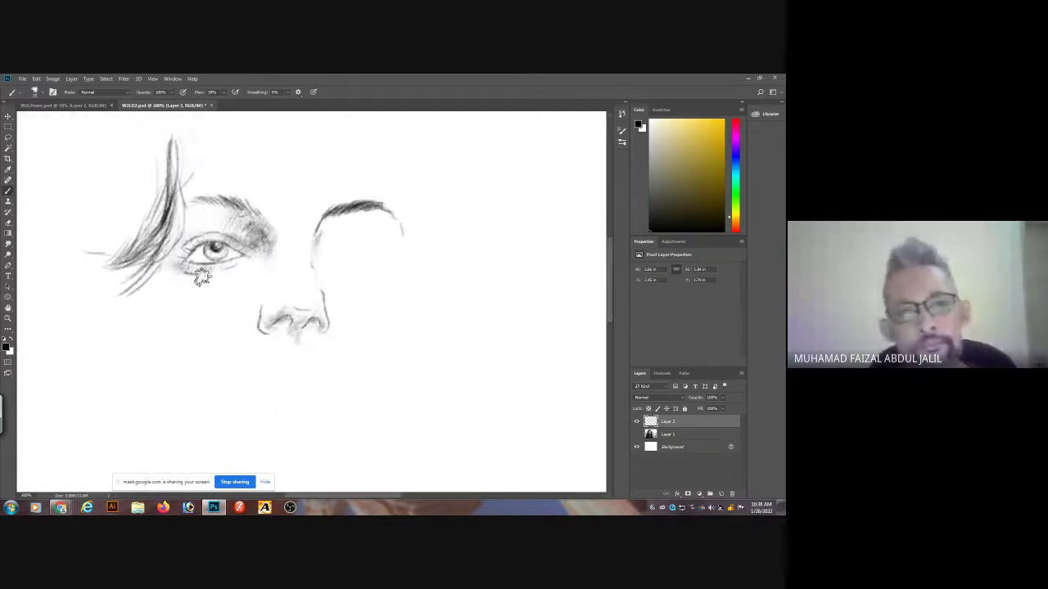
{"action": "left_click", "coordinate": [279, 341]}
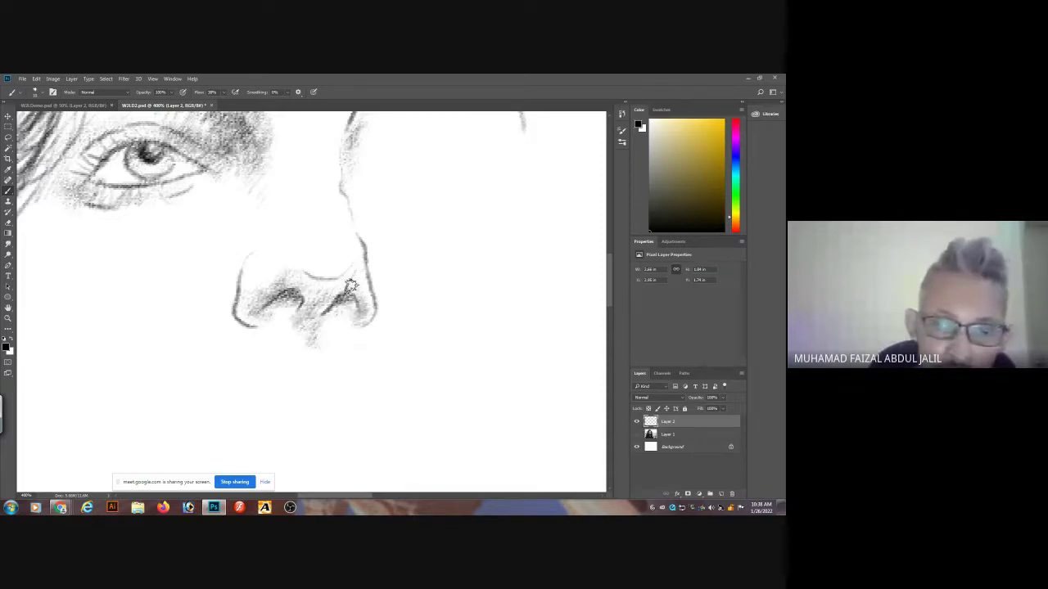
{"action": "left_click", "coordinate": [637, 435]}
Try outlining the unsketched eye with a thick continuous line and cross the outline out.
{"action": "scroll", "coordinate": [482, 261], "scroll_direction": "up", "scroll_amount": 2}
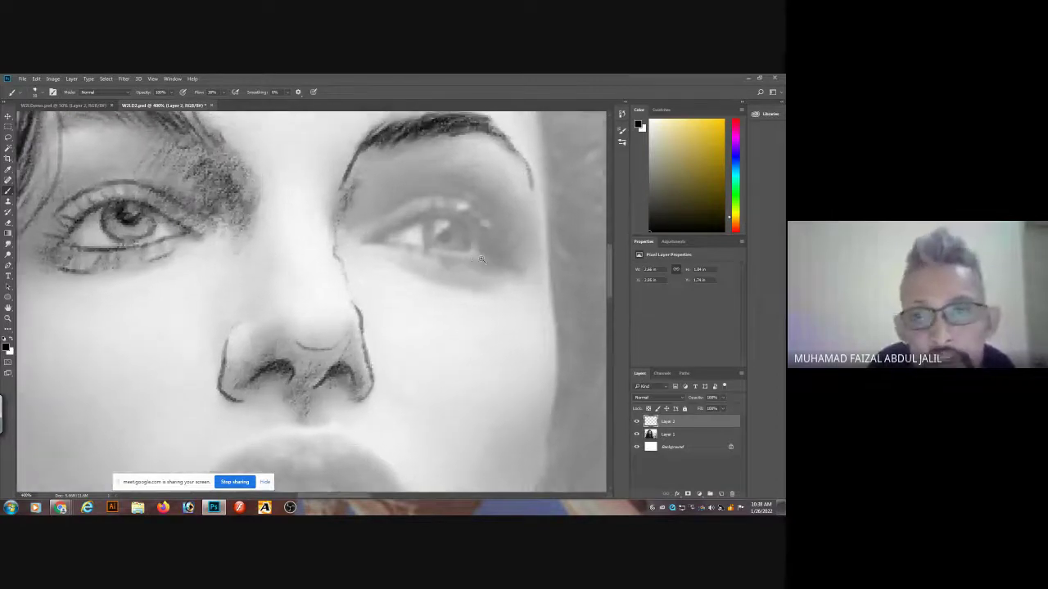
{"action": "scroll", "coordinate": [482, 260], "scroll_direction": "up", "scroll_amount": 1}
{"action": "mouse_move", "coordinate": [344, 238]}
{"action": "left_mouse_down"}
{"action": "mouse_move", "coordinate": [431, 199]}
{"action": "mouse_move", "coordinate": [464, 204]}
{"action": "mouse_move", "coordinate": [495, 255]}
{"action": "mouse_move", "coordinate": [437, 261]}
{"action": "mouse_move", "coordinate": [349, 237]}
{"action": "left_mouse_up"}
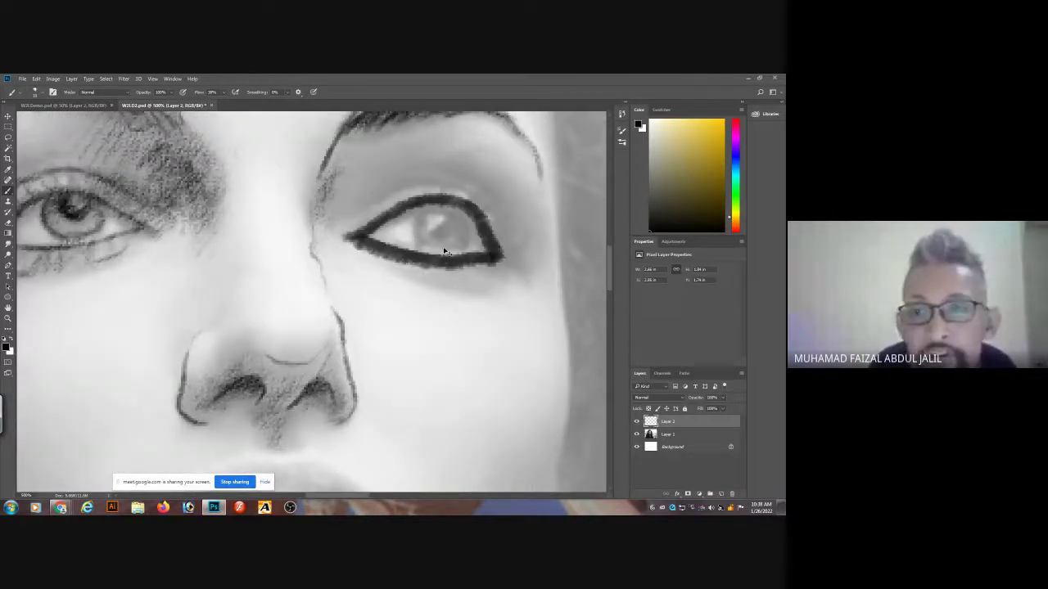
{"action": "left_click_drag", "start_coordinate": [497, 181], "coordinate": [376, 270]}
{"action": "left_click_drag", "start_coordinate": [397, 165], "coordinate": [471, 296]}
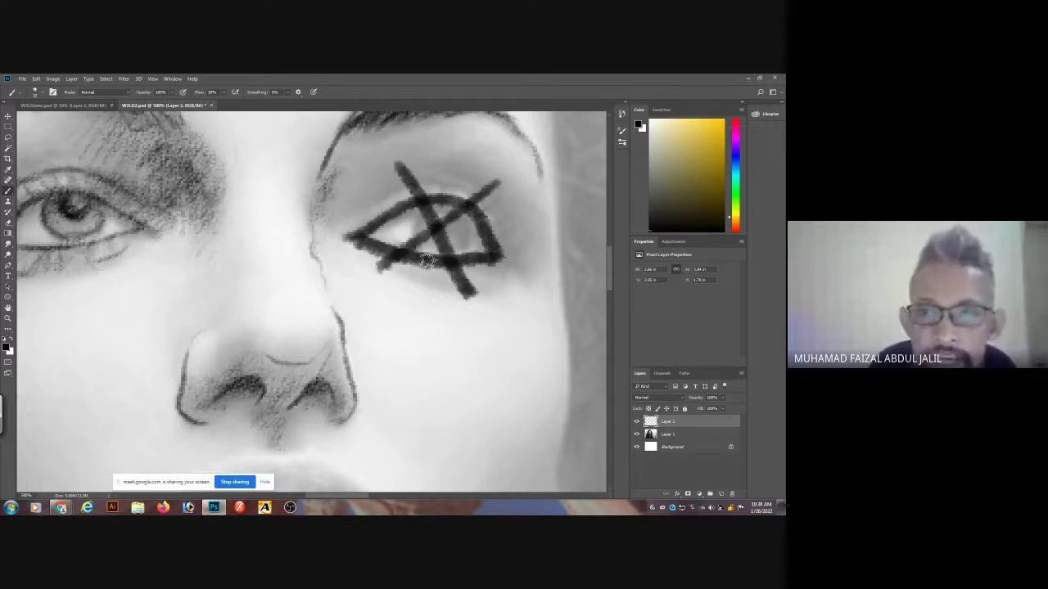
Undo the crossing strokes and the thick outline around the eye.
{"action": "key", "text": "ctrl+z"}
{"action": "key", "text": "ctrl+z"}
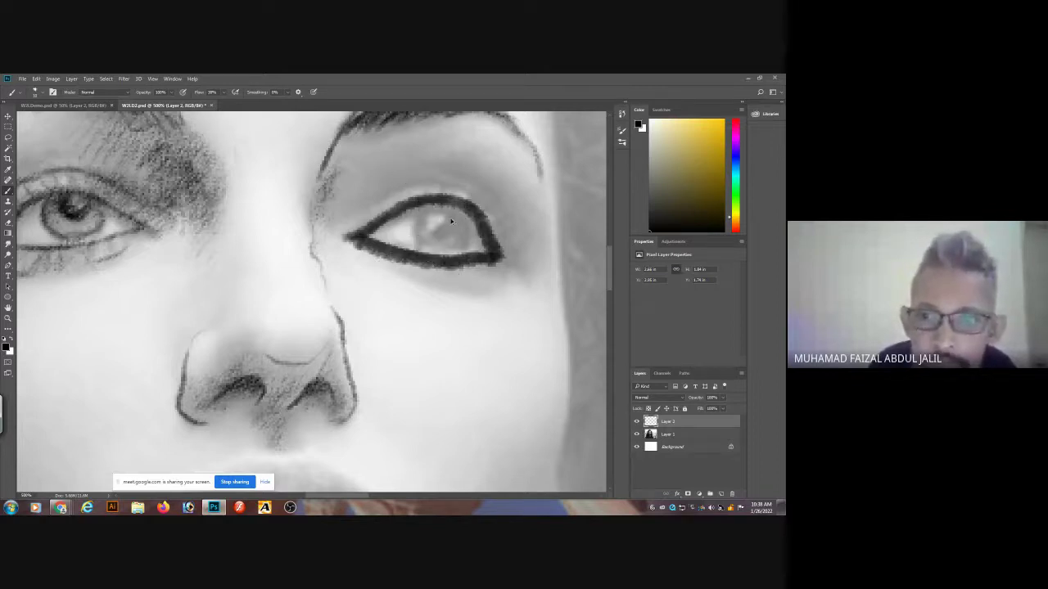
{"action": "key", "text": "ctrl+z"}
{"action": "key", "text": "ctrl+z"}
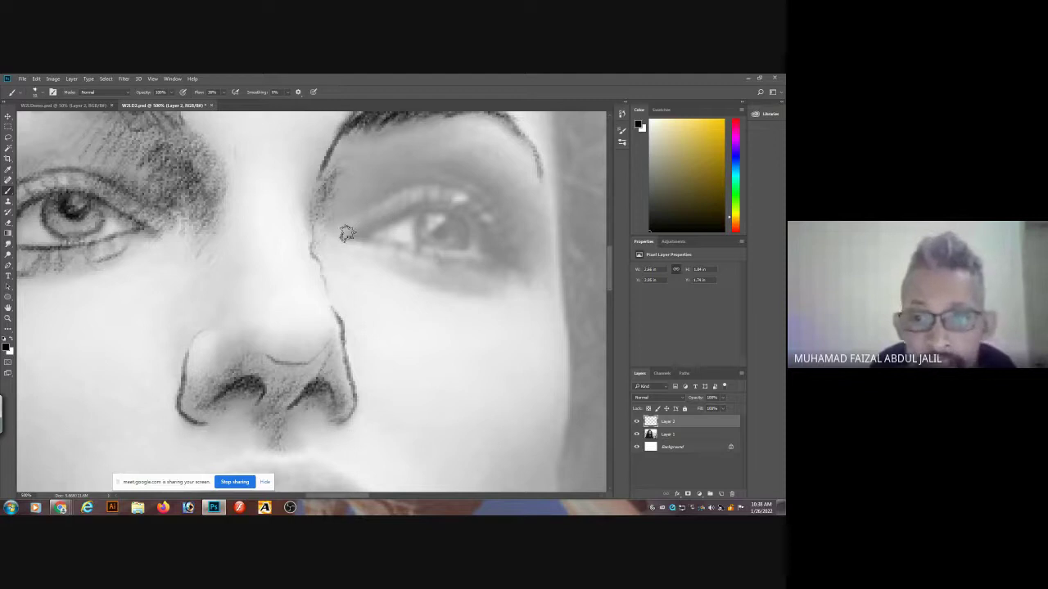
Sketch the eye's upper and lower lid lines with thinner, varied strokes and add an outer lash.
{"action": "mouse_move", "coordinate": [347, 237]}
{"action": "left_mouse_down"}
{"action": "mouse_move", "coordinate": [442, 198]}
{"action": "mouse_move", "coordinate": [397, 215]}
{"action": "mouse_move", "coordinate": [429, 202]}
{"action": "mouse_move", "coordinate": [459, 220]}
{"action": "left_mouse_up"}
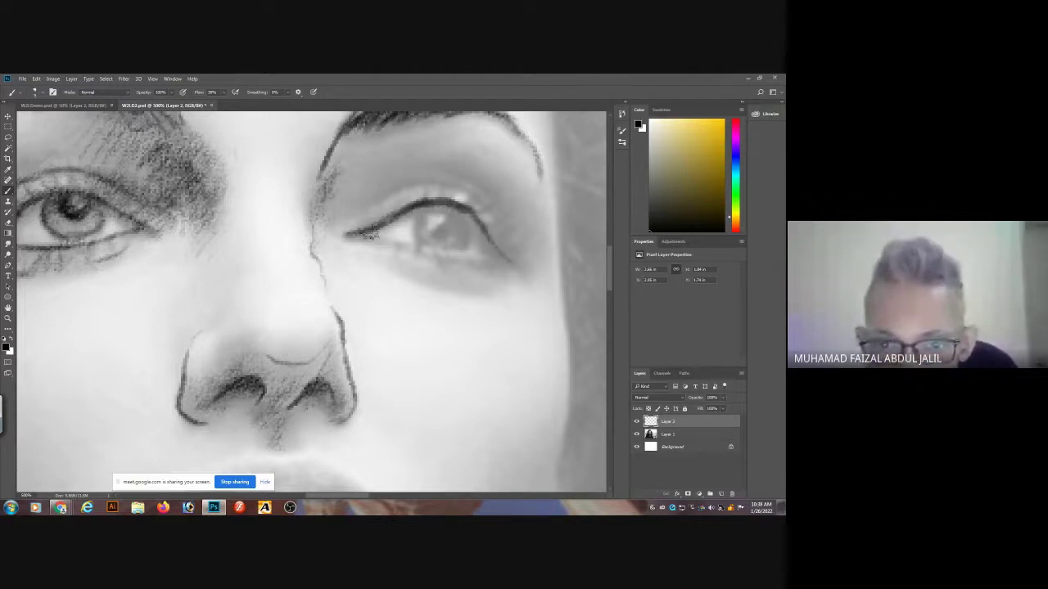
{"action": "mouse_move", "coordinate": [357, 234]}
{"action": "left_mouse_down"}
{"action": "mouse_move", "coordinate": [442, 257]}
{"action": "mouse_move", "coordinate": [496, 241]}
{"action": "left_mouse_up"}
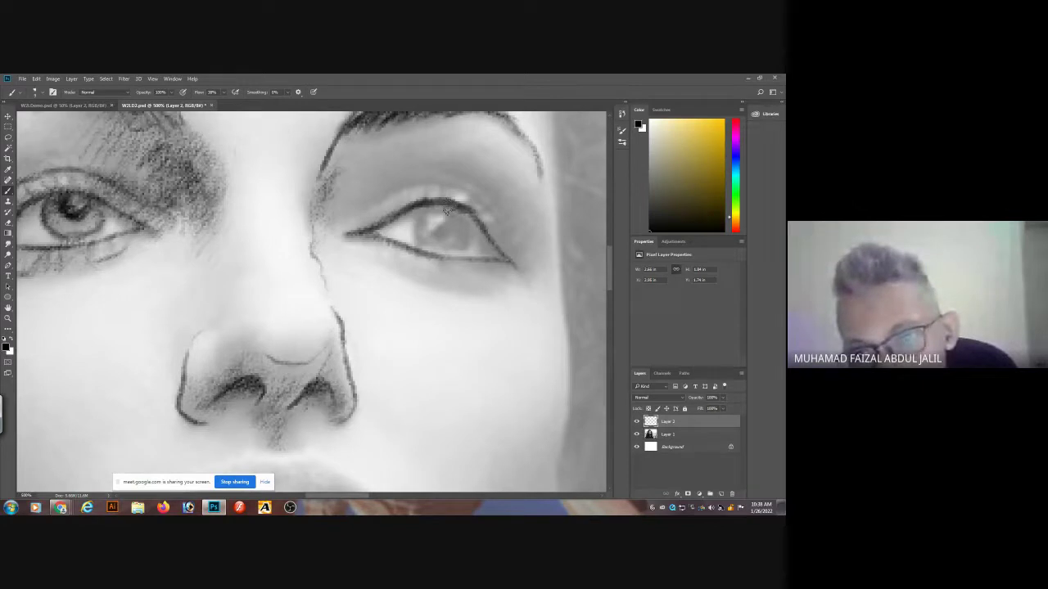
{"action": "left_click_drag", "start_coordinate": [463, 204], "coordinate": [499, 198]}
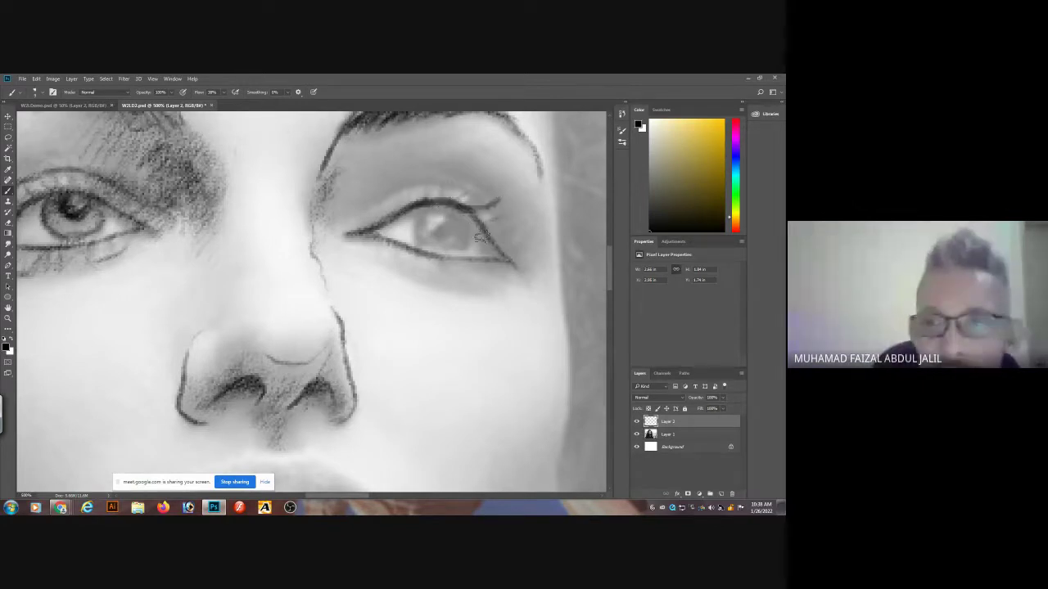
Draw the iris outline inside the newly sketched lids and shade the iris and pupil around the highlight.
{"action": "scroll", "coordinate": [462, 238], "scroll_direction": "up", "scroll_amount": 1}
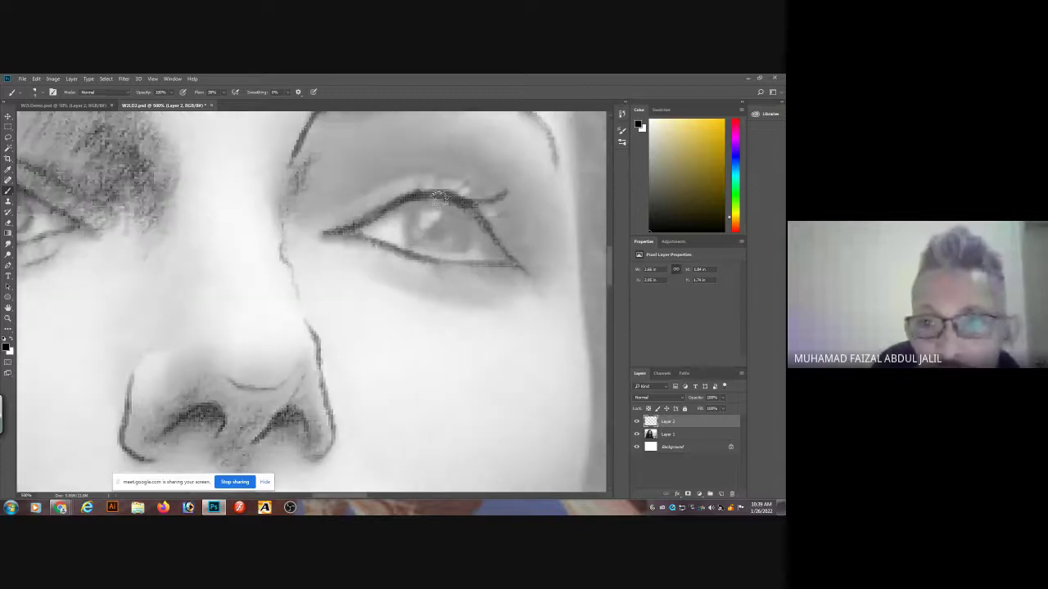
{"action": "left_click_drag", "start_coordinate": [411, 205], "coordinate": [419, 249]}
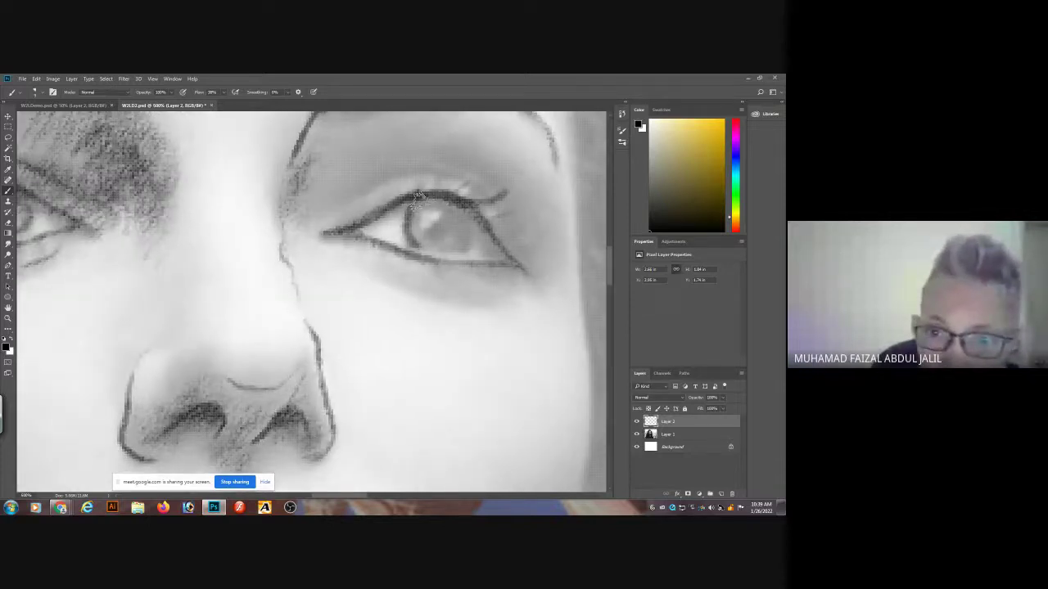
{"action": "left_click_drag", "start_coordinate": [472, 220], "coordinate": [434, 250]}
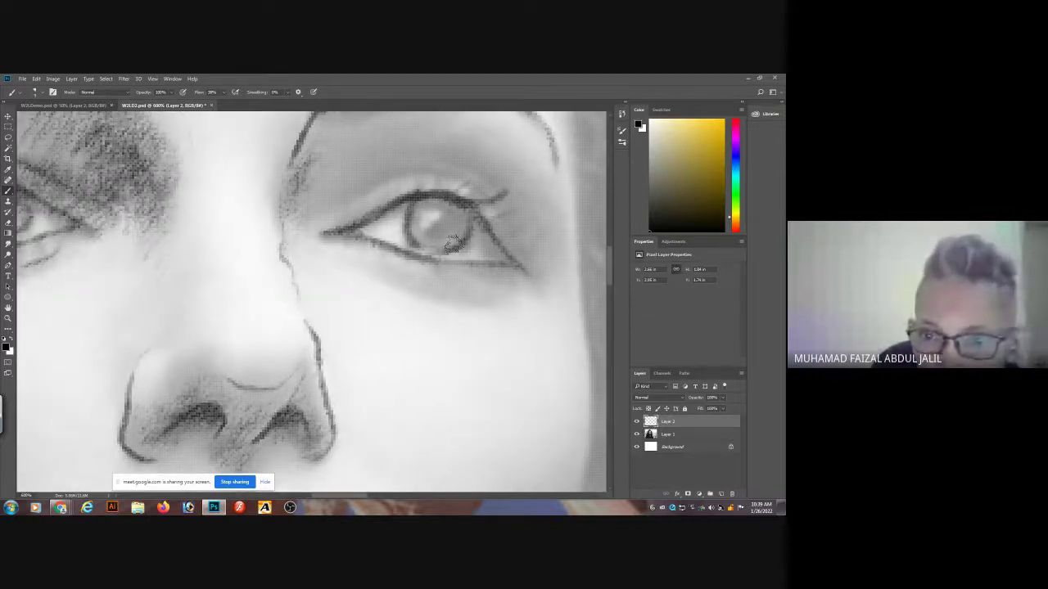
{"action": "mouse_move", "coordinate": [450, 213]}
{"action": "left_mouse_down"}
{"action": "mouse_move", "coordinate": [429, 235]}
{"action": "mouse_move", "coordinate": [429, 217]}
{"action": "mouse_move", "coordinate": [451, 217]}
{"action": "mouse_move", "coordinate": [433, 236]}
{"action": "mouse_move", "coordinate": [446, 212]}
{"action": "mouse_move", "coordinate": [448, 222]}
{"action": "mouse_move", "coordinate": [440, 209]}
{"action": "mouse_move", "coordinate": [450, 219]}
{"action": "mouse_move", "coordinate": [425, 210]}
{"action": "mouse_move", "coordinate": [418, 219]}
{"action": "mouse_move", "coordinate": [540, 227]}
{"action": "mouse_move", "coordinate": [393, 210]}
{"action": "left_mouse_up"}
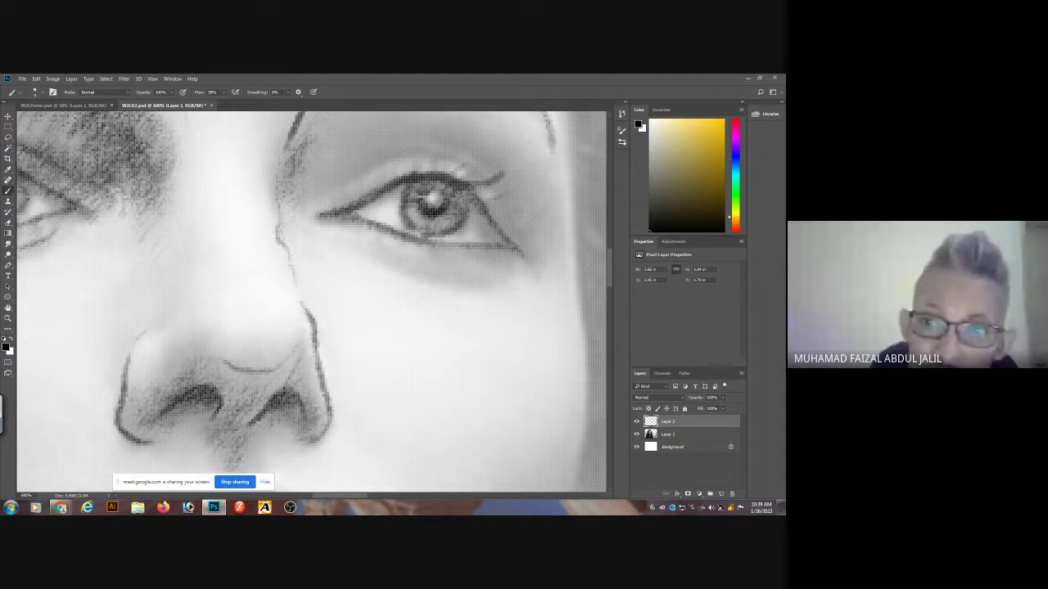
Draw the upper eyelid crease and outer lashes, and shade lightly beneath the same eye and at its outer corner.
{"action": "mouse_move", "coordinate": [334, 184]}
{"action": "left_mouse_down"}
{"action": "mouse_move", "coordinate": [392, 156]}
{"action": "mouse_move", "coordinate": [450, 147]}
{"action": "mouse_move", "coordinate": [443, 155]}
{"action": "mouse_move", "coordinate": [467, 165]}
{"action": "mouse_move", "coordinate": [517, 231]}
{"action": "left_mouse_up"}
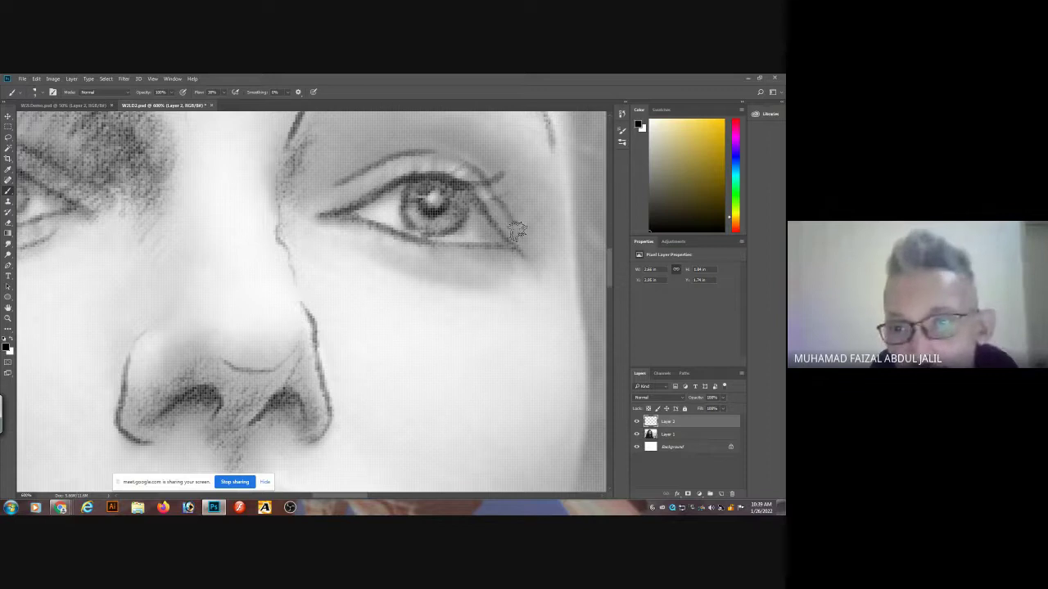
{"action": "mouse_move", "coordinate": [403, 255]}
{"action": "left_mouse_down"}
{"action": "mouse_move", "coordinate": [466, 261]}
{"action": "mouse_move", "coordinate": [431, 258]}
{"action": "mouse_move", "coordinate": [435, 243]}
{"action": "mouse_move", "coordinate": [479, 257]}
{"action": "left_mouse_up"}
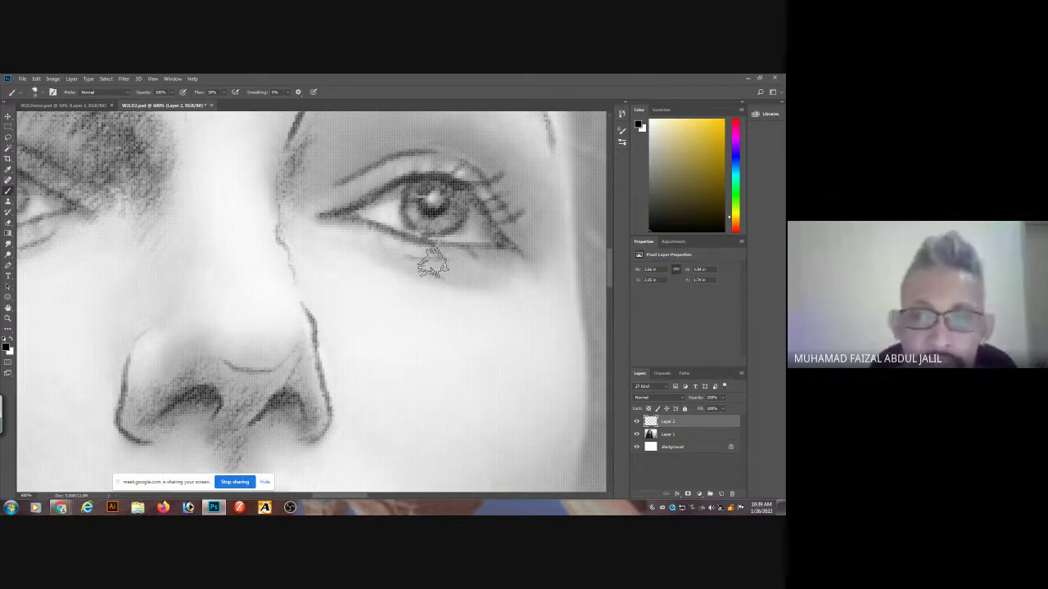
{"action": "mouse_move", "coordinate": [443, 277]}
{"action": "left_mouse_down"}
{"action": "mouse_move", "coordinate": [381, 262]}
{"action": "mouse_move", "coordinate": [480, 280]}
{"action": "mouse_move", "coordinate": [522, 237]}
{"action": "mouse_move", "coordinate": [508, 211]}
{"action": "mouse_move", "coordinate": [537, 246]}
{"action": "mouse_move", "coordinate": [541, 273]}
{"action": "left_mouse_up"}
Shade the socket under the second eyebrow and the shadowed side of the nose bridge with an enlarged brush.
{"action": "scroll", "coordinate": [423, 149], "scroll_direction": "down", "scroll_amount": 3}
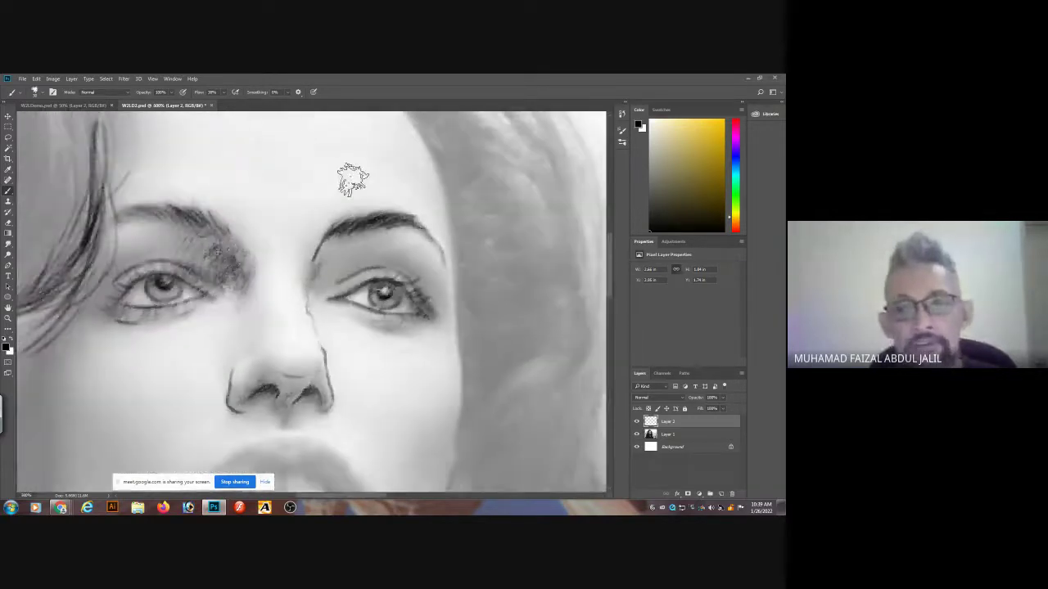
{"action": "key", "text": "bracketright"}
{"action": "key", "text": "bracketright"}
{"action": "mouse_move", "coordinate": [345, 269]}
{"action": "left_mouse_down"}
{"action": "mouse_move", "coordinate": [326, 242]}
{"action": "mouse_move", "coordinate": [343, 239]}
{"action": "mouse_move", "coordinate": [335, 250]}
{"action": "mouse_move", "coordinate": [357, 233]}
{"action": "mouse_move", "coordinate": [322, 238]}
{"action": "mouse_move", "coordinate": [347, 233]}
{"action": "mouse_move", "coordinate": [342, 245]}
{"action": "mouse_move", "coordinate": [355, 264]}
{"action": "mouse_move", "coordinate": [339, 270]}
{"action": "mouse_move", "coordinate": [376, 252]}
{"action": "left_mouse_up"}
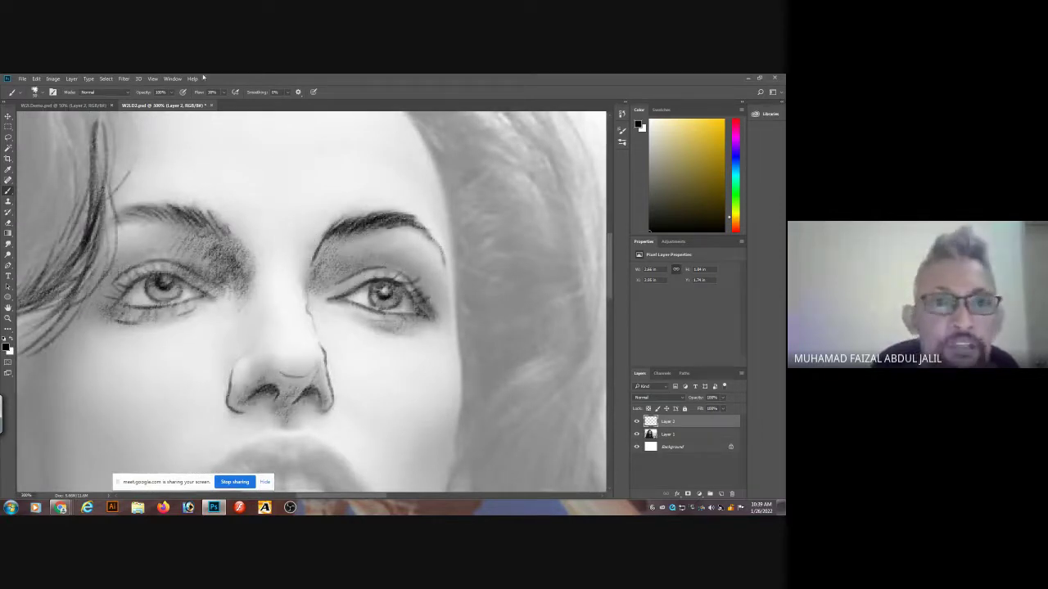
{"action": "left_click", "coordinate": [223, 93]}
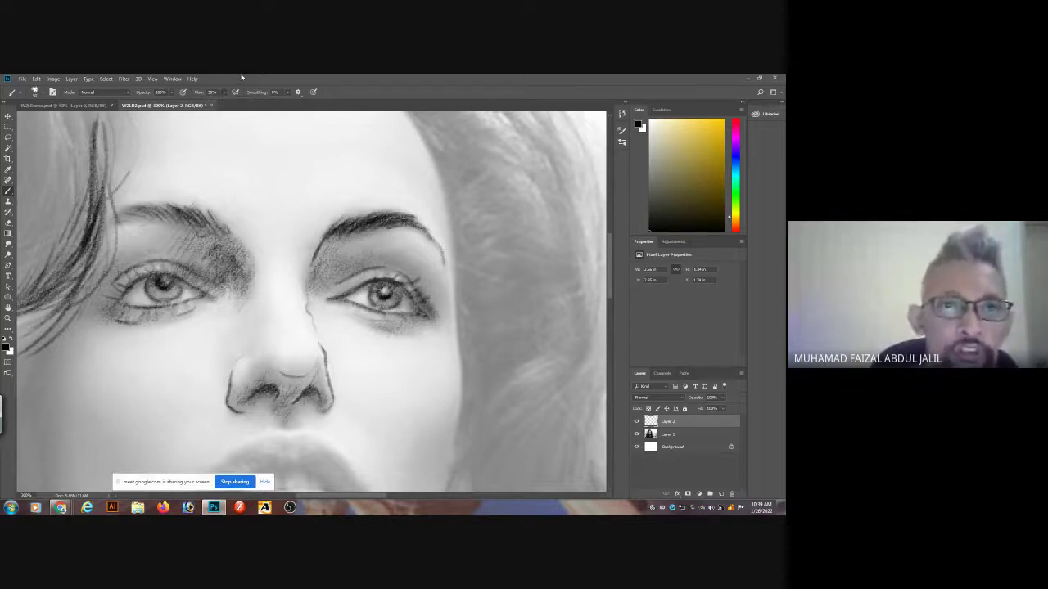
{"action": "mouse_move", "coordinate": [349, 247]}
{"action": "left_mouse_down"}
{"action": "mouse_move", "coordinate": [384, 262]}
{"action": "mouse_move", "coordinate": [421, 290]}
{"action": "left_mouse_up"}
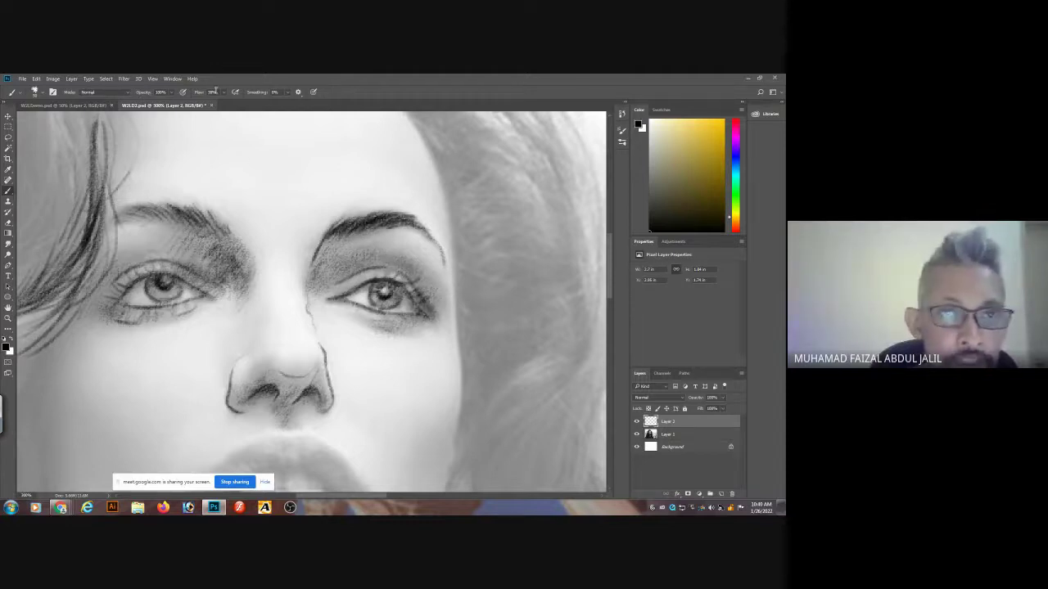
{"action": "mouse_move", "coordinate": [261, 305]}
{"action": "left_mouse_down"}
{"action": "mouse_move", "coordinate": [248, 338]}
{"action": "mouse_move", "coordinate": [260, 275]}
{"action": "mouse_move", "coordinate": [254, 303]}
{"action": "mouse_move", "coordinate": [256, 285]}
{"action": "mouse_move", "coordinate": [266, 290]}
{"action": "mouse_move", "coordinate": [255, 241]}
{"action": "mouse_move", "coordinate": [258, 318]}
{"action": "mouse_move", "coordinate": [234, 330]}
{"action": "left_mouse_up"}
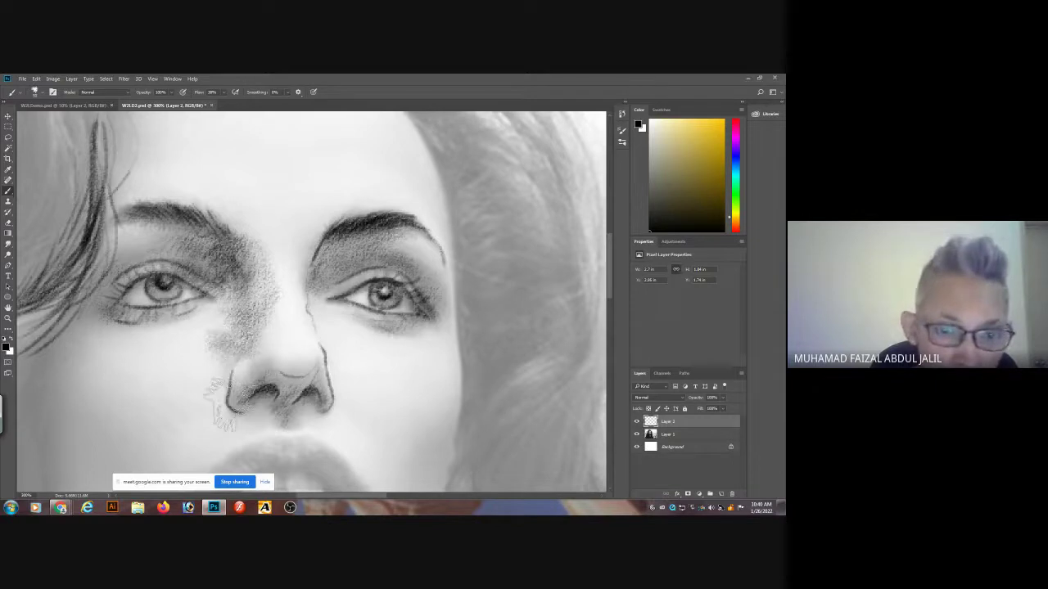
Draw tapering hair strands beside the cheek, continuing the sketched lock of hair outward and downward.
{"action": "mouse_move", "coordinate": [270, 393]}
{"action": "left_mouse_down"}
{"action": "mouse_move", "coordinate": [280, 346]}
{"action": "mouse_move", "coordinate": [277, 393]}
{"action": "mouse_move", "coordinate": [307, 359]}
{"action": "mouse_move", "coordinate": [331, 369]}
{"action": "mouse_move", "coordinate": [307, 424]}
{"action": "mouse_move", "coordinate": [295, 403]}
{"action": "mouse_move", "coordinate": [376, 211]}
{"action": "left_mouse_up"}
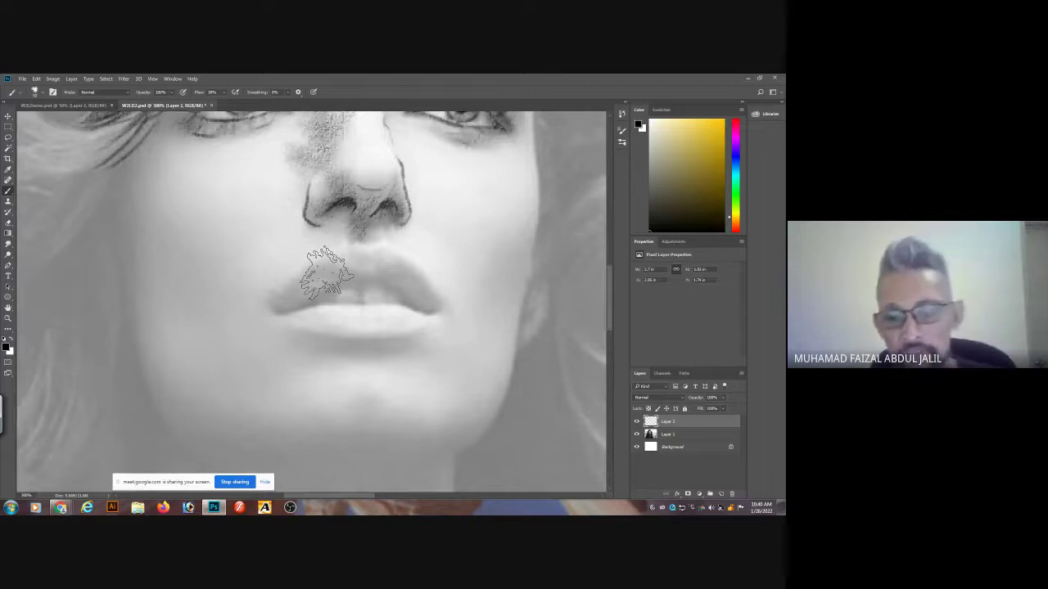
{"action": "left_click_drag", "start_coordinate": [180, 164], "coordinate": [239, 230]}
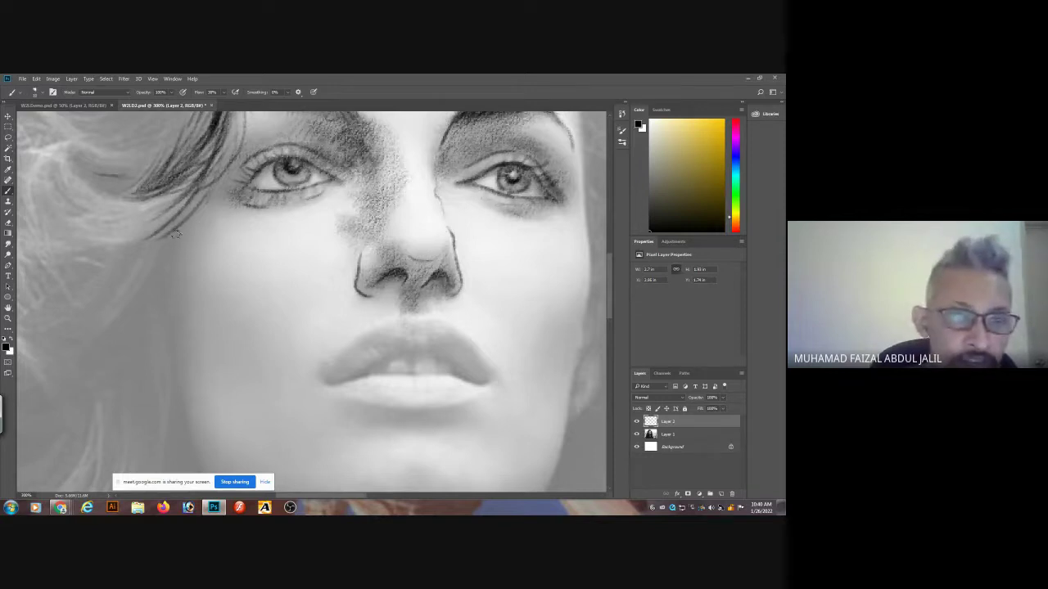
{"action": "mouse_move", "coordinate": [172, 220]}
{"action": "left_mouse_down"}
{"action": "mouse_move", "coordinate": [78, 255]}
{"action": "mouse_move", "coordinate": [72, 277]}
{"action": "left_mouse_up"}
{"action": "left_click_drag", "start_coordinate": [149, 239], "coordinate": [87, 310]}
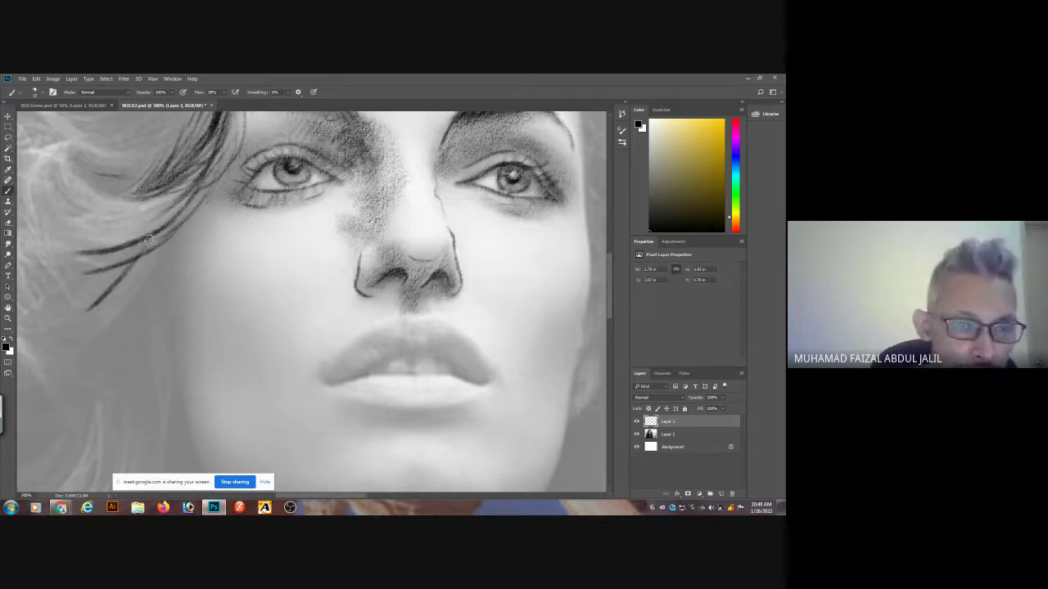
Bring up the on-screen keyboard to point out the brush-size shortcuts, and move it out of the way.
{"action": "left_click", "coordinate": [6, 413]}
{"action": "left_click_drag", "start_coordinate": [164, 401], "coordinate": [193, 313]}
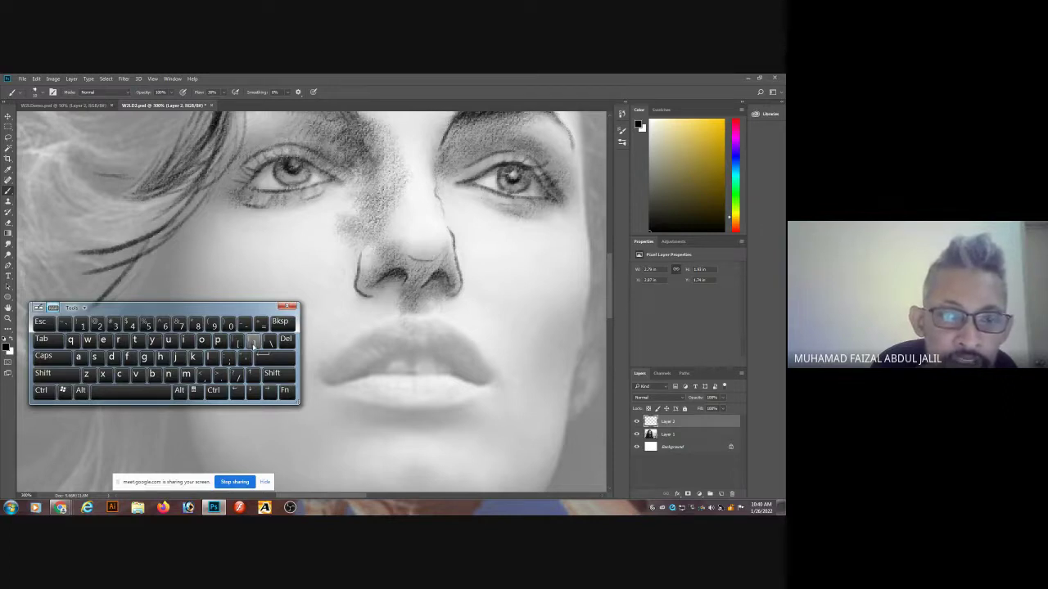
{"action": "left_click_drag", "start_coordinate": [248, 311], "coordinate": [196, 448]}
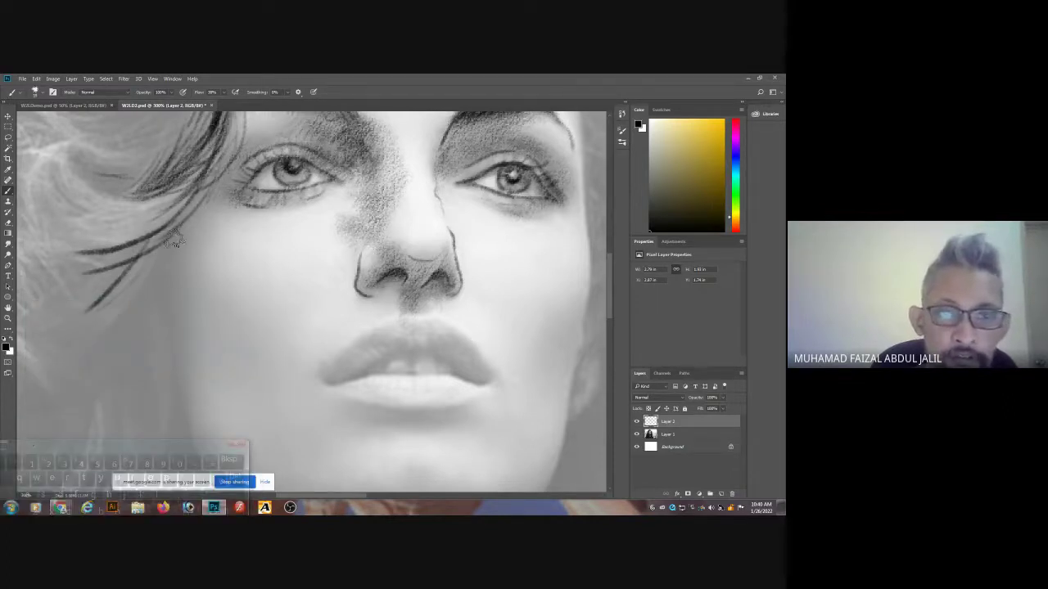
Try thick hair strokes below the drawn strands with an enlarged brush, and undo them.
{"action": "key", "text": "]"}
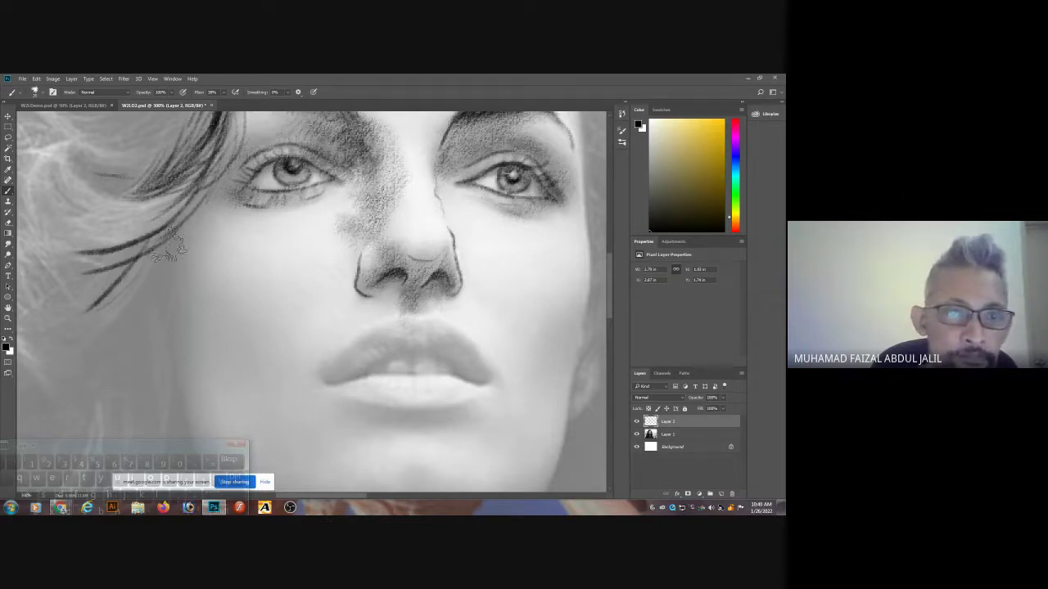
{"action": "left_click_drag", "start_coordinate": [156, 238], "coordinate": [80, 323]}
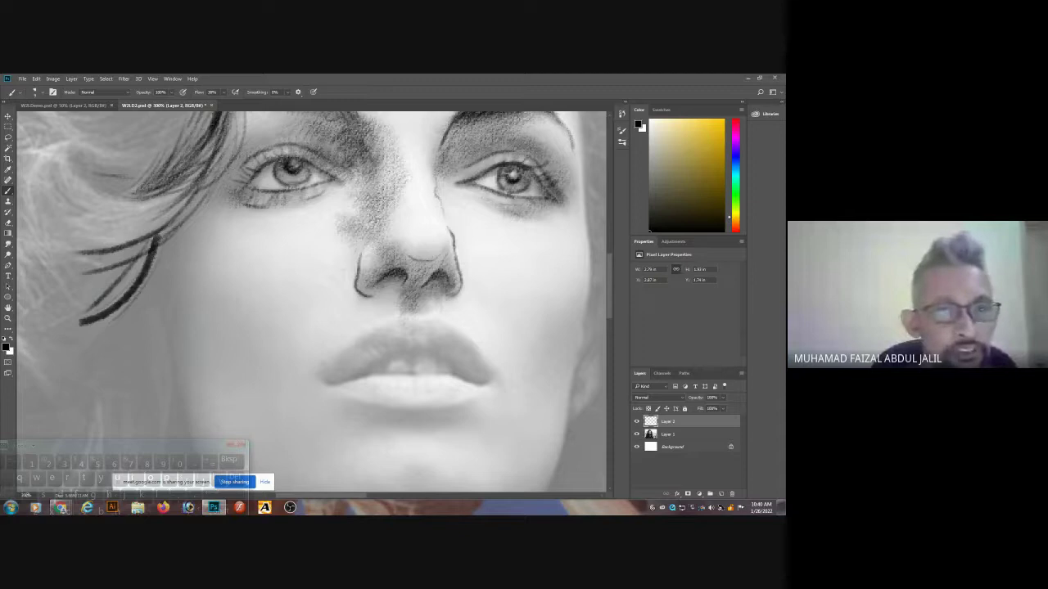
{"action": "key", "text": "ctrl+z"}
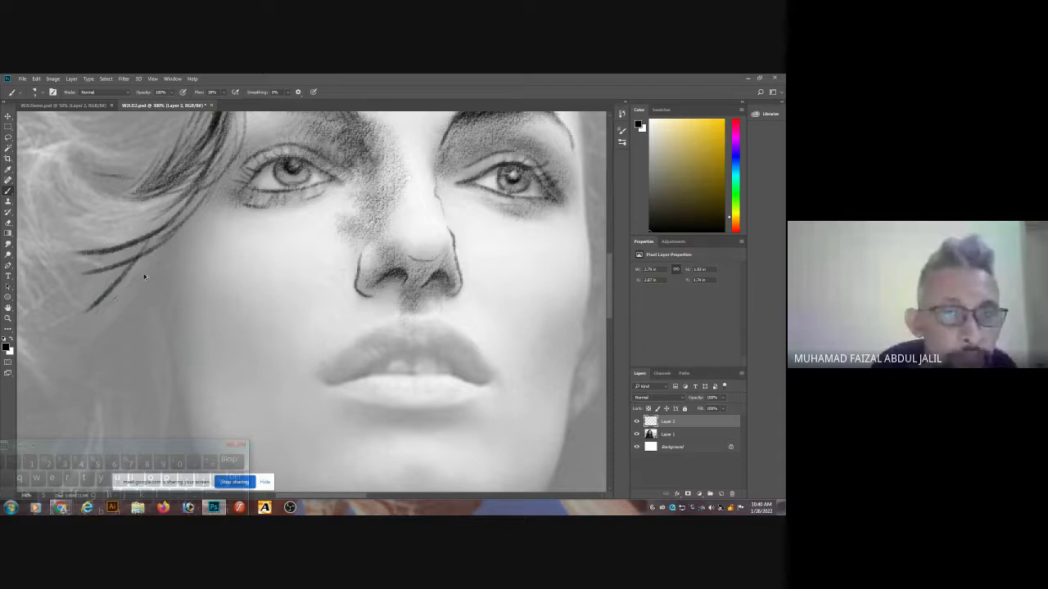
Draw tapering hair strands fanning outward and downward beside the cheek, below the sketched lock.
{"action": "mouse_move", "coordinate": [154, 235]}
{"action": "left_mouse_down"}
{"action": "mouse_move", "coordinate": [77, 326]}
{"action": "mouse_move", "coordinate": [103, 318]}
{"action": "left_mouse_up"}
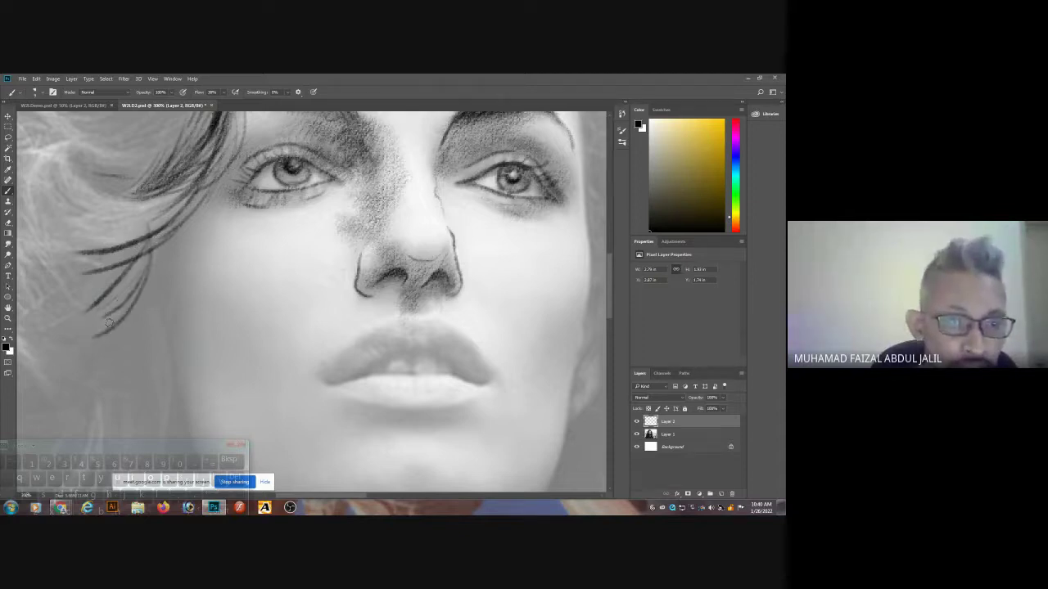
{"action": "left_click_drag", "start_coordinate": [177, 219], "coordinate": [131, 330]}
{"action": "left_click_drag", "start_coordinate": [150, 255], "coordinate": [169, 365]}
{"action": "left_click_drag", "start_coordinate": [152, 283], "coordinate": [152, 440]}
{"action": "left_click_drag", "start_coordinate": [144, 259], "coordinate": [112, 383]}
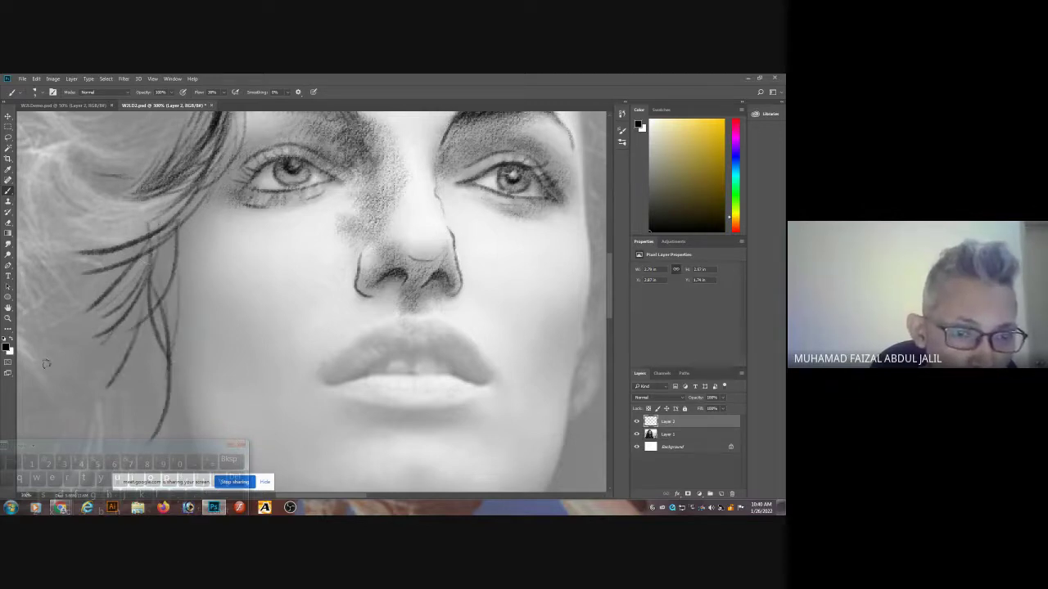
{"action": "left_click_drag", "start_coordinate": [123, 283], "coordinate": [59, 363]}
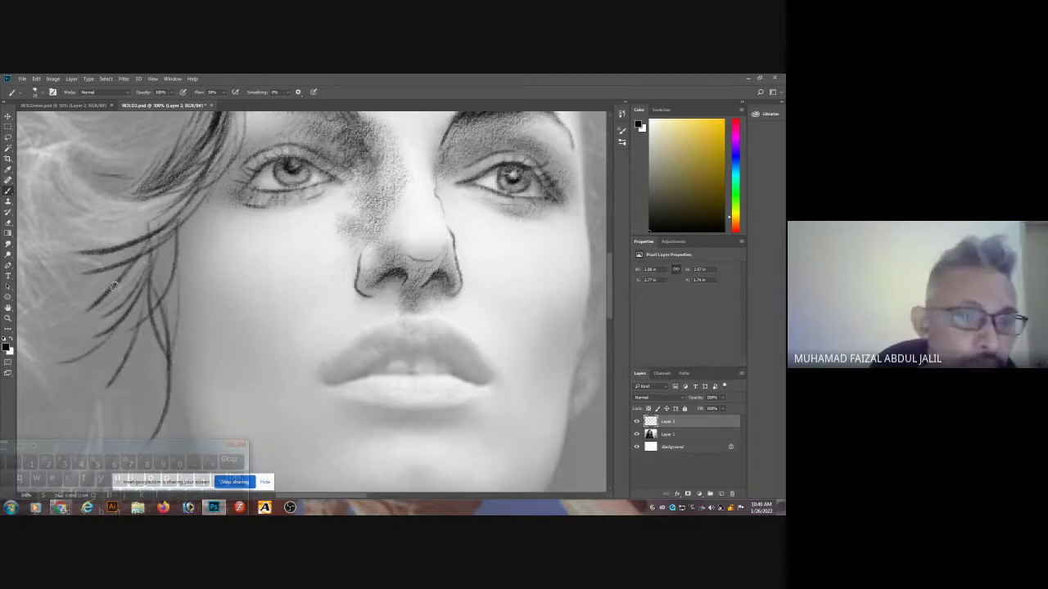
Shade between the strands beside the cheek and inside the curl above them with an enlarged brush.
{"action": "left_click_drag", "start_coordinate": [164, 244], "coordinate": [147, 303]}
{"action": "mouse_move", "coordinate": [156, 247]}
{"action": "left_mouse_down"}
{"action": "mouse_move", "coordinate": [70, 341]}
{"action": "mouse_move", "coordinate": [105, 334]}
{"action": "left_mouse_up"}
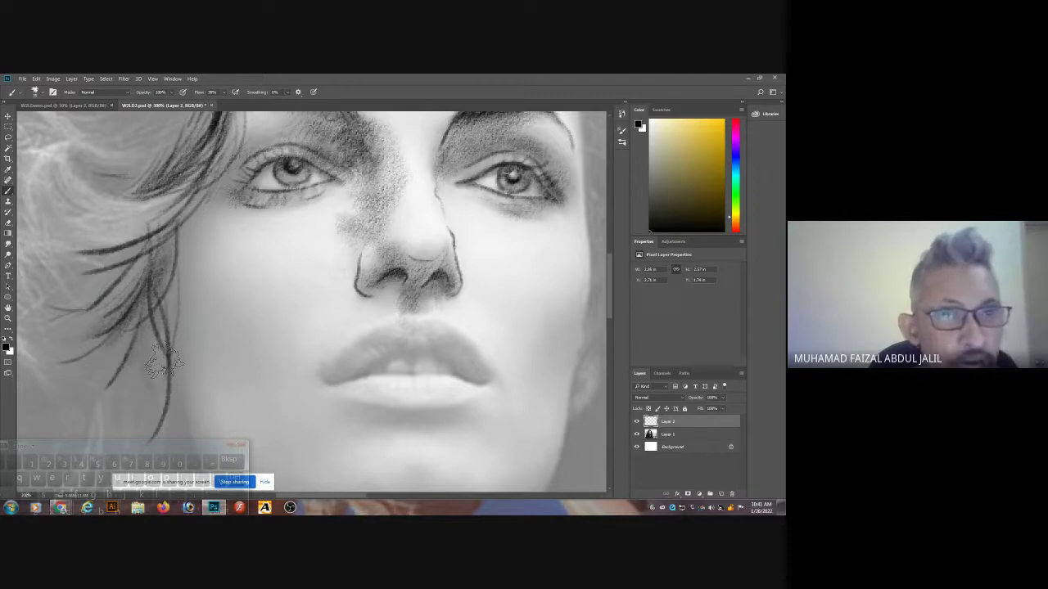
{"action": "scroll", "coordinate": [172, 262], "scroll_direction": "up", "scroll_amount": 3}
{"action": "mouse_move", "coordinate": [175, 267]}
{"action": "left_mouse_down"}
{"action": "mouse_move", "coordinate": [146, 297]}
{"action": "mouse_move", "coordinate": [71, 286]}
{"action": "left_mouse_up"}
{"action": "left_click_drag", "start_coordinate": [129, 304], "coordinate": [59, 283]}
{"action": "left_click_drag", "start_coordinate": [127, 286], "coordinate": [80, 263]}
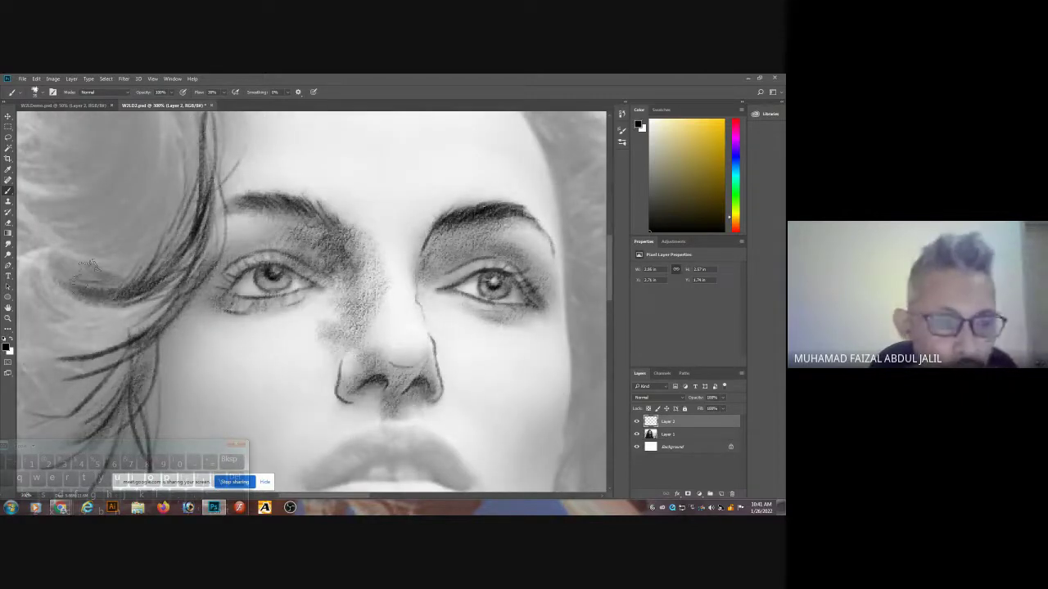
Draw curved strands through the curl beside the first eye with a smaller brush.
{"action": "key", "text": "bracketleft"}
{"action": "key", "text": "bracketleft"}
{"action": "key", "text": "bracketleft"}
{"action": "key", "text": "bracketleft"}
{"action": "key", "text": "bracketleft"}
{"action": "key", "text": "bracketleft"}
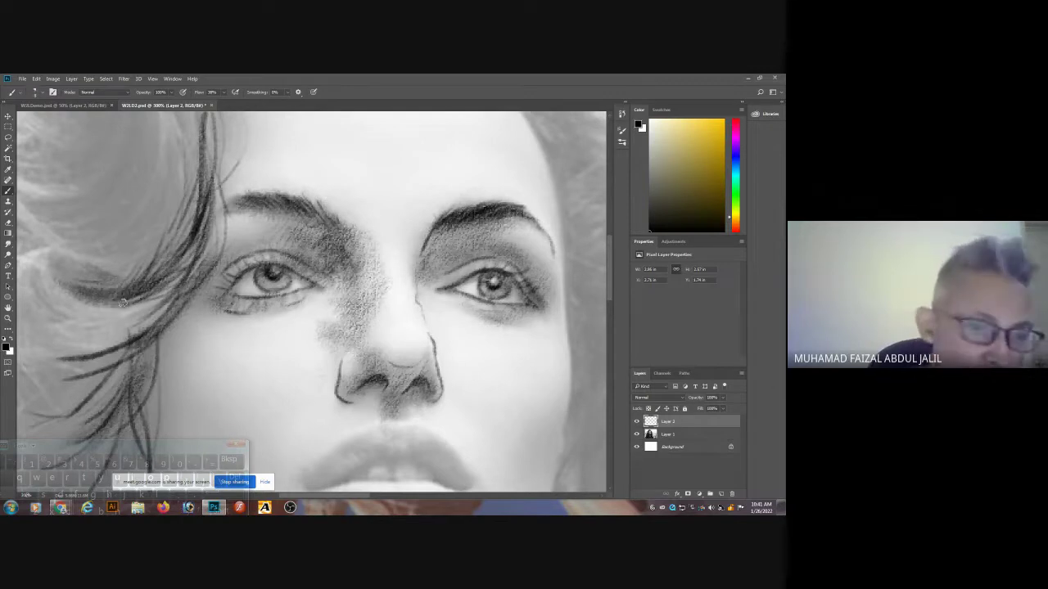
{"action": "left_click_drag", "start_coordinate": [83, 296], "coordinate": [152, 264]}
{"action": "mouse_move", "coordinate": [72, 253]}
{"action": "left_mouse_down"}
{"action": "mouse_move", "coordinate": [149, 263]}
{"action": "mouse_move", "coordinate": [163, 244]}
{"action": "left_mouse_up"}
{"action": "mouse_move", "coordinate": [35, 285]}
{"action": "left_mouse_down"}
{"action": "mouse_move", "coordinate": [66, 320]}
{"action": "mouse_move", "coordinate": [149, 310]}
{"action": "left_mouse_up"}
{"action": "left_click_drag", "start_coordinate": [46, 331], "coordinate": [164, 296]}
{"action": "left_click_drag", "start_coordinate": [100, 341], "coordinate": [155, 298]}
Extend the side lock with long thin strands running along the edge of the forehead down to the curl.
{"action": "left_click_drag", "start_coordinate": [204, 180], "coordinate": [247, 314]}
{"action": "key", "text": "bracketleft"}
{"action": "key", "text": "bracketleft"}
{"action": "key", "text": "bracketleft"}
{"action": "mouse_move", "coordinate": [253, 260]}
{"action": "left_mouse_down"}
{"action": "mouse_move", "coordinate": [259, 127]}
{"action": "mouse_move", "coordinate": [248, 262]}
{"action": "left_mouse_up"}
{"action": "left_click_drag", "start_coordinate": [195, 143], "coordinate": [196, 382]}
{"action": "mouse_move", "coordinate": [229, 277]}
{"action": "left_mouse_down"}
{"action": "mouse_move", "coordinate": [199, 390]}
{"action": "mouse_move", "coordinate": [140, 398]}
{"action": "left_mouse_up"}
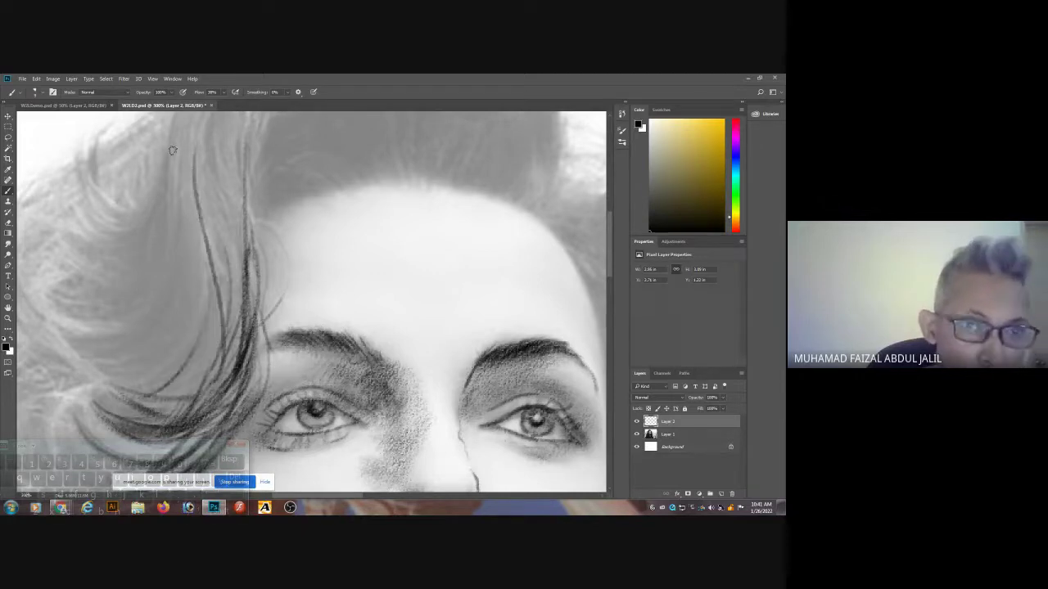
Sketch the outer curl beside the long lock with overlapping curved strands.
{"action": "left_click_drag", "start_coordinate": [163, 165], "coordinate": [55, 229]}
{"action": "left_click_drag", "start_coordinate": [78, 173], "coordinate": [163, 216]}
{"action": "left_click_drag", "start_coordinate": [69, 151], "coordinate": [155, 215]}
{"action": "left_click_drag", "start_coordinate": [68, 161], "coordinate": [161, 222]}
{"action": "left_click_drag", "start_coordinate": [63, 198], "coordinate": [169, 213]}
Try outlining the hairline across the forehead with one continuous stroke, and undo it.
{"action": "scroll", "coordinate": [432, 177], "scroll_direction": "up", "scroll_amount": 3}
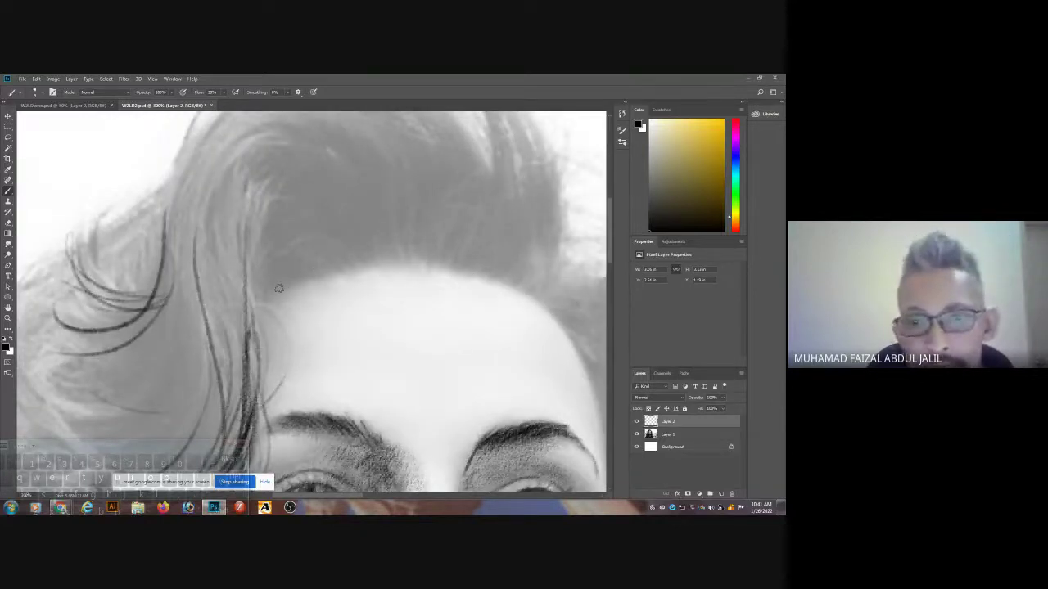
{"action": "mouse_move", "coordinate": [255, 301]}
{"action": "left_mouse_down"}
{"action": "mouse_move", "coordinate": [340, 270]}
{"action": "mouse_move", "coordinate": [451, 266]}
{"action": "mouse_move", "coordinate": [530, 297]}
{"action": "mouse_move", "coordinate": [556, 320]}
{"action": "mouse_move", "coordinate": [590, 371]}
{"action": "mouse_move", "coordinate": [597, 414]}
{"action": "left_mouse_up"}
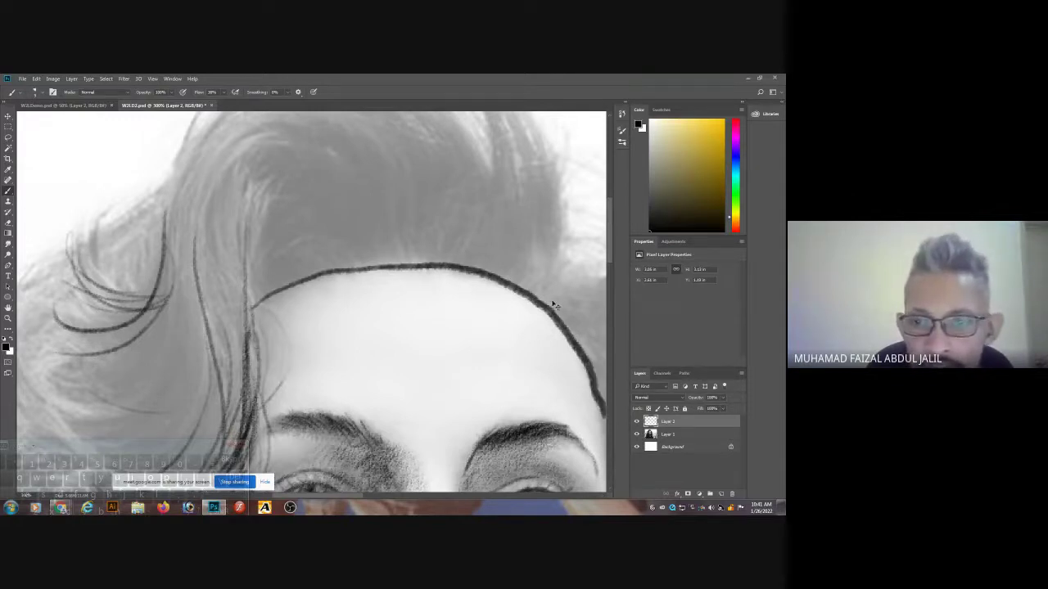
{"action": "key", "text": "ctrl+z"}
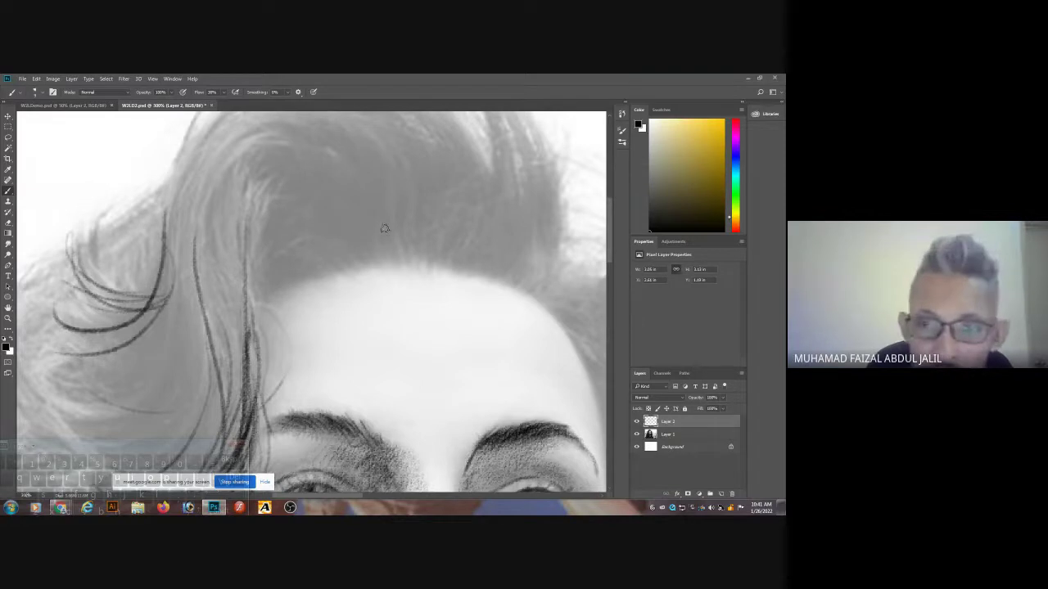
Draw short tapering strands growing upward from the hairline on the side nearest the long lock.
{"action": "mouse_move", "coordinate": [399, 260]}
{"action": "left_mouse_down"}
{"action": "mouse_move", "coordinate": [379, 216]}
{"action": "mouse_move", "coordinate": [370, 221]}
{"action": "left_mouse_up"}
{"action": "mouse_move", "coordinate": [383, 267]}
{"action": "left_mouse_down"}
{"action": "mouse_move", "coordinate": [351, 228]}
{"action": "mouse_move", "coordinate": [303, 231]}
{"action": "left_mouse_up"}
{"action": "mouse_move", "coordinate": [339, 269]}
{"action": "left_mouse_down"}
{"action": "mouse_move", "coordinate": [268, 226]}
{"action": "mouse_move", "coordinate": [275, 246]}
{"action": "left_mouse_up"}
{"action": "left_click_drag", "start_coordinate": [313, 278], "coordinate": [267, 244]}
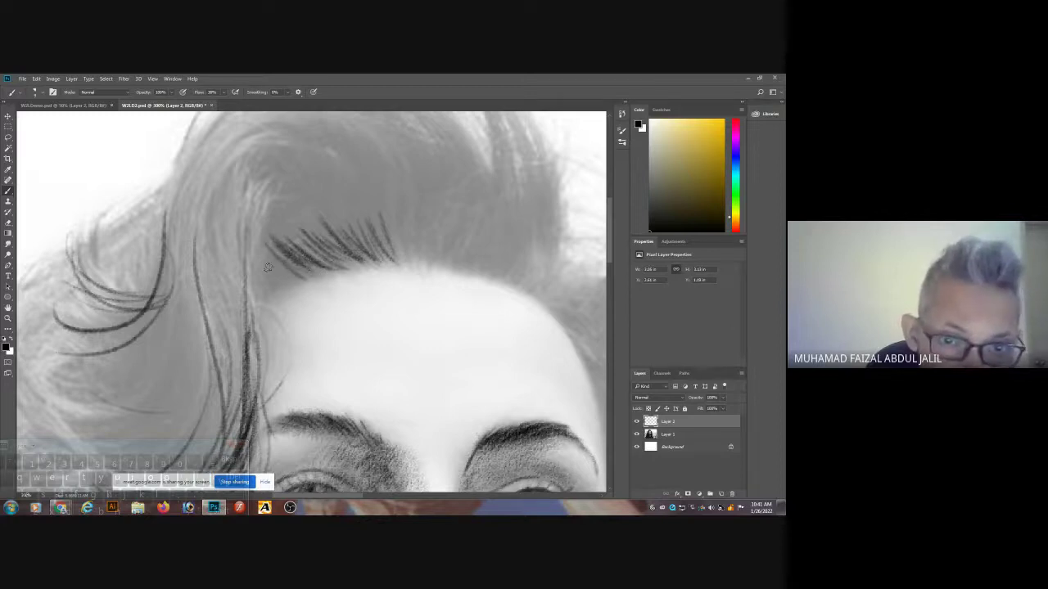
{"action": "left_click_drag", "start_coordinate": [248, 337], "coordinate": [252, 269]}
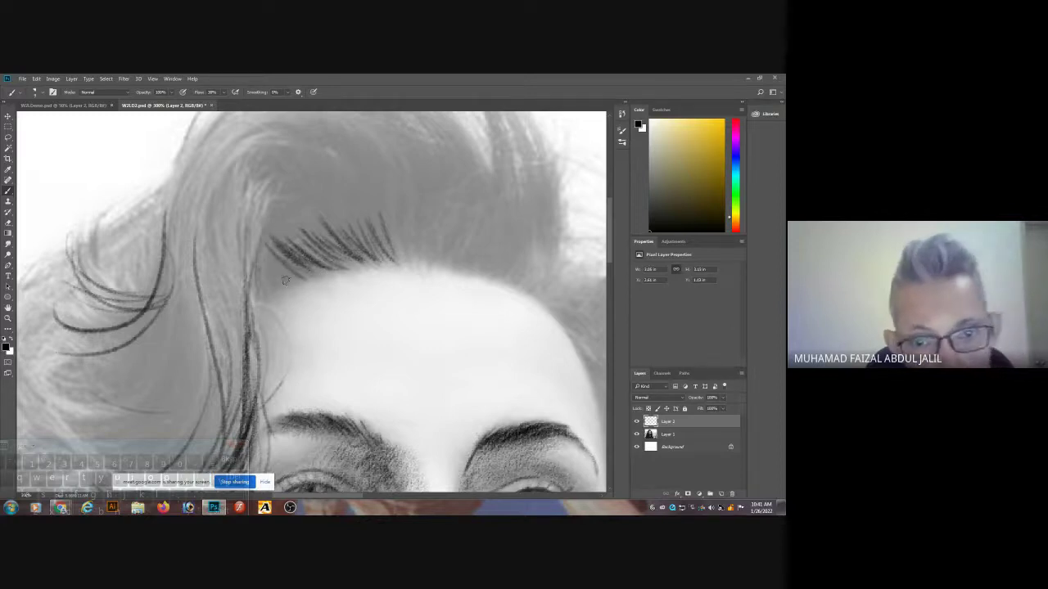
Draw the arched wave of hair above the forehead, with long strands curving from the hairline into the side lock.
{"action": "left_click_drag", "start_coordinate": [385, 245], "coordinate": [344, 155]}
{"action": "mouse_move", "coordinate": [375, 242]}
{"action": "left_mouse_down"}
{"action": "mouse_move", "coordinate": [303, 141]}
{"action": "mouse_move", "coordinate": [246, 154]}
{"action": "left_mouse_up"}
{"action": "mouse_move", "coordinate": [248, 172]}
{"action": "left_mouse_down"}
{"action": "mouse_move", "coordinate": [232, 211]}
{"action": "mouse_move", "coordinate": [244, 233]}
{"action": "left_mouse_up"}
{"action": "mouse_move", "coordinate": [339, 245]}
{"action": "left_mouse_down"}
{"action": "mouse_move", "coordinate": [304, 188]}
{"action": "mouse_move", "coordinate": [252, 279]}
{"action": "mouse_move", "coordinate": [246, 362]}
{"action": "left_mouse_up"}
{"action": "left_click_drag", "start_coordinate": [368, 203], "coordinate": [332, 156]}
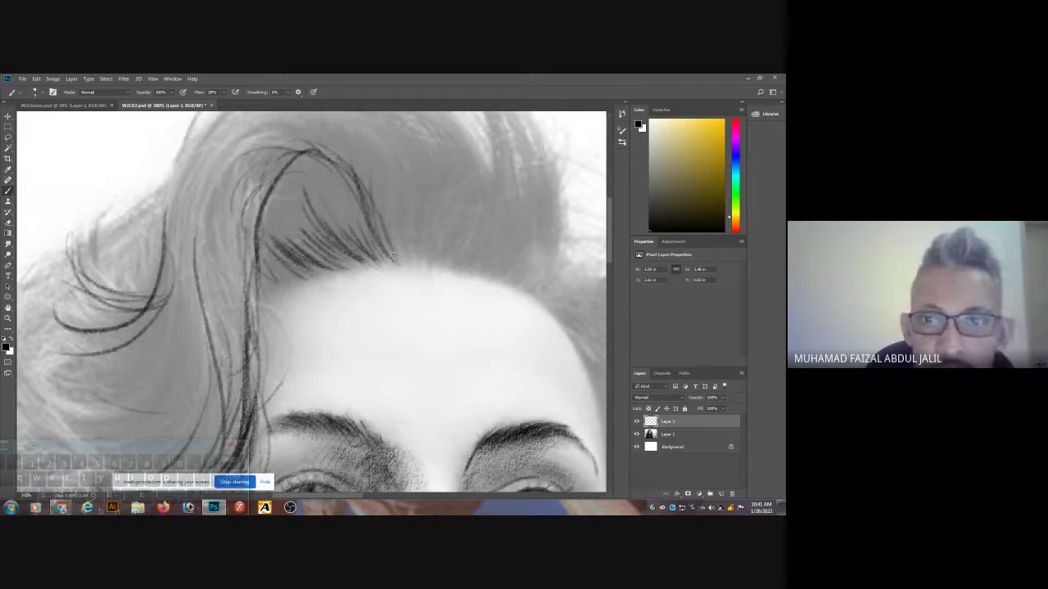
{"action": "left_click_drag", "start_coordinate": [350, 235], "coordinate": [321, 190]}
{"action": "left_click_drag", "start_coordinate": [405, 248], "coordinate": [398, 156]}
{"action": "left_click_drag", "start_coordinate": [409, 202], "coordinate": [385, 131]}
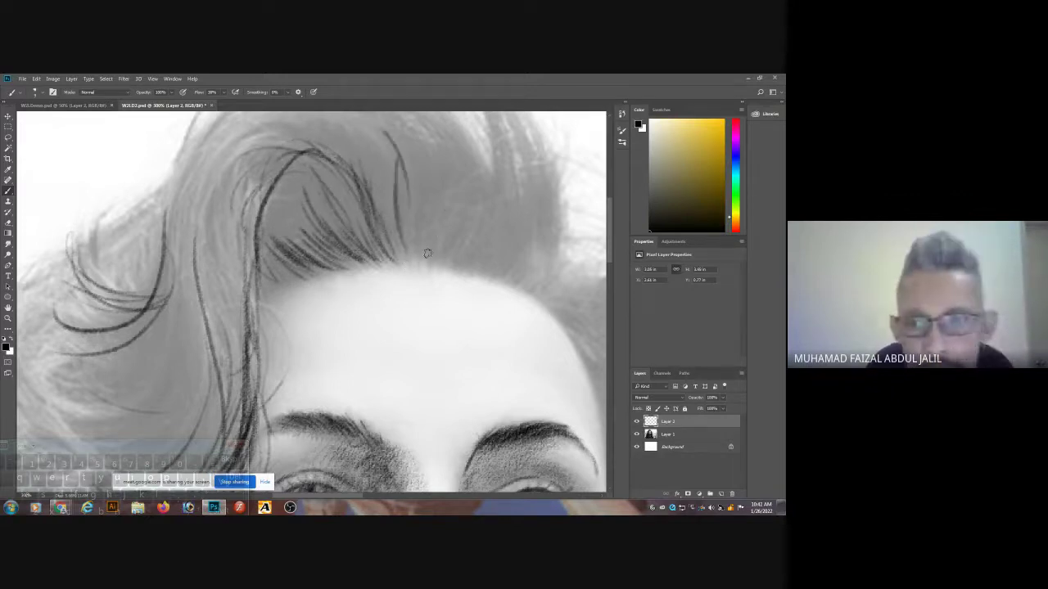
Draw the far side of the hair with strands rising from the hairline and the outer contour up to the crown.
{"action": "left_click_drag", "start_coordinate": [492, 280], "coordinate": [508, 246]}
{"action": "left_click_drag", "start_coordinate": [509, 283], "coordinate": [544, 247]}
{"action": "left_click_drag", "start_coordinate": [540, 157], "coordinate": [516, 229]}
{"action": "left_click_drag", "start_coordinate": [525, 333], "coordinate": [537, 287]}
{"action": "left_click_drag", "start_coordinate": [526, 357], "coordinate": [532, 223]}
{"action": "mouse_move", "coordinate": [538, 270]}
{"action": "left_mouse_down"}
{"action": "mouse_move", "coordinate": [526, 215]}
{"action": "mouse_move", "coordinate": [483, 157]}
{"action": "left_mouse_up"}
{"action": "left_click_drag", "start_coordinate": [509, 215], "coordinate": [460, 145]}
{"action": "left_click_drag", "start_coordinate": [483, 171], "coordinate": [393, 123]}
{"action": "left_click_drag", "start_coordinate": [477, 198], "coordinate": [493, 258]}
{"action": "left_click_drag", "start_coordinate": [450, 159], "coordinate": [473, 266]}
{"action": "left_click_drag", "start_coordinate": [482, 215], "coordinate": [481, 305]}
Shade the strands on the far side of the hair with an enlarged brush.
{"action": "key", "text": "bracketright"}
{"action": "key", "text": "bracketright"}
{"action": "key", "text": "bracketright"}
{"action": "key", "text": "bracketright"}
{"action": "key", "text": "bracketright"}
{"action": "left_click_drag", "start_coordinate": [456, 169], "coordinate": [476, 280]}
{"action": "mouse_move", "coordinate": [461, 169]}
{"action": "left_mouse_down"}
{"action": "mouse_move", "coordinate": [466, 314]}
{"action": "mouse_move", "coordinate": [517, 311]}
{"action": "left_mouse_up"}
{"action": "mouse_move", "coordinate": [499, 347]}
{"action": "left_mouse_down"}
{"action": "mouse_move", "coordinate": [519, 296]}
{"action": "mouse_move", "coordinate": [519, 258]}
{"action": "mouse_move", "coordinate": [512, 219]}
{"action": "left_mouse_up"}
{"action": "left_click_drag", "start_coordinate": [443, 343], "coordinate": [473, 271]}
Shade the hair roots along the hairline and the underside of the arched wave with broad pencil strokes.
{"action": "mouse_move", "coordinate": [341, 321]}
{"action": "left_mouse_down"}
{"action": "mouse_move", "coordinate": [314, 283]}
{"action": "mouse_move", "coordinate": [305, 237]}
{"action": "left_mouse_up"}
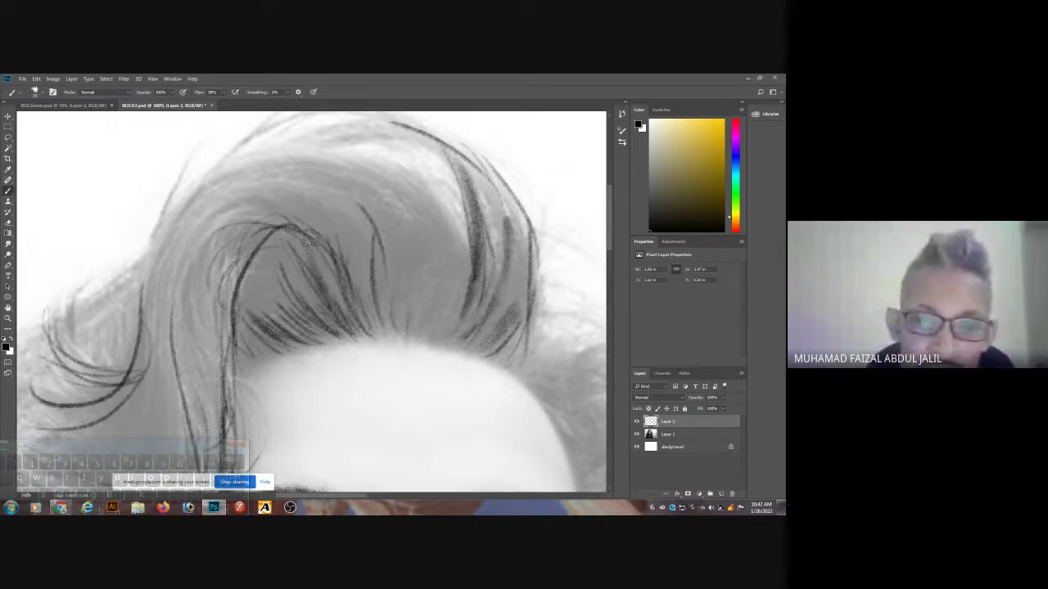
{"action": "left_click_drag", "start_coordinate": [354, 327], "coordinate": [332, 261]}
{"action": "left_click_drag", "start_coordinate": [318, 315], "coordinate": [291, 275]}
{"action": "mouse_move", "coordinate": [310, 335]}
{"action": "left_mouse_down"}
{"action": "mouse_move", "coordinate": [278, 282]}
{"action": "mouse_move", "coordinate": [259, 297]}
{"action": "left_mouse_up"}
{"action": "left_click_drag", "start_coordinate": [262, 351], "coordinate": [243, 311]}
{"action": "mouse_move", "coordinate": [288, 234]}
{"action": "left_mouse_down"}
{"action": "mouse_move", "coordinate": [333, 283]}
{"action": "mouse_move", "coordinate": [254, 259]}
{"action": "left_mouse_up"}
{"action": "left_click_drag", "start_coordinate": [370, 310], "coordinate": [346, 246]}
{"action": "left_click_drag", "start_coordinate": [366, 287], "coordinate": [339, 209]}
{"action": "mouse_move", "coordinate": [378, 319]}
{"action": "left_mouse_down"}
{"action": "mouse_move", "coordinate": [433, 239]}
{"action": "mouse_move", "coordinate": [416, 239]}
{"action": "left_mouse_up"}
{"action": "mouse_move", "coordinate": [406, 329]}
{"action": "left_mouse_down"}
{"action": "mouse_move", "coordinate": [437, 287]}
{"action": "mouse_move", "coordinate": [457, 281]}
{"action": "left_mouse_up"}
{"action": "left_click_drag", "start_coordinate": [441, 331], "coordinate": [461, 280]}
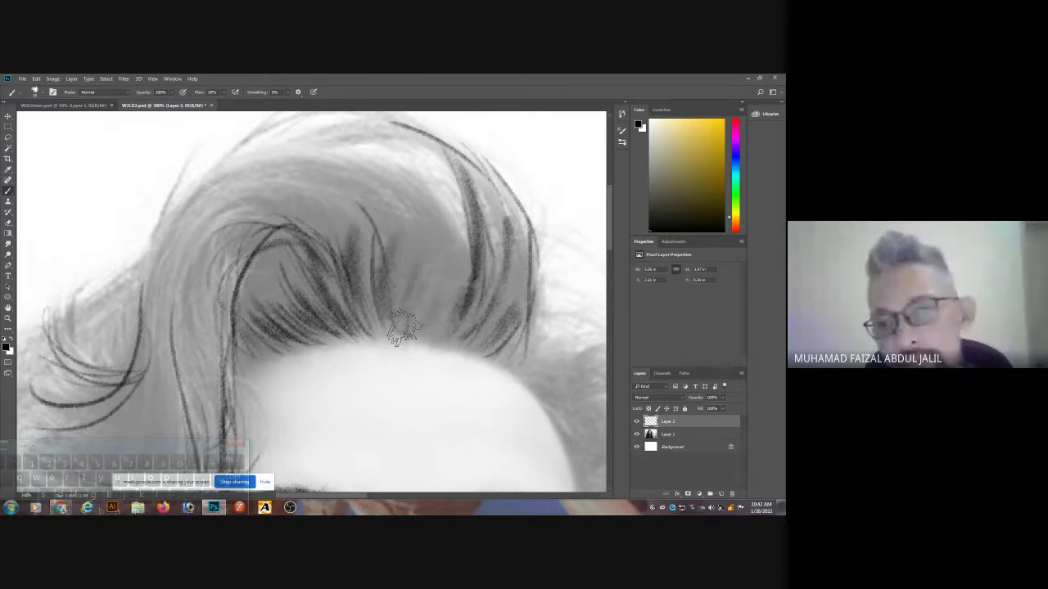
Shade the sweep of hair over the crown and fill the tone at the middle of the hairline.
{"action": "mouse_move", "coordinate": [440, 324]}
{"action": "left_mouse_down"}
{"action": "mouse_move", "coordinate": [455, 286]}
{"action": "mouse_move", "coordinate": [435, 283]}
{"action": "mouse_move", "coordinate": [406, 244]}
{"action": "left_mouse_up"}
{"action": "left_click_drag", "start_coordinate": [383, 311], "coordinate": [428, 207]}
{"action": "mouse_move", "coordinate": [457, 274]}
{"action": "left_mouse_down"}
{"action": "mouse_move", "coordinate": [440, 216]}
{"action": "mouse_move", "coordinate": [426, 219]}
{"action": "mouse_move", "coordinate": [362, 168]}
{"action": "left_mouse_up"}
{"action": "left_click_drag", "start_coordinate": [409, 194], "coordinate": [288, 155]}
{"action": "left_click_drag", "start_coordinate": [429, 229], "coordinate": [360, 187]}
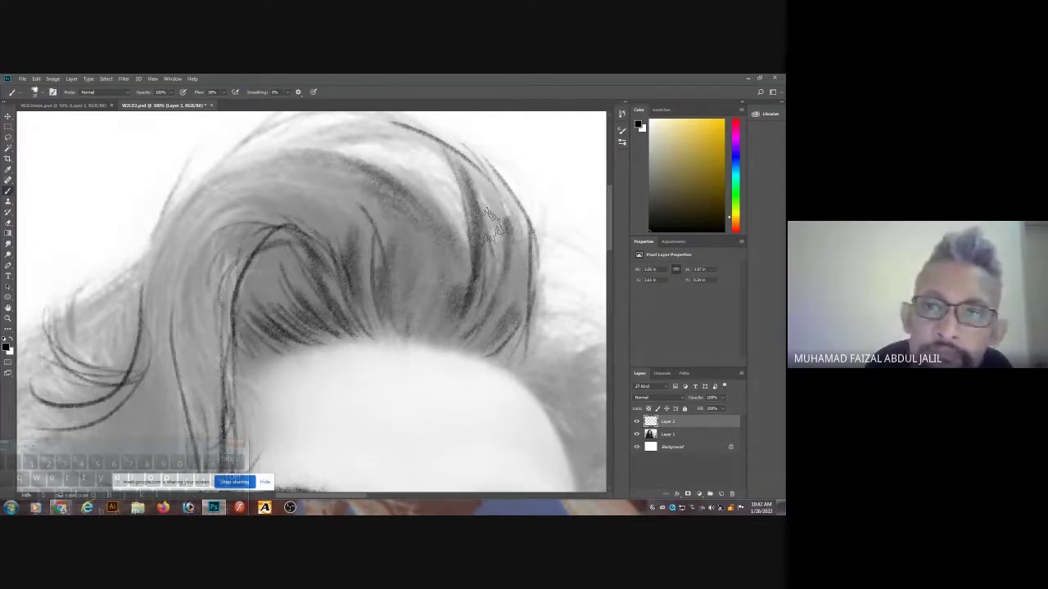
{"action": "mouse_move", "coordinate": [429, 316]}
{"action": "left_mouse_down"}
{"action": "mouse_move", "coordinate": [456, 287]}
{"action": "mouse_move", "coordinate": [439, 267]}
{"action": "mouse_move", "coordinate": [426, 301]}
{"action": "left_mouse_up"}
{"action": "mouse_move", "coordinate": [414, 323]}
{"action": "left_mouse_down"}
{"action": "mouse_move", "coordinate": [413, 272]}
{"action": "mouse_move", "coordinate": [403, 280]}
{"action": "left_mouse_up"}
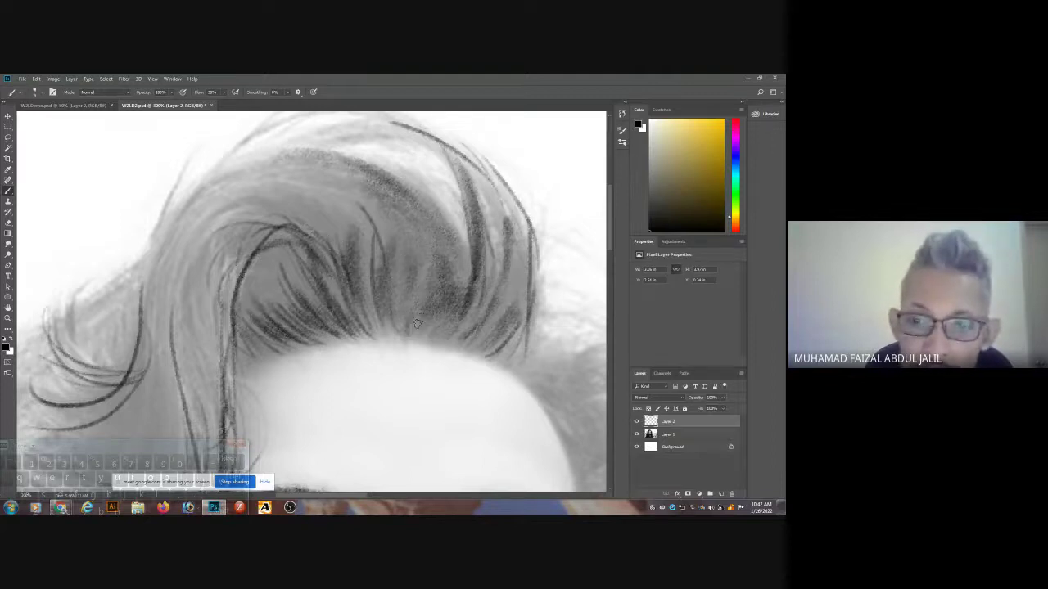
Draw fine strands with a smaller brush over the shaded roots, the crown sweep and the far side.
{"action": "mouse_move", "coordinate": [419, 331]}
{"action": "left_mouse_down"}
{"action": "mouse_move", "coordinate": [431, 269]}
{"action": "mouse_move", "coordinate": [461, 296]}
{"action": "left_mouse_up"}
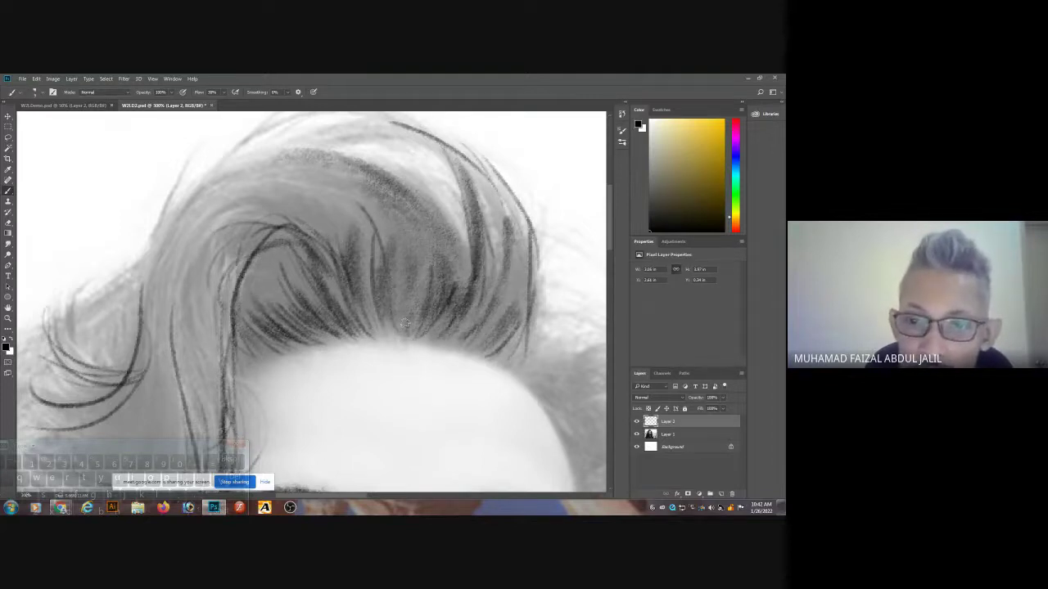
{"action": "mouse_move", "coordinate": [400, 336]}
{"action": "left_mouse_down"}
{"action": "mouse_move", "coordinate": [384, 319]}
{"action": "mouse_move", "coordinate": [365, 319]}
{"action": "mouse_move", "coordinate": [362, 237]}
{"action": "mouse_move", "coordinate": [393, 337]}
{"action": "mouse_move", "coordinate": [396, 324]}
{"action": "left_mouse_up"}
{"action": "mouse_move", "coordinate": [434, 234]}
{"action": "left_mouse_down"}
{"action": "mouse_move", "coordinate": [350, 168]}
{"action": "mouse_move", "coordinate": [278, 156]}
{"action": "left_mouse_up"}
{"action": "left_click_drag", "start_coordinate": [367, 185], "coordinate": [314, 167]}
{"action": "mouse_move", "coordinate": [340, 246]}
{"action": "left_mouse_down"}
{"action": "mouse_move", "coordinate": [277, 183]}
{"action": "mouse_move", "coordinate": [229, 208]}
{"action": "left_mouse_up"}
{"action": "left_click_drag", "start_coordinate": [292, 215], "coordinate": [213, 234]}
{"action": "mouse_move", "coordinate": [475, 204]}
{"action": "left_mouse_down"}
{"action": "mouse_move", "coordinate": [385, 131]}
{"action": "mouse_move", "coordinate": [349, 145]}
{"action": "mouse_move", "coordinate": [475, 170]}
{"action": "mouse_move", "coordinate": [477, 300]}
{"action": "left_mouse_up"}
{"action": "mouse_move", "coordinate": [523, 249]}
{"action": "left_mouse_down"}
{"action": "mouse_move", "coordinate": [491, 328]}
{"action": "mouse_move", "coordinate": [503, 345]}
{"action": "mouse_move", "coordinate": [481, 349]}
{"action": "mouse_move", "coordinate": [459, 311]}
{"action": "left_mouse_up"}
{"action": "left_click_drag", "start_coordinate": [449, 352], "coordinate": [438, 308]}
{"action": "left_click_drag", "start_coordinate": [383, 336], "coordinate": [377, 321]}
{"action": "mouse_move", "coordinate": [367, 337]}
{"action": "left_mouse_down"}
{"action": "mouse_move", "coordinate": [357, 305]}
{"action": "mouse_move", "coordinate": [389, 205]}
{"action": "left_mouse_up"}
Draw long sweeping strands from the crown over the wave and down into the side lock with a slightly larger brush.
{"action": "key", "text": "bracketright"}
{"action": "key", "text": "bracketright"}
{"action": "mouse_move", "coordinate": [412, 266]}
{"action": "left_mouse_down"}
{"action": "mouse_move", "coordinate": [406, 200]}
{"action": "mouse_move", "coordinate": [353, 179]}
{"action": "mouse_move", "coordinate": [245, 182]}
{"action": "mouse_move", "coordinate": [177, 236]}
{"action": "left_mouse_up"}
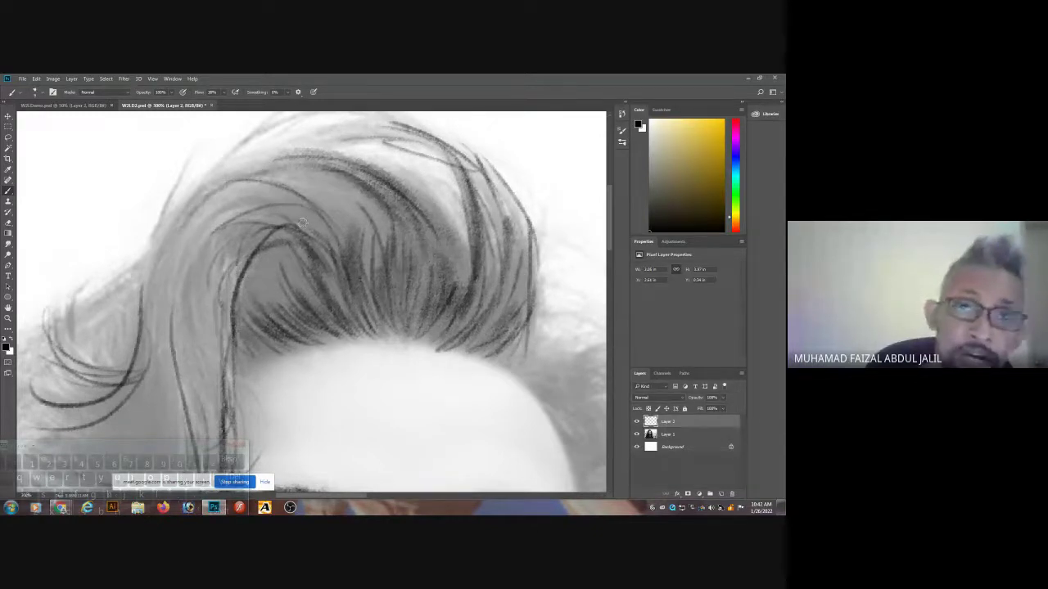
{"action": "mouse_move", "coordinate": [302, 208]}
{"action": "left_mouse_down"}
{"action": "mouse_move", "coordinate": [174, 256]}
{"action": "mouse_move", "coordinate": [162, 298]}
{"action": "left_mouse_up"}
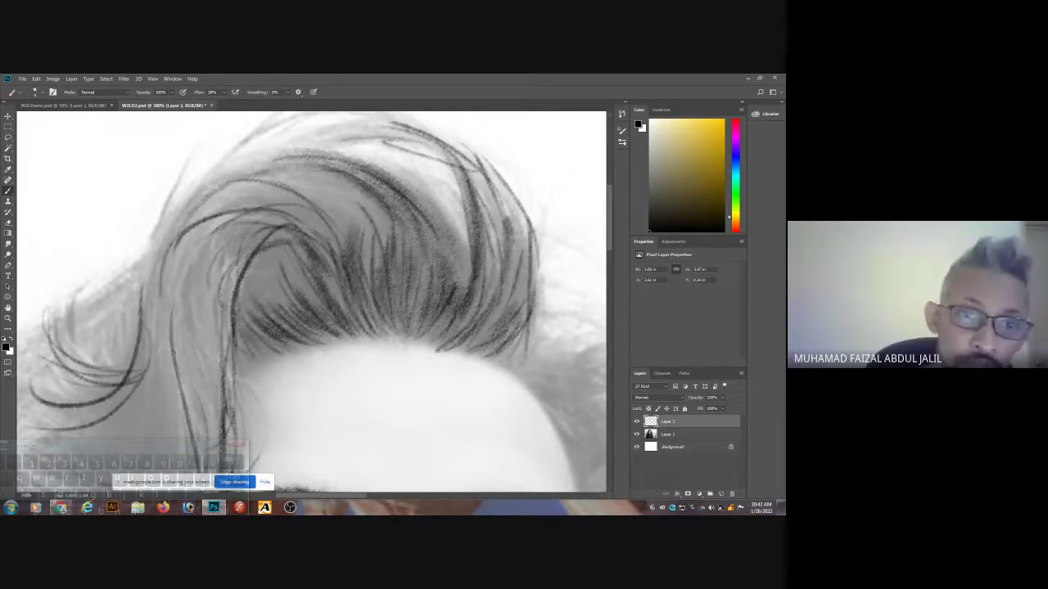
{"action": "left_click_drag", "start_coordinate": [221, 212], "coordinate": [181, 291]}
{"action": "left_click_drag", "start_coordinate": [282, 211], "coordinate": [175, 335]}
{"action": "mouse_move", "coordinate": [278, 124]}
{"action": "left_mouse_down"}
{"action": "mouse_move", "coordinate": [168, 219]}
{"action": "mouse_move", "coordinate": [140, 278]}
{"action": "left_mouse_up"}
{"action": "left_click_drag", "start_coordinate": [235, 129], "coordinate": [152, 283]}
Outline the hair's edge down to the outer curl and add light strands across the top of the crown.
{"action": "left_click_drag", "start_coordinate": [169, 242], "coordinate": [69, 319]}
{"action": "mouse_move", "coordinate": [121, 383]}
{"action": "left_mouse_down"}
{"action": "mouse_move", "coordinate": [71, 276]}
{"action": "mouse_move", "coordinate": [123, 385]}
{"action": "left_mouse_up"}
{"action": "left_click_drag", "start_coordinate": [112, 378], "coordinate": [84, 266]}
{"action": "left_click_drag", "start_coordinate": [179, 186], "coordinate": [379, 144]}
{"action": "left_click_drag", "start_coordinate": [252, 169], "coordinate": [395, 170]}
Darken the roots along the hairline and add strands through the wave and along the far edge of the hair.
{"action": "left_click_drag", "start_coordinate": [508, 270], "coordinate": [447, 345]}
{"action": "left_click_drag", "start_coordinate": [501, 300], "coordinate": [445, 349]}
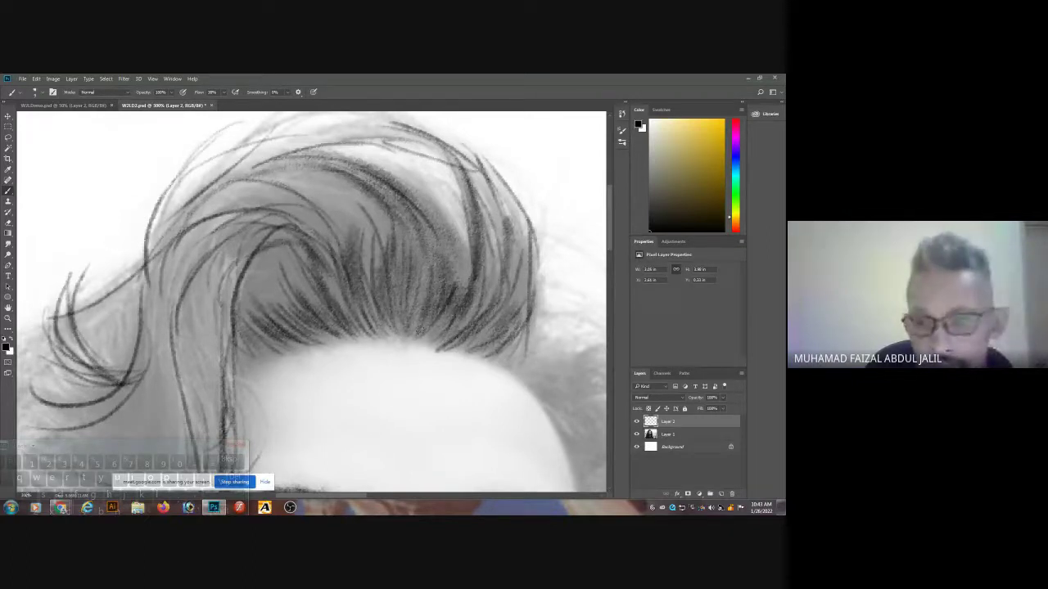
{"action": "left_click_drag", "start_coordinate": [401, 290], "coordinate": [394, 331]}
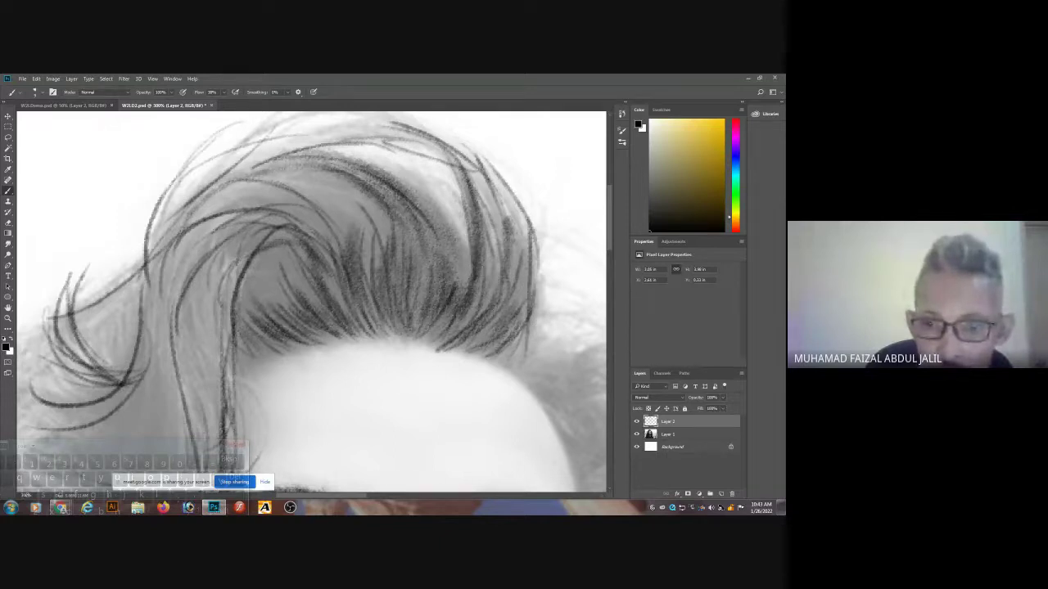
{"action": "mouse_move", "coordinate": [383, 277]}
{"action": "left_mouse_down"}
{"action": "mouse_move", "coordinate": [396, 326]}
{"action": "mouse_move", "coordinate": [379, 326]}
{"action": "left_mouse_up"}
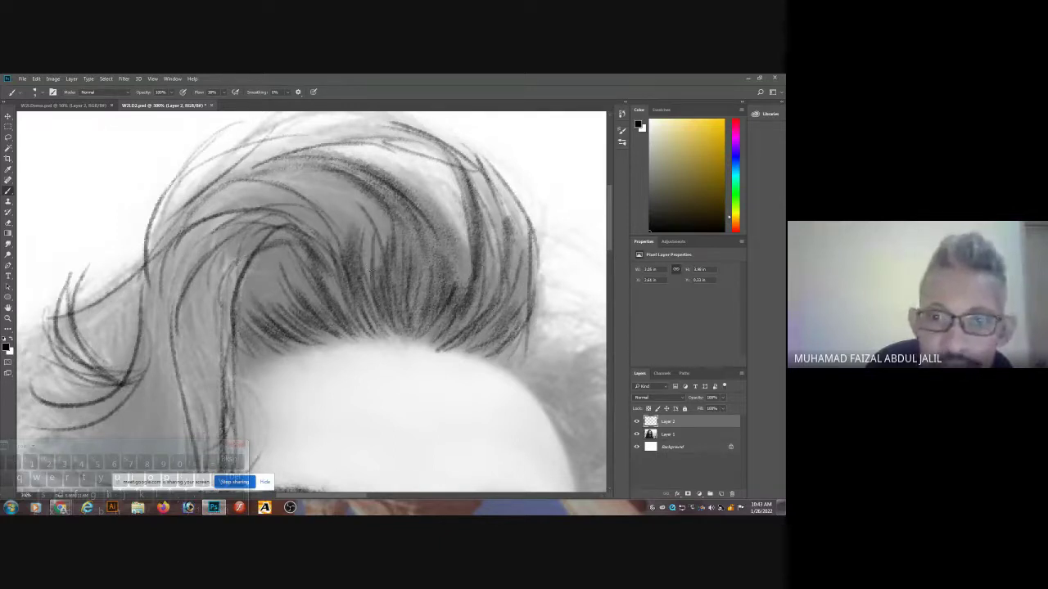
{"action": "left_click_drag", "start_coordinate": [331, 171], "coordinate": [346, 250]}
{"action": "mouse_move", "coordinate": [286, 172]}
{"action": "left_mouse_down"}
{"action": "mouse_move", "coordinate": [343, 247]}
{"action": "mouse_move", "coordinate": [244, 182]}
{"action": "left_mouse_up"}
{"action": "left_click_drag", "start_coordinate": [321, 191], "coordinate": [248, 180]}
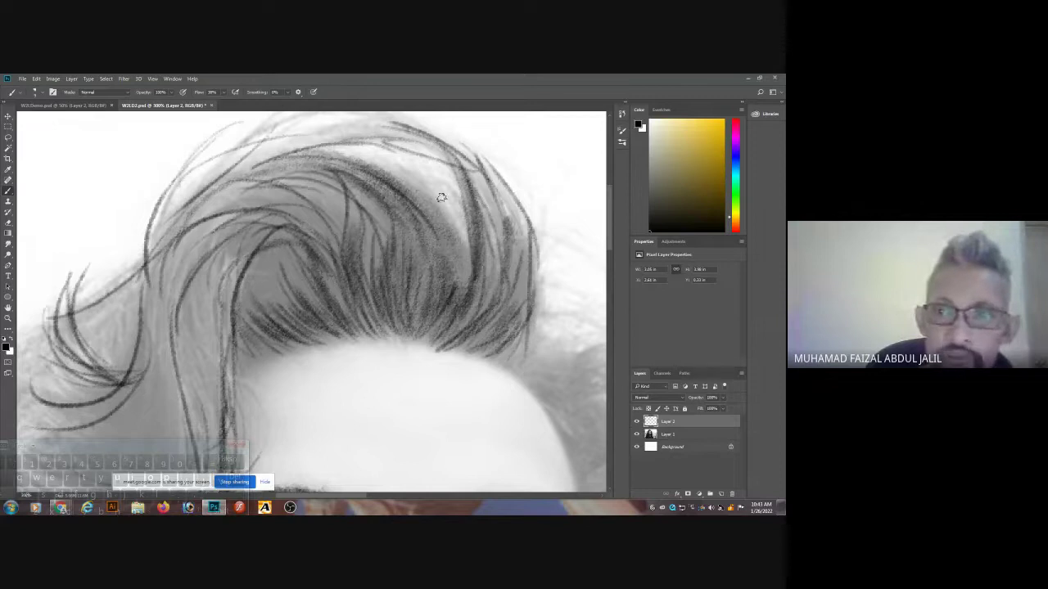
{"action": "left_click_drag", "start_coordinate": [385, 172], "coordinate": [442, 308]}
{"action": "left_click_drag", "start_coordinate": [418, 232], "coordinate": [388, 345]}
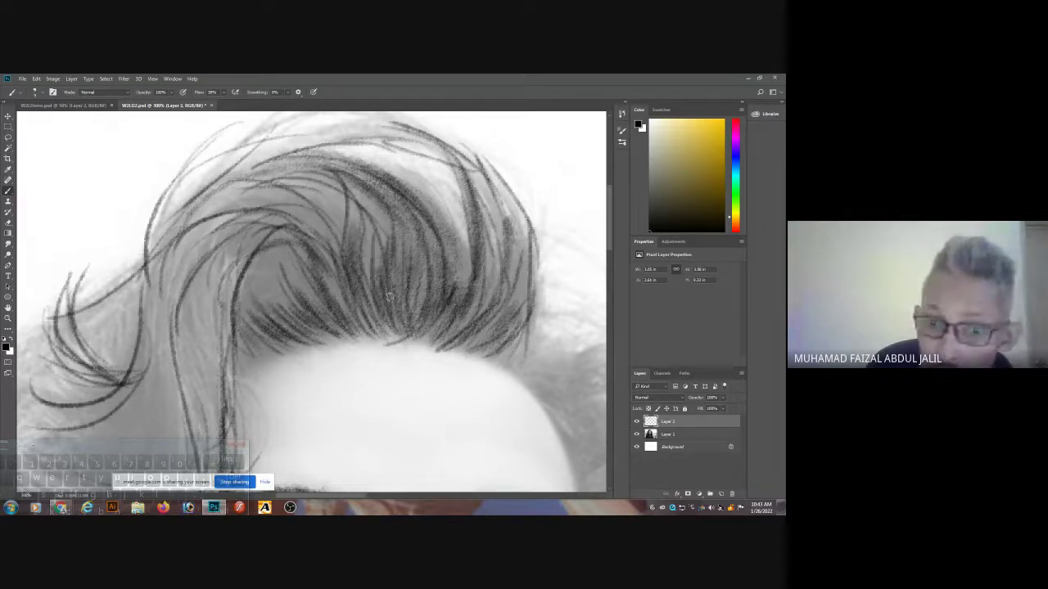
{"action": "left_click_drag", "start_coordinate": [540, 267], "coordinate": [520, 353]}
{"action": "mouse_move", "coordinate": [544, 205]}
{"action": "left_mouse_down"}
{"action": "mouse_move", "coordinate": [510, 298]}
{"action": "mouse_move", "coordinate": [498, 299]}
{"action": "left_mouse_up"}
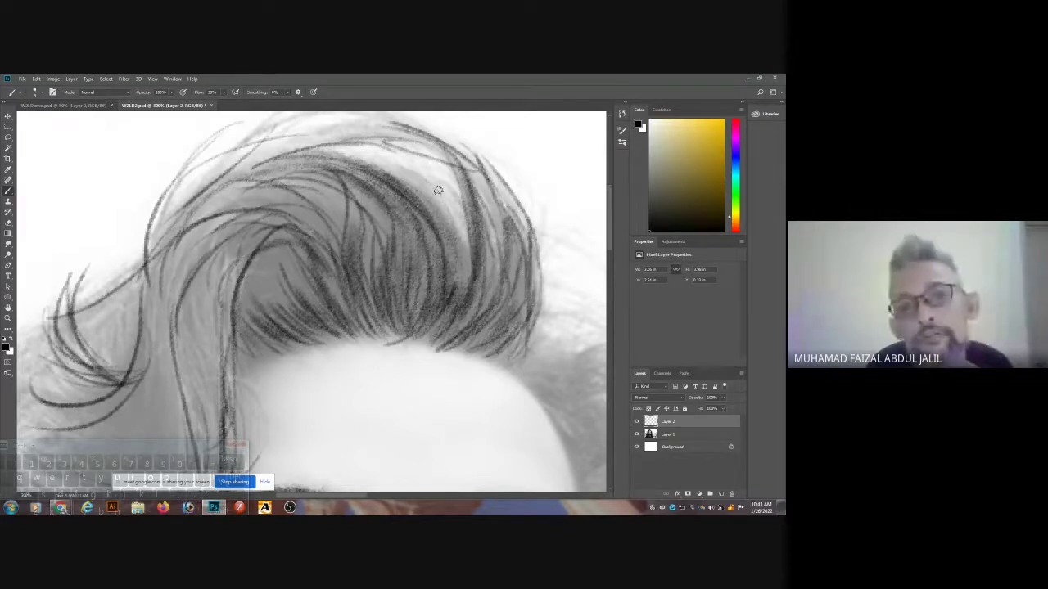
Hide the photo on Layer 1 and view the sketch alone at 100% zoom with the interface panels temporarily hidden.
{"action": "key", "text": "ctrl+minus"}
{"action": "key", "text": "ctrl+minus"}
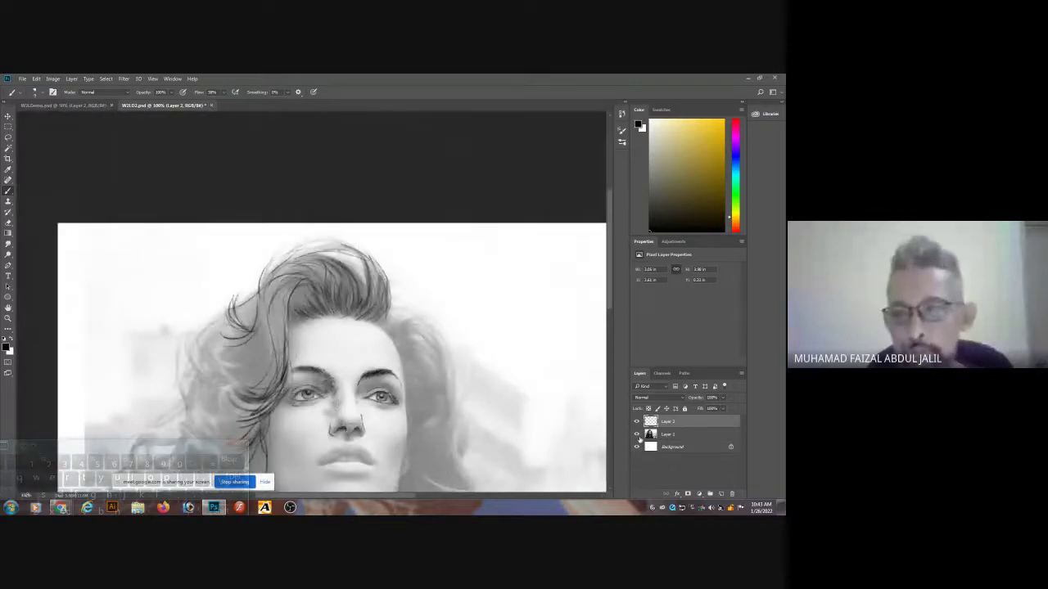
{"action": "left_click", "coordinate": [636, 434]}
{"action": "left_click_drag", "start_coordinate": [435, 364], "coordinate": [447, 241]}
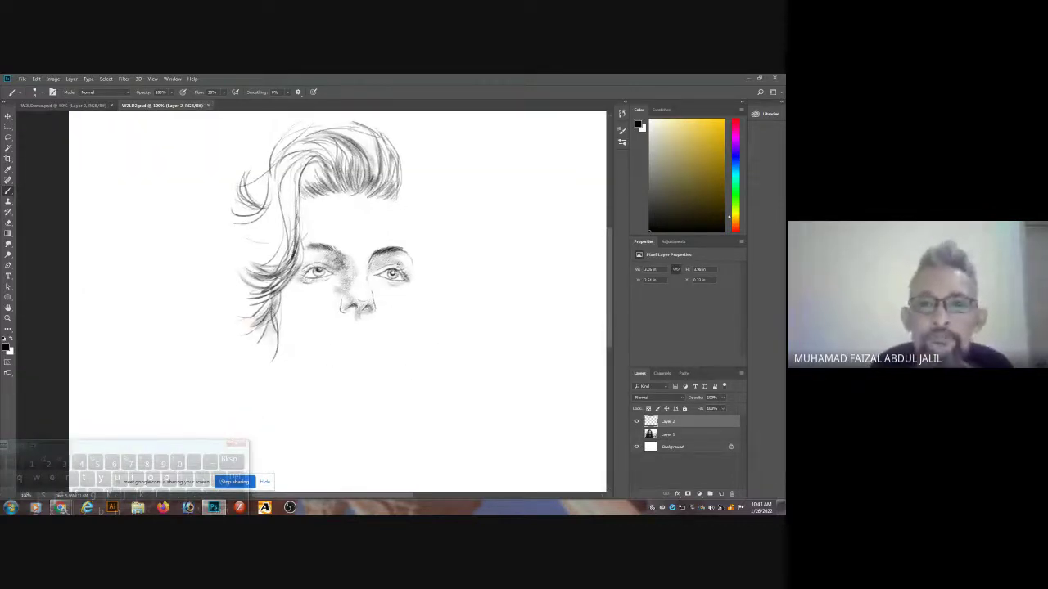
{"action": "key", "text": "Tab"}
{"action": "left_click_drag", "start_coordinate": [434, 251], "coordinate": [521, 262]}
{"action": "left_click_drag", "start_coordinate": [468, 293], "coordinate": [471, 293]}
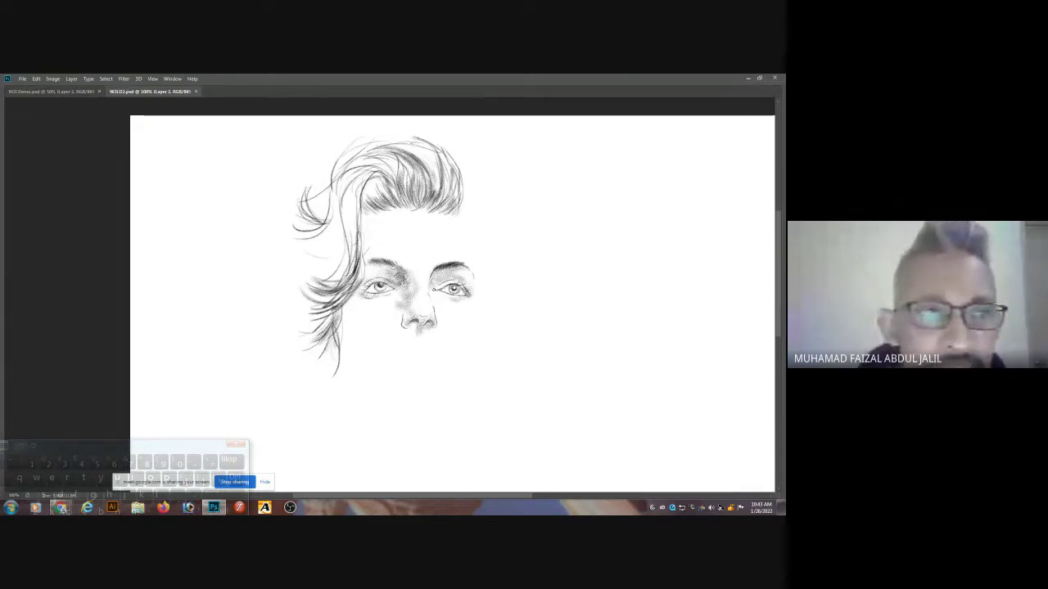
{"action": "key", "text": "Tab"}
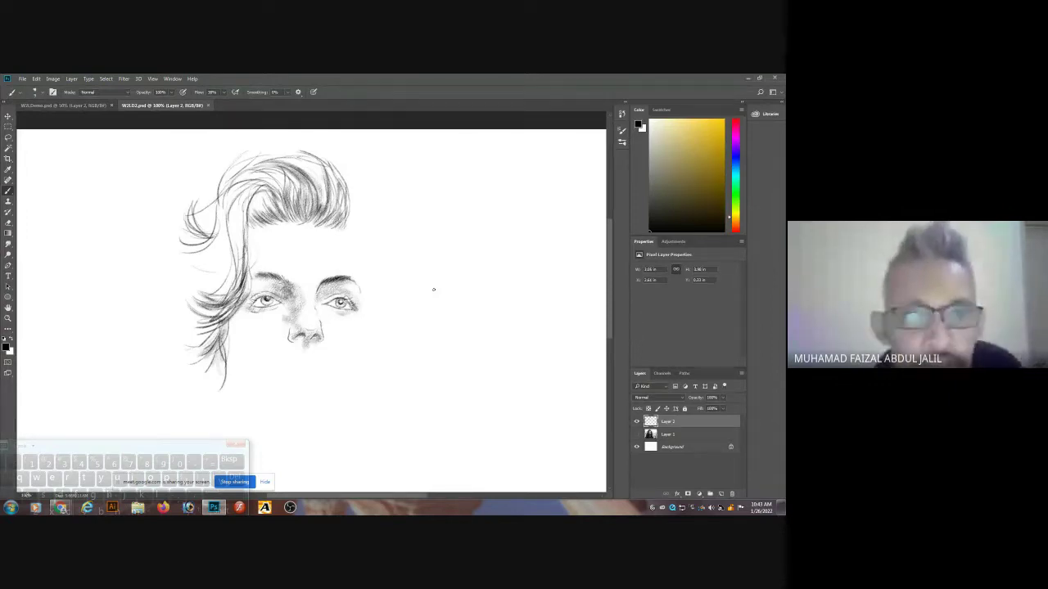
Bring up the brush presets to point out KYLE Ultimate Pencil Hard among the Dry Media Brushes, and close the on-screen keyboard.
{"action": "left_click", "coordinate": [41, 92]}
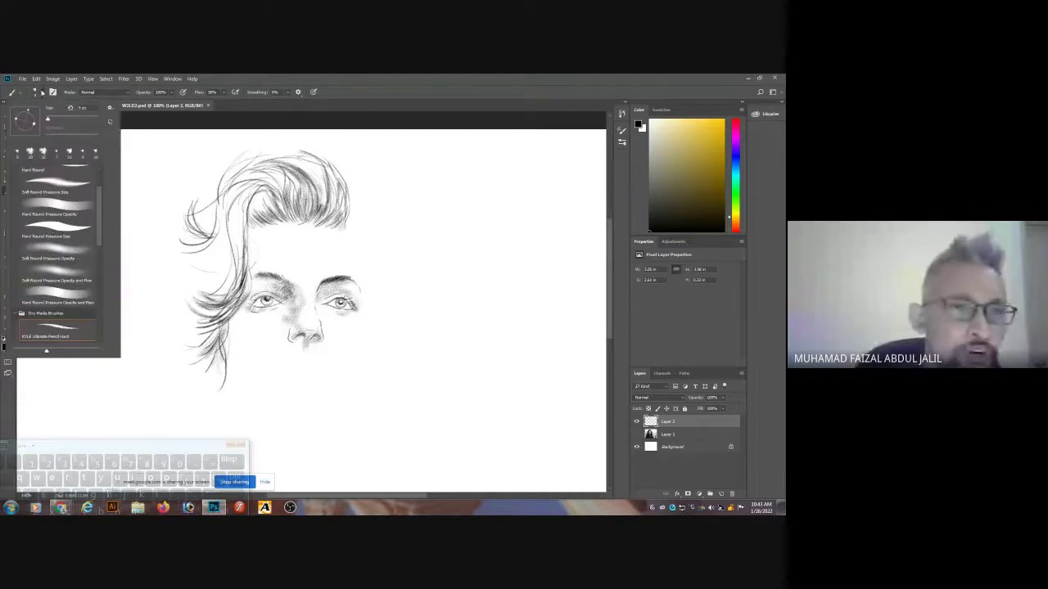
{"action": "scroll", "coordinate": [82, 261], "scroll_direction": "down", "scroll_amount": 4}
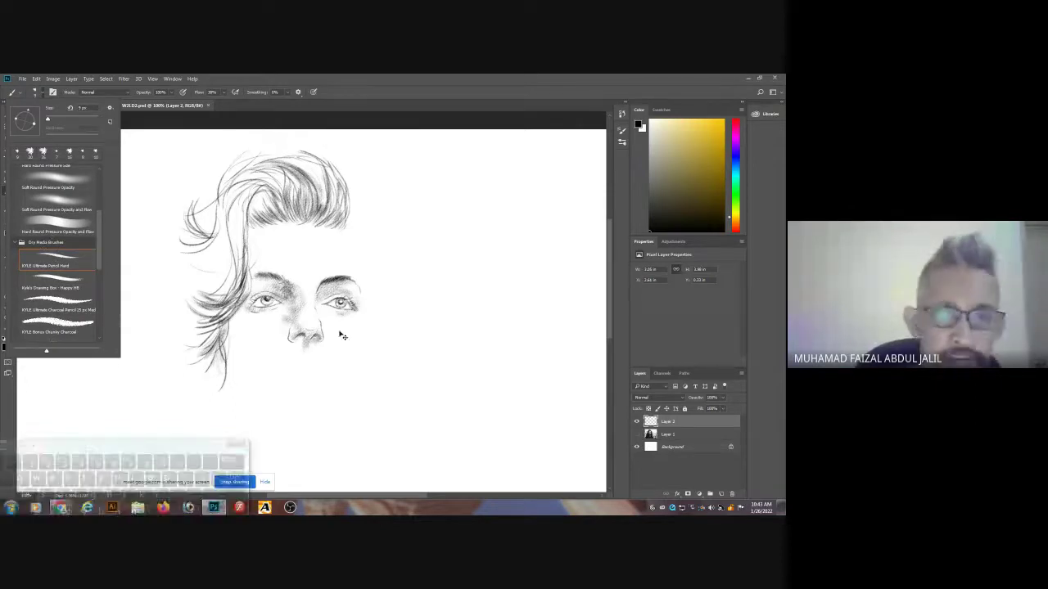
{"action": "left_click", "coordinate": [334, 360], "text": "ctrl"}
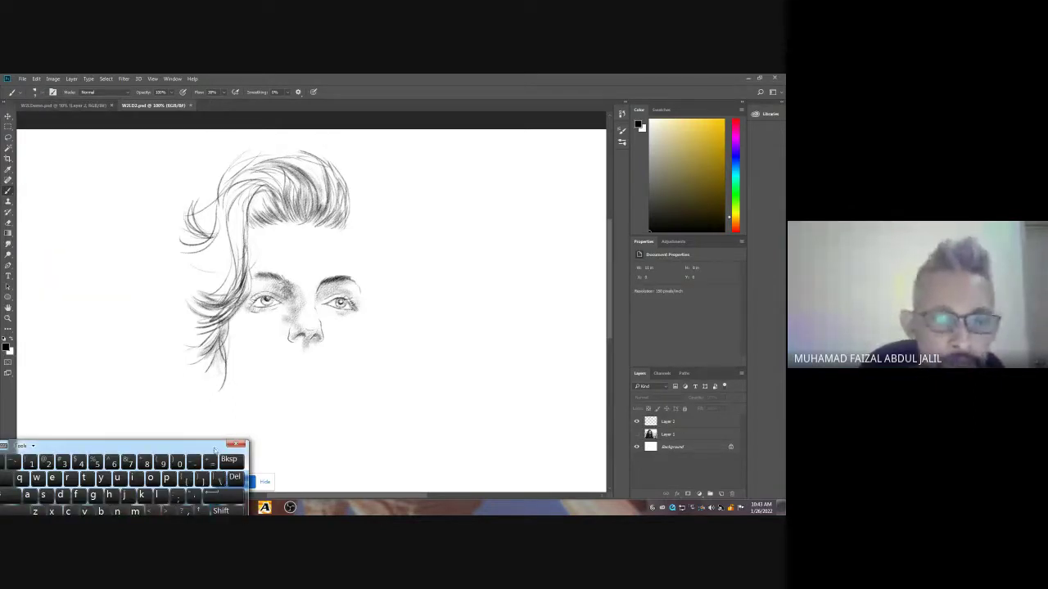
{"action": "left_click", "coordinate": [238, 445]}
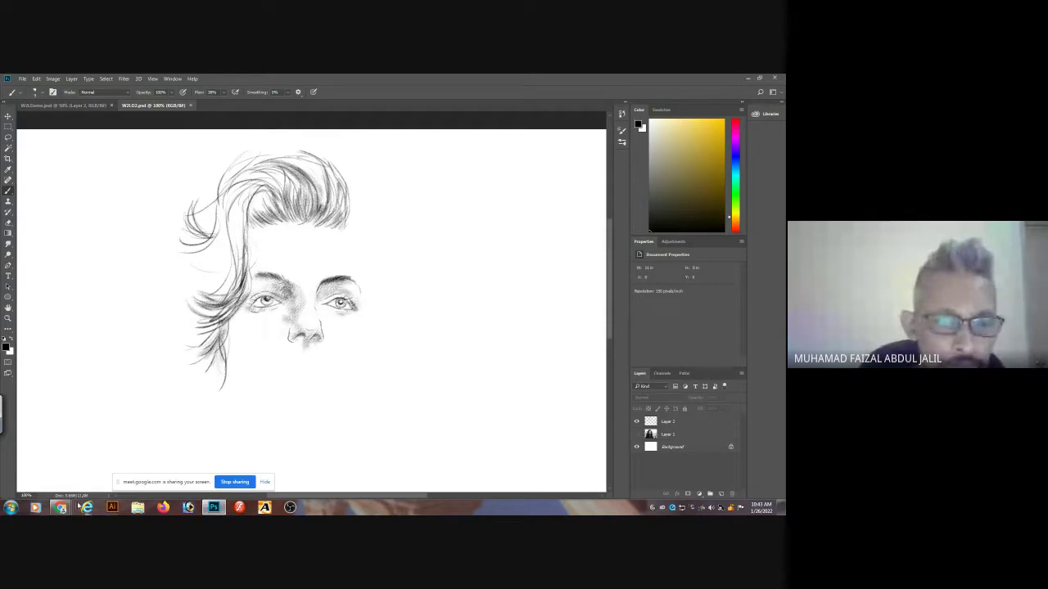
Switch to the Google Meet call in Chrome, read the students' in-call messages and close the chat.
{"action": "mouse_move", "coordinate": [64, 507]}
{"action": "left_click", "coordinate": [49, 463]}
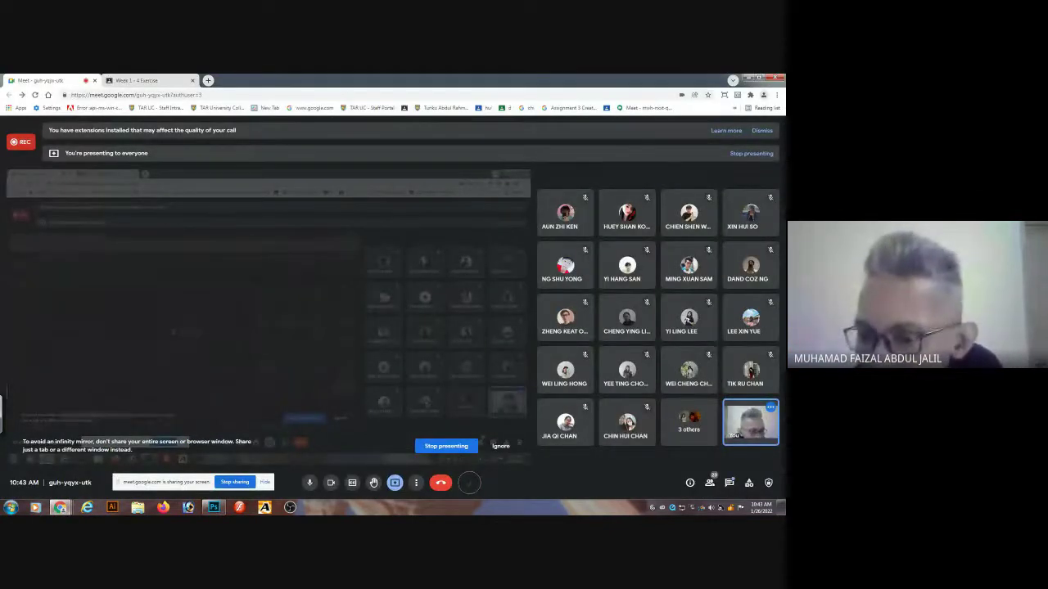
{"action": "left_click", "coordinate": [730, 483]}
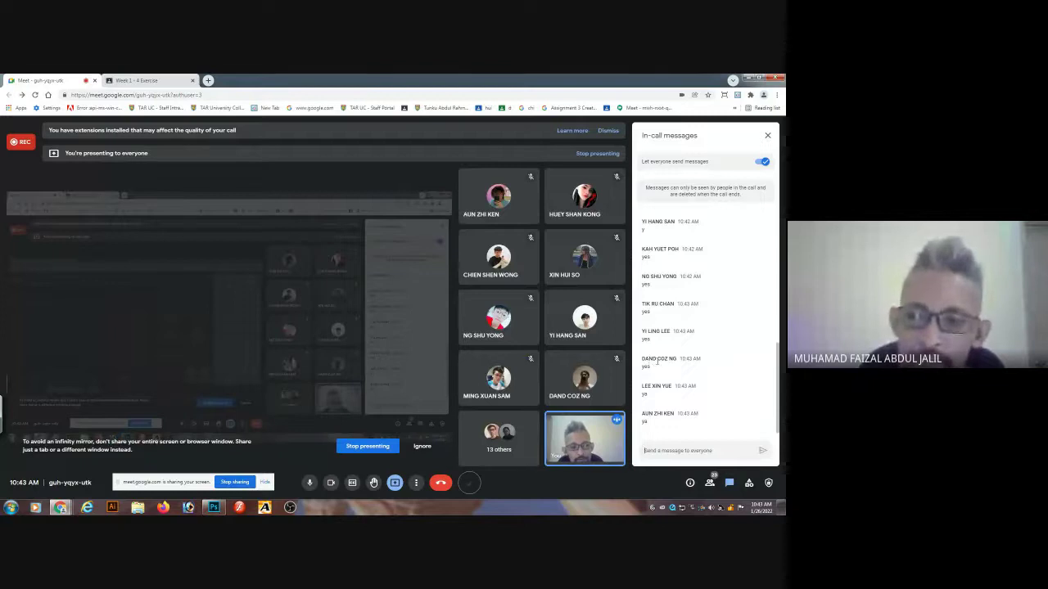
{"action": "left_click", "coordinate": [767, 136]}
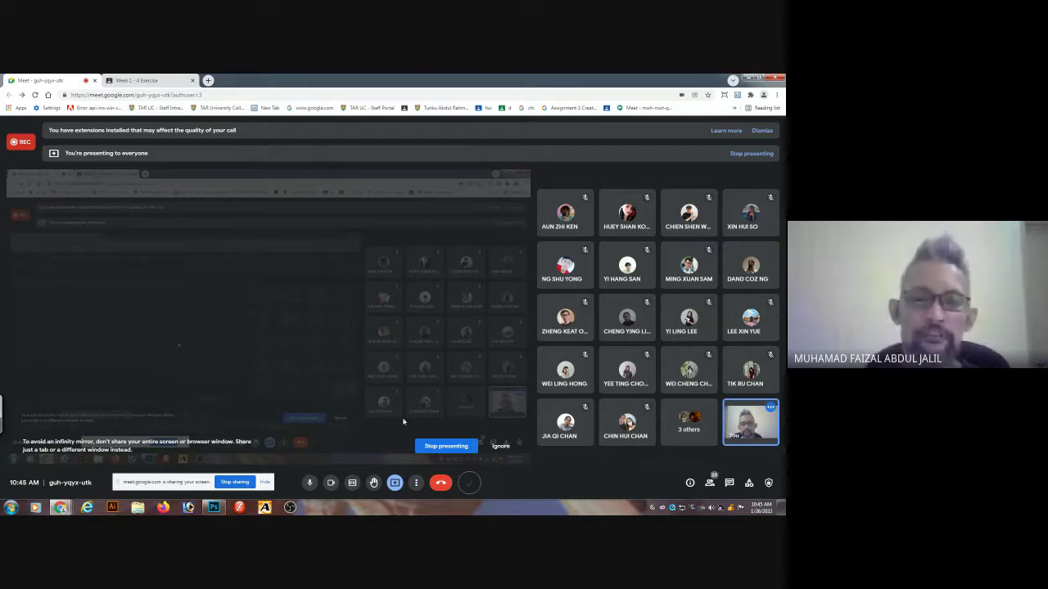
Return to Photoshop, zoom in on the blank area beside the hair, choose another brush preset and select Layer 2.
{"action": "left_click", "coordinate": [213, 508]}
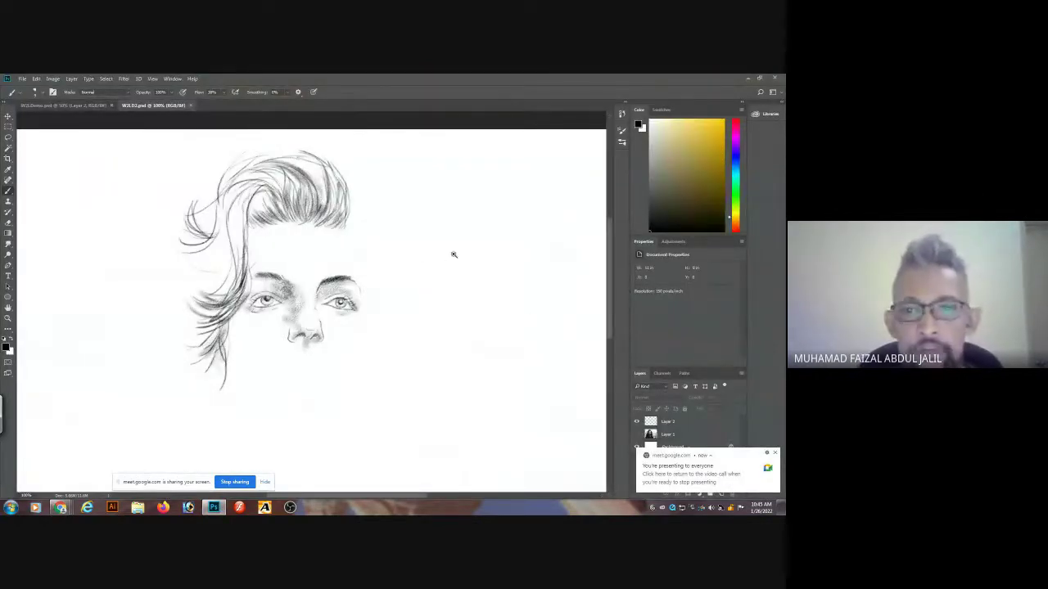
{"action": "scroll", "coordinate": [451, 254], "scroll_direction": "up", "scroll_amount": 2}
{"action": "scroll", "coordinate": [453, 318], "scroll_direction": "up", "scroll_amount": 2}
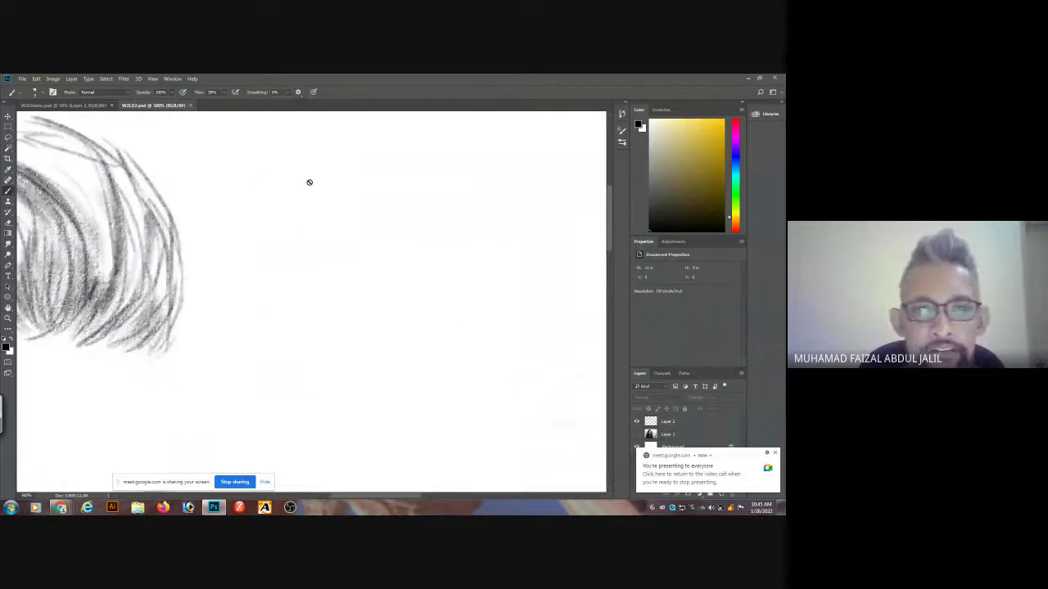
{"action": "left_click", "coordinate": [677, 423]}
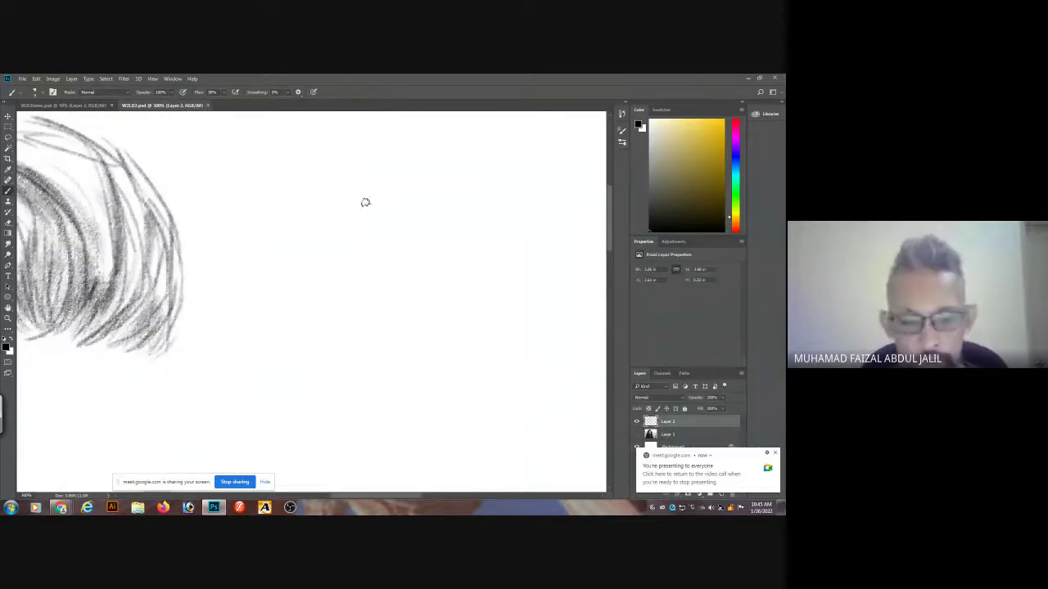
{"action": "left_click", "coordinate": [36, 91]}
{"action": "left_click_drag", "start_coordinate": [102, 247], "coordinate": [103, 283]}
{"action": "double_click", "coordinate": [84, 283]}
{"action": "left_click", "coordinate": [333, 189], "text": "ctrl"}
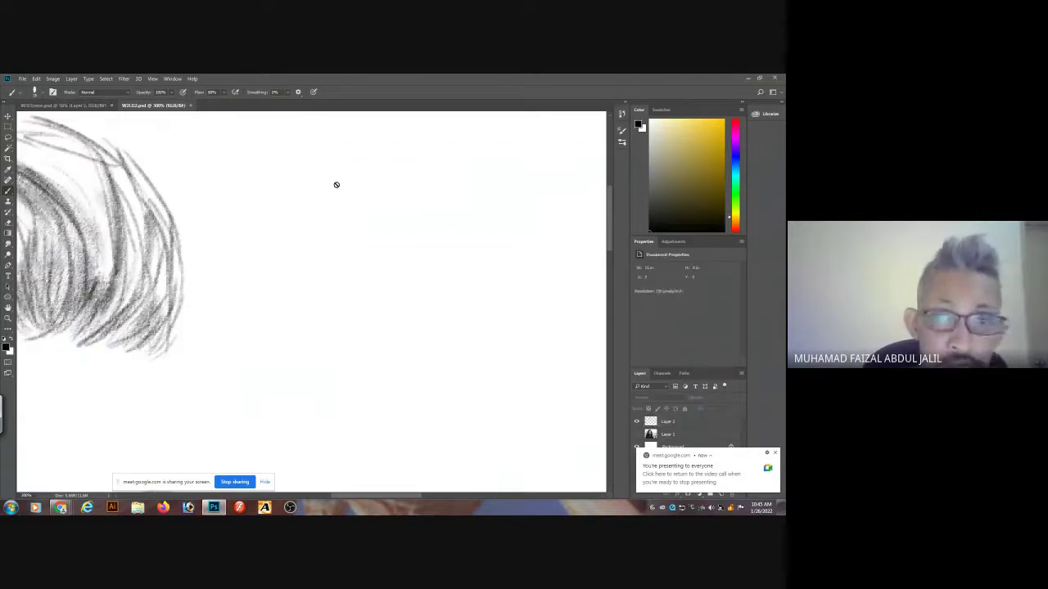
{"action": "left_click", "coordinate": [673, 422]}
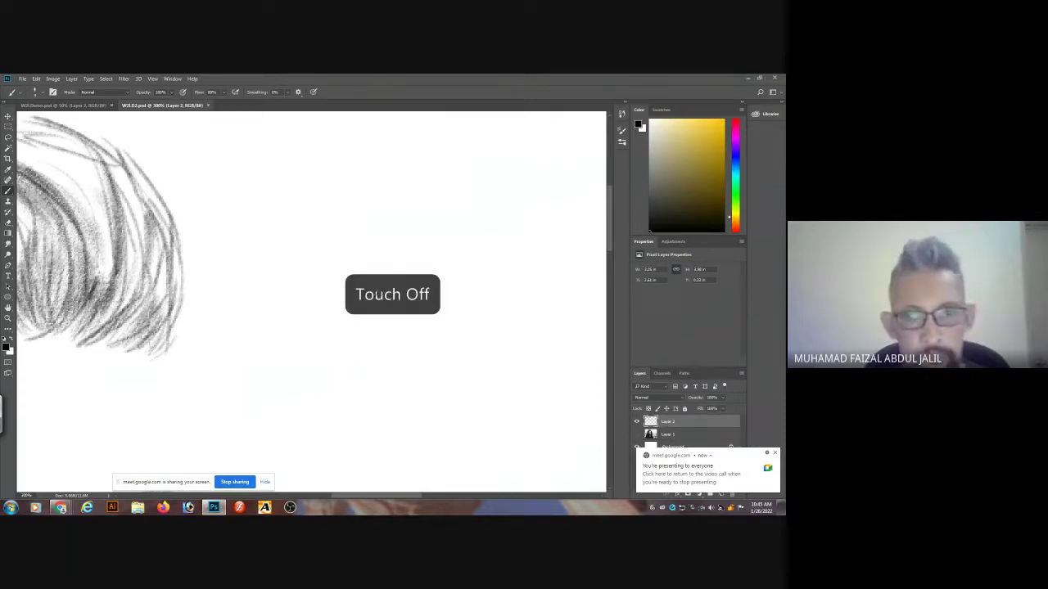
Handwrite "COORDINATION" in the blank area beside the hair, with "eyes - mind - hand" on the line below it.
{"action": "left_click_drag", "start_coordinate": [303, 172], "coordinate": [314, 284]}
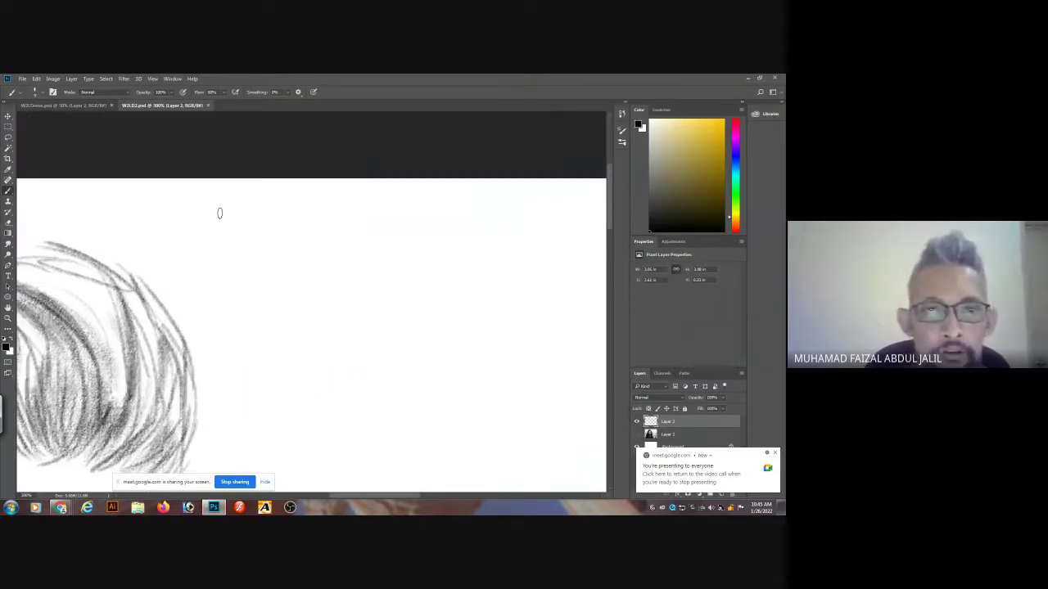
{"action": "mouse_move", "coordinate": [216, 206]}
{"action": "left_mouse_down"}
{"action": "mouse_move", "coordinate": [250, 219]}
{"action": "mouse_move", "coordinate": [255, 210]}
{"action": "mouse_move", "coordinate": [311, 215]}
{"action": "mouse_move", "coordinate": [329, 236]}
{"action": "mouse_move", "coordinate": [353, 237]}
{"action": "mouse_move", "coordinate": [414, 206]}
{"action": "mouse_move", "coordinate": [423, 222]}
{"action": "mouse_move", "coordinate": [460, 235]}
{"action": "mouse_move", "coordinate": [501, 180]}
{"action": "left_mouse_up"}
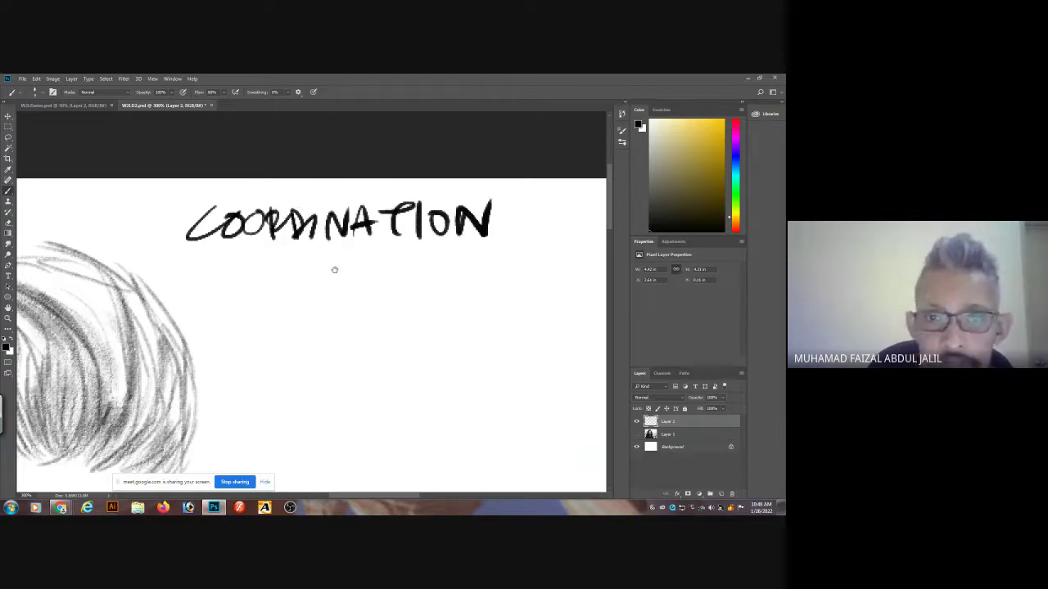
{"action": "left_click_drag", "start_coordinate": [335, 270], "coordinate": [358, 231]}
{"action": "mouse_move", "coordinate": [206, 244]}
{"action": "left_mouse_down"}
{"action": "mouse_move", "coordinate": [230, 235]}
{"action": "mouse_move", "coordinate": [236, 275]}
{"action": "mouse_move", "coordinate": [271, 239]}
{"action": "mouse_move", "coordinate": [388, 254]}
{"action": "mouse_move", "coordinate": [401, 221]}
{"action": "mouse_move", "coordinate": [430, 241]}
{"action": "left_mouse_up"}
{"action": "mouse_move", "coordinate": [452, 221]}
{"action": "left_mouse_down"}
{"action": "mouse_move", "coordinate": [482, 251]}
{"action": "mouse_move", "coordinate": [557, 206]}
{"action": "mouse_move", "coordinate": [557, 249]}
{"action": "left_mouse_up"}
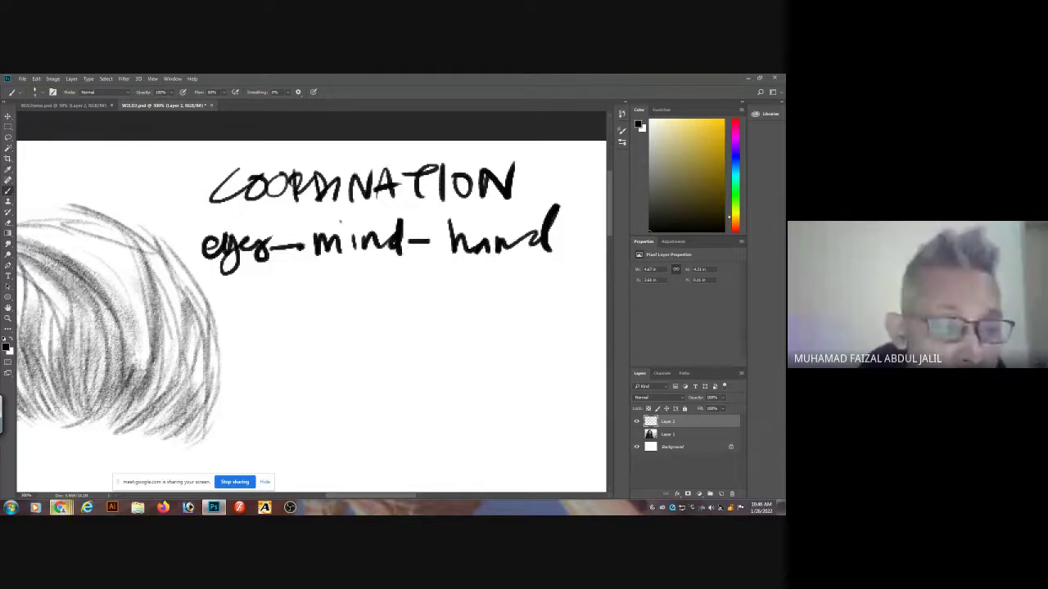
Go back to the Google Meet call and check the class's replies in the chat before closing it.
{"action": "mouse_move", "coordinate": [60, 508]}
{"action": "left_click", "coordinate": [53, 463]}
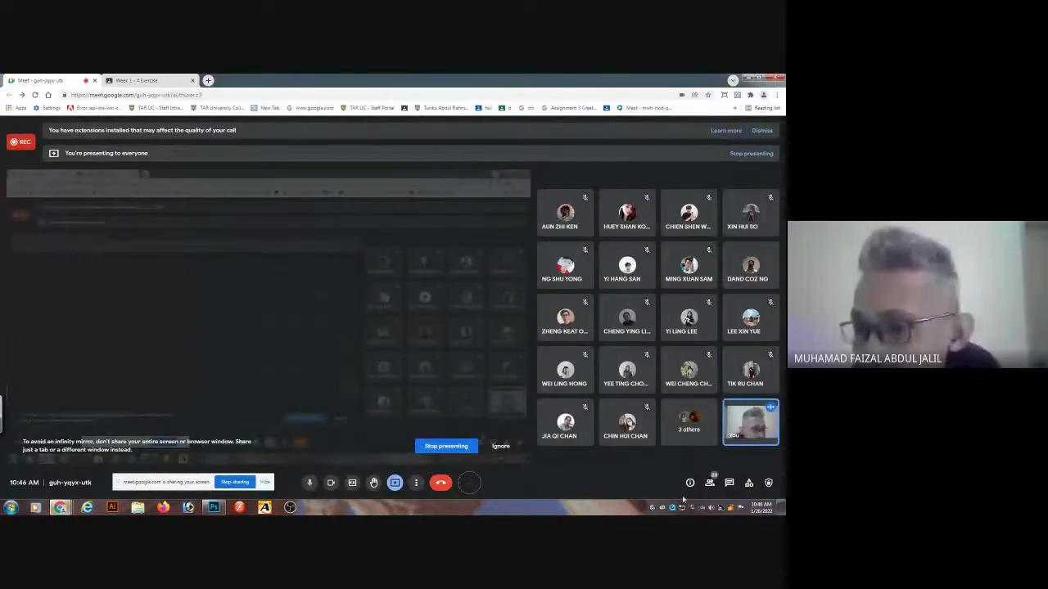
{"action": "left_click", "coordinate": [730, 484]}
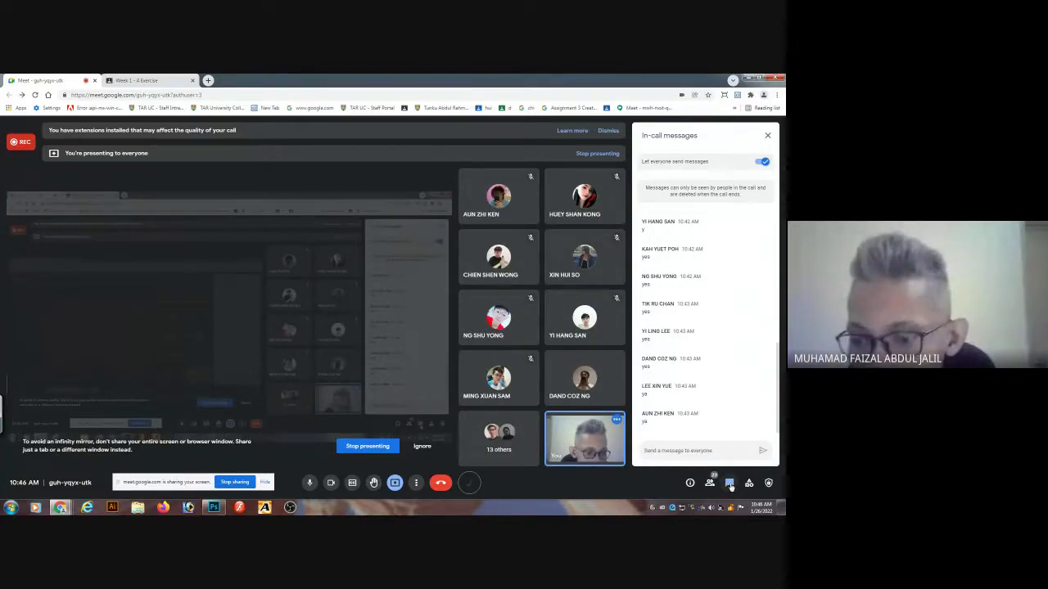
{"action": "left_click", "coordinate": [731, 487]}
{"action": "left_click", "coordinate": [730, 487]}
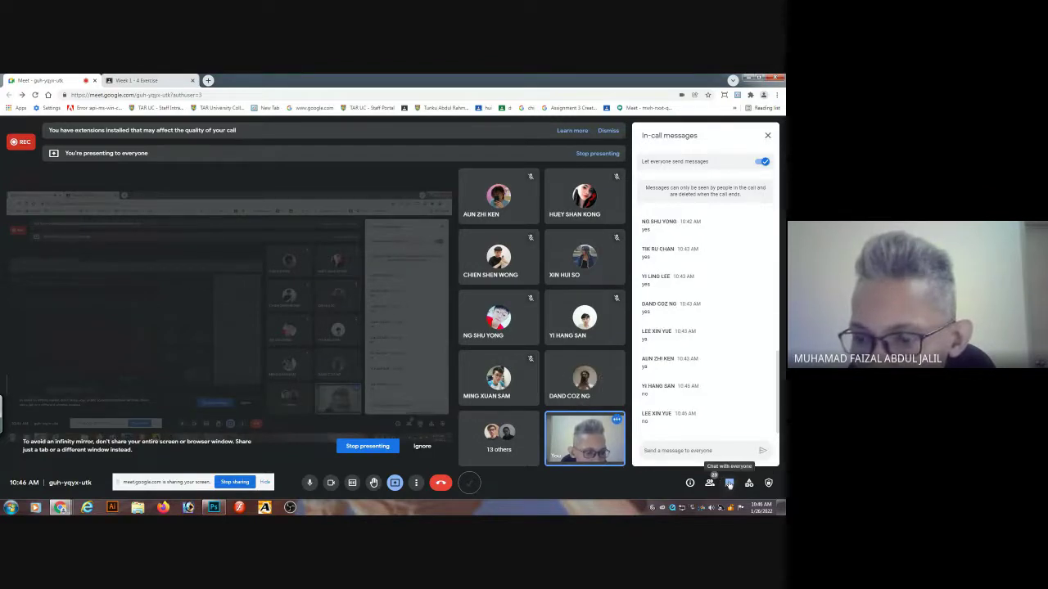
{"action": "left_click", "coordinate": [730, 485]}
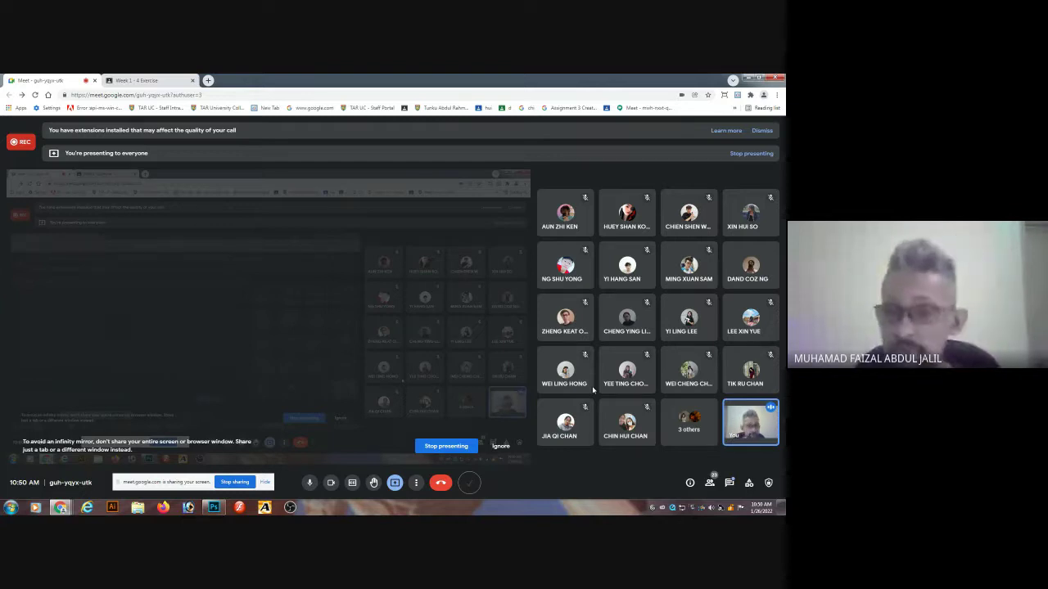
Switch back to Photoshop and handwrite "Practise makes Progress" on two lines beneath "eyes - mind - hand".
{"action": "left_click", "coordinate": [215, 508]}
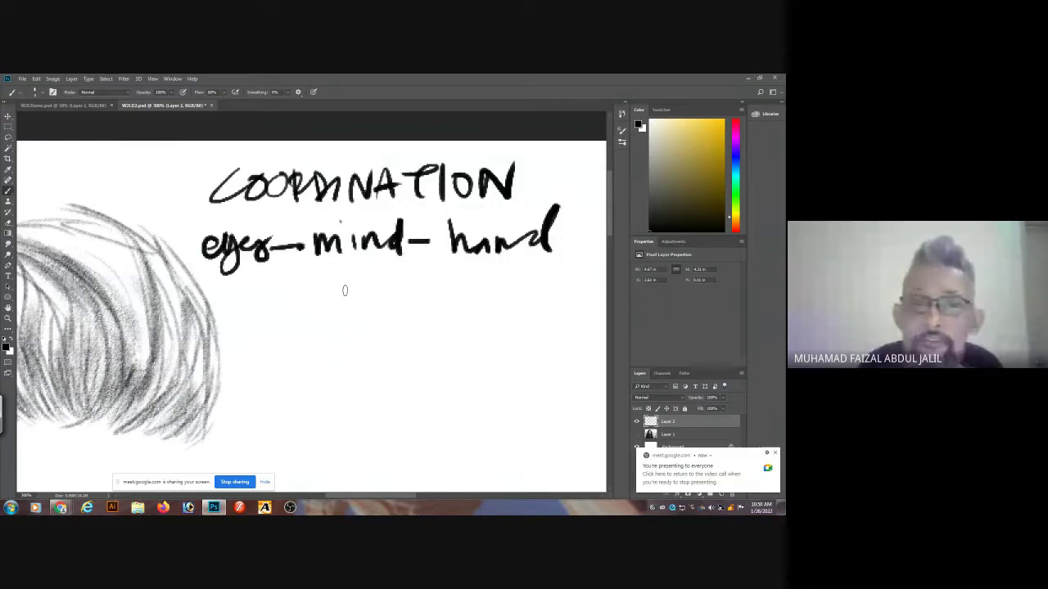
{"action": "mouse_move", "coordinate": [261, 283]}
{"action": "left_mouse_down"}
{"action": "mouse_move", "coordinate": [280, 339]}
{"action": "mouse_move", "coordinate": [268, 313]}
{"action": "left_mouse_up"}
{"action": "mouse_move", "coordinate": [287, 326]}
{"action": "left_mouse_down"}
{"action": "mouse_move", "coordinate": [304, 305]}
{"action": "mouse_move", "coordinate": [328, 322]}
{"action": "left_mouse_up"}
{"action": "mouse_move", "coordinate": [344, 280]}
{"action": "left_mouse_down"}
{"action": "mouse_move", "coordinate": [347, 329]}
{"action": "mouse_move", "coordinate": [370, 308]}
{"action": "left_mouse_up"}
{"action": "mouse_move", "coordinate": [365, 301]}
{"action": "left_mouse_down"}
{"action": "mouse_move", "coordinate": [370, 323]}
{"action": "mouse_move", "coordinate": [357, 295]}
{"action": "left_mouse_up"}
{"action": "mouse_move", "coordinate": [405, 295]}
{"action": "left_mouse_down"}
{"action": "mouse_move", "coordinate": [419, 316]}
{"action": "mouse_move", "coordinate": [480, 292]}
{"action": "mouse_move", "coordinate": [483, 304]}
{"action": "mouse_move", "coordinate": [511, 319]}
{"action": "left_mouse_up"}
{"action": "mouse_move", "coordinate": [332, 402]}
{"action": "left_mouse_down"}
{"action": "mouse_move", "coordinate": [327, 358]}
{"action": "mouse_move", "coordinate": [354, 366]}
{"action": "left_mouse_up"}
{"action": "left_click_drag", "start_coordinate": [362, 368], "coordinate": [398, 389]}
{"action": "mouse_move", "coordinate": [405, 370]}
{"action": "left_mouse_down"}
{"action": "mouse_move", "coordinate": [413, 358]}
{"action": "mouse_move", "coordinate": [427, 378]}
{"action": "left_mouse_up"}
{"action": "mouse_move", "coordinate": [434, 354]}
{"action": "left_mouse_down"}
{"action": "mouse_move", "coordinate": [442, 383]}
{"action": "mouse_move", "coordinate": [483, 297]}
{"action": "left_mouse_up"}
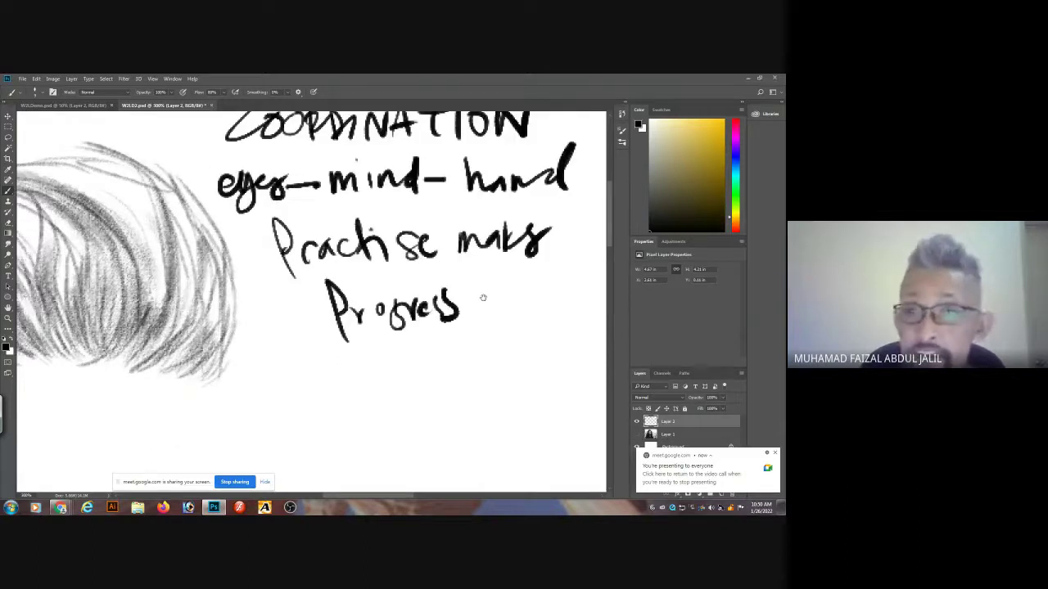
Show the photo on Layer 1 beneath the sketch and bring the nose and lips into view.
{"action": "left_click_drag", "start_coordinate": [274, 297], "coordinate": [386, 236]}
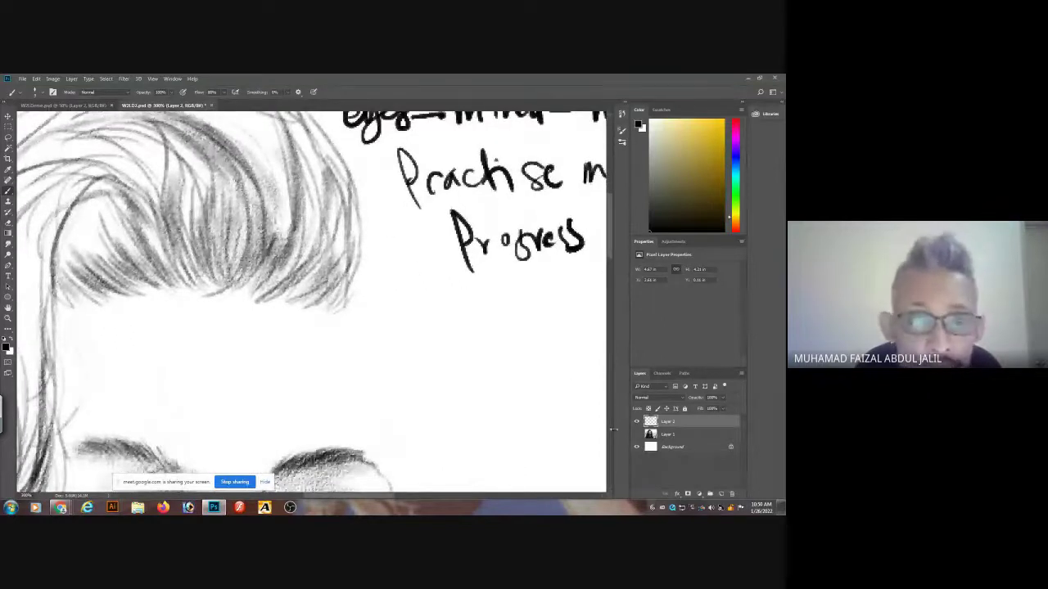
{"action": "left_click", "coordinate": [637, 435]}
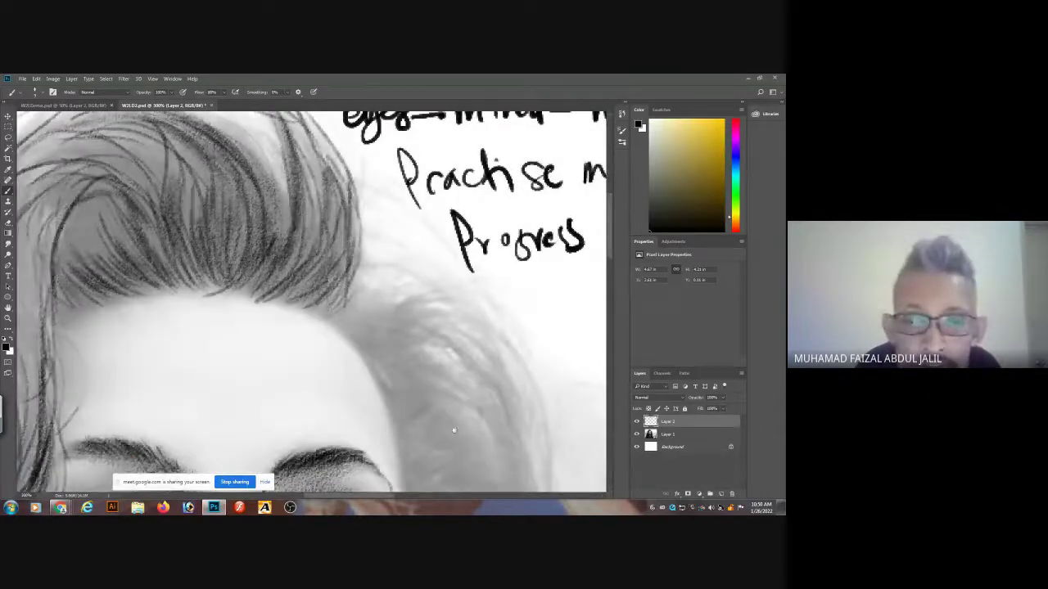
{"action": "left_click_drag", "start_coordinate": [559, 428], "coordinate": [491, 257]}
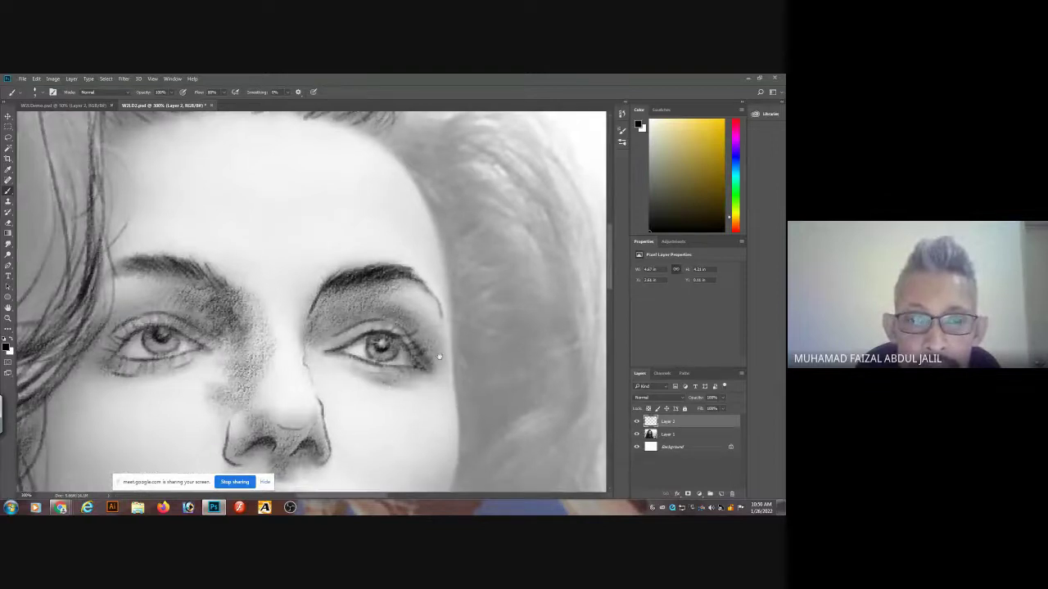
{"action": "left_click_drag", "start_coordinate": [408, 438], "coordinate": [472, 289]}
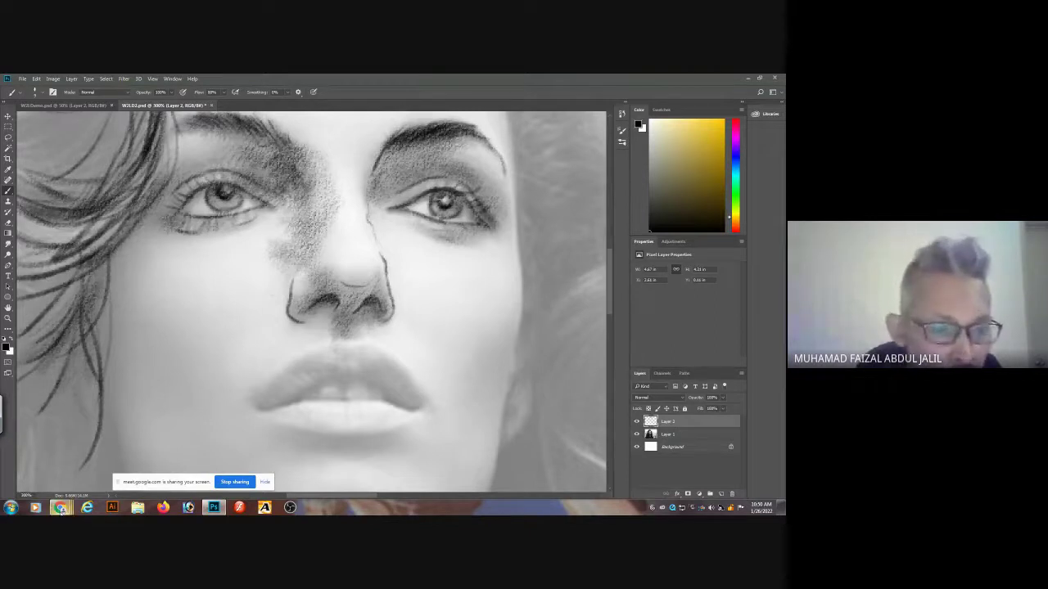
Open the Google Meet chat again to read the latest student responses.
{"action": "mouse_move", "coordinate": [61, 508]}
{"action": "left_click", "coordinate": [144, 454]}
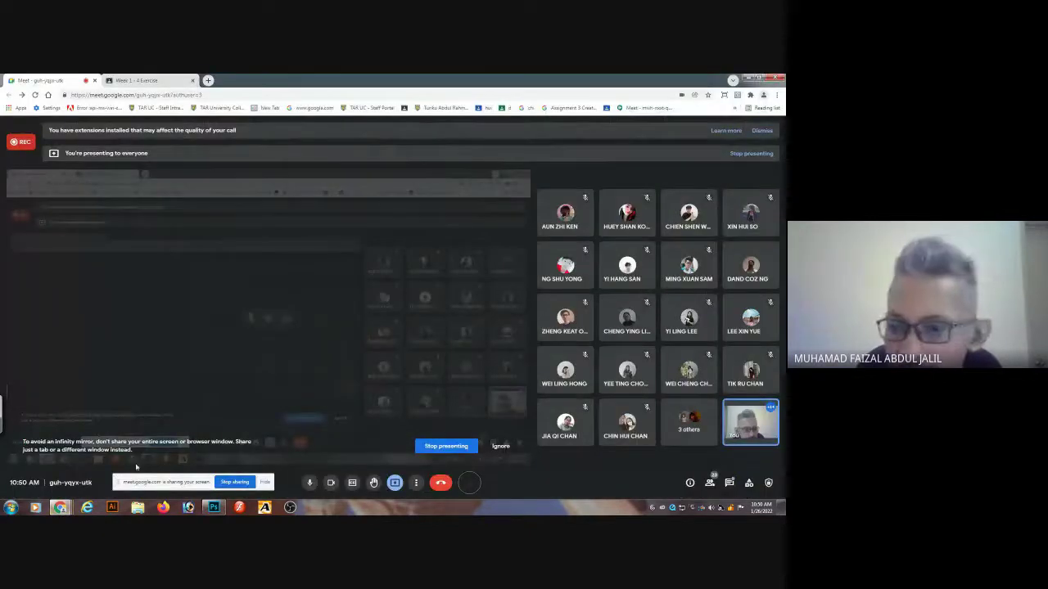
{"action": "left_click", "coordinate": [730, 484]}
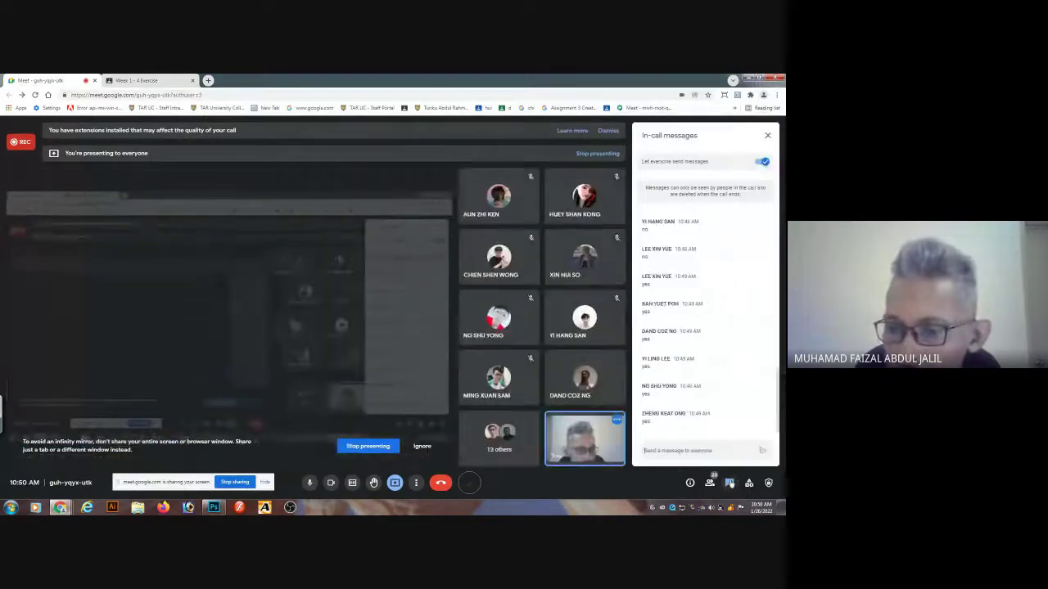
{"action": "left_click", "coordinate": [730, 484]}
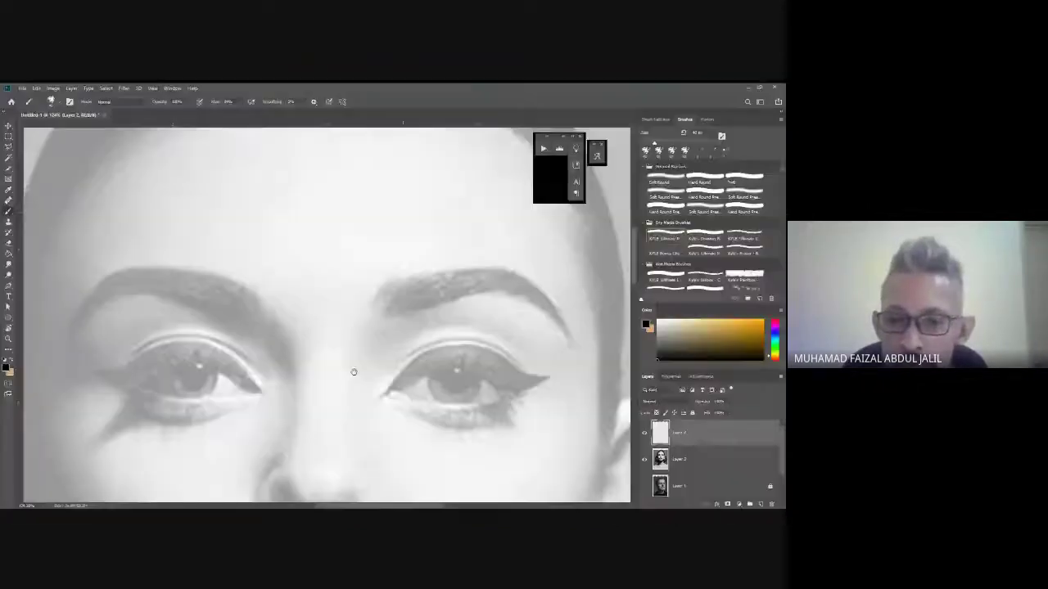
Unlock and delete the hidden Layer 1 photo beneath the woman's portrait in Untitled-1, and select the empty sketch layer.
{"action": "left_click_drag", "start_coordinate": [353, 368], "coordinate": [414, 254]}
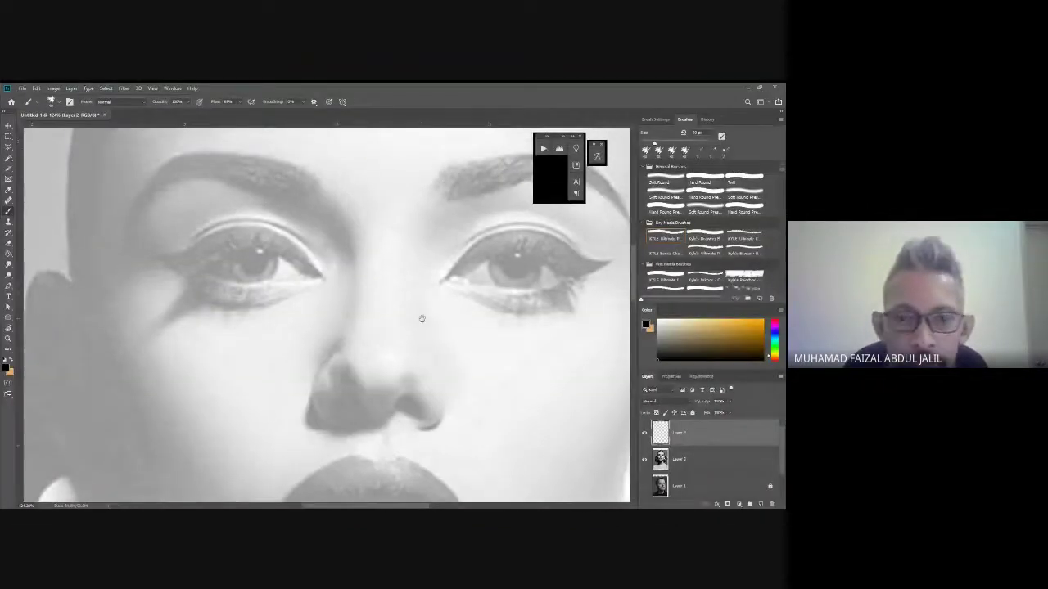
{"action": "left_click_drag", "start_coordinate": [422, 318], "coordinate": [401, 270]}
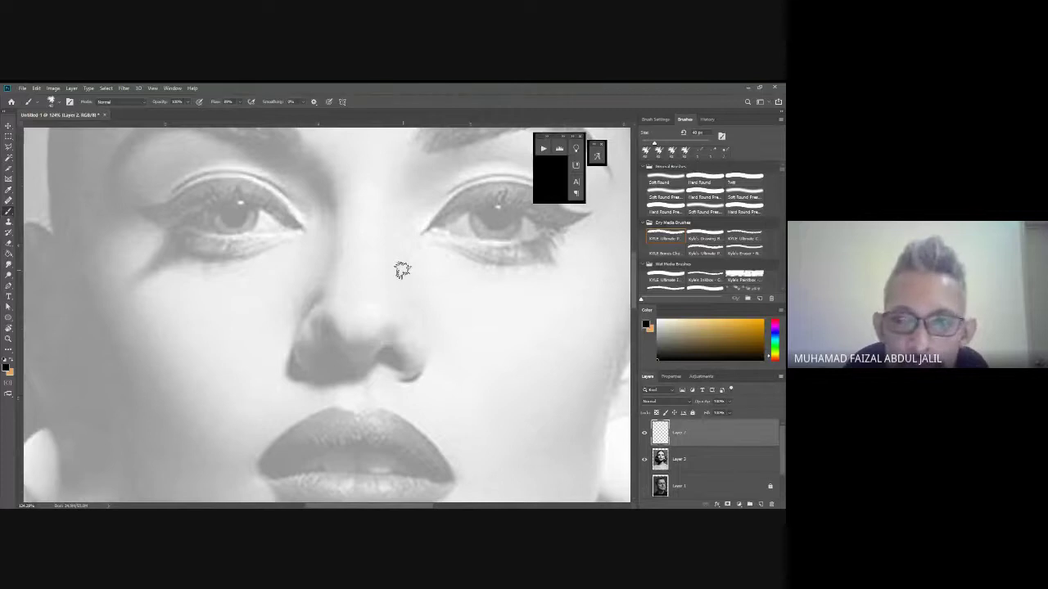
{"action": "left_click", "coordinate": [725, 494]}
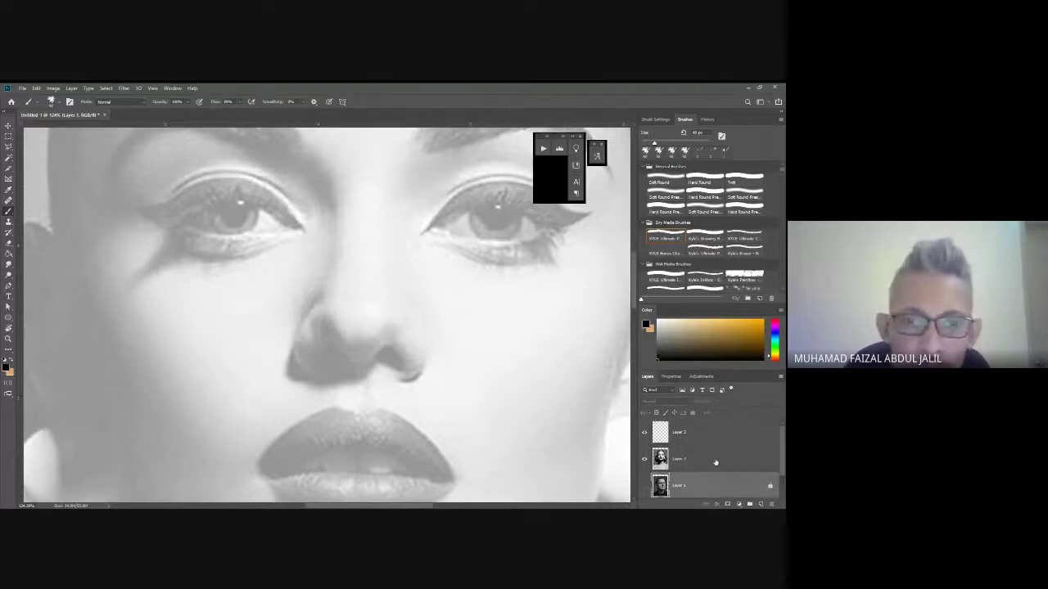
{"action": "scroll", "coordinate": [728, 473], "scroll_direction": "down", "scroll_amount": 1}
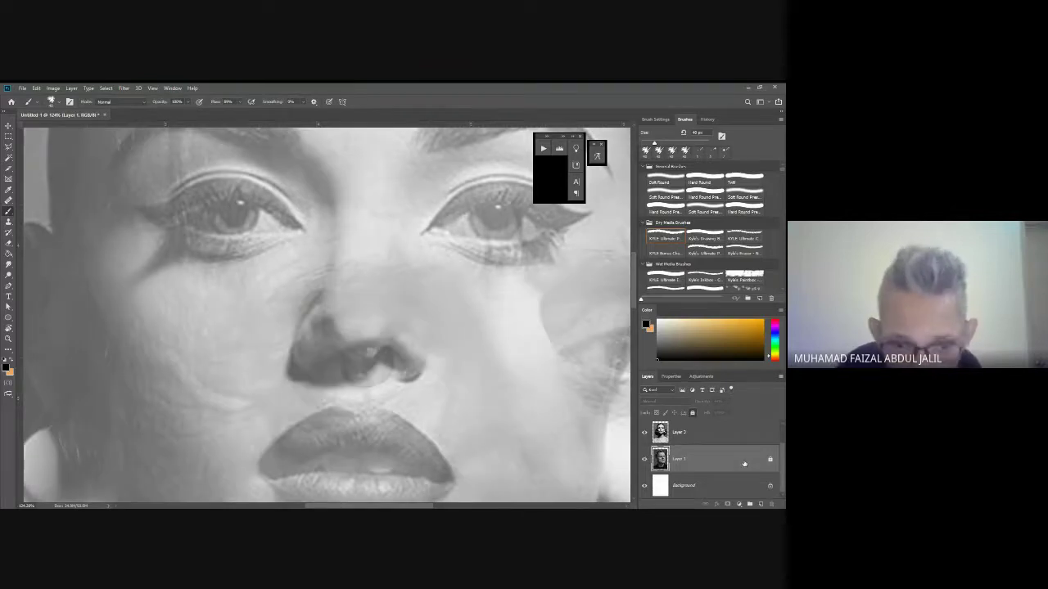
{"action": "left_click", "coordinate": [692, 415]}
{"action": "key", "text": "Delete"}
{"action": "left_click", "coordinate": [710, 458]}
{"action": "left_click", "coordinate": [707, 436]}
{"action": "scroll", "coordinate": [376, 266], "scroll_direction": "up", "scroll_amount": 2}
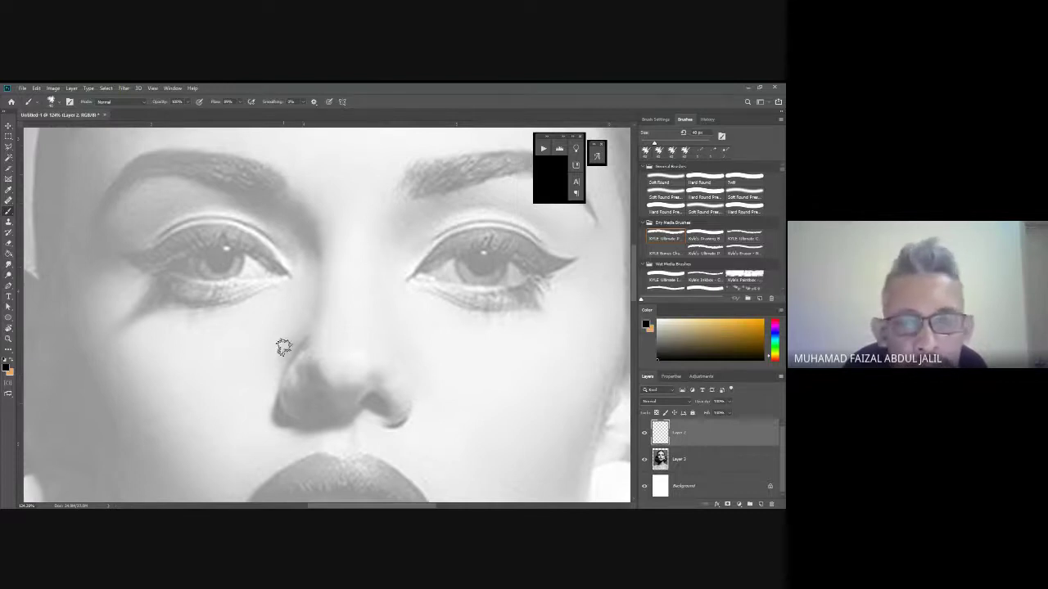
Darken the outer corner of the shadowed nostril with the pencil brush, and reduce the brush size.
{"action": "left_click_drag", "start_coordinate": [290, 346], "coordinate": [316, 311]}
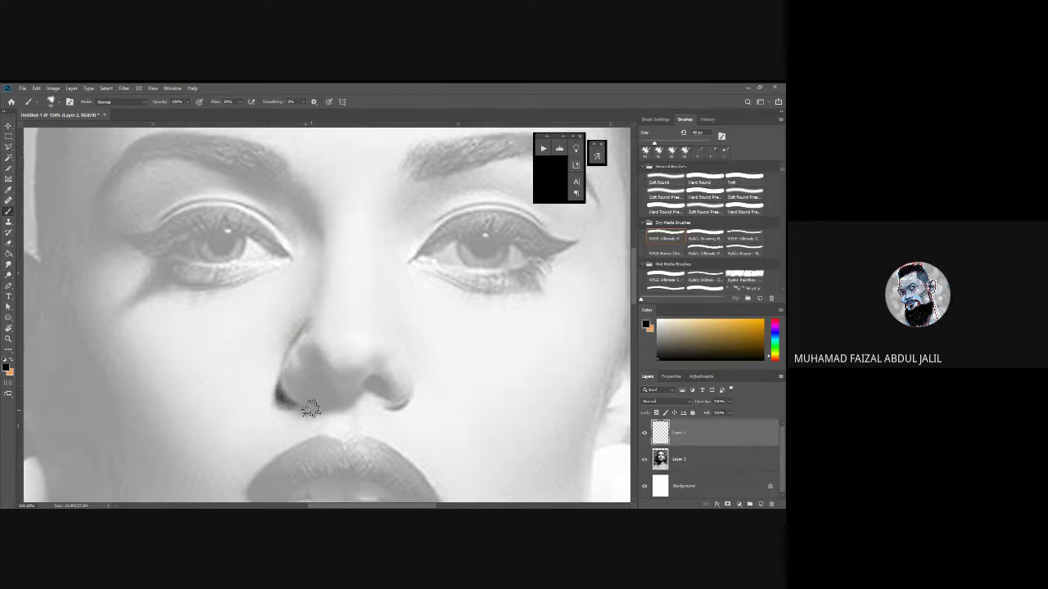
{"action": "key", "text": "bracketleft"}
{"action": "scroll", "coordinate": [279, 350], "scroll_direction": "down", "scroll_amount": 3}
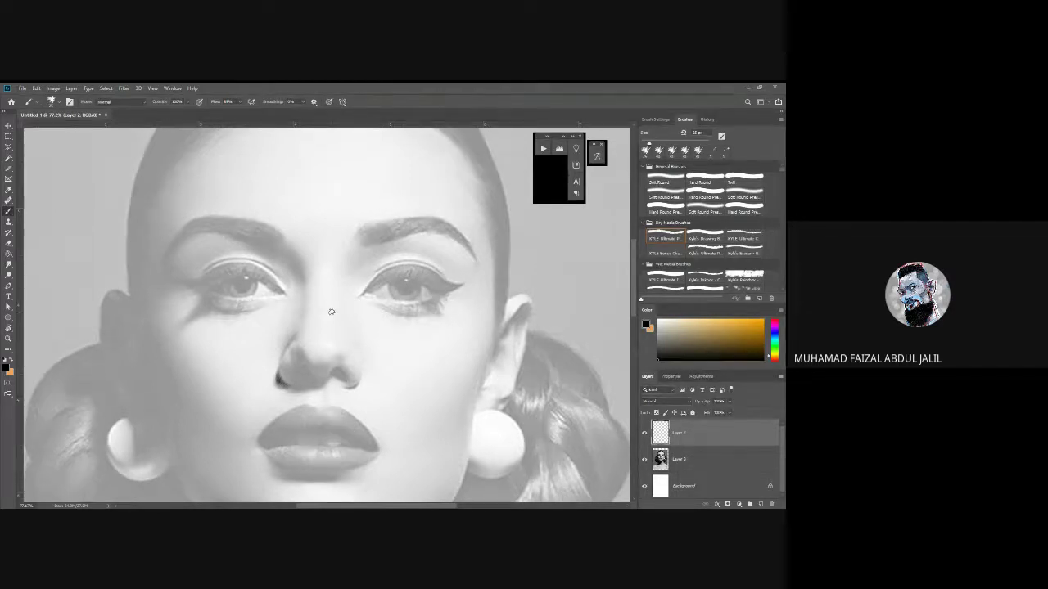
{"action": "scroll", "coordinate": [335, 300], "scroll_direction": "right", "scroll_amount": 3}
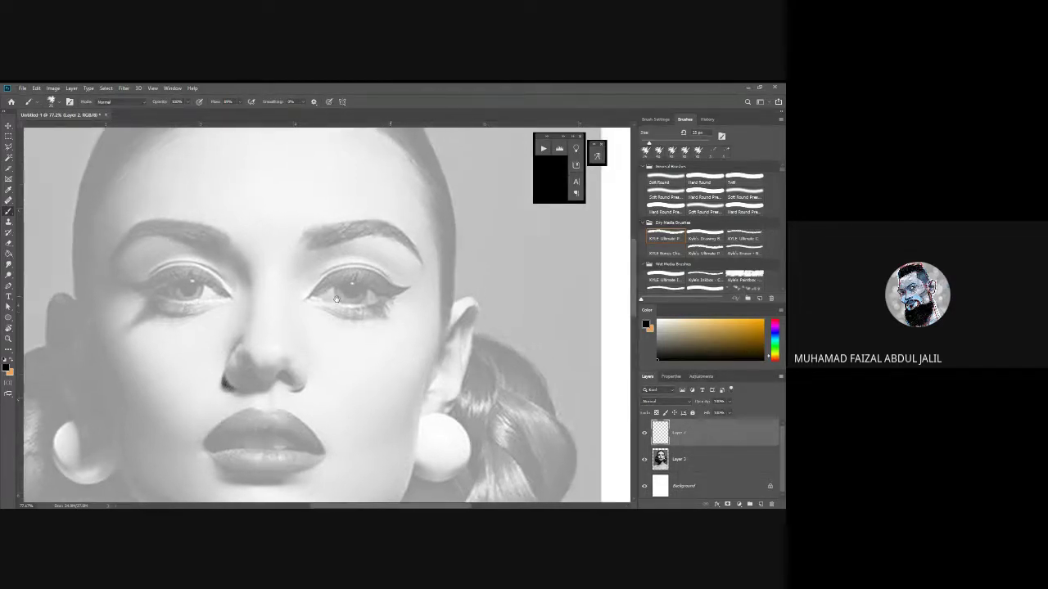
{"action": "left_click_drag", "start_coordinate": [335, 299], "coordinate": [390, 299]}
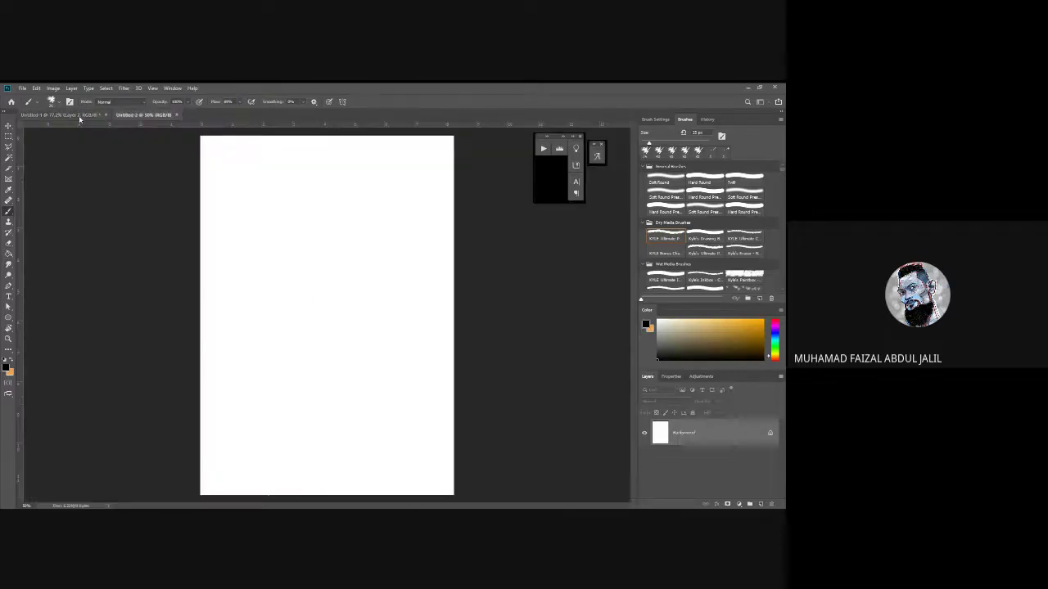
Copy the faded portrait photo layer from Untitled-1 into the blank Untitled-2 document.
{"action": "left_click", "coordinate": [61, 115]}
{"action": "left_click", "coordinate": [682, 469]}
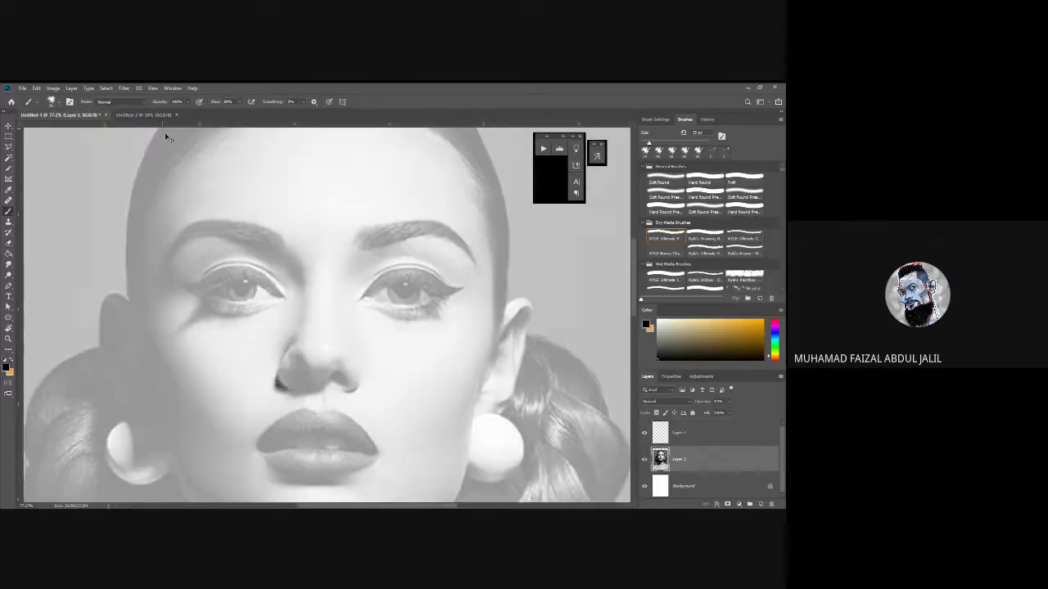
{"action": "left_click_drag", "start_coordinate": [138, 118], "coordinate": [357, 284]}
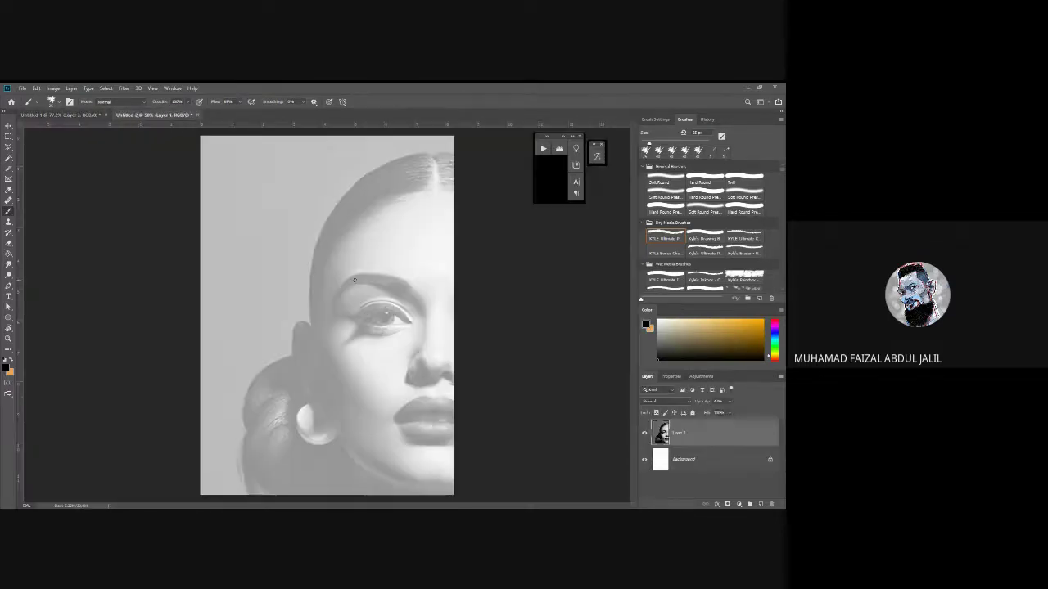
Scale down and reposition the faded portrait layer so the woman's whole head and shoulders fit within the canvas.
{"action": "key", "text": "ctrl+t"}
{"action": "key", "text": "ctrl+0"}
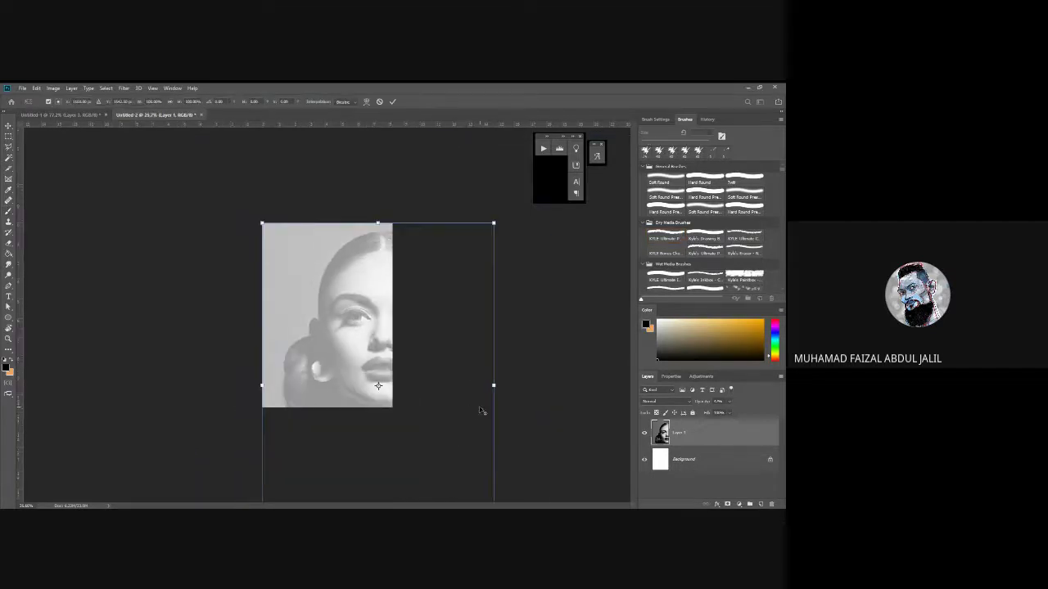
{"action": "scroll", "coordinate": [487, 409], "scroll_direction": "down", "scroll_amount": 3}
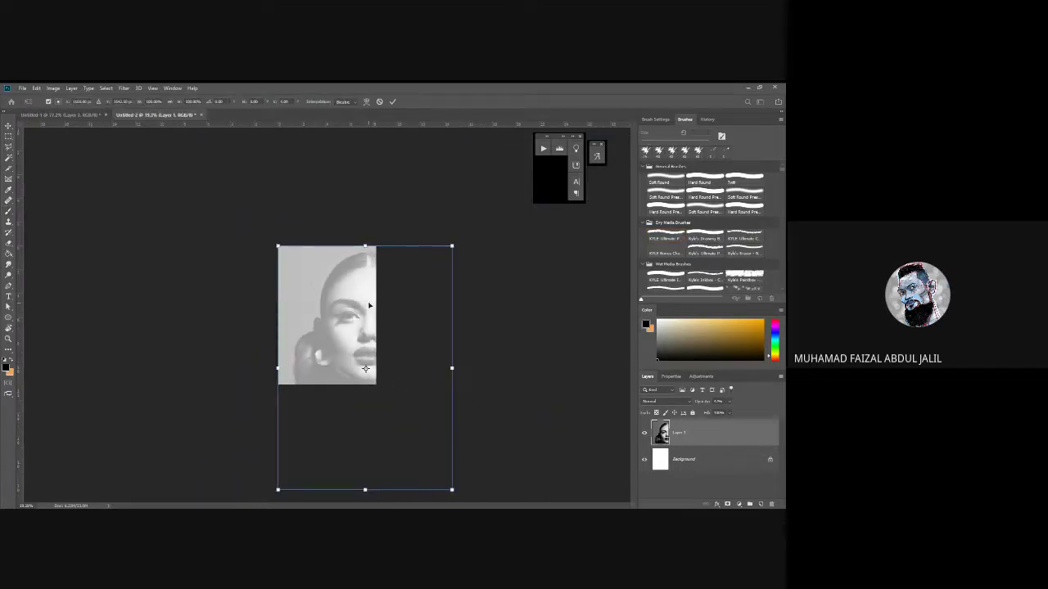
{"action": "left_click_drag", "start_coordinate": [454, 247], "coordinate": [376, 319]}
{"action": "left_click_drag", "start_coordinate": [355, 382], "coordinate": [350, 310]}
{"action": "left_click_drag", "start_coordinate": [393, 248], "coordinate": [358, 273]}
{"action": "mouse_move", "coordinate": [347, 330]}
{"action": "left_mouse_down"}
{"action": "mouse_move", "coordinate": [351, 299]}
{"action": "mouse_move", "coordinate": [359, 326]}
{"action": "left_mouse_up"}
{"action": "key", "text": "ctrl+plus"}
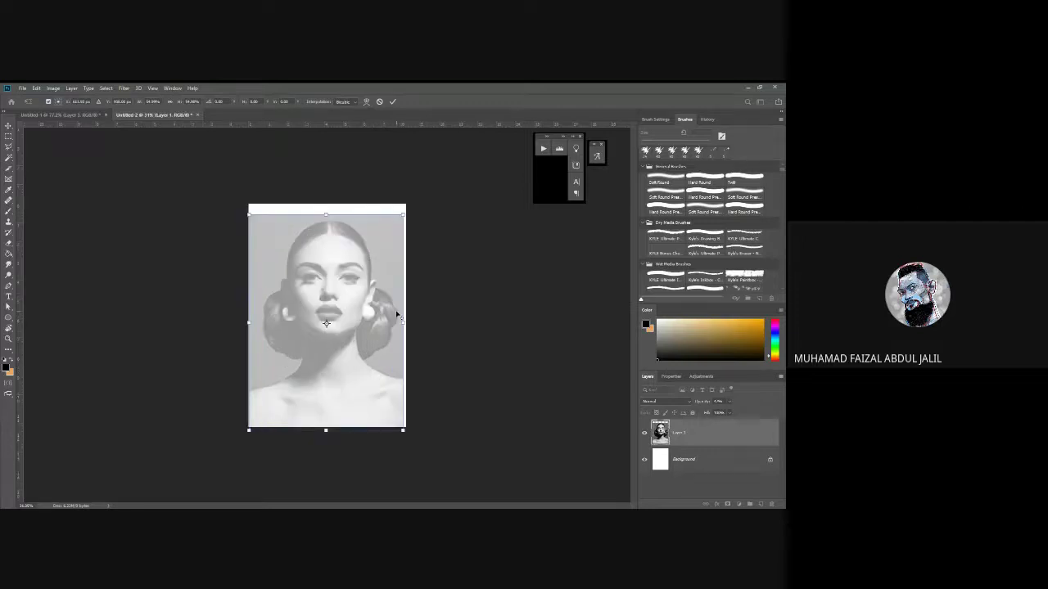
{"action": "key", "text": "ctrl+plus"}
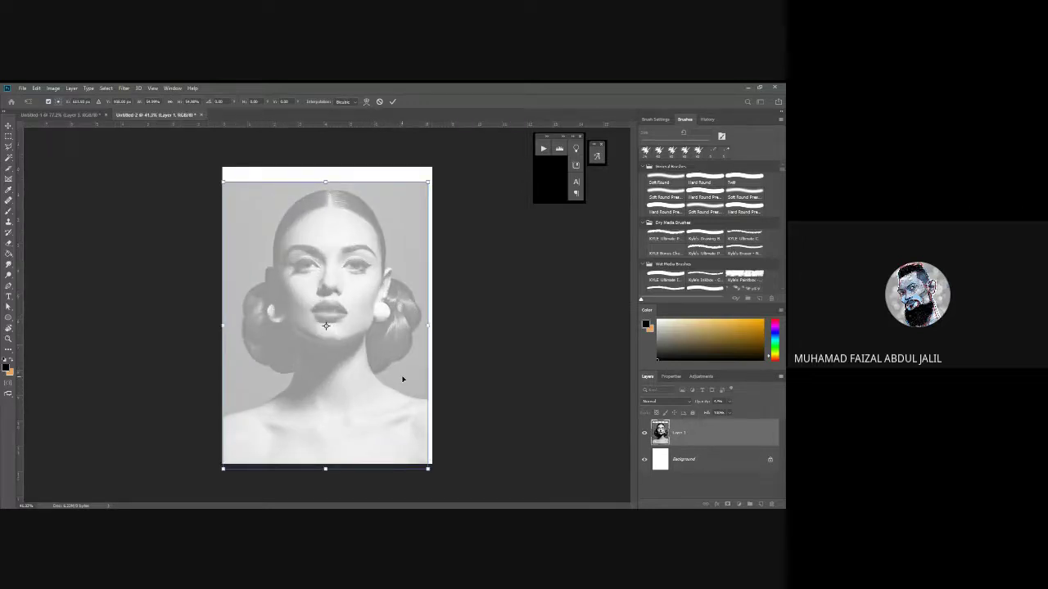
{"action": "key", "text": "Return"}
Add a new empty layer above the faded portrait photo for sketching.
{"action": "key", "text": "ctrl+plus"}
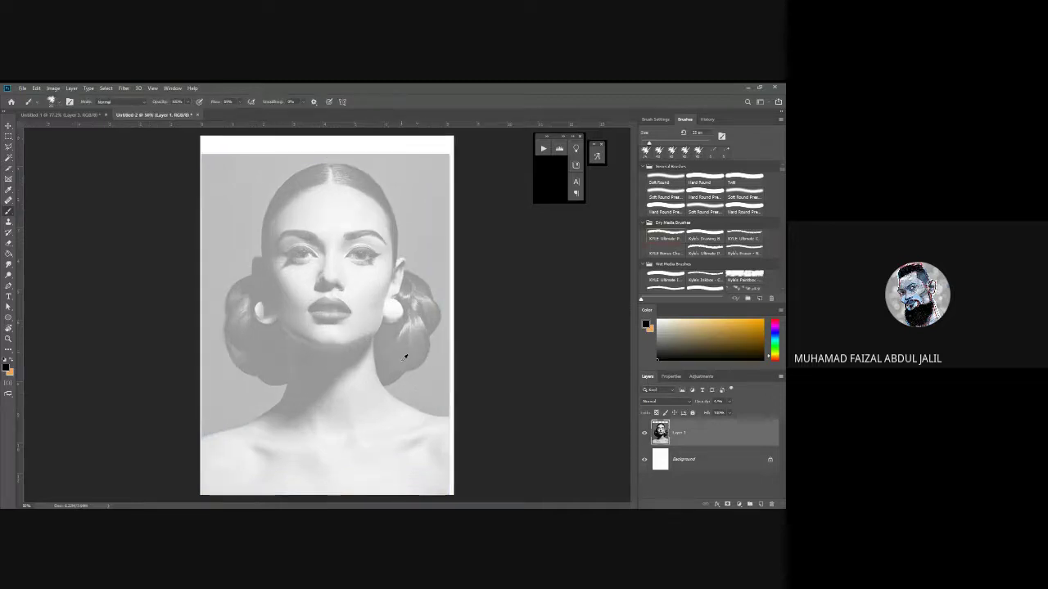
{"action": "key", "text": "ctrl+plus"}
{"action": "left_click_drag", "start_coordinate": [356, 243], "coordinate": [356, 290]}
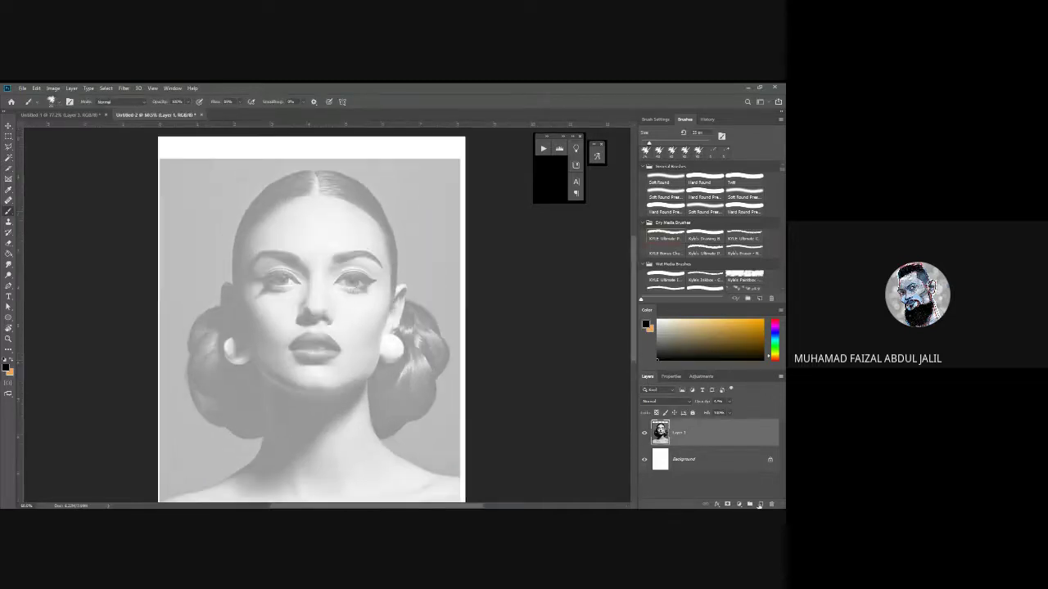
{"action": "left_click", "coordinate": [759, 503]}
{"action": "key", "text": "ctrl+plus"}
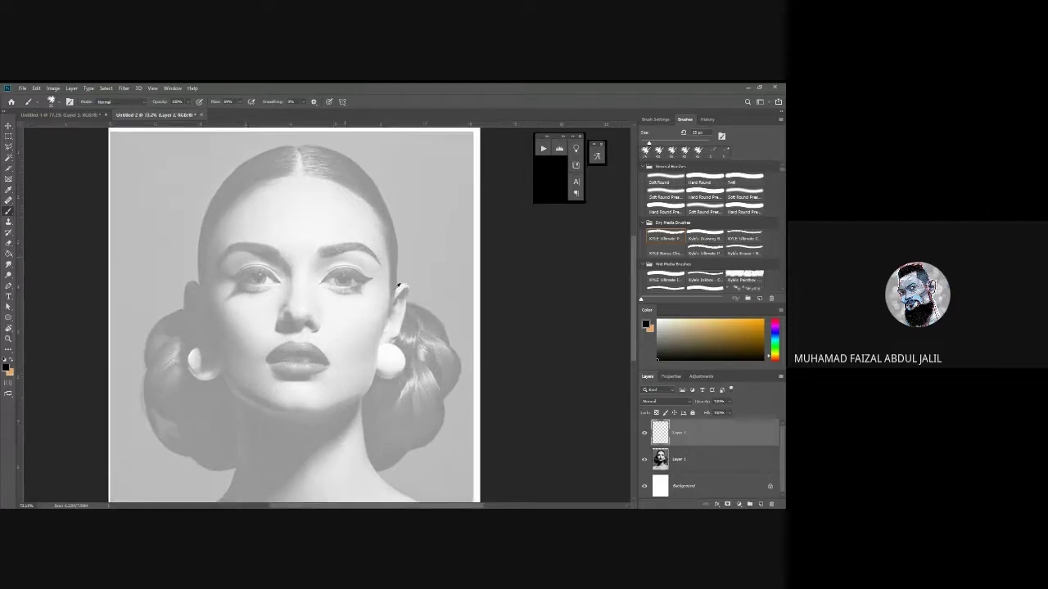
{"action": "key", "text": "ctrl+plus"}
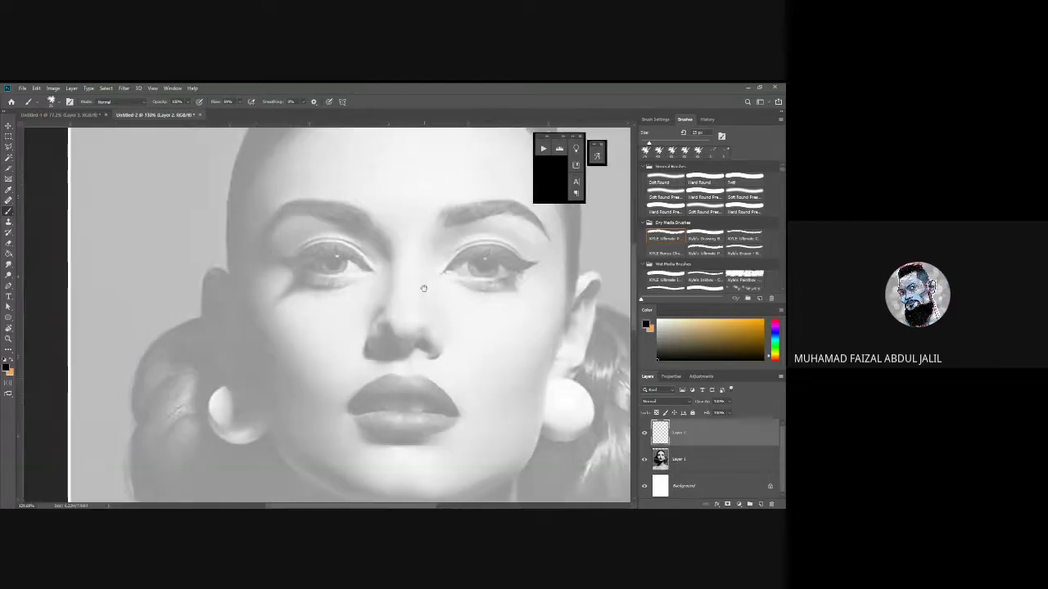
{"action": "key", "text": "ctrl+plus"}
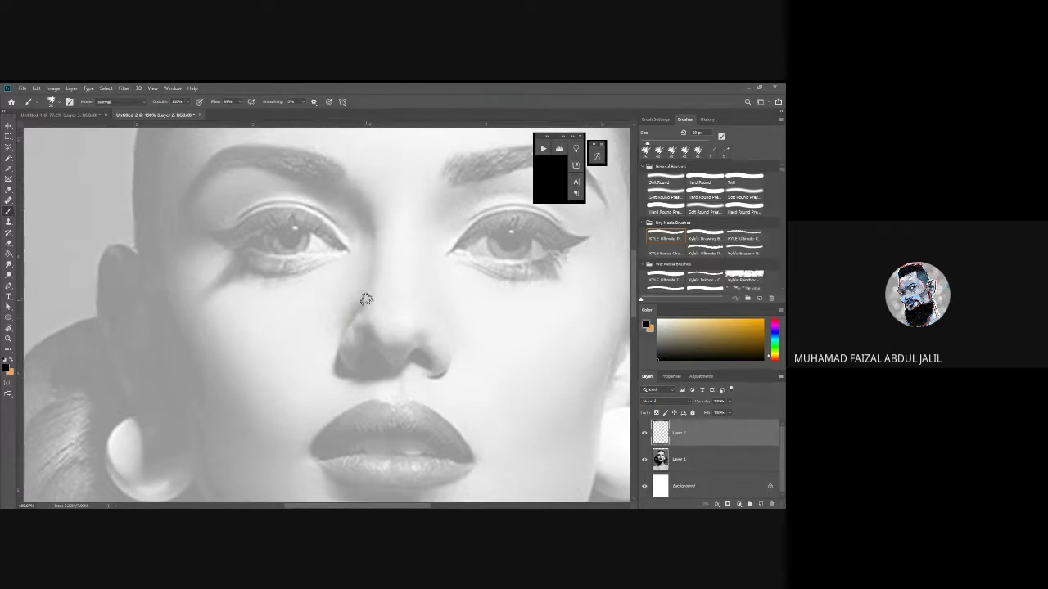
Reduce the pencil brush size and sketch the first hair strokes at the inner end of the eyebrow on the image's left side.
{"action": "left_click_drag", "start_coordinate": [363, 300], "coordinate": [347, 321]}
{"action": "key", "text": "ctrl+z"}
{"action": "key", "text": "bracketright"}
{"action": "scroll", "coordinate": [327, 169], "scroll_direction": "up", "scroll_amount": 3}
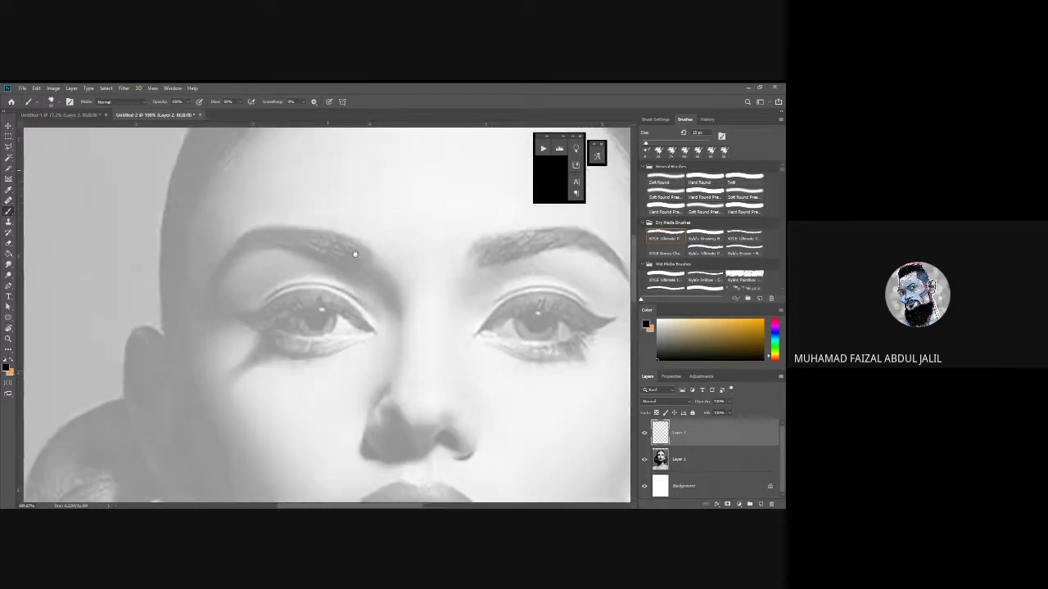
{"action": "scroll", "coordinate": [365, 273], "scroll_direction": "up", "scroll_amount": 1}
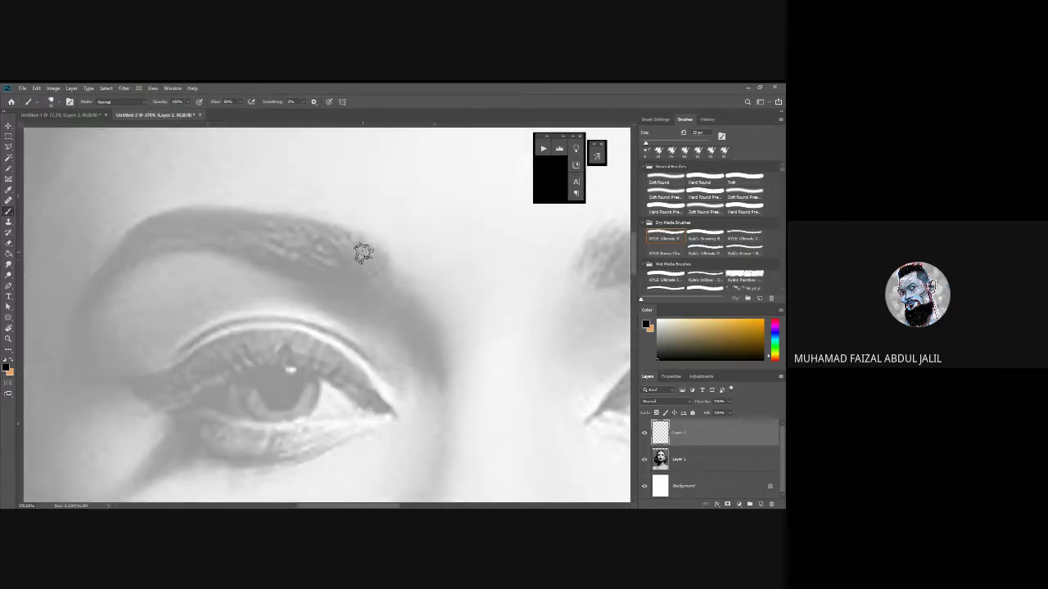
{"action": "left_click_drag", "start_coordinate": [379, 264], "coordinate": [330, 238]}
{"action": "left_click_drag", "start_coordinate": [377, 262], "coordinate": [321, 225]}
{"action": "left_click_drag", "start_coordinate": [370, 259], "coordinate": [301, 221]}
{"action": "left_click_drag", "start_coordinate": [366, 260], "coordinate": [293, 230]}
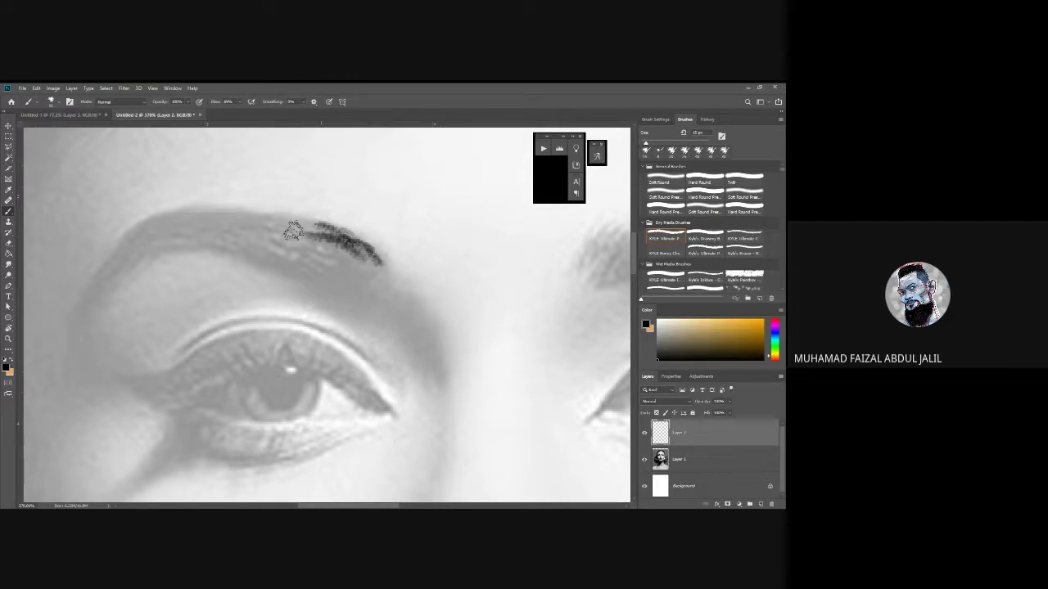
{"action": "mouse_move", "coordinate": [354, 255]}
{"action": "left_mouse_down"}
{"action": "mouse_move", "coordinate": [290, 235]}
{"action": "mouse_move", "coordinate": [350, 261]}
{"action": "mouse_move", "coordinate": [334, 236]}
{"action": "mouse_move", "coordinate": [295, 217]}
{"action": "left_mouse_up"}
{"action": "key", "text": "ctrl+z"}
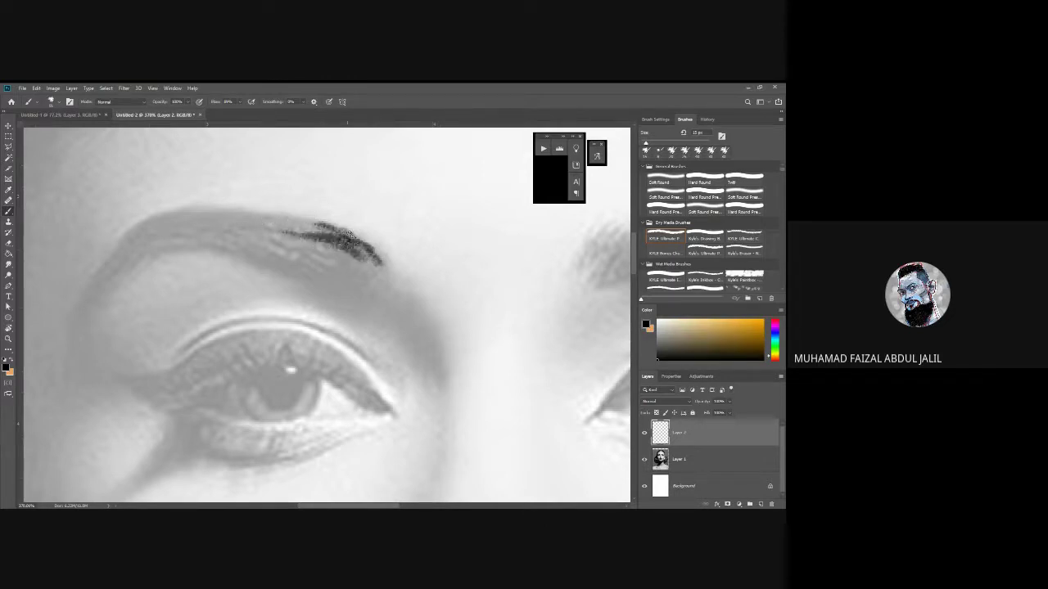
{"action": "left_click_drag", "start_coordinate": [357, 266], "coordinate": [284, 242]}
{"action": "left_click_drag", "start_coordinate": [366, 268], "coordinate": [292, 249]}
{"action": "key", "text": "ctrl+z"}
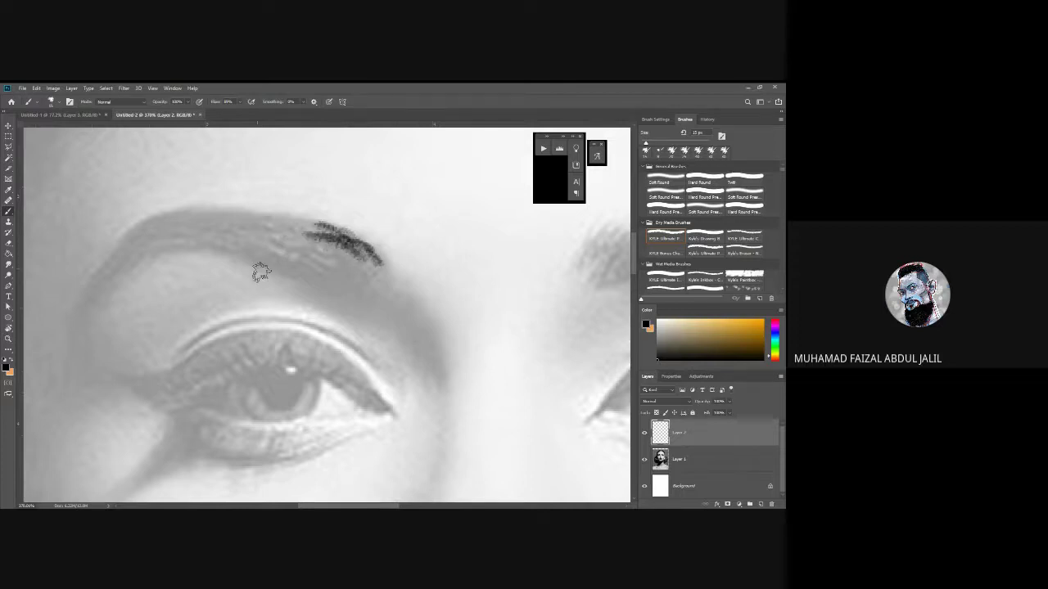
Extend the hair strokes from the eyebrow's inner end towards its middle, covering the upper and lower edges.
{"action": "left_click_drag", "start_coordinate": [369, 260], "coordinate": [269, 229]}
{"action": "mouse_move", "coordinate": [358, 248]}
{"action": "left_mouse_down"}
{"action": "mouse_move", "coordinate": [264, 219]}
{"action": "mouse_move", "coordinate": [342, 248]}
{"action": "mouse_move", "coordinate": [269, 225]}
{"action": "left_mouse_up"}
{"action": "left_click_drag", "start_coordinate": [352, 260], "coordinate": [269, 233]}
{"action": "left_click_drag", "start_coordinate": [344, 261], "coordinate": [266, 238]}
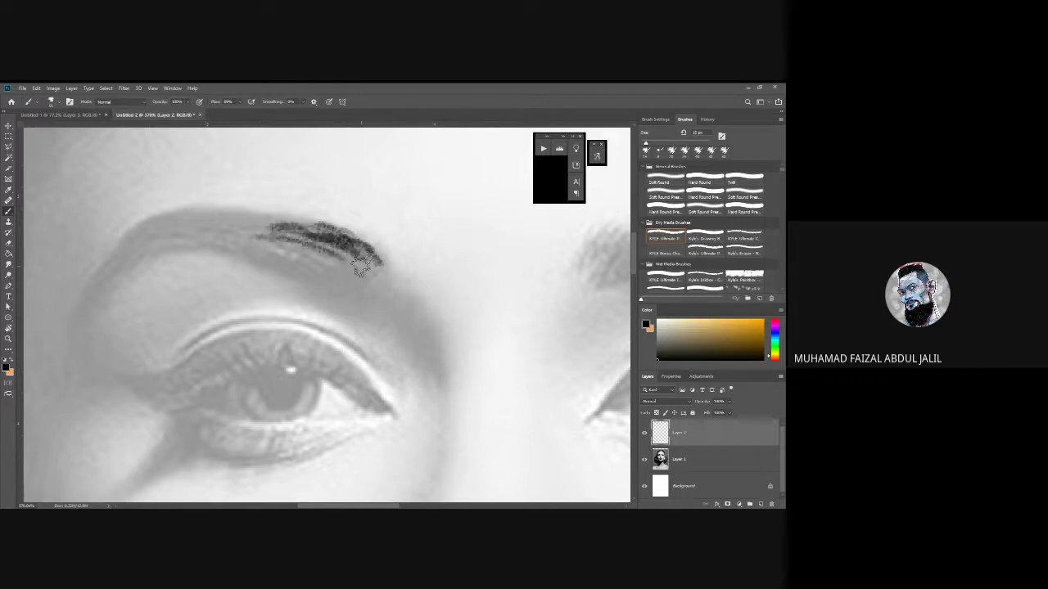
{"action": "left_click_drag", "start_coordinate": [360, 263], "coordinate": [235, 242]}
{"action": "mouse_move", "coordinate": [348, 256]}
{"action": "left_mouse_down"}
{"action": "mouse_move", "coordinate": [282, 260]}
{"action": "mouse_move", "coordinate": [242, 250]}
{"action": "mouse_move", "coordinate": [326, 267]}
{"action": "mouse_move", "coordinate": [238, 261]}
{"action": "left_mouse_up"}
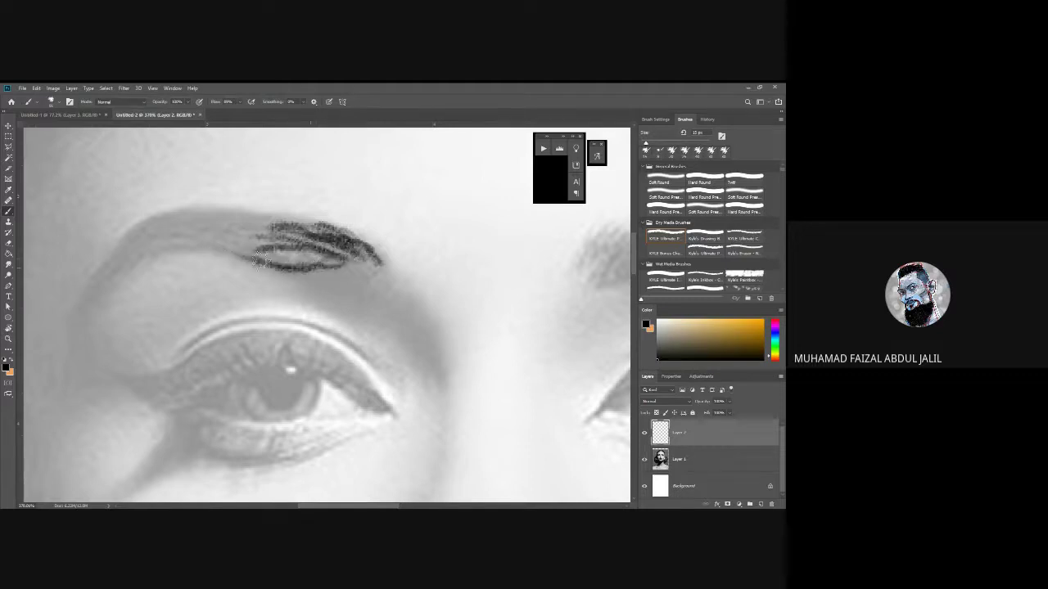
Layer overlapping hair strokes through the middle of the eyebrow and along its upper edge to the arch.
{"action": "left_click_drag", "start_coordinate": [309, 258], "coordinate": [244, 246]}
{"action": "left_click_drag", "start_coordinate": [307, 235], "coordinate": [243, 236]}
{"action": "left_click_drag", "start_coordinate": [321, 227], "coordinate": [236, 216]}
{"action": "left_click_drag", "start_coordinate": [334, 236], "coordinate": [232, 210]}
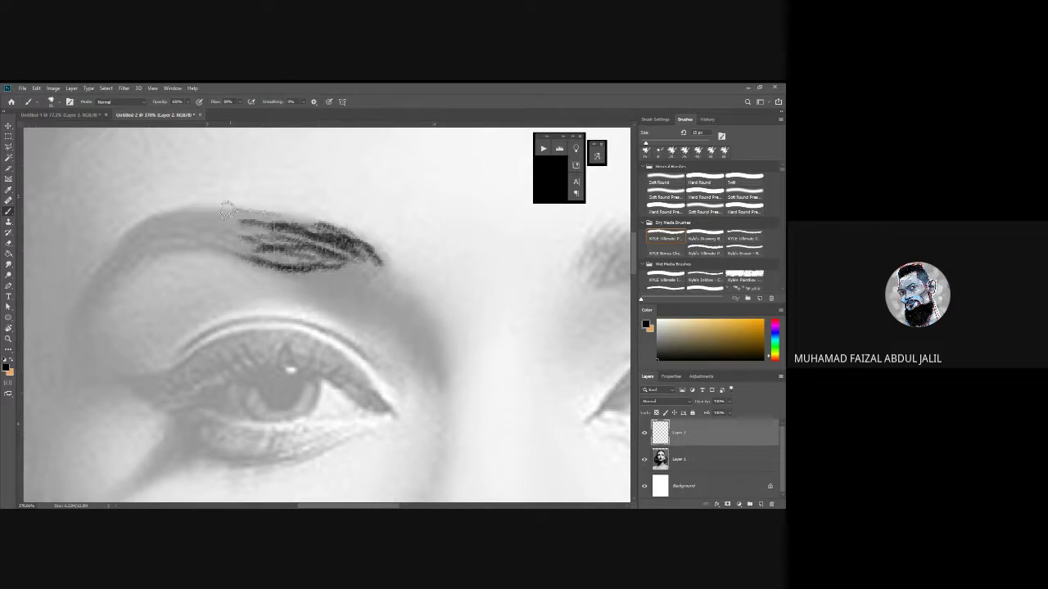
{"action": "left_click_drag", "start_coordinate": [327, 262], "coordinate": [199, 227]}
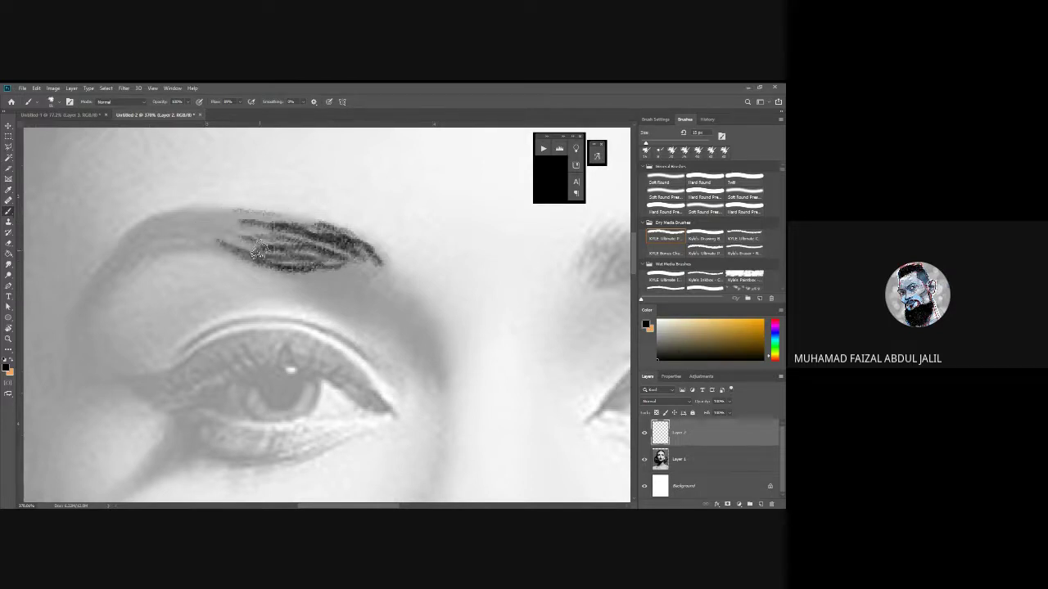
{"action": "mouse_move", "coordinate": [315, 241]}
{"action": "left_mouse_down"}
{"action": "mouse_move", "coordinate": [217, 230]}
{"action": "mouse_move", "coordinate": [210, 239]}
{"action": "left_mouse_up"}
{"action": "left_click_drag", "start_coordinate": [346, 254], "coordinate": [259, 222]}
{"action": "mouse_move", "coordinate": [336, 240]}
{"action": "left_mouse_down"}
{"action": "mouse_move", "coordinate": [228, 217]}
{"action": "mouse_move", "coordinate": [333, 235]}
{"action": "mouse_move", "coordinate": [297, 221]}
{"action": "mouse_move", "coordinate": [221, 219]}
{"action": "left_mouse_up"}
{"action": "mouse_move", "coordinate": [291, 235]}
{"action": "left_mouse_down"}
{"action": "mouse_move", "coordinate": [249, 219]}
{"action": "mouse_move", "coordinate": [285, 247]}
{"action": "mouse_move", "coordinate": [239, 219]}
{"action": "mouse_move", "coordinate": [210, 220]}
{"action": "mouse_move", "coordinate": [278, 231]}
{"action": "mouse_move", "coordinate": [250, 216]}
{"action": "mouse_move", "coordinate": [185, 211]}
{"action": "left_mouse_up"}
{"action": "left_click_drag", "start_coordinate": [238, 232], "coordinate": [170, 217]}
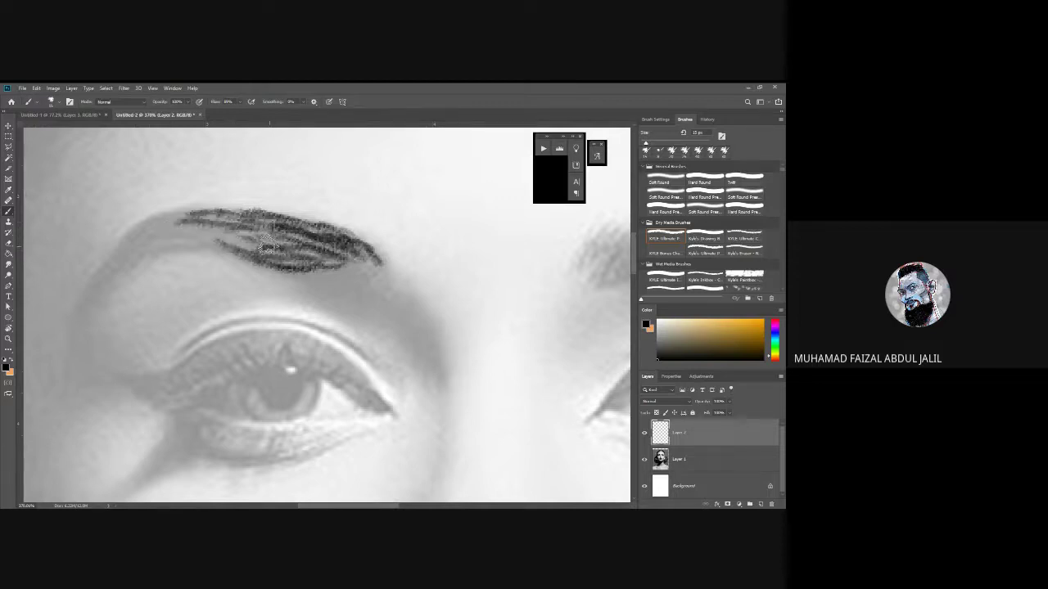
Sketch the lower edge of the eyebrow at the arch and fill the light gaps in its middle.
{"action": "left_click_drag", "start_coordinate": [262, 242], "coordinate": [163, 234]}
{"action": "left_click_drag", "start_coordinate": [266, 248], "coordinate": [172, 250]}
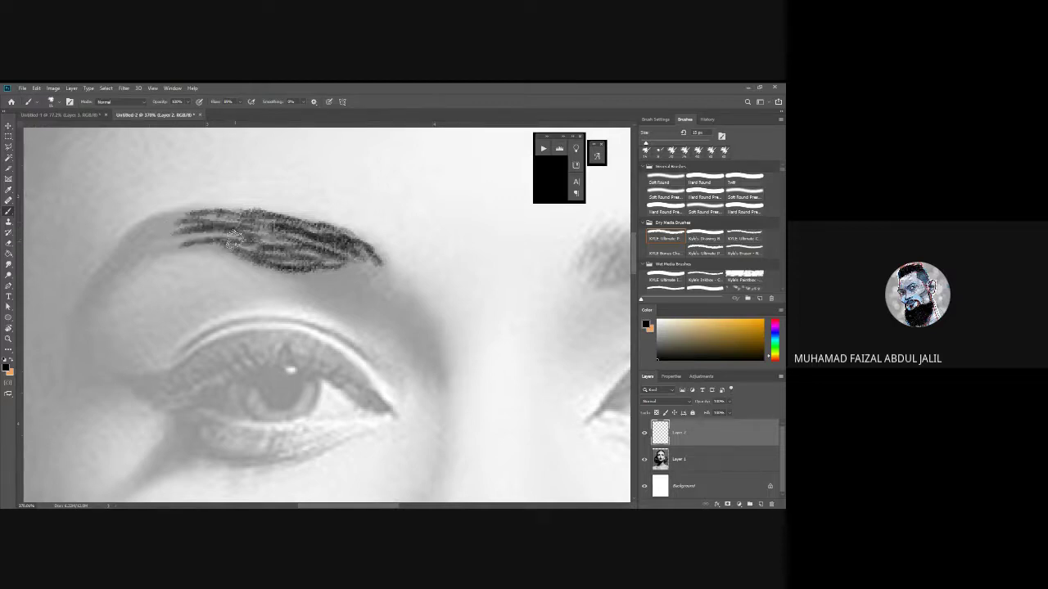
{"action": "left_click_drag", "start_coordinate": [239, 243], "coordinate": [187, 243]}
{"action": "left_click_drag", "start_coordinate": [307, 248], "coordinate": [250, 225]}
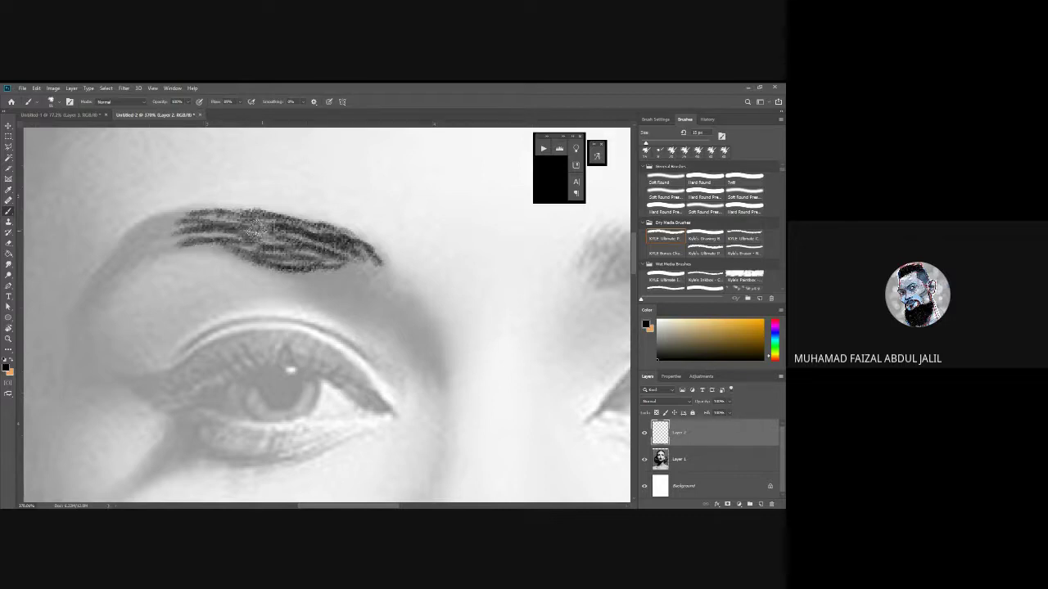
{"action": "left_click_drag", "start_coordinate": [308, 259], "coordinate": [244, 233]}
Sketch curved hair strokes from the arch down the outer part of the eyebrow, following its lower and upper edges.
{"action": "left_click_drag", "start_coordinate": [259, 217], "coordinate": [322, 249]}
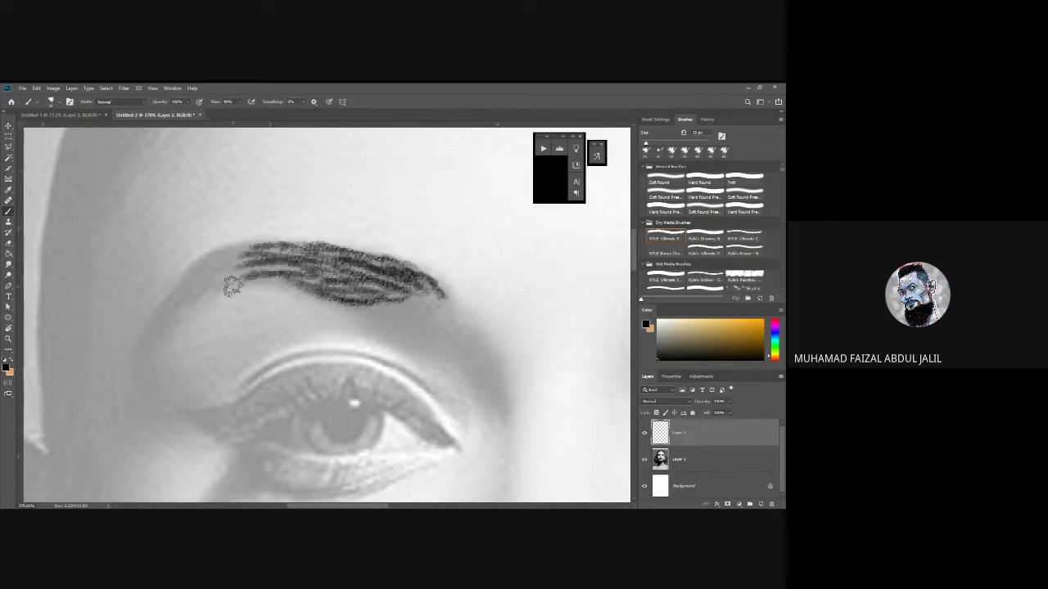
{"action": "mouse_move", "coordinate": [212, 284]}
{"action": "left_mouse_down"}
{"action": "mouse_move", "coordinate": [281, 270]}
{"action": "mouse_move", "coordinate": [239, 273]}
{"action": "mouse_move", "coordinate": [190, 320]}
{"action": "mouse_move", "coordinate": [263, 278]}
{"action": "mouse_move", "coordinate": [233, 274]}
{"action": "mouse_move", "coordinate": [175, 311]}
{"action": "left_mouse_up"}
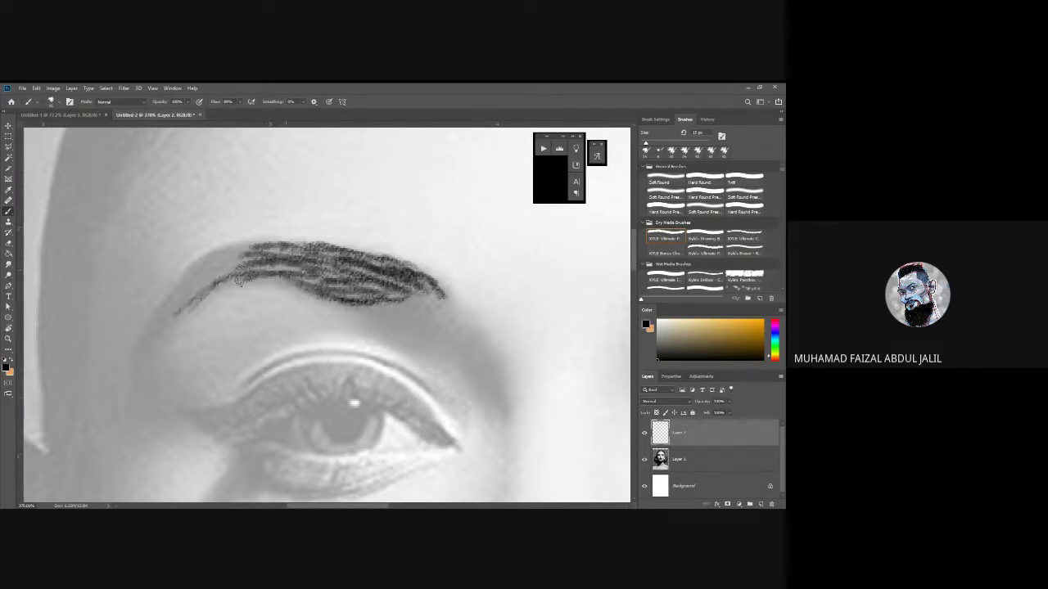
{"action": "left_click_drag", "start_coordinate": [246, 269], "coordinate": [186, 310]}
{"action": "mouse_move", "coordinate": [264, 258]}
{"action": "left_mouse_down"}
{"action": "mouse_move", "coordinate": [212, 274]}
{"action": "mouse_move", "coordinate": [176, 309]}
{"action": "left_mouse_up"}
{"action": "left_click_drag", "start_coordinate": [275, 261], "coordinate": [194, 280]}
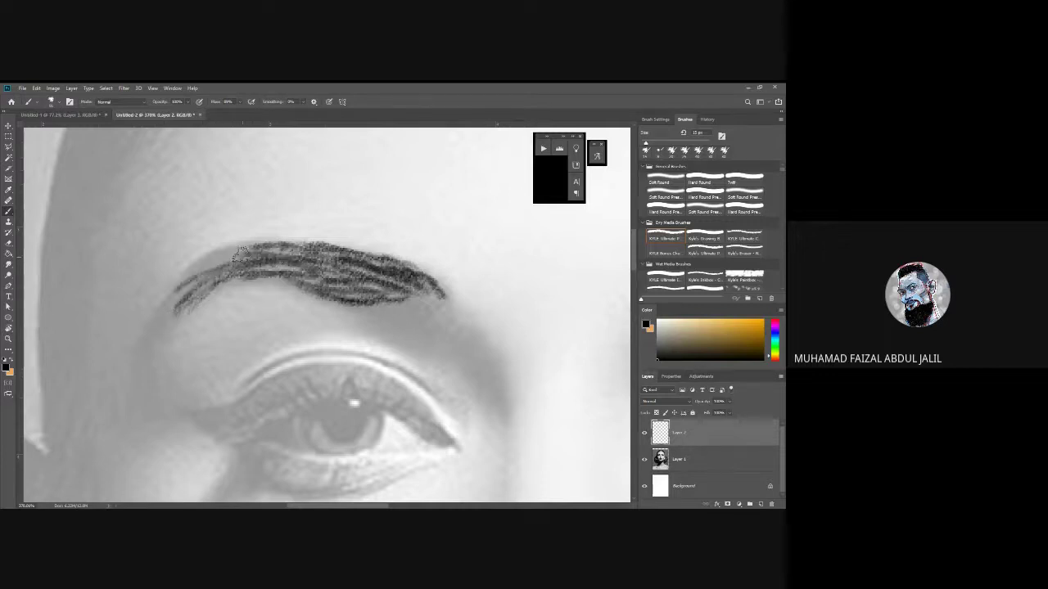
{"action": "left_click_drag", "start_coordinate": [257, 250], "coordinate": [196, 285]}
{"action": "mouse_move", "coordinate": [258, 250]}
{"action": "left_mouse_down"}
{"action": "mouse_move", "coordinate": [227, 259]}
{"action": "mouse_move", "coordinate": [176, 306]}
{"action": "left_mouse_up"}
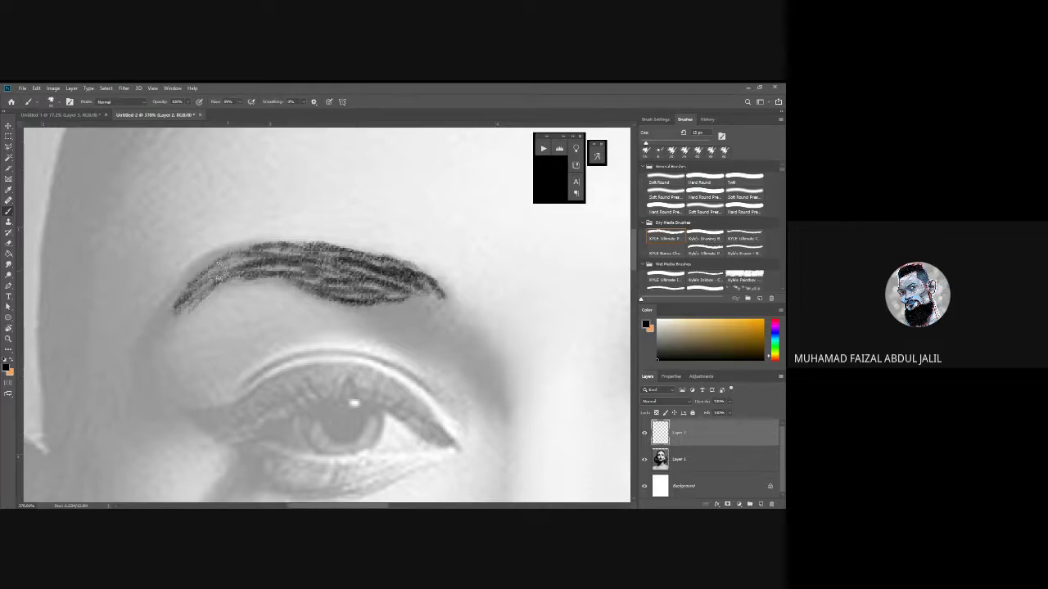
Darken the outer part of the eyebrow with dense overlapping strokes between the arch and the tail.
{"action": "left_click_drag", "start_coordinate": [221, 271], "coordinate": [179, 311]}
{"action": "mouse_move", "coordinate": [235, 244]}
{"action": "left_mouse_down"}
{"action": "mouse_move", "coordinate": [205, 262]}
{"action": "mouse_move", "coordinate": [167, 314]}
{"action": "left_mouse_up"}
{"action": "left_click_drag", "start_coordinate": [230, 246], "coordinate": [181, 298]}
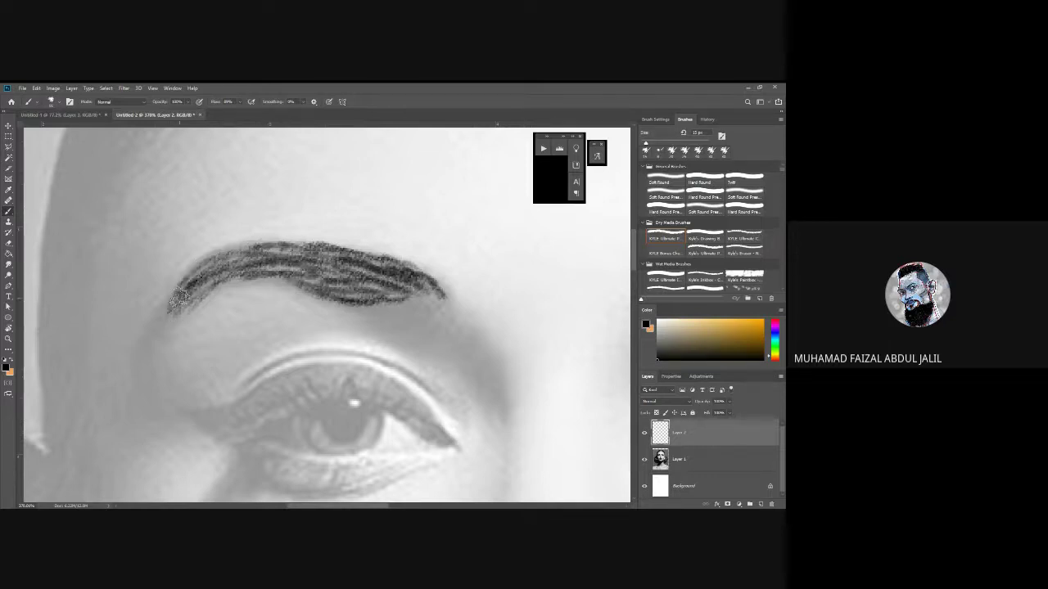
{"action": "left_click_drag", "start_coordinate": [239, 246], "coordinate": [189, 292]}
{"action": "left_click_drag", "start_coordinate": [237, 255], "coordinate": [190, 280]}
{"action": "left_click_drag", "start_coordinate": [231, 252], "coordinate": [173, 306]}
Extend the eyebrow's tail downwards to a narrow, tapered tip, undoing the strokes that miss the shape.
{"action": "mouse_move", "coordinate": [227, 263]}
{"action": "left_mouse_down"}
{"action": "mouse_move", "coordinate": [170, 314]}
{"action": "mouse_move", "coordinate": [242, 263]}
{"action": "mouse_move", "coordinate": [170, 326]}
{"action": "left_mouse_up"}
{"action": "mouse_move", "coordinate": [230, 275]}
{"action": "left_mouse_down"}
{"action": "mouse_move", "coordinate": [181, 312]}
{"action": "mouse_move", "coordinate": [209, 270]}
{"action": "mouse_move", "coordinate": [204, 258]}
{"action": "mouse_move", "coordinate": [142, 350]}
{"action": "left_mouse_up"}
{"action": "key", "text": "ctrl+z"}
{"action": "key", "text": "ctrl+z"}
{"action": "left_click_drag", "start_coordinate": [188, 284], "coordinate": [148, 347]}
{"action": "left_click_drag", "start_coordinate": [183, 288], "coordinate": [157, 338]}
Add fine hair strokes across the eyebrow's body, inner end and upper edge.
{"action": "mouse_move", "coordinate": [196, 282]}
{"action": "left_mouse_down"}
{"action": "mouse_move", "coordinate": [149, 346]}
{"action": "mouse_move", "coordinate": [232, 282]}
{"action": "mouse_move", "coordinate": [197, 301]}
{"action": "mouse_move", "coordinate": [262, 276]}
{"action": "mouse_move", "coordinate": [392, 274]}
{"action": "mouse_move", "coordinate": [396, 285]}
{"action": "mouse_move", "coordinate": [358, 281]}
{"action": "mouse_move", "coordinate": [391, 298]}
{"action": "mouse_move", "coordinate": [369, 298]}
{"action": "mouse_move", "coordinate": [287, 274]}
{"action": "left_mouse_up"}
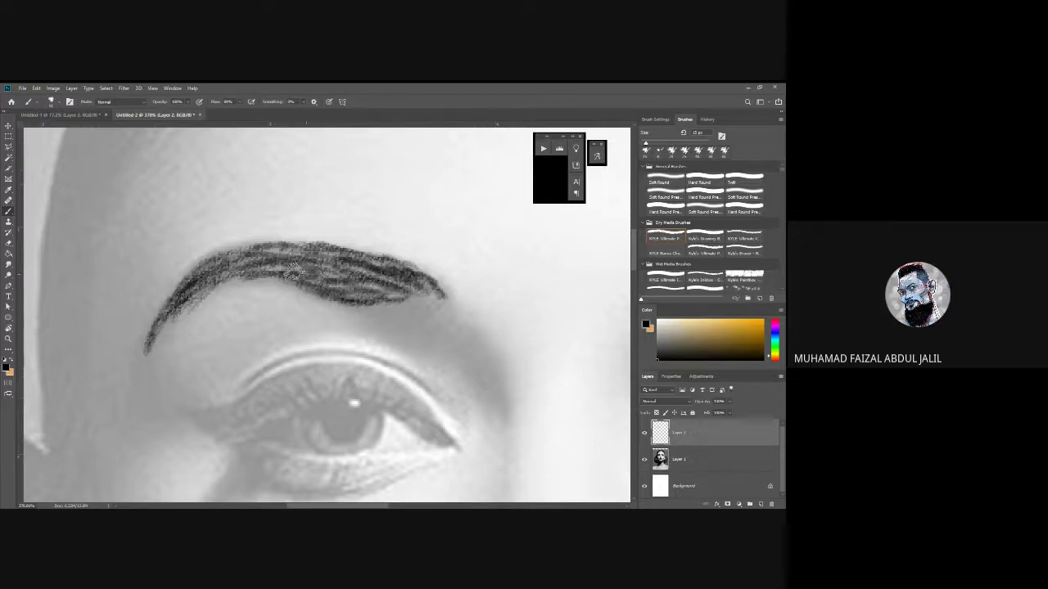
{"action": "mouse_move", "coordinate": [409, 292]}
{"action": "left_mouse_down"}
{"action": "mouse_move", "coordinate": [441, 293]}
{"action": "mouse_move", "coordinate": [421, 261]}
{"action": "mouse_move", "coordinate": [444, 297]}
{"action": "left_mouse_up"}
{"action": "left_click_drag", "start_coordinate": [404, 262], "coordinate": [427, 283]}
{"action": "mouse_move", "coordinate": [382, 255]}
{"action": "left_mouse_down"}
{"action": "mouse_move", "coordinate": [358, 250]}
{"action": "mouse_move", "coordinate": [389, 266]}
{"action": "mouse_move", "coordinate": [357, 242]}
{"action": "mouse_move", "coordinate": [345, 244]}
{"action": "mouse_move", "coordinate": [363, 256]}
{"action": "mouse_move", "coordinate": [327, 243]}
{"action": "mouse_move", "coordinate": [330, 256]}
{"action": "mouse_move", "coordinate": [330, 240]}
{"action": "mouse_move", "coordinate": [275, 244]}
{"action": "mouse_move", "coordinate": [337, 254]}
{"action": "mouse_move", "coordinate": [277, 244]}
{"action": "mouse_move", "coordinate": [344, 244]}
{"action": "mouse_move", "coordinate": [261, 244]}
{"action": "mouse_move", "coordinate": [304, 242]}
{"action": "mouse_move", "coordinate": [302, 254]}
{"action": "mouse_move", "coordinate": [324, 255]}
{"action": "mouse_move", "coordinate": [244, 255]}
{"action": "mouse_move", "coordinate": [323, 260]}
{"action": "mouse_move", "coordinate": [227, 262]}
{"action": "mouse_move", "coordinate": [215, 274]}
{"action": "mouse_move", "coordinate": [277, 255]}
{"action": "mouse_move", "coordinate": [354, 260]}
{"action": "mouse_move", "coordinate": [377, 283]}
{"action": "mouse_move", "coordinate": [233, 267]}
{"action": "mouse_move", "coordinate": [222, 277]}
{"action": "mouse_move", "coordinate": [326, 240]}
{"action": "mouse_move", "coordinate": [238, 243]}
{"action": "mouse_move", "coordinate": [213, 266]}
{"action": "mouse_move", "coordinate": [235, 242]}
{"action": "mouse_move", "coordinate": [178, 278]}
{"action": "mouse_move", "coordinate": [217, 265]}
{"action": "left_mouse_up"}
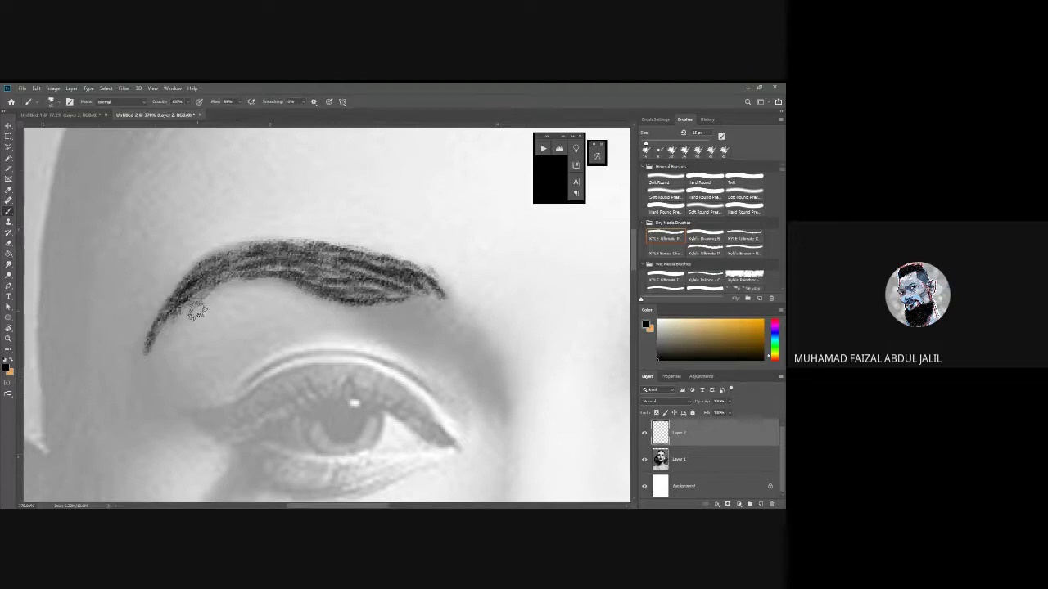
Darken and smooth the outer edge of the eyebrow's tail down to the tip.
{"action": "left_click_drag", "start_coordinate": [397, 354], "coordinate": [372, 295]}
{"action": "left_click_drag", "start_coordinate": [150, 249], "coordinate": [123, 296]}
{"action": "left_click_drag", "start_coordinate": [155, 246], "coordinate": [122, 291]}
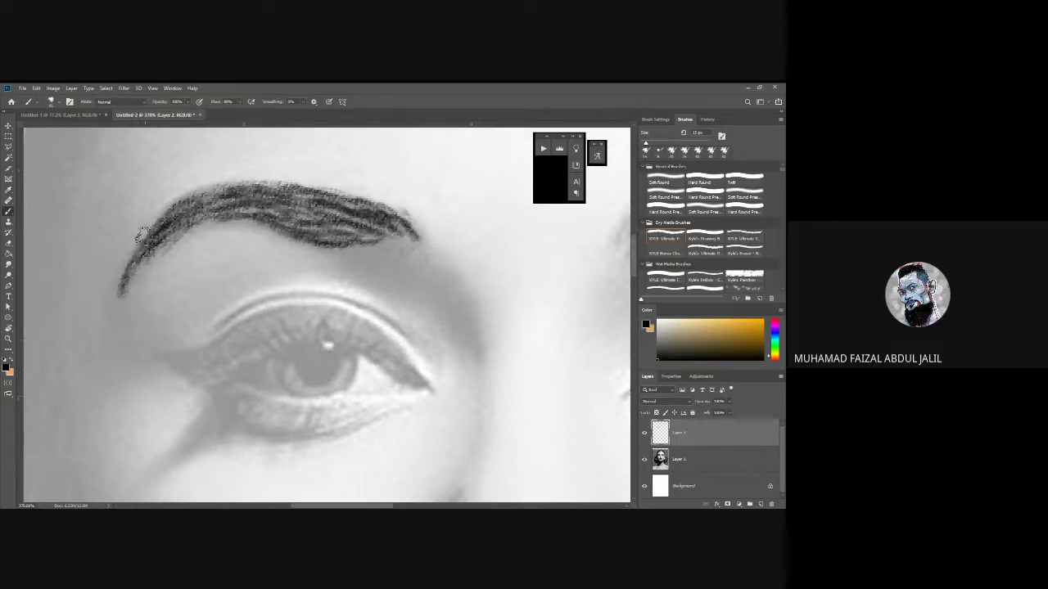
{"action": "left_click_drag", "start_coordinate": [149, 235], "coordinate": [120, 297]}
Set the brush to 7 px and outline the upper edge of the eye's upper lash band, from inner corner to outer tip.
{"action": "left_click_drag", "start_coordinate": [398, 261], "coordinate": [377, 225]}
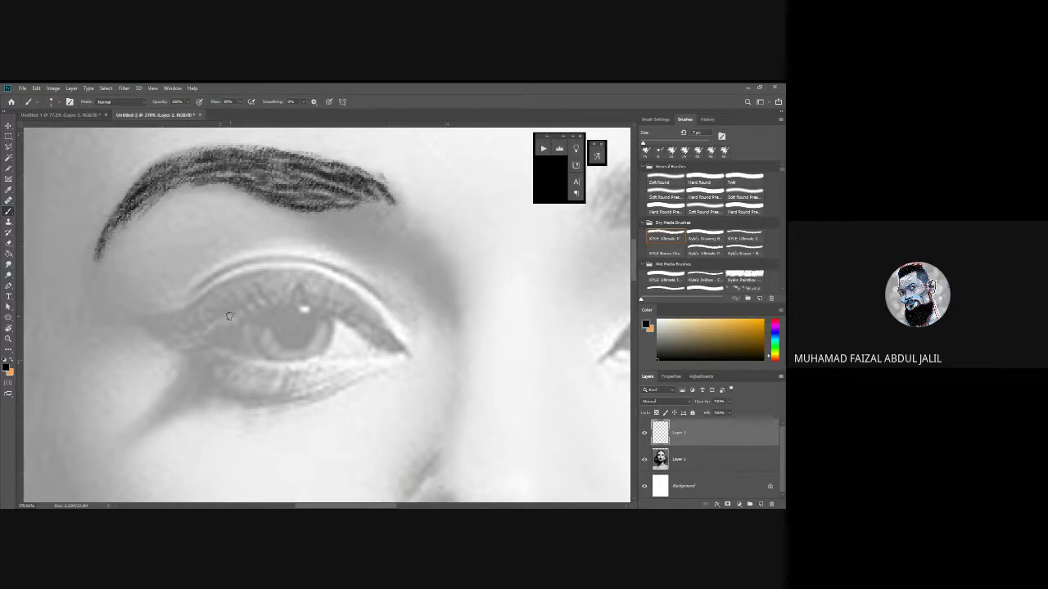
{"action": "left_click_drag", "start_coordinate": [152, 322], "coordinate": [173, 320]}
{"action": "mouse_move", "coordinate": [408, 354]}
{"action": "left_mouse_down"}
{"action": "mouse_move", "coordinate": [369, 303]}
{"action": "mouse_move", "coordinate": [389, 325]}
{"action": "mouse_move", "coordinate": [333, 275]}
{"action": "mouse_move", "coordinate": [354, 295]}
{"action": "mouse_move", "coordinate": [321, 277]}
{"action": "left_mouse_up"}
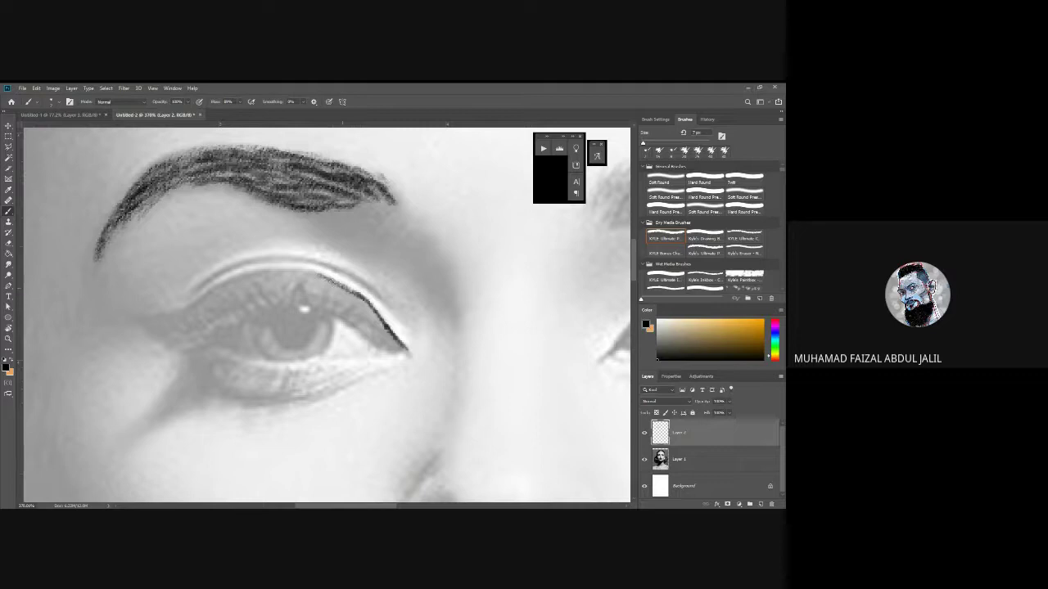
{"action": "key", "text": "ctrl+z"}
{"action": "left_click_drag", "start_coordinate": [318, 275], "coordinate": [274, 272]}
{"action": "left_click_drag", "start_coordinate": [322, 276], "coordinate": [272, 273]}
{"action": "left_click_drag", "start_coordinate": [293, 270], "coordinate": [210, 297]}
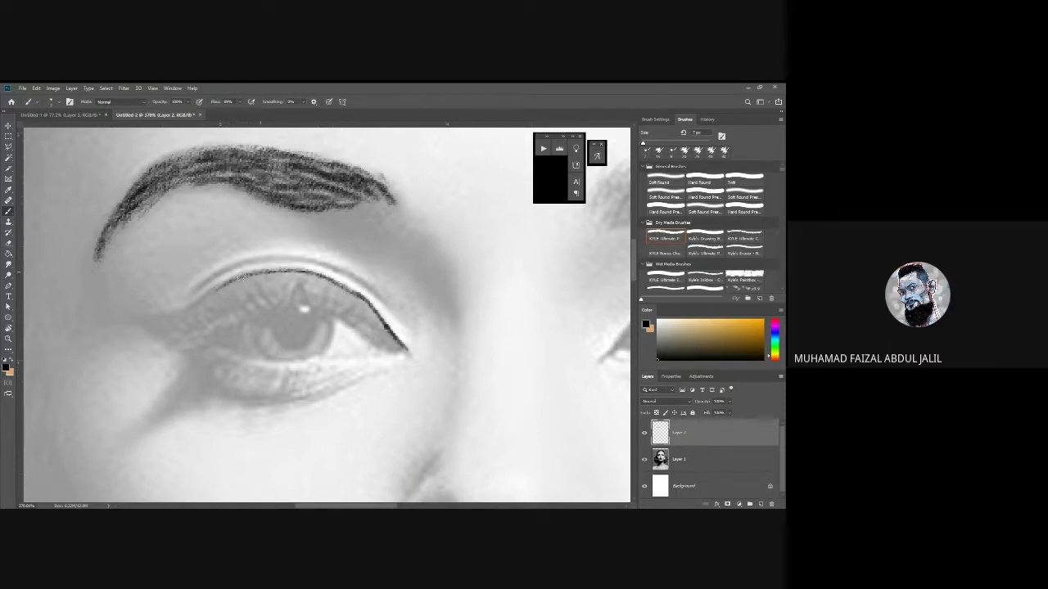
{"action": "left_click_drag", "start_coordinate": [218, 286], "coordinate": [189, 307]}
{"action": "left_click_drag", "start_coordinate": [156, 315], "coordinate": [193, 305]}
{"action": "left_click_drag", "start_coordinate": [137, 318], "coordinate": [182, 309]}
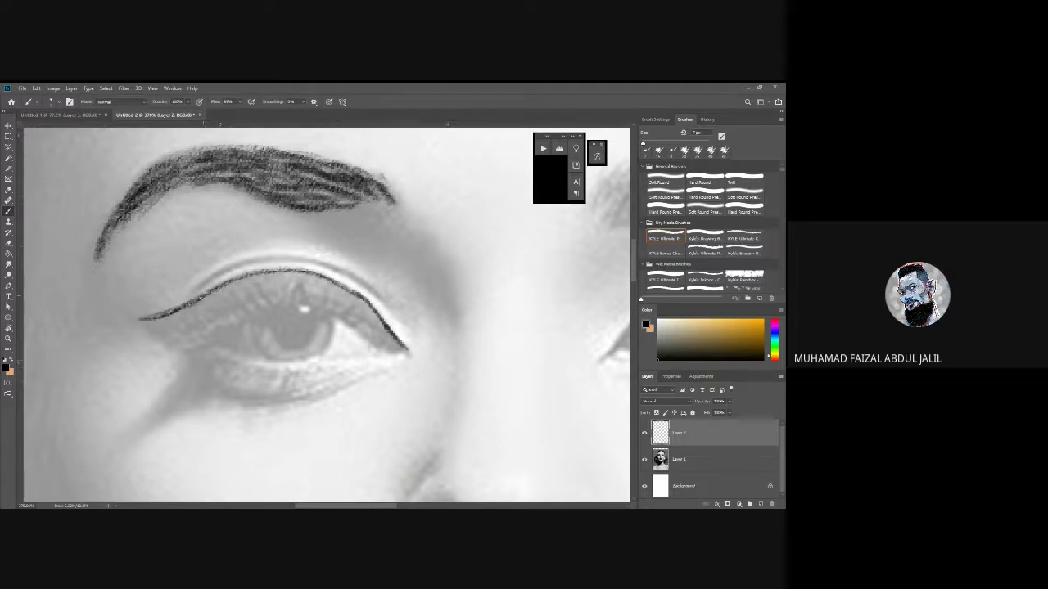
Thicken the upper lash outline over the top of the eye and near the inner corner.
{"action": "left_click_drag", "start_coordinate": [233, 280], "coordinate": [290, 269]}
{"action": "left_click_drag", "start_coordinate": [368, 310], "coordinate": [386, 331]}
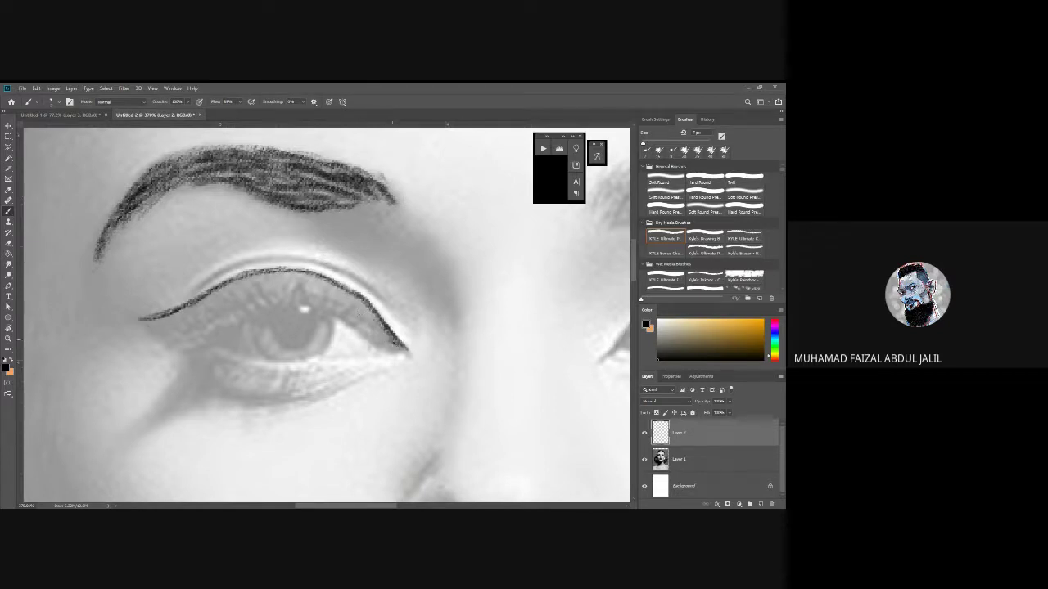
{"action": "left_click_drag", "start_coordinate": [394, 339], "coordinate": [371, 317]}
Trace the lower edge of the upper lash band above the iris, redoing the stroke that misses the curve.
{"action": "left_click_drag", "start_coordinate": [229, 305], "coordinate": [194, 330]}
{"action": "left_click_drag", "start_coordinate": [224, 317], "coordinate": [281, 298]}
{"action": "key", "text": "ctrl+z"}
{"action": "mouse_move", "coordinate": [202, 330]}
{"action": "left_mouse_down"}
{"action": "mouse_move", "coordinate": [250, 302]}
{"action": "mouse_move", "coordinate": [303, 290]}
{"action": "left_mouse_up"}
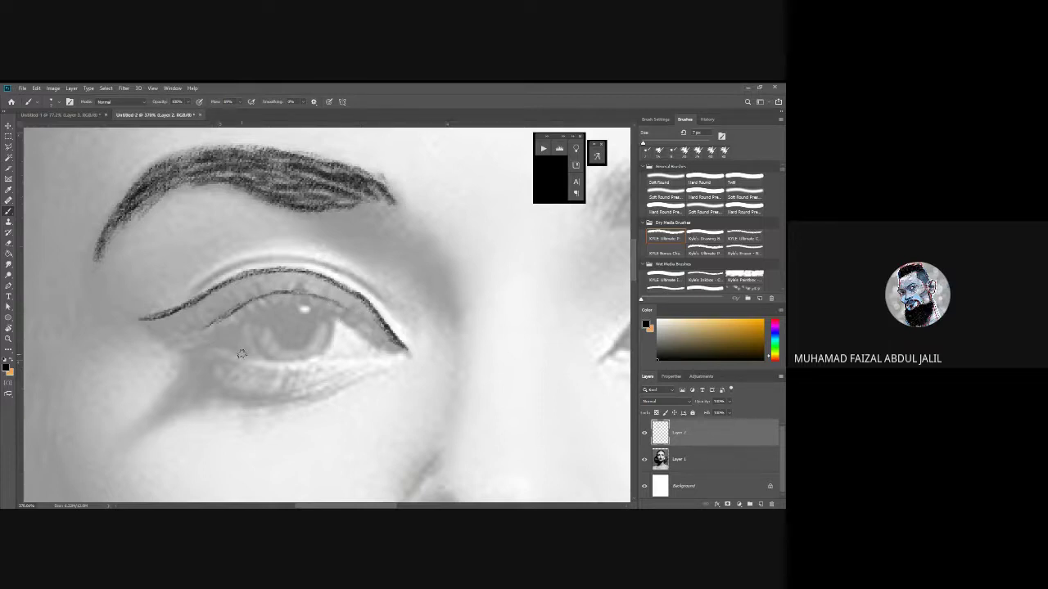
Outline the lower edge of the eye from outer to inner corner and join the lines at both corners.
{"action": "mouse_move", "coordinate": [216, 344]}
{"action": "left_mouse_down"}
{"action": "mouse_move", "coordinate": [300, 363]}
{"action": "mouse_move", "coordinate": [372, 348]}
{"action": "left_mouse_up"}
{"action": "left_click_drag", "start_coordinate": [376, 347], "coordinate": [333, 360]}
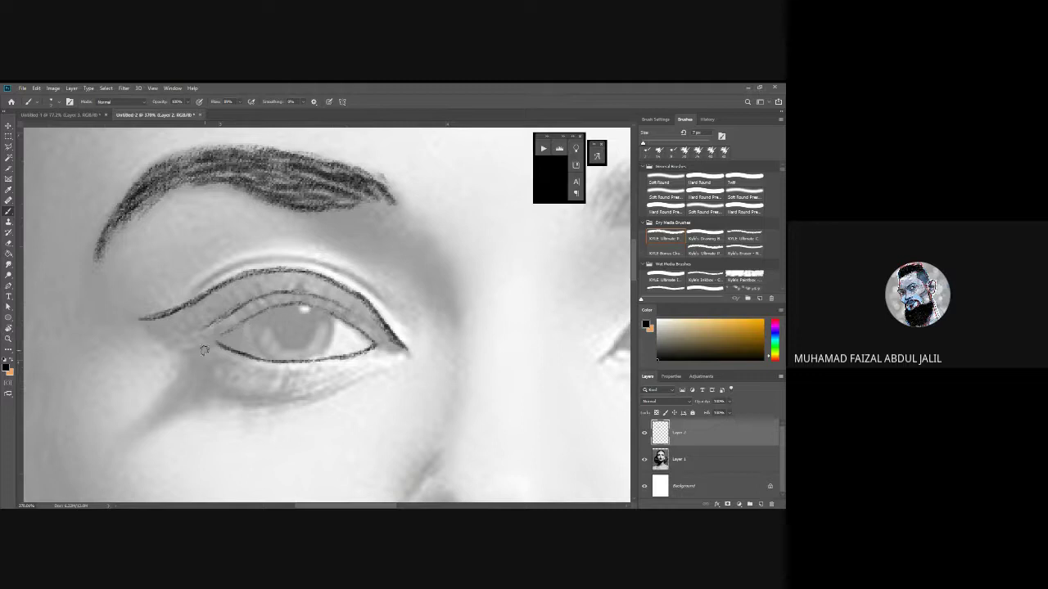
{"action": "mouse_move", "coordinate": [212, 339]}
{"action": "left_mouse_down"}
{"action": "mouse_move", "coordinate": [232, 330]}
{"action": "mouse_move", "coordinate": [213, 339]}
{"action": "left_mouse_up"}
{"action": "left_click_drag", "start_coordinate": [363, 334], "coordinate": [371, 345]}
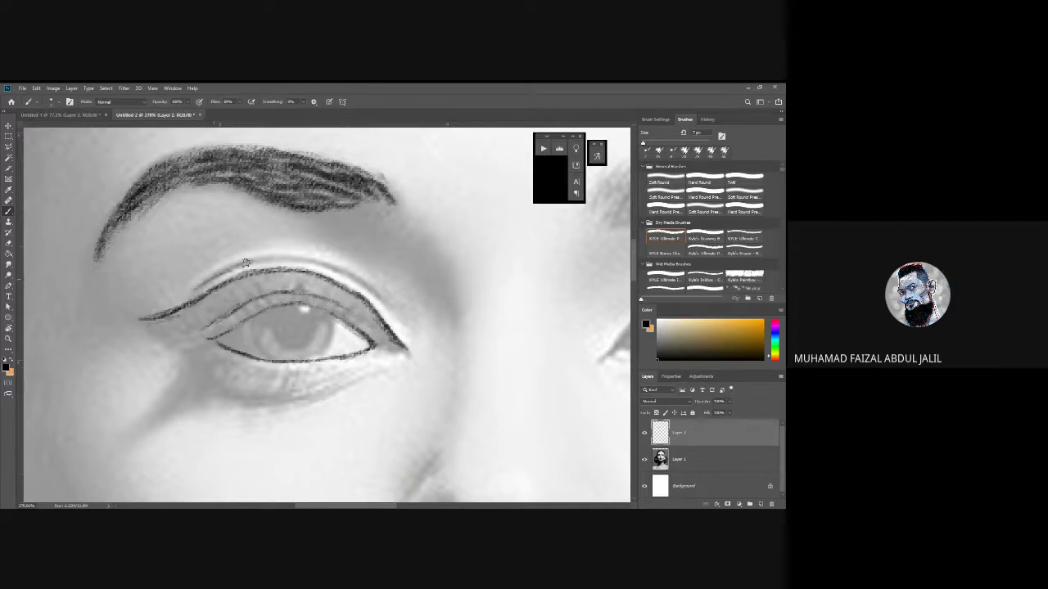
Draw and thicken the eyelid crease above the lash band, and reinforce the lower lid line and inner-corner outline.
{"action": "mouse_move", "coordinate": [258, 262]}
{"action": "left_mouse_down"}
{"action": "mouse_move", "coordinate": [316, 260]}
{"action": "mouse_move", "coordinate": [273, 258]}
{"action": "mouse_move", "coordinate": [329, 267]}
{"action": "mouse_move", "coordinate": [315, 261]}
{"action": "mouse_move", "coordinate": [375, 288]}
{"action": "mouse_move", "coordinate": [349, 279]}
{"action": "mouse_move", "coordinate": [377, 304]}
{"action": "left_mouse_up"}
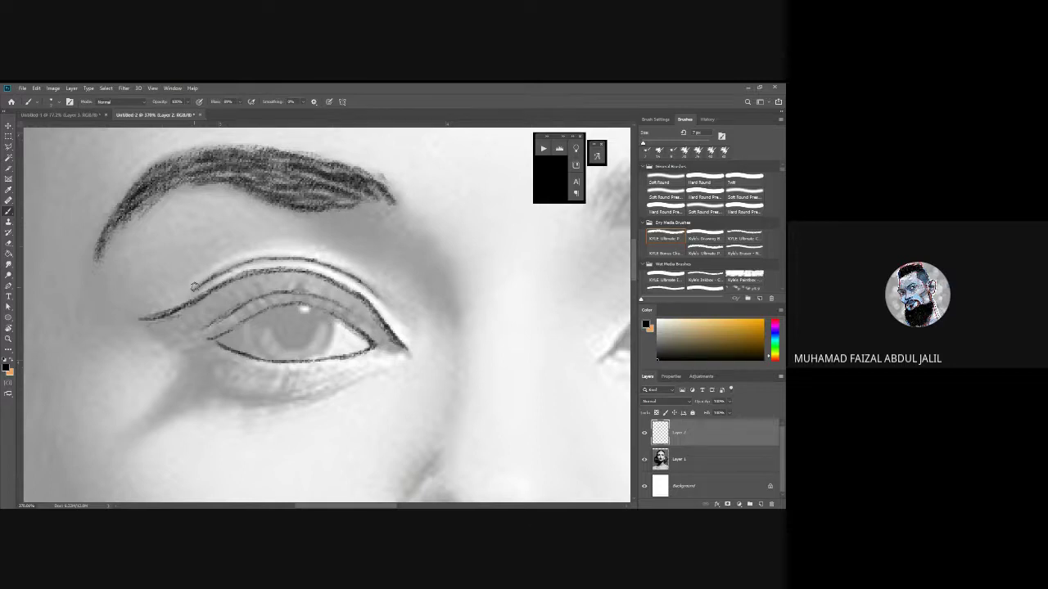
{"action": "mouse_move", "coordinate": [212, 275]}
{"action": "left_mouse_down"}
{"action": "mouse_move", "coordinate": [274, 254]}
{"action": "mouse_move", "coordinate": [244, 263]}
{"action": "mouse_move", "coordinate": [306, 259]}
{"action": "mouse_move", "coordinate": [374, 290]}
{"action": "left_mouse_up"}
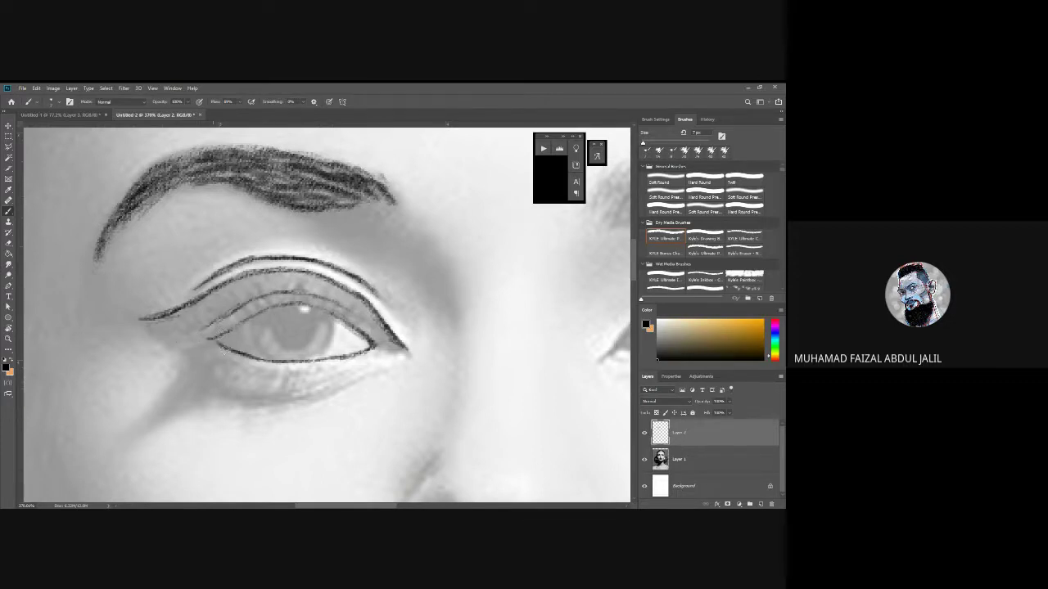
{"action": "mouse_move", "coordinate": [232, 350]}
{"action": "left_mouse_down"}
{"action": "mouse_move", "coordinate": [330, 364]}
{"action": "mouse_move", "coordinate": [370, 342]}
{"action": "left_mouse_up"}
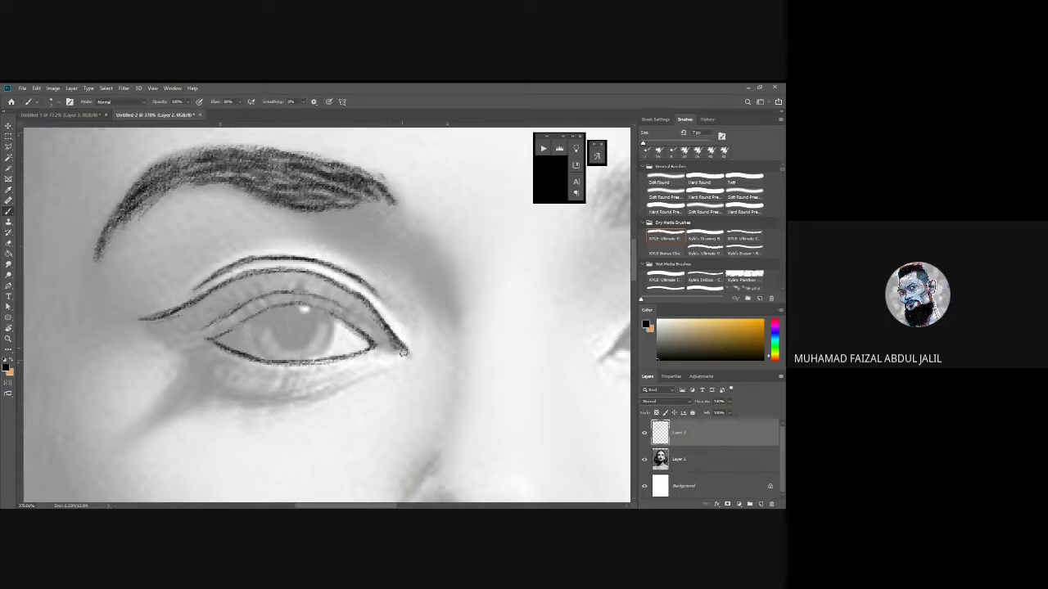
{"action": "left_click_drag", "start_coordinate": [399, 349], "coordinate": [351, 298]}
Outline both sides of the iris between the lids and shade its outer rim with curved strokes.
{"action": "left_click_drag", "start_coordinate": [316, 361], "coordinate": [331, 328]}
{"action": "left_click_drag", "start_coordinate": [253, 316], "coordinate": [267, 361]}
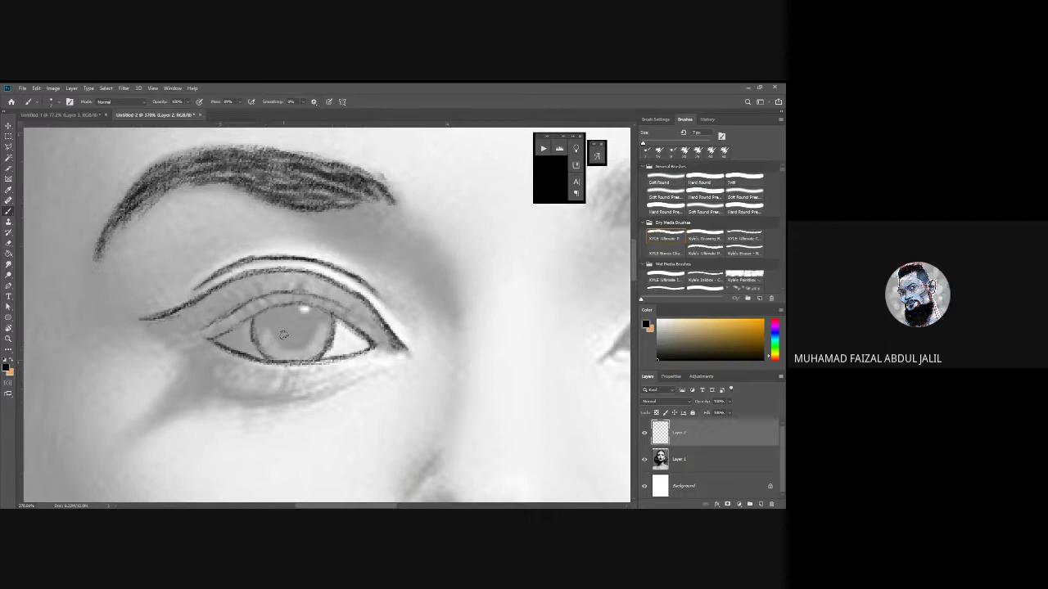
{"action": "left_click_drag", "start_coordinate": [334, 299], "coordinate": [386, 307]}
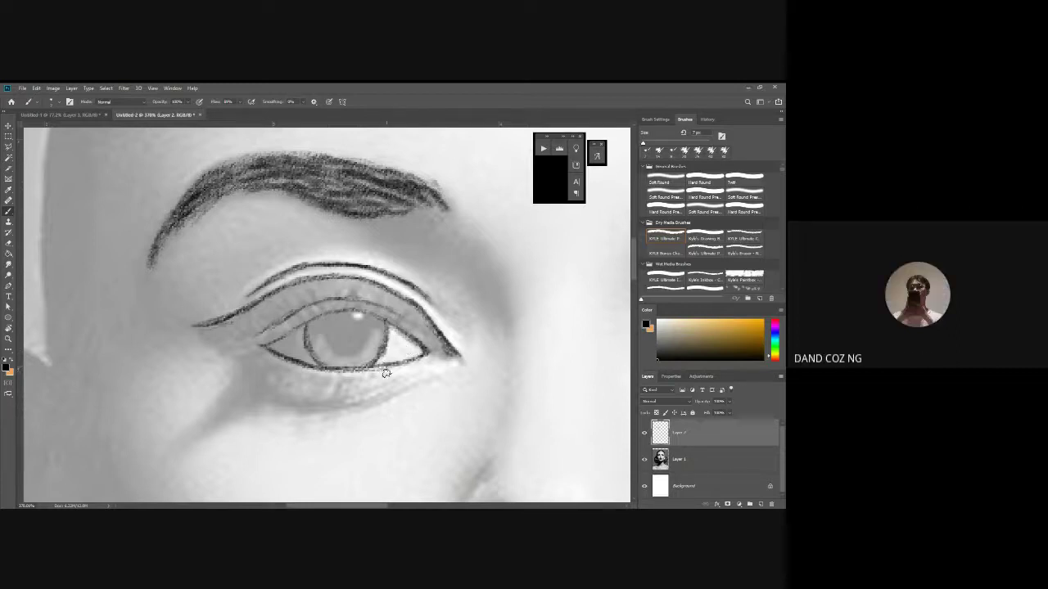
{"action": "left_click_drag", "start_coordinate": [386, 372], "coordinate": [353, 369]}
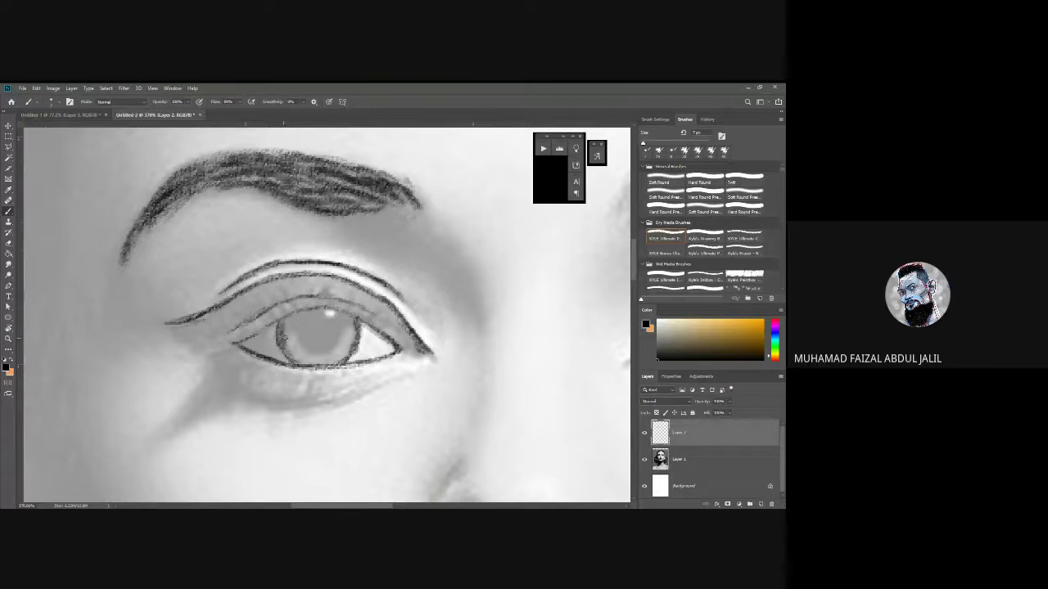
{"action": "mouse_move", "coordinate": [284, 321]}
{"action": "left_mouse_down"}
{"action": "mouse_move", "coordinate": [293, 355]}
{"action": "mouse_move", "coordinate": [285, 317]}
{"action": "left_mouse_up"}
{"action": "left_click_drag", "start_coordinate": [287, 326], "coordinate": [303, 354]}
Draw the pupil's curved outer edge and fill the pupil black with a larger brush, keeping the highlight clear.
{"action": "mouse_move", "coordinate": [297, 313]}
{"action": "left_mouse_down"}
{"action": "mouse_move", "coordinate": [309, 349]}
{"action": "mouse_move", "coordinate": [321, 351]}
{"action": "left_mouse_up"}
{"action": "left_click_drag", "start_coordinate": [296, 311], "coordinate": [314, 349]}
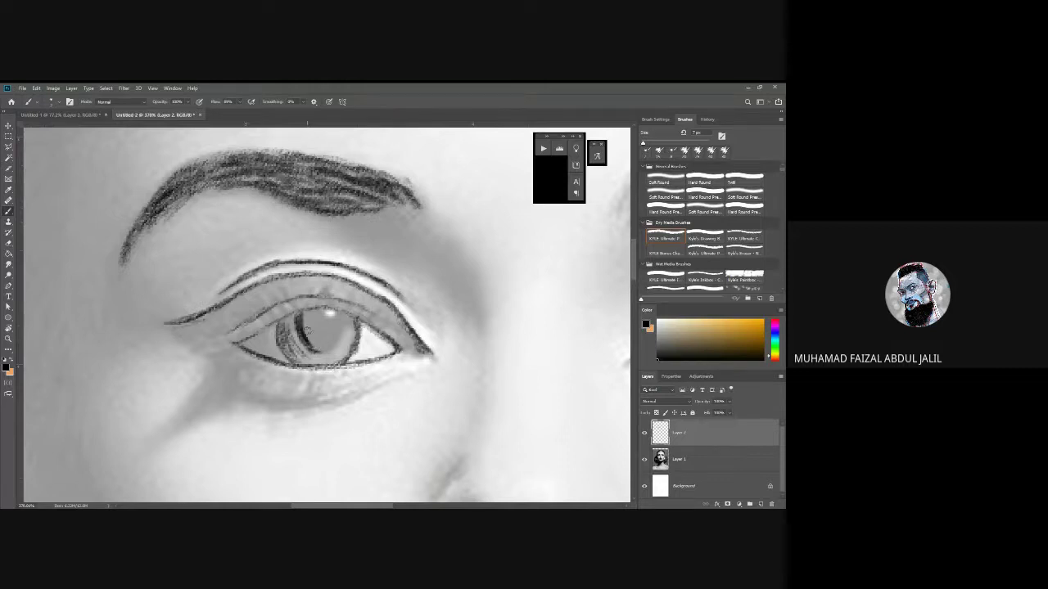
{"action": "left_click_drag", "start_coordinate": [305, 312], "coordinate": [319, 346]}
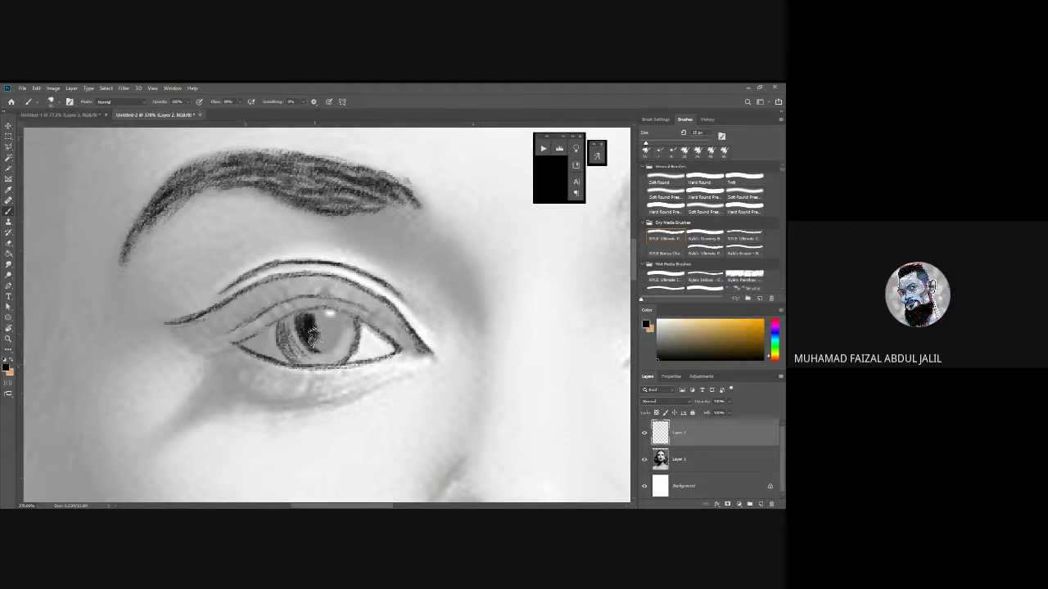
{"action": "mouse_move", "coordinate": [302, 329]}
{"action": "left_mouse_down"}
{"action": "mouse_move", "coordinate": [314, 350]}
{"action": "mouse_move", "coordinate": [311, 337]}
{"action": "mouse_move", "coordinate": [326, 350]}
{"action": "mouse_move", "coordinate": [307, 312]}
{"action": "mouse_move", "coordinate": [317, 312]}
{"action": "left_mouse_up"}
{"action": "mouse_move", "coordinate": [313, 319]}
{"action": "left_mouse_down"}
{"action": "mouse_move", "coordinate": [318, 311]}
{"action": "mouse_move", "coordinate": [325, 336]}
{"action": "left_mouse_up"}
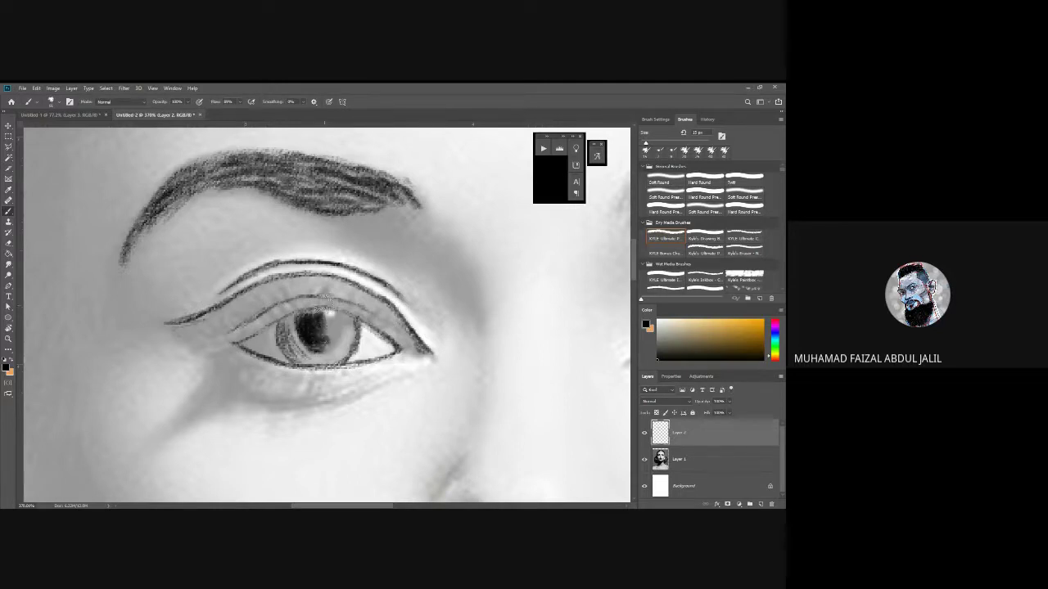
{"action": "mouse_move", "coordinate": [336, 315]}
{"action": "left_mouse_down"}
{"action": "mouse_move", "coordinate": [320, 351]}
{"action": "mouse_move", "coordinate": [351, 313]}
{"action": "mouse_move", "coordinate": [335, 322]}
{"action": "mouse_move", "coordinate": [336, 347]}
{"action": "mouse_move", "coordinate": [317, 345]}
{"action": "mouse_move", "coordinate": [336, 328]}
{"action": "mouse_move", "coordinate": [332, 354]}
{"action": "mouse_move", "coordinate": [334, 325]}
{"action": "left_mouse_up"}
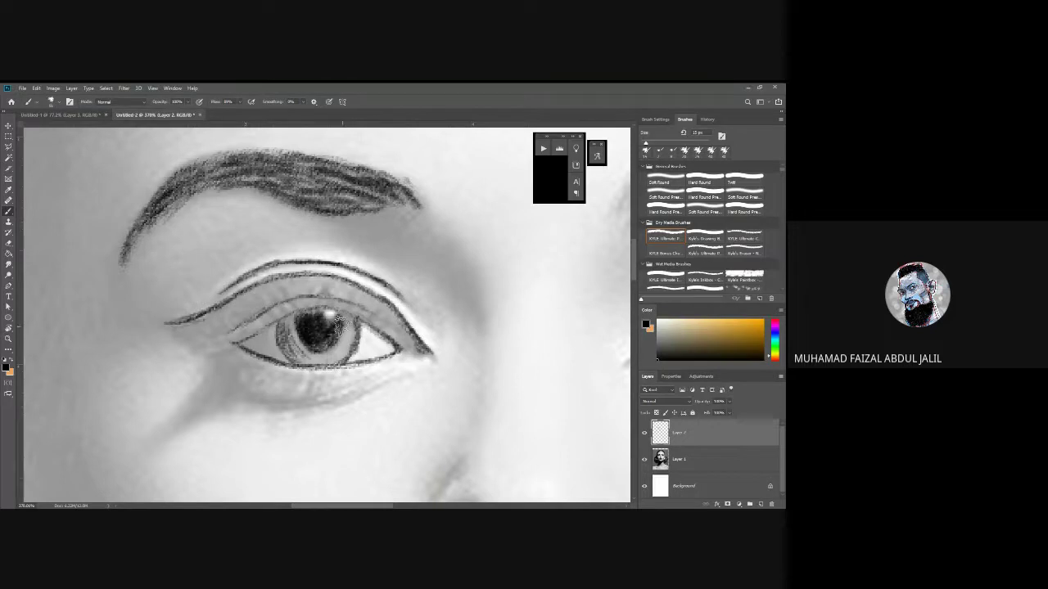
Add more shading along the outer side of the iris, and reduce the brush size.
{"action": "left_click_drag", "start_coordinate": [286, 325], "coordinate": [303, 352]}
{"action": "mouse_move", "coordinate": [289, 319]}
{"action": "left_mouse_down"}
{"action": "mouse_move", "coordinate": [299, 350]}
{"action": "mouse_move", "coordinate": [309, 347]}
{"action": "mouse_move", "coordinate": [286, 330]}
{"action": "mouse_move", "coordinate": [285, 315]}
{"action": "mouse_move", "coordinate": [293, 344]}
{"action": "mouse_move", "coordinate": [301, 352]}
{"action": "mouse_move", "coordinate": [294, 321]}
{"action": "mouse_move", "coordinate": [310, 361]}
{"action": "mouse_move", "coordinate": [327, 360]}
{"action": "mouse_move", "coordinate": [320, 358]}
{"action": "mouse_move", "coordinate": [345, 342]}
{"action": "mouse_move", "coordinate": [344, 323]}
{"action": "mouse_move", "coordinate": [351, 337]}
{"action": "mouse_move", "coordinate": [355, 328]}
{"action": "mouse_move", "coordinate": [344, 321]}
{"action": "mouse_move", "coordinate": [345, 342]}
{"action": "mouse_move", "coordinate": [352, 336]}
{"action": "mouse_move", "coordinate": [352, 315]}
{"action": "mouse_move", "coordinate": [351, 341]}
{"action": "mouse_move", "coordinate": [333, 358]}
{"action": "mouse_move", "coordinate": [348, 343]}
{"action": "mouse_move", "coordinate": [310, 364]}
{"action": "mouse_move", "coordinate": [294, 329]}
{"action": "mouse_move", "coordinate": [281, 350]}
{"action": "mouse_move", "coordinate": [309, 372]}
{"action": "mouse_move", "coordinate": [347, 365]}
{"action": "mouse_move", "coordinate": [291, 342]}
{"action": "mouse_move", "coordinate": [347, 363]}
{"action": "mouse_move", "coordinate": [322, 364]}
{"action": "mouse_move", "coordinate": [347, 332]}
{"action": "mouse_move", "coordinate": [349, 354]}
{"action": "mouse_move", "coordinate": [315, 365]}
{"action": "mouse_move", "coordinate": [285, 354]}
{"action": "mouse_move", "coordinate": [286, 337]}
{"action": "mouse_move", "coordinate": [302, 336]}
{"action": "mouse_move", "coordinate": [282, 325]}
{"action": "mouse_move", "coordinate": [292, 351]}
{"action": "mouse_move", "coordinate": [284, 332]}
{"action": "left_mouse_up"}
{"action": "key", "text": "["}
{"action": "key", "text": "["}
{"action": "key", "text": "["}
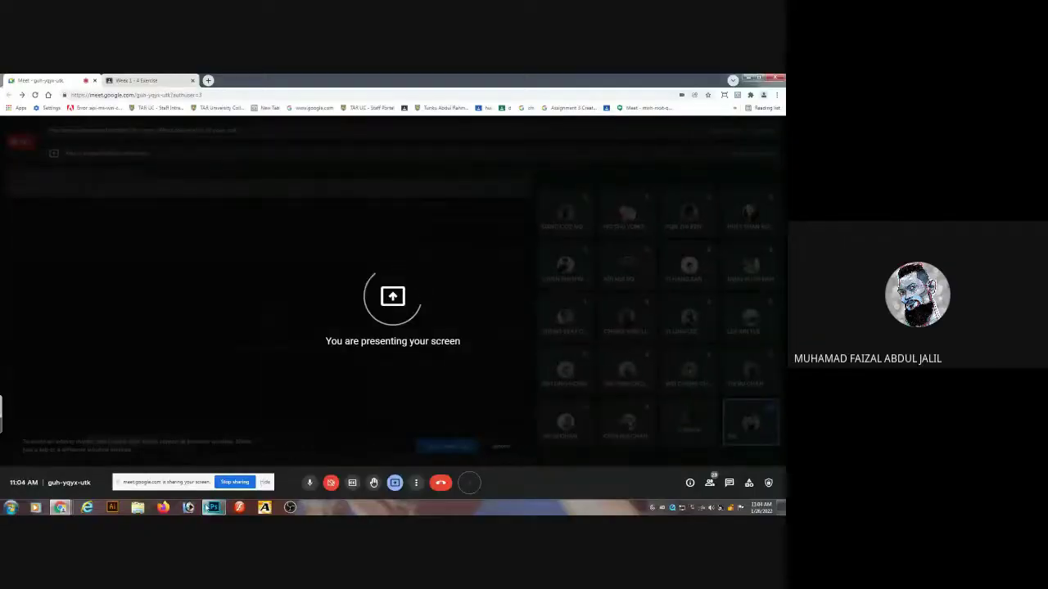
Switch to Photoshop with the pasted eyebrow screenshot, dismiss the meeting notification and add a new layer above the image.
{"action": "left_click", "coordinate": [213, 507]}
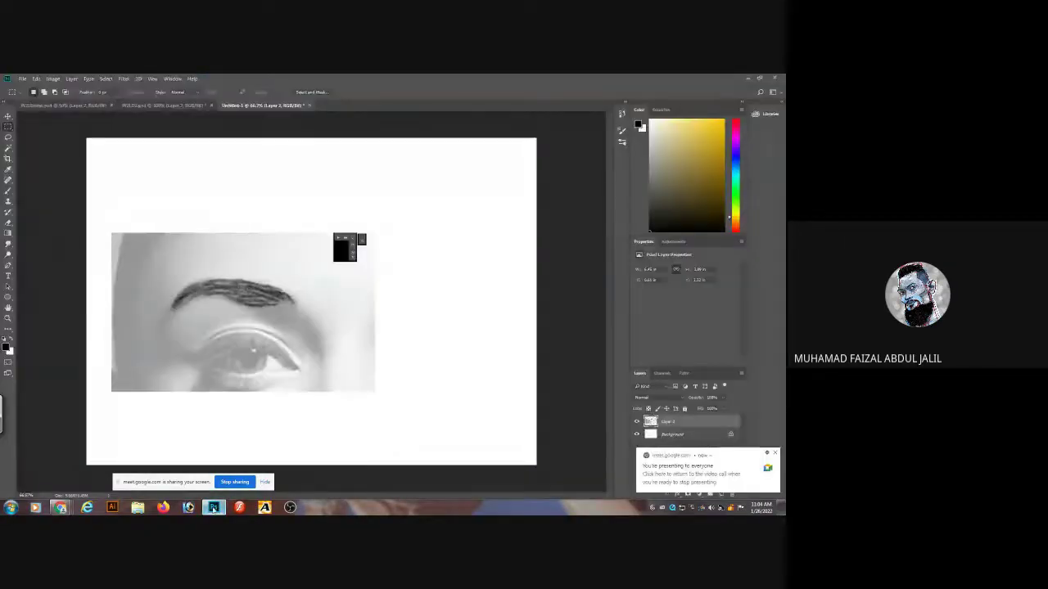
{"action": "left_click", "coordinate": [213, 509]}
{"action": "left_click", "coordinate": [213, 509]}
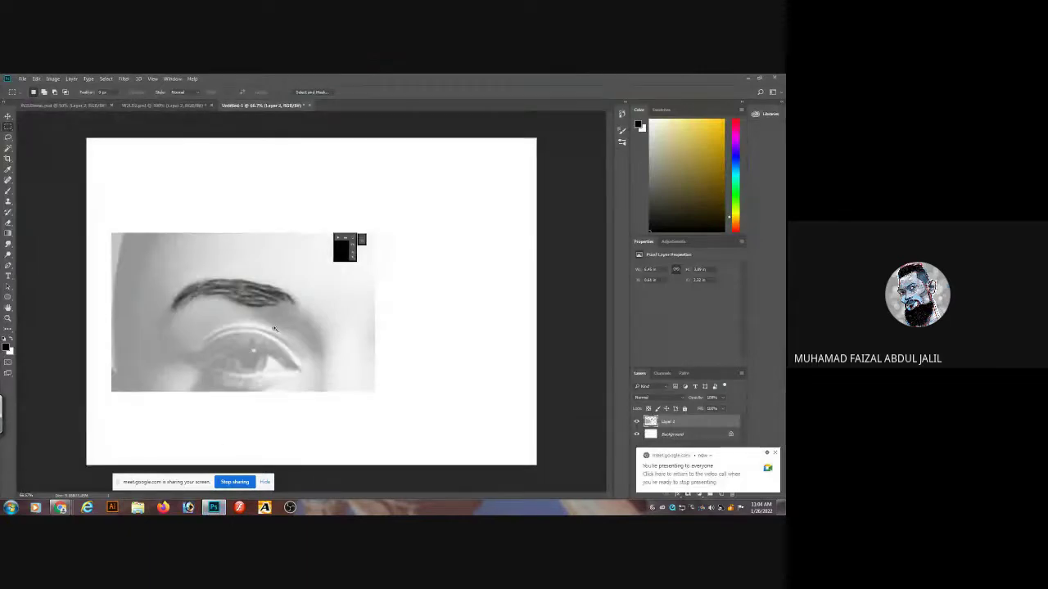
{"action": "left_click", "coordinate": [273, 330], "text": "ctrl"}
{"action": "left_click_drag", "start_coordinate": [199, 247], "coordinate": [268, 178]}
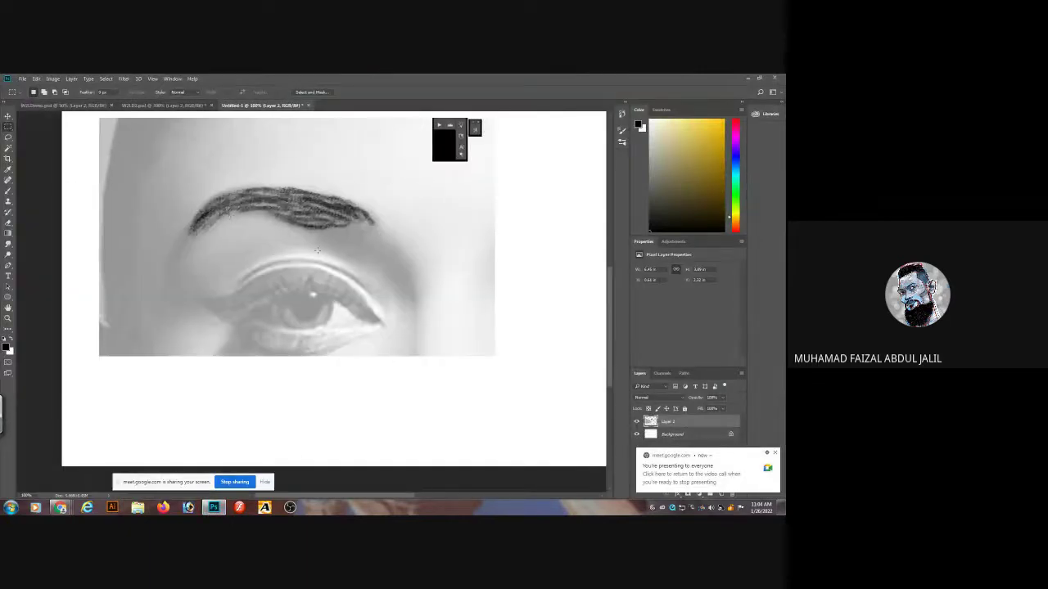
{"action": "left_click", "coordinate": [774, 453]}
{"action": "left_click", "coordinate": [720, 494]}
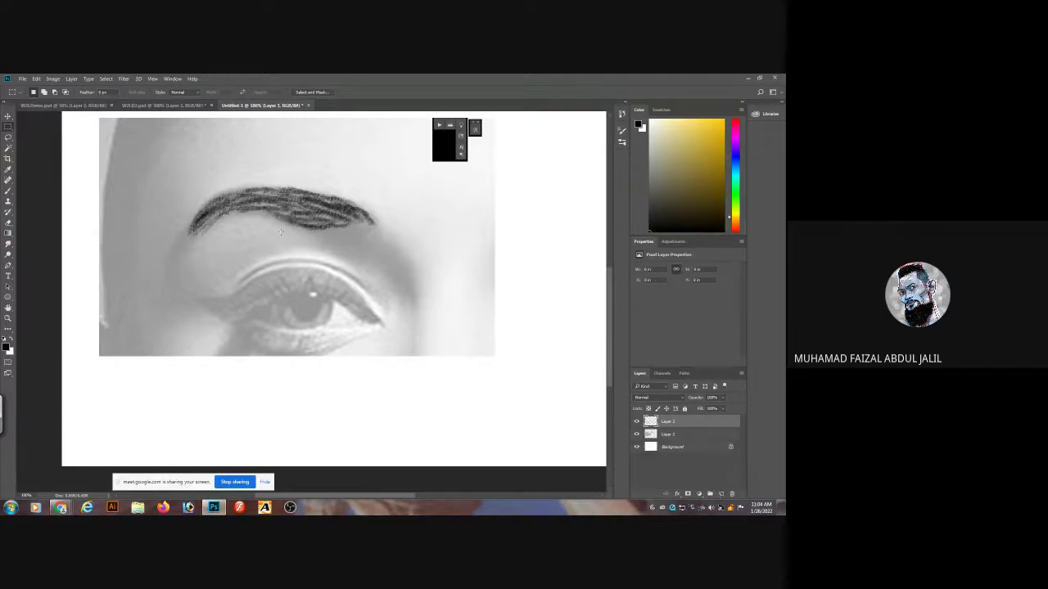
Activate the Brush tool and choose a dry media brush for sketching over the pasted eyebrow.
{"action": "key", "text": "b"}
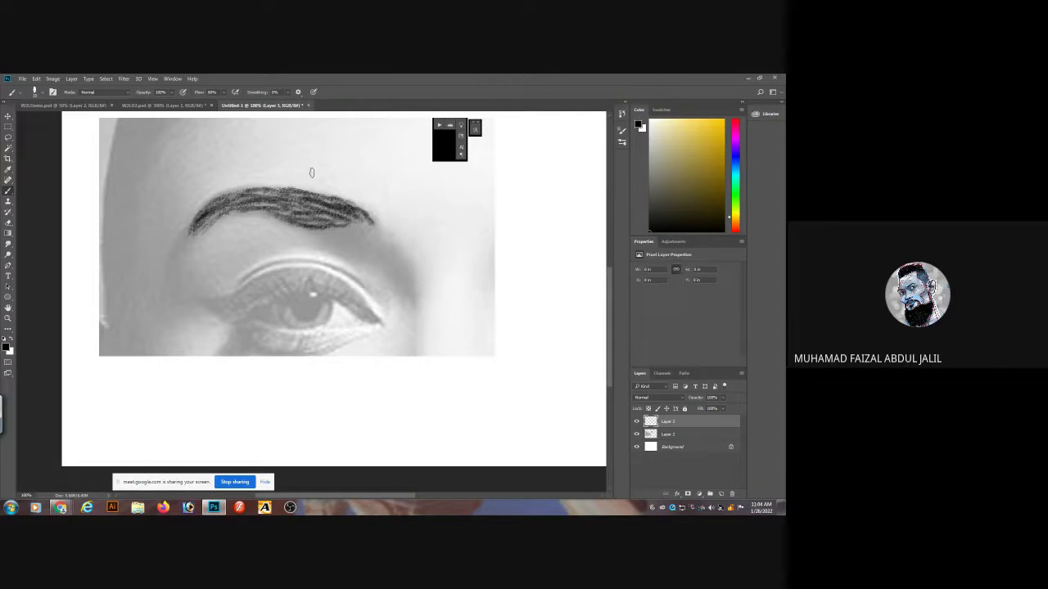
{"action": "left_click", "coordinate": [43, 94]}
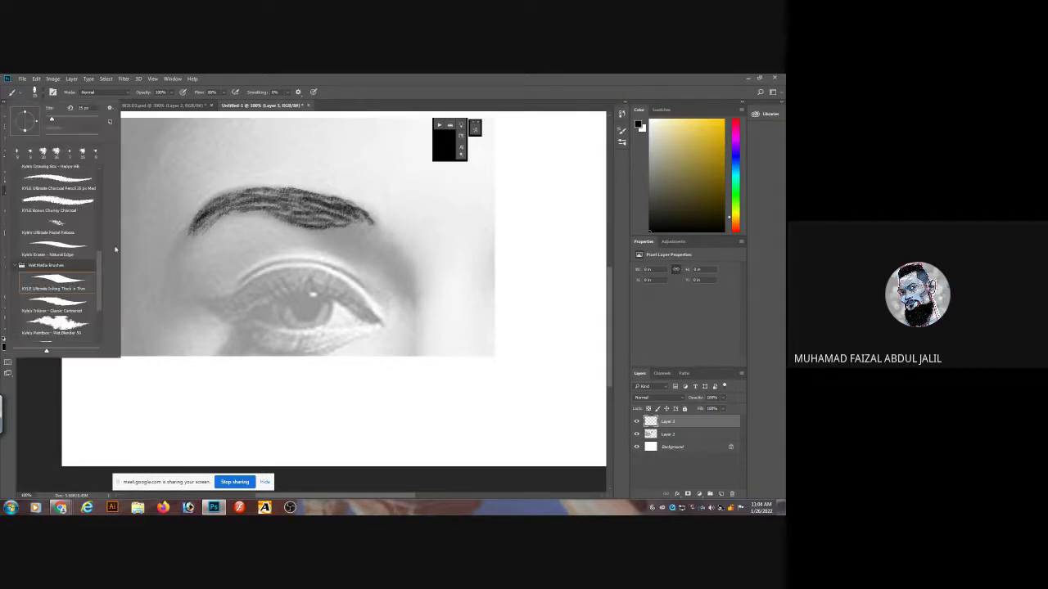
{"action": "left_click_drag", "start_coordinate": [99, 258], "coordinate": [93, 230]}
{"action": "left_click", "coordinate": [78, 212]}
{"action": "left_click", "coordinate": [369, 187], "text": "ctrl"}
{"action": "left_click", "coordinate": [355, 221], "text": "ctrl"}
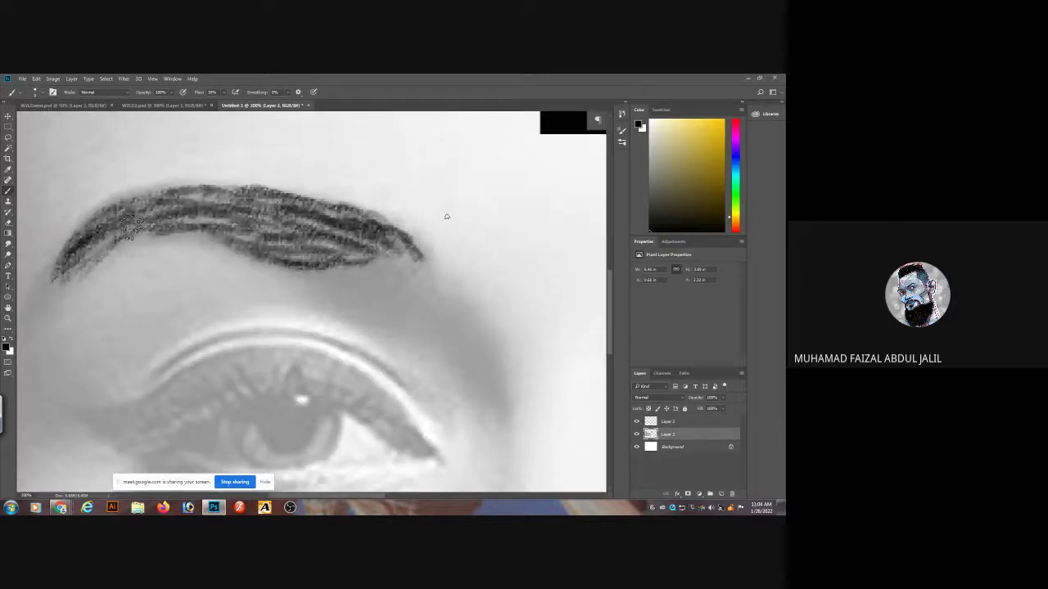
{"action": "key", "text": "ctrl+minus"}
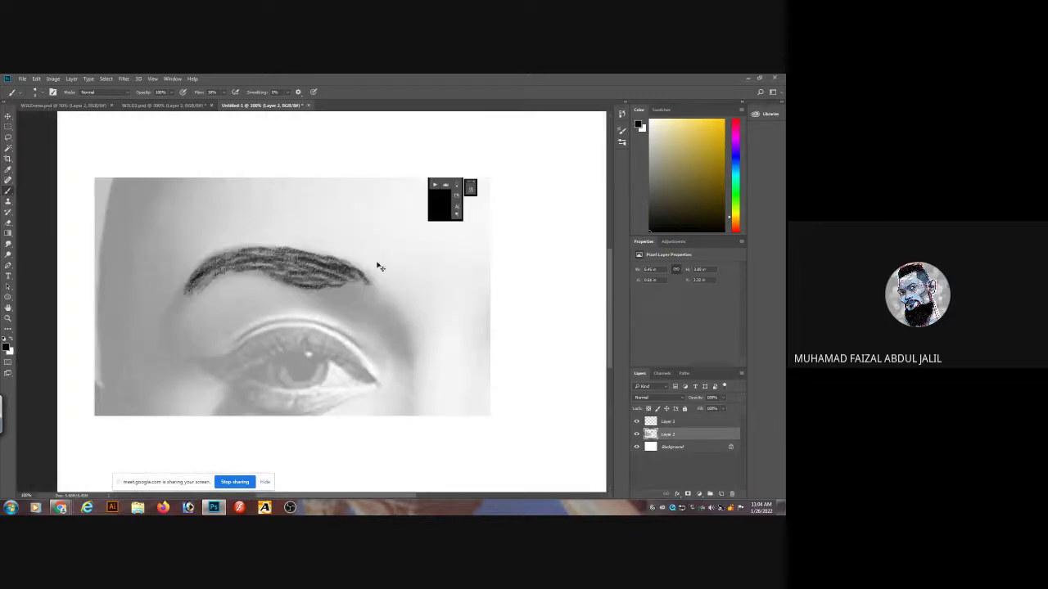
{"action": "scroll", "coordinate": [359, 295], "scroll_direction": "up", "scroll_amount": 3}
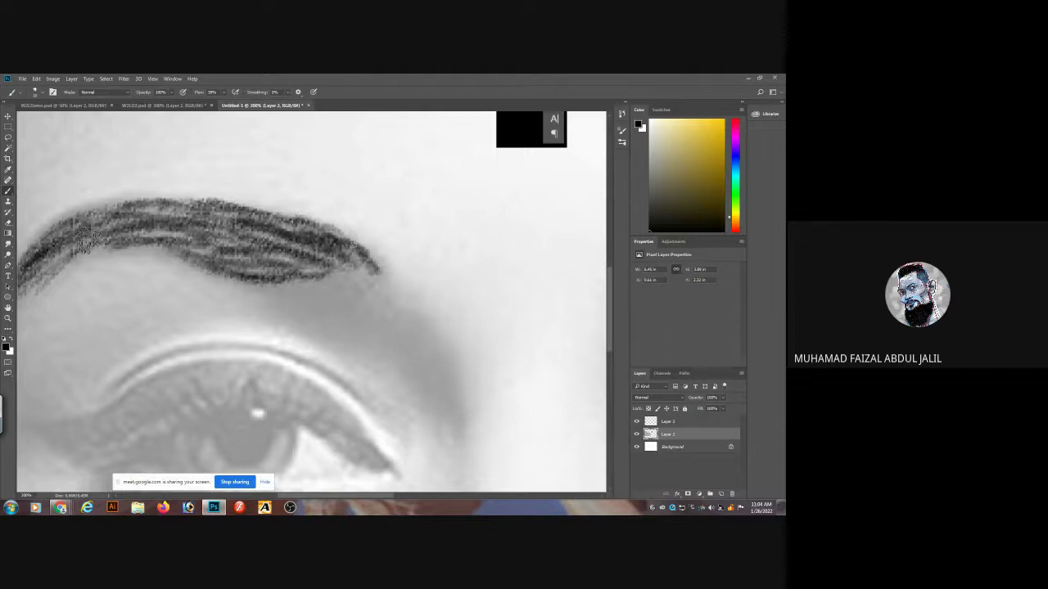
Fade the pasted eyebrow image layer to about 50% opacity and make the empty layer above it active.
{"action": "left_click", "coordinate": [669, 423]}
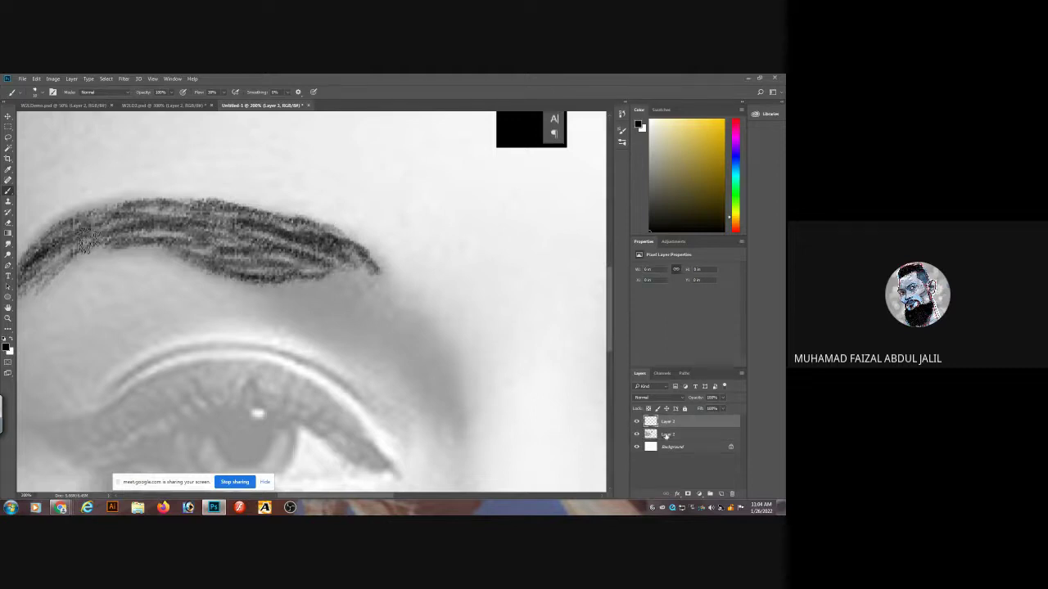
{"action": "left_click", "coordinate": [667, 434]}
{"action": "left_click", "coordinate": [723, 398]}
{"action": "left_click_drag", "start_coordinate": [724, 408], "coordinate": [703, 408]}
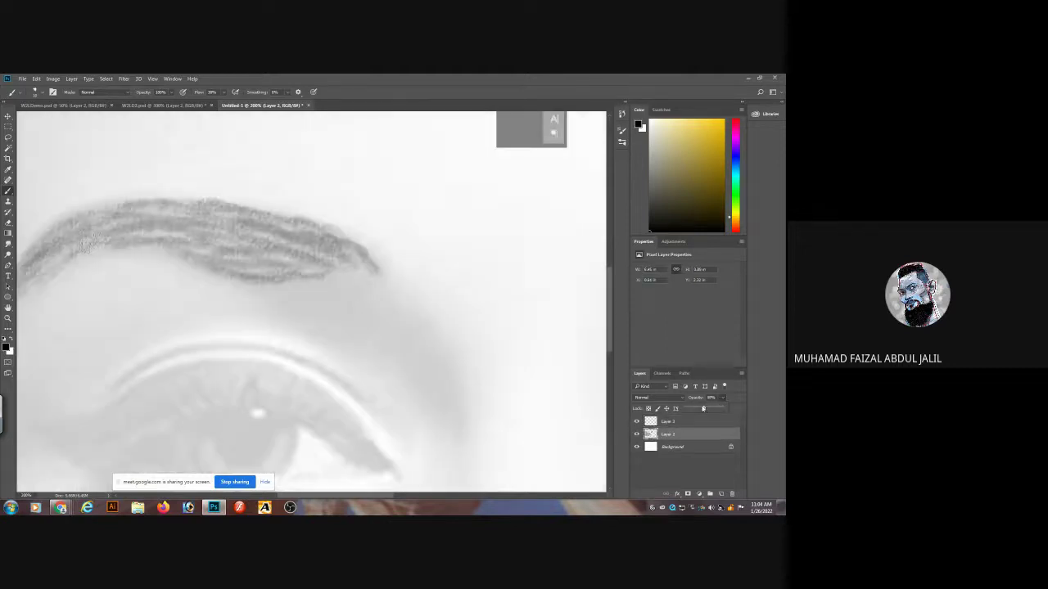
{"action": "left_click", "coordinate": [704, 420]}
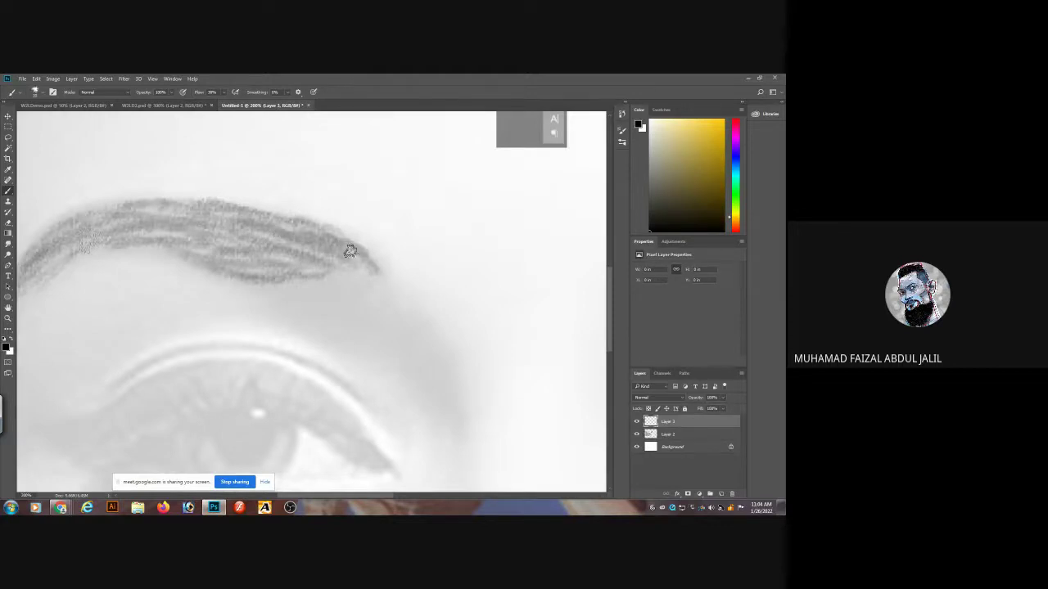
{"action": "mouse_move", "coordinate": [363, 260]}
{"action": "left_mouse_down"}
{"action": "mouse_move", "coordinate": [321, 227]}
{"action": "mouse_move", "coordinate": [274, 212]}
{"action": "left_mouse_up"}
{"action": "left_click_drag", "start_coordinate": [328, 246], "coordinate": [227, 213]}
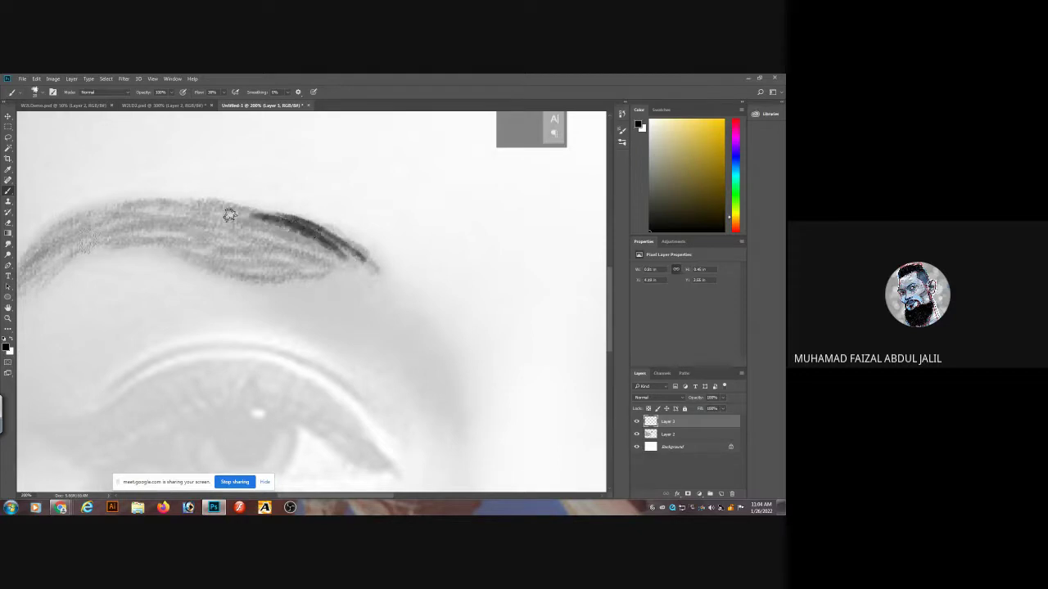
{"action": "mouse_move", "coordinate": [317, 251]}
{"action": "left_mouse_down"}
{"action": "mouse_move", "coordinate": [234, 213]}
{"action": "mouse_move", "coordinate": [178, 205]}
{"action": "left_mouse_up"}
{"action": "left_click_drag", "start_coordinate": [271, 225], "coordinate": [203, 208]}
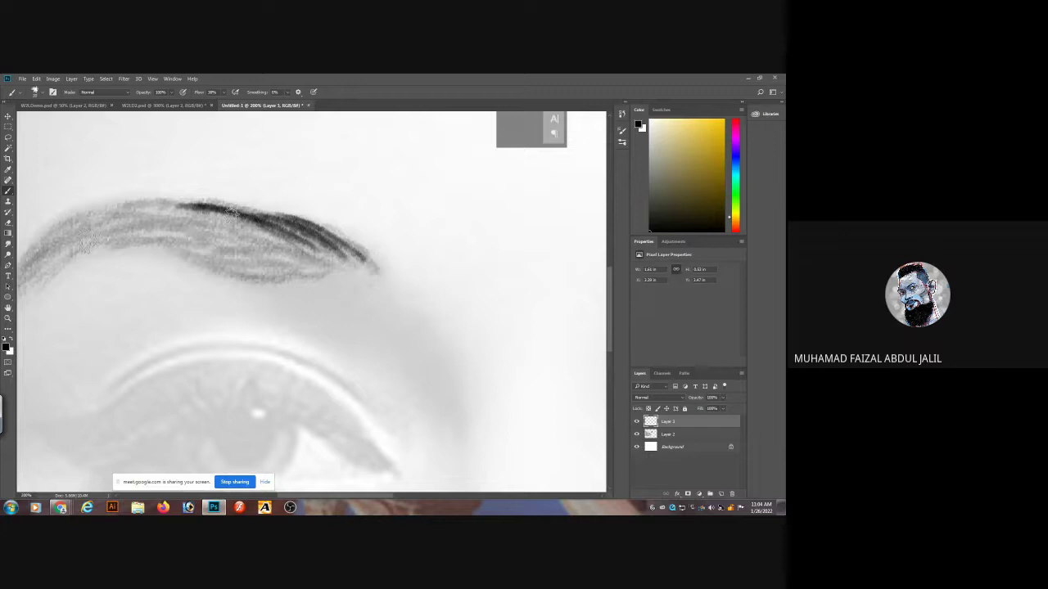
{"action": "key", "text": "ctrl+z"}
{"action": "key", "text": "ctrl+z"}
{"action": "key", "text": "ctrl+z"}
{"action": "key", "text": "ctrl+z"}
{"action": "key", "text": "ctrl+z"}
{"action": "key", "text": "ctrl+z"}
{"action": "key", "text": "ctrl+z"}
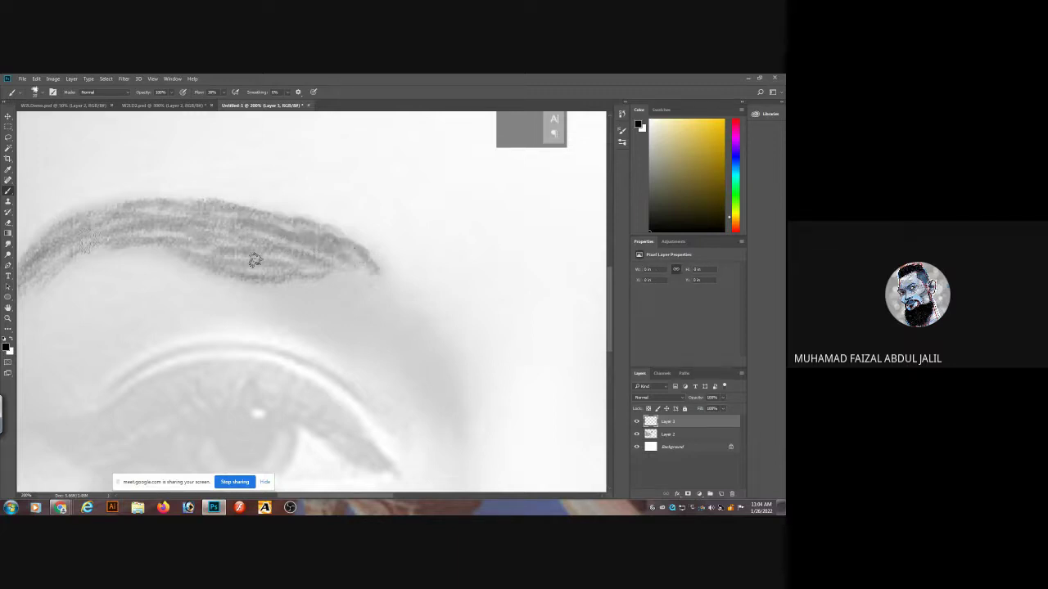
Paint short diagonal hair strokes at the inner end of the faded eyebrow.
{"action": "mouse_move", "coordinate": [348, 274]}
{"action": "left_mouse_down"}
{"action": "mouse_move", "coordinate": [273, 213]}
{"action": "mouse_move", "coordinate": [274, 227]}
{"action": "mouse_move", "coordinate": [246, 219]}
{"action": "mouse_move", "coordinate": [340, 260]}
{"action": "left_mouse_up"}
{"action": "mouse_move", "coordinate": [286, 222]}
{"action": "left_mouse_down"}
{"action": "mouse_move", "coordinate": [351, 270]}
{"action": "mouse_move", "coordinate": [370, 270]}
{"action": "left_mouse_up"}
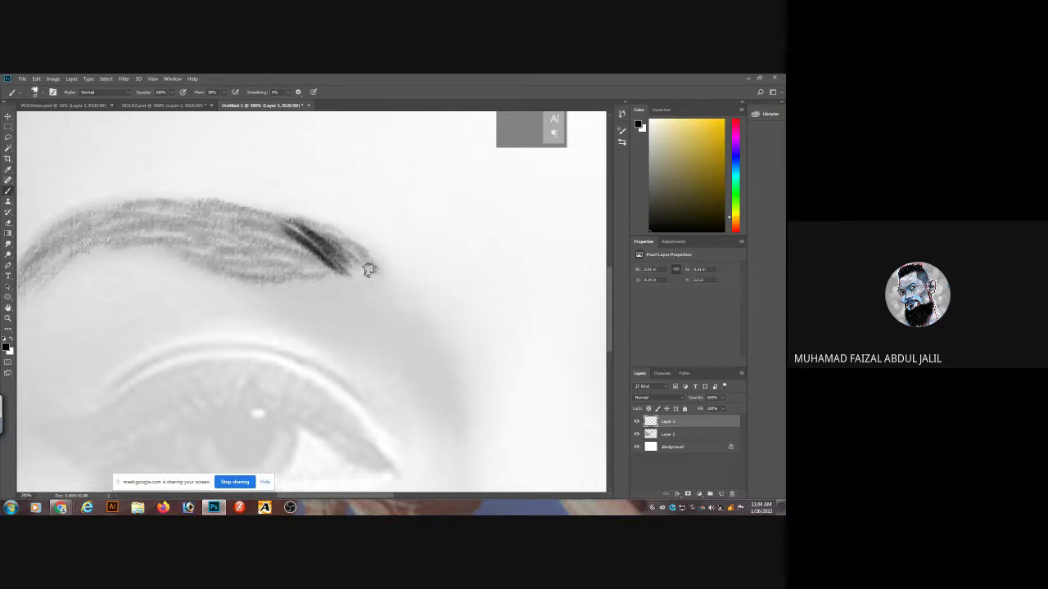
{"action": "left_click_drag", "start_coordinate": [275, 220], "coordinate": [380, 278]}
{"action": "left_click_drag", "start_coordinate": [314, 231], "coordinate": [366, 262]}
Draw a double-headed diagonal arrow above the eyebrow's inner end to show the stroke direction.
{"action": "left_click_drag", "start_coordinate": [401, 219], "coordinate": [313, 195]}
{"action": "left_click_drag", "start_coordinate": [295, 163], "coordinate": [328, 169]}
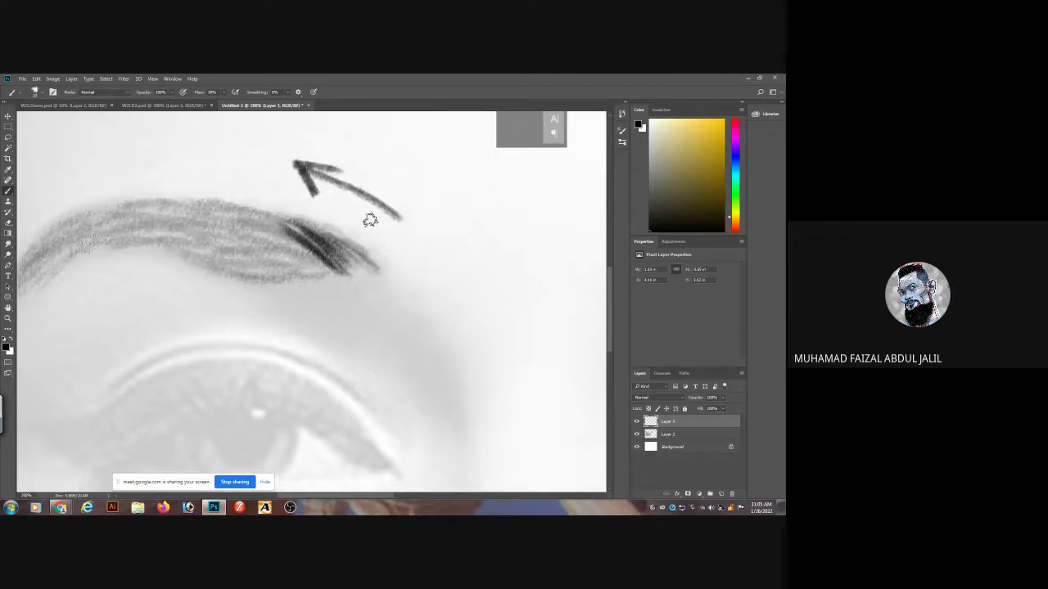
{"action": "left_click_drag", "start_coordinate": [370, 218], "coordinate": [424, 237]}
{"action": "left_click_drag", "start_coordinate": [391, 198], "coordinate": [424, 238]}
Handwrite "Press" at the arrow's upper end and "Release" at its lower end, redoing the first letter.
{"action": "left_click_drag", "start_coordinate": [358, 150], "coordinate": [360, 180]}
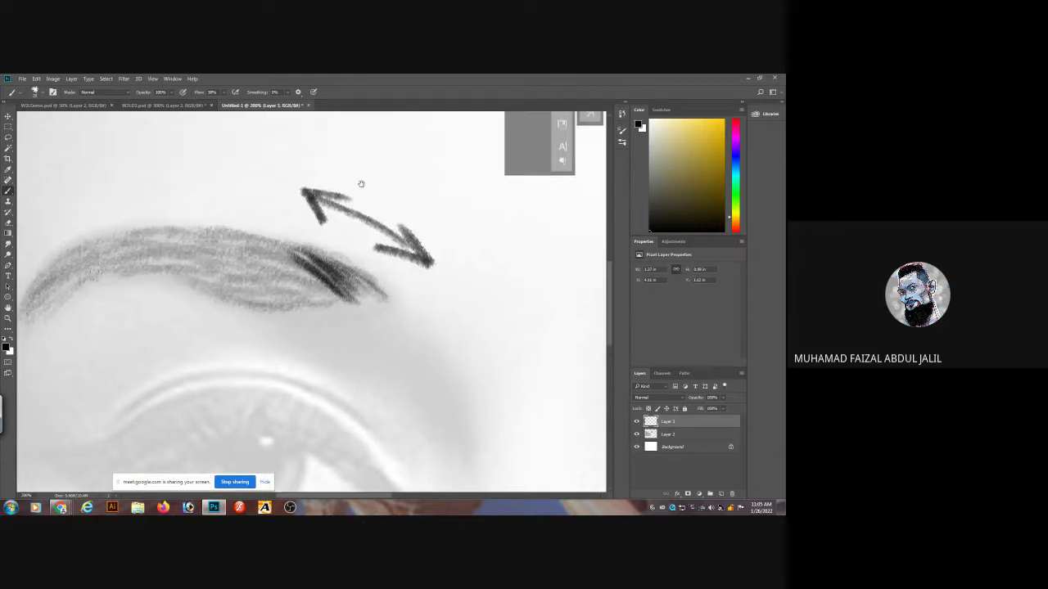
{"action": "mouse_move", "coordinate": [283, 146]}
{"action": "left_mouse_down"}
{"action": "mouse_move", "coordinate": [295, 174]}
{"action": "mouse_move", "coordinate": [286, 129]}
{"action": "left_mouse_up"}
{"action": "key", "text": "ctrl+z"}
{"action": "left_click_drag", "start_coordinate": [286, 130], "coordinate": [301, 163]}
{"action": "mouse_move", "coordinate": [446, 250]}
{"action": "left_mouse_down"}
{"action": "mouse_move", "coordinate": [473, 217]}
{"action": "mouse_move", "coordinate": [467, 244]}
{"action": "mouse_move", "coordinate": [528, 247]}
{"action": "mouse_move", "coordinate": [527, 219]}
{"action": "mouse_move", "coordinate": [544, 236]}
{"action": "mouse_move", "coordinate": [606, 241]}
{"action": "left_mouse_up"}
{"action": "mouse_move", "coordinate": [316, 164]}
{"action": "left_mouse_down"}
{"action": "mouse_move", "coordinate": [418, 136]}
{"action": "mouse_move", "coordinate": [403, 165]}
{"action": "left_mouse_up"}
Paint overlapping diagonal hair strokes through the eyebrow's middle, continuing from the dark inner end.
{"action": "left_click_drag", "start_coordinate": [266, 256], "coordinate": [326, 294]}
{"action": "mouse_move", "coordinate": [229, 236]}
{"action": "left_mouse_down"}
{"action": "mouse_move", "coordinate": [319, 296]}
{"action": "mouse_move", "coordinate": [255, 257]}
{"action": "mouse_move", "coordinate": [308, 291]}
{"action": "left_mouse_up"}
{"action": "mouse_move", "coordinate": [193, 230]}
{"action": "left_mouse_down"}
{"action": "mouse_move", "coordinate": [307, 291]}
{"action": "mouse_move", "coordinate": [295, 287]}
{"action": "left_mouse_up"}
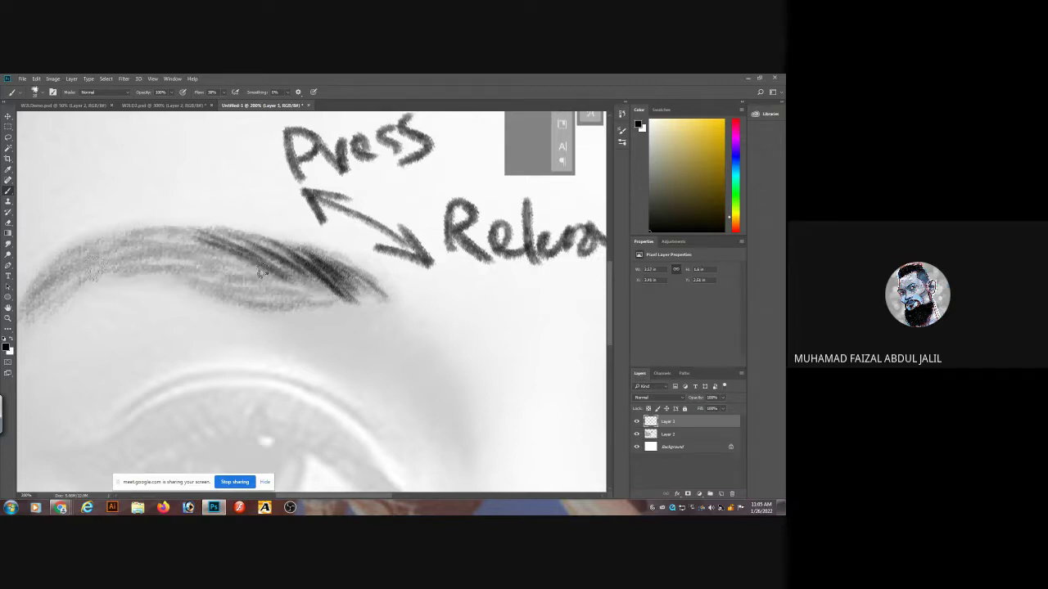
{"action": "left_click_drag", "start_coordinate": [223, 253], "coordinate": [274, 281]}
{"action": "left_click_drag", "start_coordinate": [200, 242], "coordinate": [310, 290]}
{"action": "left_click_drag", "start_coordinate": [236, 245], "coordinate": [299, 297]}
{"action": "left_click_drag", "start_coordinate": [213, 253], "coordinate": [270, 282]}
Extend the hair strokes along the upper brow toward the tail and blend them back into the inner end.
{"action": "mouse_move", "coordinate": [175, 237]}
{"action": "left_mouse_down"}
{"action": "mouse_move", "coordinate": [267, 282]}
{"action": "mouse_move", "coordinate": [169, 255]}
{"action": "mouse_move", "coordinate": [241, 278]}
{"action": "left_mouse_up"}
{"action": "left_click_drag", "start_coordinate": [150, 248], "coordinate": [207, 259]}
{"action": "left_click_drag", "start_coordinate": [120, 239], "coordinate": [229, 259]}
{"action": "mouse_move", "coordinate": [109, 251]}
{"action": "left_mouse_down"}
{"action": "mouse_move", "coordinate": [187, 254]}
{"action": "mouse_move", "coordinate": [148, 252]}
{"action": "mouse_move", "coordinate": [241, 275]}
{"action": "left_mouse_up"}
{"action": "left_click_drag", "start_coordinate": [158, 251], "coordinate": [260, 282]}
{"action": "mouse_move", "coordinate": [124, 234]}
{"action": "left_mouse_down"}
{"action": "mouse_move", "coordinate": [229, 239]}
{"action": "mouse_move", "coordinate": [282, 256]}
{"action": "left_mouse_up"}
{"action": "mouse_move", "coordinate": [215, 223]}
{"action": "left_mouse_down"}
{"action": "mouse_move", "coordinate": [287, 258]}
{"action": "mouse_move", "coordinate": [344, 304]}
{"action": "left_mouse_up"}
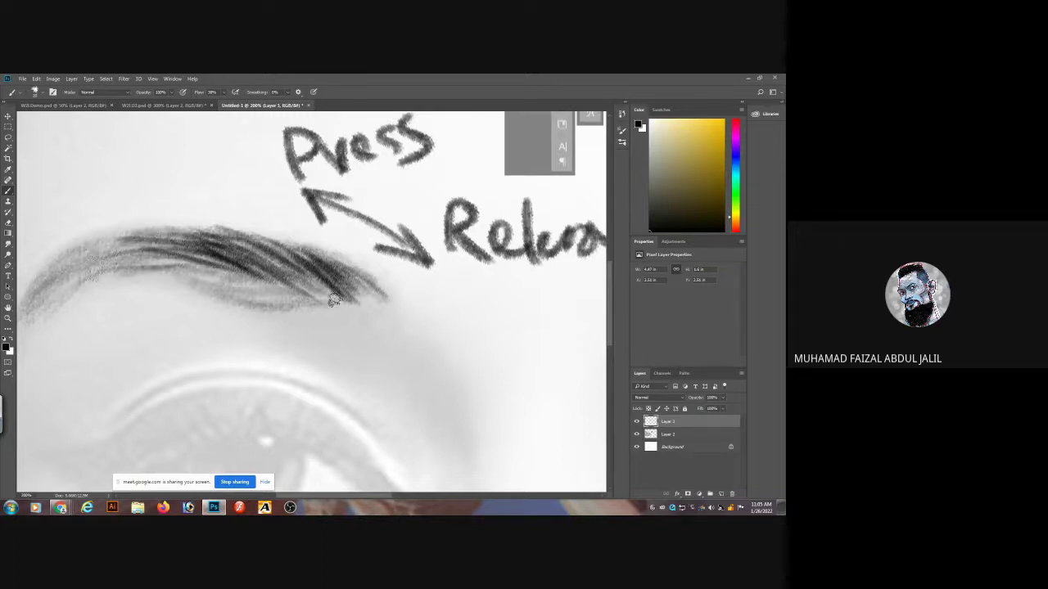
Fill the eyebrow's lower edge and middle with more hair strokes, adding a finer one with a smaller brush.
{"action": "left_click_drag", "start_coordinate": [293, 265], "coordinate": [326, 301]}
{"action": "mouse_move", "coordinate": [236, 269]}
{"action": "left_mouse_down"}
{"action": "mouse_move", "coordinate": [303, 297]}
{"action": "mouse_move", "coordinate": [270, 289]}
{"action": "left_mouse_up"}
{"action": "mouse_move", "coordinate": [206, 275]}
{"action": "left_mouse_down"}
{"action": "mouse_move", "coordinate": [302, 295]}
{"action": "mouse_move", "coordinate": [175, 259]}
{"action": "mouse_move", "coordinate": [300, 303]}
{"action": "mouse_move", "coordinate": [207, 283]}
{"action": "mouse_move", "coordinate": [291, 308]}
{"action": "mouse_move", "coordinate": [205, 264]}
{"action": "mouse_move", "coordinate": [276, 265]}
{"action": "mouse_move", "coordinate": [336, 301]}
{"action": "left_mouse_up"}
{"action": "left_click_drag", "start_coordinate": [243, 256], "coordinate": [306, 302]}
{"action": "left_click_drag", "start_coordinate": [232, 262], "coordinate": [285, 292]}
{"action": "left_click_drag", "start_coordinate": [254, 248], "coordinate": [295, 277]}
{"action": "left_click_drag", "start_coordinate": [248, 247], "coordinate": [277, 265]}
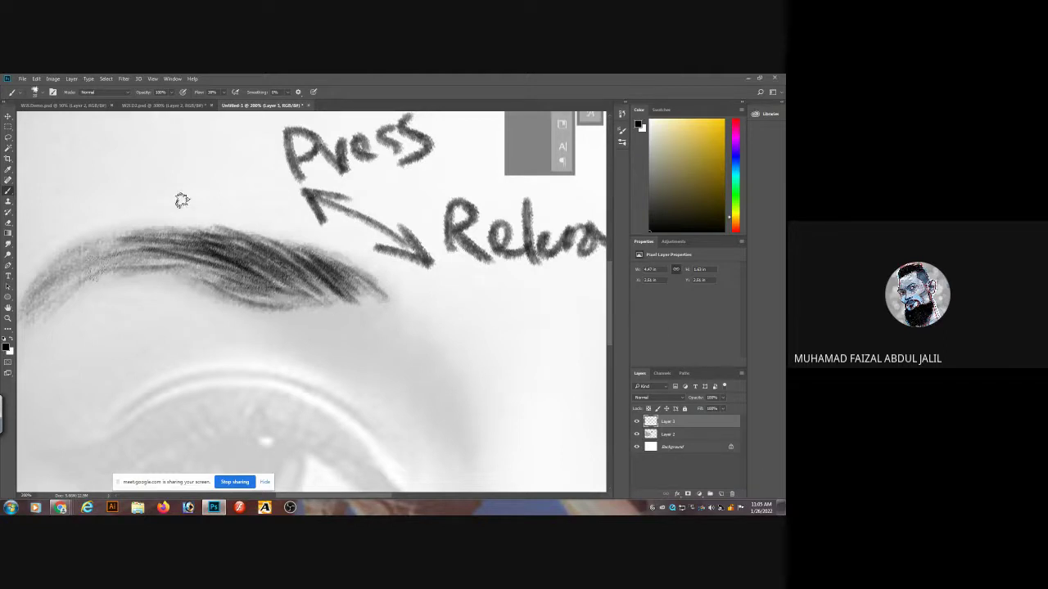
{"action": "key", "text": "["}
{"action": "mouse_move", "coordinate": [252, 245]}
{"action": "left_mouse_down"}
{"action": "mouse_move", "coordinate": [297, 278]}
{"action": "mouse_move", "coordinate": [349, 293]}
{"action": "left_mouse_up"}
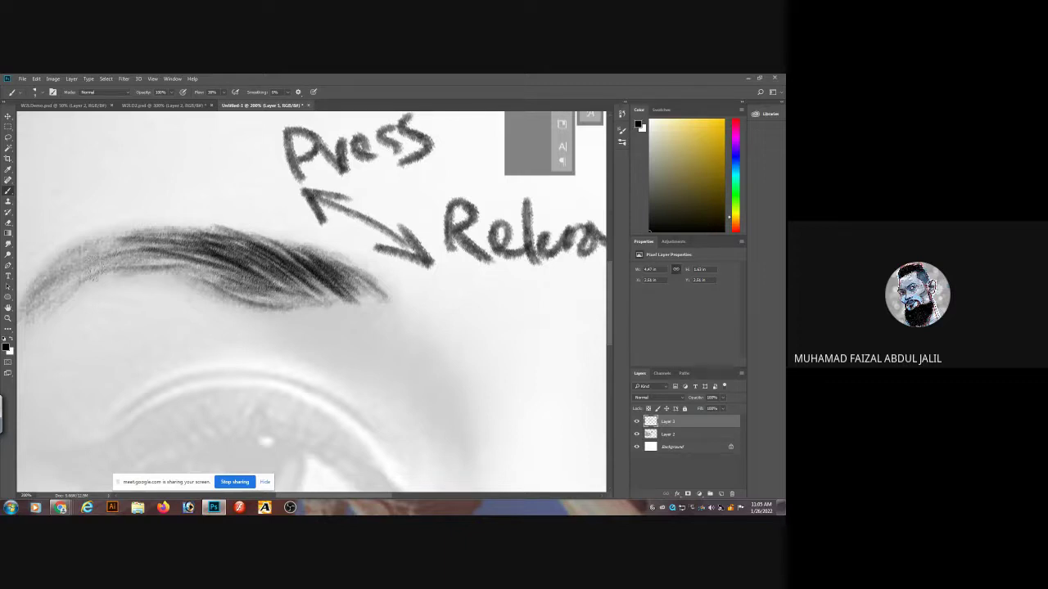
Add hair strokes to the eyebrow's inner end and middle, and carry long tapering strokes along its tail.
{"action": "left_click_drag", "start_coordinate": [331, 258], "coordinate": [379, 292]}
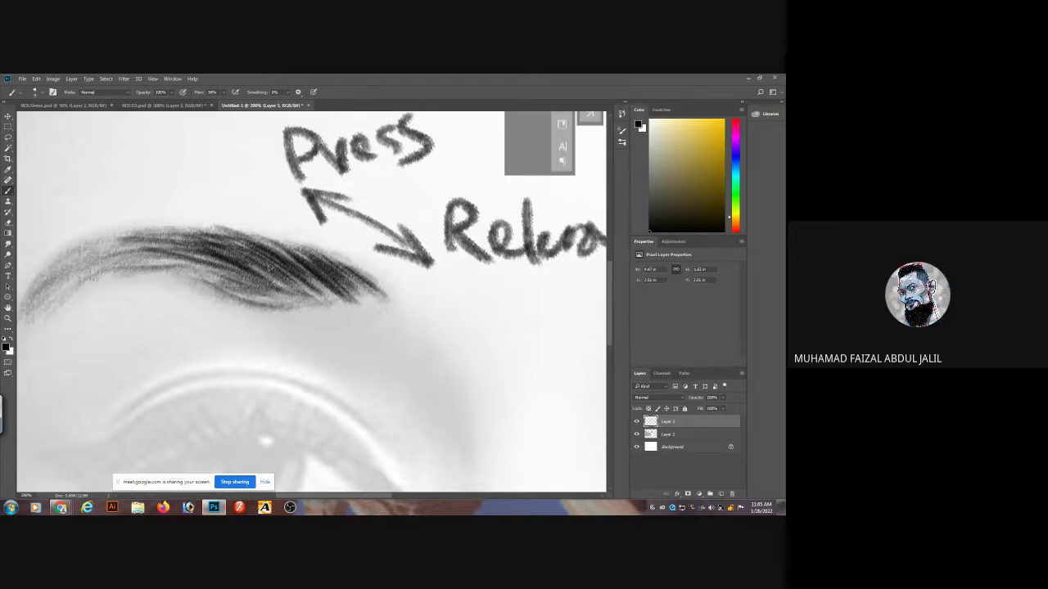
{"action": "left_click_drag", "start_coordinate": [185, 241], "coordinate": [234, 260]}
{"action": "mouse_move", "coordinate": [114, 260]}
{"action": "left_mouse_down"}
{"action": "mouse_move", "coordinate": [237, 237]}
{"action": "mouse_move", "coordinate": [266, 213]}
{"action": "mouse_move", "coordinate": [234, 221]}
{"action": "left_mouse_up"}
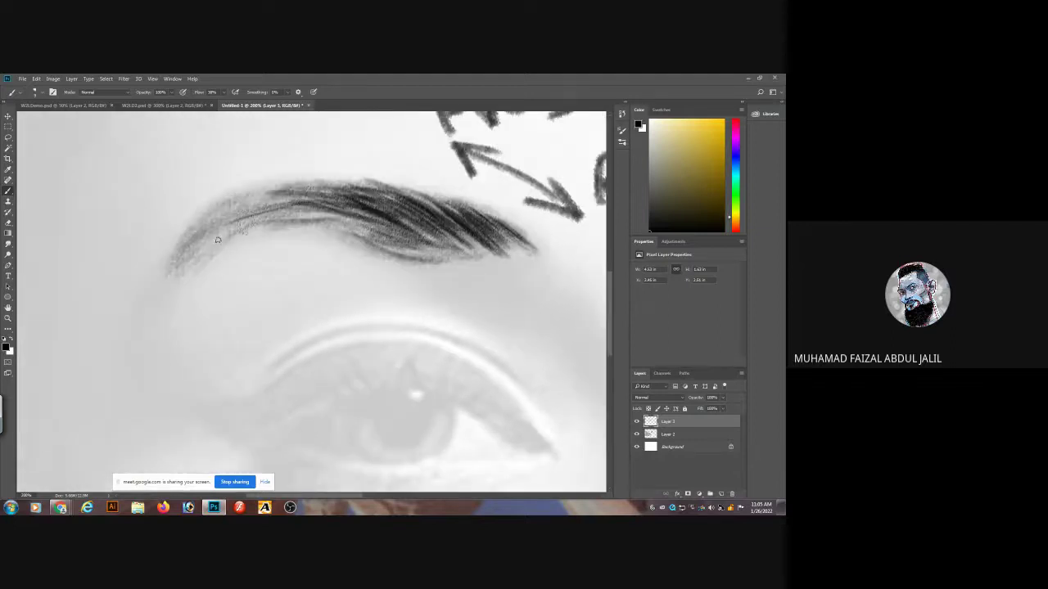
{"action": "left_click_drag", "start_coordinate": [305, 200], "coordinate": [205, 238]}
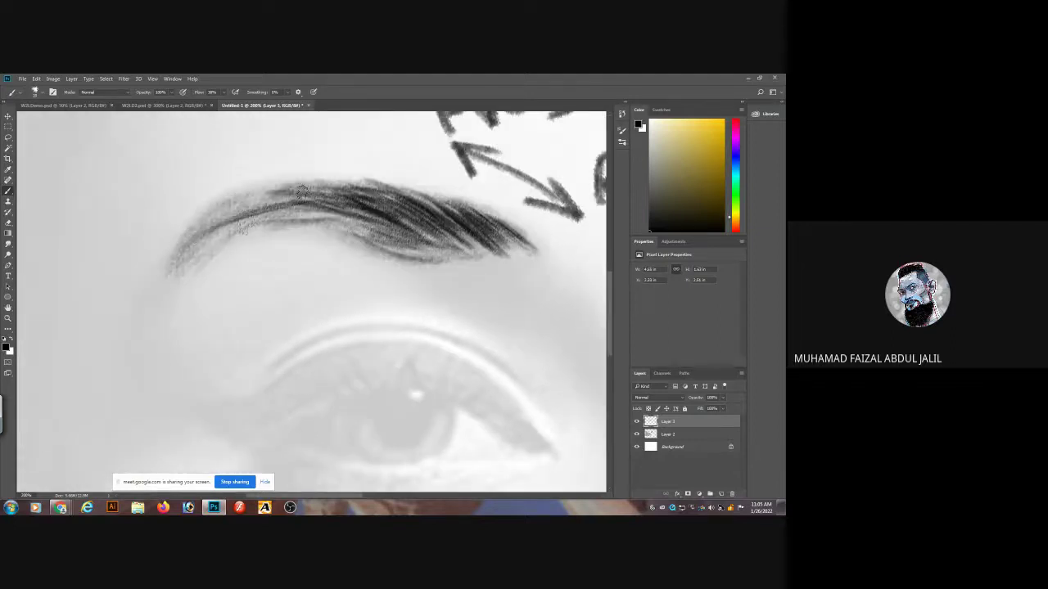
{"action": "left_click_drag", "start_coordinate": [265, 196], "coordinate": [197, 257]}
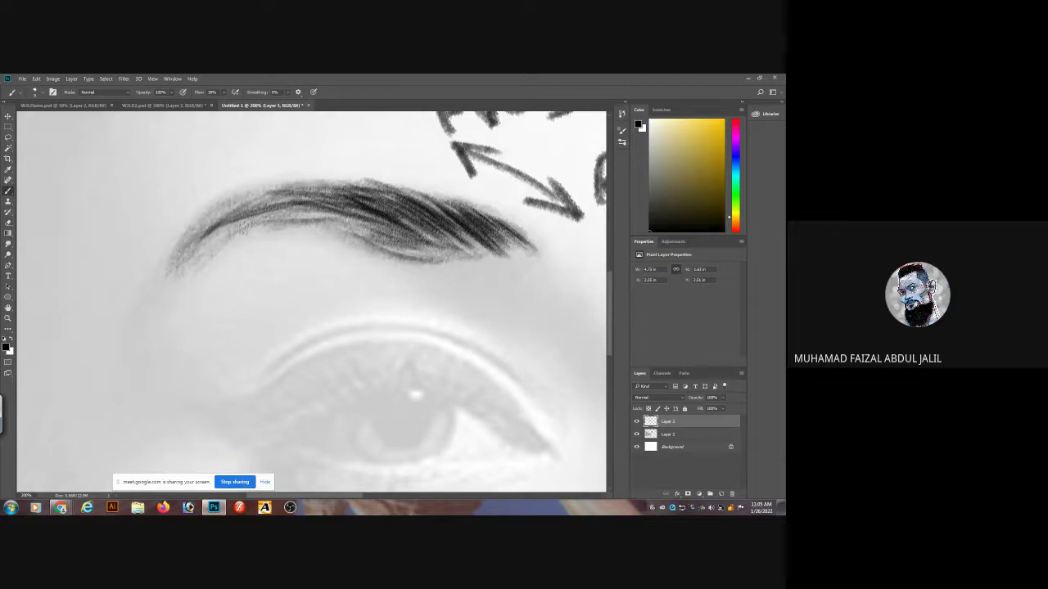
{"action": "left_click_drag", "start_coordinate": [223, 211], "coordinate": [175, 275]}
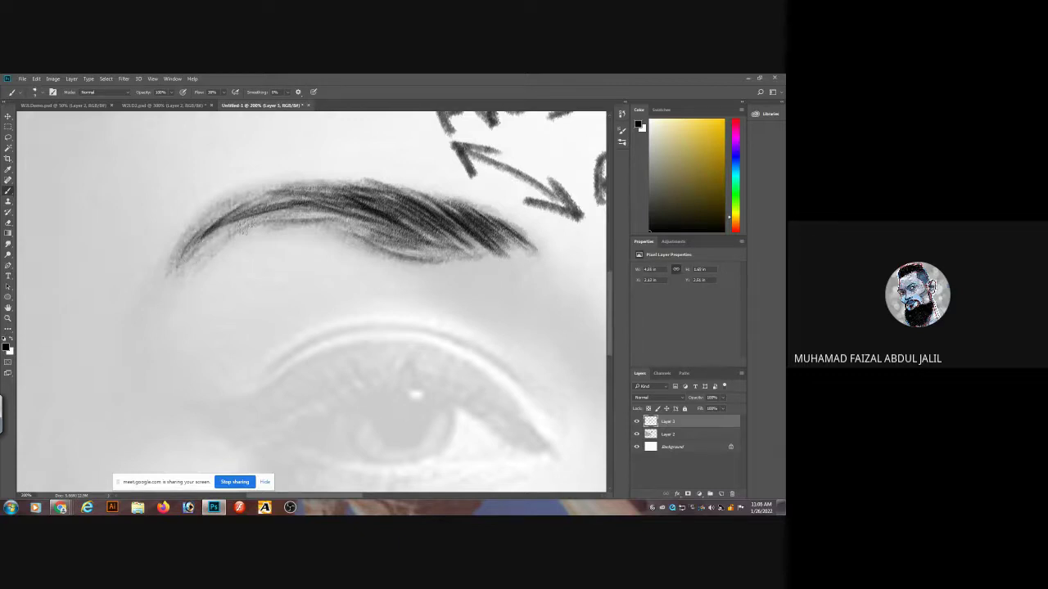
{"action": "mouse_move", "coordinate": [335, 211]}
{"action": "left_mouse_down"}
{"action": "mouse_move", "coordinate": [260, 219]}
{"action": "mouse_move", "coordinate": [172, 269]}
{"action": "left_mouse_up"}
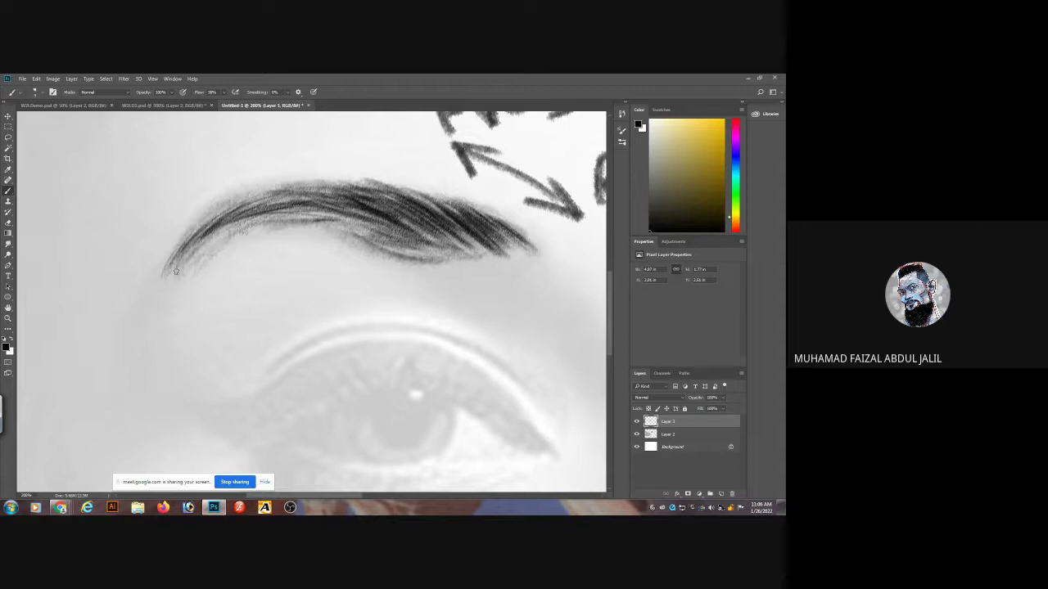
{"action": "left_click_drag", "start_coordinate": [261, 215], "coordinate": [195, 249]}
{"action": "left_click_drag", "start_coordinate": [253, 222], "coordinate": [338, 214]}
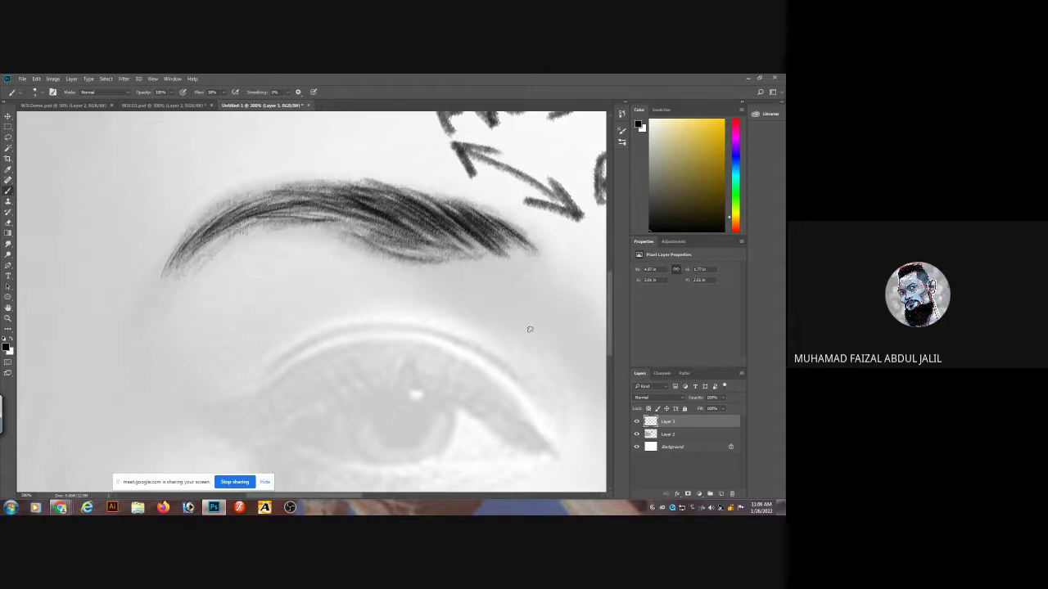
Check the eyebrow with the photo layer hidden, show the photo again and darken the tail with another hair stroke.
{"action": "left_click", "coordinate": [637, 433]}
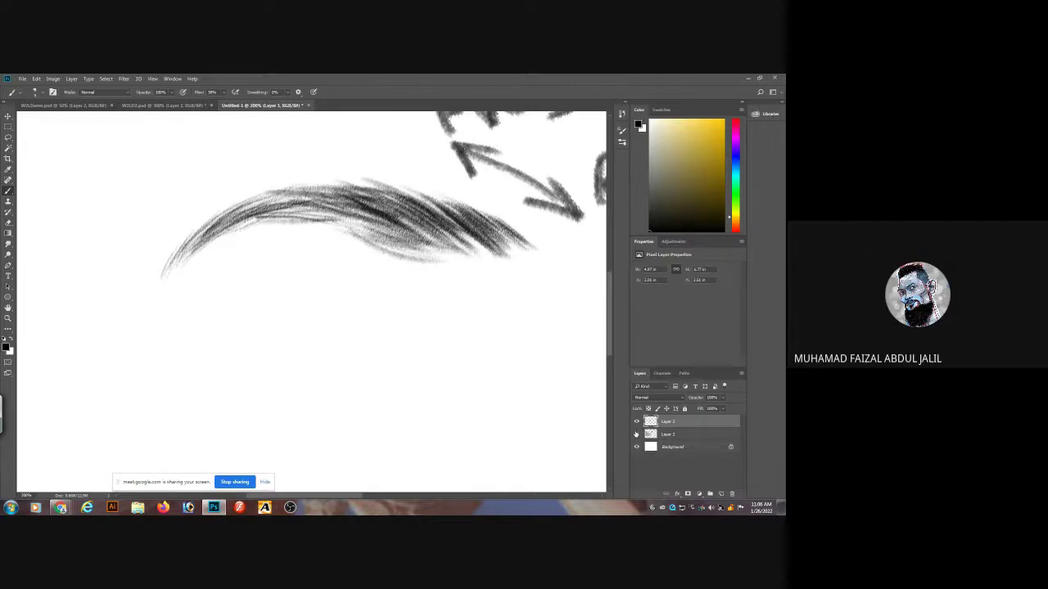
{"action": "left_click", "coordinate": [637, 434]}
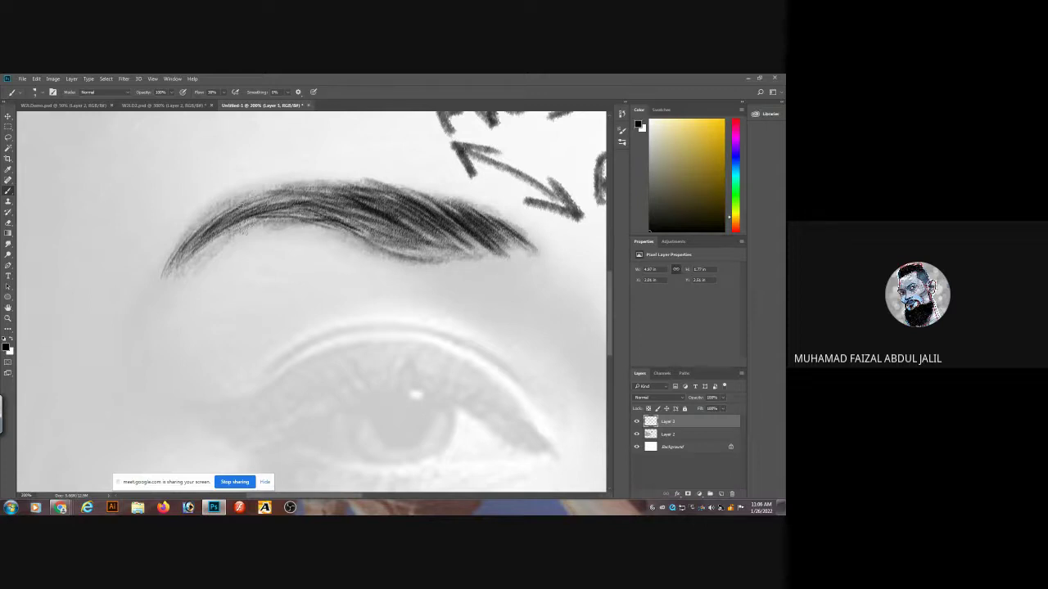
{"action": "mouse_move", "coordinate": [243, 232]}
{"action": "left_mouse_down"}
{"action": "mouse_move", "coordinate": [180, 253]}
{"action": "mouse_move", "coordinate": [160, 274]}
{"action": "left_mouse_up"}
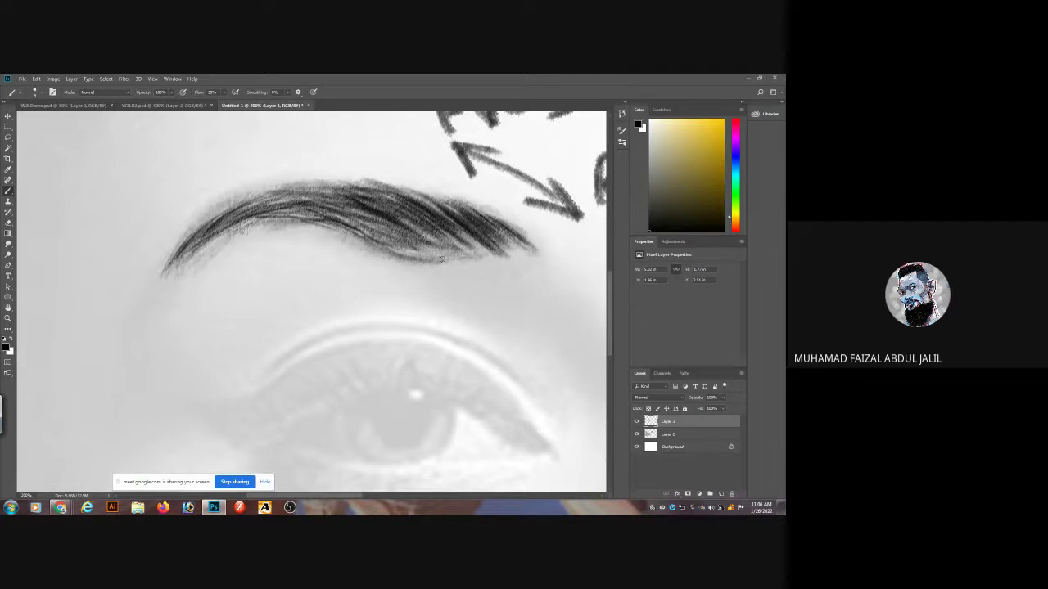
Trace the upper eyelid crease over the photo in one long curve, redoing the first attempt.
{"action": "scroll", "coordinate": [518, 350], "scroll_direction": "down", "scroll_amount": 3}
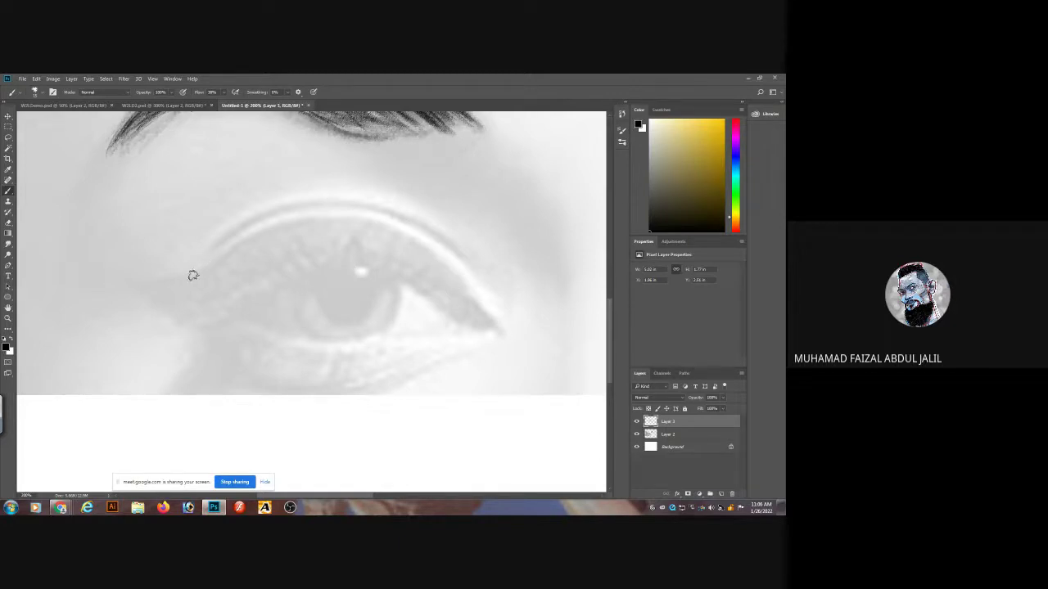
{"action": "mouse_move", "coordinate": [225, 253]}
{"action": "left_mouse_down"}
{"action": "mouse_move", "coordinate": [276, 226]}
{"action": "mouse_move", "coordinate": [350, 220]}
{"action": "left_mouse_up"}
{"action": "key", "text": "ctrl+z"}
{"action": "mouse_move", "coordinate": [195, 273]}
{"action": "left_mouse_down"}
{"action": "mouse_move", "coordinate": [287, 222]}
{"action": "mouse_move", "coordinate": [351, 218]}
{"action": "mouse_move", "coordinate": [427, 246]}
{"action": "mouse_move", "coordinate": [459, 275]}
{"action": "left_mouse_up"}
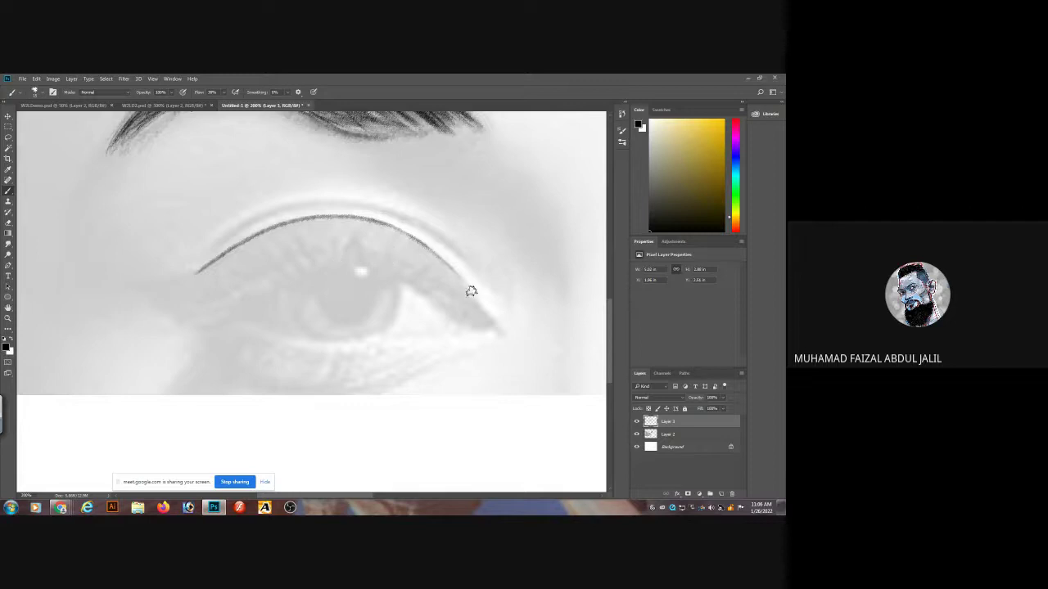
Outline the eye's upper and lower lid edges between both corners, redoing the start of the lower line.
{"action": "left_click_drag", "start_coordinate": [370, 261], "coordinate": [459, 316]}
{"action": "mouse_move", "coordinate": [374, 264]}
{"action": "left_mouse_down"}
{"action": "mouse_move", "coordinate": [300, 267]}
{"action": "mouse_move", "coordinate": [320, 264]}
{"action": "mouse_move", "coordinate": [259, 283]}
{"action": "mouse_move", "coordinate": [168, 334]}
{"action": "mouse_move", "coordinate": [256, 331]}
{"action": "mouse_move", "coordinate": [282, 345]}
{"action": "left_mouse_up"}
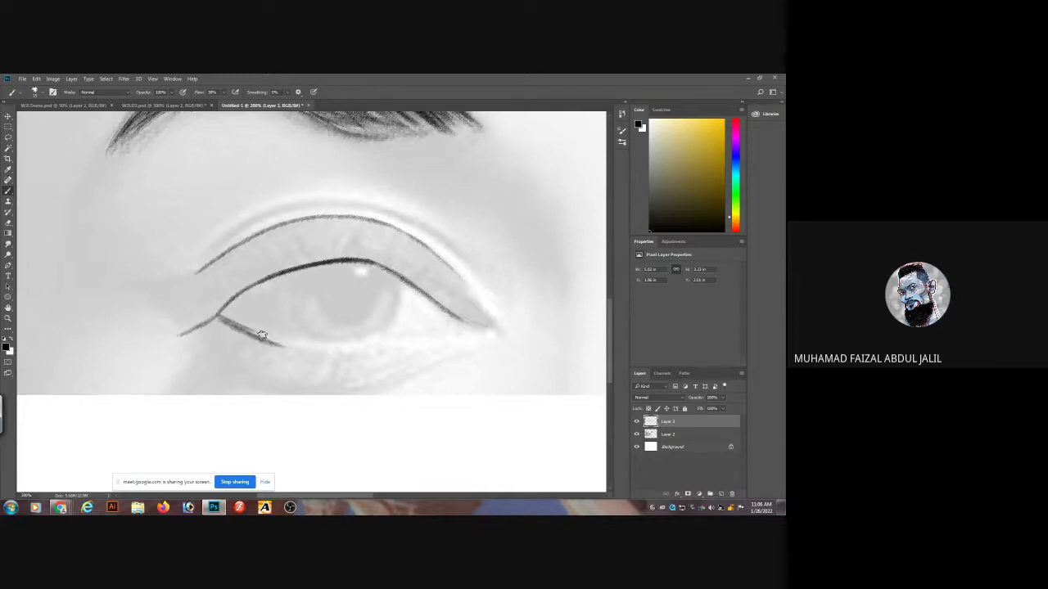
{"action": "key", "text": "ctrl+z"}
{"action": "mouse_move", "coordinate": [217, 313]}
{"action": "left_mouse_down"}
{"action": "mouse_move", "coordinate": [287, 341]}
{"action": "mouse_move", "coordinate": [382, 343]}
{"action": "left_mouse_up"}
{"action": "left_click_drag", "start_coordinate": [289, 341], "coordinate": [478, 327]}
Extend the eyelid crease toward the inner corner and mark a slanted guide line through the eye.
{"action": "left_click_drag", "start_coordinate": [471, 290], "coordinate": [501, 319]}
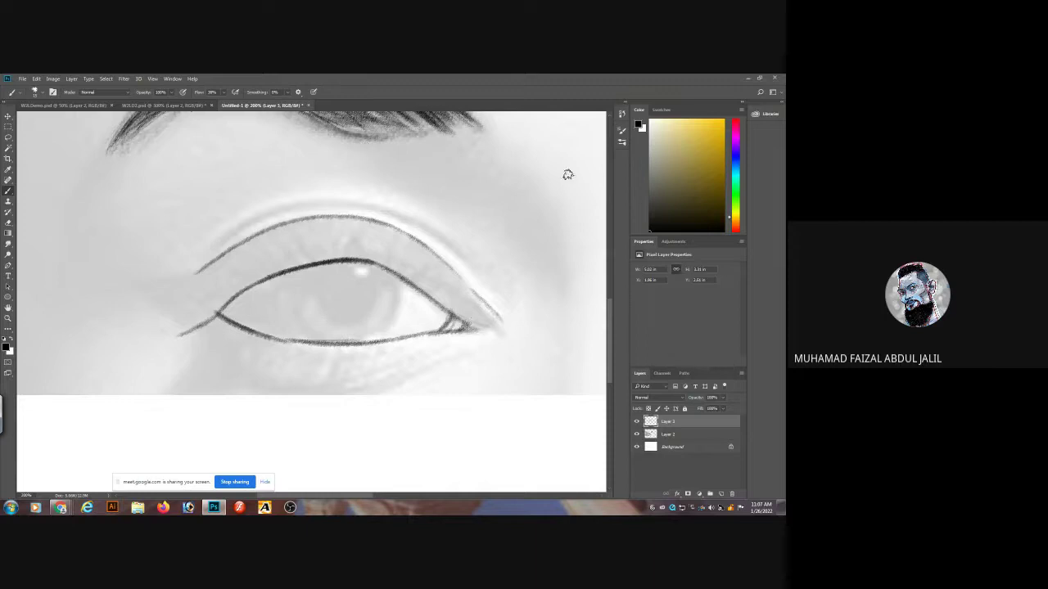
{"action": "scroll", "coordinate": [568, 174], "scroll_direction": "down", "scroll_amount": 5}
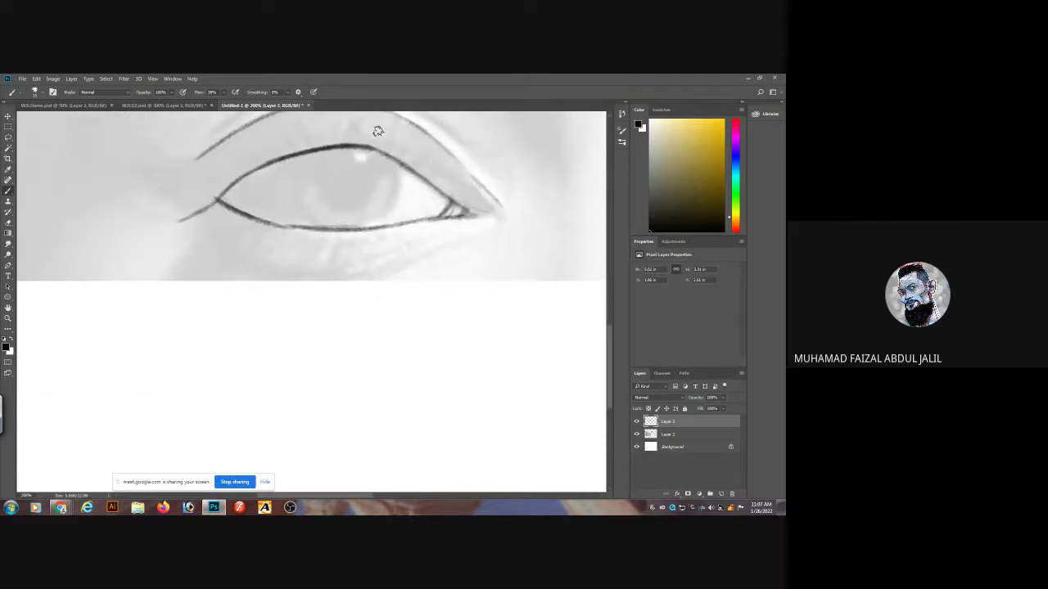
{"action": "left_click_drag", "start_coordinate": [316, 248], "coordinate": [305, 263]}
Sketch a simplified eye below the photo with a slanted dividing line, iris and pupil, undoing the last extra strokes.
{"action": "mouse_move", "coordinate": [425, 385]}
{"action": "left_mouse_down"}
{"action": "mouse_move", "coordinate": [364, 331]}
{"action": "mouse_move", "coordinate": [177, 394]}
{"action": "mouse_move", "coordinate": [411, 394]}
{"action": "left_mouse_up"}
{"action": "left_click_drag", "start_coordinate": [384, 309], "coordinate": [326, 447]}
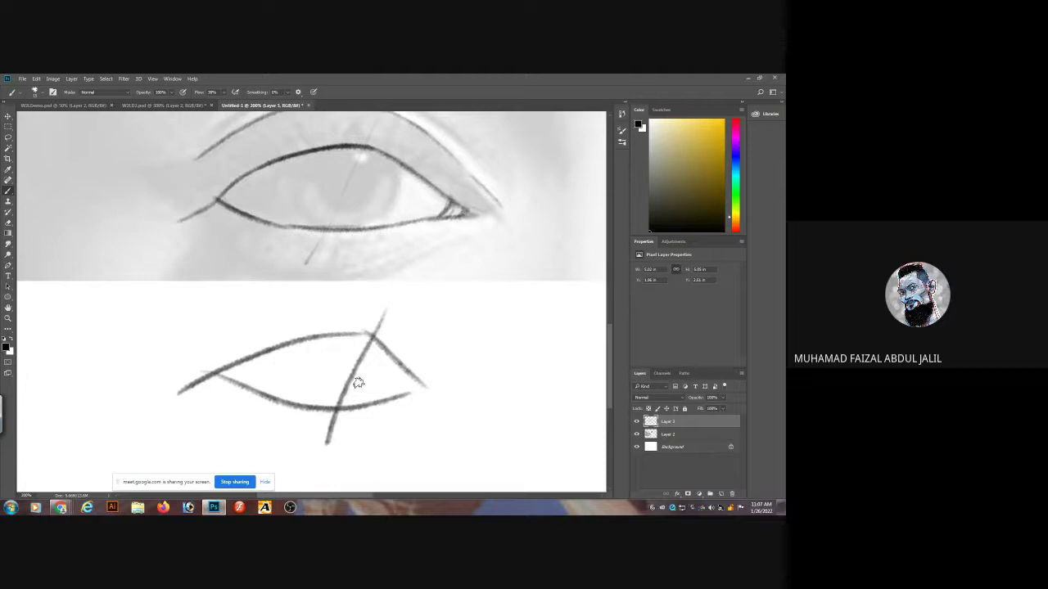
{"action": "mouse_move", "coordinate": [289, 342]}
{"action": "left_mouse_down"}
{"action": "mouse_move", "coordinate": [286, 357]}
{"action": "mouse_move", "coordinate": [348, 398]}
{"action": "mouse_move", "coordinate": [375, 344]}
{"action": "left_mouse_up"}
{"action": "mouse_move", "coordinate": [313, 368]}
{"action": "left_mouse_down"}
{"action": "mouse_move", "coordinate": [352, 347]}
{"action": "mouse_move", "coordinate": [299, 358]}
{"action": "mouse_move", "coordinate": [316, 340]}
{"action": "mouse_move", "coordinate": [307, 377]}
{"action": "mouse_move", "coordinate": [326, 356]}
{"action": "left_mouse_up"}
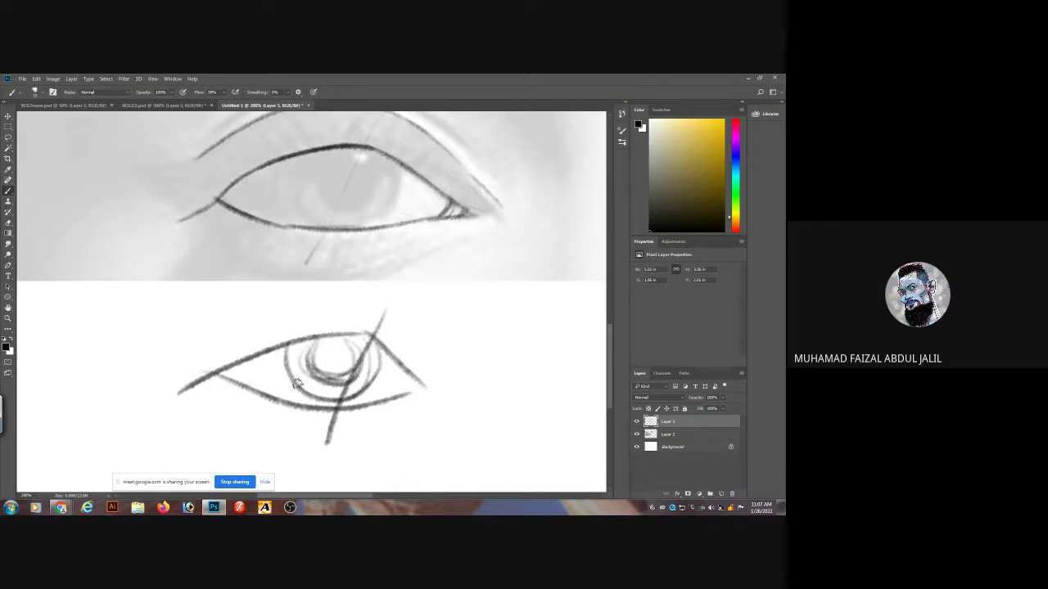
{"action": "mouse_move", "coordinate": [212, 372]}
{"action": "left_mouse_down"}
{"action": "mouse_move", "coordinate": [174, 381]}
{"action": "mouse_move", "coordinate": [172, 398]}
{"action": "left_mouse_up"}
{"action": "left_click_drag", "start_coordinate": [370, 374], "coordinate": [373, 377]}
{"action": "key", "text": "ctrl+z"}
{"action": "key", "text": "ctrl+z"}
{"action": "key", "text": "ctrl+z"}
Sketch a second eye shape above the diagram, split by a slanted line into parts numbered 1 and 2.
{"action": "mouse_move", "coordinate": [285, 262]}
{"action": "left_mouse_down"}
{"action": "mouse_move", "coordinate": [246, 336]}
{"action": "mouse_move", "coordinate": [128, 311]}
{"action": "mouse_move", "coordinate": [260, 330]}
{"action": "left_mouse_up"}
{"action": "left_click_drag", "start_coordinate": [287, 257], "coordinate": [361, 307]}
{"action": "left_click_drag", "start_coordinate": [246, 333], "coordinate": [363, 306]}
{"action": "left_click_drag", "start_coordinate": [216, 288], "coordinate": [216, 311]}
{"action": "left_click_drag", "start_coordinate": [286, 287], "coordinate": [310, 299]}
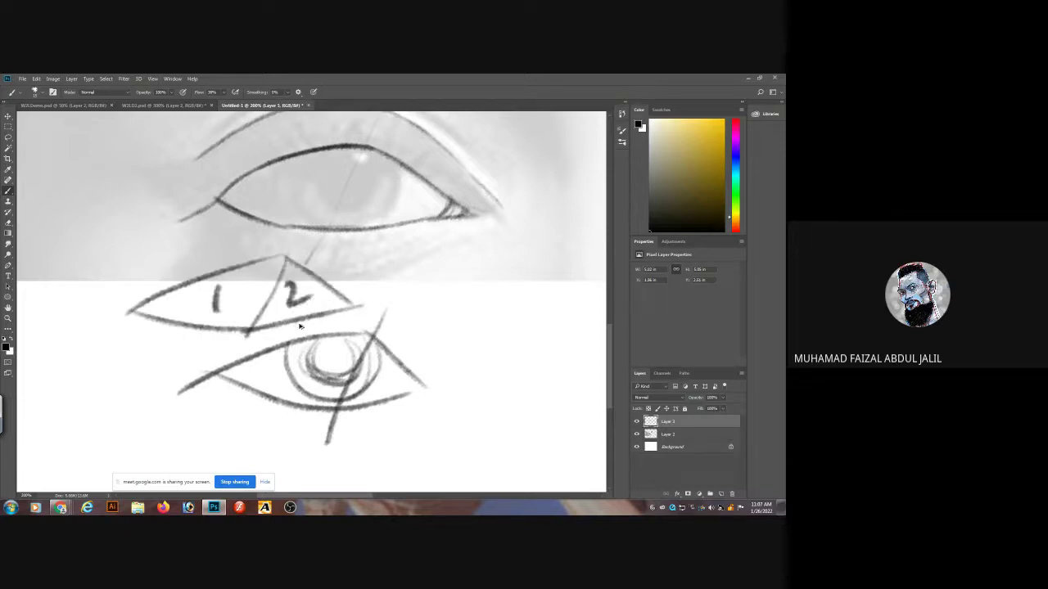
Undo both eye diagrams below the photo, keeping the traced eye and its guide line.
{"action": "key", "text": "ctrl+z"}
{"action": "key", "text": "ctrl+z"}
{"action": "key", "text": "ctrl+z"}
{"action": "key", "text": "ctrl+z"}
{"action": "key", "text": "ctrl+z"}
{"action": "key", "text": "ctrl+z"}
{"action": "key", "text": "ctrl+z"}
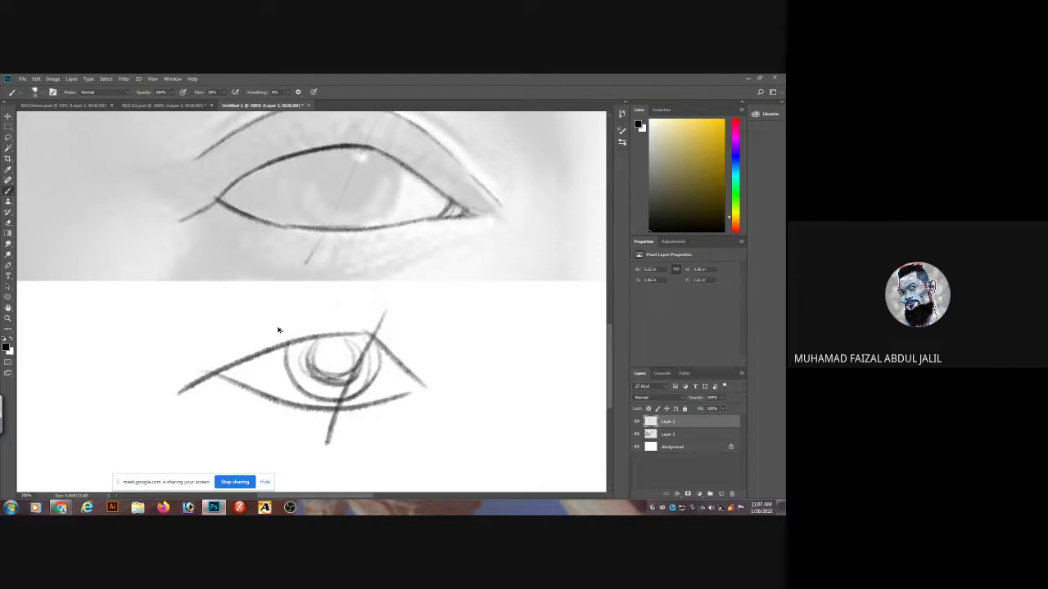
{"action": "key", "text": "ctrl+z"}
{"action": "key", "text": "ctrl+z"}
{"action": "key", "text": "ctrl+z"}
{"action": "key", "text": "ctrl+z"}
{"action": "key", "text": "ctrl+z"}
{"action": "key", "text": "ctrl+z"}
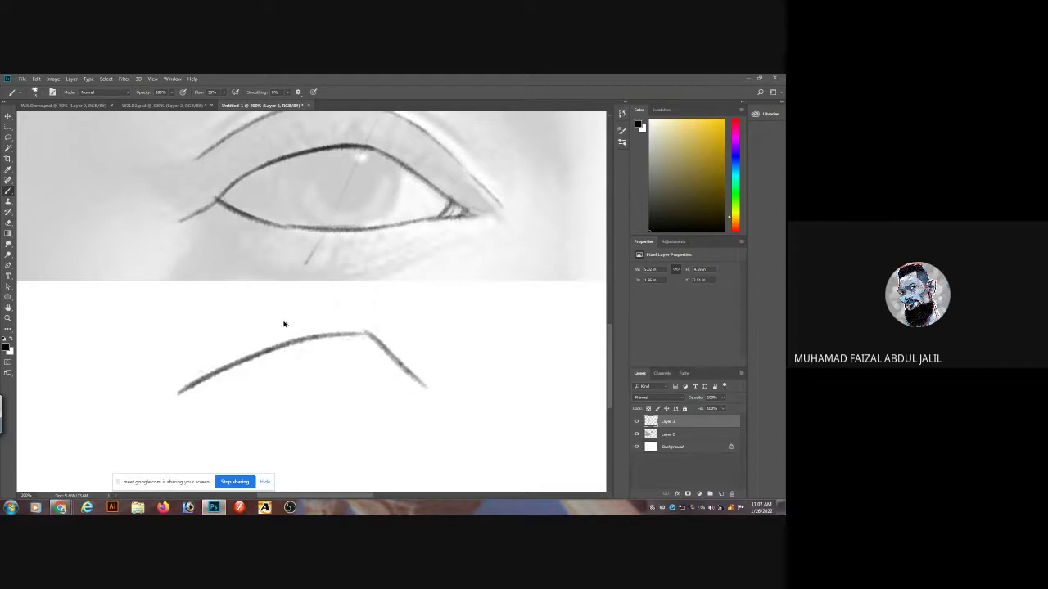
{"action": "key", "text": "ctrl+z"}
{"action": "key", "text": "ctrl+z"}
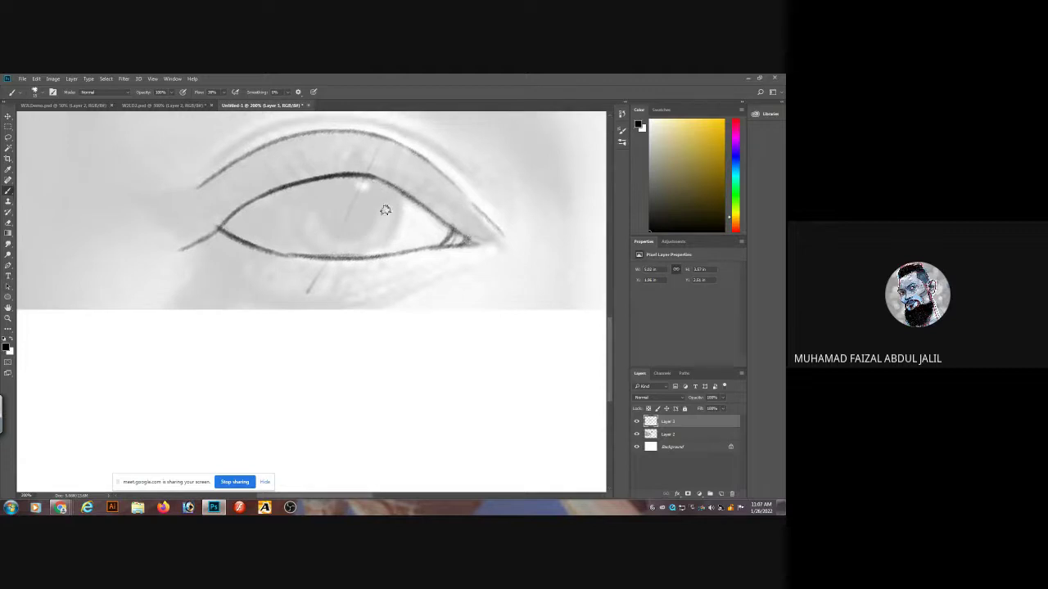
Draw the iris outline inside the traced eye with light overlapping curved strokes along both sides and the bottom.
{"action": "left_click_drag", "start_coordinate": [398, 188], "coordinate": [374, 241]}
{"action": "left_click_drag", "start_coordinate": [395, 191], "coordinate": [379, 245]}
{"action": "mouse_move", "coordinate": [310, 181]}
{"action": "left_mouse_down"}
{"action": "mouse_move", "coordinate": [306, 241]}
{"action": "mouse_move", "coordinate": [310, 185]}
{"action": "mouse_move", "coordinate": [288, 211]}
{"action": "mouse_move", "coordinate": [377, 249]}
{"action": "left_mouse_up"}
{"action": "mouse_move", "coordinate": [304, 246]}
{"action": "left_mouse_down"}
{"action": "mouse_move", "coordinate": [363, 247]}
{"action": "mouse_move", "coordinate": [384, 233]}
{"action": "left_mouse_up"}
{"action": "mouse_move", "coordinate": [376, 179]}
{"action": "left_mouse_down"}
{"action": "mouse_move", "coordinate": [317, 176]}
{"action": "mouse_move", "coordinate": [293, 197]}
{"action": "mouse_move", "coordinate": [325, 182]}
{"action": "mouse_move", "coordinate": [303, 187]}
{"action": "mouse_move", "coordinate": [316, 246]}
{"action": "left_mouse_up"}
{"action": "left_click_drag", "start_coordinate": [295, 191], "coordinate": [393, 227]}
{"action": "left_click_drag", "start_coordinate": [380, 184], "coordinate": [348, 255]}
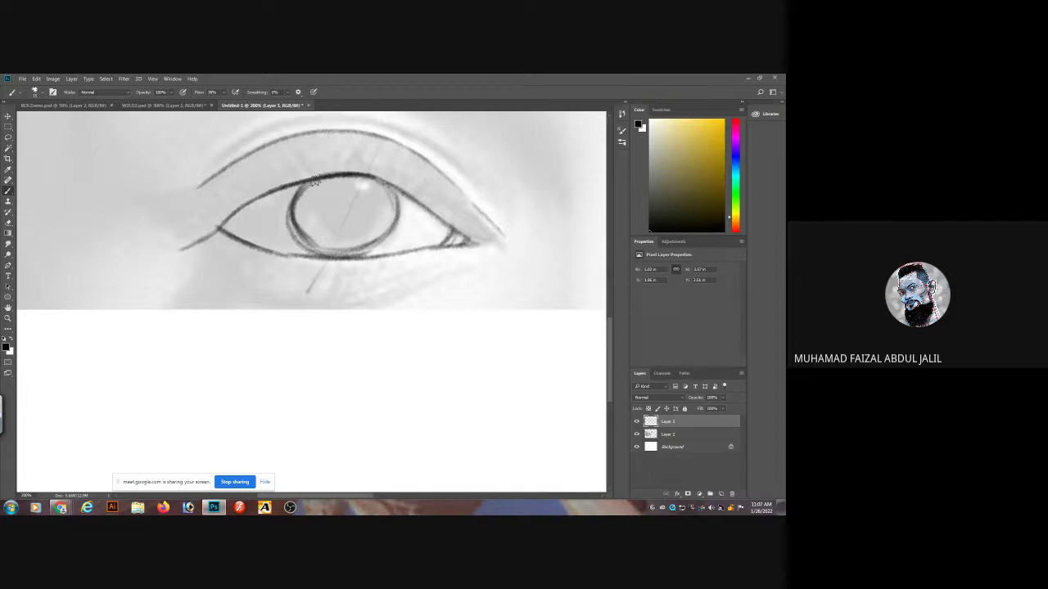
Complete the iris circle's top arc past the upper lid edge and draw the pupil circle inside it.
{"action": "mouse_move", "coordinate": [325, 175]}
{"action": "left_mouse_down"}
{"action": "mouse_move", "coordinate": [371, 172]}
{"action": "mouse_move", "coordinate": [393, 207]}
{"action": "mouse_move", "coordinate": [371, 172]}
{"action": "mouse_move", "coordinate": [328, 172]}
{"action": "left_mouse_up"}
{"action": "left_click_drag", "start_coordinate": [387, 187], "coordinate": [302, 184]}
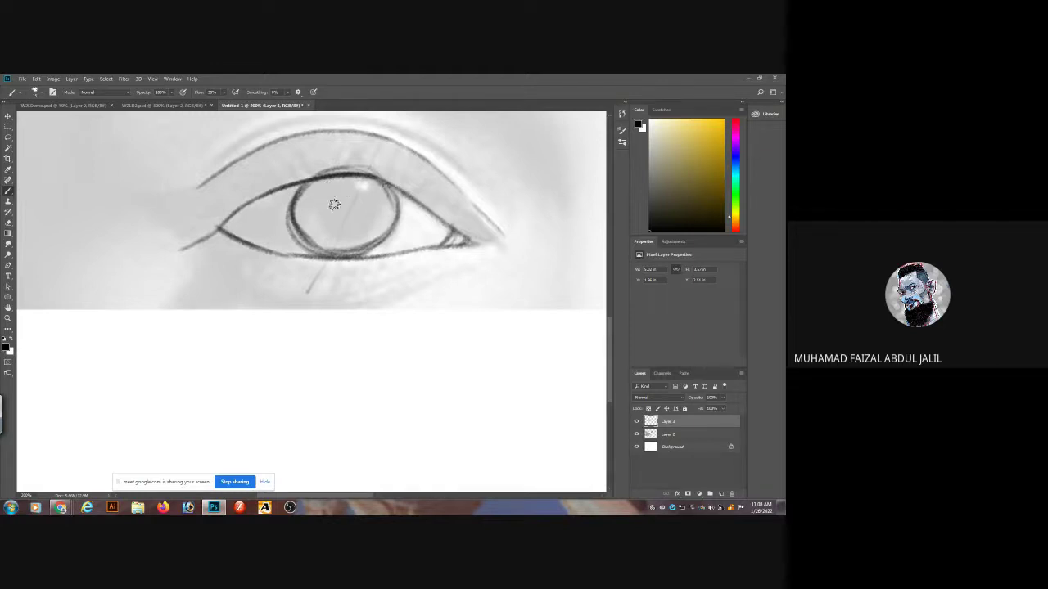
{"action": "mouse_move", "coordinate": [325, 192]}
{"action": "left_mouse_down"}
{"action": "mouse_move", "coordinate": [331, 226]}
{"action": "mouse_move", "coordinate": [334, 188]}
{"action": "mouse_move", "coordinate": [359, 230]}
{"action": "mouse_move", "coordinate": [319, 198]}
{"action": "mouse_move", "coordinate": [323, 226]}
{"action": "mouse_move", "coordinate": [342, 187]}
{"action": "mouse_move", "coordinate": [363, 229]}
{"action": "mouse_move", "coordinate": [362, 193]}
{"action": "mouse_move", "coordinate": [328, 230]}
{"action": "mouse_move", "coordinate": [343, 181]}
{"action": "mouse_move", "coordinate": [367, 226]}
{"action": "mouse_move", "coordinate": [314, 212]}
{"action": "left_mouse_up"}
Sketch a practice circle with overlapping strokes in the blank area below the photo, undoing the stray lines.
{"action": "scroll", "coordinate": [398, 297], "scroll_direction": "down", "scroll_amount": 3}
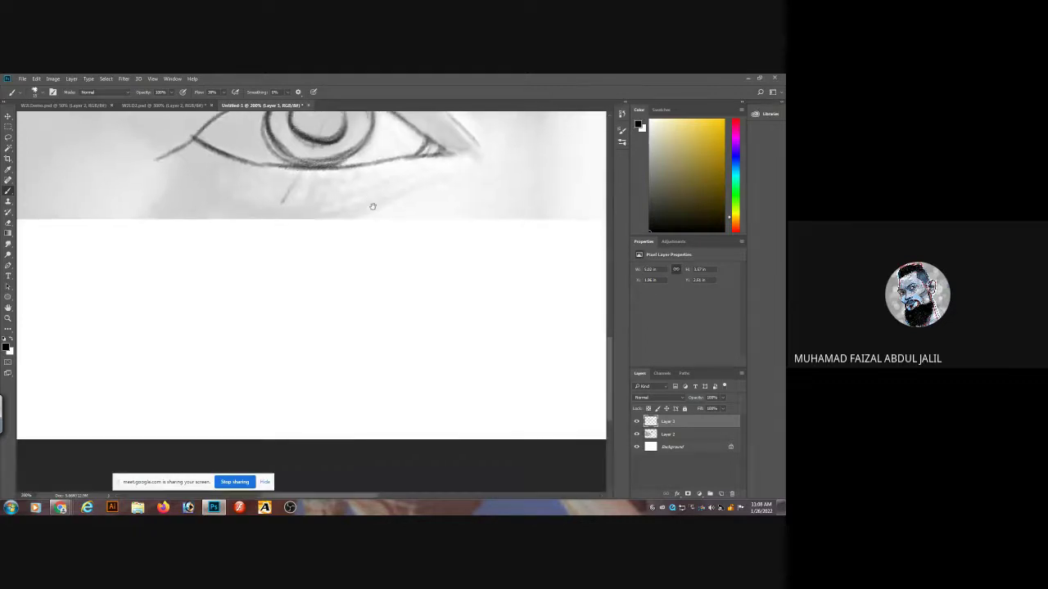
{"action": "mouse_move", "coordinate": [340, 268]}
{"action": "left_mouse_down"}
{"action": "mouse_move", "coordinate": [317, 311]}
{"action": "mouse_move", "coordinate": [376, 300]}
{"action": "mouse_move", "coordinate": [349, 261]}
{"action": "mouse_move", "coordinate": [315, 282]}
{"action": "mouse_move", "coordinate": [359, 308]}
{"action": "mouse_move", "coordinate": [310, 280]}
{"action": "mouse_move", "coordinate": [338, 316]}
{"action": "mouse_move", "coordinate": [337, 260]}
{"action": "mouse_move", "coordinate": [371, 310]}
{"action": "mouse_move", "coordinate": [307, 282]}
{"action": "mouse_move", "coordinate": [322, 315]}
{"action": "mouse_move", "coordinate": [336, 260]}
{"action": "mouse_move", "coordinate": [369, 307]}
{"action": "mouse_move", "coordinate": [309, 279]}
{"action": "mouse_move", "coordinate": [337, 312]}
{"action": "mouse_move", "coordinate": [320, 262]}
{"action": "mouse_move", "coordinate": [373, 278]}
{"action": "mouse_move", "coordinate": [319, 299]}
{"action": "mouse_move", "coordinate": [345, 308]}
{"action": "mouse_move", "coordinate": [365, 270]}
{"action": "mouse_move", "coordinate": [361, 315]}
{"action": "mouse_move", "coordinate": [314, 271]}
{"action": "mouse_move", "coordinate": [370, 281]}
{"action": "mouse_move", "coordinate": [305, 291]}
{"action": "mouse_move", "coordinate": [356, 263]}
{"action": "mouse_move", "coordinate": [354, 316]}
{"action": "mouse_move", "coordinate": [325, 272]}
{"action": "mouse_move", "coordinate": [309, 275]}
{"action": "mouse_move", "coordinate": [368, 272]}
{"action": "mouse_move", "coordinate": [343, 256]}
{"action": "mouse_move", "coordinate": [355, 314]}
{"action": "mouse_move", "coordinate": [367, 287]}
{"action": "mouse_move", "coordinate": [312, 294]}
{"action": "mouse_move", "coordinate": [347, 263]}
{"action": "mouse_move", "coordinate": [356, 318]}
{"action": "mouse_move", "coordinate": [340, 268]}
{"action": "mouse_move", "coordinate": [347, 319]}
{"action": "mouse_move", "coordinate": [353, 285]}
{"action": "mouse_move", "coordinate": [376, 275]}
{"action": "mouse_move", "coordinate": [347, 263]}
{"action": "mouse_move", "coordinate": [389, 271]}
{"action": "left_mouse_up"}
{"action": "key", "text": "ctrl+z"}
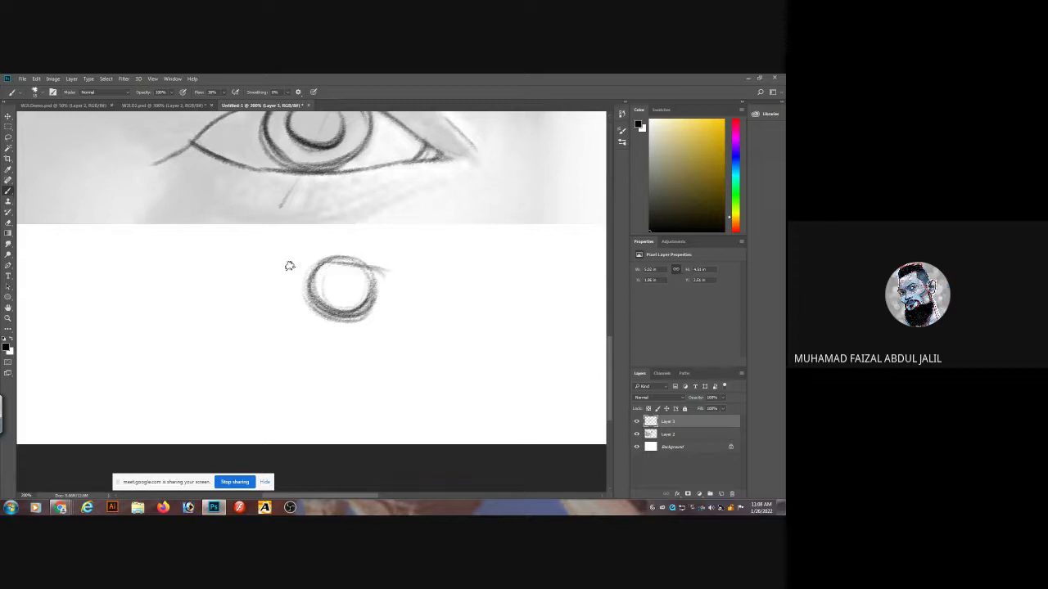
{"action": "left_click_drag", "start_coordinate": [326, 262], "coordinate": [254, 285]}
{"action": "key", "text": "ctrl+z"}
{"action": "key", "text": "ctrl+z"}
{"action": "key", "text": "ctrl+z"}
{"action": "key", "text": "ctrl+z"}
{"action": "key", "text": "ctrl+z"}
Replace a heavy single-line circle beside the first one with an oval of light overlapping strokes.
{"action": "mouse_move", "coordinate": [463, 257]}
{"action": "left_mouse_down"}
{"action": "mouse_move", "coordinate": [441, 316]}
{"action": "mouse_move", "coordinate": [503, 292]}
{"action": "mouse_move", "coordinate": [422, 294]}
{"action": "left_mouse_up"}
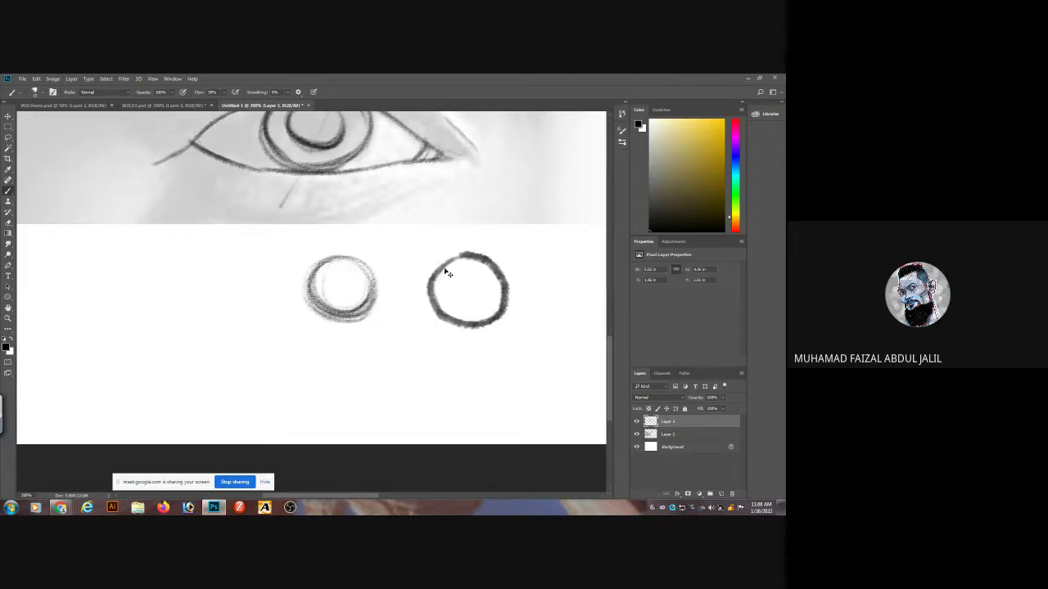
{"action": "key", "text": "ctrl+z"}
{"action": "mouse_move", "coordinate": [463, 263]}
{"action": "left_mouse_down"}
{"action": "mouse_move", "coordinate": [414, 296]}
{"action": "mouse_move", "coordinate": [478, 264]}
{"action": "mouse_move", "coordinate": [418, 279]}
{"action": "mouse_move", "coordinate": [487, 277]}
{"action": "mouse_move", "coordinate": [439, 319]}
{"action": "mouse_move", "coordinate": [438, 261]}
{"action": "left_mouse_up"}
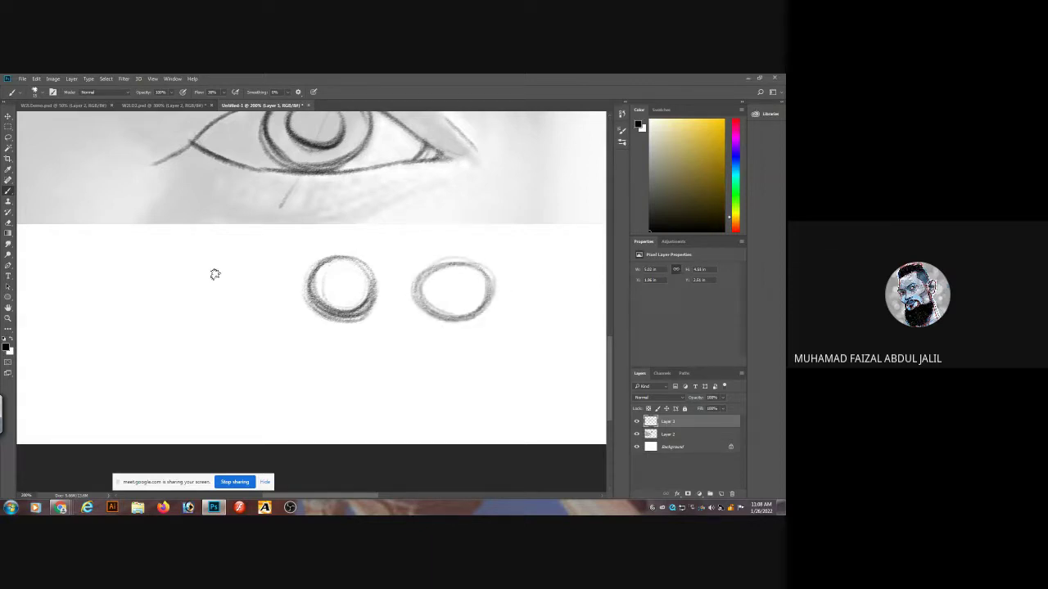
Sketch a tilted practice square beside the circles using light straight strokes that overshoot the corners.
{"action": "mouse_move", "coordinate": [113, 277]}
{"action": "left_mouse_down"}
{"action": "mouse_move", "coordinate": [140, 363]}
{"action": "mouse_move", "coordinate": [114, 273]}
{"action": "mouse_move", "coordinate": [175, 265]}
{"action": "mouse_move", "coordinate": [95, 278]}
{"action": "mouse_move", "coordinate": [234, 258]}
{"action": "mouse_move", "coordinate": [202, 264]}
{"action": "mouse_move", "coordinate": [228, 347]}
{"action": "mouse_move", "coordinate": [123, 346]}
{"action": "left_mouse_up"}
{"action": "left_click_drag", "start_coordinate": [215, 337], "coordinate": [149, 344]}
{"action": "mouse_move", "coordinate": [251, 334]}
{"action": "left_mouse_down"}
{"action": "mouse_move", "coordinate": [121, 349]}
{"action": "mouse_move", "coordinate": [237, 337]}
{"action": "left_mouse_up"}
Try a square and a triangle below the circles with heavy continuous outlines, undoing each one.
{"action": "mouse_move", "coordinate": [300, 421]}
{"action": "left_mouse_down"}
{"action": "mouse_move", "coordinate": [387, 417]}
{"action": "mouse_move", "coordinate": [300, 422]}
{"action": "left_mouse_up"}
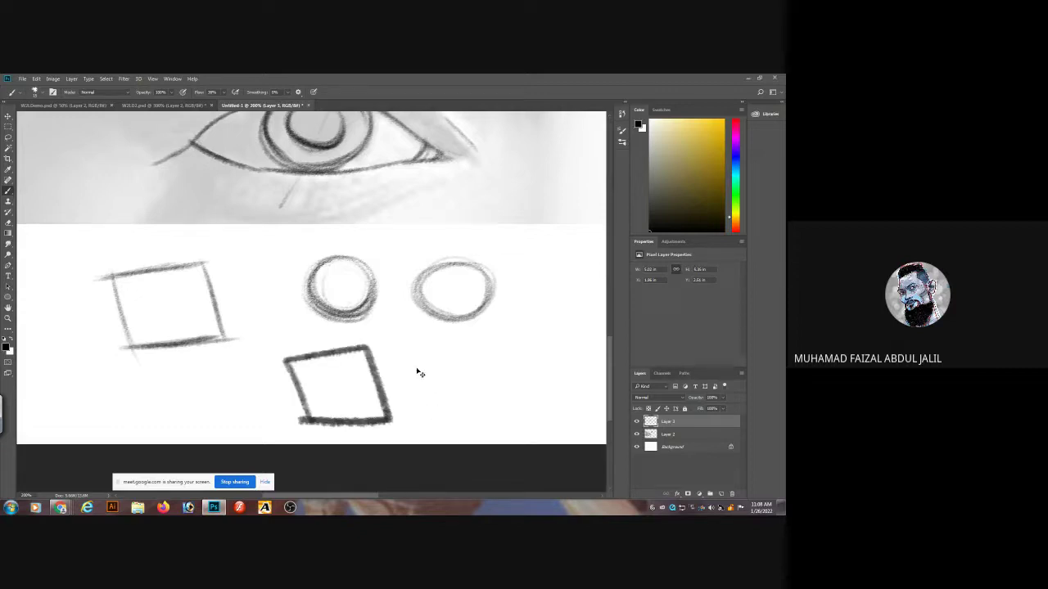
{"action": "key", "text": "ctrl+z"}
{"action": "key", "text": "ctrl+z"}
{"action": "mouse_move", "coordinate": [372, 419]}
{"action": "left_mouse_down"}
{"action": "mouse_move", "coordinate": [399, 340]}
{"action": "mouse_move", "coordinate": [434, 396]}
{"action": "mouse_move", "coordinate": [366, 421]}
{"action": "mouse_move", "coordinate": [399, 338]}
{"action": "mouse_move", "coordinate": [370, 416]}
{"action": "left_mouse_up"}
{"action": "key", "text": "ctrl+z"}
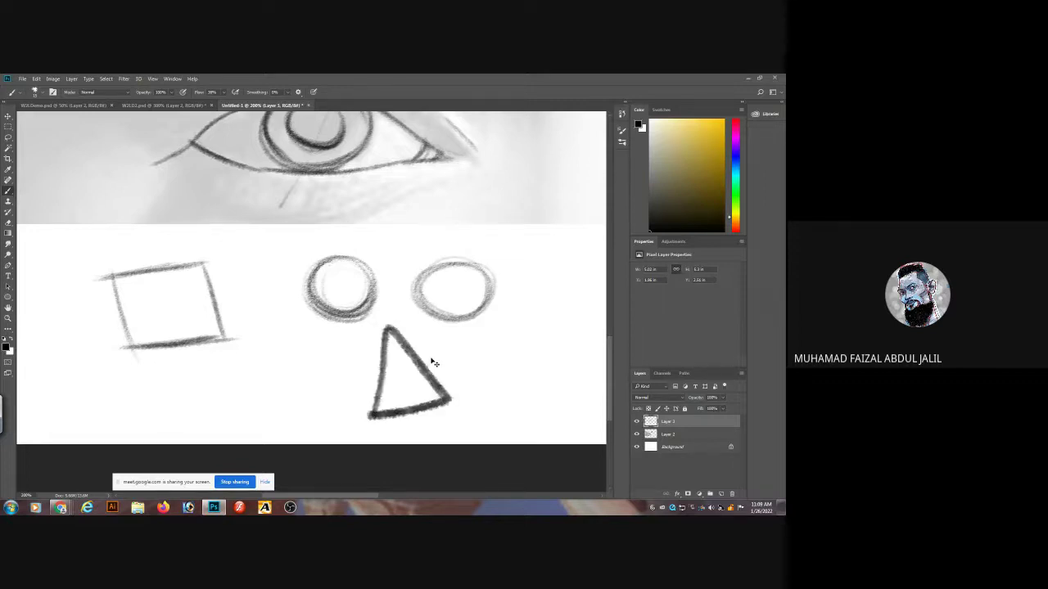
{"action": "key", "text": "ctrl+z"}
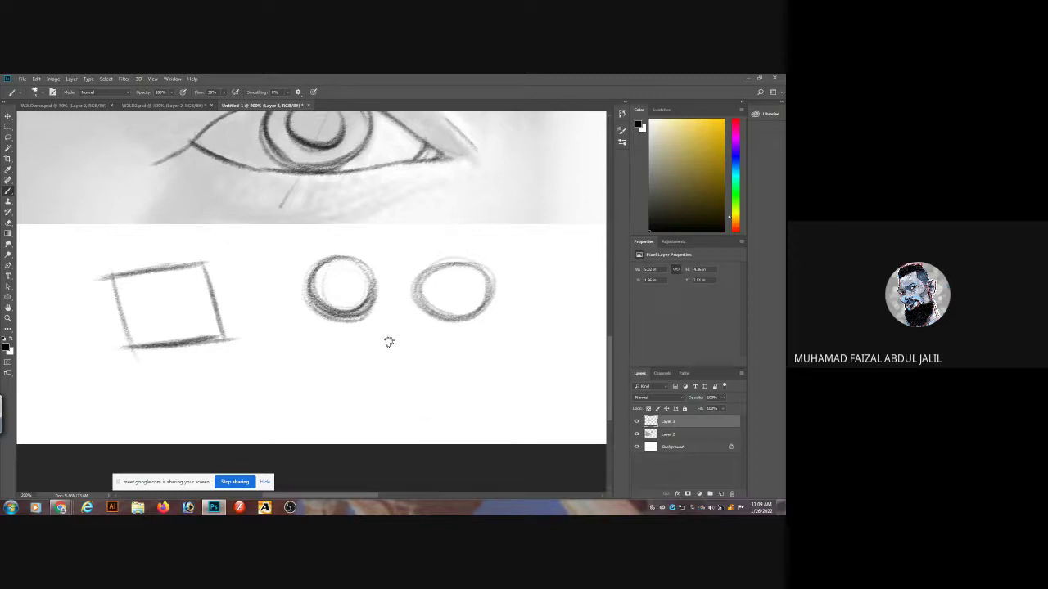
Sketch a practice triangle below the circles with separate light straight strokes, reinforcing its sides and base.
{"action": "left_click_drag", "start_coordinate": [394, 342], "coordinate": [418, 400]}
{"action": "mouse_move", "coordinate": [390, 336]}
{"action": "left_mouse_down"}
{"action": "mouse_move", "coordinate": [356, 410]}
{"action": "mouse_move", "coordinate": [344, 412]}
{"action": "mouse_move", "coordinate": [419, 410]}
{"action": "left_mouse_up"}
{"action": "left_click_drag", "start_coordinate": [337, 412], "coordinate": [429, 409]}
{"action": "left_click_drag", "start_coordinate": [403, 370], "coordinate": [416, 403]}
{"action": "left_click_drag", "start_coordinate": [389, 339], "coordinate": [348, 393]}
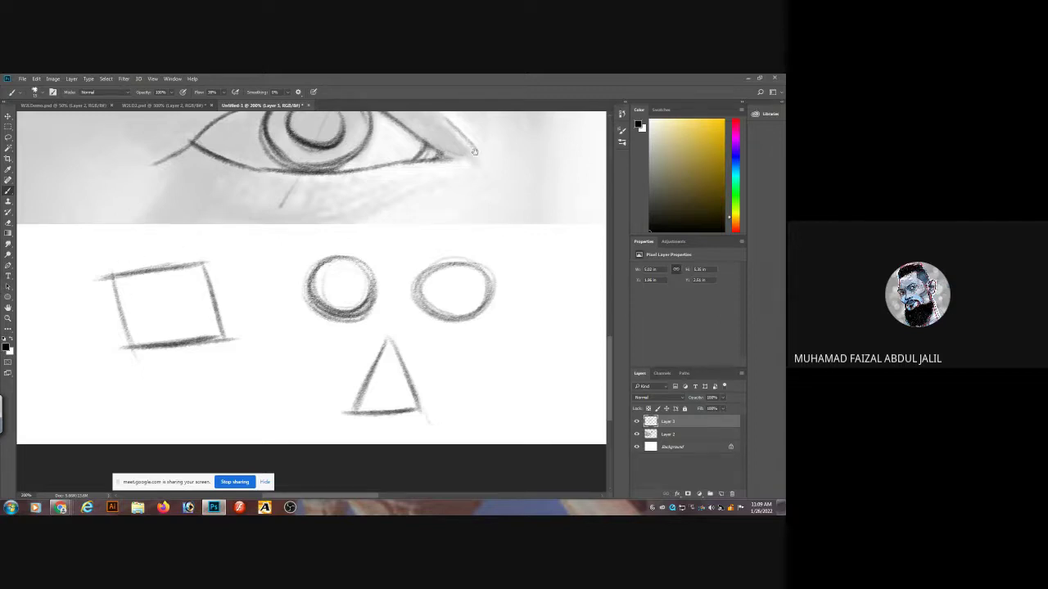
Mark the round highlight at the pupil's upper edge and fill the pupil with dark shading using a larger brush.
{"action": "left_click_drag", "start_coordinate": [474, 151], "coordinate": [456, 223]}
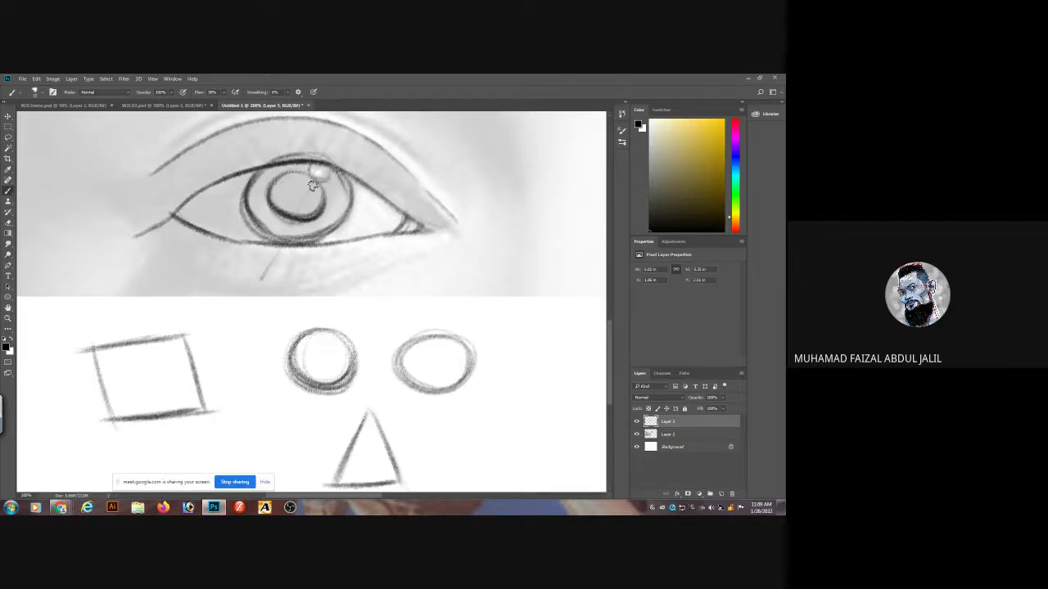
{"action": "mouse_move", "coordinate": [275, 202]}
{"action": "left_mouse_down"}
{"action": "mouse_move", "coordinate": [294, 185]}
{"action": "mouse_move", "coordinate": [275, 193]}
{"action": "mouse_move", "coordinate": [279, 182]}
{"action": "mouse_move", "coordinate": [303, 186]}
{"action": "mouse_move", "coordinate": [286, 196]}
{"action": "mouse_move", "coordinate": [304, 179]}
{"action": "mouse_move", "coordinate": [311, 202]}
{"action": "left_mouse_up"}
{"action": "key", "text": "bracketright"}
{"action": "key", "text": "bracketright"}
{"action": "key", "text": "bracketright"}
{"action": "key", "text": "bracketright"}
{"action": "key", "text": "bracketright"}
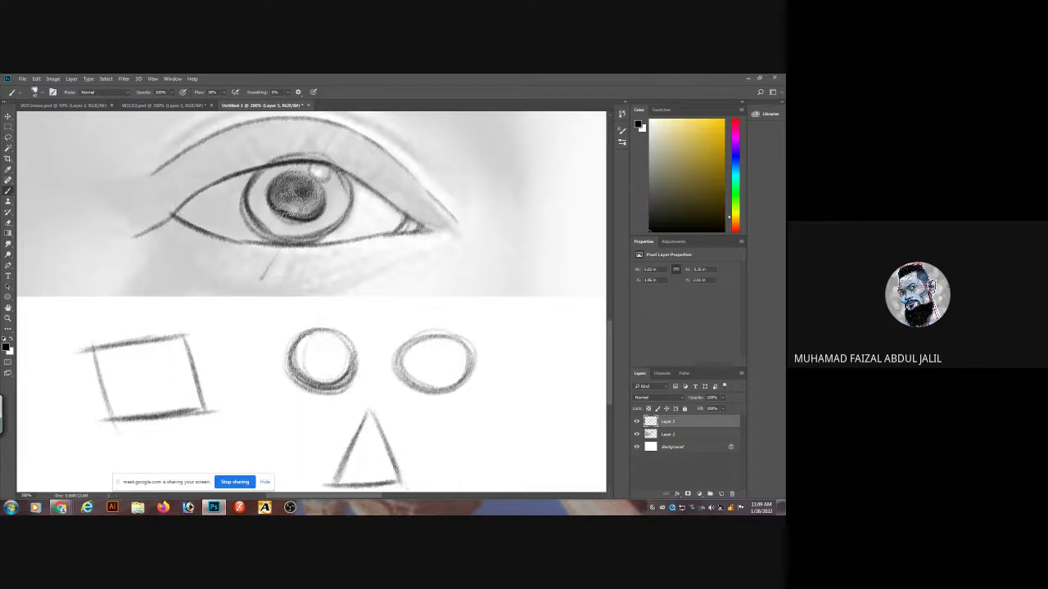
Refine the pupil's shading and shade the iris around it with radial strokes, darker at the top.
{"action": "left_click_drag", "start_coordinate": [316, 190], "coordinate": [321, 203]}
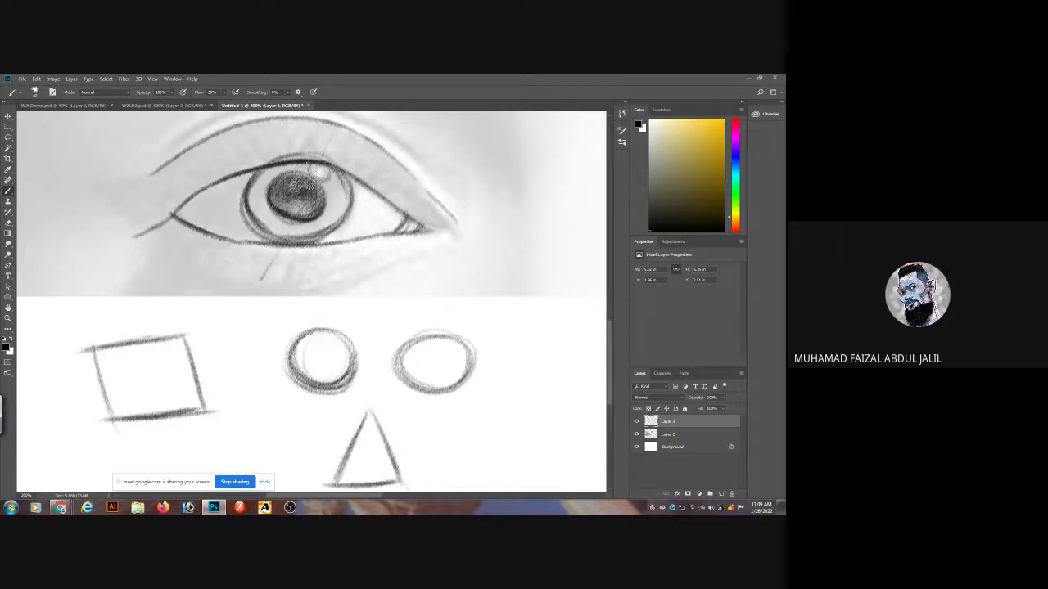
{"action": "mouse_move", "coordinate": [270, 175]}
{"action": "left_mouse_down"}
{"action": "mouse_move", "coordinate": [243, 201]}
{"action": "mouse_move", "coordinate": [249, 220]}
{"action": "mouse_move", "coordinate": [289, 168]}
{"action": "mouse_move", "coordinate": [341, 184]}
{"action": "mouse_move", "coordinate": [348, 207]}
{"action": "mouse_move", "coordinate": [288, 215]}
{"action": "mouse_move", "coordinate": [277, 185]}
{"action": "mouse_move", "coordinate": [282, 213]}
{"action": "mouse_move", "coordinate": [298, 208]}
{"action": "mouse_move", "coordinate": [278, 176]}
{"action": "mouse_move", "coordinate": [305, 184]}
{"action": "mouse_move", "coordinate": [300, 170]}
{"action": "mouse_move", "coordinate": [272, 172]}
{"action": "mouse_move", "coordinate": [339, 216]}
{"action": "left_mouse_up"}
{"action": "left_click_drag", "start_coordinate": [303, 185], "coordinate": [274, 179]}
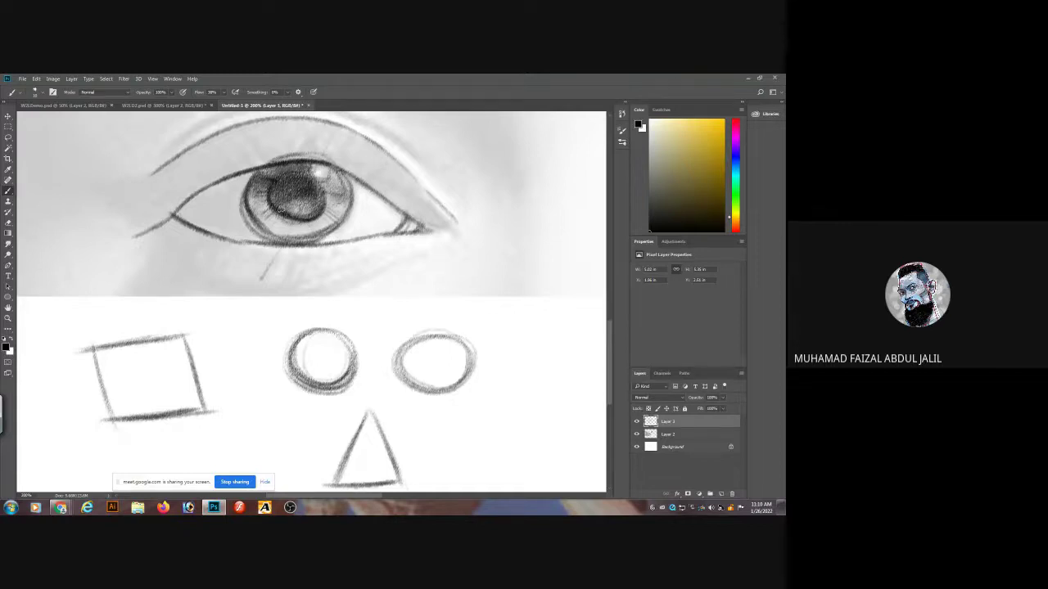
Deepen the dark shading at the pupil's upper edge and hide the reference photo layer to check the sketch alone.
{"action": "mouse_move", "coordinate": [282, 193]}
{"action": "left_mouse_down"}
{"action": "mouse_move", "coordinate": [310, 182]}
{"action": "mouse_move", "coordinate": [268, 170]}
{"action": "left_mouse_up"}
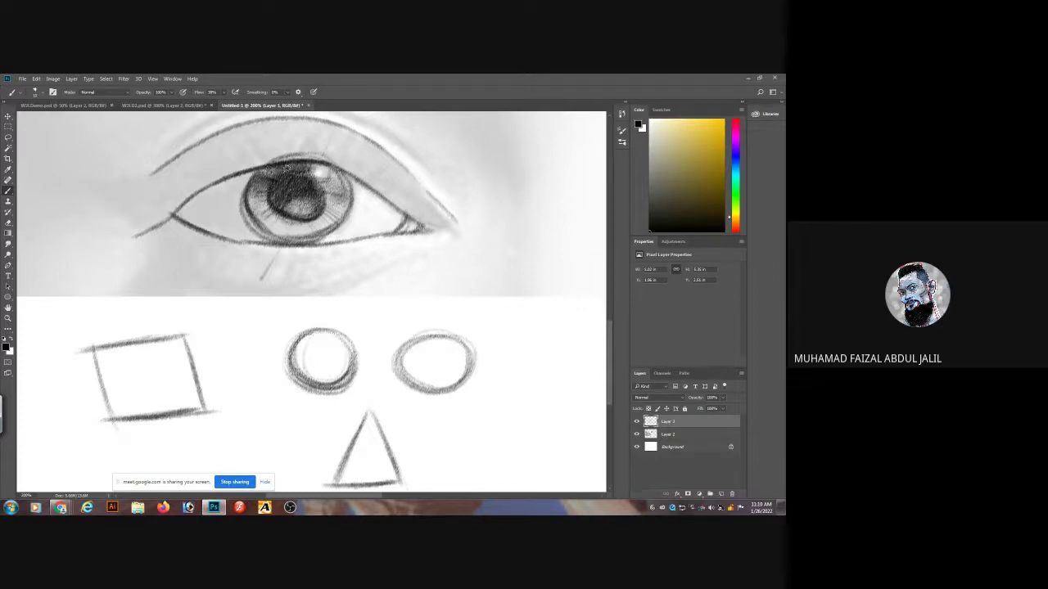
{"action": "key", "text": "ctrl+minus"}
{"action": "key", "text": "ctrl+minus"}
{"action": "key", "text": "ctrl+minus"}
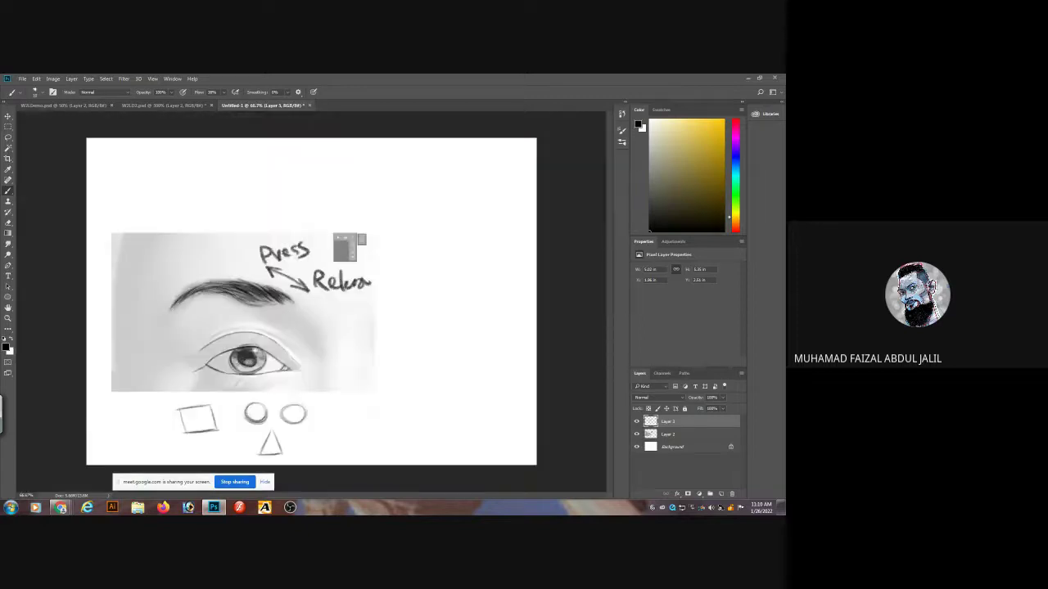
{"action": "left_click", "coordinate": [637, 433]}
{"action": "scroll", "coordinate": [238, 360], "scroll_direction": "up", "scroll_amount": 3}
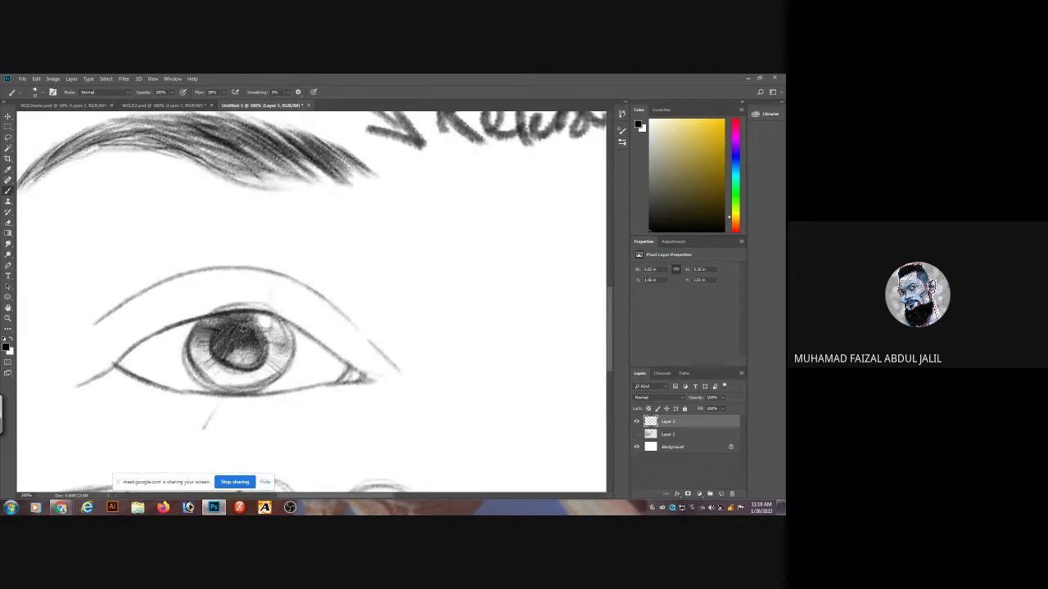
Add fine strokes to the inner side of the iris and the upper lid line, and show the reference photo layer again.
{"action": "left_click_drag", "start_coordinate": [292, 359], "coordinate": [270, 349]}
{"action": "mouse_move", "coordinate": [287, 331]}
{"action": "left_mouse_down"}
{"action": "mouse_move", "coordinate": [266, 340]}
{"action": "mouse_move", "coordinate": [270, 319]}
{"action": "left_mouse_up"}
{"action": "left_click_drag", "start_coordinate": [169, 320], "coordinate": [199, 312]}
{"action": "left_click", "coordinate": [637, 433]}
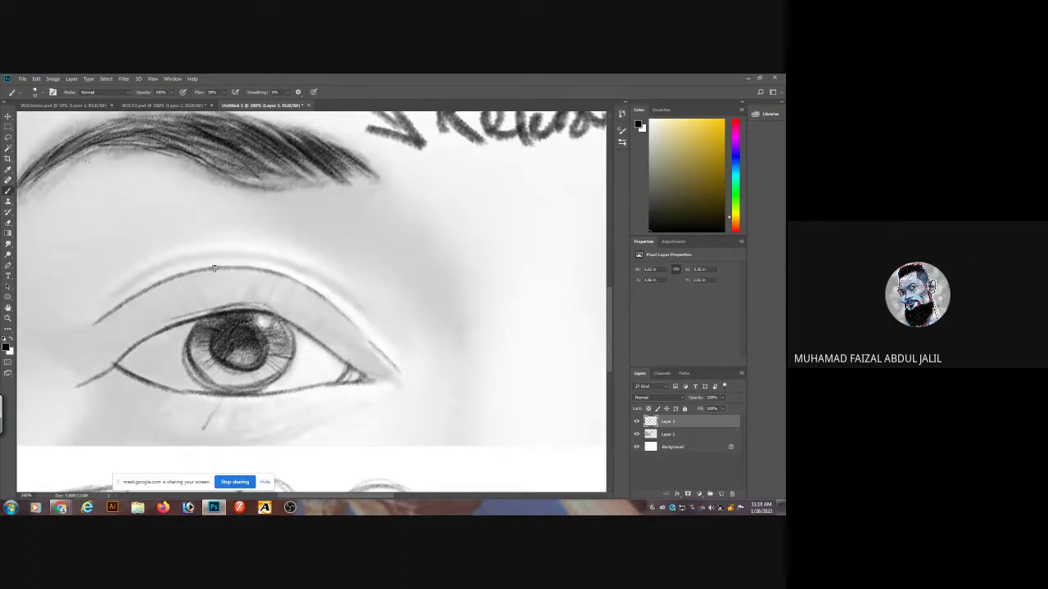
Trace the second crease line above the eyelid and add short lashes along the upper and lower lids.
{"action": "mouse_move", "coordinate": [111, 292]}
{"action": "left_mouse_down"}
{"action": "mouse_move", "coordinate": [177, 262]}
{"action": "mouse_move", "coordinate": [298, 268]}
{"action": "left_mouse_up"}
{"action": "left_click_drag", "start_coordinate": [336, 309], "coordinate": [403, 334]}
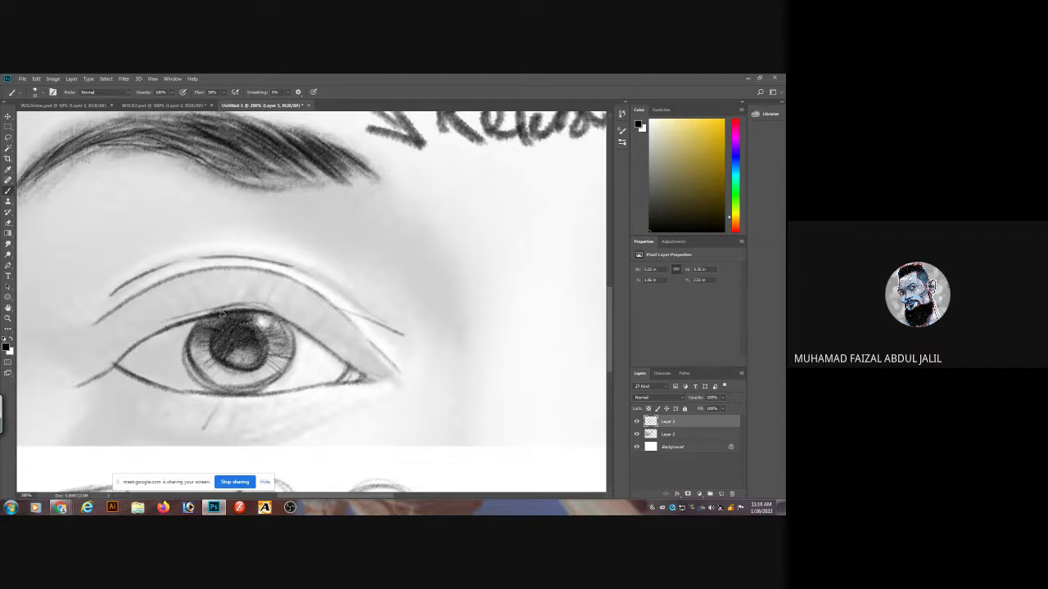
{"action": "mouse_move", "coordinate": [224, 308]}
{"action": "left_mouse_down"}
{"action": "mouse_move", "coordinate": [154, 324]}
{"action": "mouse_move", "coordinate": [158, 302]}
{"action": "mouse_move", "coordinate": [119, 328]}
{"action": "left_mouse_up"}
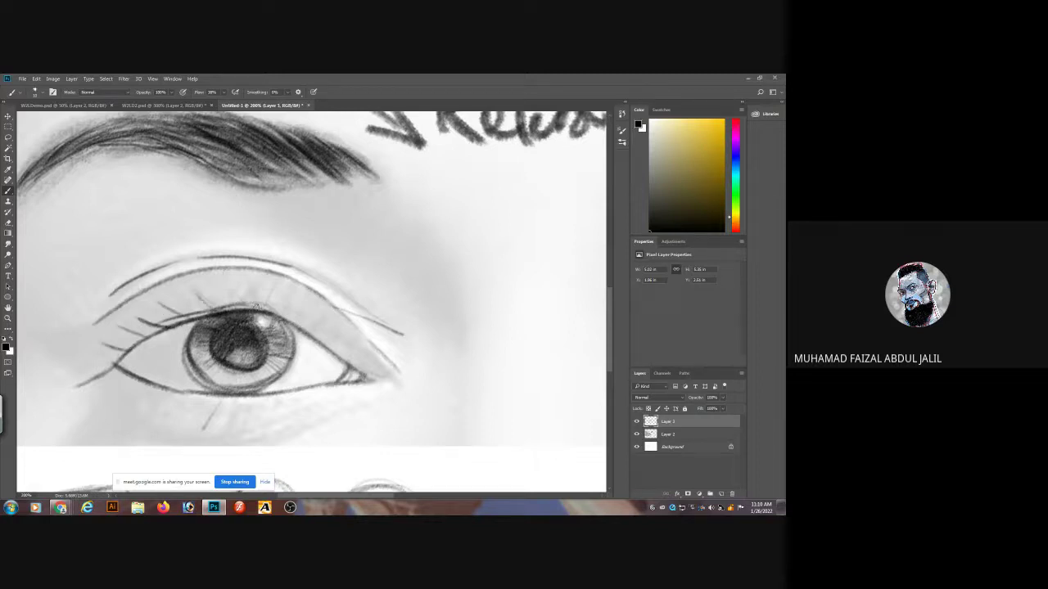
{"action": "mouse_move", "coordinate": [164, 395]}
{"action": "left_mouse_down"}
{"action": "mouse_move", "coordinate": [132, 382]}
{"action": "mouse_move", "coordinate": [249, 404]}
{"action": "mouse_move", "coordinate": [130, 397]}
{"action": "mouse_move", "coordinate": [175, 392]}
{"action": "mouse_move", "coordinate": [150, 398]}
{"action": "left_mouse_up"}
Shade the upper eyelid, the eye's outer corner and the area beneath the lower lid softly with a much larger brush.
{"action": "key", "text": "bracketright"}
{"action": "key", "text": "bracketright"}
{"action": "key", "text": "bracketright"}
{"action": "key", "text": "bracketright"}
{"action": "key", "text": "bracketright"}
{"action": "key", "text": "bracketright"}
{"action": "key", "text": "bracketright"}
{"action": "key", "text": "bracketright"}
{"action": "key", "text": "bracketright"}
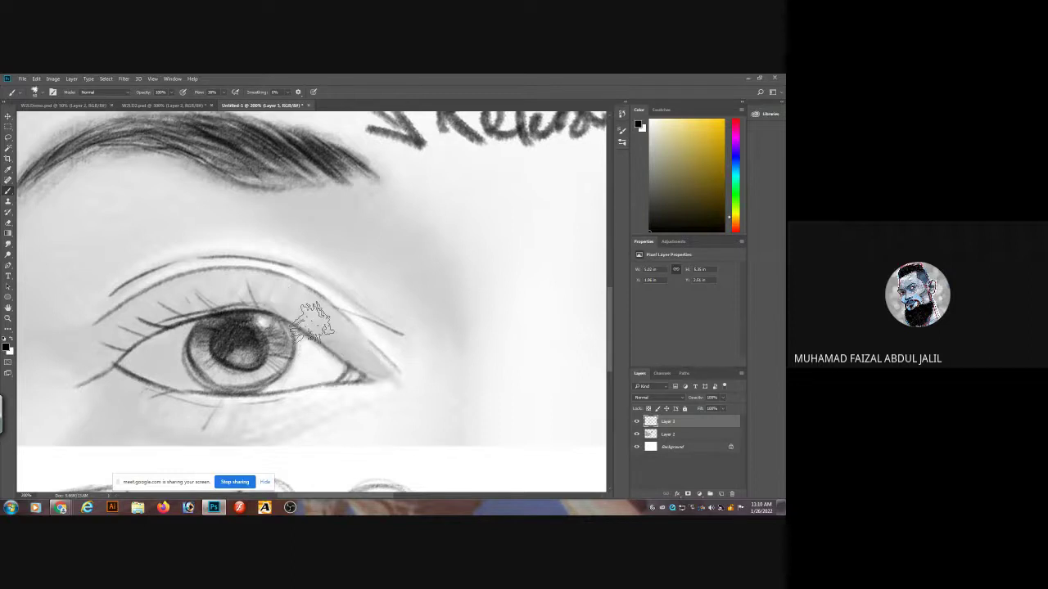
{"action": "mouse_move", "coordinate": [243, 398]}
{"action": "left_mouse_down"}
{"action": "mouse_move", "coordinate": [143, 404]}
{"action": "mouse_move", "coordinate": [182, 414]}
{"action": "mouse_move", "coordinate": [127, 384]}
{"action": "mouse_move", "coordinate": [185, 420]}
{"action": "mouse_move", "coordinate": [112, 382]}
{"action": "mouse_move", "coordinate": [196, 426]}
{"action": "mouse_move", "coordinate": [137, 410]}
{"action": "mouse_move", "coordinate": [192, 425]}
{"action": "mouse_move", "coordinate": [150, 418]}
{"action": "mouse_move", "coordinate": [172, 440]}
{"action": "mouse_move", "coordinate": [126, 405]}
{"action": "mouse_move", "coordinate": [139, 419]}
{"action": "mouse_move", "coordinate": [179, 416]}
{"action": "left_mouse_up"}
{"action": "mouse_move", "coordinate": [158, 321]}
{"action": "left_mouse_down"}
{"action": "mouse_move", "coordinate": [216, 294]}
{"action": "mouse_move", "coordinate": [260, 318]}
{"action": "mouse_move", "coordinate": [372, 340]}
{"action": "mouse_move", "coordinate": [326, 341]}
{"action": "mouse_move", "coordinate": [290, 300]}
{"action": "mouse_move", "coordinate": [352, 343]}
{"action": "mouse_move", "coordinate": [374, 383]}
{"action": "mouse_move", "coordinate": [302, 414]}
{"action": "mouse_move", "coordinate": [258, 374]}
{"action": "mouse_move", "coordinate": [287, 324]}
{"action": "mouse_move", "coordinate": [170, 332]}
{"action": "left_mouse_up"}
{"action": "mouse_move", "coordinate": [138, 353]}
{"action": "left_mouse_down"}
{"action": "mouse_move", "coordinate": [136, 378]}
{"action": "mouse_move", "coordinate": [129, 352]}
{"action": "left_mouse_up"}
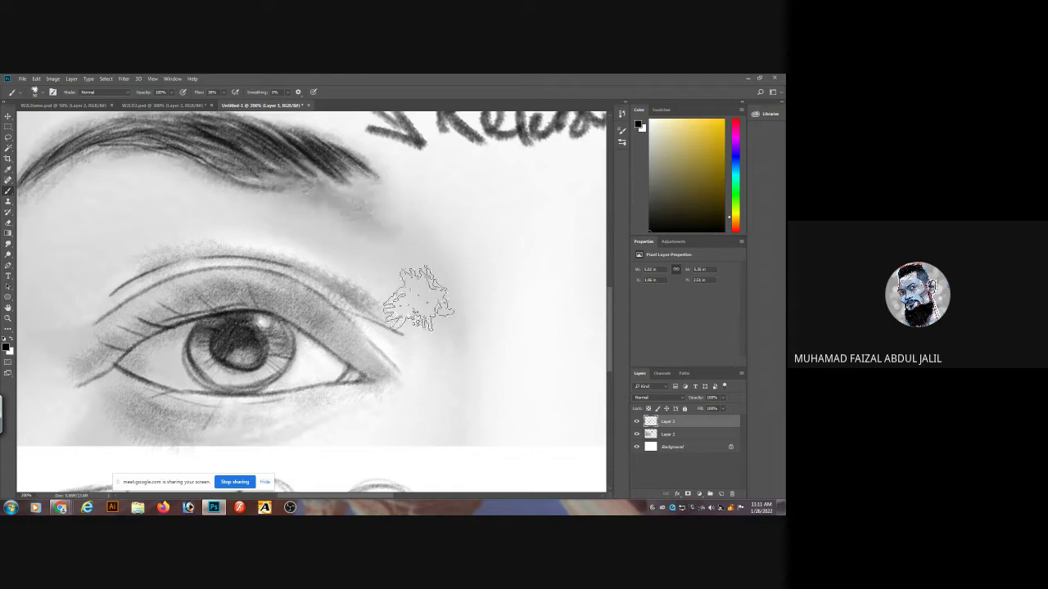
Shade from beneath the eyebrow down the side of the nose and around the inner eye corner, darkest beside the nose.
{"action": "left_click_drag", "start_coordinate": [378, 200], "coordinate": [410, 248]}
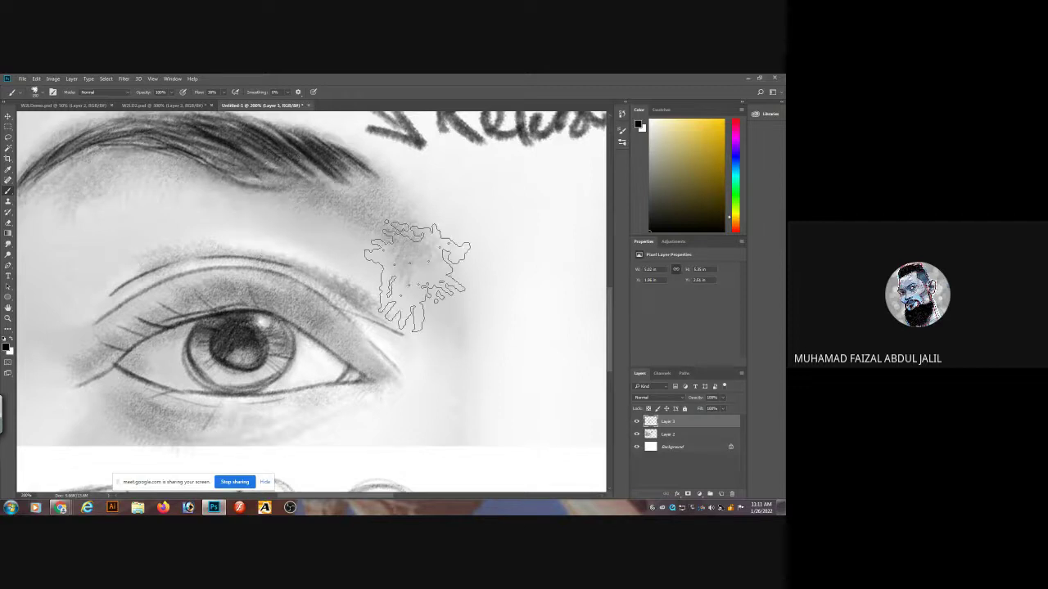
{"action": "left_click_drag", "start_coordinate": [434, 321], "coordinate": [453, 372]}
{"action": "key", "text": "["}
{"action": "key", "text": "["}
{"action": "key", "text": "["}
{"action": "key", "text": "["}
{"action": "left_click_drag", "start_coordinate": [329, 335], "coordinate": [354, 362]}
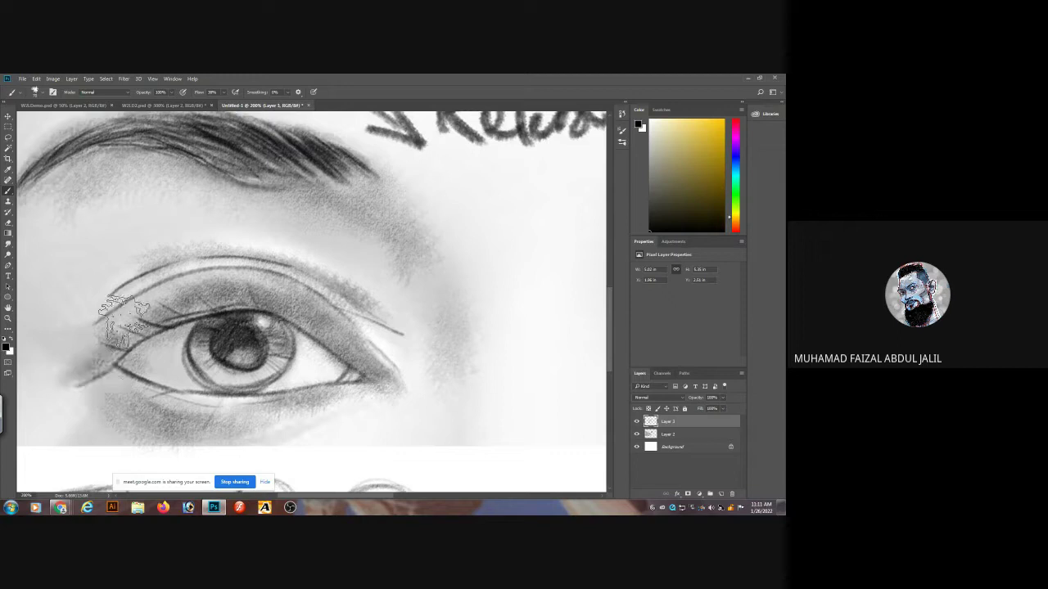
{"action": "mouse_move", "coordinate": [336, 217]}
{"action": "left_mouse_down"}
{"action": "mouse_move", "coordinate": [232, 184]}
{"action": "mouse_move", "coordinate": [358, 225]}
{"action": "mouse_move", "coordinate": [368, 208]}
{"action": "mouse_move", "coordinate": [392, 262]}
{"action": "mouse_move", "coordinate": [334, 246]}
{"action": "mouse_move", "coordinate": [463, 316]}
{"action": "mouse_move", "coordinate": [411, 278]}
{"action": "mouse_move", "coordinate": [381, 211]}
{"action": "mouse_move", "coordinate": [327, 184]}
{"action": "mouse_move", "coordinate": [401, 207]}
{"action": "mouse_move", "coordinate": [462, 319]}
{"action": "mouse_move", "coordinate": [455, 337]}
{"action": "mouse_move", "coordinate": [399, 299]}
{"action": "mouse_move", "coordinate": [409, 239]}
{"action": "mouse_move", "coordinate": [442, 245]}
{"action": "mouse_move", "coordinate": [422, 262]}
{"action": "mouse_move", "coordinate": [442, 276]}
{"action": "mouse_move", "coordinate": [361, 211]}
{"action": "mouse_move", "coordinate": [257, 180]}
{"action": "mouse_move", "coordinate": [125, 177]}
{"action": "mouse_move", "coordinate": [314, 235]}
{"action": "mouse_move", "coordinate": [232, 254]}
{"action": "mouse_move", "coordinate": [376, 277]}
{"action": "mouse_move", "coordinate": [341, 286]}
{"action": "left_mouse_up"}
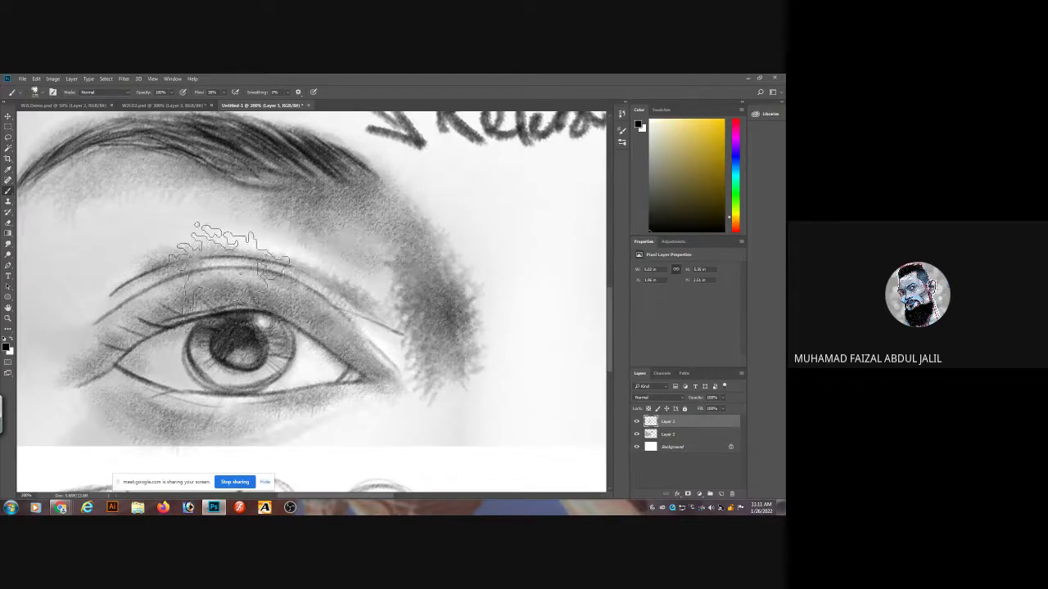
Hide the reference photo layer and blend more soft shading between the inner eye corner and the nose side.
{"action": "key", "text": "ctrl+minus"}
{"action": "key", "text": "ctrl+minus"}
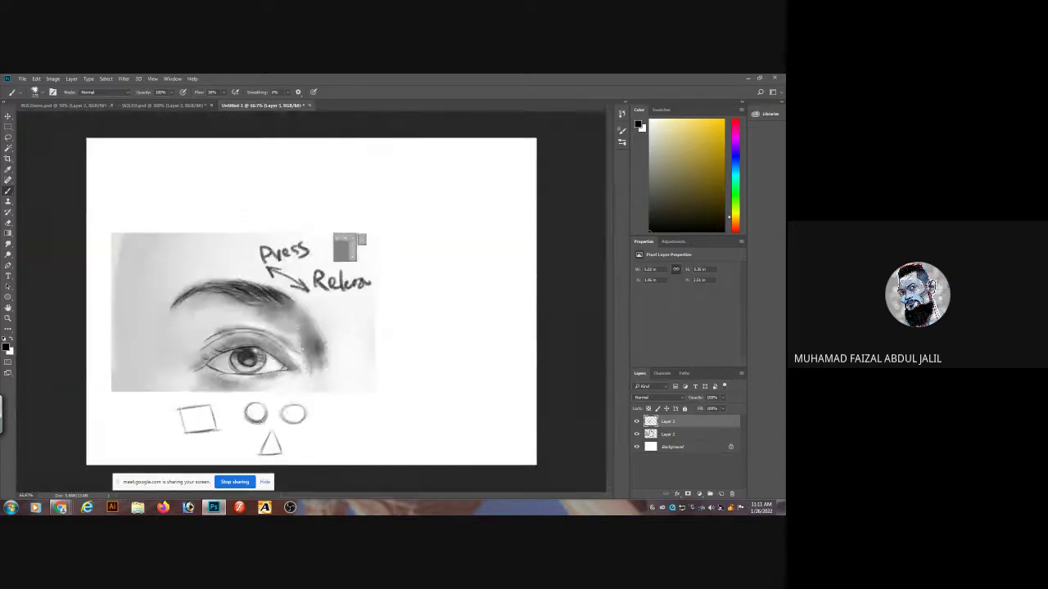
{"action": "left_click", "coordinate": [637, 433]}
{"action": "key", "text": "ctrl+plus"}
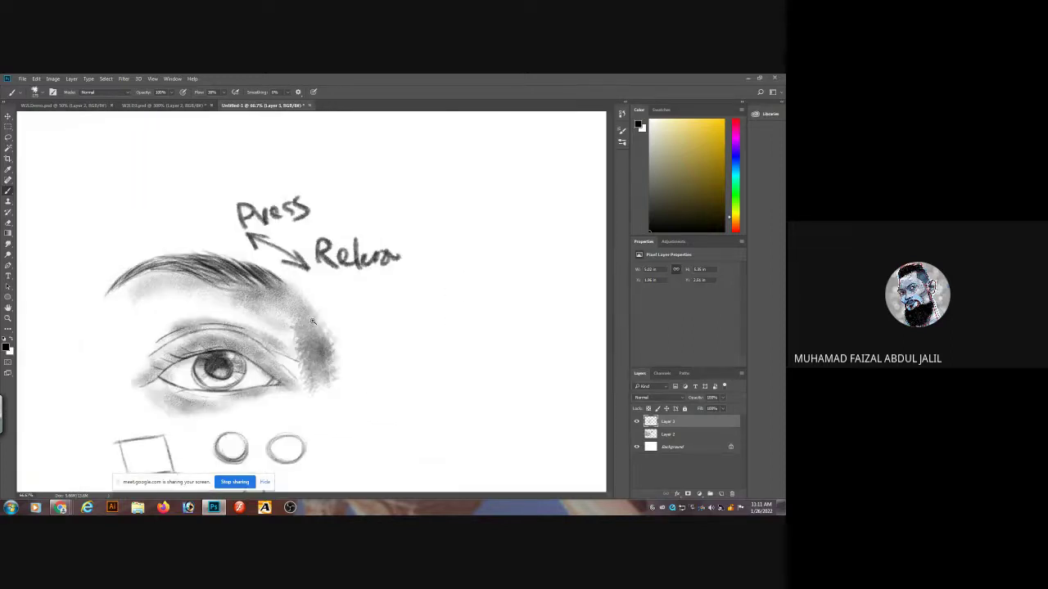
{"action": "mouse_move", "coordinate": [296, 341]}
{"action": "left_mouse_down"}
{"action": "mouse_move", "coordinate": [311, 334]}
{"action": "mouse_move", "coordinate": [278, 332]}
{"action": "mouse_move", "coordinate": [280, 308]}
{"action": "mouse_move", "coordinate": [291, 320]}
{"action": "left_mouse_up"}
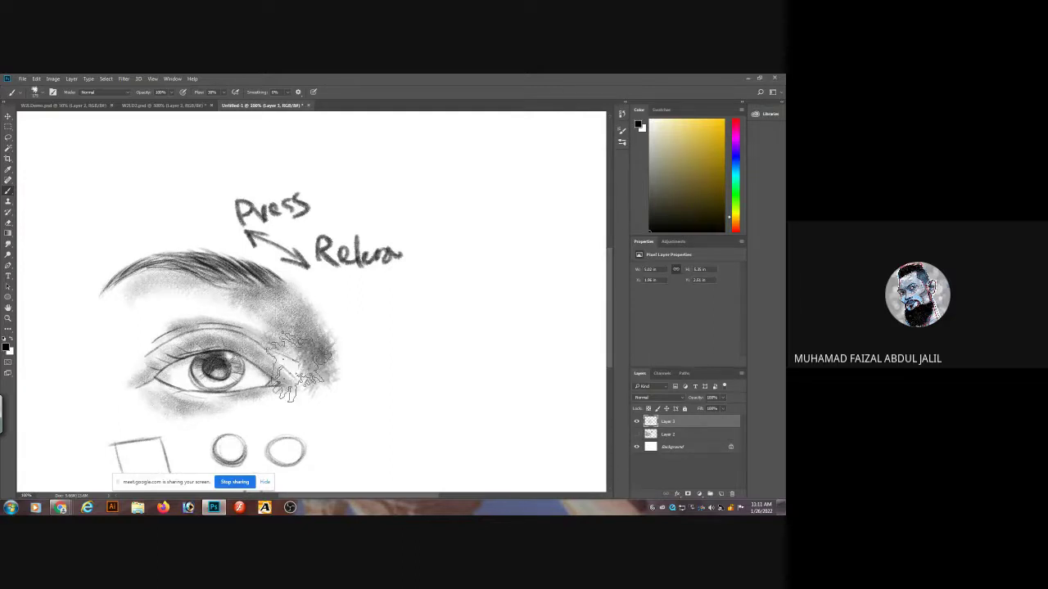
Darken the upper lash line, the outer corner and the lower lid's outer part with a much smaller brush.
{"action": "left_click_drag", "start_coordinate": [374, 365], "coordinate": [382, 231]}
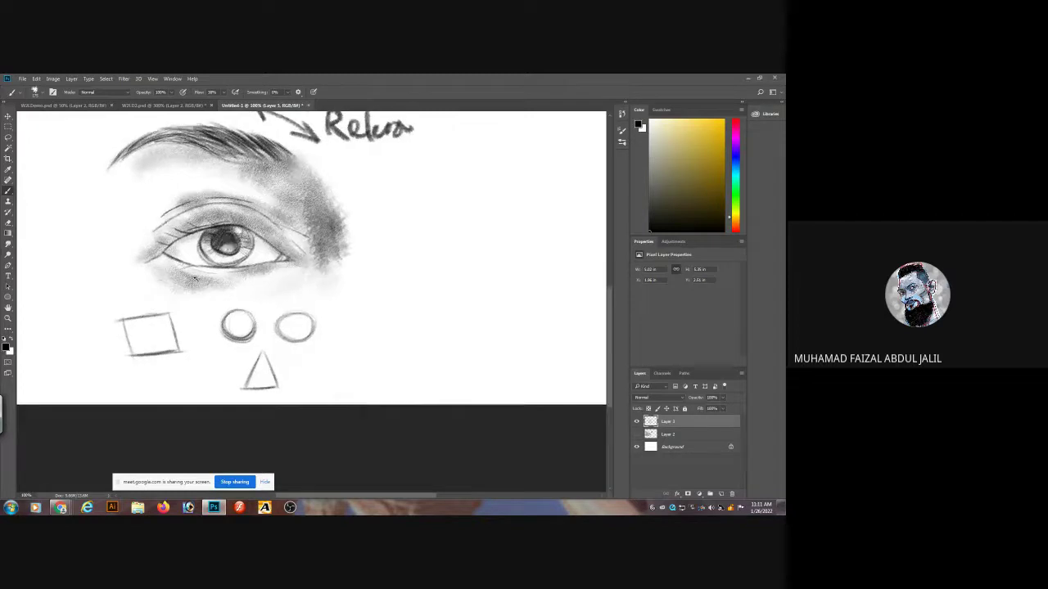
{"action": "left_click", "coordinate": [257, 291], "text": "ctrl"}
{"action": "left_click", "coordinate": [235, 272], "text": "ctrl"}
{"action": "key", "text": "bracketleft"}
{"action": "key", "text": "bracketleft"}
{"action": "key", "text": "bracketleft"}
{"action": "key", "text": "bracketleft"}
{"action": "key", "text": "bracketleft"}
{"action": "key", "text": "bracketleft"}
{"action": "key", "text": "bracketleft"}
{"action": "key", "text": "bracketleft"}
{"action": "key", "text": "bracketleft"}
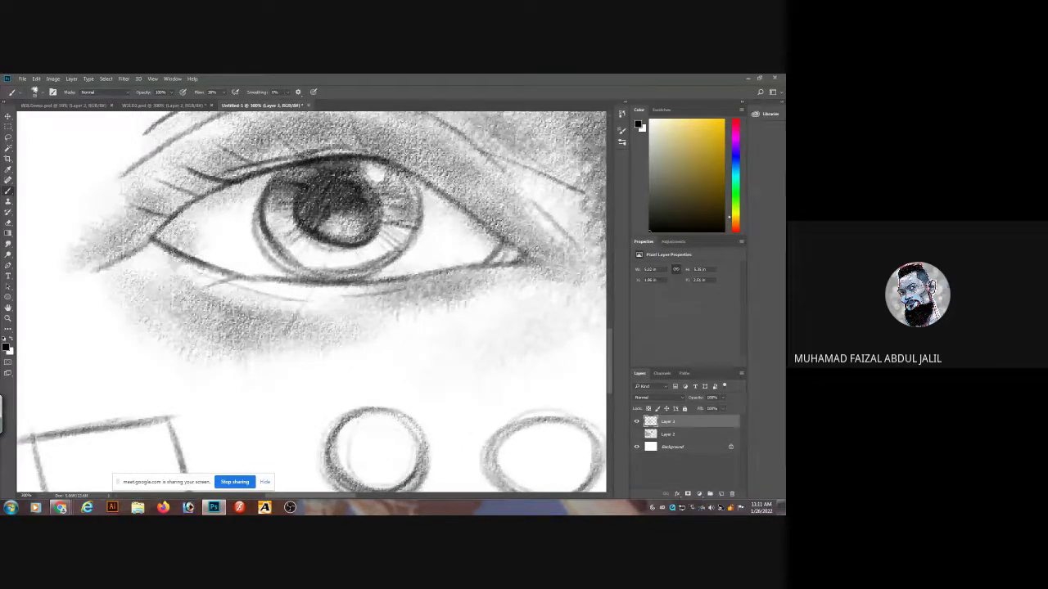
{"action": "mouse_move", "coordinate": [155, 238]}
{"action": "left_mouse_down"}
{"action": "mouse_move", "coordinate": [180, 211]}
{"action": "mouse_move", "coordinate": [176, 221]}
{"action": "mouse_move", "coordinate": [239, 195]}
{"action": "mouse_move", "coordinate": [155, 223]}
{"action": "mouse_move", "coordinate": [100, 259]}
{"action": "left_mouse_up"}
{"action": "left_click_drag", "start_coordinate": [197, 203], "coordinate": [309, 161]}
{"action": "left_click_drag", "start_coordinate": [219, 178], "coordinate": [184, 196]}
{"action": "mouse_move", "coordinate": [337, 152]}
{"action": "left_mouse_down"}
{"action": "mouse_move", "coordinate": [385, 152]}
{"action": "mouse_move", "coordinate": [454, 205]}
{"action": "mouse_move", "coordinate": [410, 176]}
{"action": "mouse_move", "coordinate": [405, 204]}
{"action": "mouse_move", "coordinate": [375, 164]}
{"action": "mouse_move", "coordinate": [354, 205]}
{"action": "mouse_move", "coordinate": [262, 176]}
{"action": "mouse_move", "coordinate": [166, 225]}
{"action": "mouse_move", "coordinate": [205, 271]}
{"action": "mouse_move", "coordinate": [278, 287]}
{"action": "mouse_move", "coordinate": [176, 266]}
{"action": "mouse_move", "coordinate": [307, 291]}
{"action": "mouse_move", "coordinate": [373, 280]}
{"action": "mouse_move", "coordinate": [231, 276]}
{"action": "left_mouse_up"}
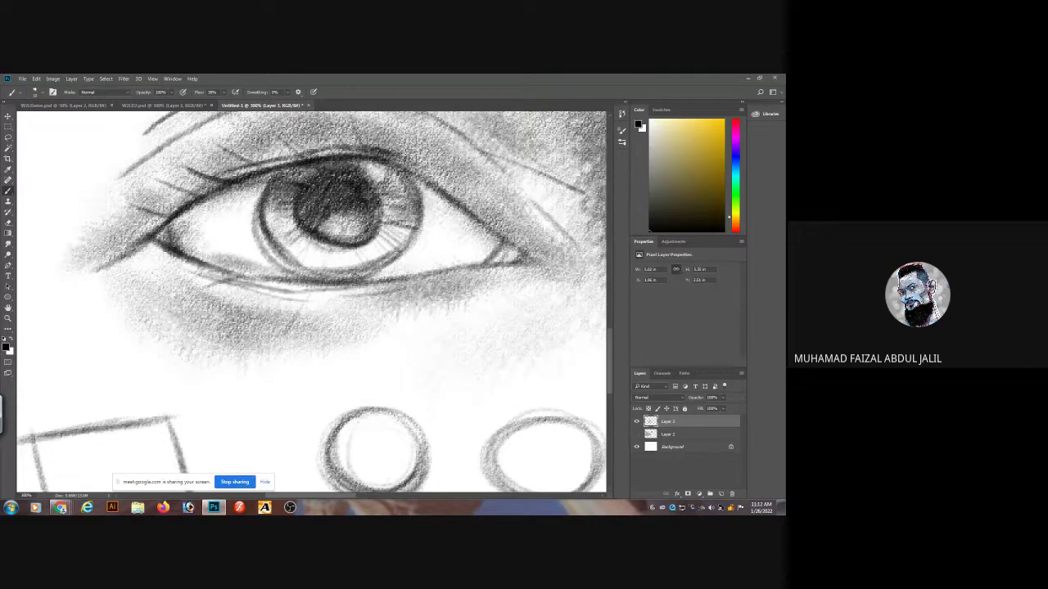
Reinforce the iris outline and the upper lid line down to the tear duct, and strengthen the outer lid edge.
{"action": "left_click_drag", "start_coordinate": [370, 271], "coordinate": [420, 225]}
{"action": "mouse_move", "coordinate": [405, 170]}
{"action": "left_mouse_down"}
{"action": "mouse_move", "coordinate": [459, 190]}
{"action": "mouse_move", "coordinate": [547, 264]}
{"action": "mouse_move", "coordinate": [506, 263]}
{"action": "mouse_move", "coordinate": [527, 260]}
{"action": "left_mouse_up"}
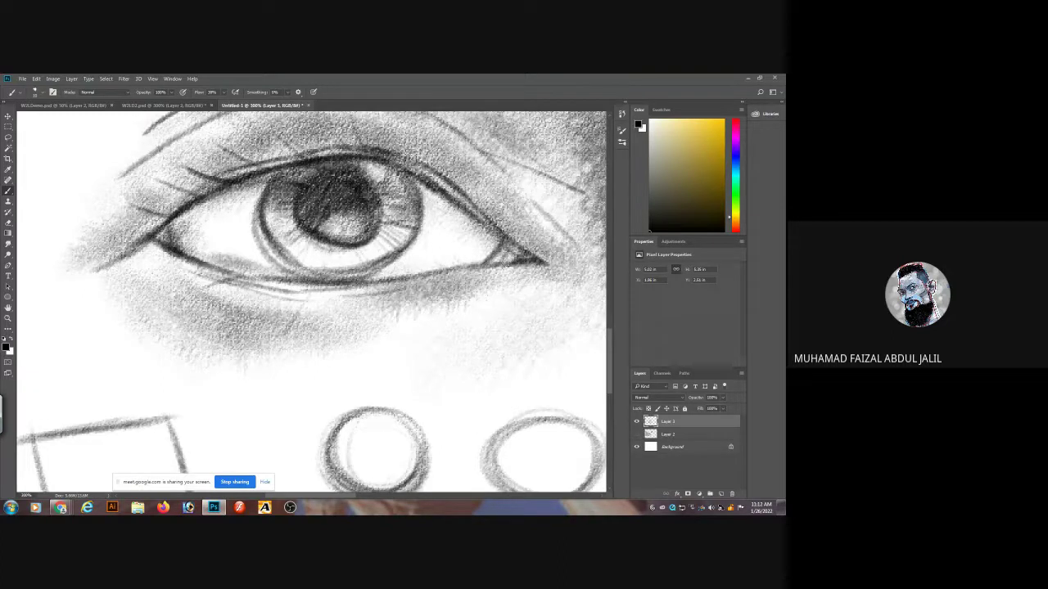
{"action": "mouse_move", "coordinate": [197, 187]}
{"action": "left_mouse_down"}
{"action": "mouse_move", "coordinate": [121, 240]}
{"action": "mouse_move", "coordinate": [141, 224]}
{"action": "mouse_move", "coordinate": [154, 228]}
{"action": "left_mouse_up"}
Darken the eyebrow with hair strokes from its inner end along its underside, and extend the tapering outer tail.
{"action": "key", "text": "ctrl+minus"}
{"action": "key", "text": "ctrl+minus"}
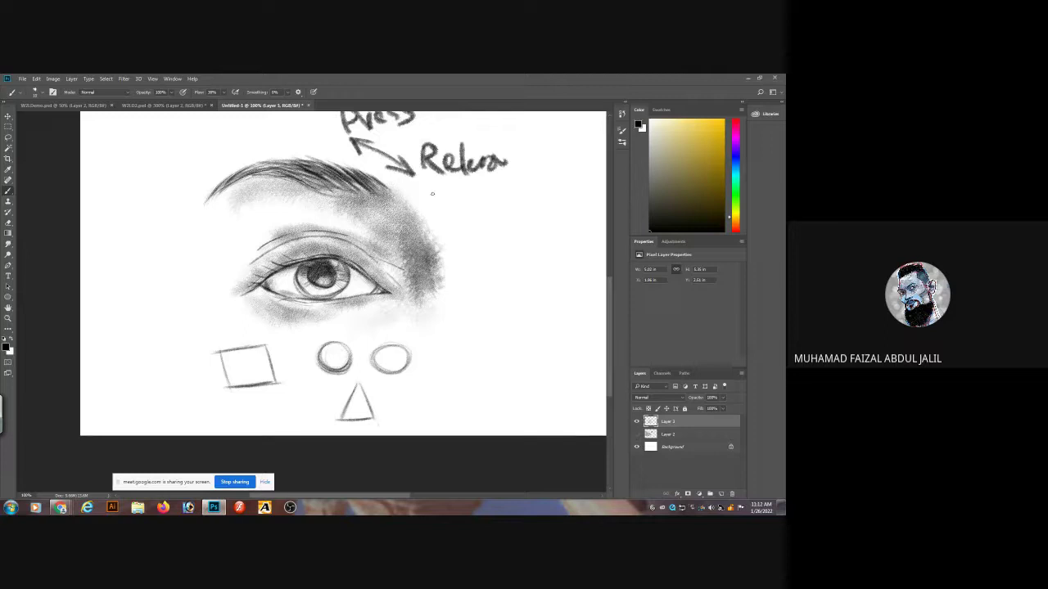
{"action": "scroll", "coordinate": [395, 219], "scroll_direction": "up", "scroll_amount": 3}
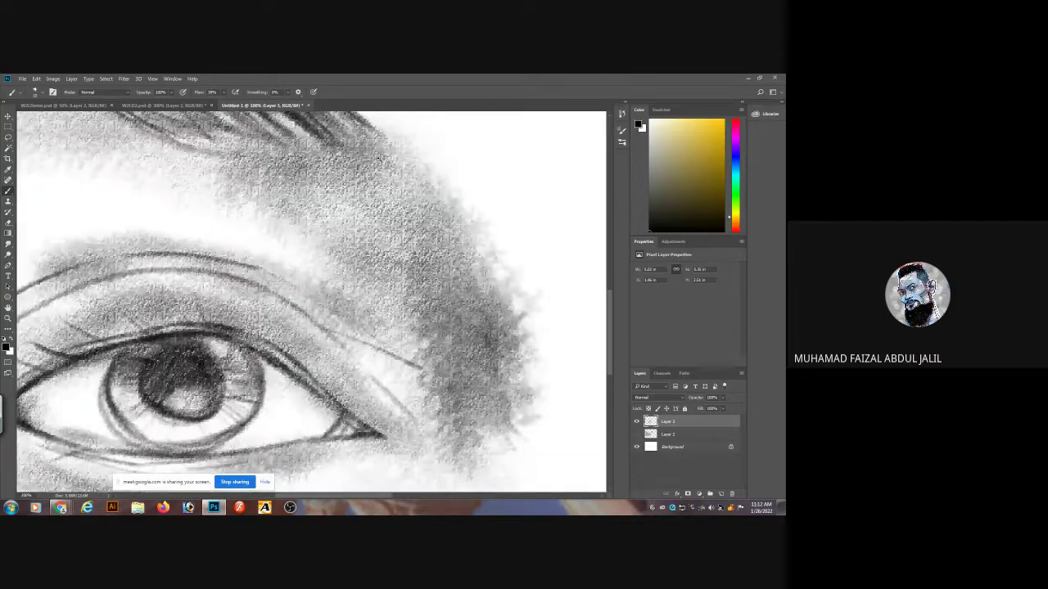
{"action": "scroll", "coordinate": [385, 172], "scroll_direction": "up", "scroll_amount": 3}
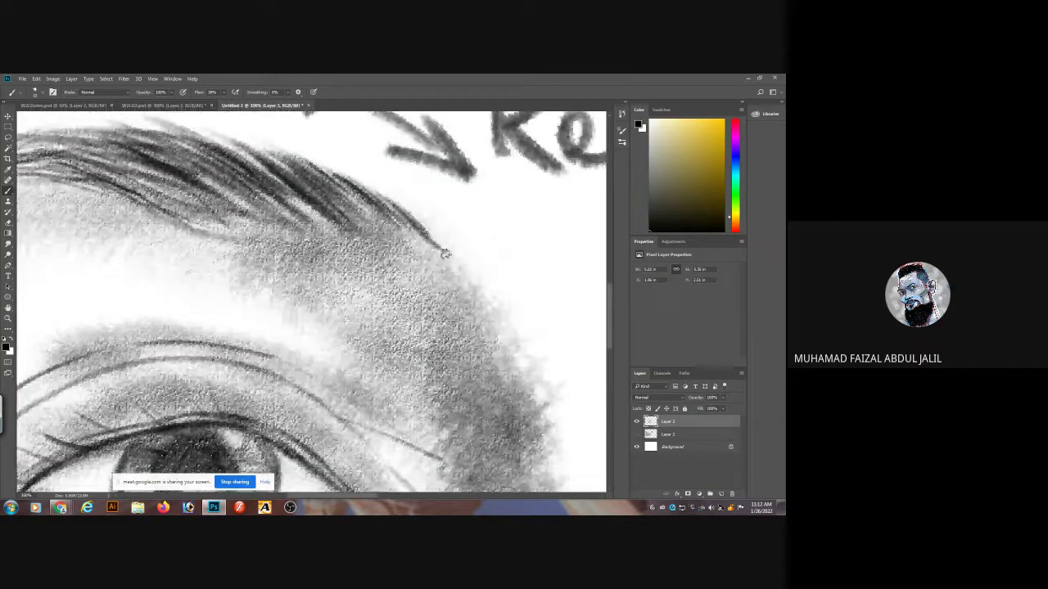
{"action": "mouse_move", "coordinate": [338, 190]}
{"action": "left_mouse_down"}
{"action": "mouse_move", "coordinate": [393, 237]}
{"action": "mouse_move", "coordinate": [383, 226]}
{"action": "left_mouse_up"}
{"action": "mouse_move", "coordinate": [327, 169]}
{"action": "left_mouse_down"}
{"action": "mouse_move", "coordinate": [365, 213]}
{"action": "mouse_move", "coordinate": [346, 195]}
{"action": "left_mouse_up"}
{"action": "left_click_drag", "start_coordinate": [270, 175], "coordinate": [324, 231]}
{"action": "left_click_drag", "start_coordinate": [226, 183], "coordinate": [305, 233]}
{"action": "left_click_drag", "start_coordinate": [204, 168], "coordinate": [276, 228]}
{"action": "left_click_drag", "start_coordinate": [196, 185], "coordinate": [239, 229]}
{"action": "left_click_drag", "start_coordinate": [190, 203], "coordinate": [220, 222]}
{"action": "left_click_drag", "start_coordinate": [122, 185], "coordinate": [167, 208]}
{"action": "left_click_drag", "start_coordinate": [164, 205], "coordinate": [254, 246]}
{"action": "mouse_move", "coordinate": [135, 181]}
{"action": "left_mouse_down"}
{"action": "mouse_move", "coordinate": [254, 200]}
{"action": "mouse_move", "coordinate": [138, 195]}
{"action": "mouse_move", "coordinate": [318, 156]}
{"action": "mouse_move", "coordinate": [116, 248]}
{"action": "left_mouse_up"}
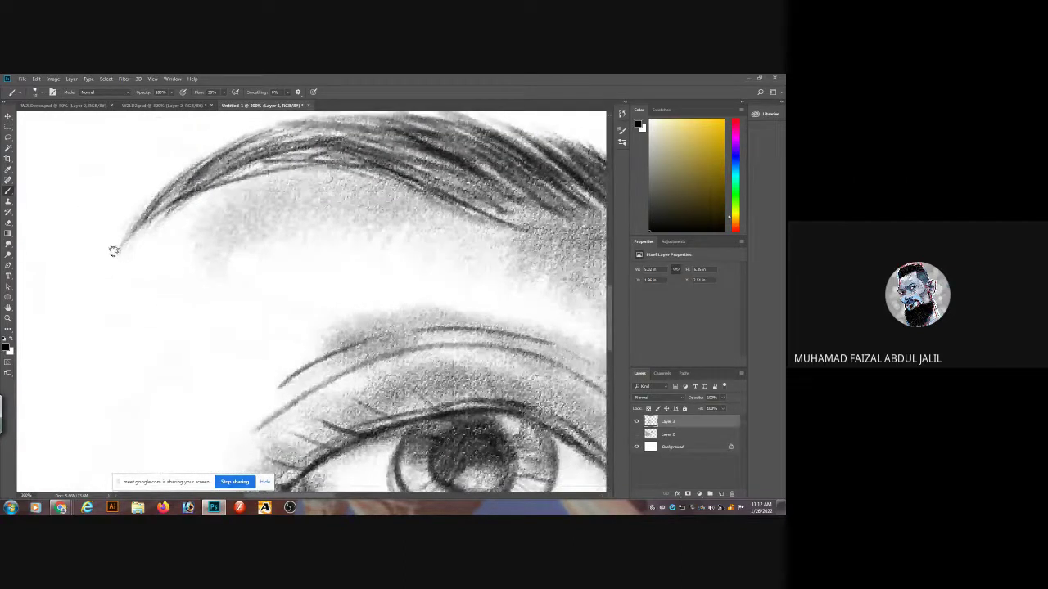
{"action": "left_click_drag", "start_coordinate": [140, 204], "coordinate": [100, 262]}
{"action": "scroll", "coordinate": [151, 386], "scroll_direction": "down", "scroll_amount": 2}
{"action": "scroll", "coordinate": [149, 383], "scroll_direction": "down", "scroll_amount": 4}
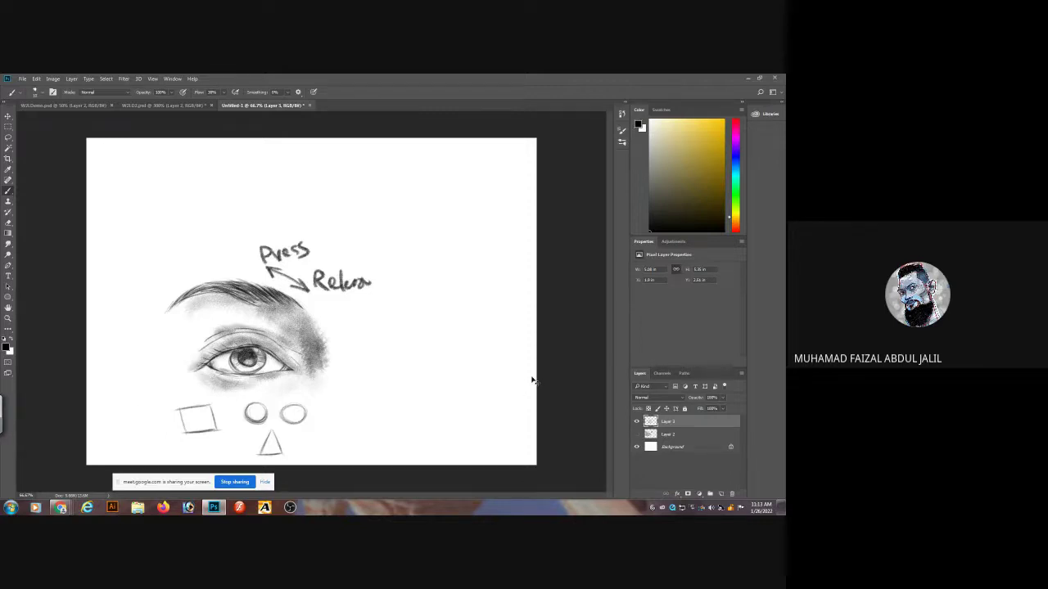
Save the drawing in the Week2 ref folder as a Photoshop file named W2demo_G2consultation.
{"action": "key", "text": "ctrl+s"}
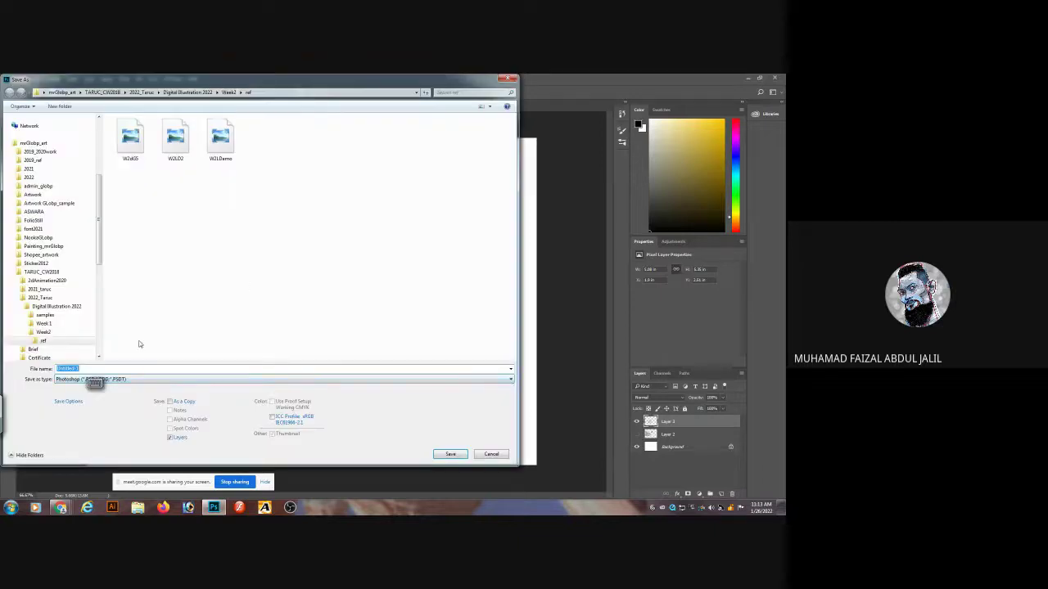
{"action": "type", "text": "W2demo_02consultation"}
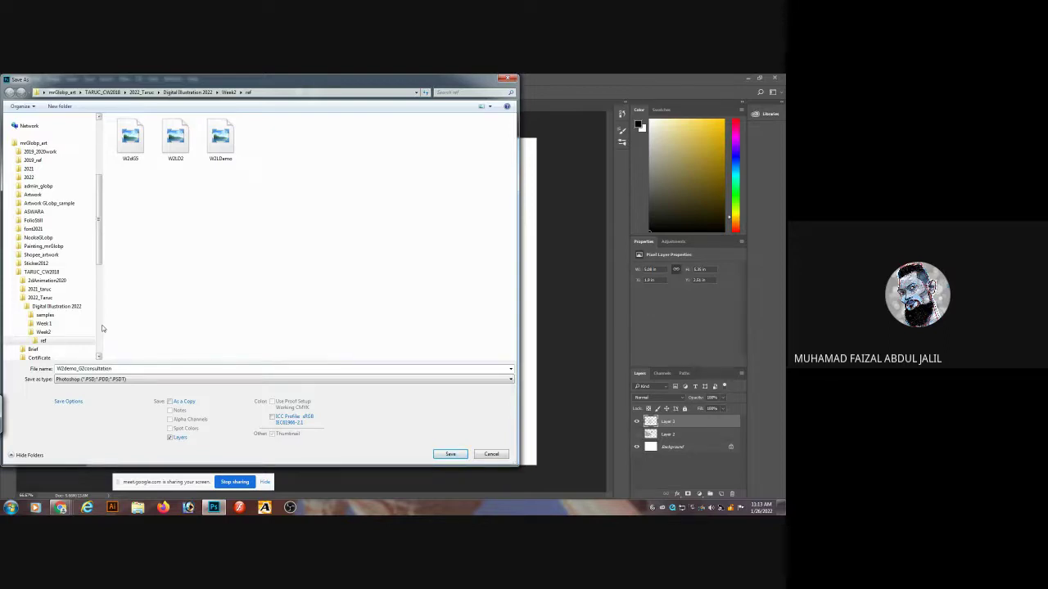
{"action": "key", "text": "Return"}
{"action": "key", "text": "Return"}
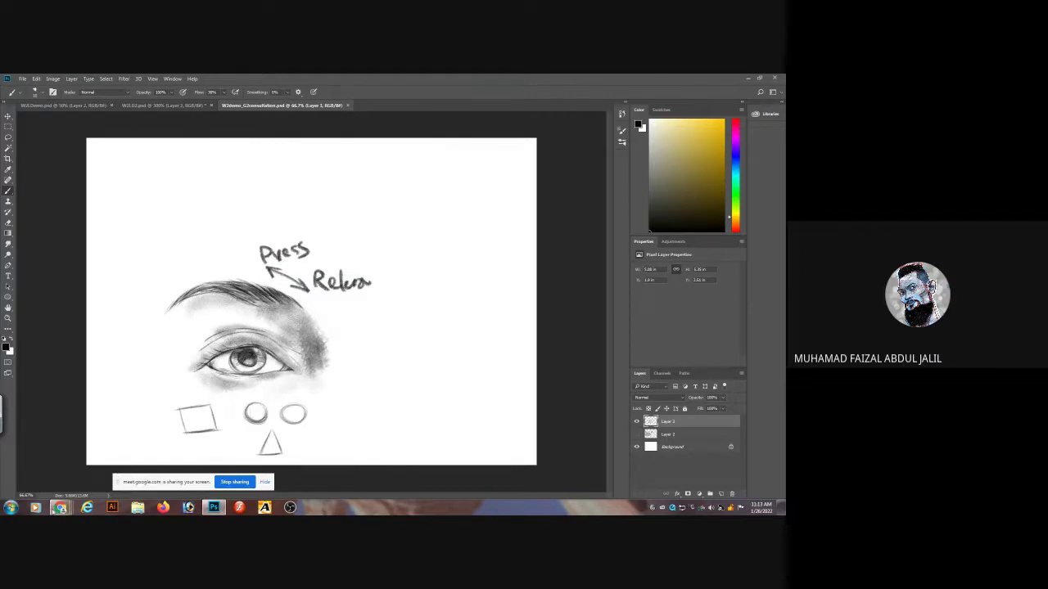
Switch to the Google Meet call, check the in-call messages, close them and return to Photoshop.
{"action": "mouse_move", "coordinate": [60, 508]}
{"action": "left_click", "coordinate": [65, 483]}
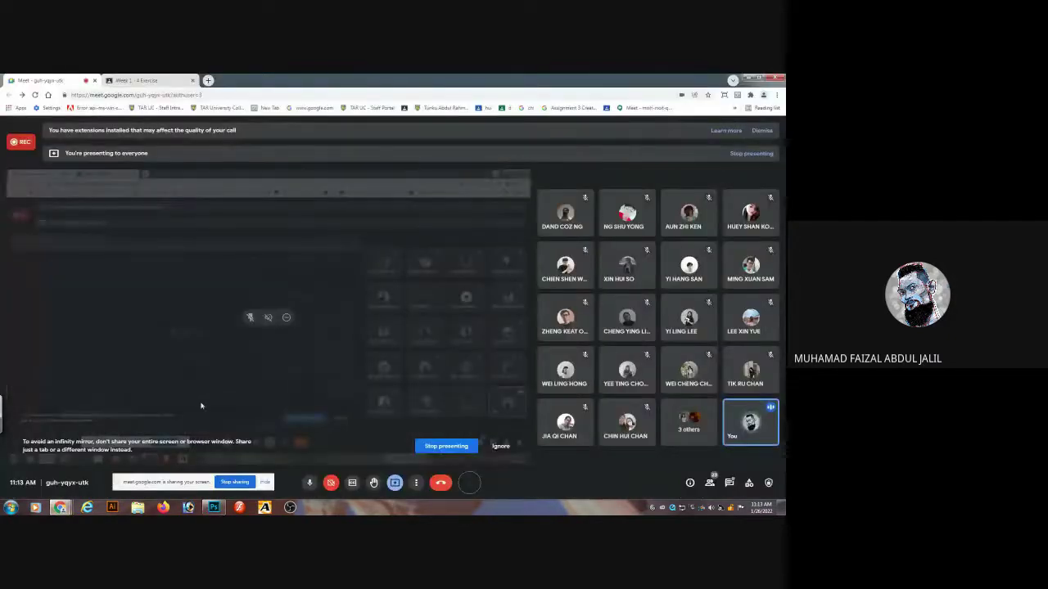
{"action": "left_click", "coordinate": [728, 483]}
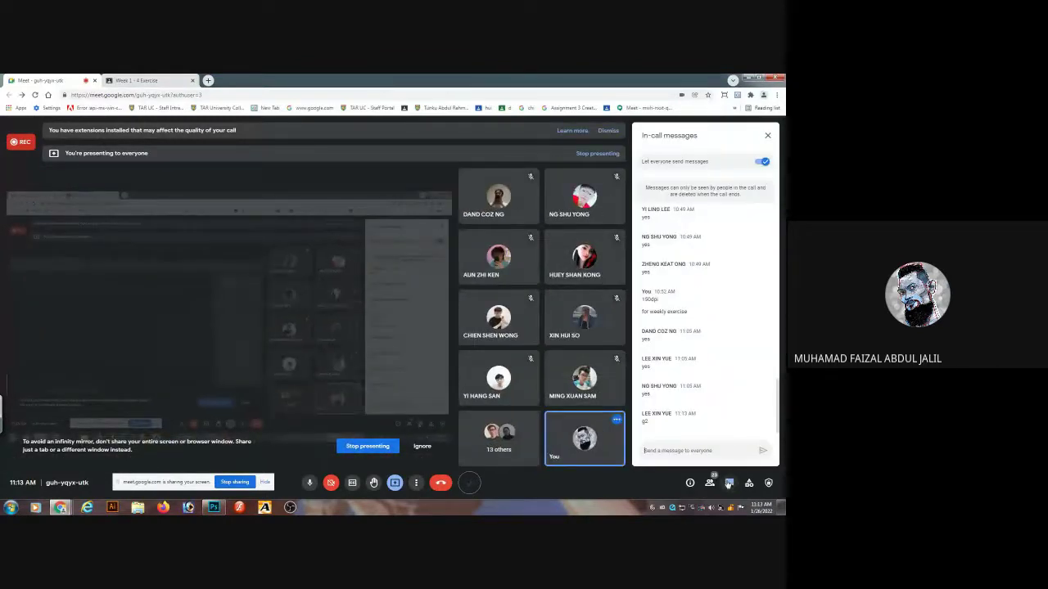
{"action": "left_click", "coordinate": [729, 483]}
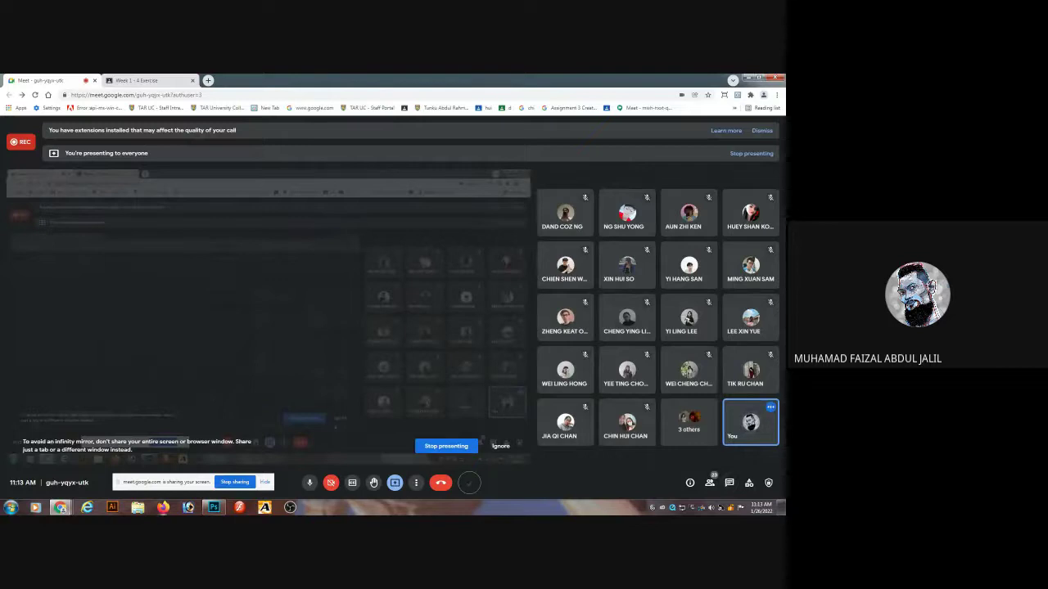
{"action": "left_click", "coordinate": [215, 508]}
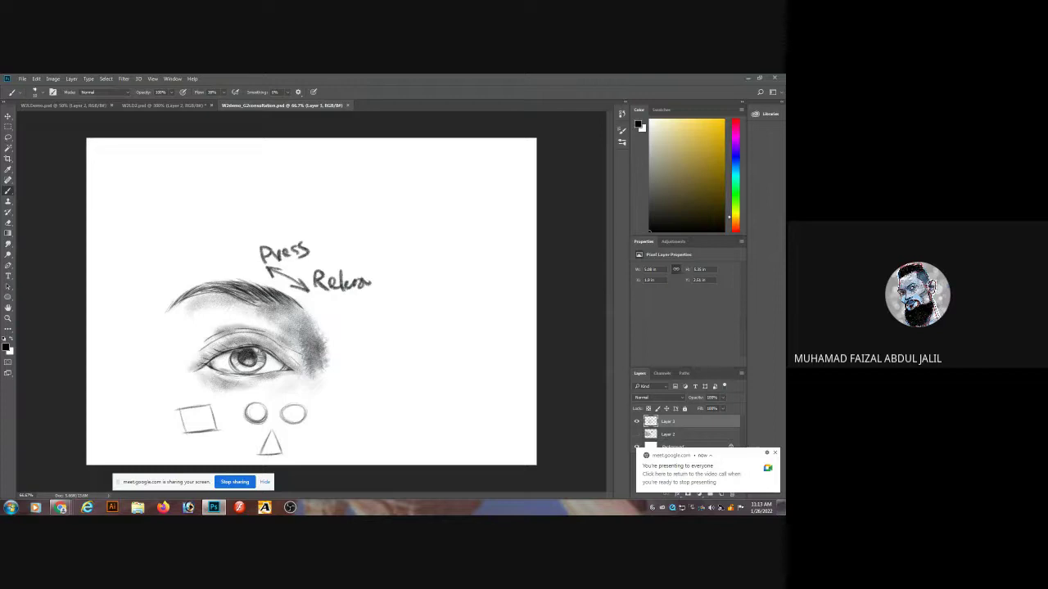
In the W2LD2 portrait document, hide the existing sketch layer and add two new empty layers above it.
{"action": "left_click", "coordinate": [154, 105]}
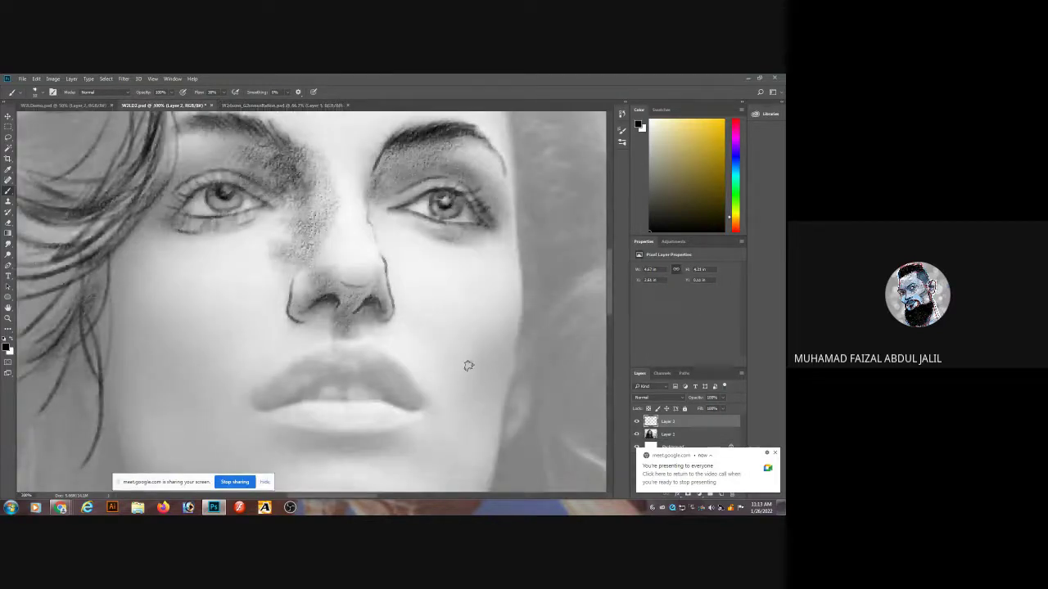
{"action": "left_click", "coordinate": [637, 422]}
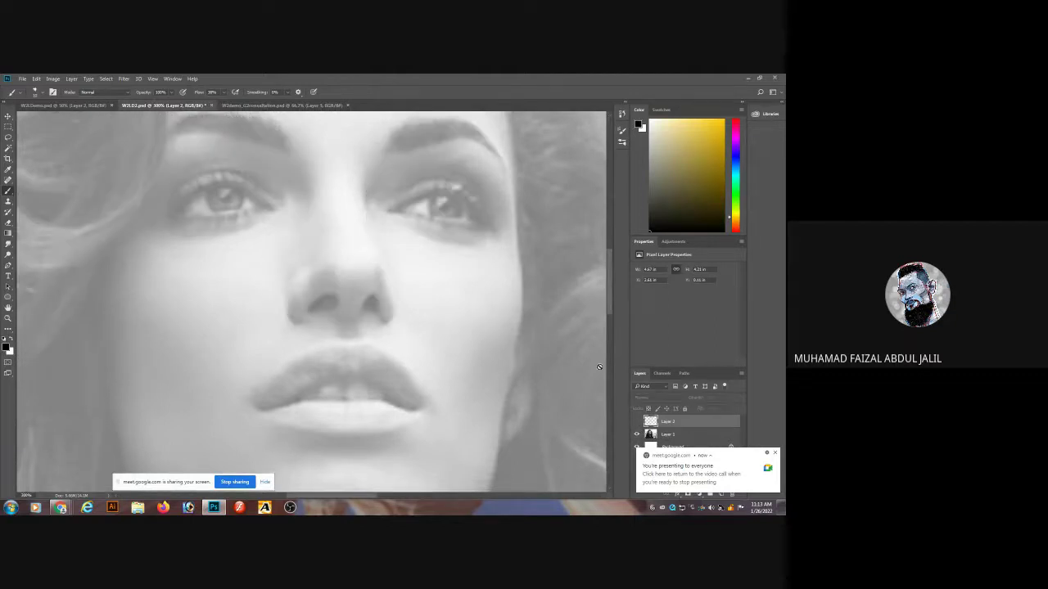
{"action": "left_click_drag", "start_coordinate": [450, 223], "coordinate": [391, 265]}
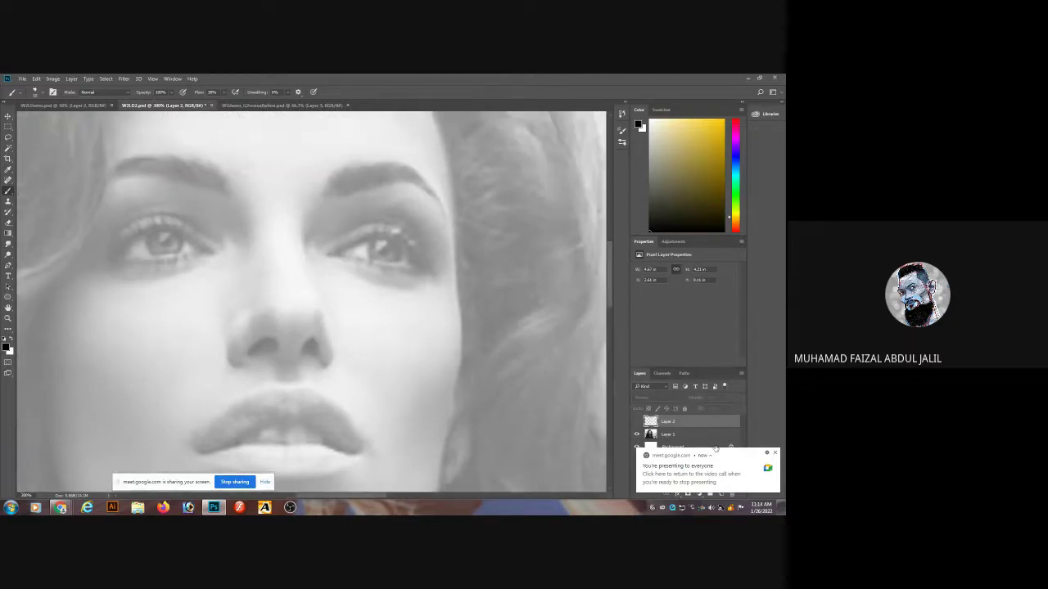
{"action": "left_click", "coordinate": [771, 455]}
{"action": "left_click", "coordinate": [722, 493]}
{"action": "left_click", "coordinate": [722, 494]}
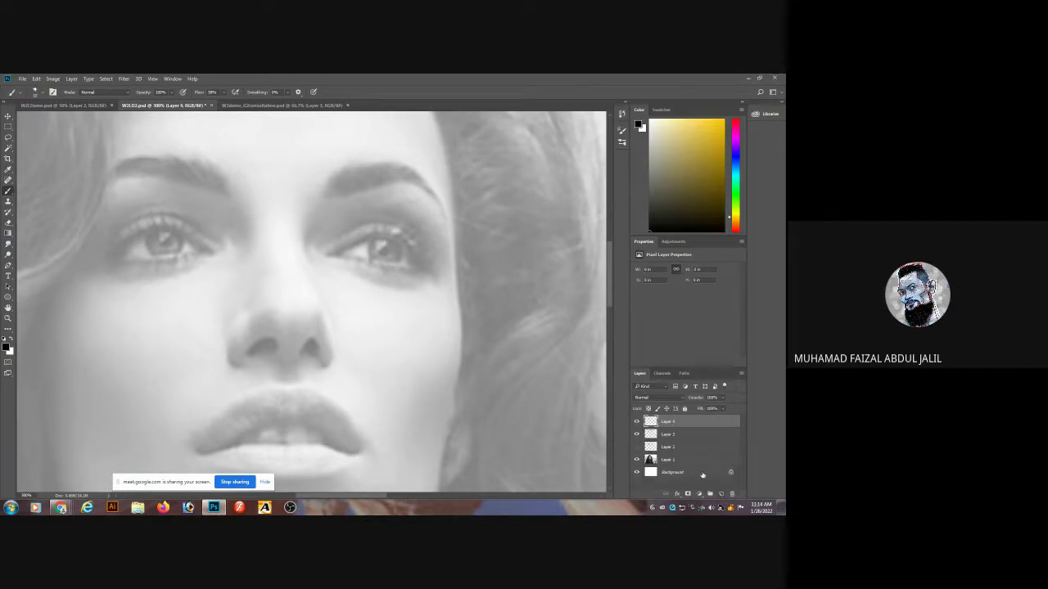
{"action": "left_click_drag", "start_coordinate": [390, 245], "coordinate": [384, 268]}
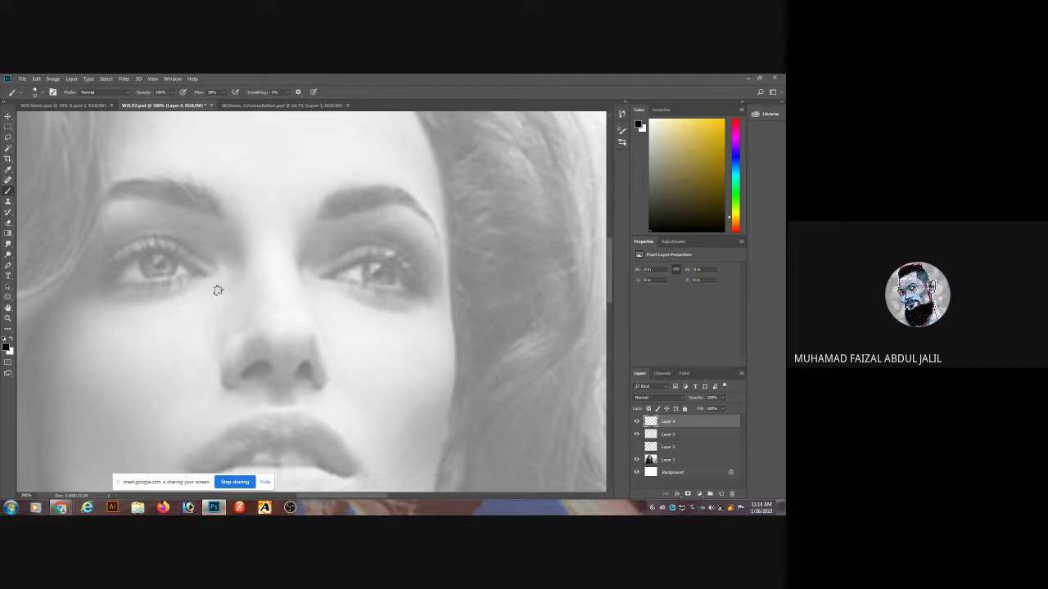
Switch to the Google Meet call and turn on the camera.
{"action": "mouse_move", "coordinate": [60, 506]}
{"action": "left_click", "coordinate": [57, 457]}
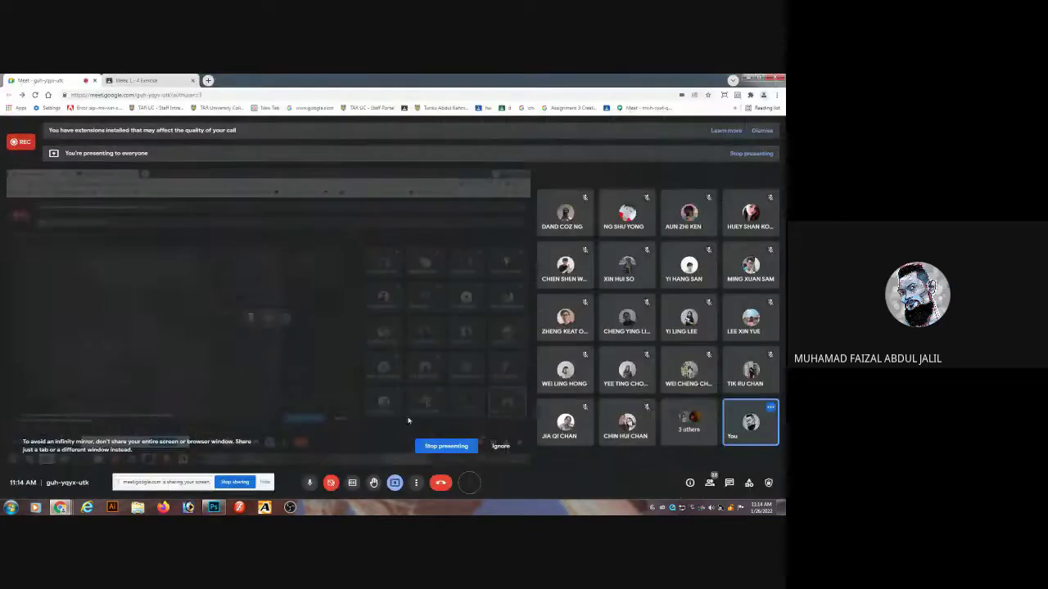
{"action": "left_click", "coordinate": [332, 483]}
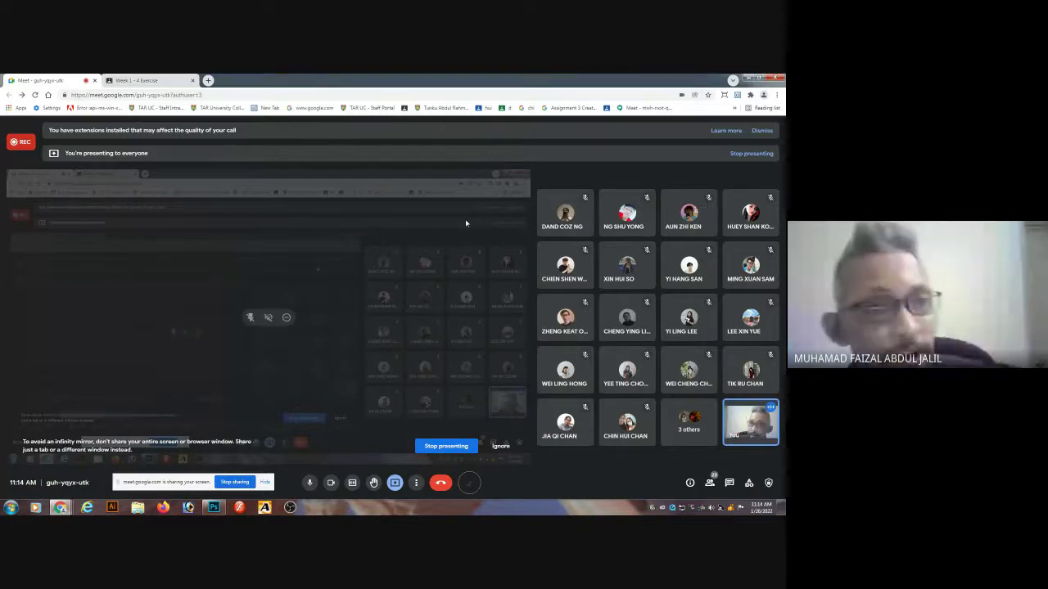
Review the Week 1 - 4 Exercise student work and instructions in Google Classroom, and return to Photoshop through the Meet call.
{"action": "left_click", "coordinate": [144, 80]}
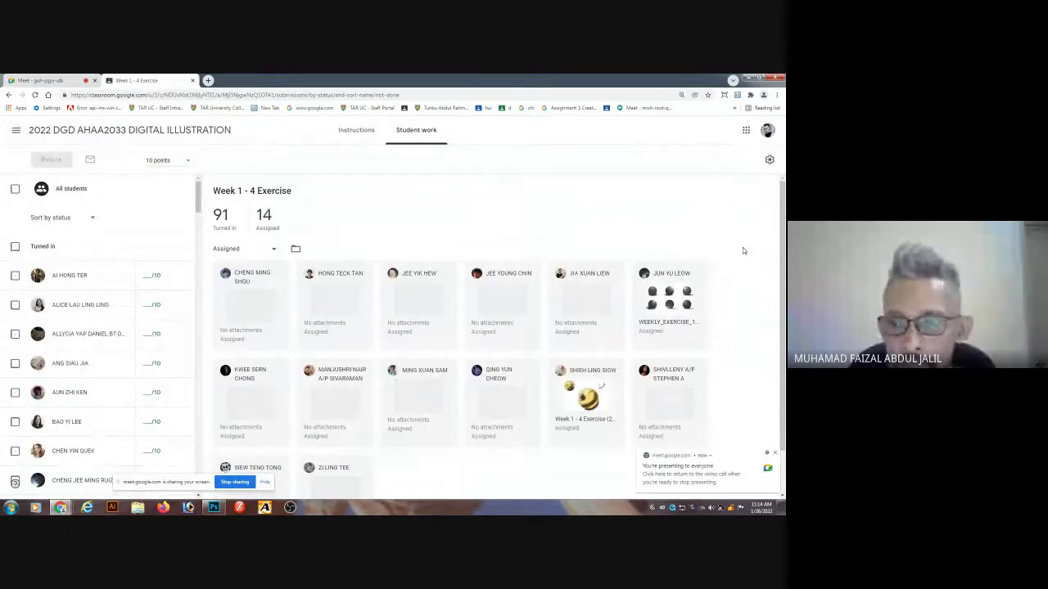
{"action": "left_click_drag", "start_coordinate": [783, 203], "coordinate": [783, 240]}
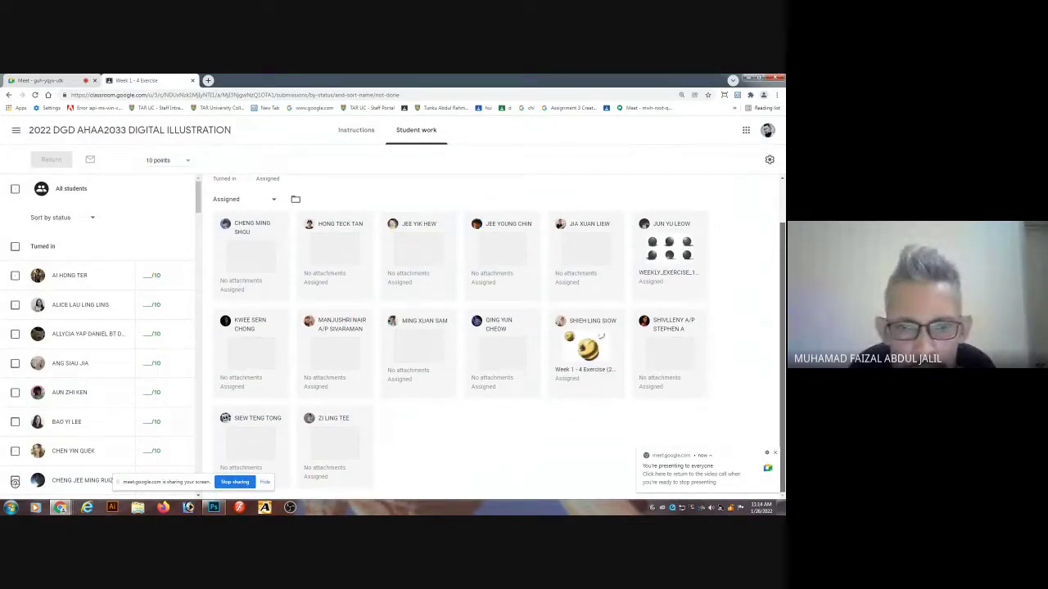
{"action": "scroll", "coordinate": [527, 387], "scroll_direction": "up", "scroll_amount": 1}
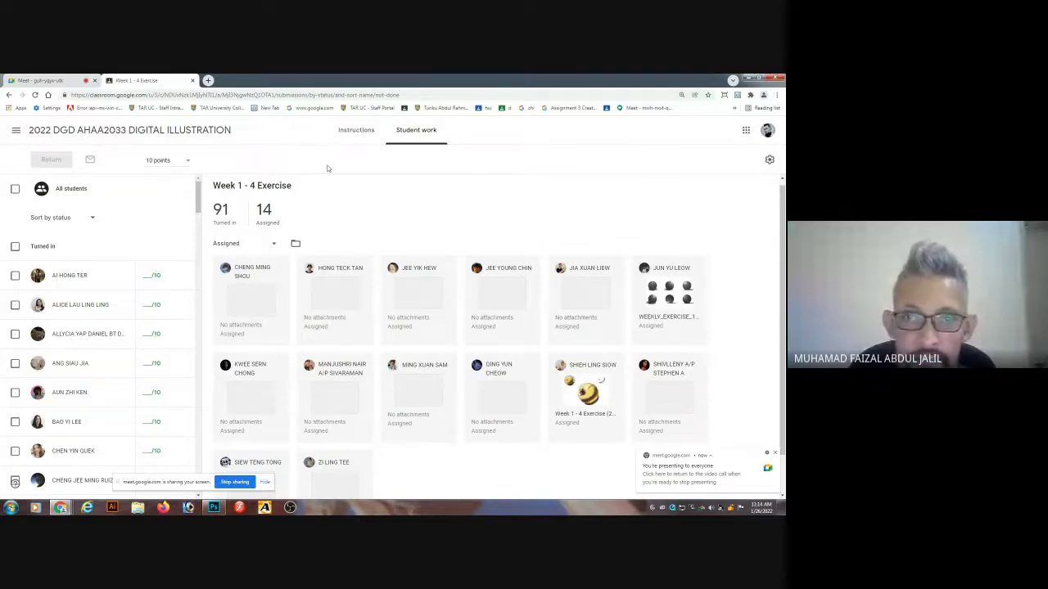
{"action": "left_click", "coordinate": [356, 130]}
{"action": "left_click", "coordinate": [49, 80]}
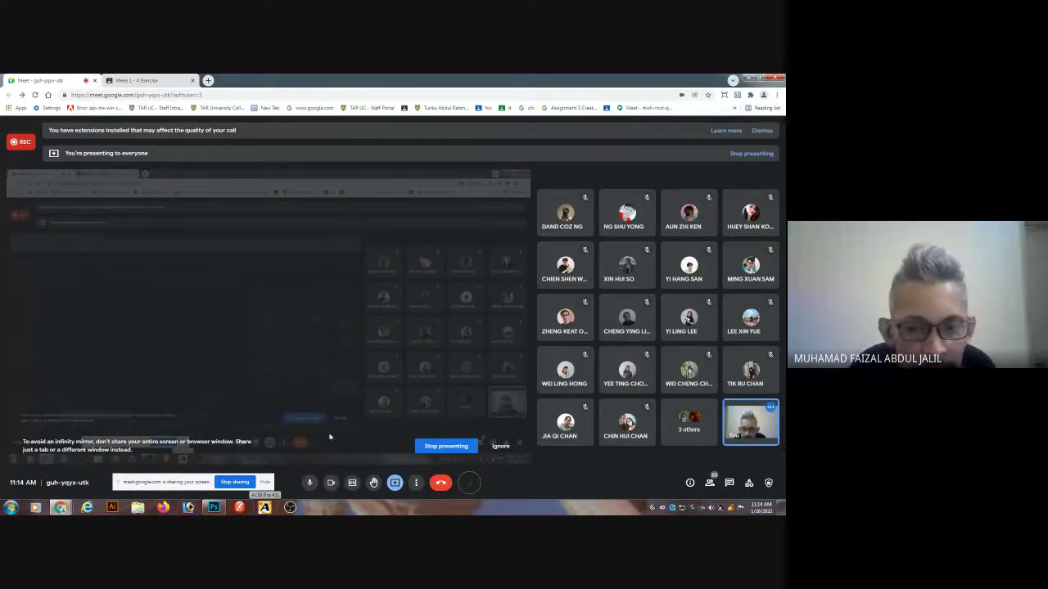
{"action": "left_click", "coordinate": [213, 508]}
Try to paint the eyebrow above the eye on the hair-covered side freehand with the black brush, and undo the stroke.
{"action": "left_click", "coordinate": [234, 301], "text": "ctrl"}
{"action": "left_click_drag", "start_coordinate": [252, 228], "coordinate": [450, 285]}
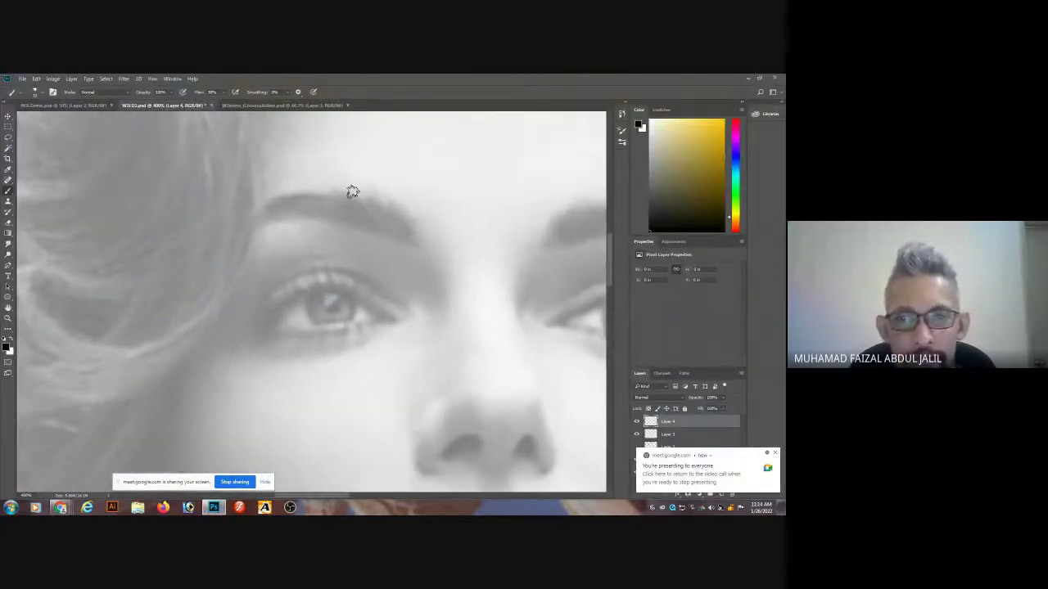
{"action": "mouse_move", "coordinate": [385, 212]}
{"action": "left_mouse_down"}
{"action": "mouse_move", "coordinate": [402, 232]}
{"action": "mouse_move", "coordinate": [363, 216]}
{"action": "mouse_move", "coordinate": [366, 227]}
{"action": "mouse_move", "coordinate": [344, 206]}
{"action": "mouse_move", "coordinate": [318, 214]}
{"action": "left_mouse_up"}
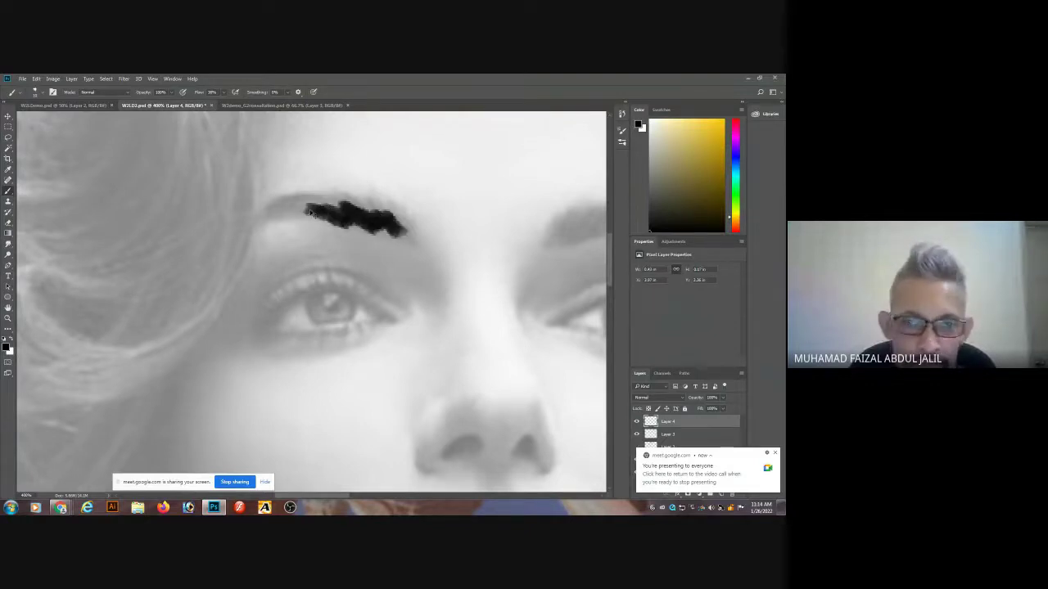
{"action": "key", "text": "ctrl+z"}
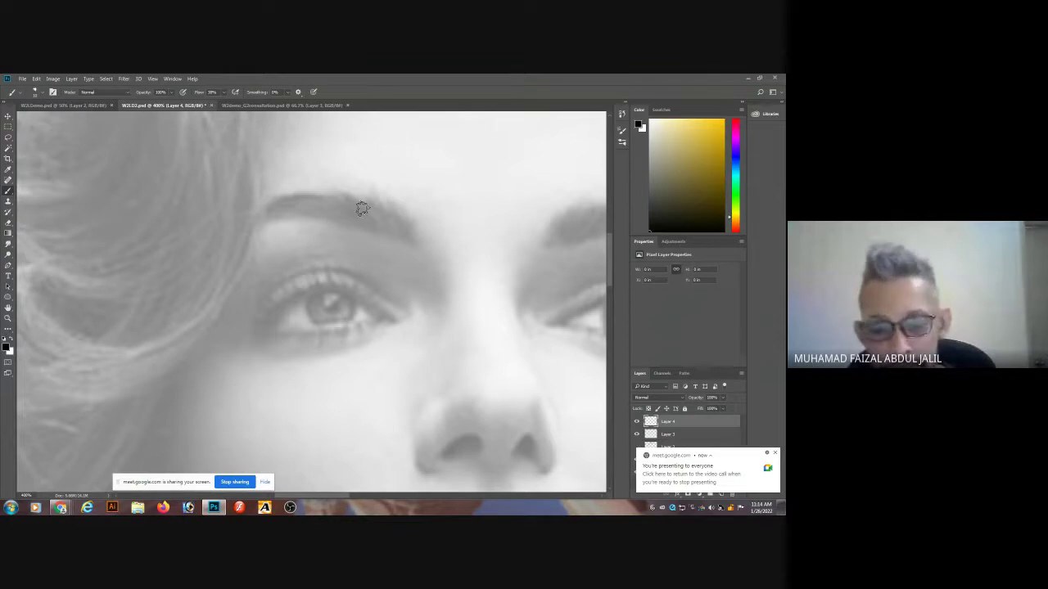
Outline the eyebrow with the Lasso tool, add jagged hair edges at its inner part, and brush the selection black.
{"action": "key", "text": "l"}
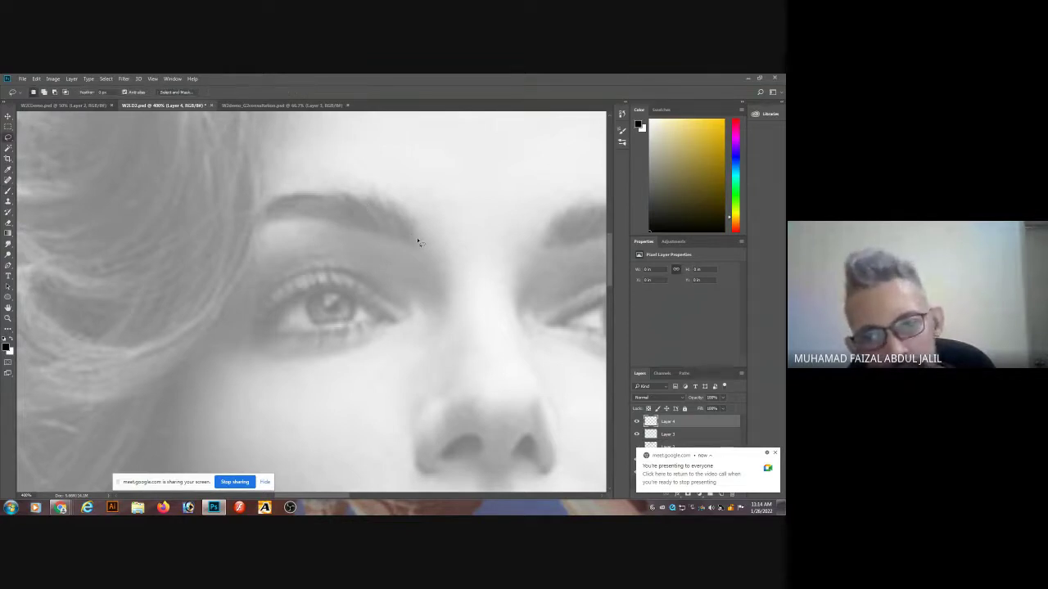
{"action": "mouse_move", "coordinate": [416, 238]}
{"action": "left_mouse_down"}
{"action": "mouse_move", "coordinate": [395, 205]}
{"action": "mouse_move", "coordinate": [397, 216]}
{"action": "mouse_move", "coordinate": [384, 199]}
{"action": "mouse_move", "coordinate": [345, 194]}
{"action": "mouse_move", "coordinate": [284, 199]}
{"action": "mouse_move", "coordinate": [235, 223]}
{"action": "mouse_move", "coordinate": [338, 225]}
{"action": "mouse_move", "coordinate": [376, 243]}
{"action": "mouse_move", "coordinate": [368, 235]}
{"action": "mouse_move", "coordinate": [410, 247]}
{"action": "mouse_move", "coordinate": [408, 239]}
{"action": "mouse_move", "coordinate": [423, 254]}
{"action": "mouse_move", "coordinate": [412, 221]}
{"action": "mouse_move", "coordinate": [421, 247]}
{"action": "left_mouse_up"}
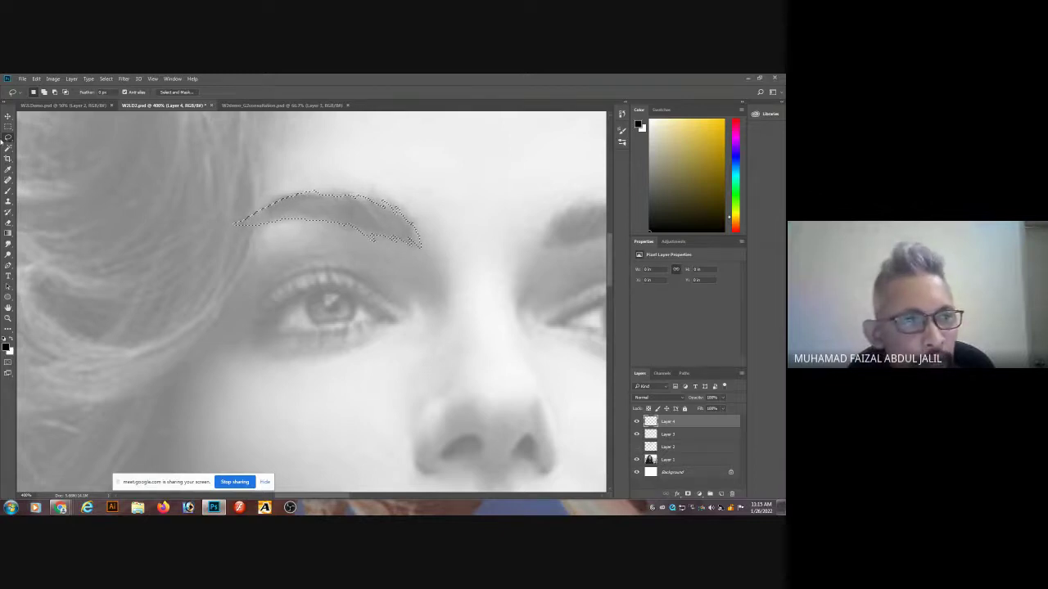
{"action": "left_click", "coordinate": [99, 91]}
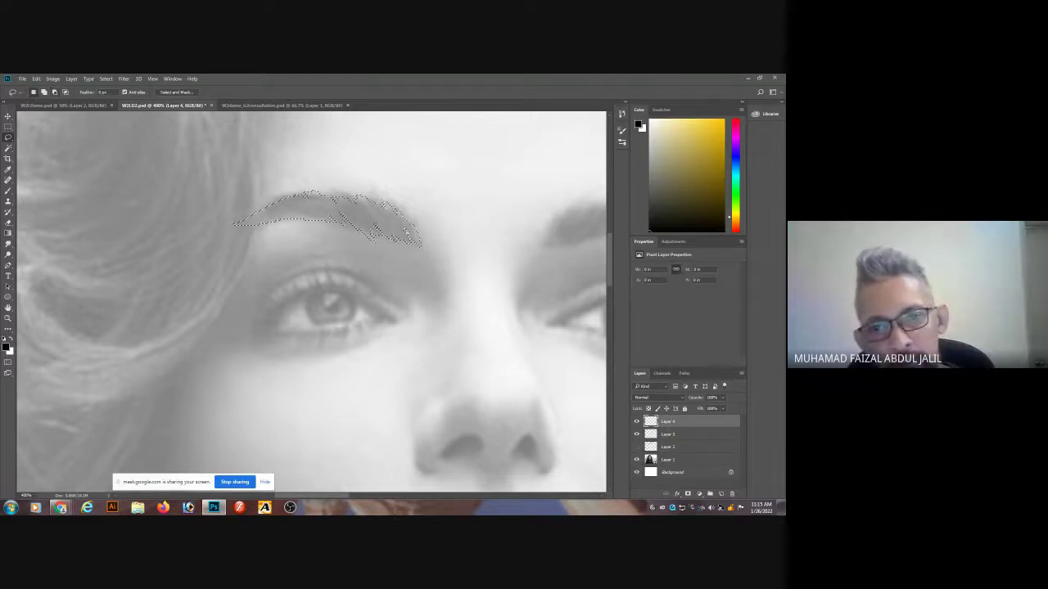
{"action": "key", "text": "b"}
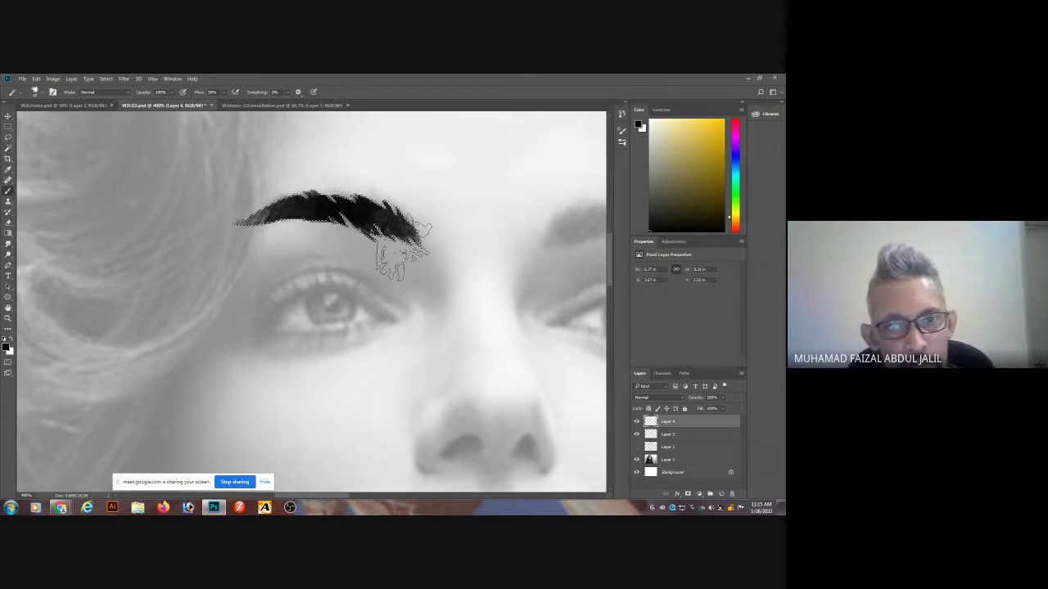
Outline the thin upper eyelid line below the painted eyebrow with the Lasso, and trace the iris as an added selection.
{"action": "key", "text": "ctrl+0"}
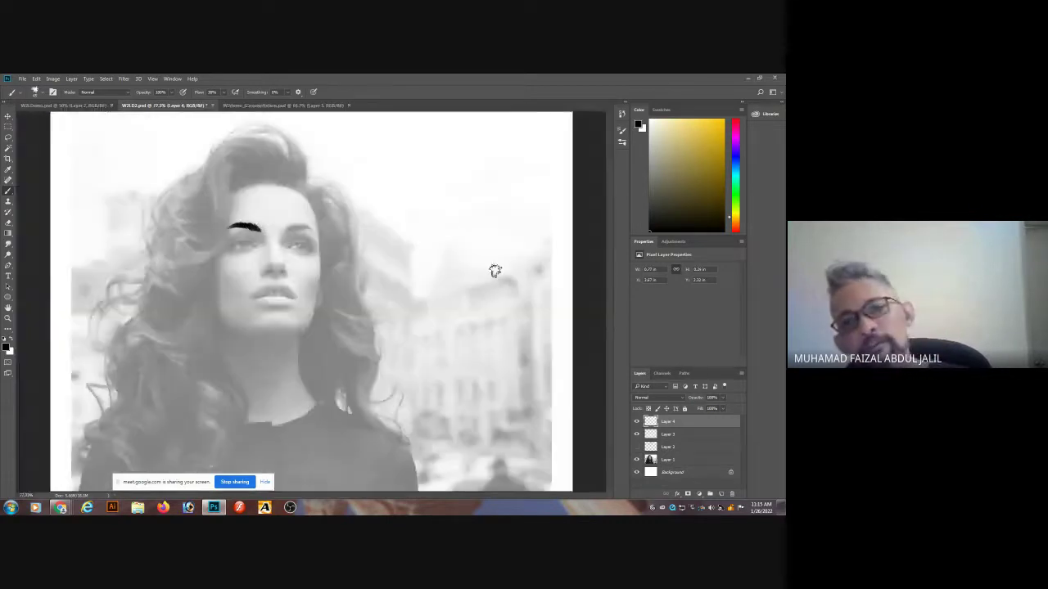
{"action": "left_click", "coordinate": [260, 250], "text": "ctrl"}
{"action": "left_click", "coordinate": [259, 250], "text": "ctrl"}
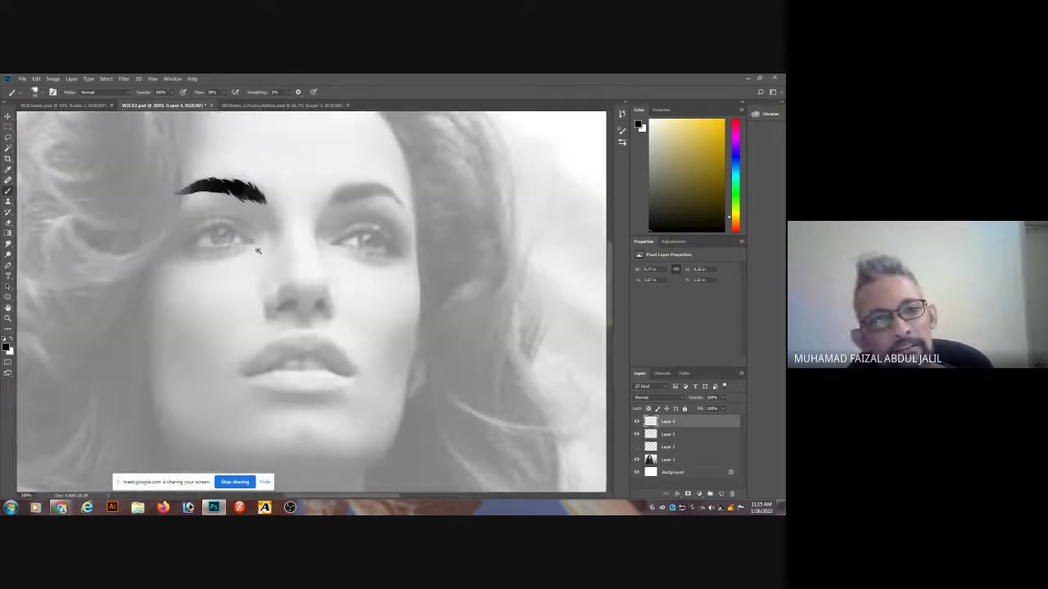
{"action": "scroll", "coordinate": [257, 250], "scroll_direction": "up", "scroll_amount": 3}
{"action": "key", "text": "l"}
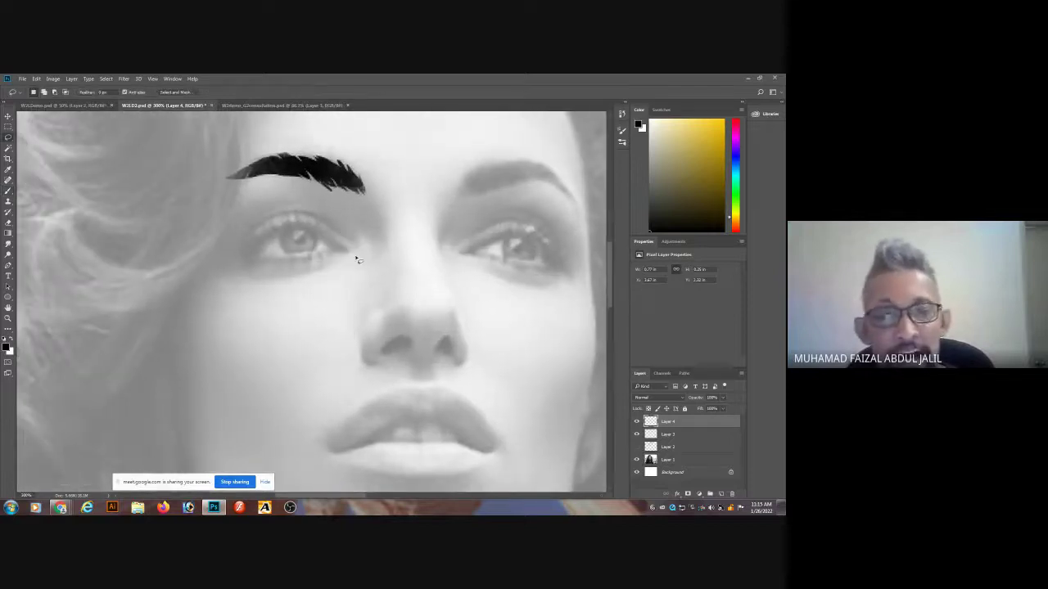
{"action": "scroll", "coordinate": [327, 257], "scroll_direction": "up", "scroll_amount": 1}
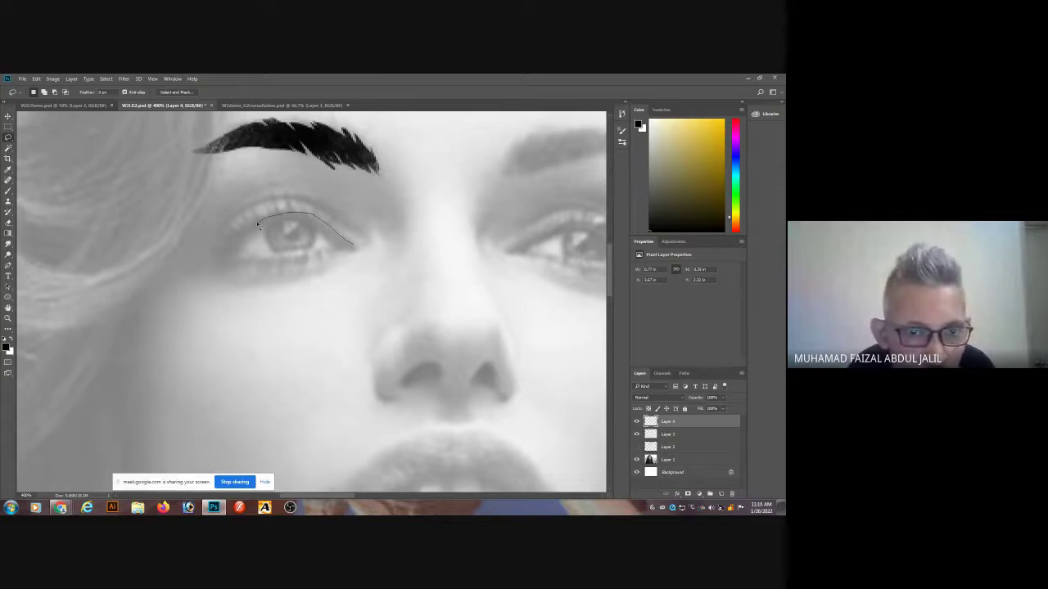
{"action": "mouse_move", "coordinate": [242, 234]}
{"action": "left_mouse_down"}
{"action": "mouse_move", "coordinate": [214, 255]}
{"action": "mouse_move", "coordinate": [246, 238]}
{"action": "left_mouse_up"}
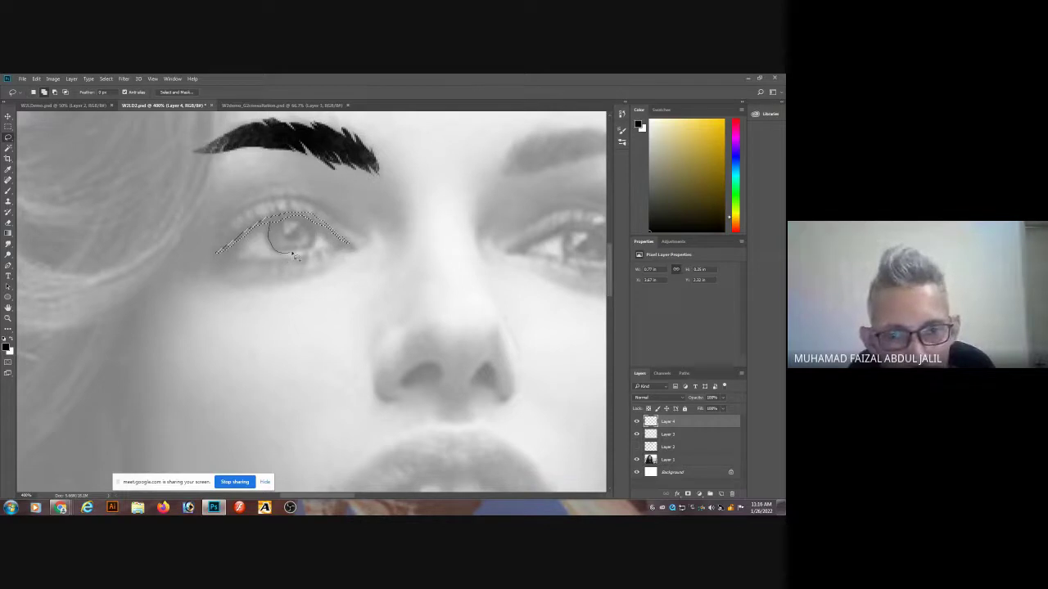
{"action": "left_click_drag", "start_coordinate": [278, 216], "coordinate": [269, 227]}
Lower the brush opacity and shade the selected upper eyelid line.
{"action": "key", "text": "b"}
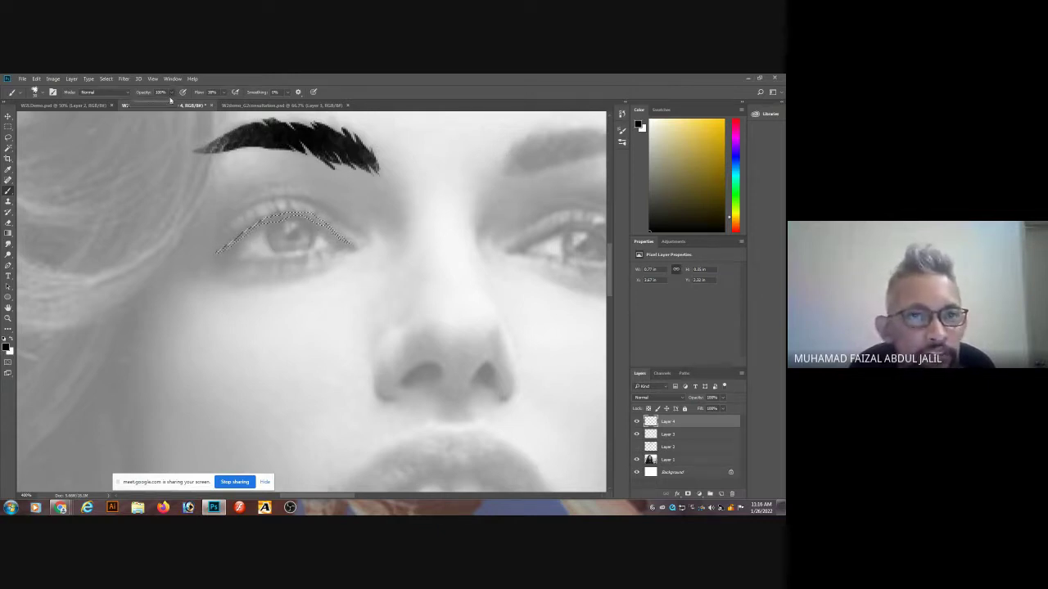
{"action": "left_click_drag", "start_coordinate": [170, 104], "coordinate": [144, 105]}
{"action": "left_click", "coordinate": [289, 199]}
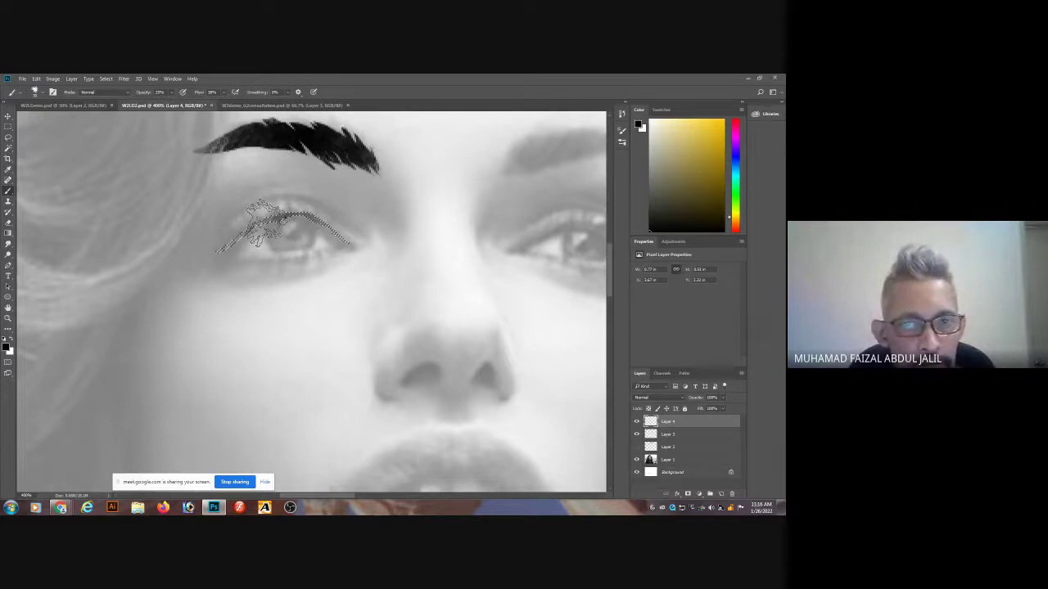
Add the iris to the lasso selection, shade it with the translucent brush and deselect.
{"action": "key", "text": "l"}
{"action": "mouse_move", "coordinate": [267, 222]}
{"action": "left_mouse_down"}
{"action": "mouse_move", "coordinate": [287, 255]}
{"action": "mouse_move", "coordinate": [319, 240]}
{"action": "mouse_move", "coordinate": [308, 215]}
{"action": "mouse_move", "coordinate": [292, 214]}
{"action": "mouse_move", "coordinate": [248, 229]}
{"action": "mouse_move", "coordinate": [308, 225]}
{"action": "mouse_move", "coordinate": [287, 231]}
{"action": "mouse_move", "coordinate": [301, 233]}
{"action": "mouse_move", "coordinate": [217, 250]}
{"action": "mouse_move", "coordinate": [282, 228]}
{"action": "mouse_move", "coordinate": [300, 241]}
{"action": "left_mouse_up"}
{"action": "key", "text": "b"}
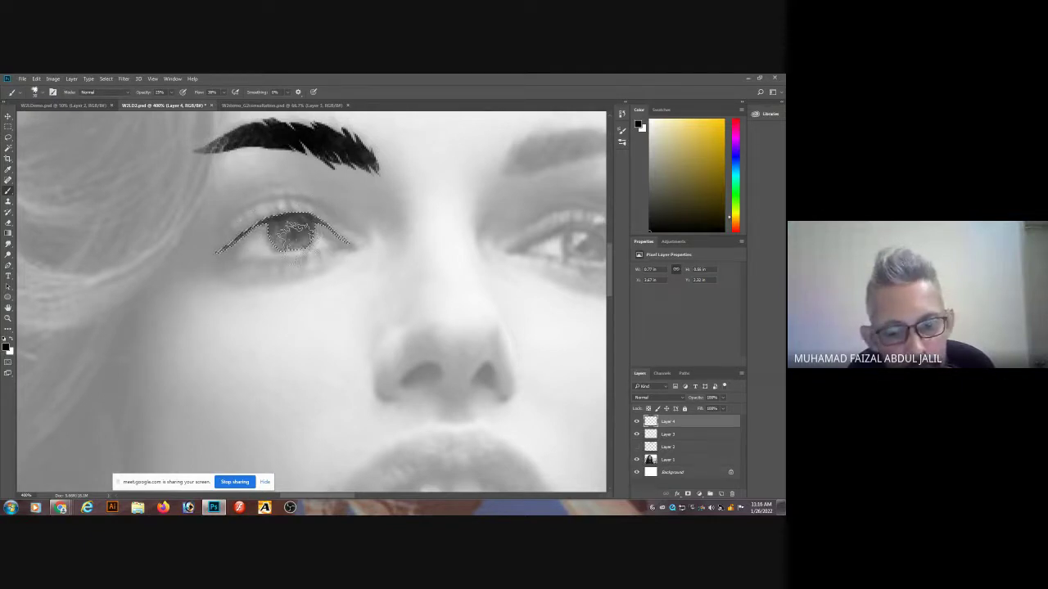
{"action": "key", "text": "ctrl+d"}
Lasso the pupil inside the iris, leaving out a highlight notch, and darken it with the brush.
{"action": "key", "text": "l"}
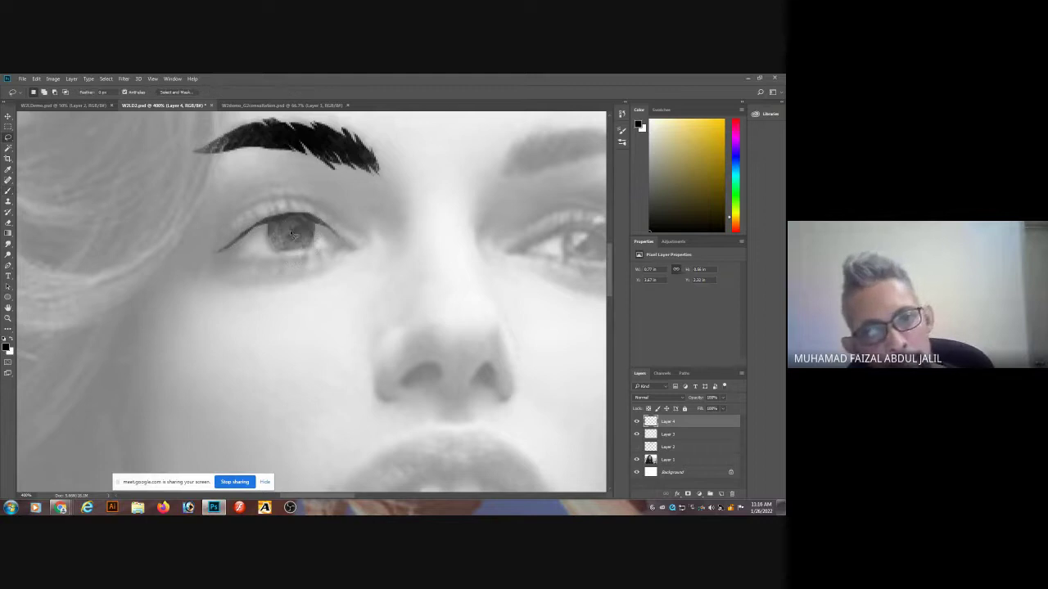
{"action": "mouse_move", "coordinate": [286, 246]}
{"action": "left_mouse_down"}
{"action": "mouse_move", "coordinate": [311, 241]}
{"action": "mouse_move", "coordinate": [309, 227]}
{"action": "mouse_move", "coordinate": [283, 234]}
{"action": "mouse_move", "coordinate": [304, 223]}
{"action": "left_mouse_up"}
{"action": "key", "text": "b"}
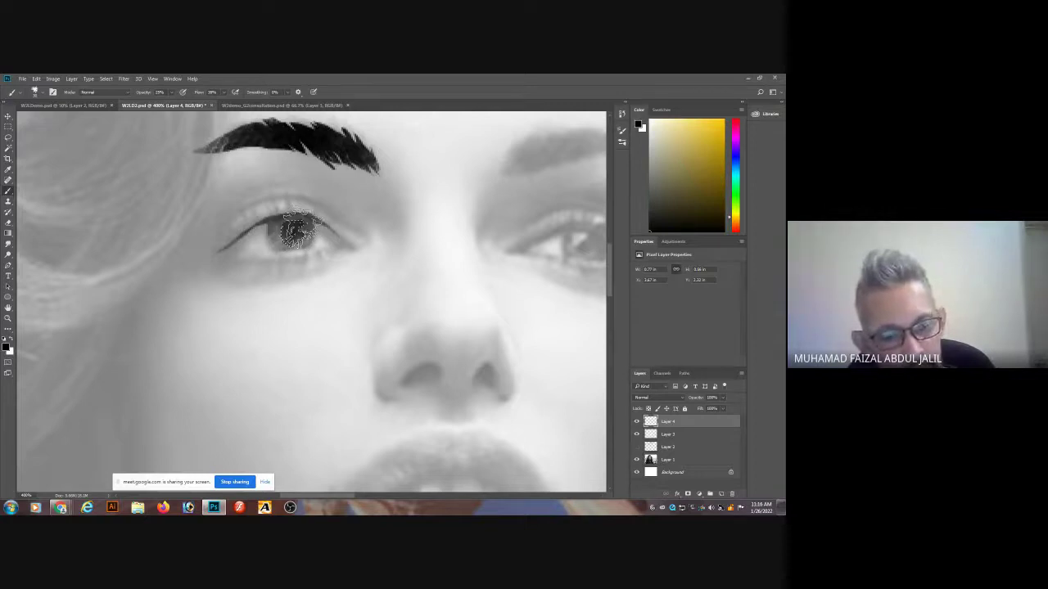
Toggle the photo layer's visibility repeatedly to compare the drawn eyebrow and eye with the reference.
{"action": "key", "text": "ctrl+minus"}
{"action": "key", "text": "ctrl+minus"}
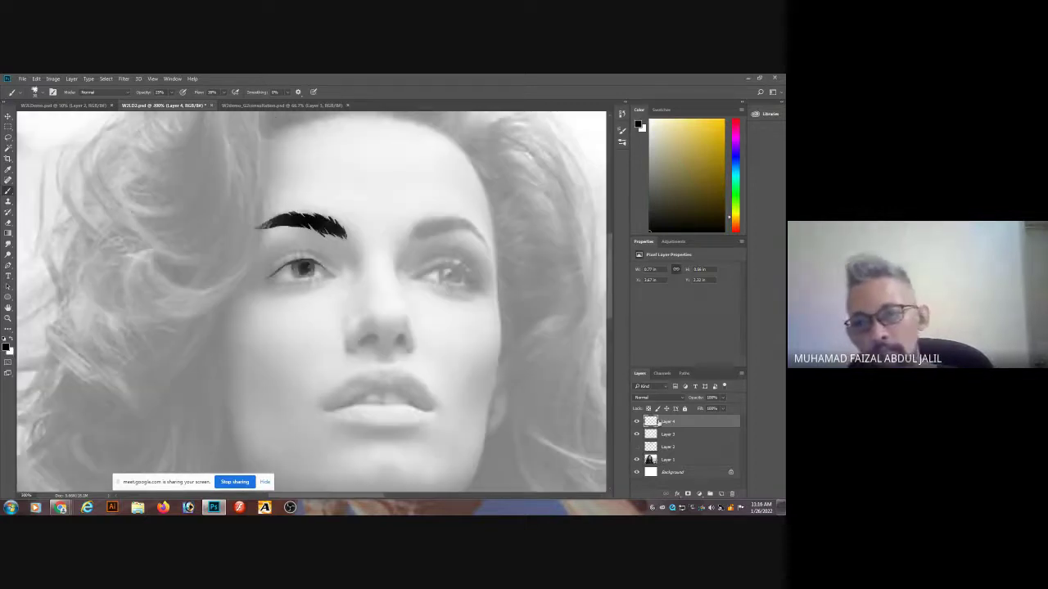
{"action": "left_click", "coordinate": [637, 460]}
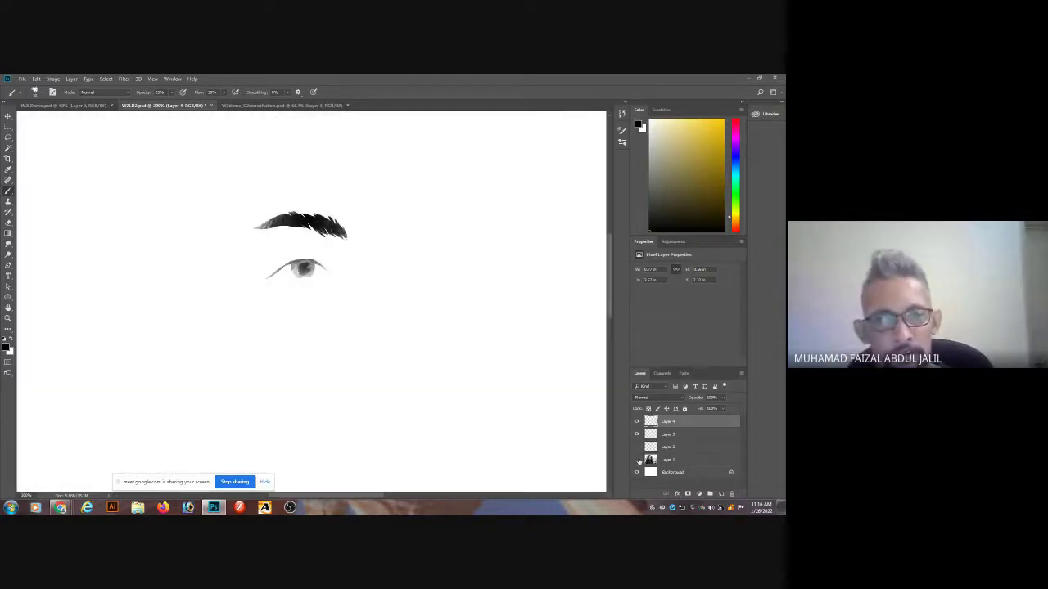
{"action": "left_click", "coordinate": [637, 460]}
{"action": "left_click", "coordinate": [637, 459]}
{"action": "left_click", "coordinate": [637, 460]}
{"action": "left_click", "coordinate": [637, 459]}
{"action": "left_click", "coordinate": [637, 460]}
{"action": "left_click", "coordinate": [637, 459]}
{"action": "left_click", "coordinate": [637, 460]}
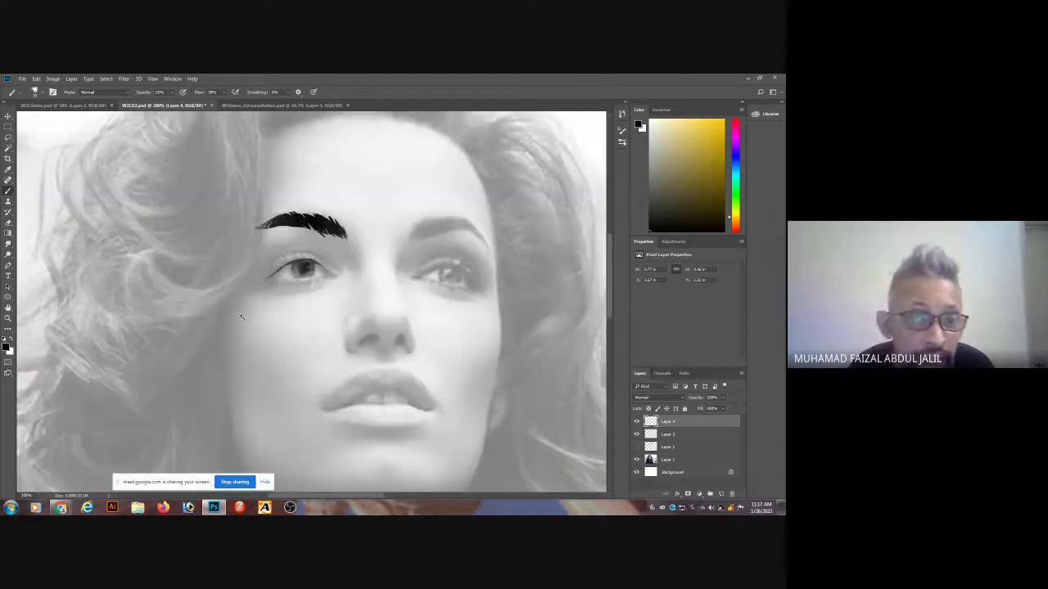
Lasso a thin line along the lower eyelid, shade it with the translucent brush and deselect.
{"action": "left_click", "coordinate": [288, 285], "text": "ctrl"}
{"action": "left_click", "coordinate": [288, 286], "text": "ctrl"}
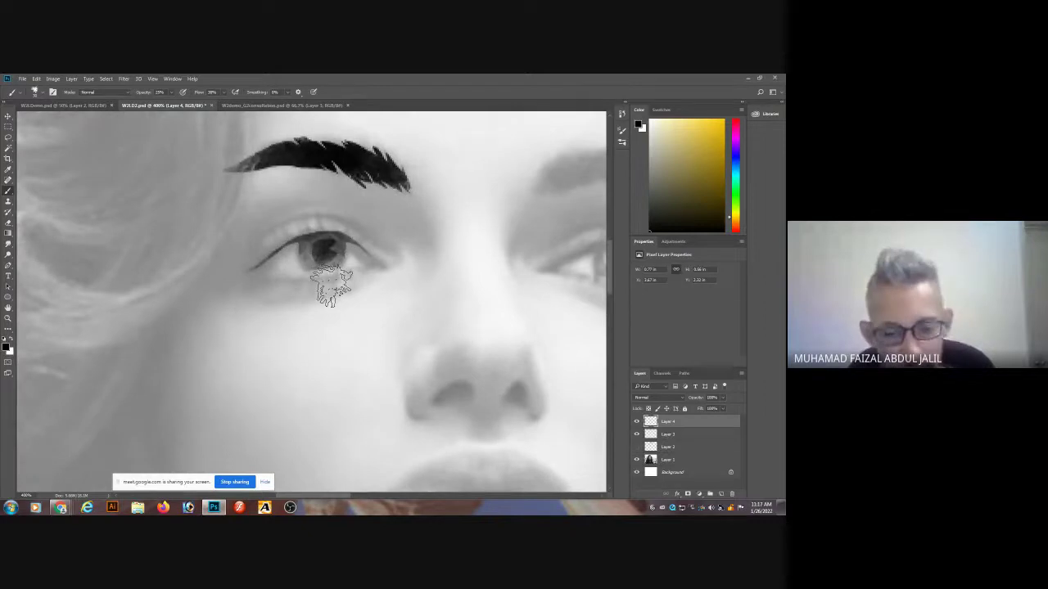
{"action": "key", "text": "l"}
{"action": "mouse_move", "coordinate": [275, 275]}
{"action": "left_mouse_down"}
{"action": "mouse_move", "coordinate": [369, 268]}
{"action": "mouse_move", "coordinate": [320, 282]}
{"action": "mouse_move", "coordinate": [277, 271]}
{"action": "mouse_move", "coordinate": [346, 270]}
{"action": "mouse_move", "coordinate": [265, 265]}
{"action": "mouse_move", "coordinate": [346, 272]}
{"action": "mouse_move", "coordinate": [365, 266]}
{"action": "left_mouse_up"}
{"action": "key", "text": "b"}
{"action": "key", "text": "ctrl+d"}
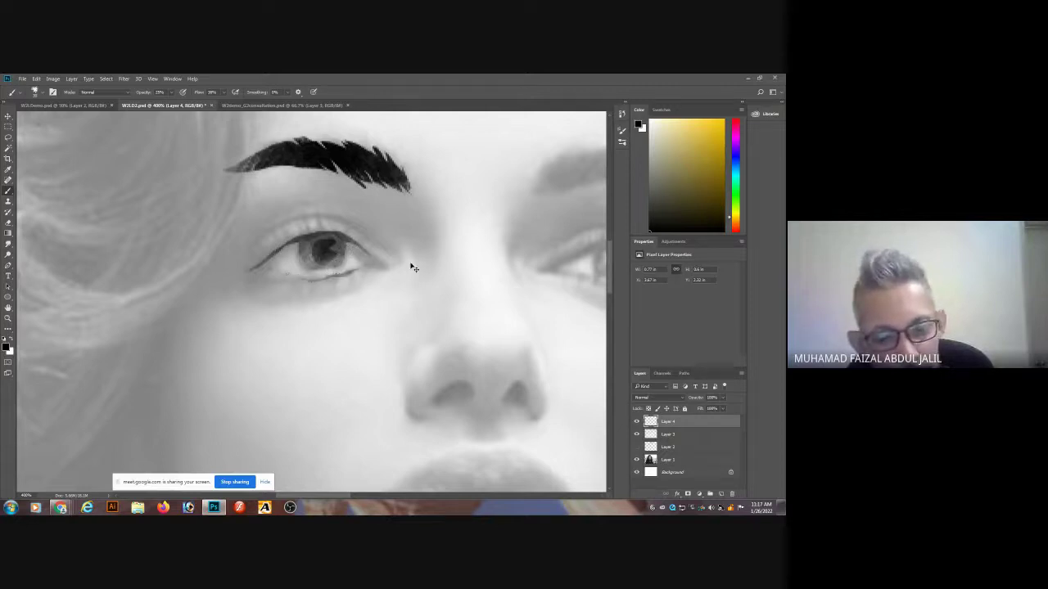
Lasso the upper eyelashes and eyelid crease, shade them with the brush, and hide the photo layer to check the drawing.
{"action": "key", "text": "l"}
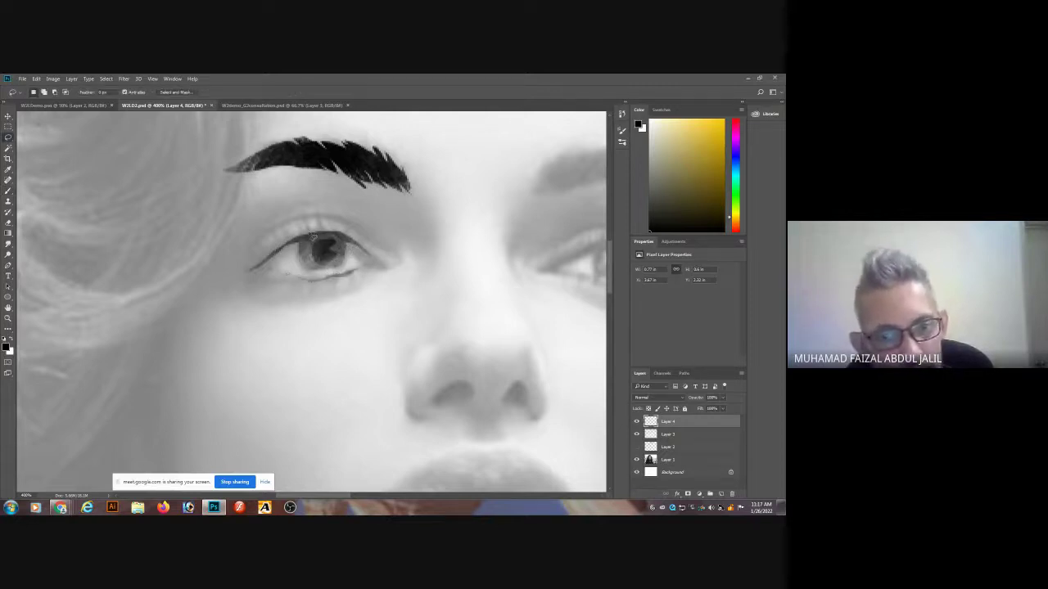
{"action": "left_click", "coordinate": [303, 228]}
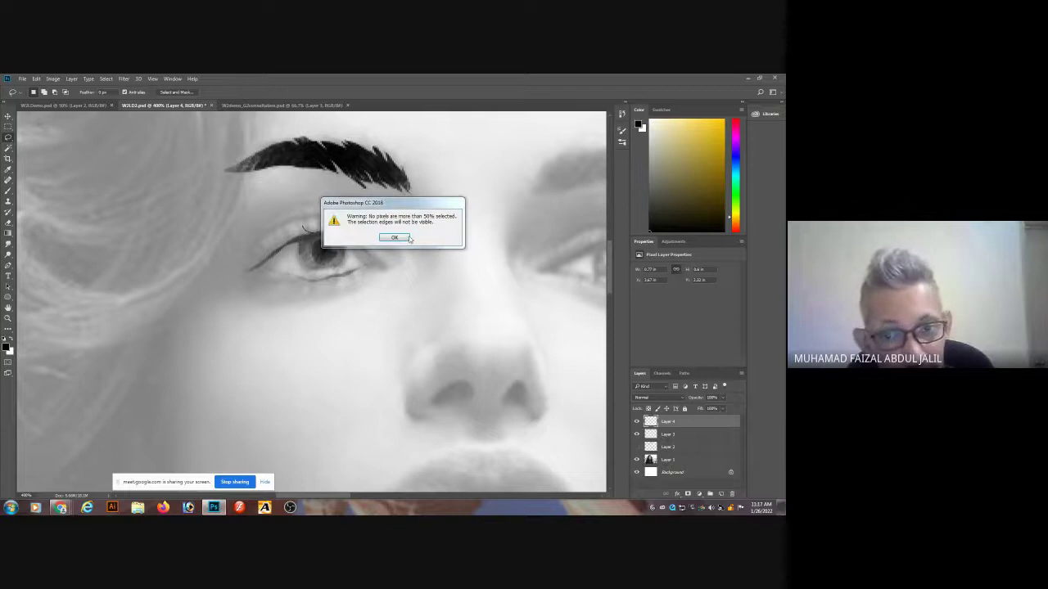
{"action": "left_click", "coordinate": [393, 237]}
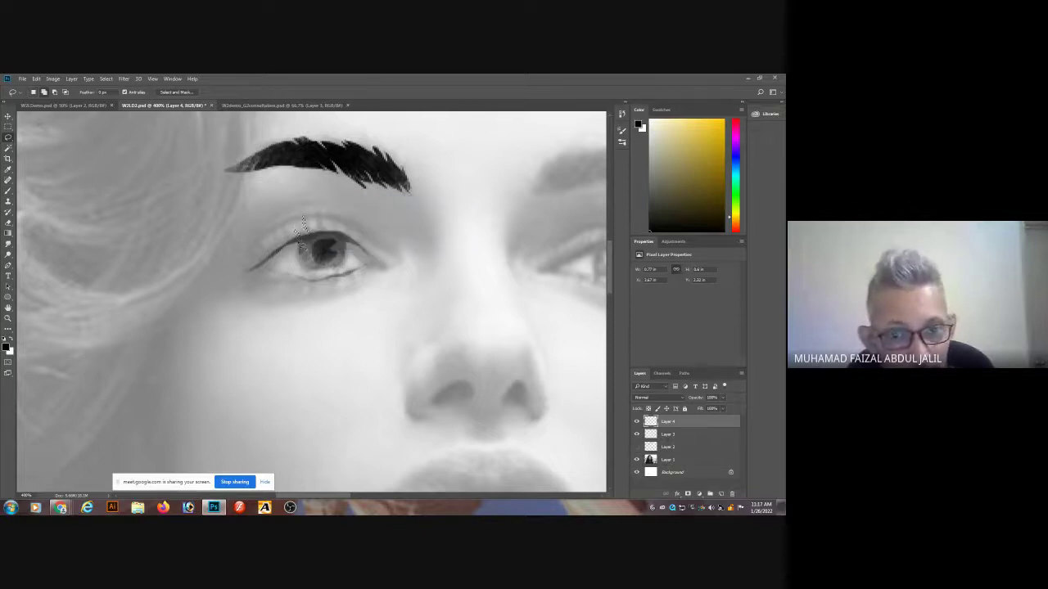
{"action": "mouse_move", "coordinate": [292, 239]}
{"action": "left_mouse_down"}
{"action": "mouse_move", "coordinate": [254, 242]}
{"action": "mouse_move", "coordinate": [269, 264]}
{"action": "mouse_move", "coordinate": [286, 255]}
{"action": "mouse_move", "coordinate": [274, 245]}
{"action": "mouse_move", "coordinate": [289, 251]}
{"action": "mouse_move", "coordinate": [282, 240]}
{"action": "mouse_move", "coordinate": [318, 219]}
{"action": "left_mouse_up"}
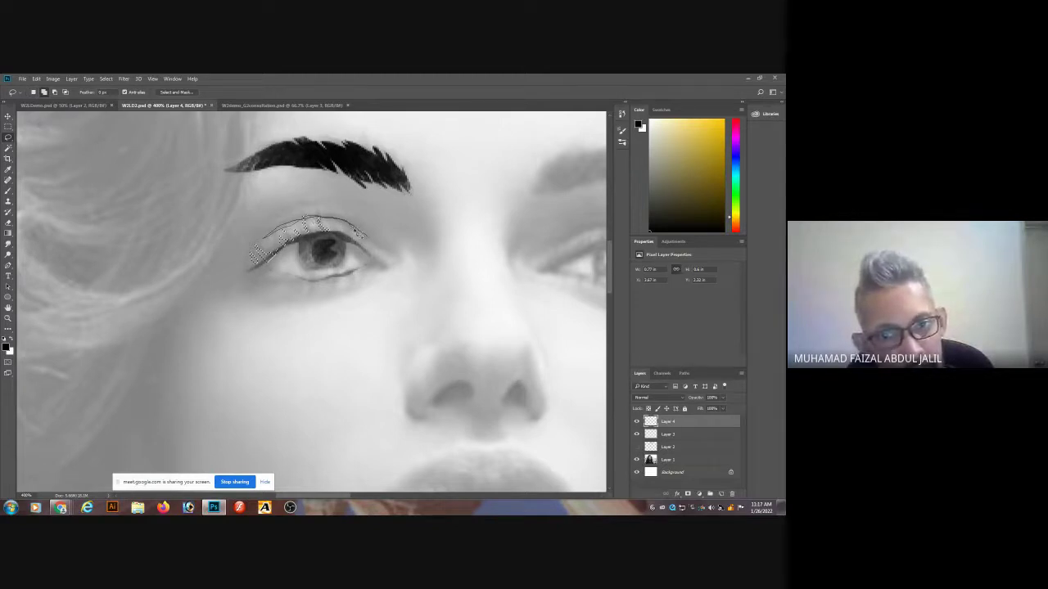
{"action": "key", "text": "b"}
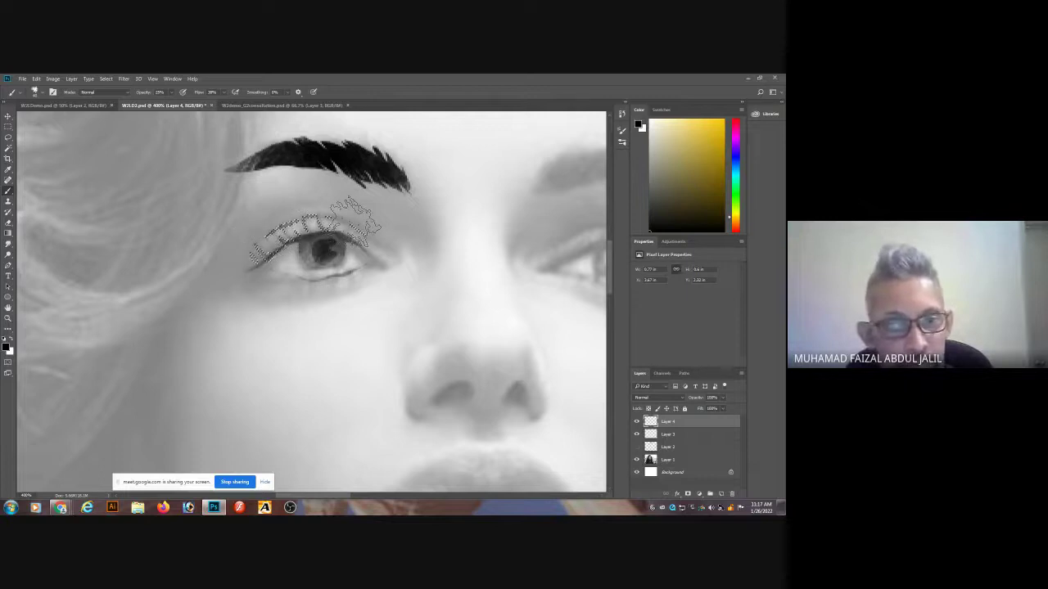
{"action": "key", "text": "ctrl+d"}
{"action": "key", "text": "ctrl+minus"}
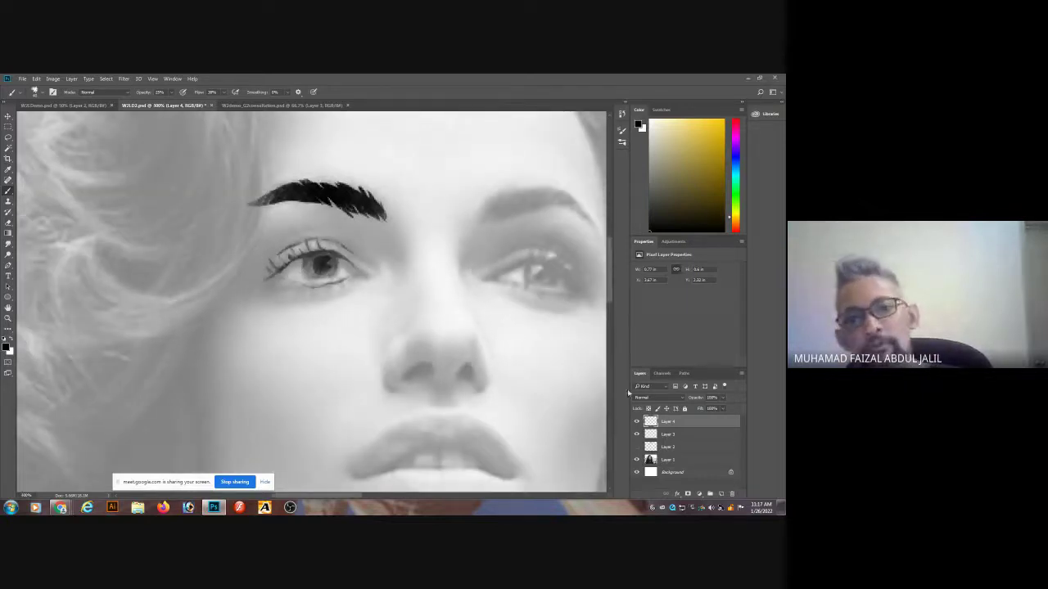
{"action": "left_click", "coordinate": [636, 460]}
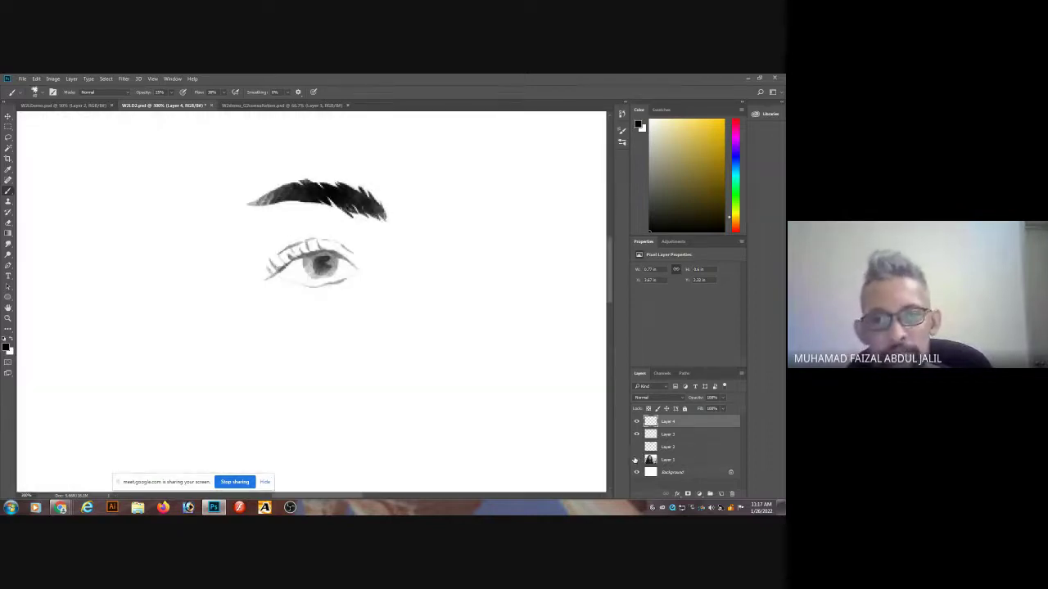
Show the photo layer, lasso both nostrils, darken them with the translucent brush and deselect.
{"action": "left_click", "coordinate": [636, 459]}
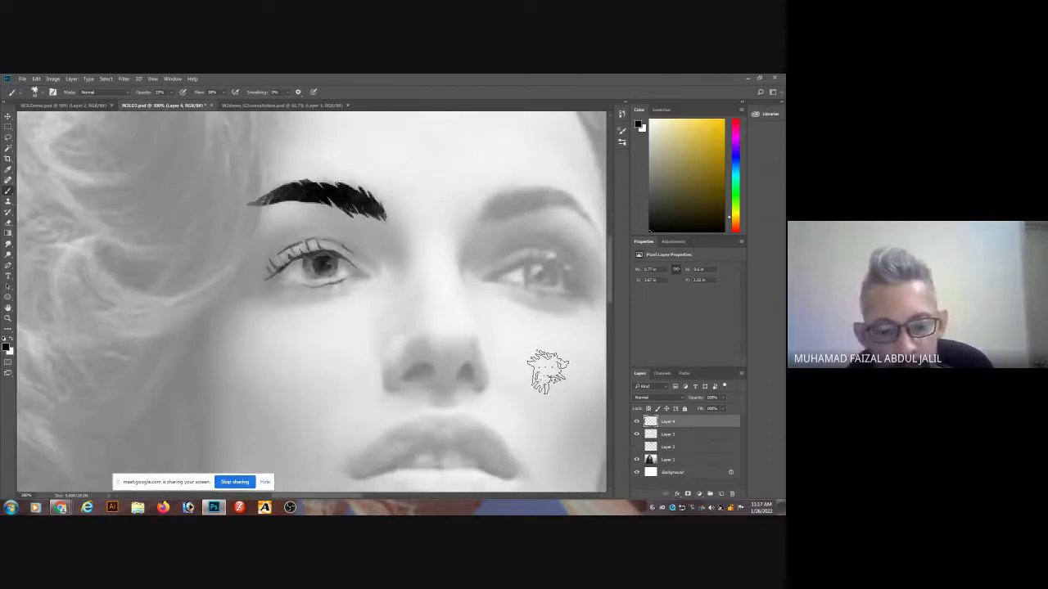
{"action": "key", "text": "l"}
{"action": "scroll", "coordinate": [423, 375], "scroll_direction": "up", "scroll_amount": 2}
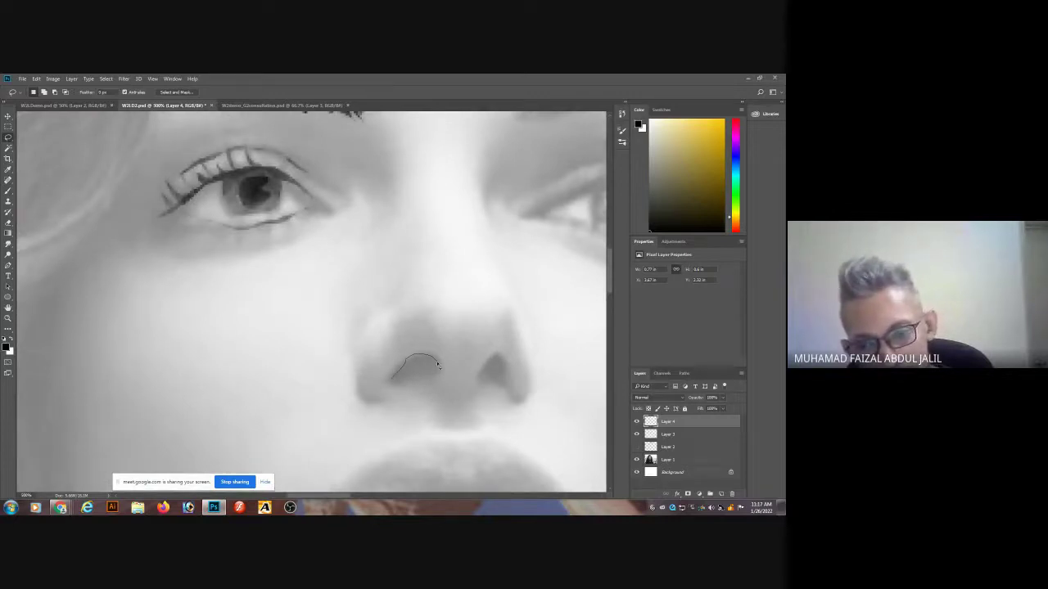
{"action": "left_click_drag", "start_coordinate": [398, 381], "coordinate": [395, 379]}
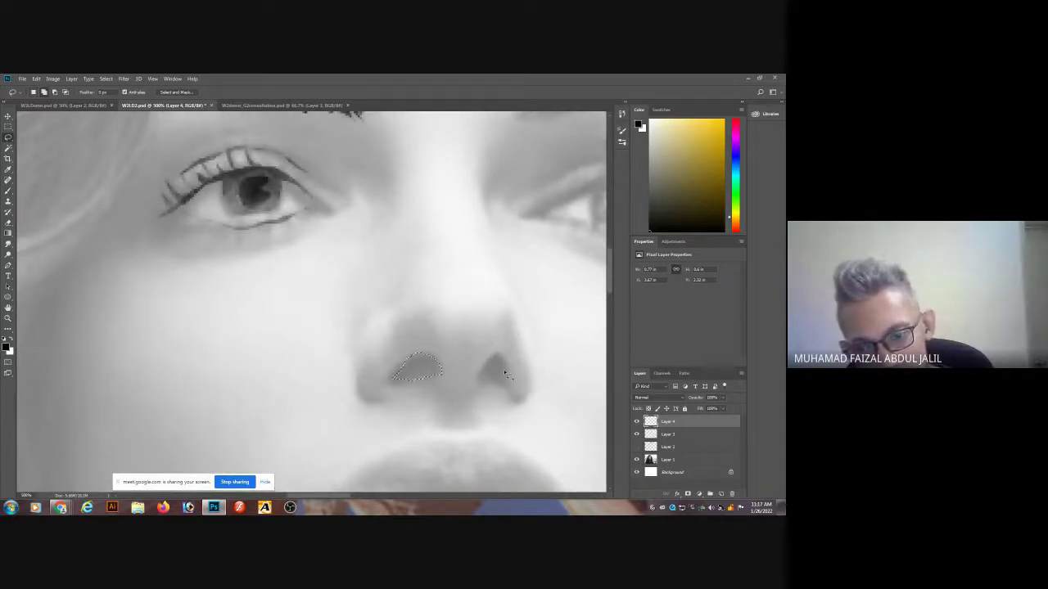
{"action": "mouse_move", "coordinate": [486, 374]}
{"action": "left_mouse_down"}
{"action": "mouse_move", "coordinate": [493, 361]}
{"action": "mouse_move", "coordinate": [504, 369]}
{"action": "mouse_move", "coordinate": [487, 375]}
{"action": "left_mouse_up"}
{"action": "key", "text": "b"}
{"action": "left_click_drag", "start_coordinate": [402, 385], "coordinate": [417, 369]}
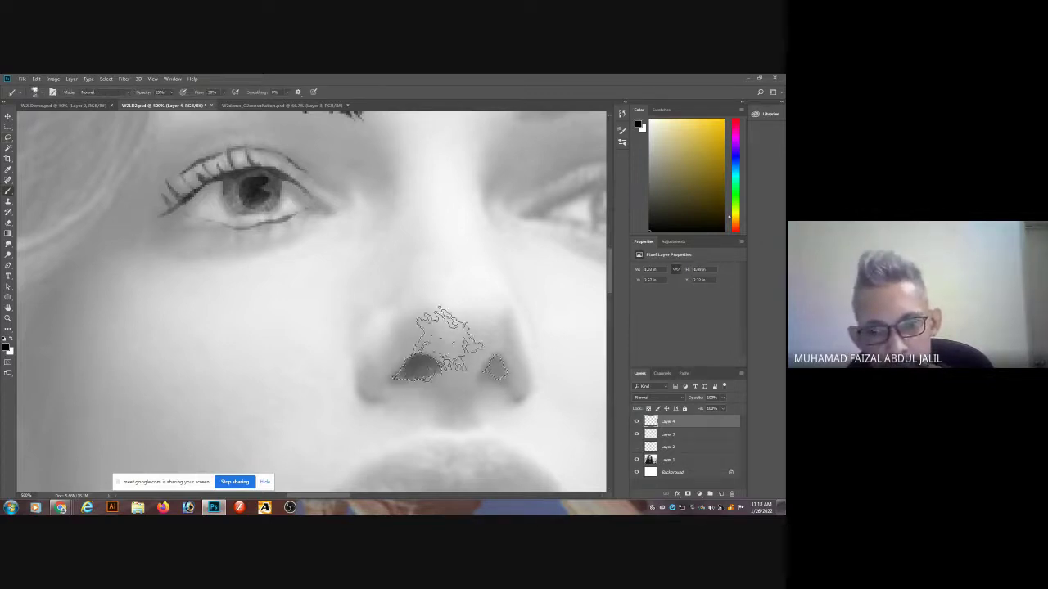
{"action": "mouse_move", "coordinate": [488, 343]}
{"action": "left_mouse_down"}
{"action": "mouse_move", "coordinate": [505, 346]}
{"action": "mouse_move", "coordinate": [424, 336]}
{"action": "mouse_move", "coordinate": [456, 345]}
{"action": "left_mouse_up"}
{"action": "key", "text": "ctrl+d"}
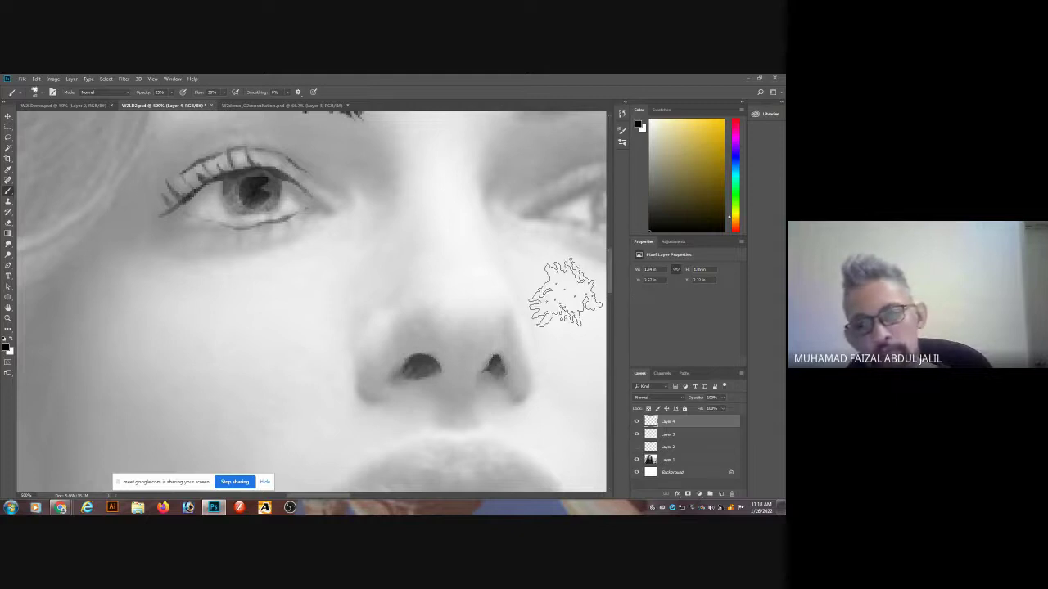
Lasso the second eyebrow with ragged hair edges at its inner end, shade it with the black brush and deselect.
{"action": "key", "text": "ctrl+minus"}
{"action": "key", "text": "ctrl+minus"}
{"action": "key", "text": "l"}
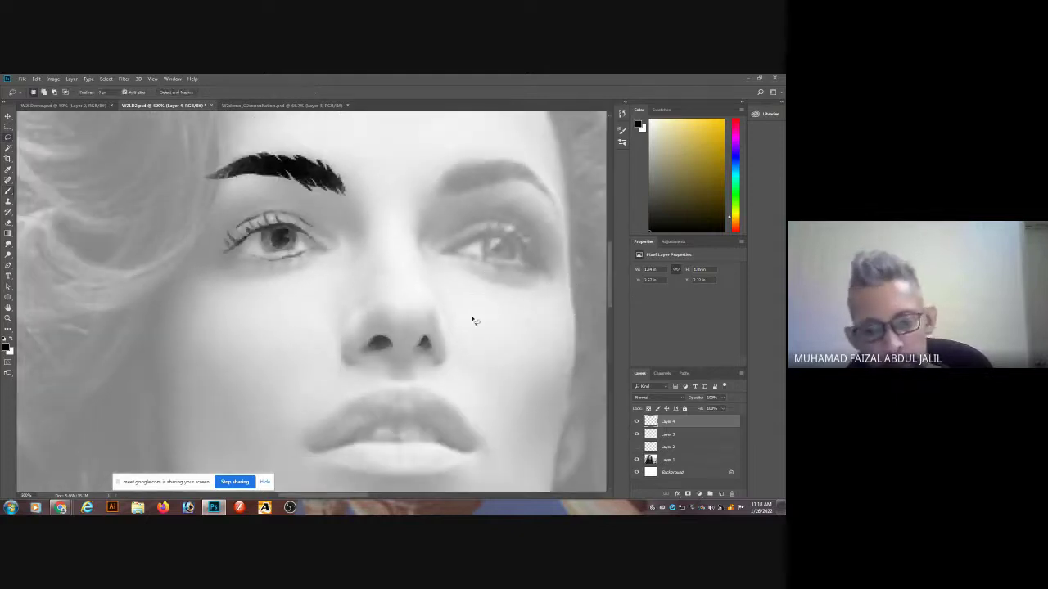
{"action": "left_click_drag", "start_coordinate": [469, 324], "coordinate": [433, 355]}
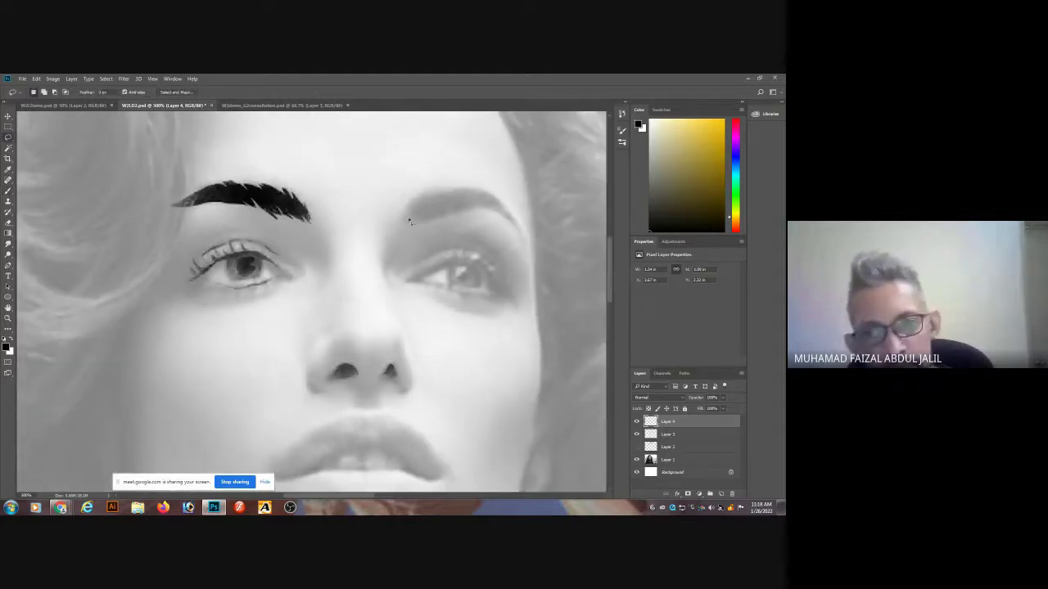
{"action": "mouse_move", "coordinate": [407, 222]}
{"action": "left_mouse_down"}
{"action": "mouse_move", "coordinate": [488, 197]}
{"action": "mouse_move", "coordinate": [529, 243]}
{"action": "mouse_move", "coordinate": [510, 218]}
{"action": "mouse_move", "coordinate": [475, 204]}
{"action": "mouse_move", "coordinate": [454, 219]}
{"action": "mouse_move", "coordinate": [404, 220]}
{"action": "left_mouse_up"}
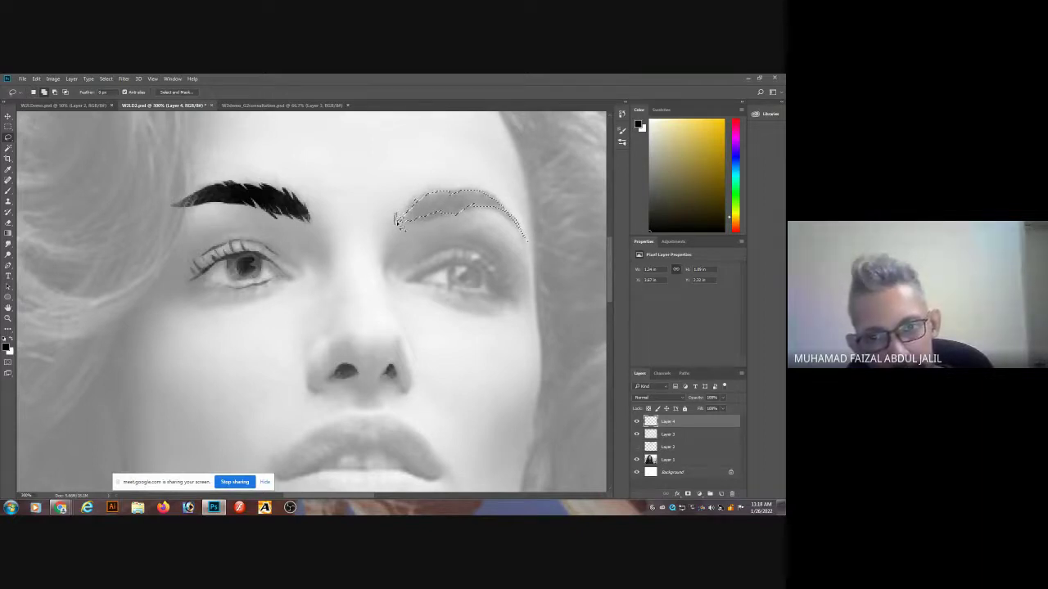
{"action": "key", "text": "b"}
{"action": "mouse_move", "coordinate": [417, 203]}
{"action": "left_mouse_down"}
{"action": "mouse_move", "coordinate": [463, 193]}
{"action": "mouse_move", "coordinate": [381, 214]}
{"action": "mouse_move", "coordinate": [454, 190]}
{"action": "mouse_move", "coordinate": [518, 237]}
{"action": "mouse_move", "coordinate": [474, 182]}
{"action": "mouse_move", "coordinate": [462, 208]}
{"action": "mouse_move", "coordinate": [446, 195]}
{"action": "mouse_move", "coordinate": [436, 214]}
{"action": "mouse_move", "coordinate": [449, 190]}
{"action": "mouse_move", "coordinate": [396, 225]}
{"action": "mouse_move", "coordinate": [480, 204]}
{"action": "left_mouse_up"}
{"action": "key", "text": "ctrl+d"}
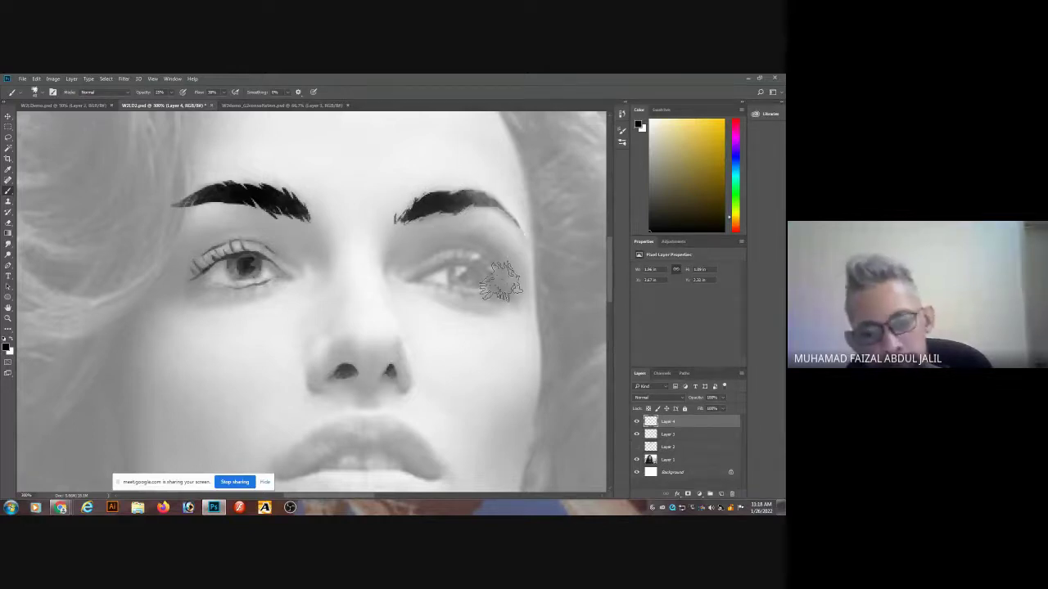
Lasso and shade the second eye's lid line and iris, and darken a lassoed pupil inside the iris with the brush.
{"action": "key", "text": "l"}
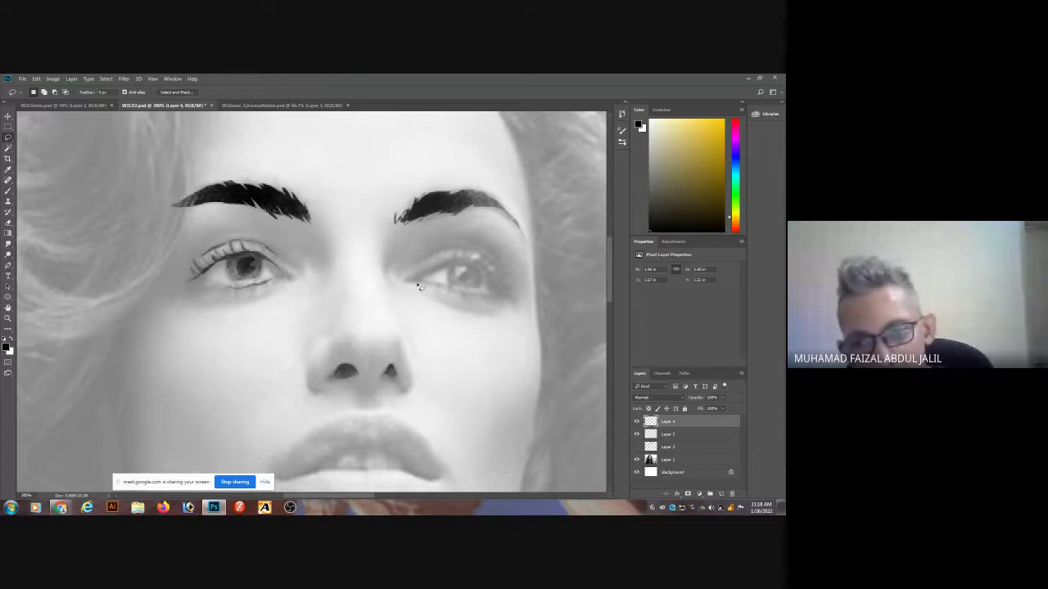
{"action": "left_click_drag", "start_coordinate": [407, 282], "coordinate": [434, 270]}
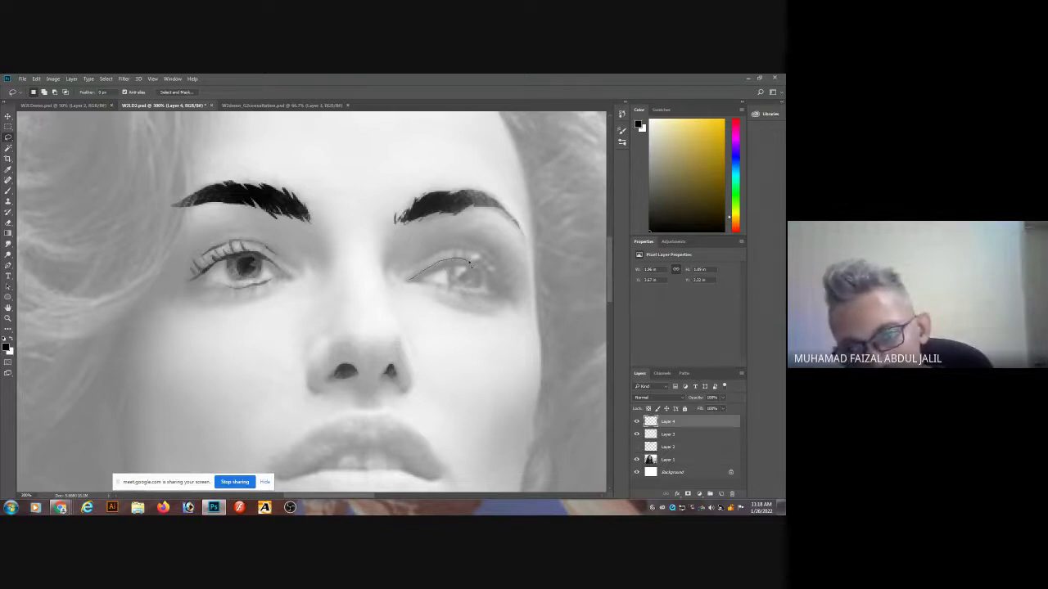
{"action": "mouse_move", "coordinate": [500, 297]}
{"action": "left_mouse_down"}
{"action": "mouse_move", "coordinate": [452, 263]}
{"action": "mouse_move", "coordinate": [417, 285]}
{"action": "mouse_move", "coordinate": [485, 291]}
{"action": "mouse_move", "coordinate": [473, 267]}
{"action": "mouse_move", "coordinate": [431, 285]}
{"action": "mouse_move", "coordinate": [486, 294]}
{"action": "mouse_move", "coordinate": [463, 300]}
{"action": "mouse_move", "coordinate": [434, 267]}
{"action": "left_mouse_up"}
{"action": "key", "text": "b"}
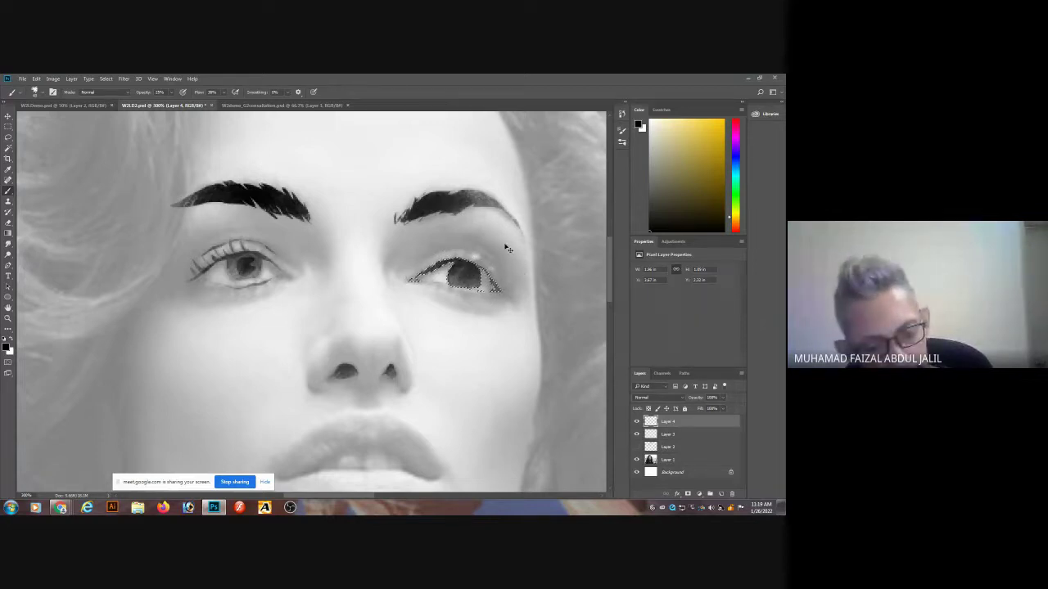
{"action": "key", "text": "ctrl+d"}
{"action": "key", "text": "l"}
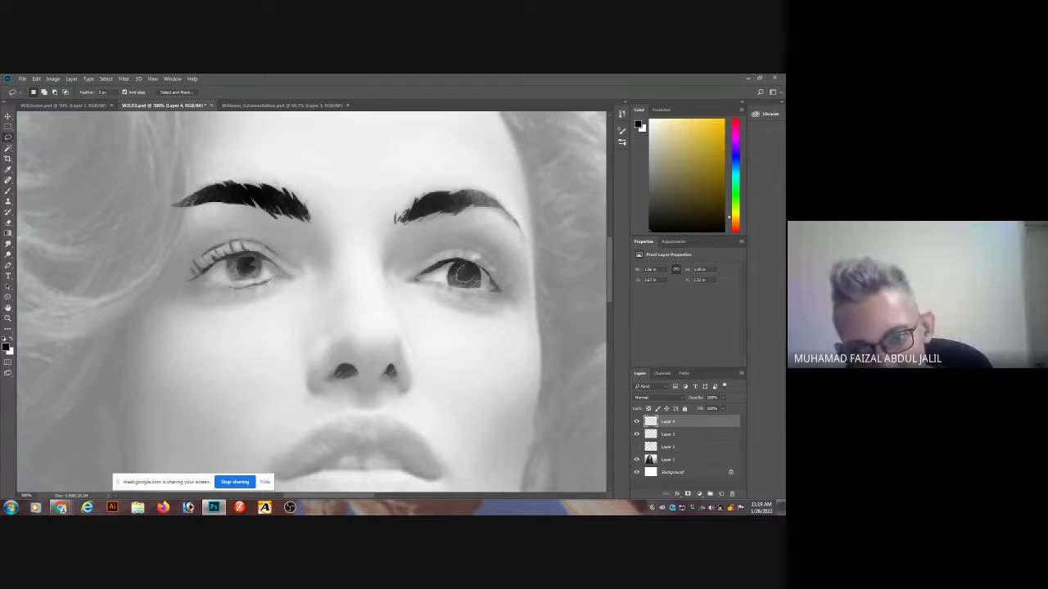
{"action": "key", "text": "b"}
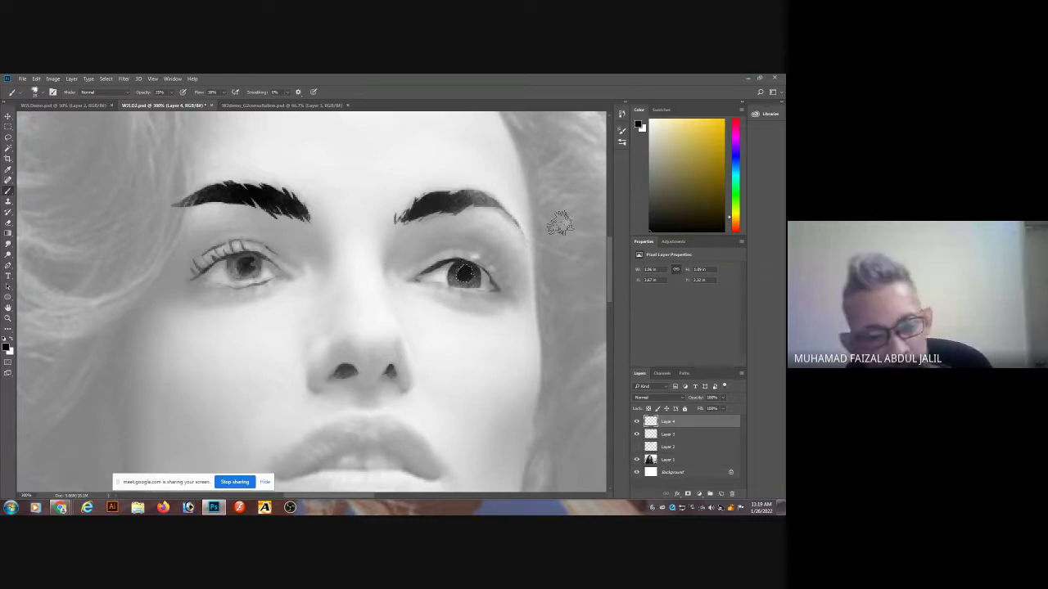
Hide and show the photo layer to check the drawn eyebrows, eyes and nostrils against the reference.
{"action": "key", "text": "ctrl+minus"}
{"action": "key", "text": "ctrl+minus"}
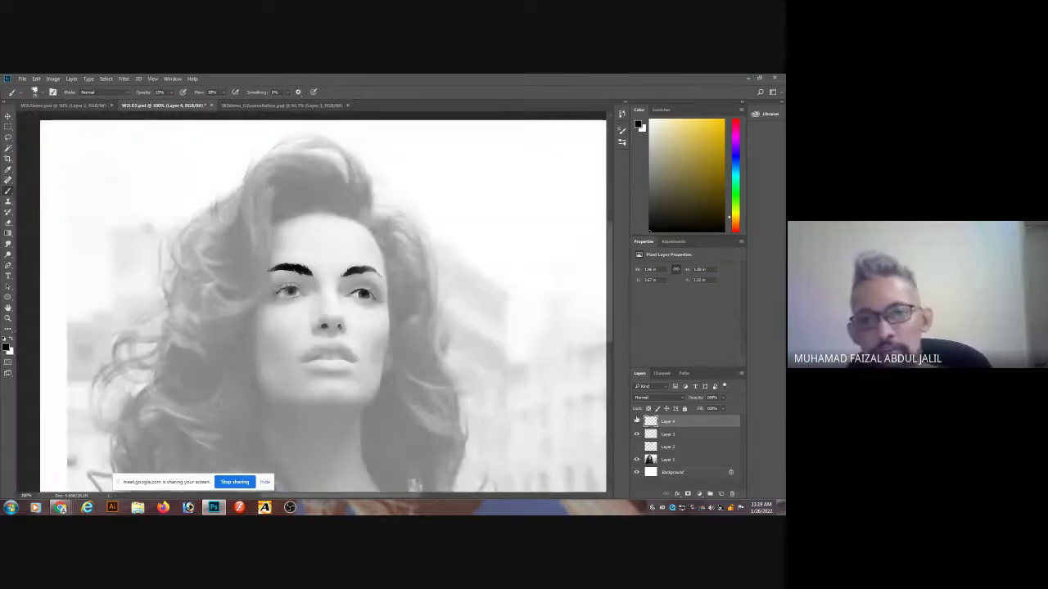
{"action": "left_click", "coordinate": [637, 459]}
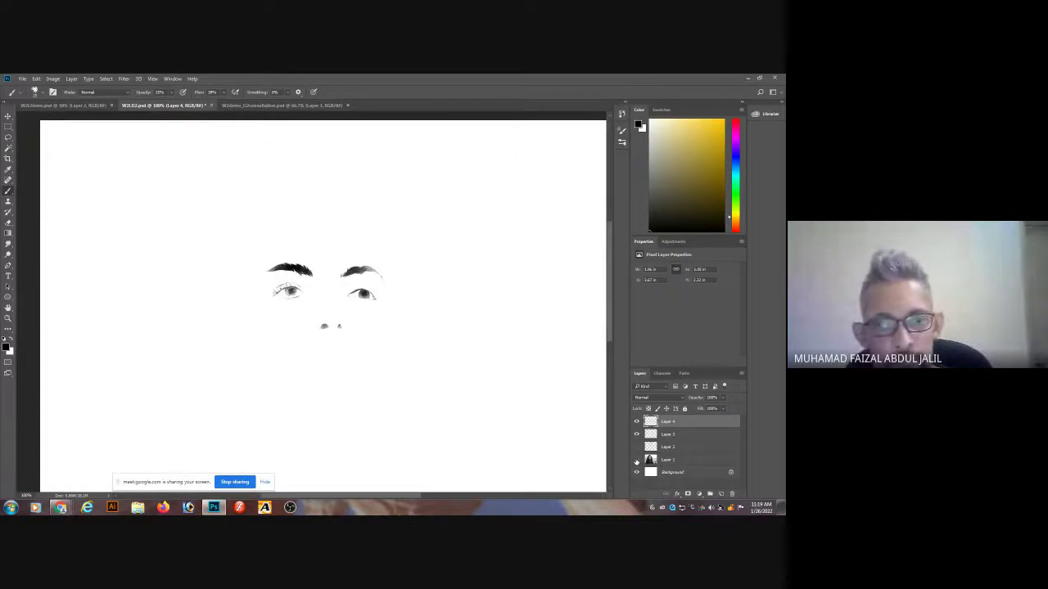
{"action": "scroll", "coordinate": [361, 346], "scroll_direction": "up", "scroll_amount": 2}
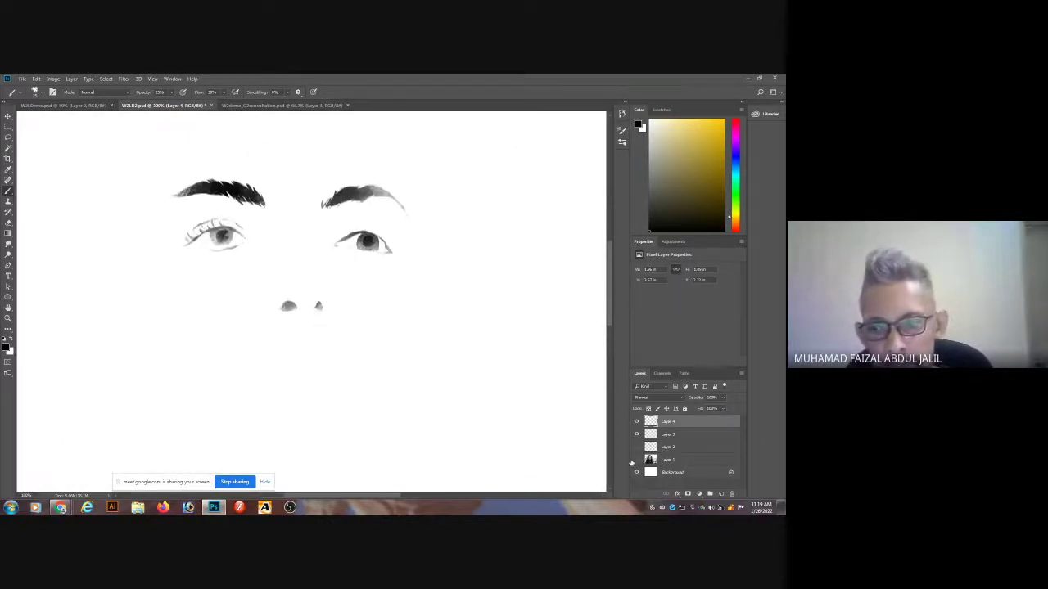
{"action": "left_click", "coordinate": [637, 460]}
Lasso the dark gap between the lips around the teeth, shade it with the brush and deselect.
{"action": "scroll", "coordinate": [327, 389], "scroll_direction": "up", "scroll_amount": 1}
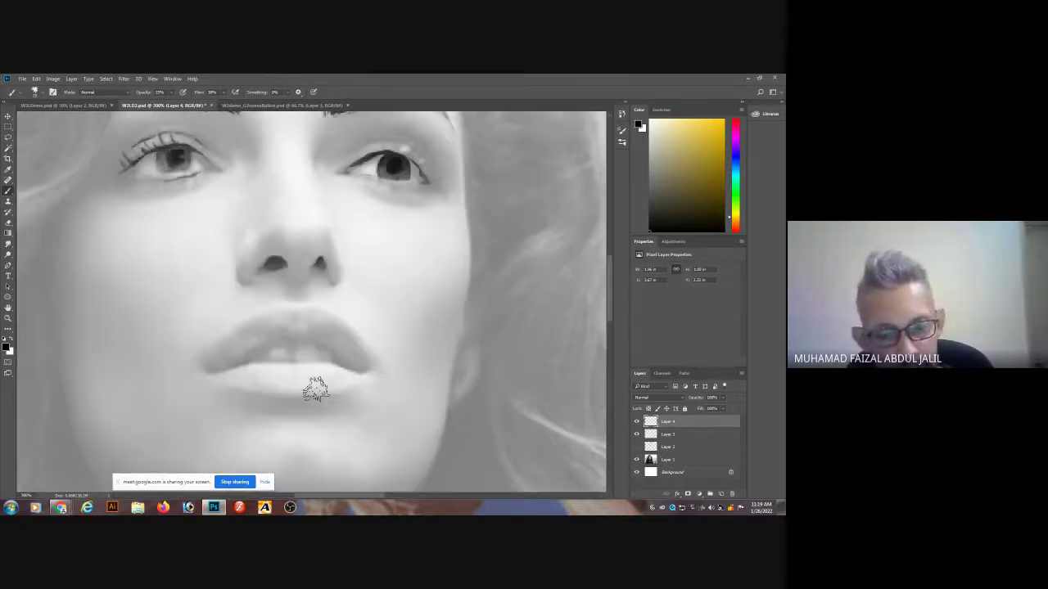
{"action": "key", "text": "l"}
{"action": "left_click_drag", "start_coordinate": [207, 370], "coordinate": [234, 366]}
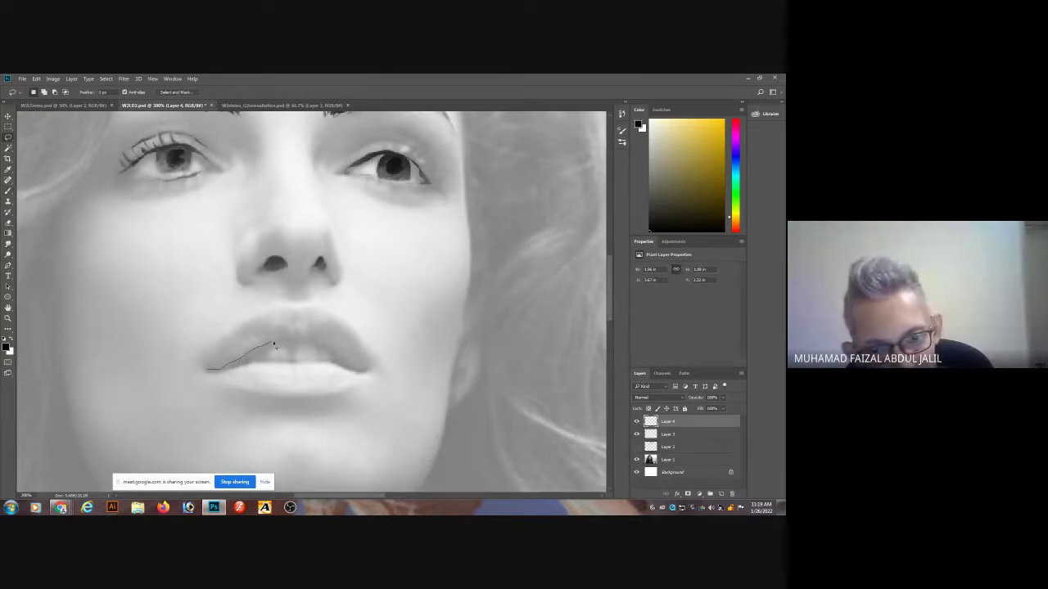
{"action": "mouse_move", "coordinate": [345, 370]}
{"action": "left_mouse_down"}
{"action": "mouse_move", "coordinate": [361, 370]}
{"action": "mouse_move", "coordinate": [334, 358]}
{"action": "mouse_move", "coordinate": [293, 362]}
{"action": "left_mouse_up"}
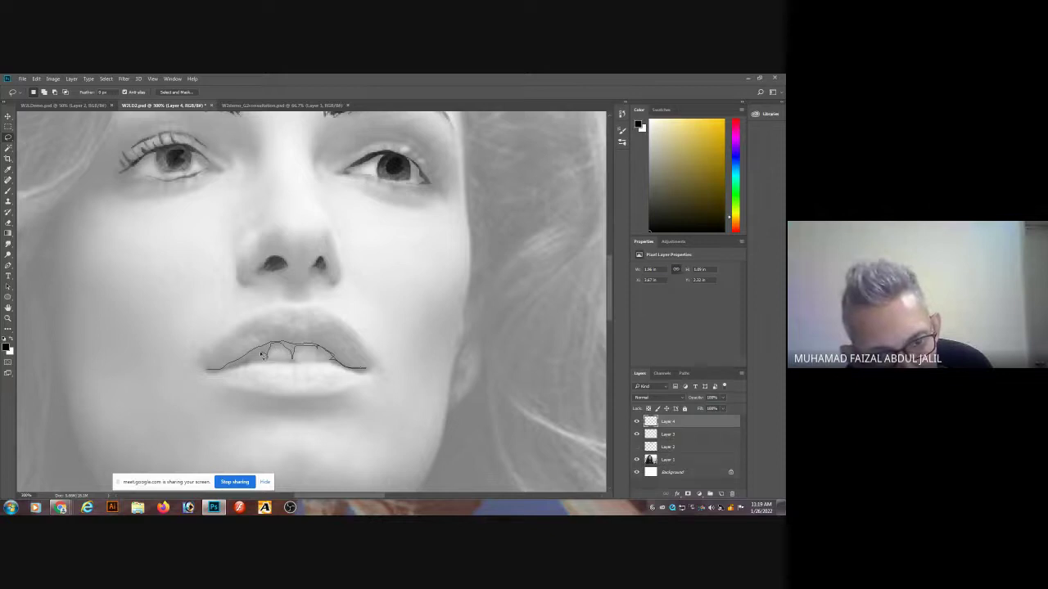
{"action": "mouse_move", "coordinate": [250, 358]}
{"action": "left_mouse_down"}
{"action": "mouse_move", "coordinate": [245, 367]}
{"action": "mouse_move", "coordinate": [278, 368]}
{"action": "mouse_move", "coordinate": [206, 371]}
{"action": "left_mouse_up"}
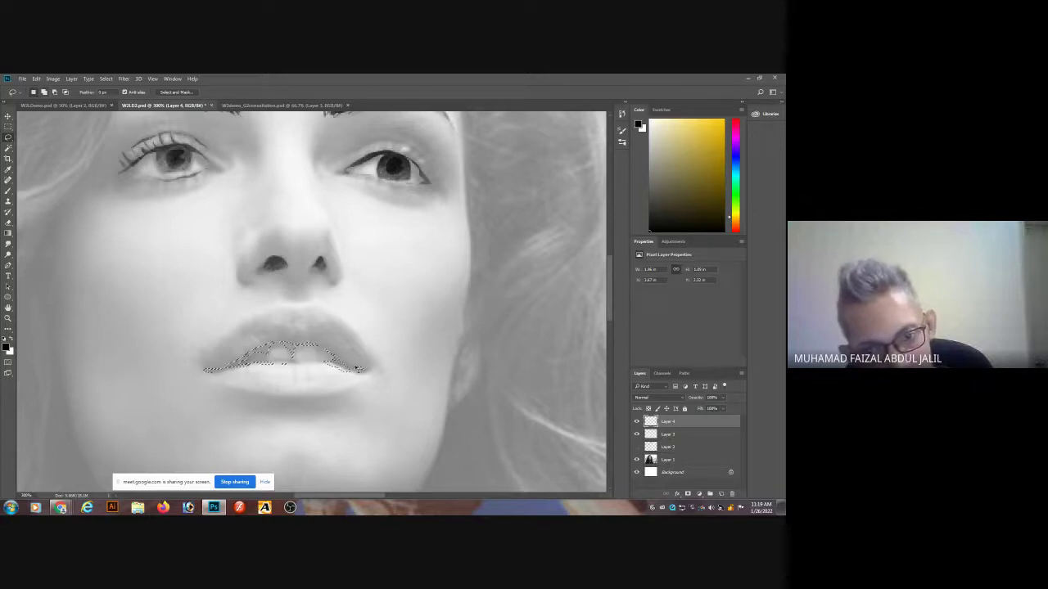
{"action": "key", "text": "b"}
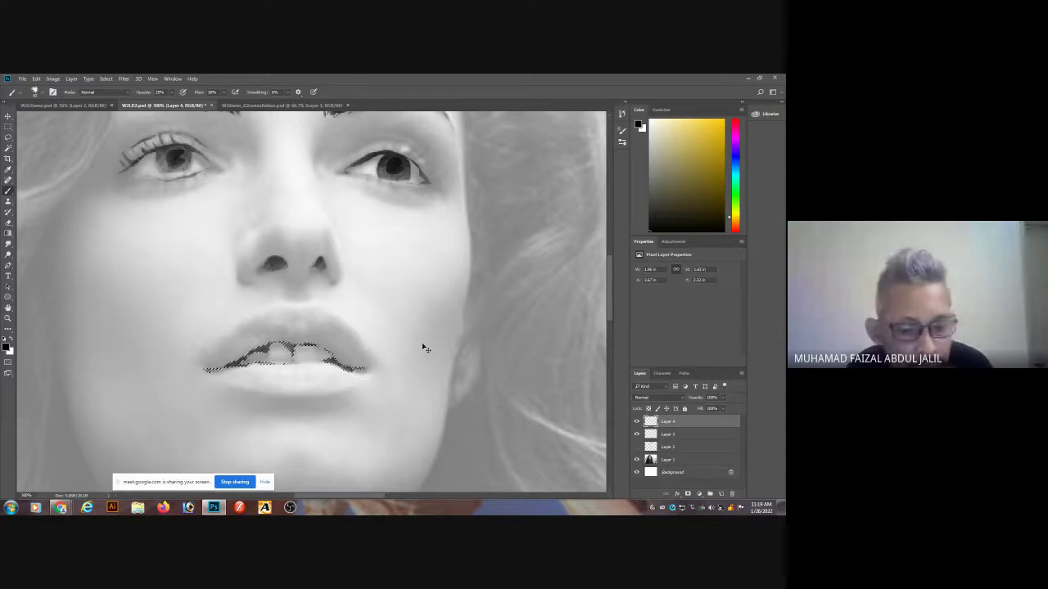
{"action": "key", "text": "ctrl+d"}
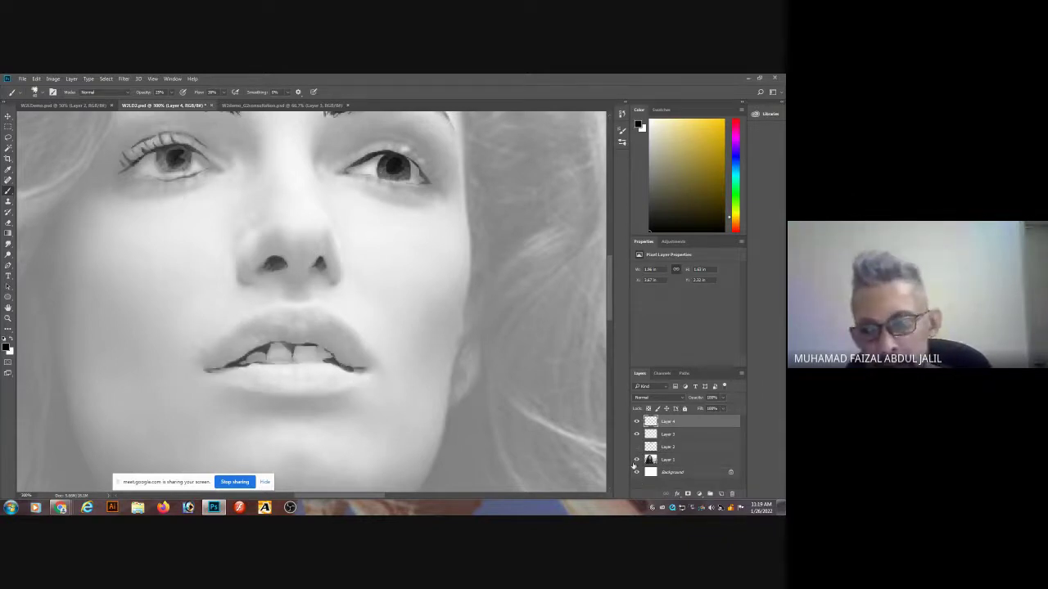
Toggle the photo layer's visibility to compare the drawn mouth opening with the reference.
{"action": "left_click", "coordinate": [636, 460]}
{"action": "left_click", "coordinate": [636, 460]}
{"action": "left_click", "coordinate": [636, 460]}
{"action": "left_click", "coordinate": [636, 460]}
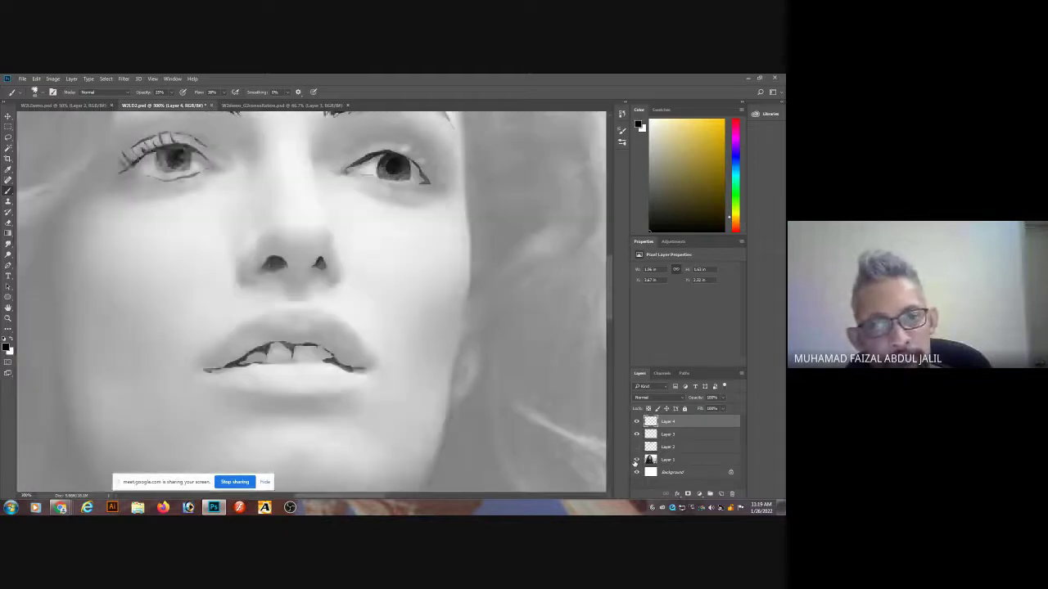
Lasso the upper lip with small highlights left out and the shadow below the lower lip, and shade both with the brush.
{"action": "key", "text": "l"}
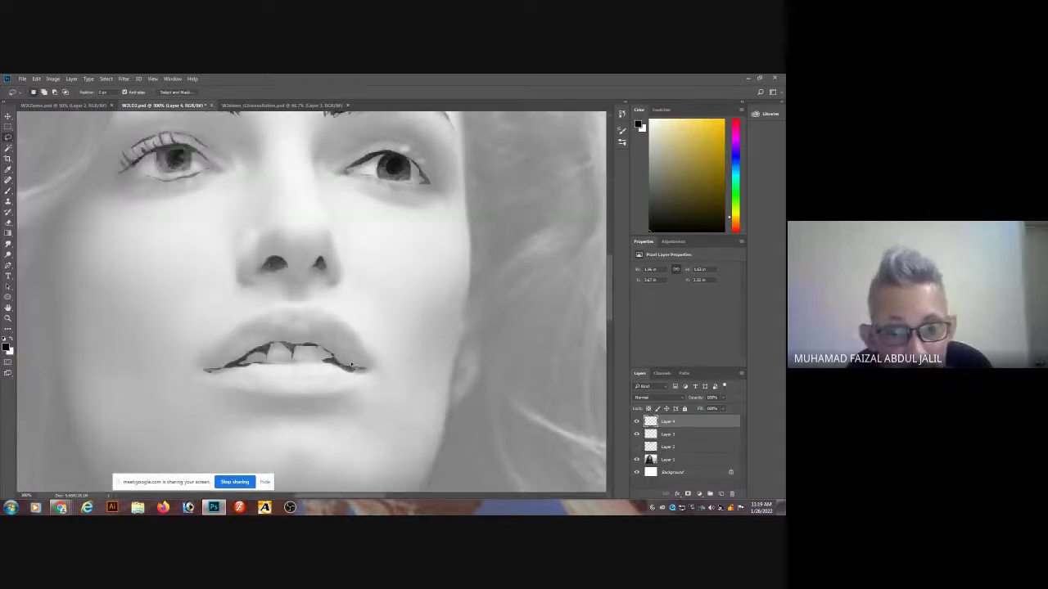
{"action": "mouse_move", "coordinate": [374, 363]}
{"action": "left_mouse_down"}
{"action": "mouse_move", "coordinate": [352, 328]}
{"action": "mouse_move", "coordinate": [316, 308]}
{"action": "mouse_move", "coordinate": [282, 308]}
{"action": "mouse_move", "coordinate": [229, 344]}
{"action": "left_mouse_up"}
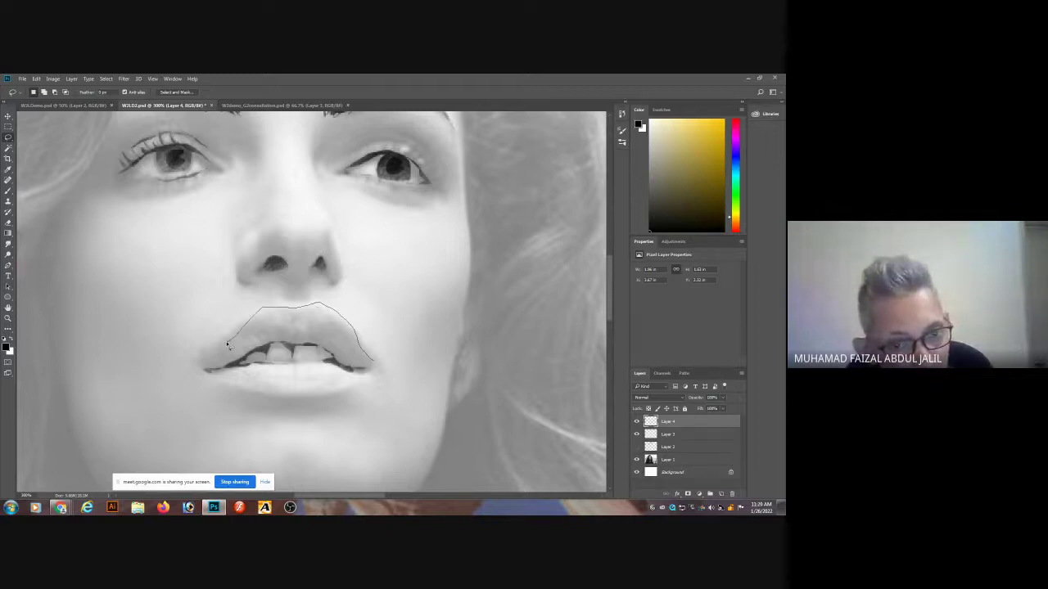
{"action": "left_click_drag", "start_coordinate": [292, 345], "coordinate": [368, 364]}
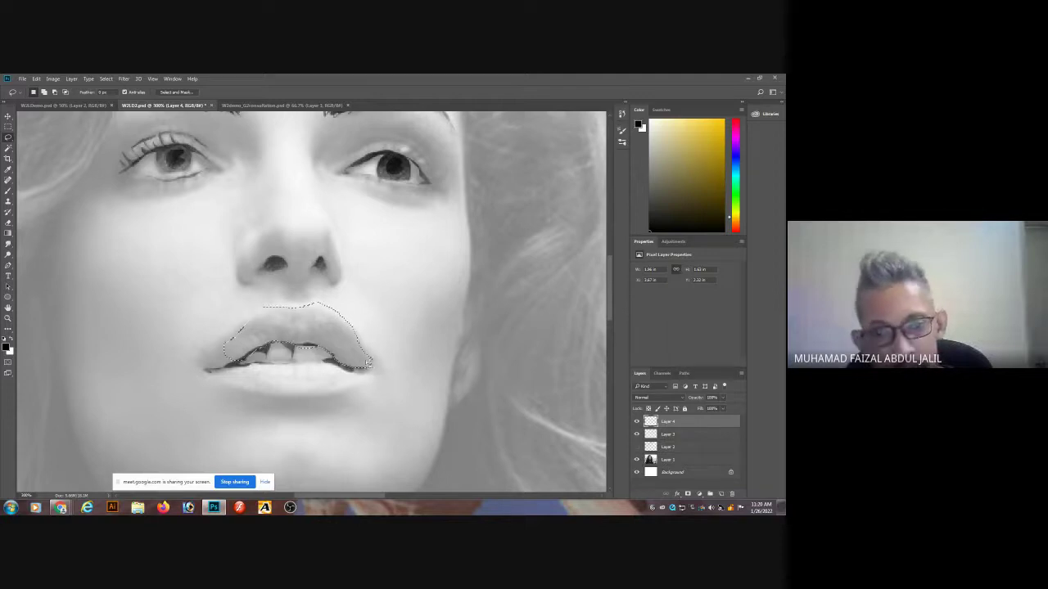
{"action": "mouse_move", "coordinate": [244, 362]}
{"action": "left_mouse_down"}
{"action": "mouse_move", "coordinate": [282, 343]}
{"action": "mouse_move", "coordinate": [250, 355]}
{"action": "mouse_move", "coordinate": [238, 347]}
{"action": "mouse_move", "coordinate": [274, 329]}
{"action": "left_mouse_up"}
{"action": "mouse_move", "coordinate": [258, 371]}
{"action": "left_mouse_down"}
{"action": "mouse_move", "coordinate": [318, 383]}
{"action": "mouse_move", "coordinate": [387, 378]}
{"action": "mouse_move", "coordinate": [369, 395]}
{"action": "mouse_move", "coordinate": [295, 405]}
{"action": "mouse_move", "coordinate": [271, 372]}
{"action": "left_mouse_up"}
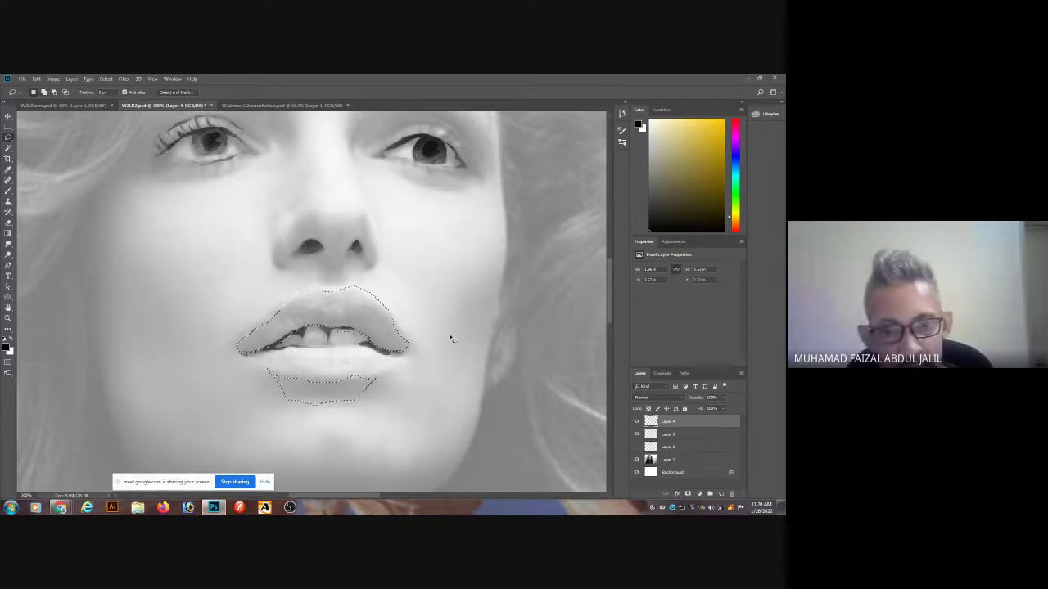
{"action": "key", "text": "ctrl+minus"}
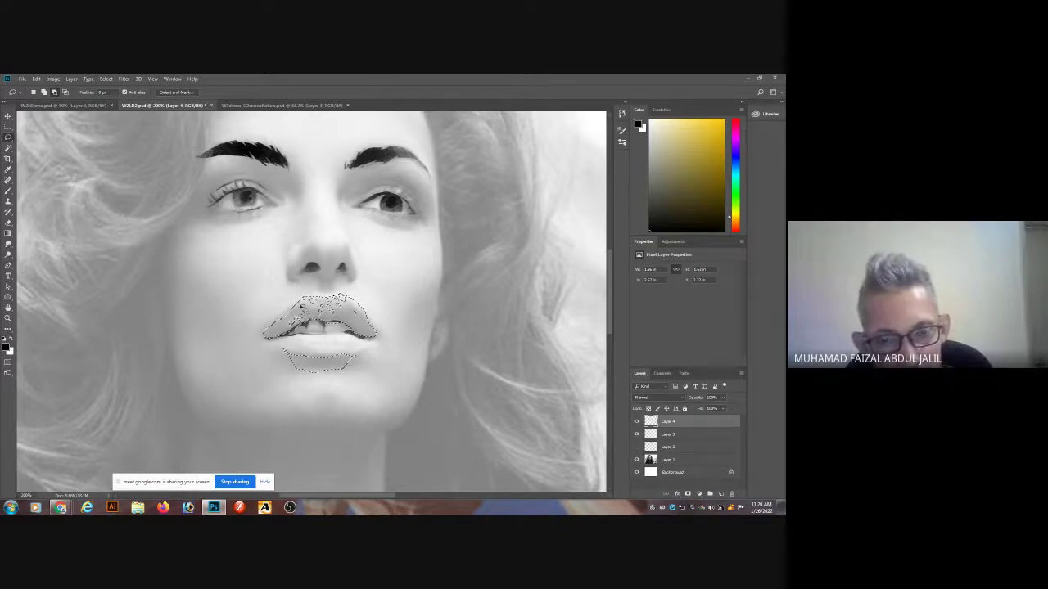
{"action": "key", "text": "b"}
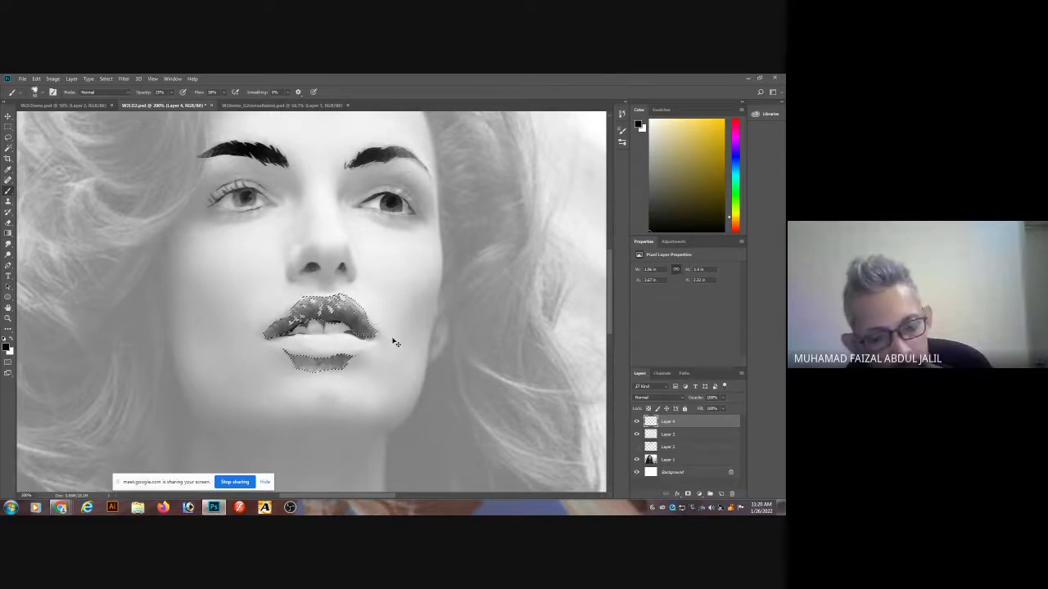
Hide the photo layer and check the drawn eyebrows, eyes, nostrils and mouth as a whole.
{"action": "left_click", "coordinate": [637, 459]}
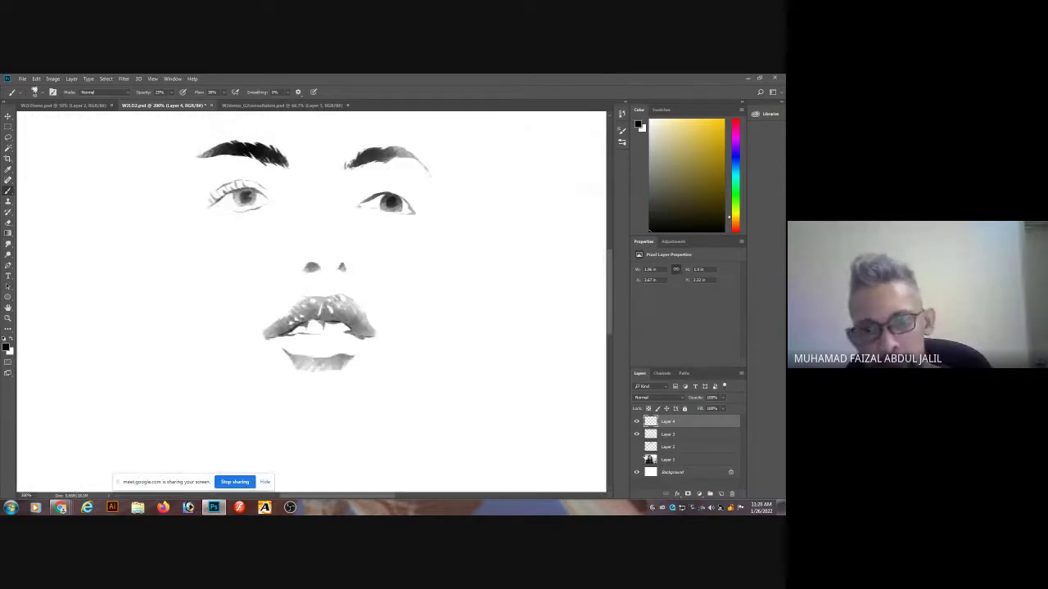
{"action": "key", "text": "ctrl+minus"}
{"action": "key", "text": "ctrl+minus"}
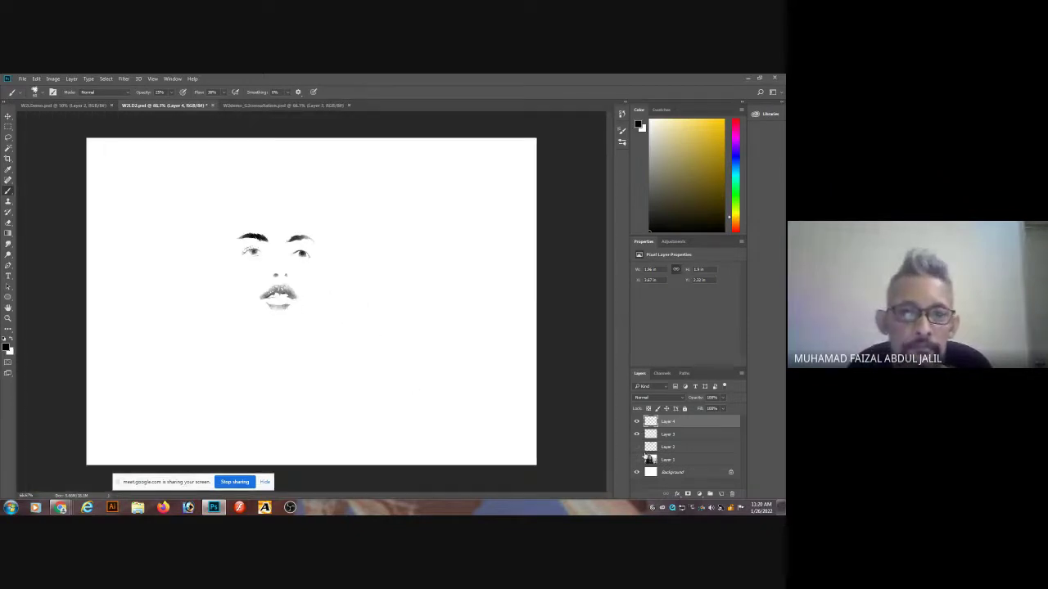
{"action": "key", "text": "ctrl+plus"}
{"action": "key", "text": "ctrl+plus"}
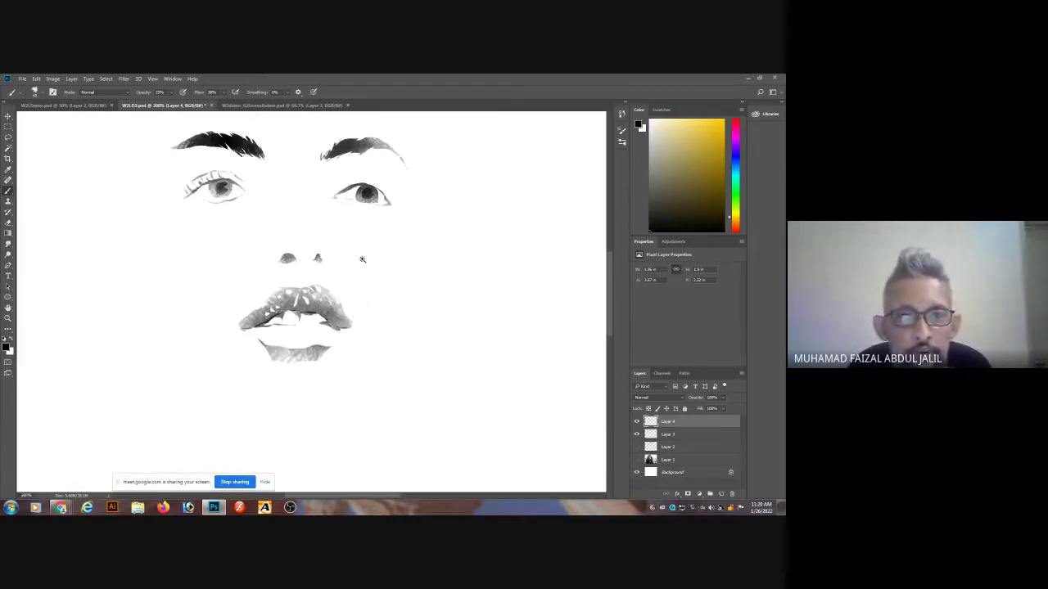
Lasso small highlights over the pupils of both eyes and paint them with the white foreground colour.
{"action": "left_click", "coordinate": [358, 240], "text": "ctrl"}
{"action": "left_click_drag", "start_coordinate": [375, 201], "coordinate": [384, 297]}
{"action": "key", "text": "l"}
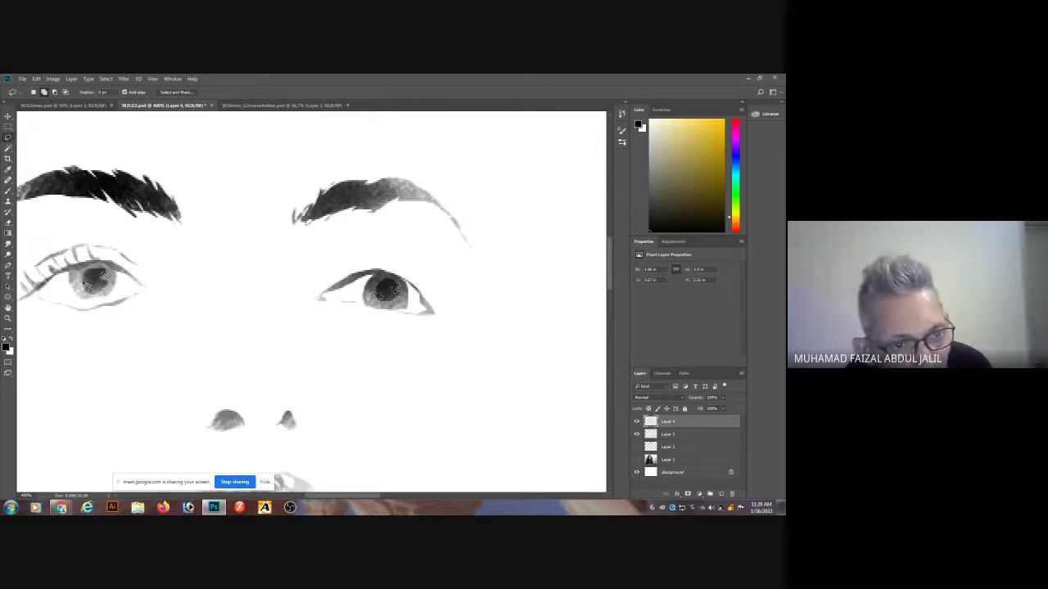
{"action": "key", "text": "x"}
{"action": "key", "text": "b"}
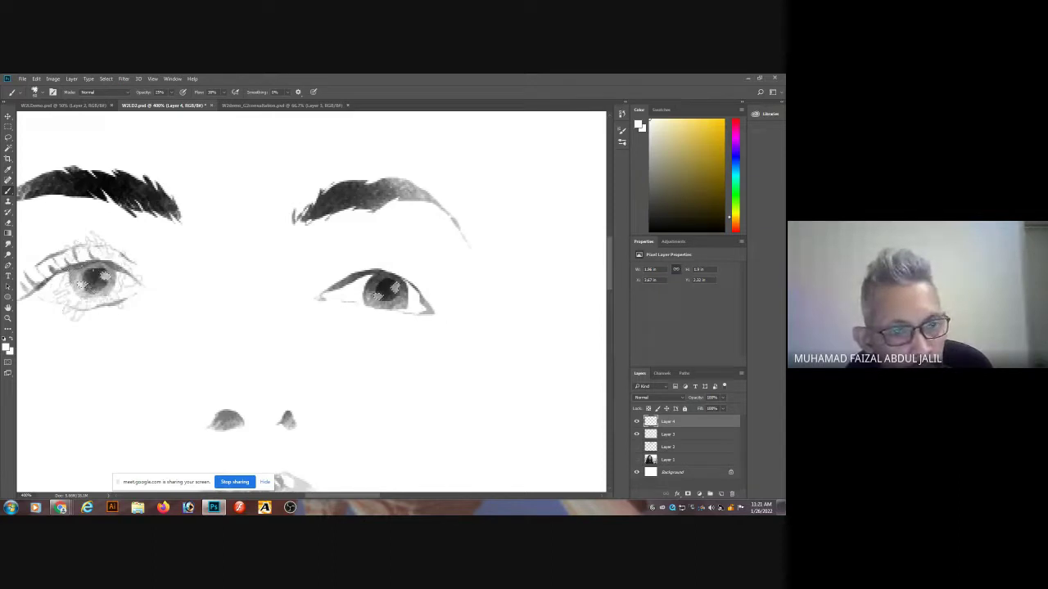
Review the whole drawn face on its own and show the faded photo layer again as reference.
{"action": "key", "text": "ctrl+minus"}
{"action": "key", "text": "ctrl+minus"}
{"action": "key", "text": "ctrl+minus"}
{"action": "key", "text": "ctrl+minus"}
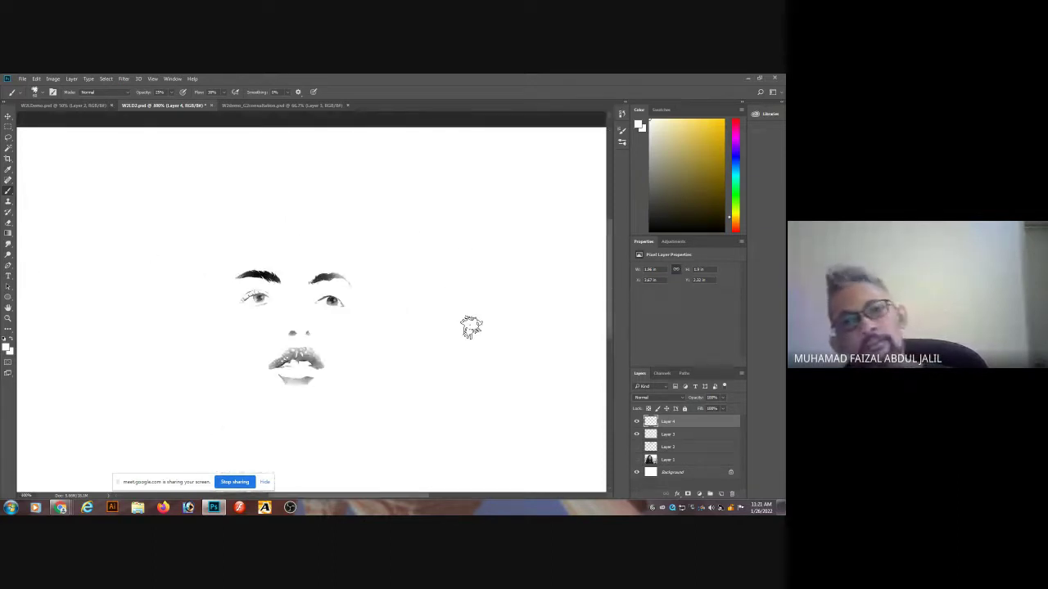
{"action": "left_click", "coordinate": [636, 459]}
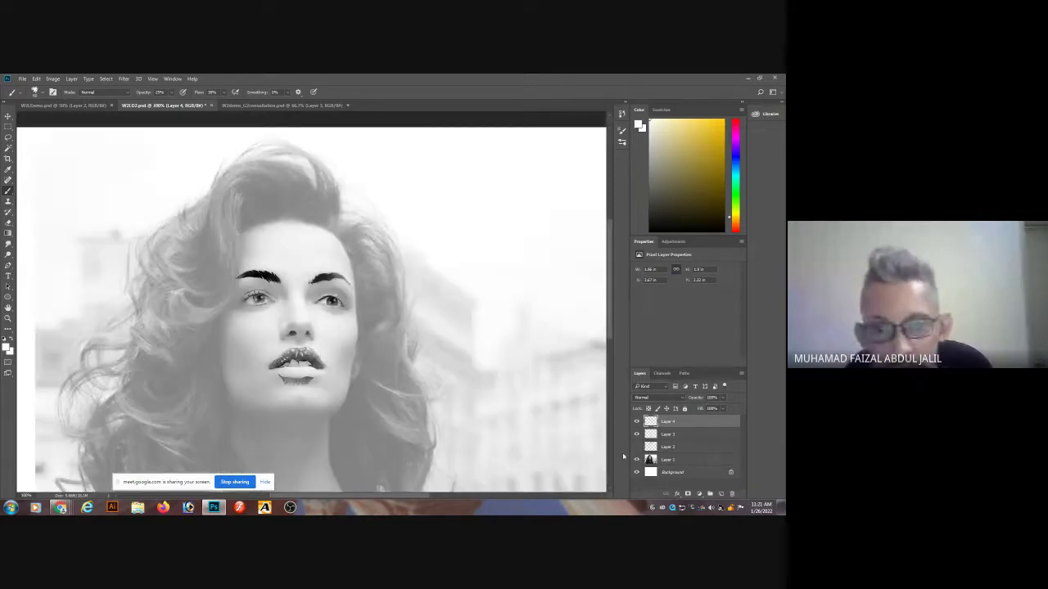
Lasso the dark hair mass above the forehead with jagged strand edges, subtracting light strands inside it.
{"action": "key", "text": "l"}
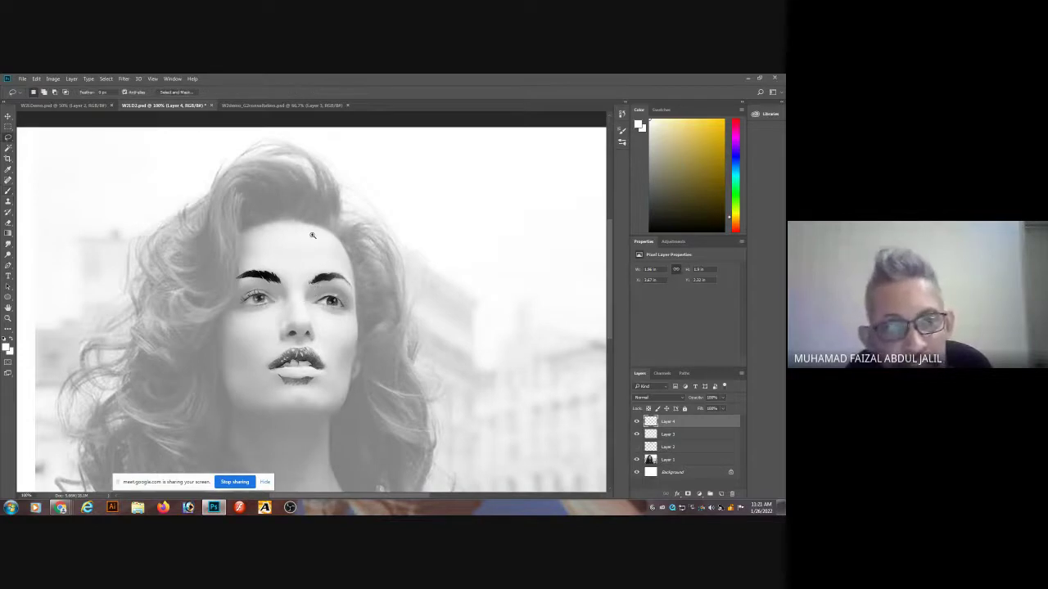
{"action": "key", "text": "ctrl+plus"}
{"action": "left_click_drag", "start_coordinate": [403, 347], "coordinate": [405, 327]}
{"action": "mouse_move", "coordinate": [401, 287]}
{"action": "left_mouse_down"}
{"action": "mouse_move", "coordinate": [377, 229]}
{"action": "mouse_move", "coordinate": [383, 285]}
{"action": "mouse_move", "coordinate": [352, 206]}
{"action": "mouse_move", "coordinate": [365, 270]}
{"action": "mouse_move", "coordinate": [324, 218]}
{"action": "mouse_move", "coordinate": [218, 220]}
{"action": "mouse_move", "coordinate": [299, 257]}
{"action": "mouse_move", "coordinate": [267, 243]}
{"action": "mouse_move", "coordinate": [260, 261]}
{"action": "mouse_move", "coordinate": [210, 257]}
{"action": "mouse_move", "coordinate": [218, 298]}
{"action": "left_mouse_up"}
{"action": "mouse_move", "coordinate": [236, 337]}
{"action": "left_mouse_down"}
{"action": "mouse_move", "coordinate": [316, 324]}
{"action": "mouse_move", "coordinate": [402, 348]}
{"action": "mouse_move", "coordinate": [383, 336]}
{"action": "mouse_move", "coordinate": [386, 325]}
{"action": "mouse_move", "coordinate": [392, 349]}
{"action": "mouse_move", "coordinate": [392, 316]}
{"action": "mouse_move", "coordinate": [386, 341]}
{"action": "mouse_move", "coordinate": [320, 331]}
{"action": "mouse_move", "coordinate": [303, 309]}
{"action": "mouse_move", "coordinate": [305, 326]}
{"action": "mouse_move", "coordinate": [295, 315]}
{"action": "mouse_move", "coordinate": [252, 334]}
{"action": "left_mouse_up"}
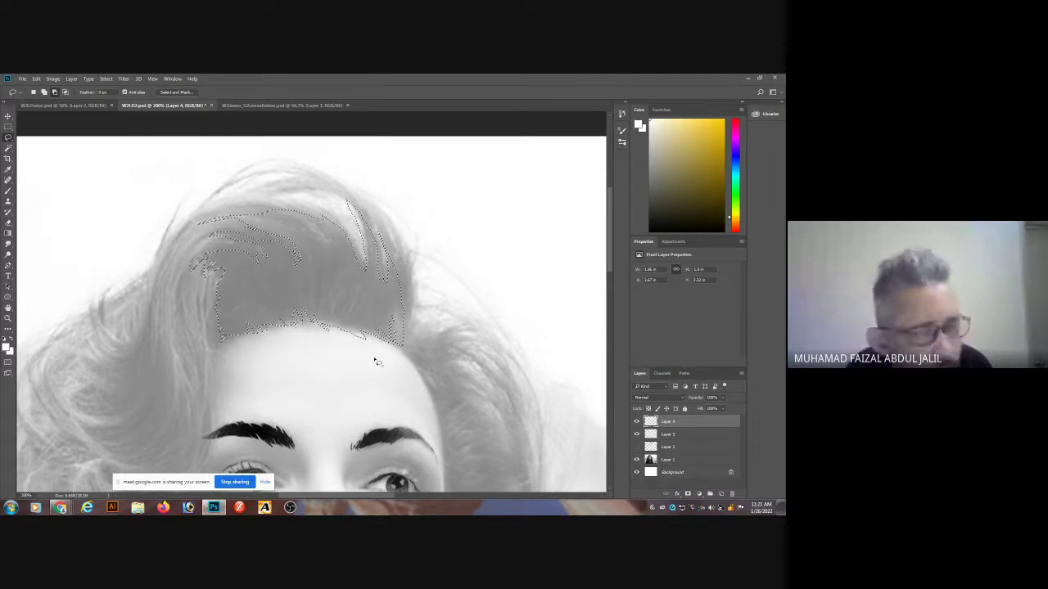
{"action": "left_click_drag", "start_coordinate": [356, 301], "coordinate": [360, 288]}
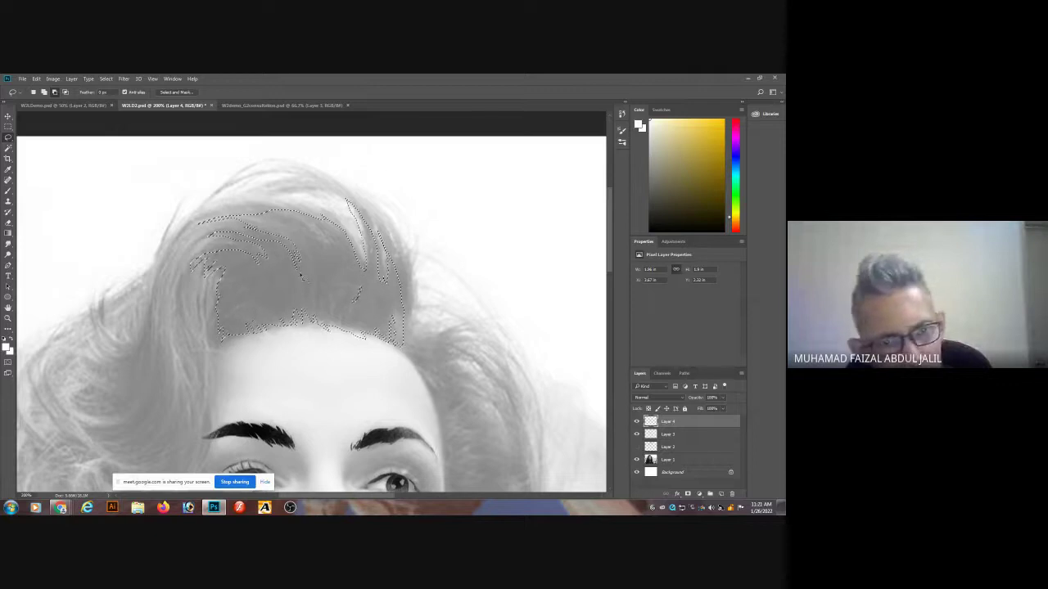
{"action": "left_click_drag", "start_coordinate": [299, 273], "coordinate": [321, 267]}
Drop and restore the hair selection, and subtract more small light strands within the hair above the forehead.
{"action": "key", "text": "ctrl+d"}
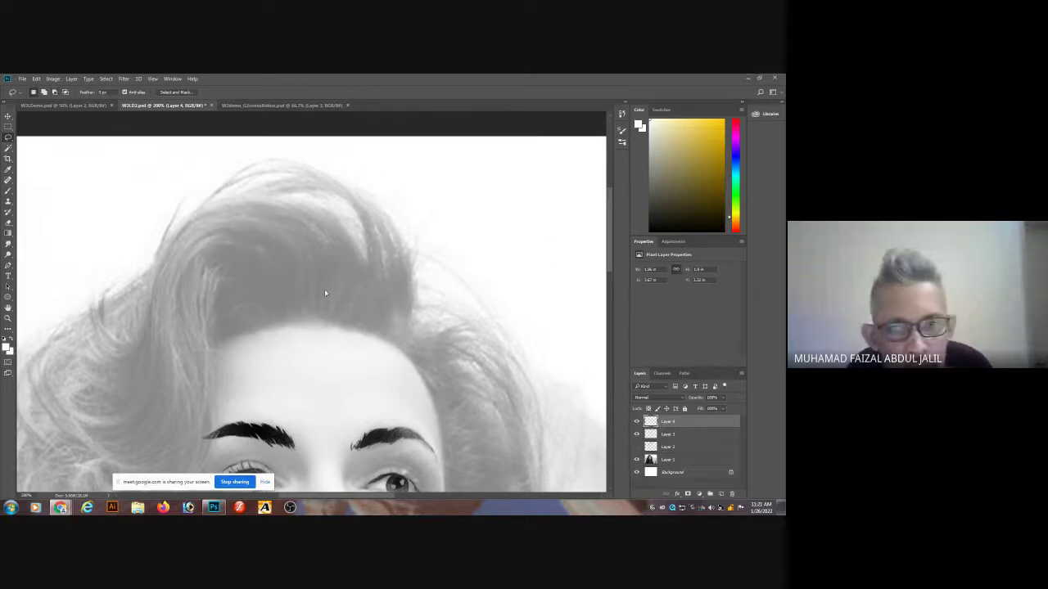
{"action": "key", "text": "ctrl+shift+d"}
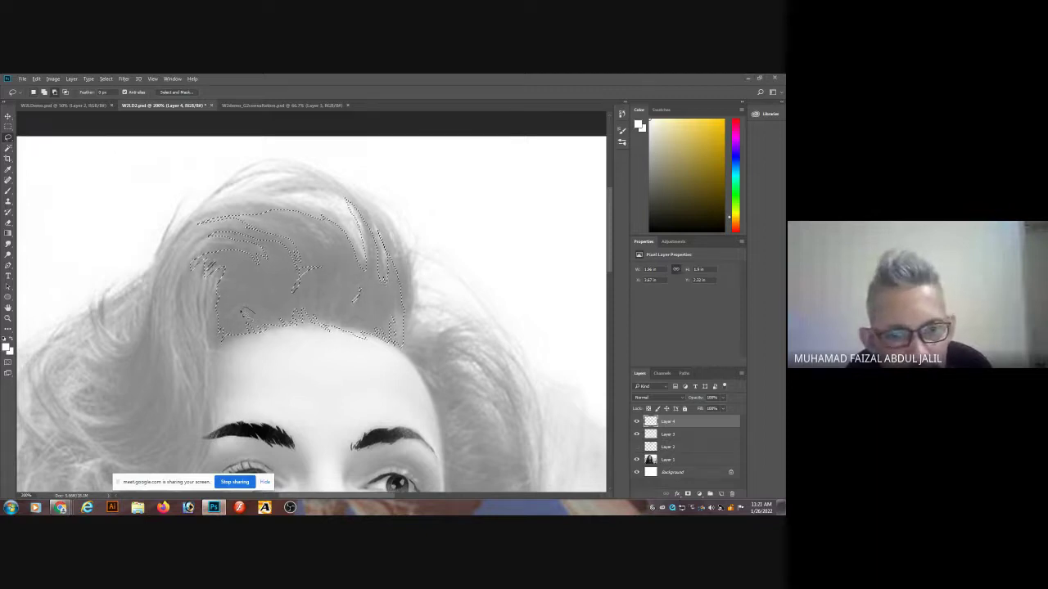
{"action": "left_click_drag", "start_coordinate": [257, 314], "coordinate": [250, 320]}
{"action": "mouse_move", "coordinate": [284, 212]}
{"action": "left_mouse_down"}
{"action": "mouse_move", "coordinate": [316, 219]}
{"action": "mouse_move", "coordinate": [326, 237]}
{"action": "mouse_move", "coordinate": [289, 214]}
{"action": "left_mouse_up"}
{"action": "left_click_drag", "start_coordinate": [323, 243], "coordinate": [329, 262]}
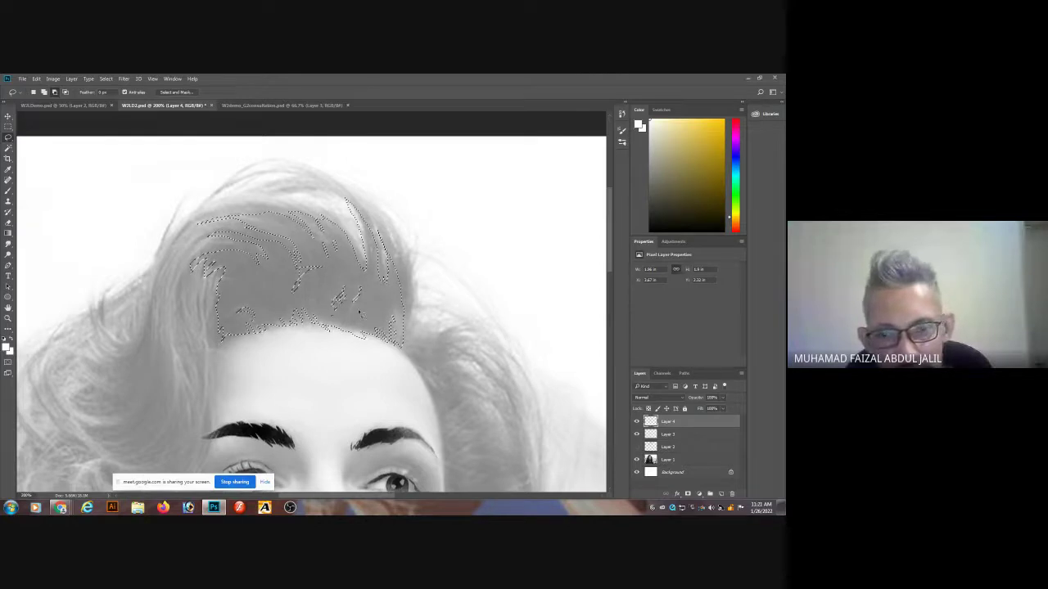
Extend the hair selection with thin strands along the outer edge of the quiff and a wisp near its crown.
{"action": "left_click_drag", "start_coordinate": [395, 331], "coordinate": [392, 327]}
{"action": "mouse_move", "coordinate": [396, 289]}
{"action": "left_mouse_down"}
{"action": "mouse_move", "coordinate": [396, 344]}
{"action": "mouse_move", "coordinate": [391, 251]}
{"action": "mouse_move", "coordinate": [399, 253]}
{"action": "left_mouse_up"}
{"action": "left_click_drag", "start_coordinate": [406, 294], "coordinate": [410, 306]}
{"action": "mouse_move", "coordinate": [410, 305]}
{"action": "left_mouse_down"}
{"action": "mouse_move", "coordinate": [406, 256]}
{"action": "mouse_move", "coordinate": [411, 306]}
{"action": "left_mouse_up"}
{"action": "mouse_move", "coordinate": [348, 207]}
{"action": "left_mouse_down"}
{"action": "mouse_move", "coordinate": [288, 188]}
{"action": "mouse_move", "coordinate": [331, 187]}
{"action": "left_mouse_up"}
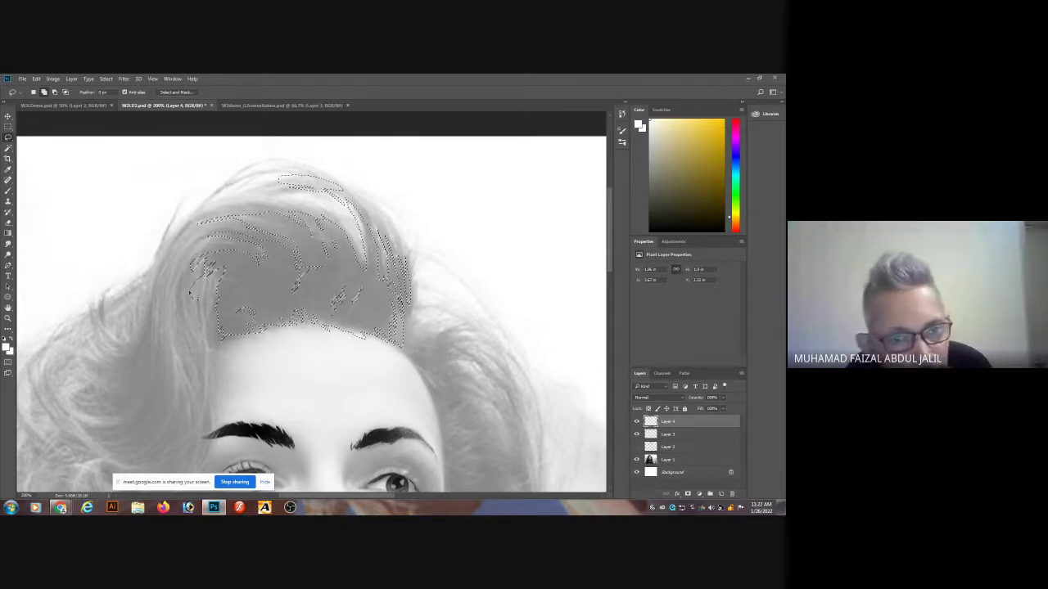
Add the dark, spiky hair beside the temple above the thinner eyebrow to the lasso selection.
{"action": "mouse_move", "coordinate": [418, 362]}
{"action": "left_mouse_down"}
{"action": "mouse_move", "coordinate": [345, 268]}
{"action": "mouse_move", "coordinate": [368, 240]}
{"action": "mouse_move", "coordinate": [420, 276]}
{"action": "mouse_move", "coordinate": [401, 293]}
{"action": "mouse_move", "coordinate": [379, 289]}
{"action": "left_mouse_up"}
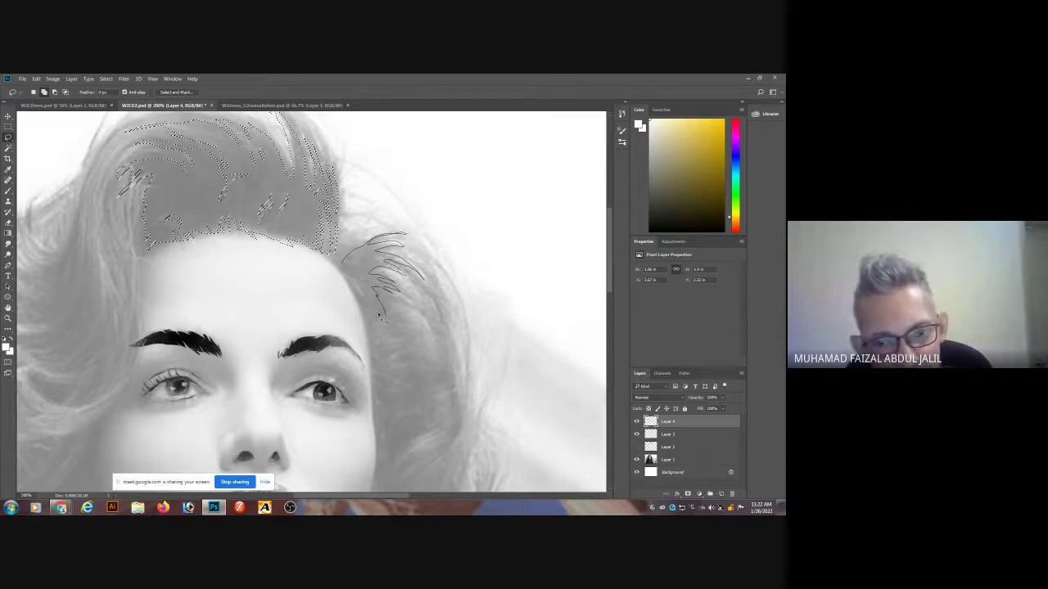
{"action": "left_click_drag", "start_coordinate": [358, 309], "coordinate": [342, 246]}
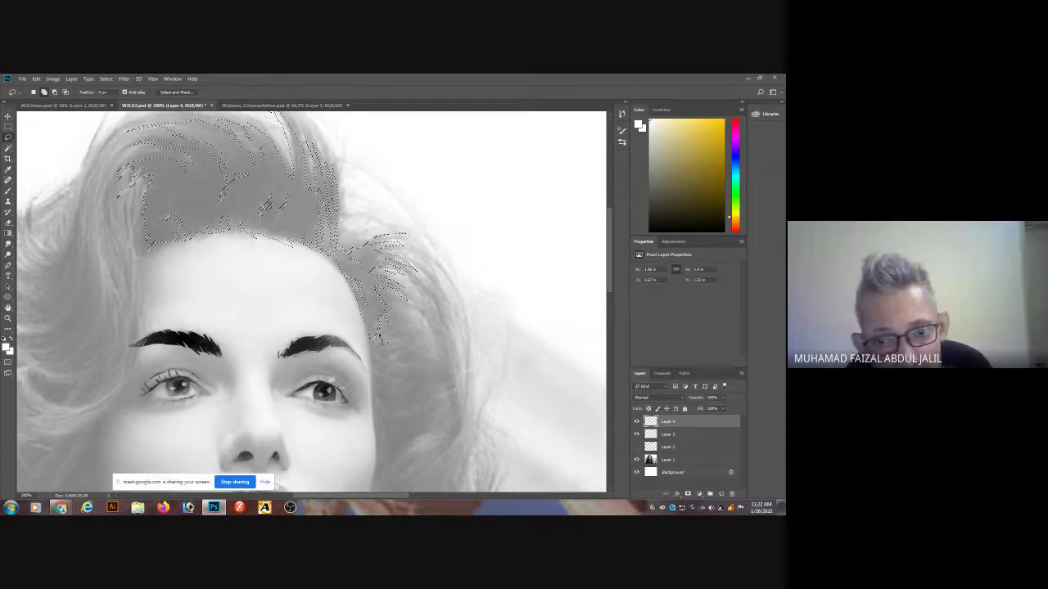
{"action": "left_click_drag", "start_coordinate": [339, 354], "coordinate": [357, 329]}
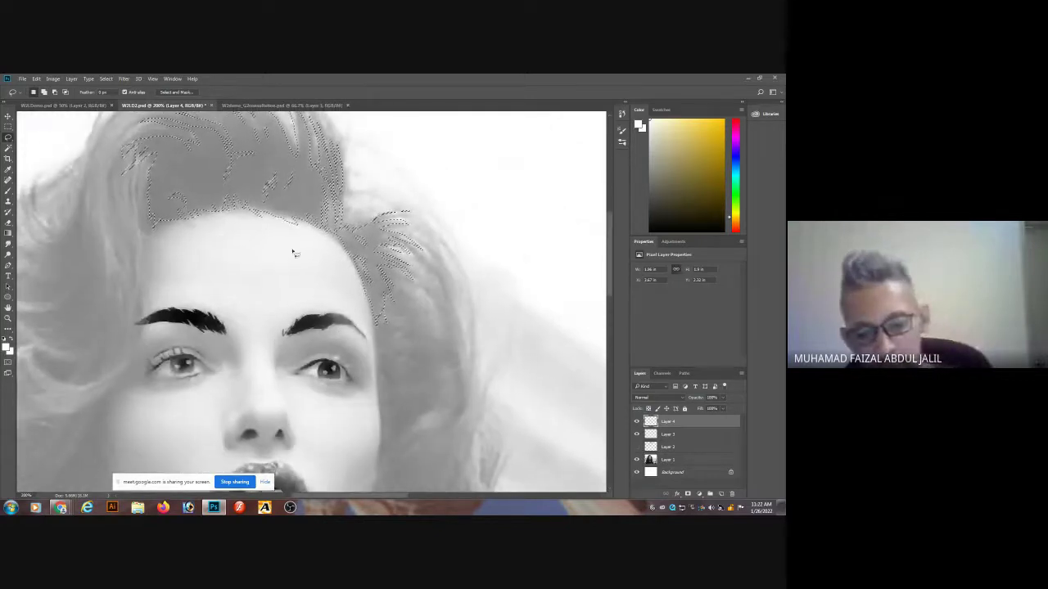
Shade the selected hair with the brush in black, from the hairline and temple up to the crown strands, and deselect.
{"action": "key", "text": "b"}
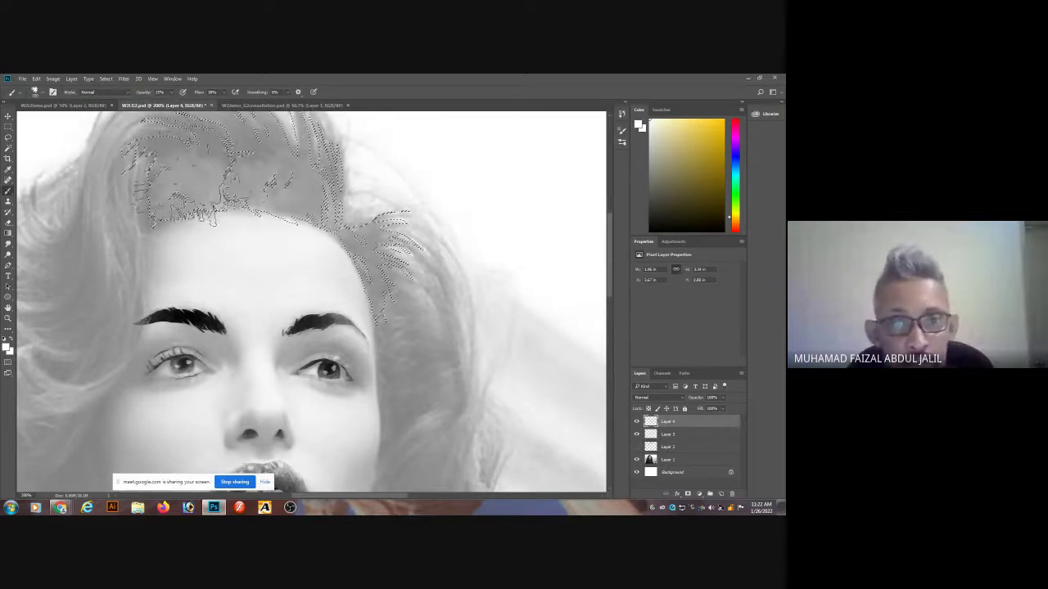
{"action": "left_click", "coordinate": [654, 222]}
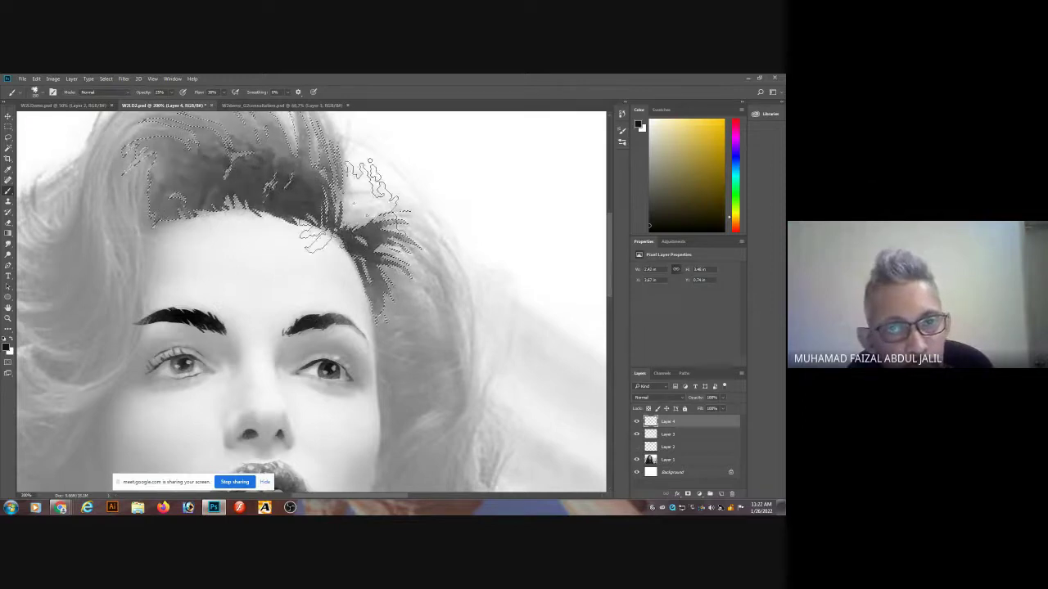
{"action": "scroll", "coordinate": [393, 392], "scroll_direction": "up", "scroll_amount": 3}
{"action": "left_click", "coordinate": [393, 392]}
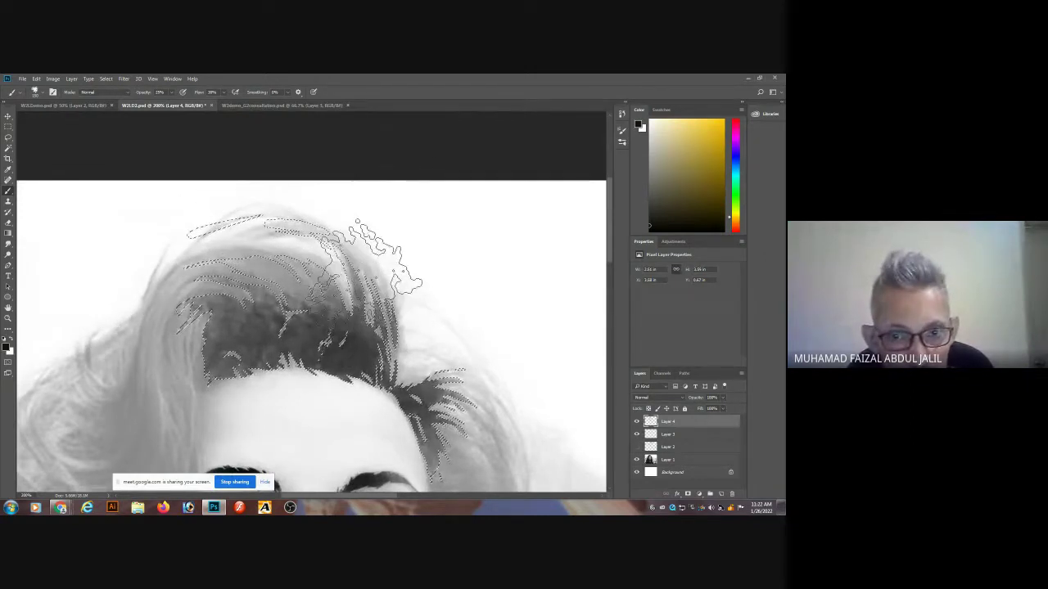
{"action": "mouse_move", "coordinate": [218, 246]}
{"action": "left_mouse_down"}
{"action": "mouse_move", "coordinate": [244, 328]}
{"action": "mouse_move", "coordinate": [295, 319]}
{"action": "left_mouse_up"}
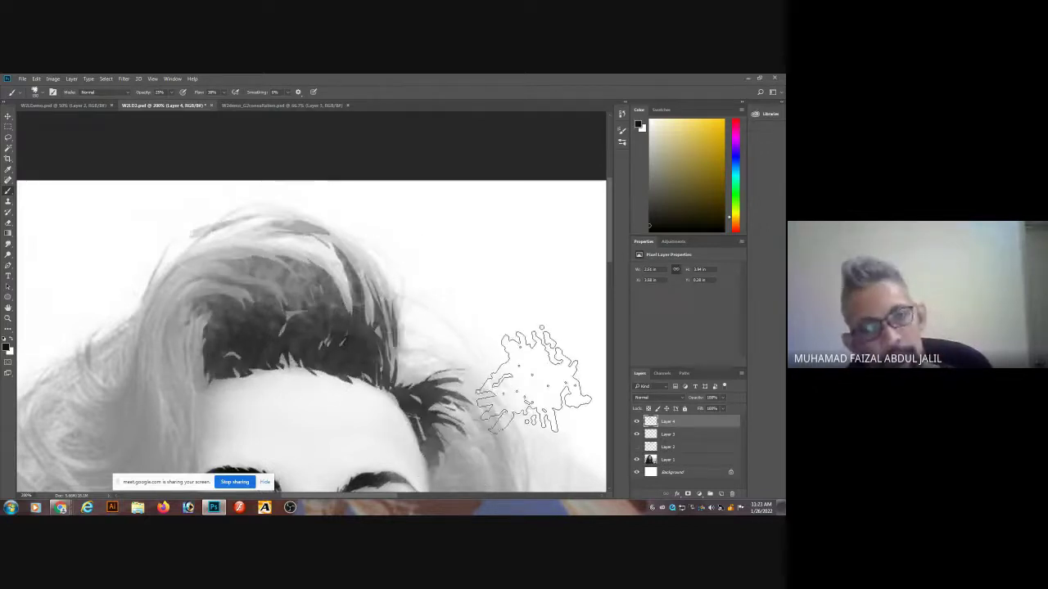
Toggle the photo layer's visibility to check the shaded hair together with the drawn face.
{"action": "scroll", "coordinate": [557, 421], "scroll_direction": "down", "scroll_amount": 3}
{"action": "left_click", "coordinate": [637, 459]}
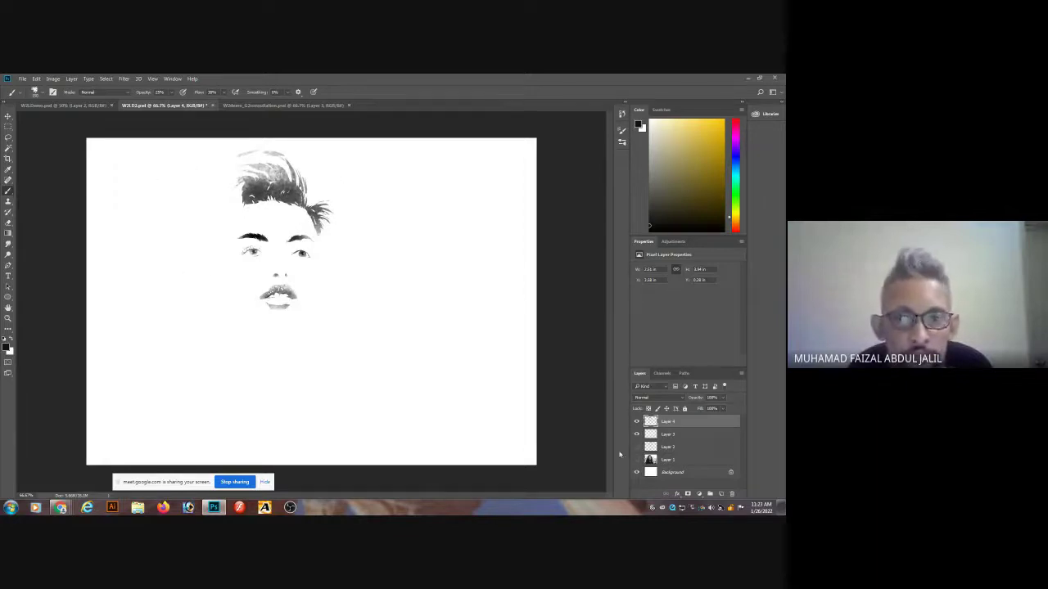
{"action": "left_click", "coordinate": [637, 459]}
{"action": "scroll", "coordinate": [238, 282], "scroll_direction": "up", "scroll_amount": 1}
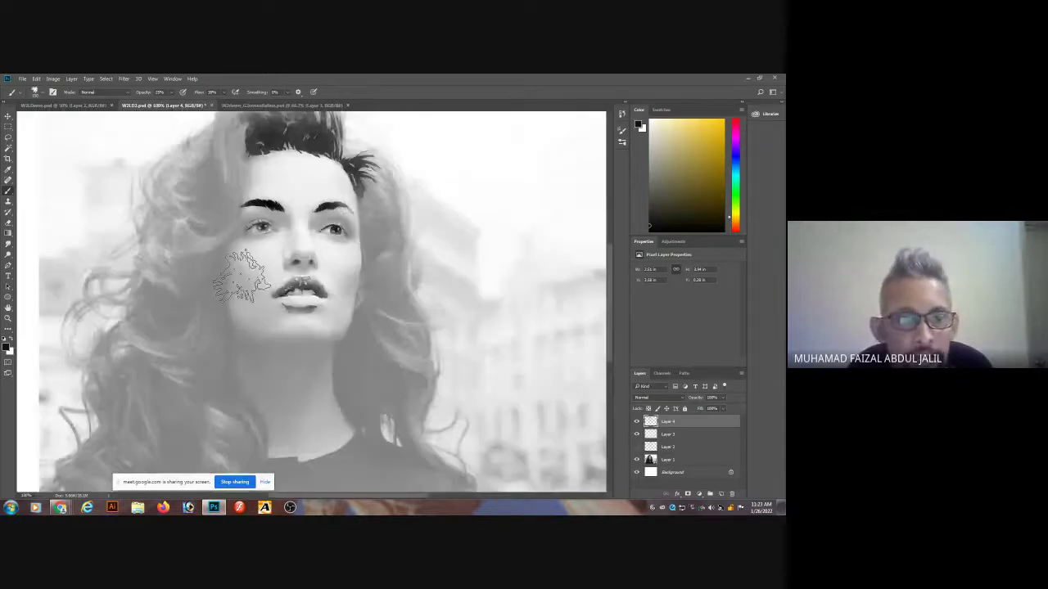
Lasso the dark strands along the forehead's other side, from the hairline past the thicker eyebrow into the curl beside the eye.
{"action": "key", "text": "l"}
{"action": "left_click_drag", "start_coordinate": [236, 242], "coordinate": [273, 300]}
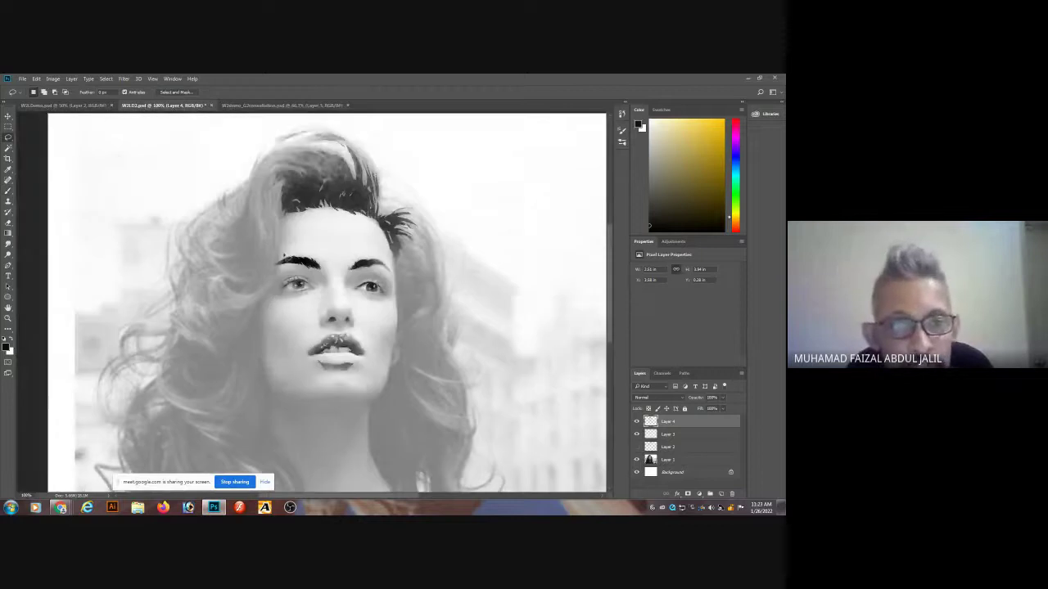
{"action": "scroll", "coordinate": [283, 236], "scroll_direction": "up", "scroll_amount": 1}
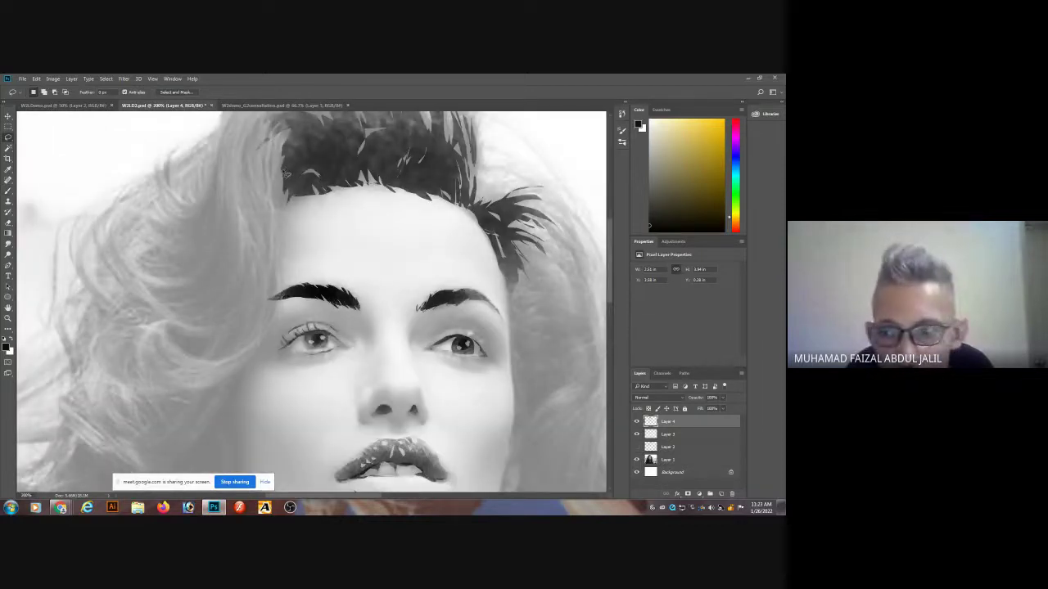
{"action": "left_click_drag", "start_coordinate": [287, 174], "coordinate": [271, 194]}
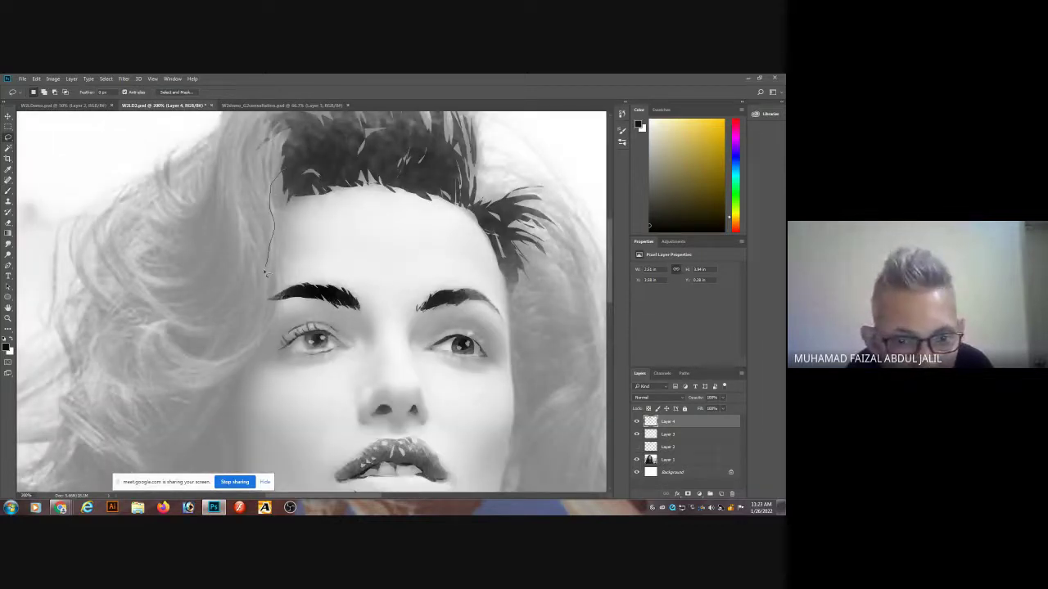
{"action": "key", "text": "ctrl+d"}
{"action": "mouse_move", "coordinate": [286, 174]}
{"action": "left_mouse_down"}
{"action": "mouse_move", "coordinate": [273, 233]}
{"action": "mouse_move", "coordinate": [284, 190]}
{"action": "left_mouse_up"}
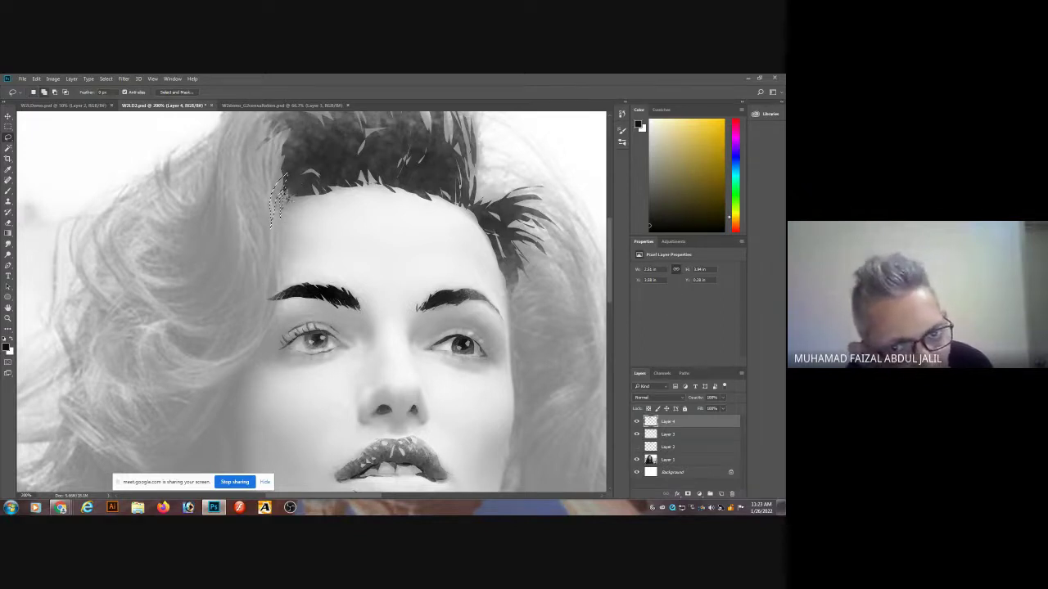
{"action": "mouse_move", "coordinate": [273, 240]}
{"action": "left_mouse_down"}
{"action": "mouse_move", "coordinate": [262, 335]}
{"action": "mouse_move", "coordinate": [272, 246]}
{"action": "left_mouse_up"}
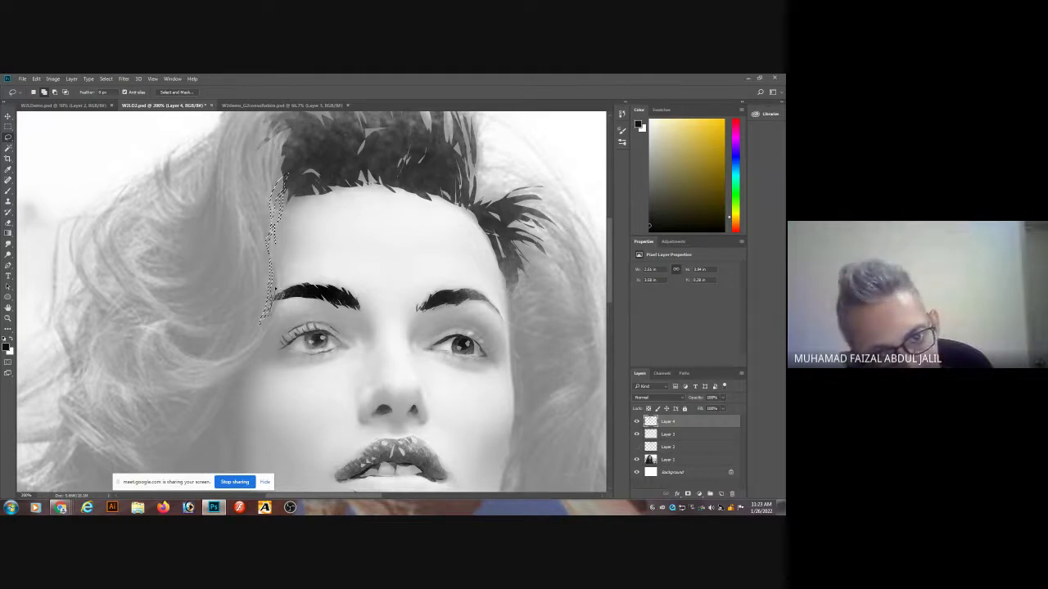
{"action": "mouse_move", "coordinate": [260, 332]}
{"action": "left_mouse_down"}
{"action": "mouse_move", "coordinate": [205, 350]}
{"action": "mouse_move", "coordinate": [245, 334]}
{"action": "mouse_move", "coordinate": [239, 348]}
{"action": "mouse_move", "coordinate": [250, 350]}
{"action": "mouse_move", "coordinate": [225, 360]}
{"action": "mouse_move", "coordinate": [209, 348]}
{"action": "mouse_move", "coordinate": [192, 355]}
{"action": "mouse_move", "coordinate": [170, 334]}
{"action": "mouse_move", "coordinate": [262, 319]}
{"action": "left_mouse_up"}
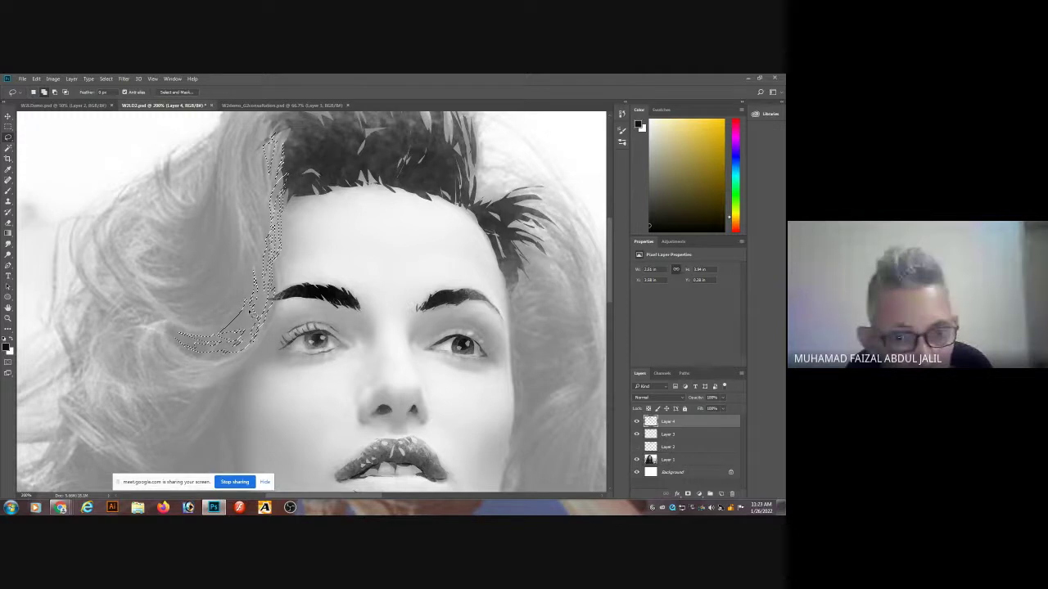
Finish lassoing the hair strands beside the forehead and temple, paint them dark on Layer 4 with the brush, and deselect.
{"action": "left_click_drag", "start_coordinate": [240, 280], "coordinate": [247, 315]}
{"action": "key", "text": "ctrl+alt+z"}
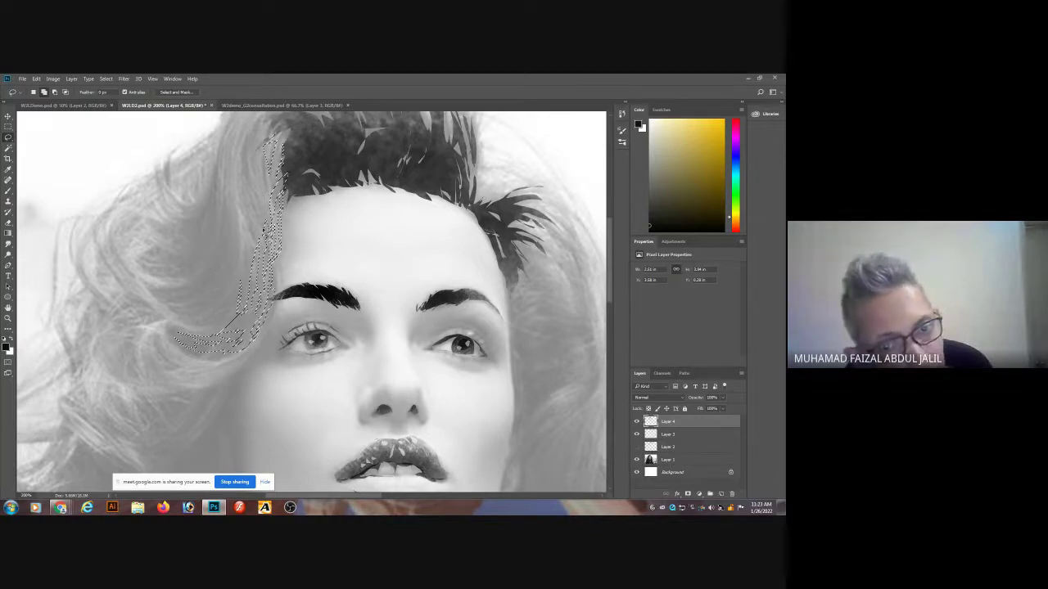
{"action": "key", "text": "b"}
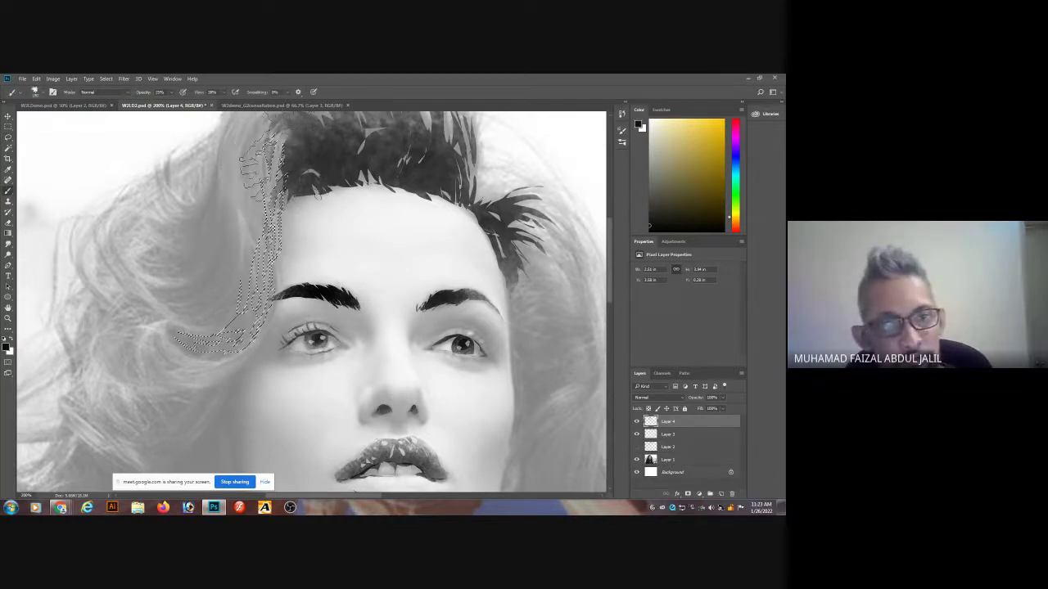
{"action": "mouse_move", "coordinate": [288, 154]}
{"action": "left_mouse_down"}
{"action": "mouse_move", "coordinate": [282, 205]}
{"action": "mouse_move", "coordinate": [229, 327]}
{"action": "mouse_move", "coordinate": [197, 360]}
{"action": "mouse_move", "coordinate": [270, 258]}
{"action": "left_mouse_up"}
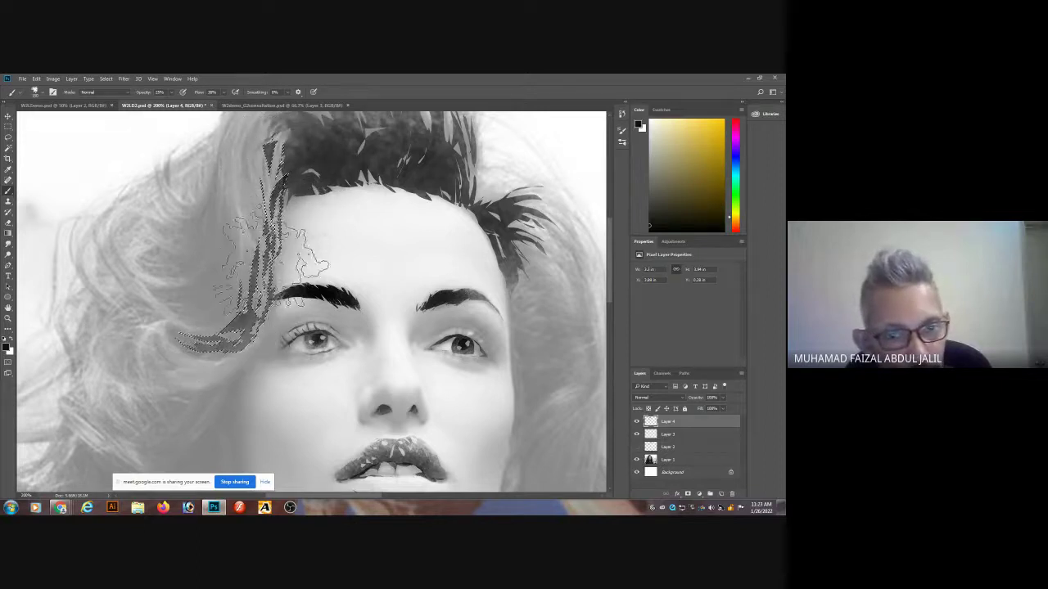
{"action": "key", "text": "ctrl+d"}
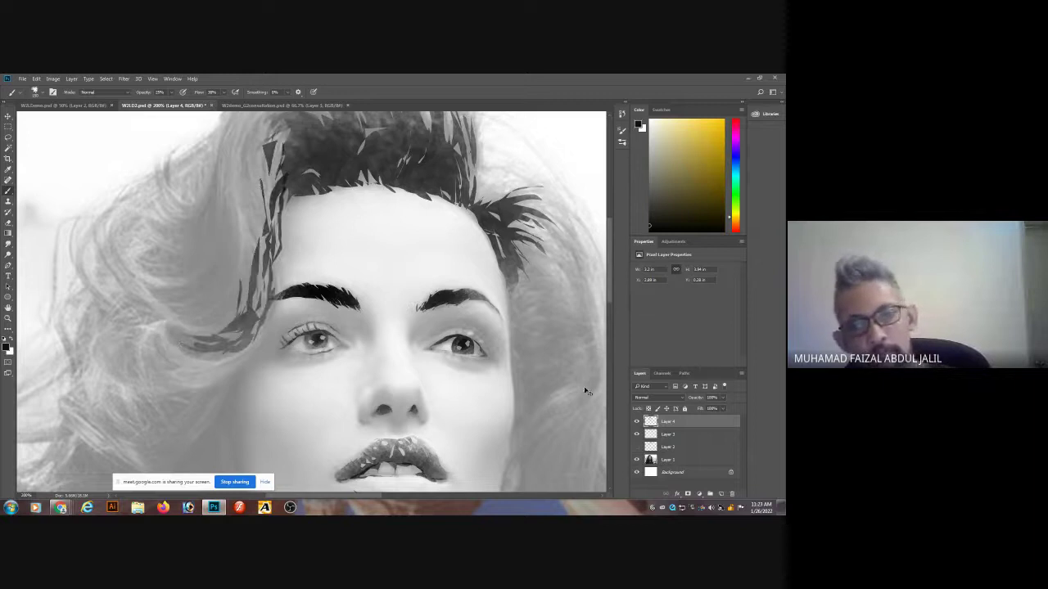
Lasso the shadow areas around both eyes and around the base of the nose as one combined selection.
{"action": "key", "text": "ctrl+minus"}
{"action": "left_click_drag", "start_coordinate": [422, 353], "coordinate": [419, 274]}
{"action": "key", "text": "l"}
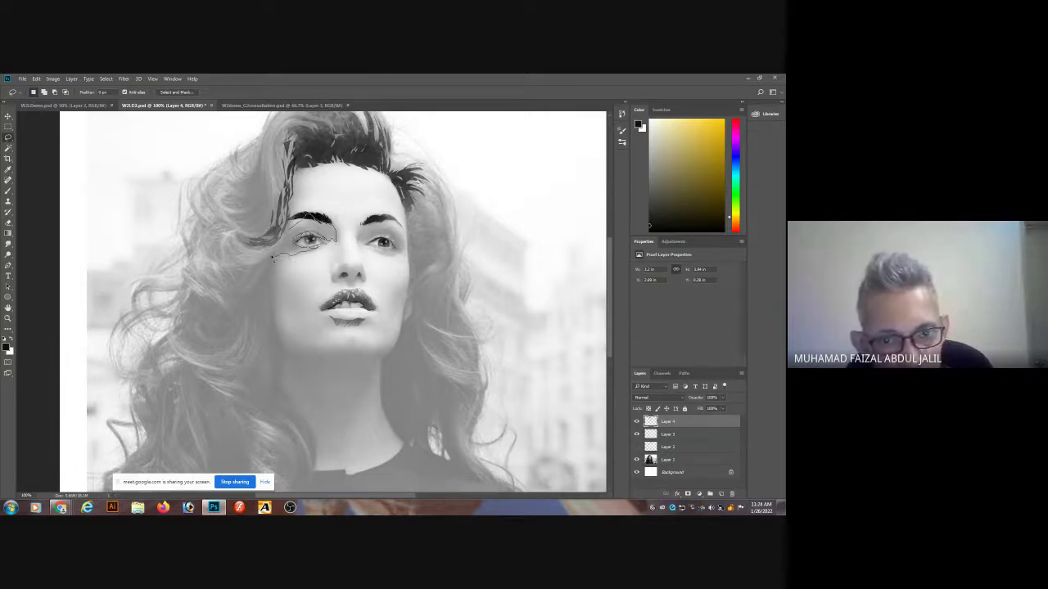
{"action": "left_click_drag", "start_coordinate": [292, 236], "coordinate": [295, 242]}
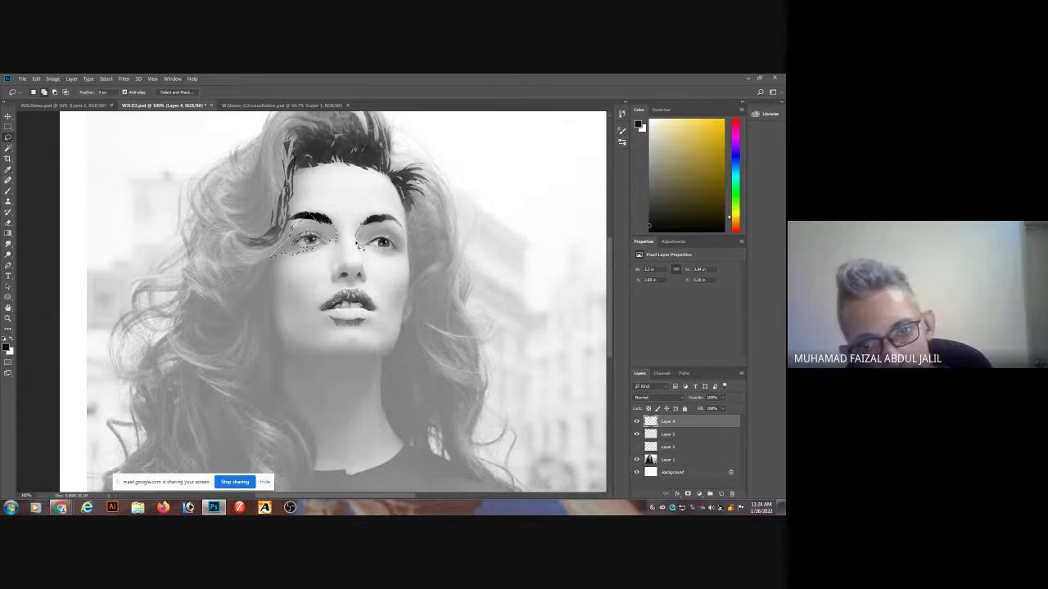
{"action": "mouse_move", "coordinate": [358, 251]}
{"action": "left_mouse_down"}
{"action": "mouse_move", "coordinate": [372, 242]}
{"action": "mouse_move", "coordinate": [401, 250]}
{"action": "mouse_move", "coordinate": [381, 257]}
{"action": "mouse_move", "coordinate": [403, 256]}
{"action": "mouse_move", "coordinate": [363, 251]}
{"action": "left_mouse_up"}
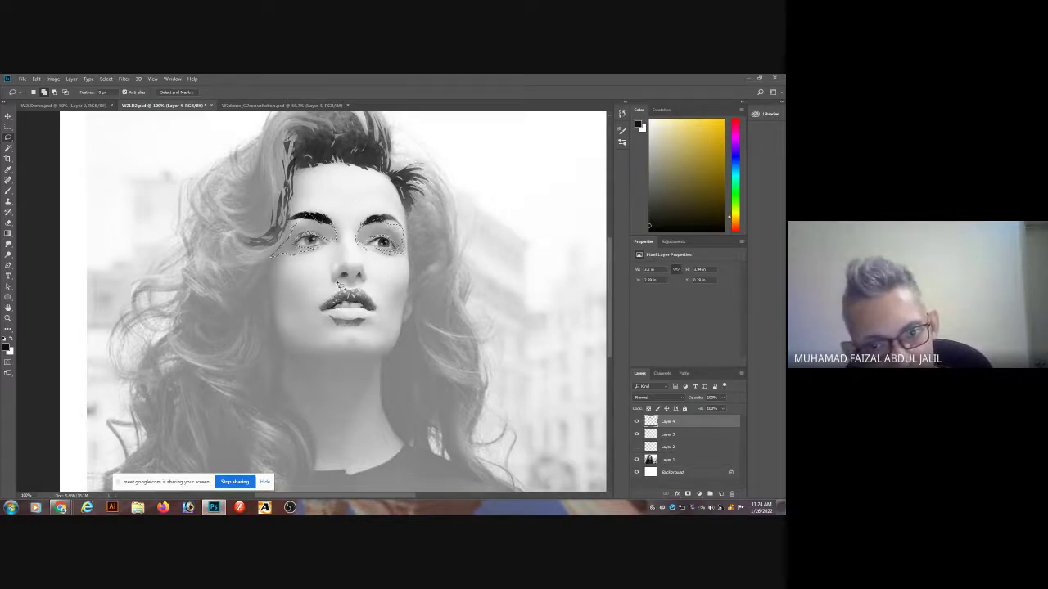
{"action": "left_click_drag", "start_coordinate": [358, 271], "coordinate": [364, 284]}
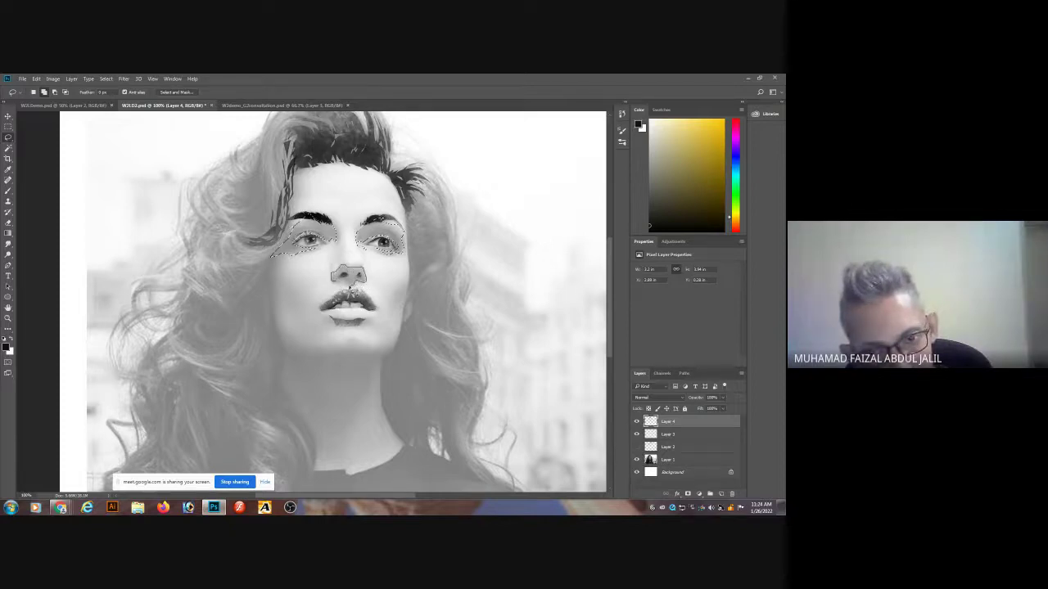
{"action": "left_click_drag", "start_coordinate": [339, 285], "coordinate": [338, 285]}
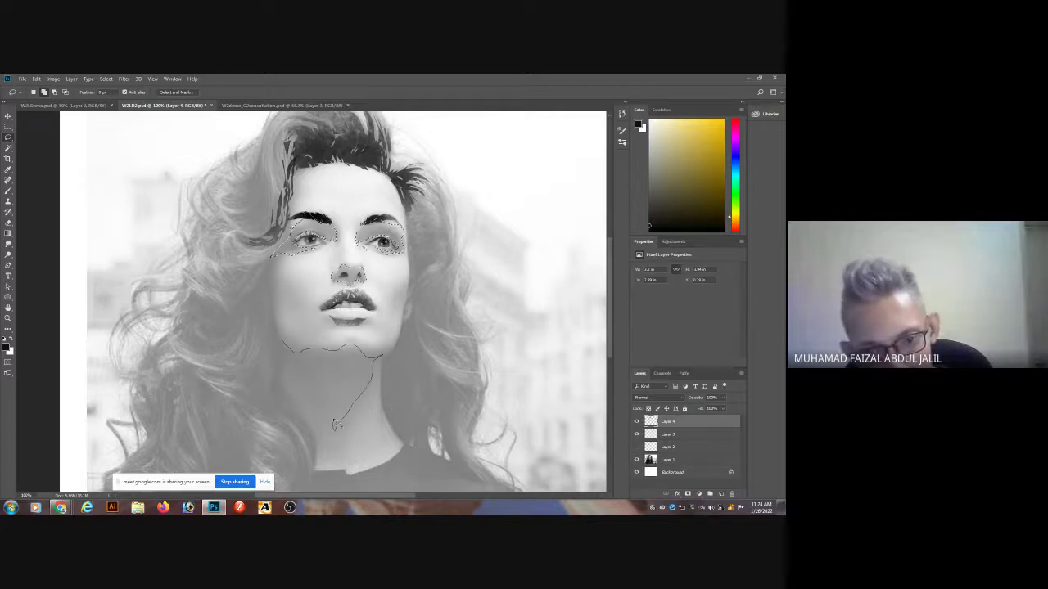
Add the neck shadow under the chin and the hair strands running beside the cheek and jaw to the selection.
{"action": "left_click_drag", "start_coordinate": [278, 347], "coordinate": [280, 350]}
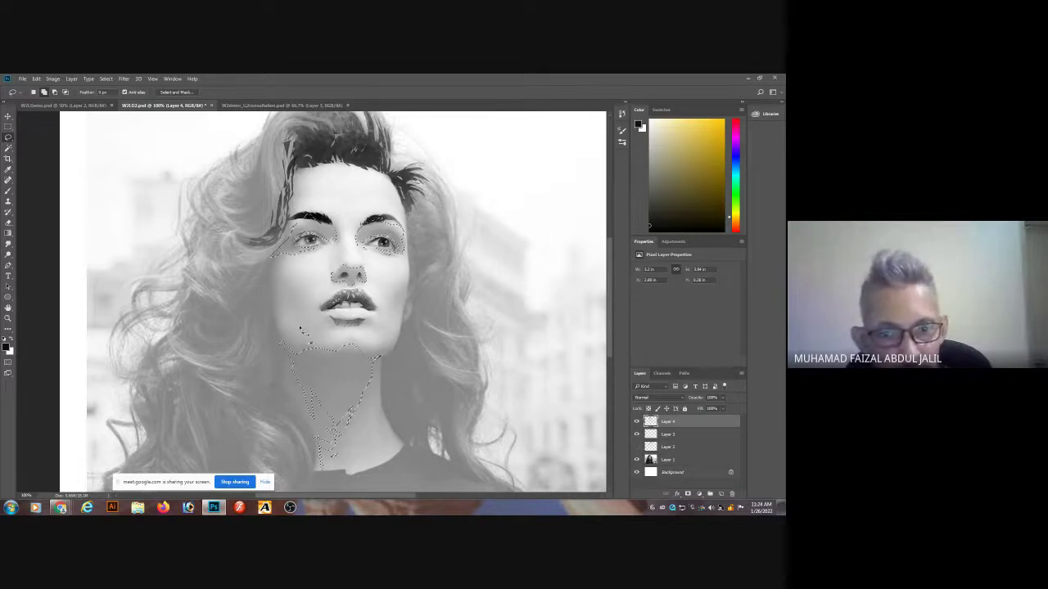
{"action": "left_click_drag", "start_coordinate": [282, 345], "coordinate": [273, 316]}
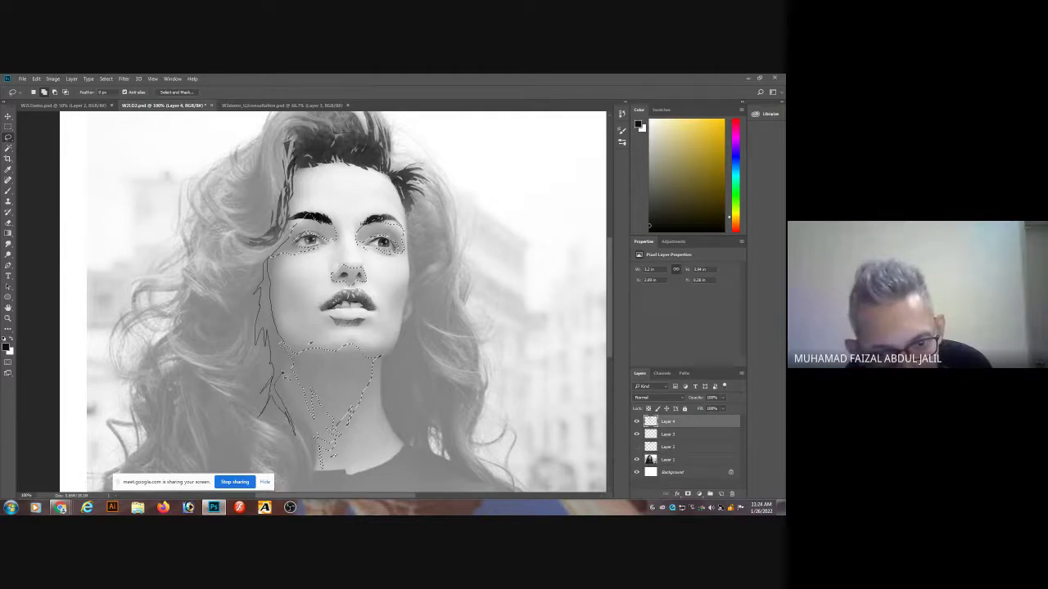
{"action": "left_click_drag", "start_coordinate": [293, 432], "coordinate": [295, 434]}
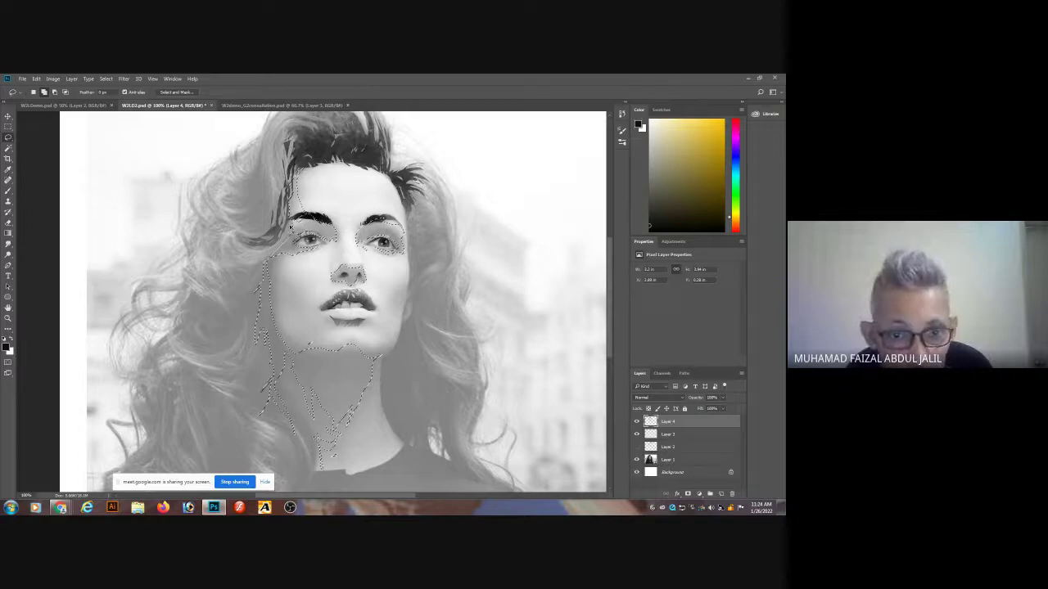
Refine the selection with shadow shapes along the forehead edge, the side of the nose bridge and the cheek.
{"action": "left_click_drag", "start_coordinate": [305, 231], "coordinate": [300, 225]}
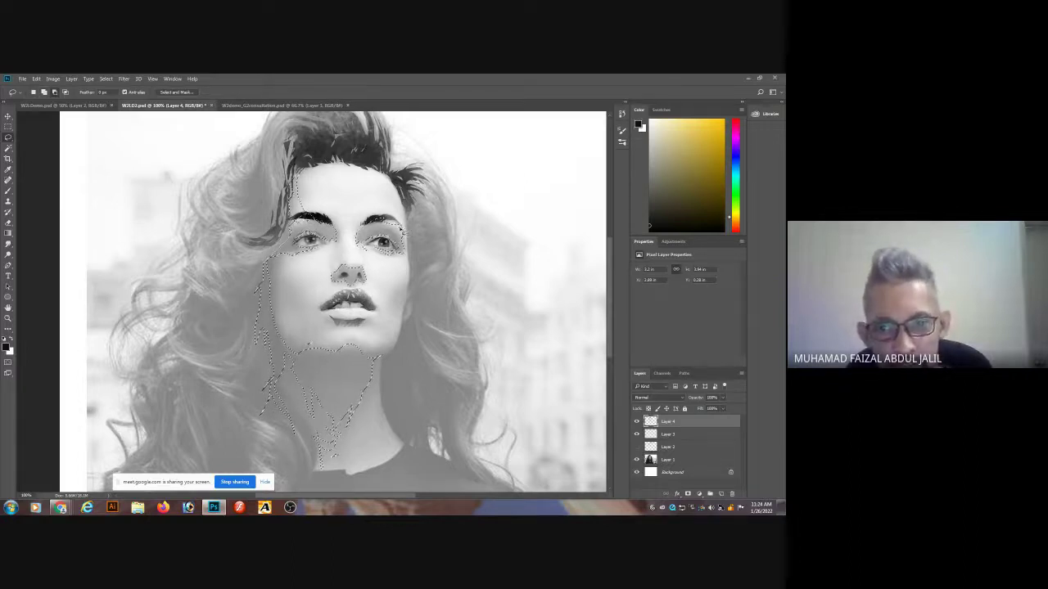
{"action": "key", "text": "shift"}
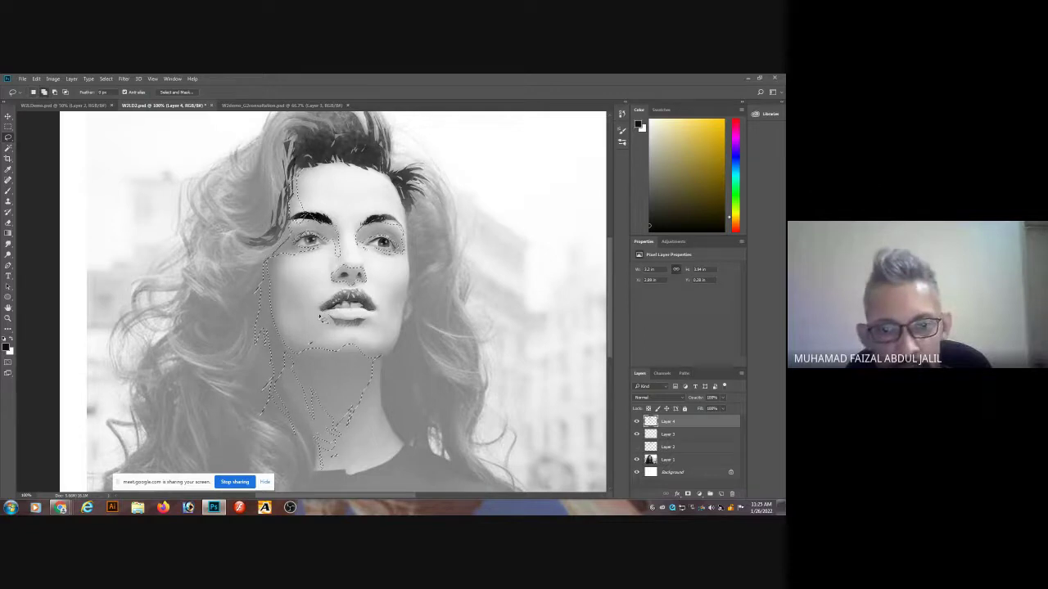
{"action": "key", "text": "shift"}
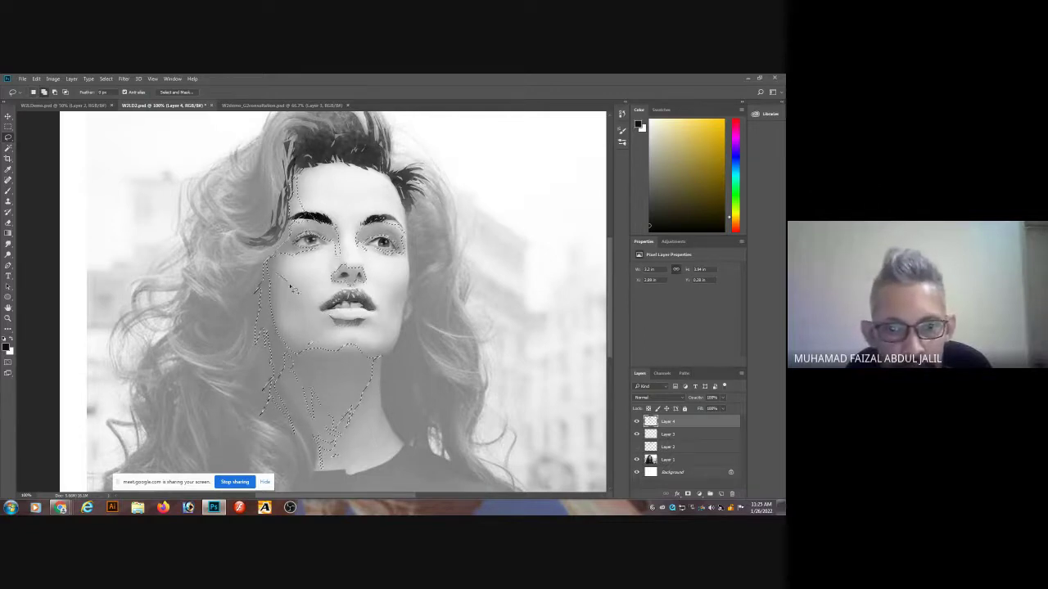
Adjust the brush opacity, paint the selected face and neck shadows with the textured brush in black, and deselect.
{"action": "key", "text": "z"}
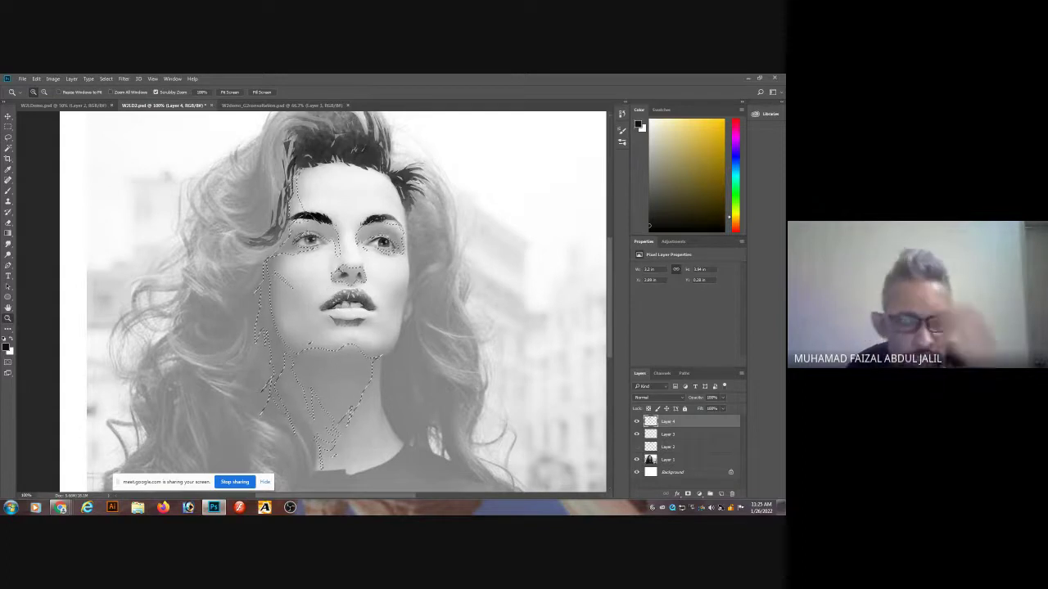
{"action": "key", "text": "b"}
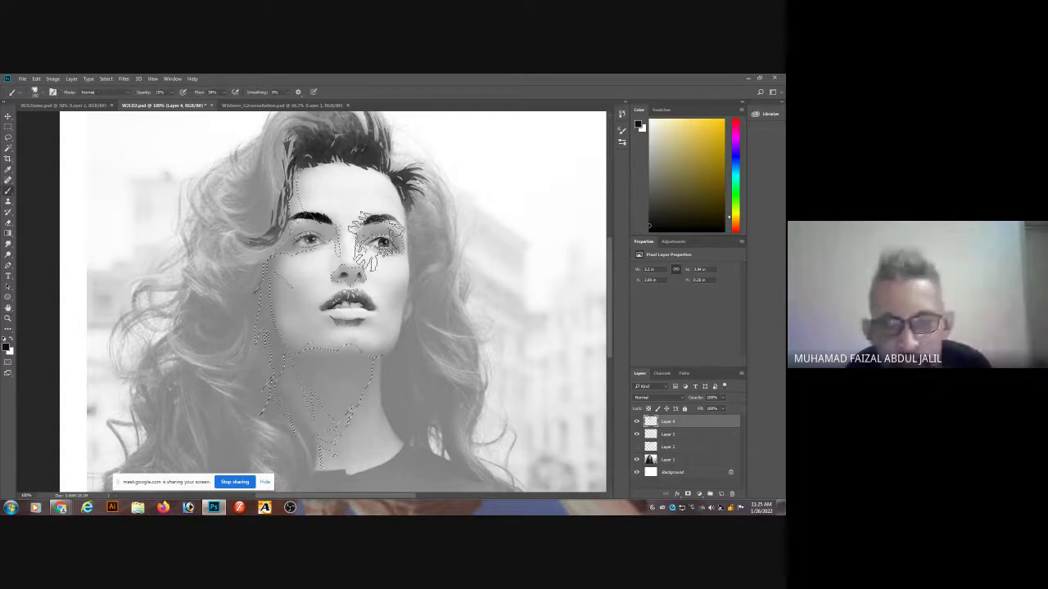
{"action": "left_click", "coordinate": [173, 92]}
{"action": "left_click_drag", "start_coordinate": [169, 105], "coordinate": [207, 105]}
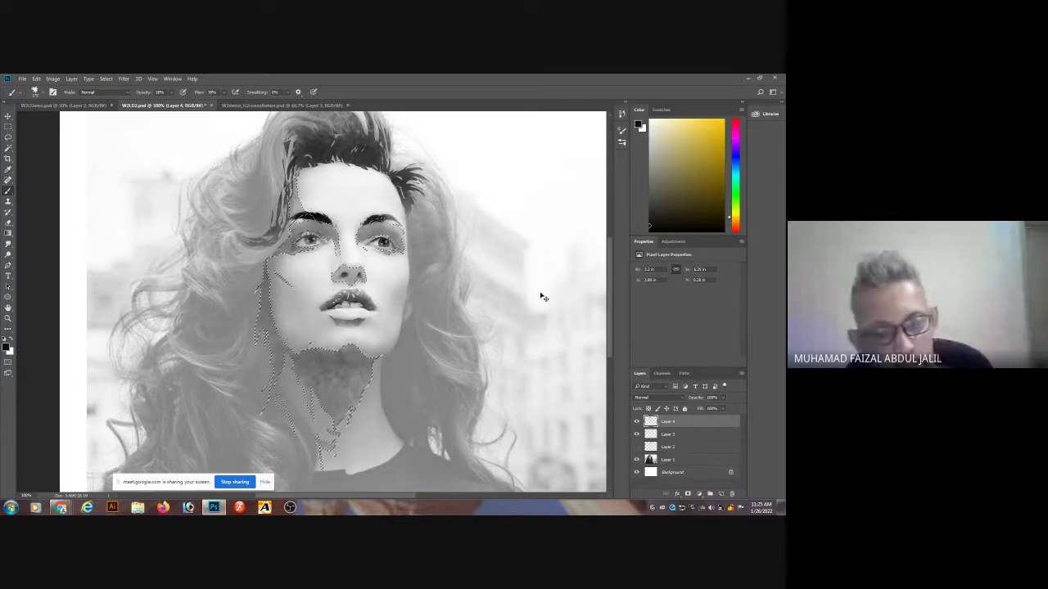
{"action": "key", "text": "ctrl+d"}
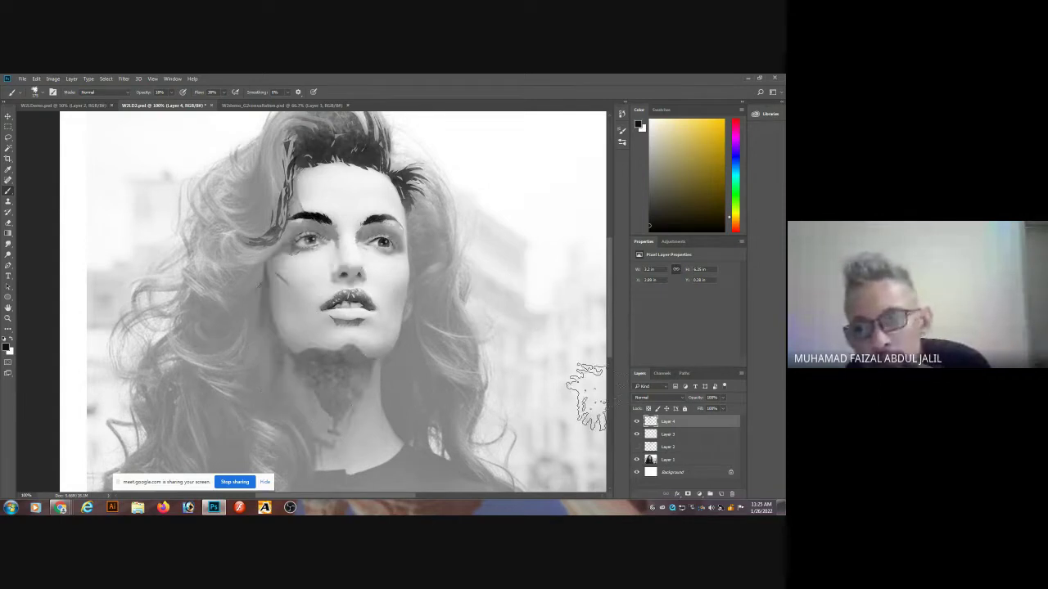
Hide the photo on Layer 1 so only the painted shapes show, and save the document.
{"action": "left_click", "coordinate": [637, 461]}
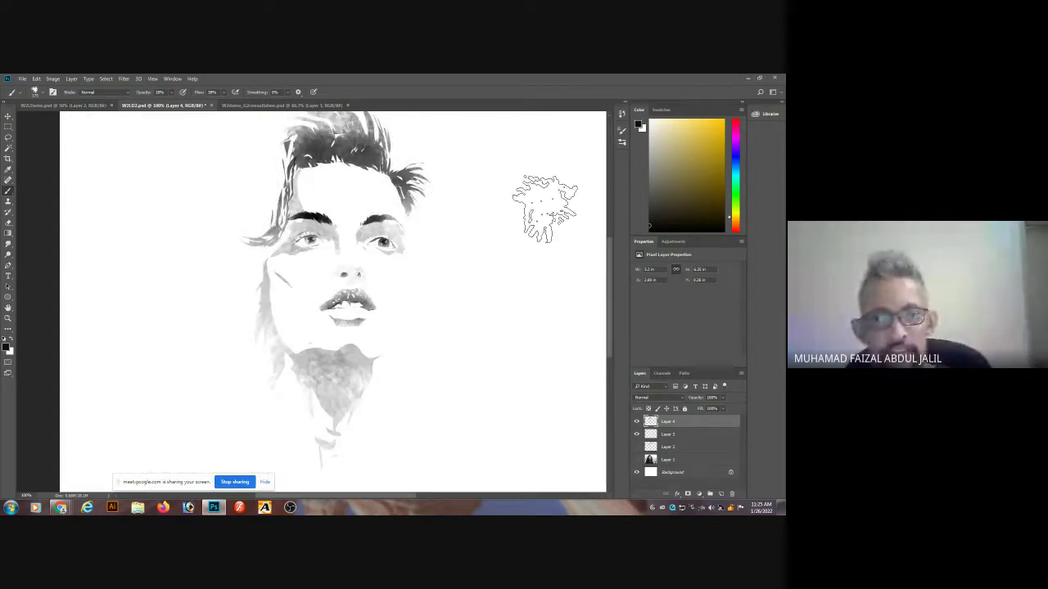
{"action": "key", "text": "ctrl+minus"}
{"action": "key", "text": "ctrl+plus"}
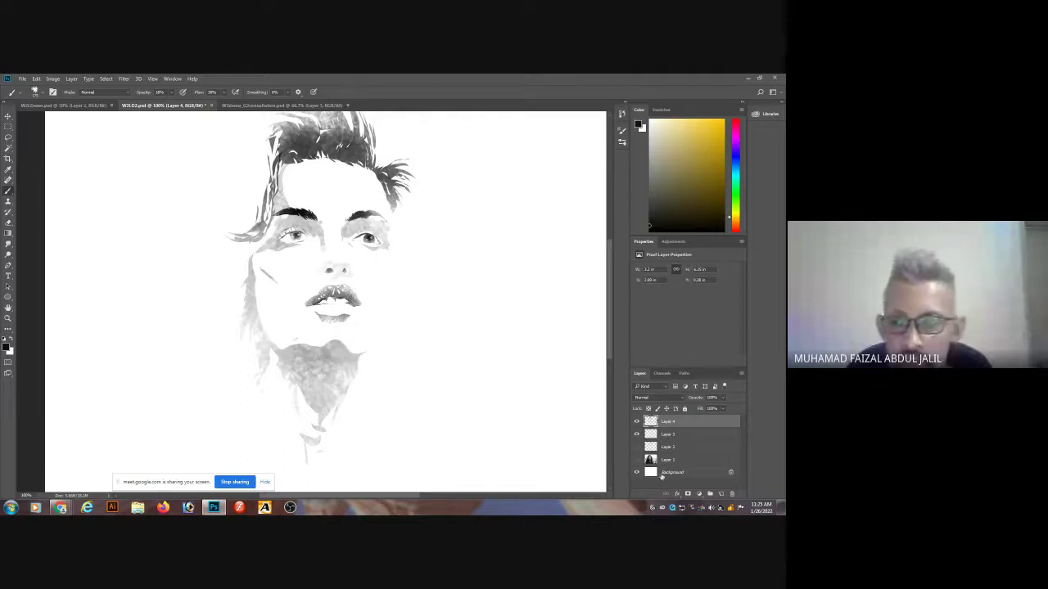
{"action": "key", "text": "ctrl+s"}
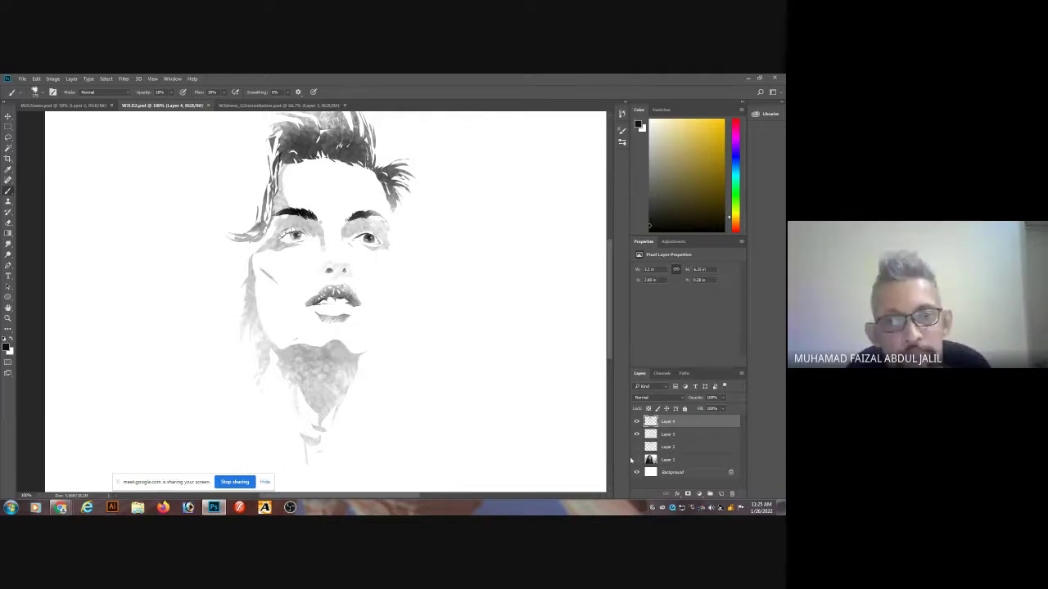
{"action": "left_click_drag", "start_coordinate": [473, 296], "coordinate": [479, 315]}
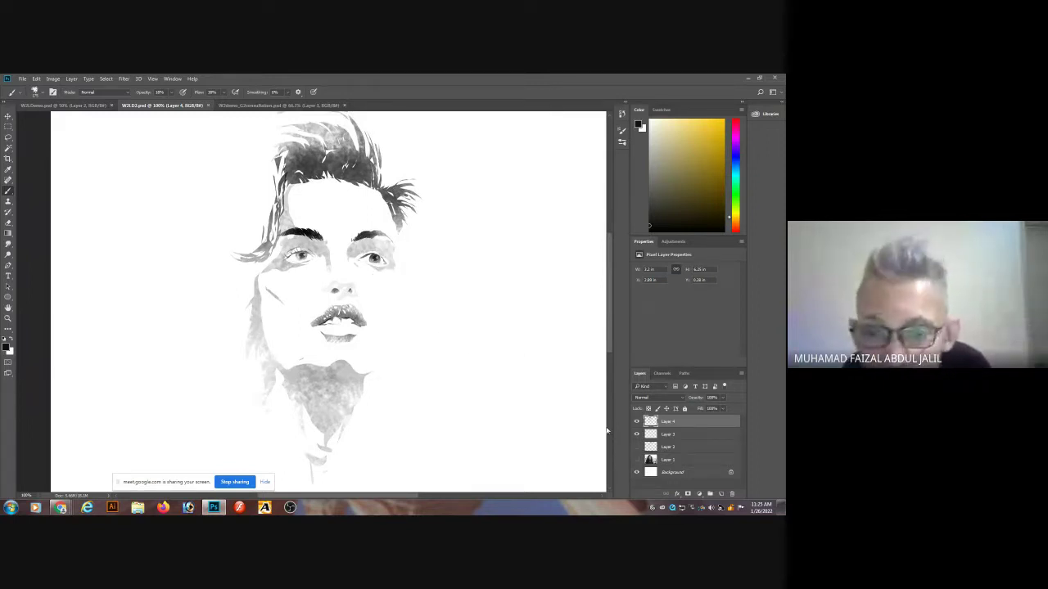
{"action": "left_click", "coordinate": [664, 460], "text": "ctrl"}
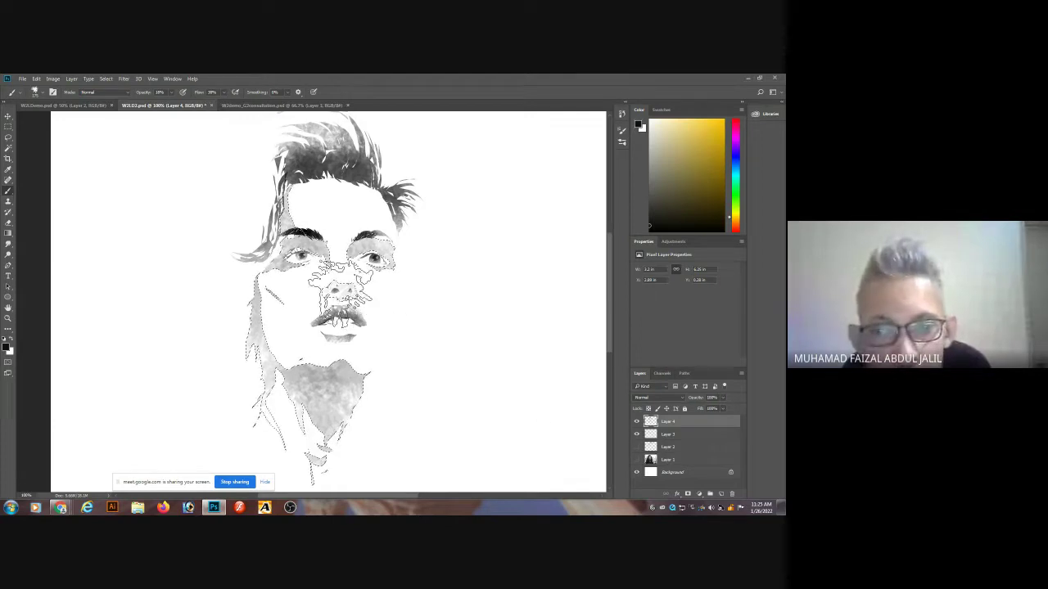
{"action": "key", "text": "ctrl+d"}
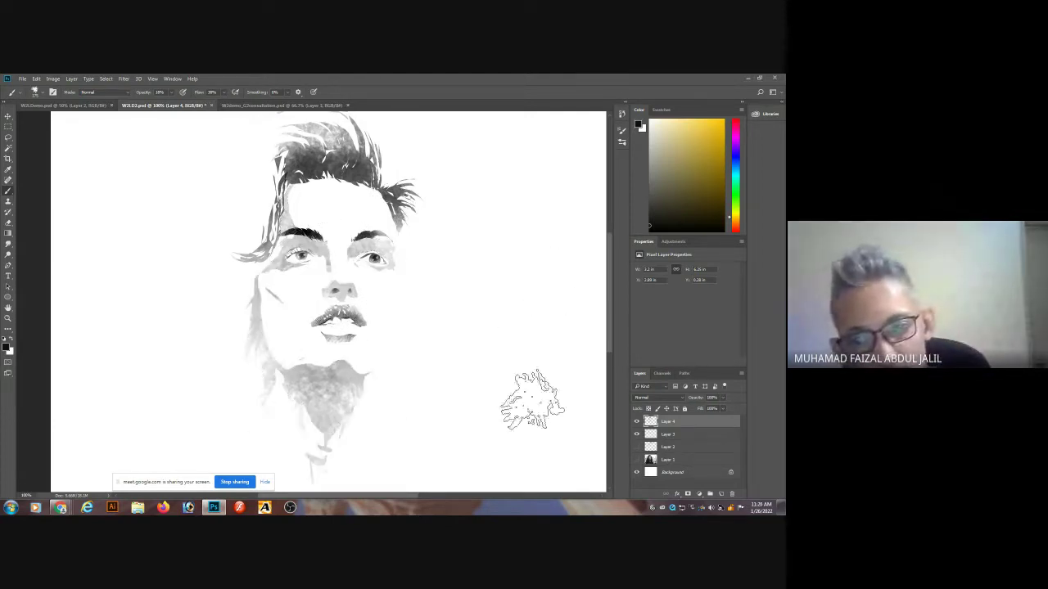
Toggle the visibility of Layer 1 repeatedly to compare the painted portrait with the reference photo, leaving the photo hidden.
{"action": "left_click", "coordinate": [637, 460]}
{"action": "left_click", "coordinate": [637, 460]}
{"action": "left_click", "coordinate": [637, 460]}
{"action": "left_click", "coordinate": [637, 460]}
{"action": "left_click", "coordinate": [637, 460]}
{"action": "left_click", "coordinate": [637, 460]}
{"action": "left_click", "coordinate": [637, 460]}
{"action": "left_click", "coordinate": [637, 460]}
{"action": "left_click", "coordinate": [637, 460]}
{"action": "left_click", "coordinate": [637, 460]}
{"action": "left_click", "coordinate": [637, 460]}
{"action": "left_click", "coordinate": [637, 460]}
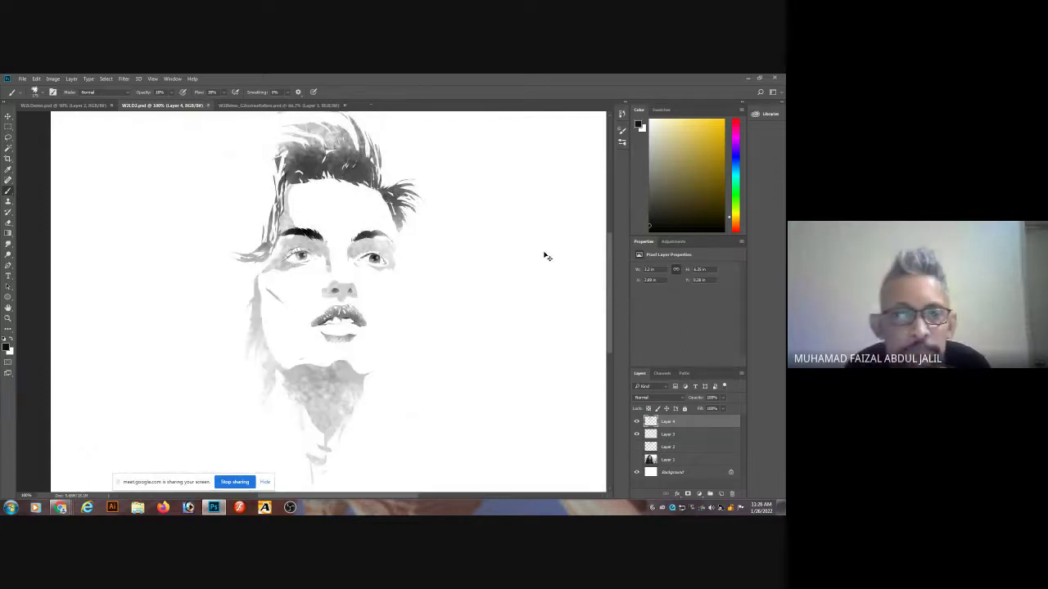
Switch to the Google Meet call in Chrome and check the in-call messages for participants' replies.
{"action": "mouse_move", "coordinate": [62, 508]}
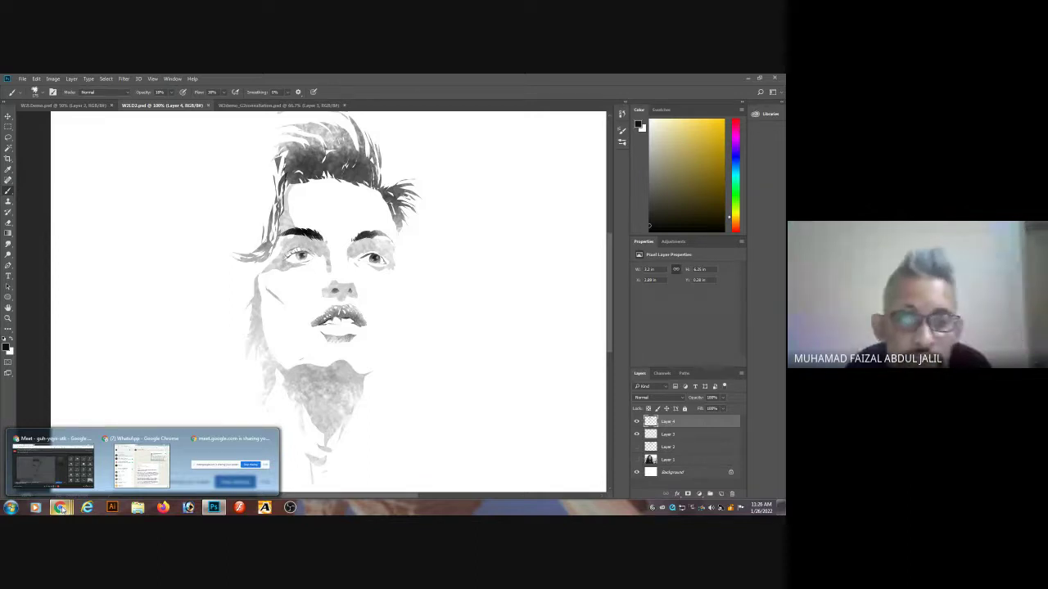
{"action": "left_click", "coordinate": [73, 479]}
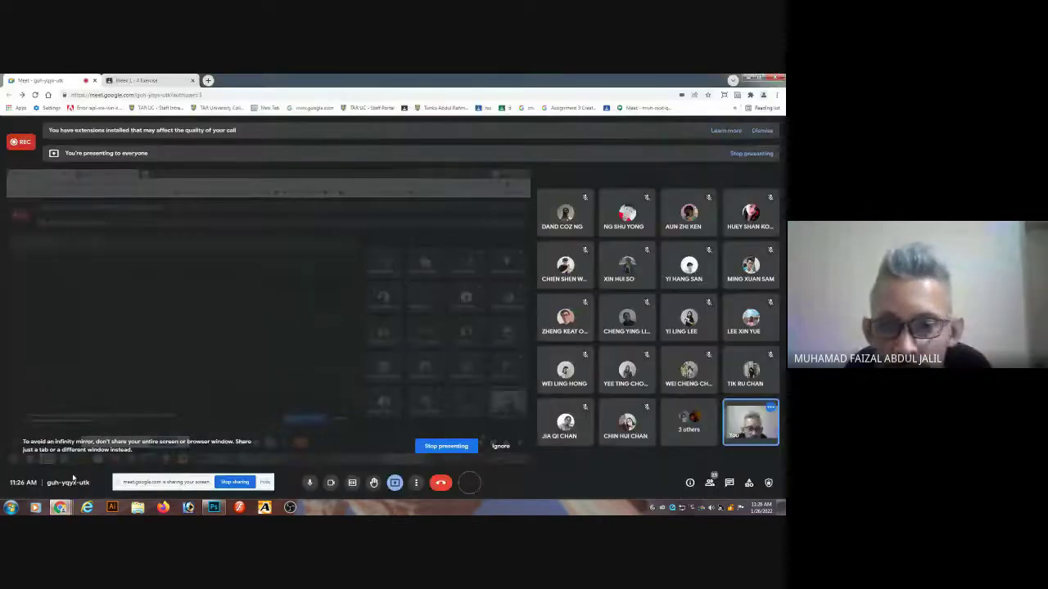
{"action": "left_click", "coordinate": [729, 486]}
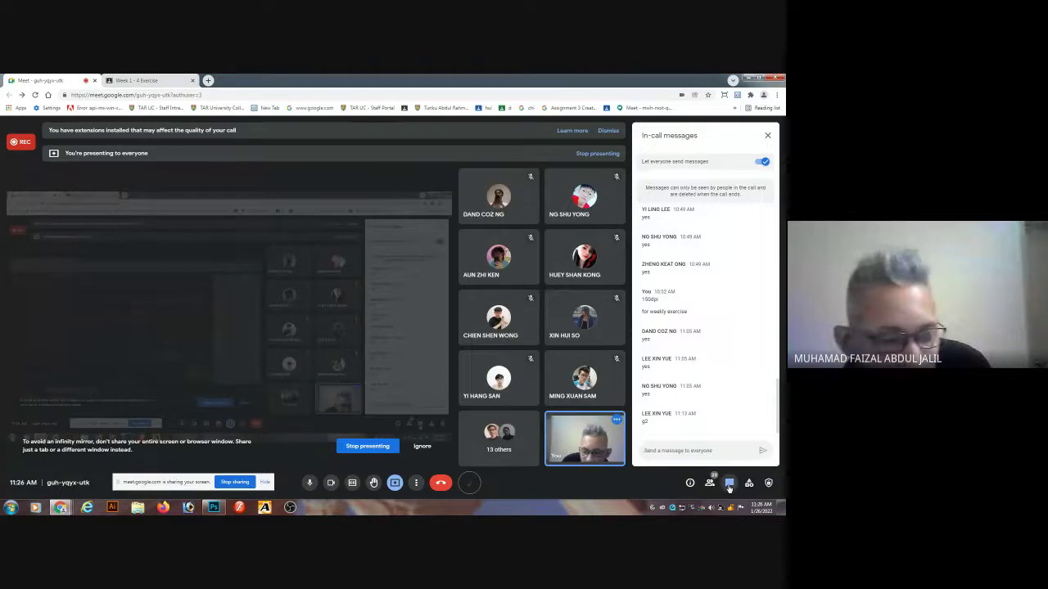
{"action": "left_click", "coordinate": [728, 485]}
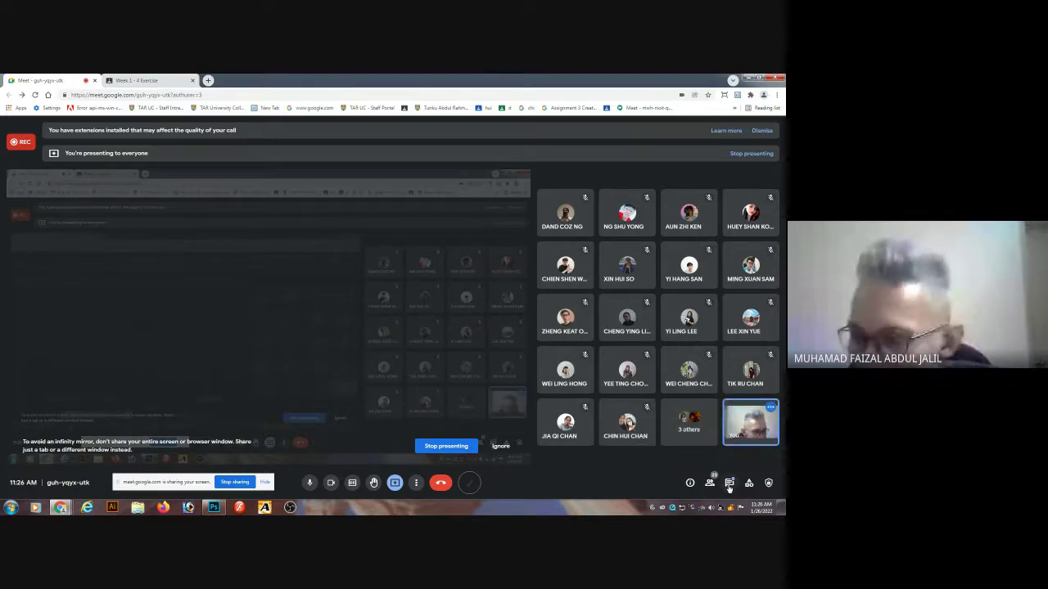
{"action": "left_click", "coordinate": [729, 485]}
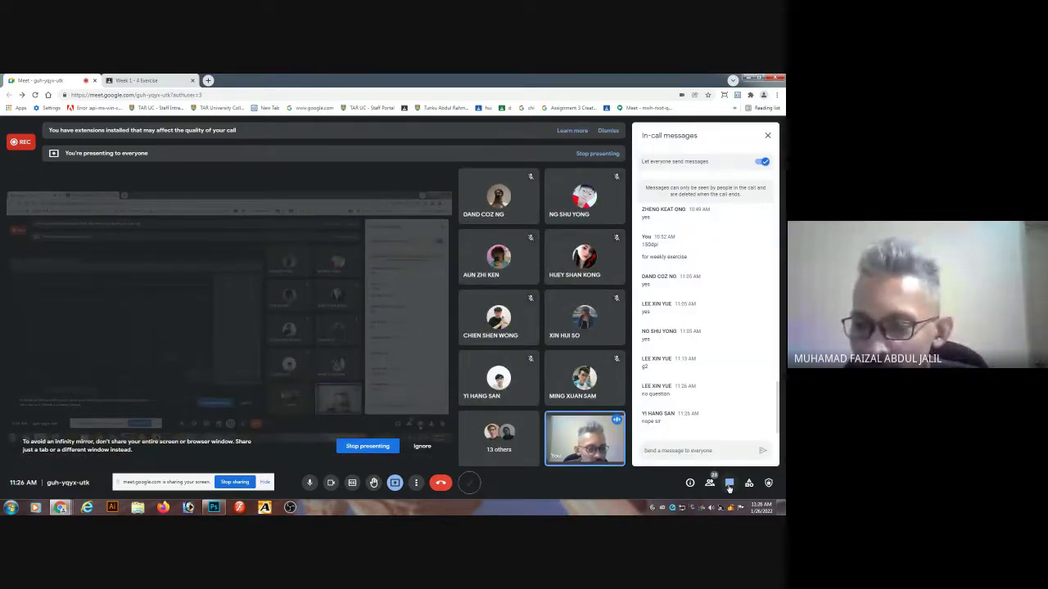
{"action": "left_click", "coordinate": [729, 488]}
{"action": "left_click", "coordinate": [730, 488]}
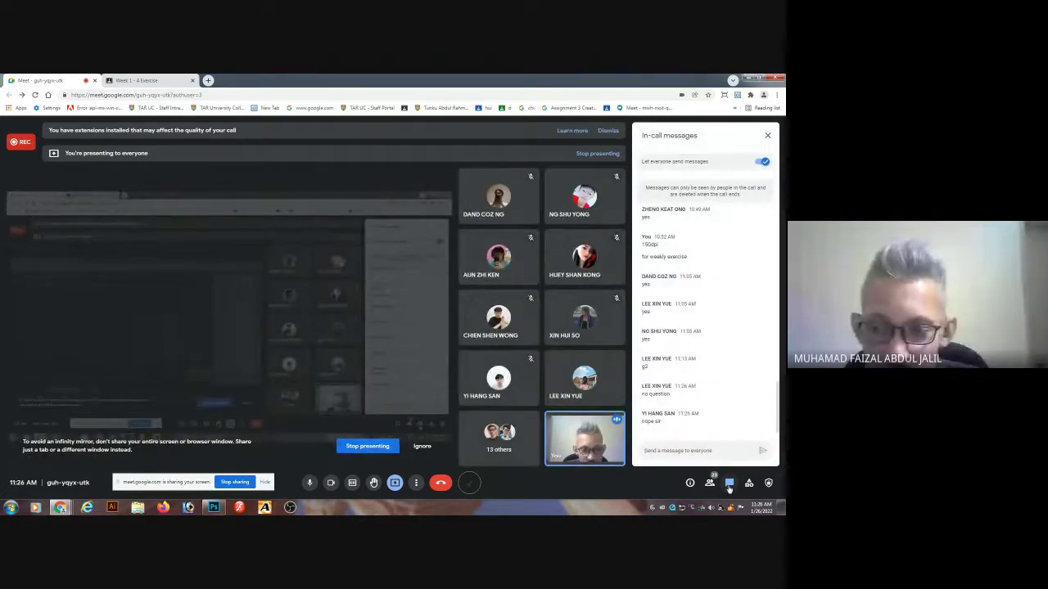
{"action": "left_click", "coordinate": [729, 485]}
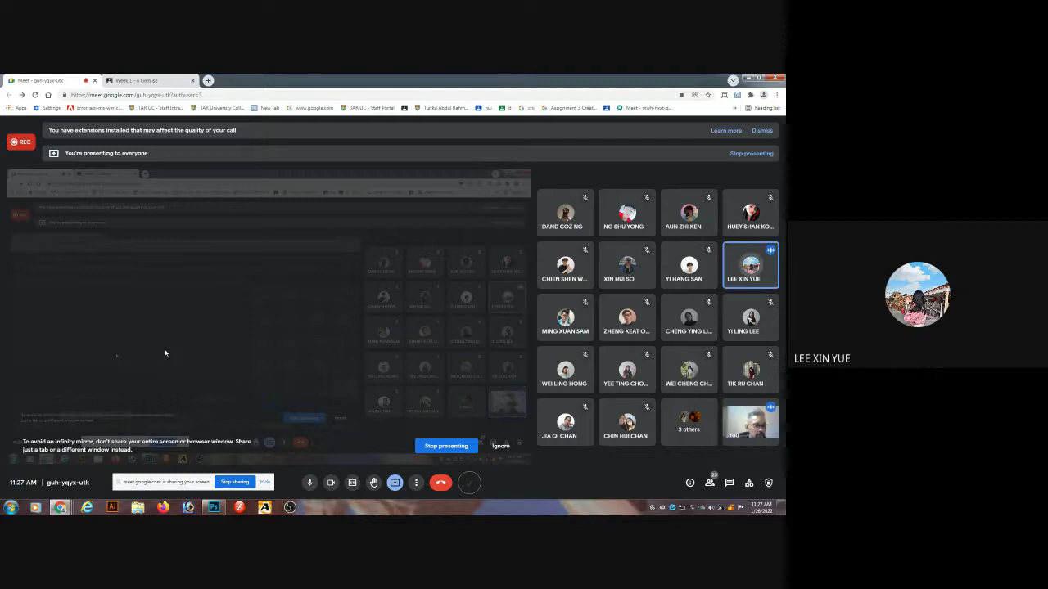
Reopen the in-call messages and scroll back through the earlier chat entries.
{"action": "left_click", "coordinate": [730, 483]}
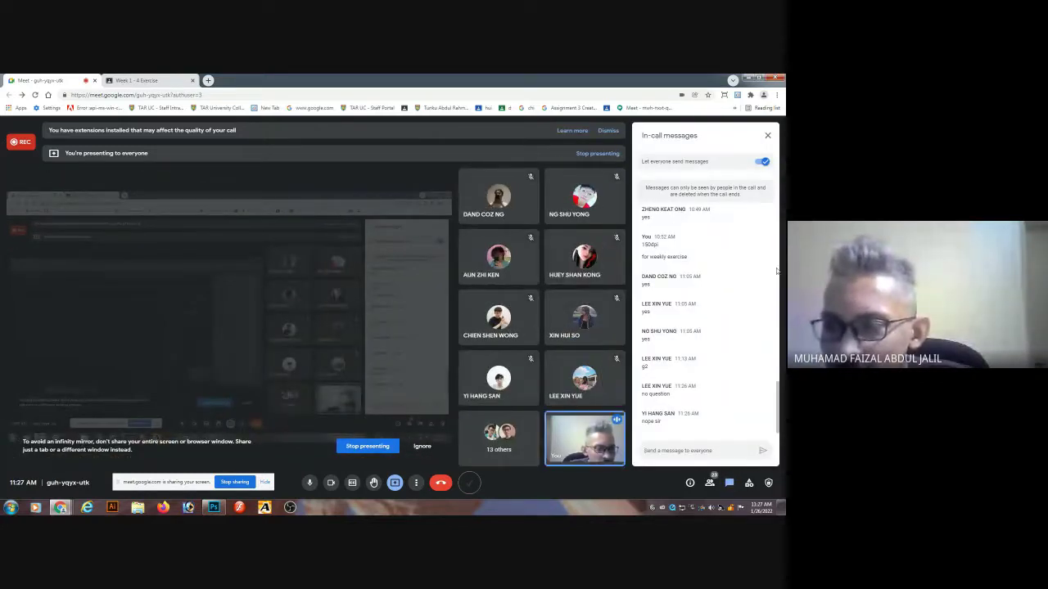
{"action": "left_click_drag", "start_coordinate": [778, 400], "coordinate": [773, 353]}
{"action": "scroll", "coordinate": [773, 352], "scroll_direction": "up", "scroll_amount": 3}
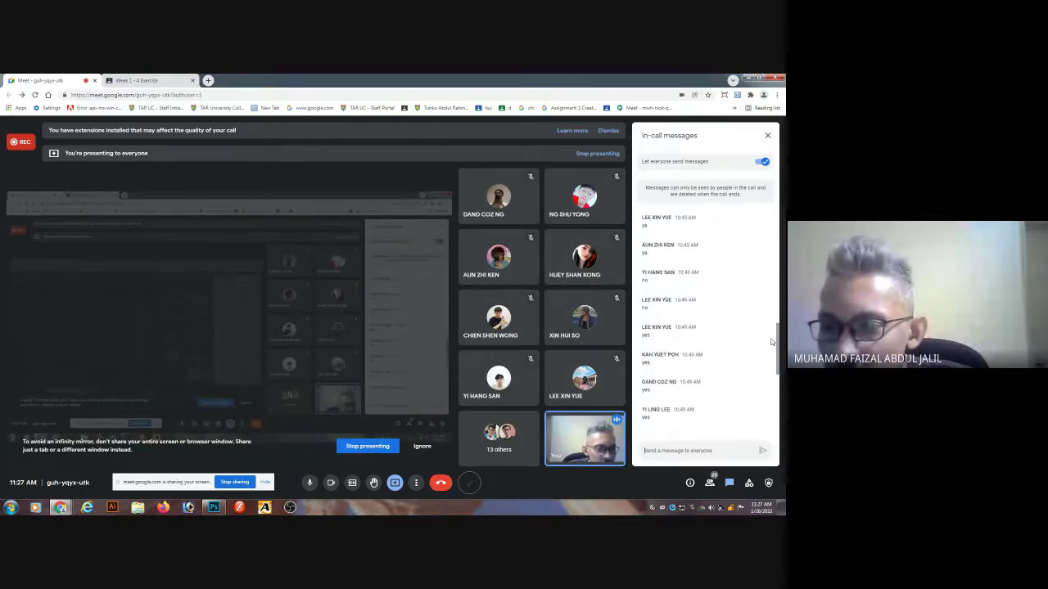
Finish reading the earlier in-call messages, then check them again for new replies.
{"action": "scroll", "coordinate": [769, 325], "scroll_direction": "down", "scroll_amount": 4}
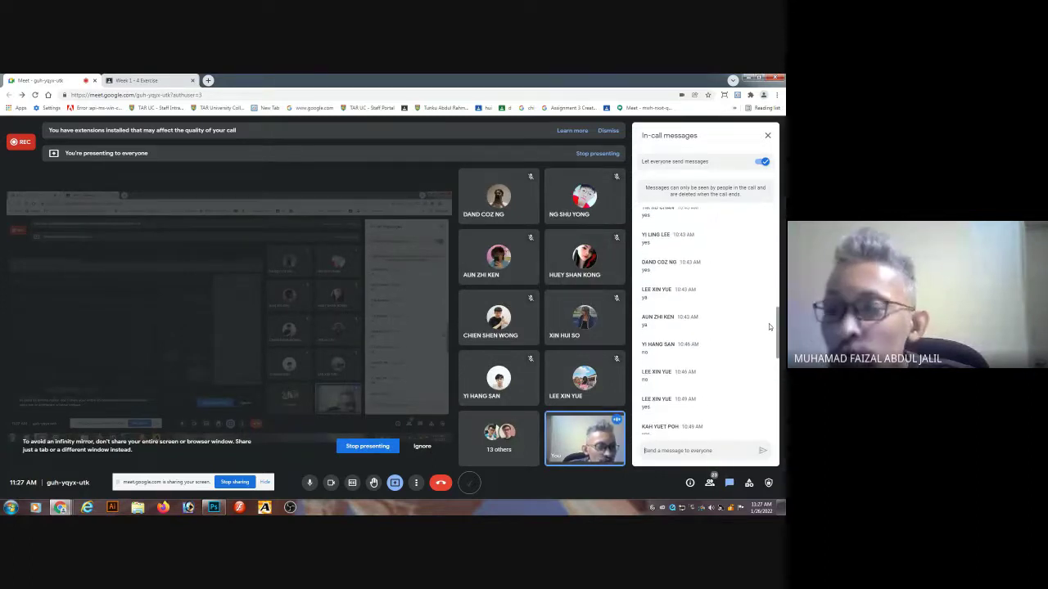
{"action": "left_click", "coordinate": [767, 135]}
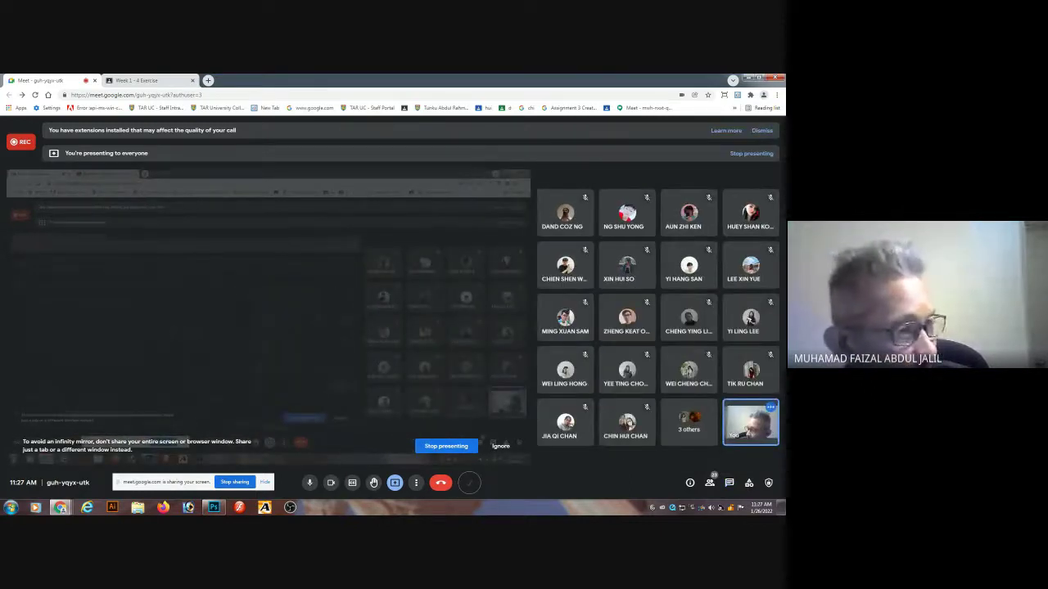
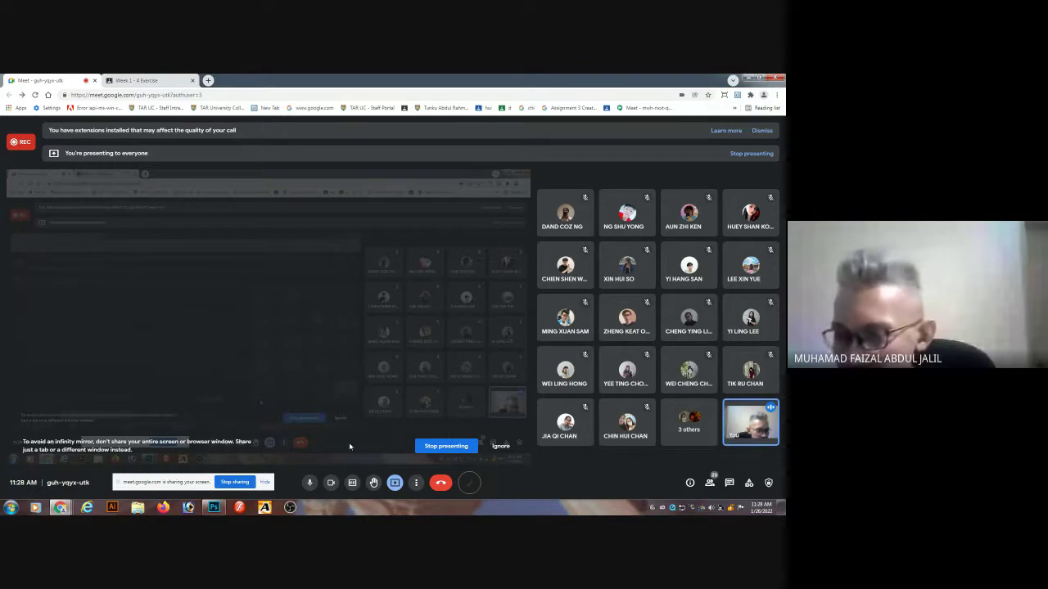
{"action": "left_click", "coordinate": [728, 483]}
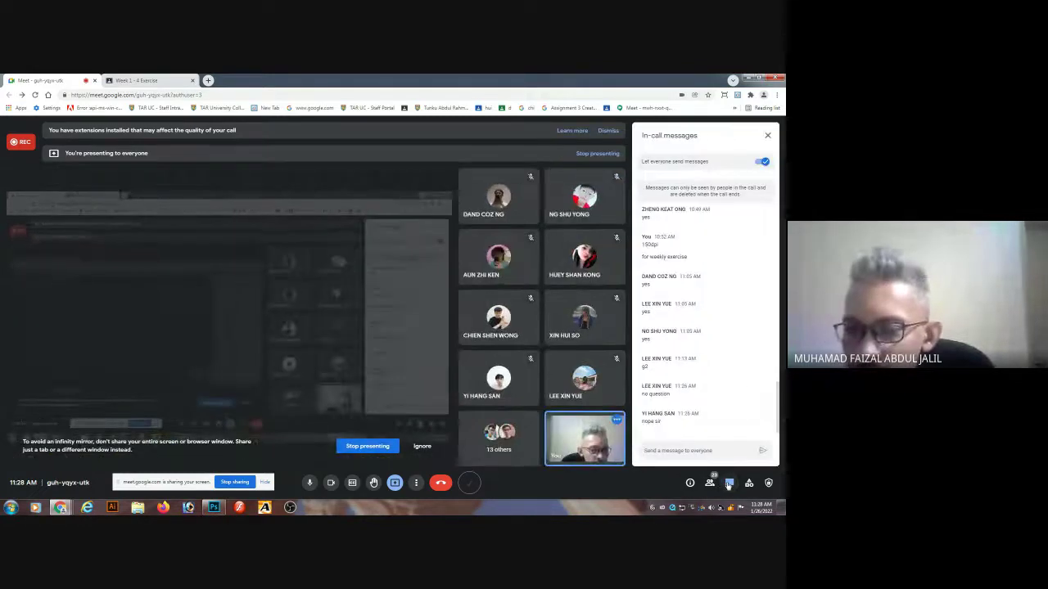
{"action": "left_click", "coordinate": [729, 483]}
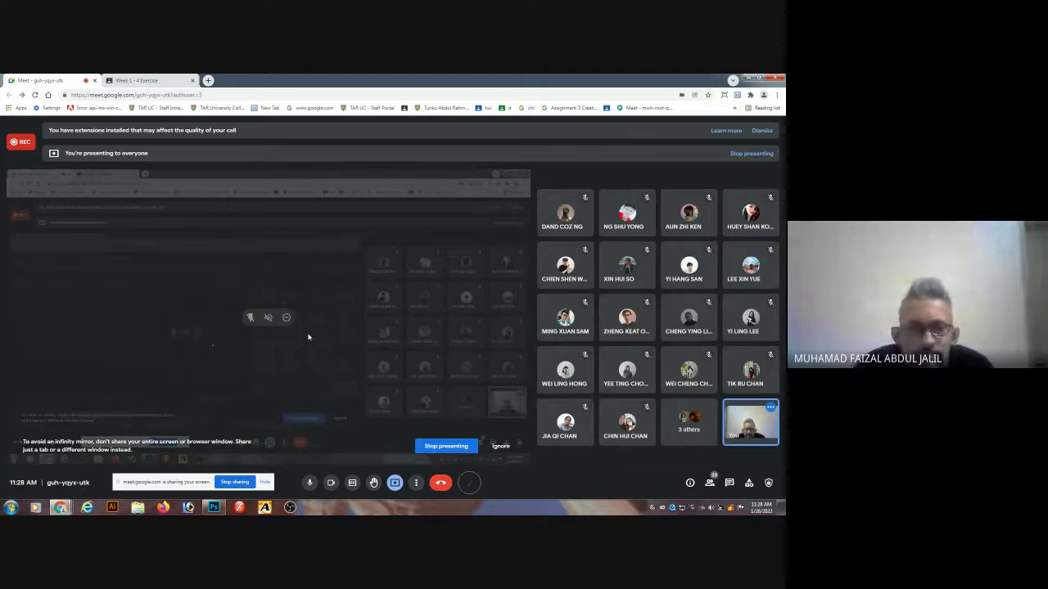
Show the Week 1 - 4 Exercise student work still marked Assigned and open the two submissions with attachments in separate tabs.
{"action": "left_click", "coordinate": [173, 80]}
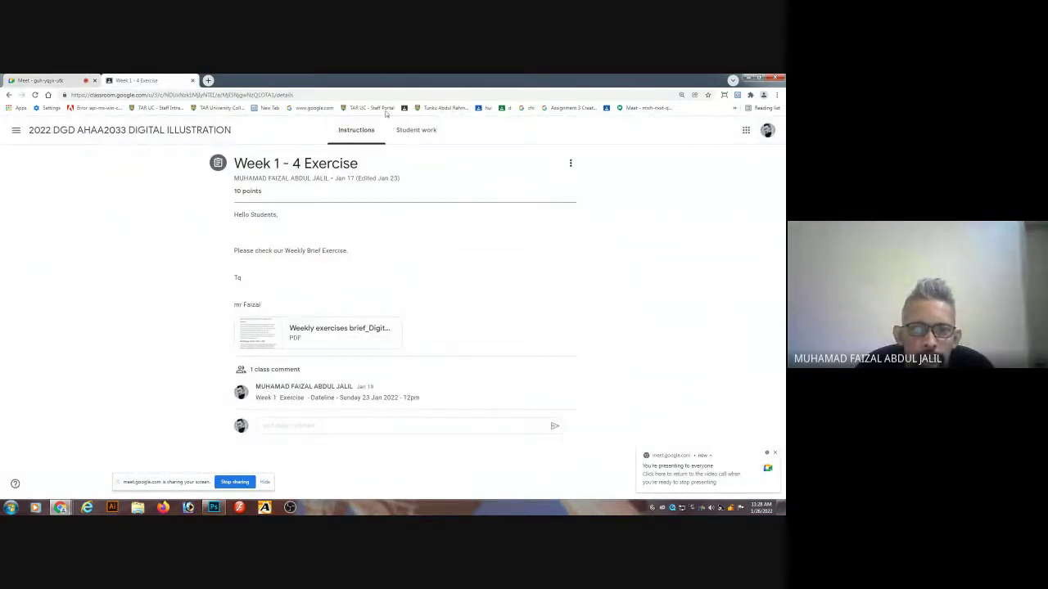
{"action": "left_click", "coordinate": [413, 131]}
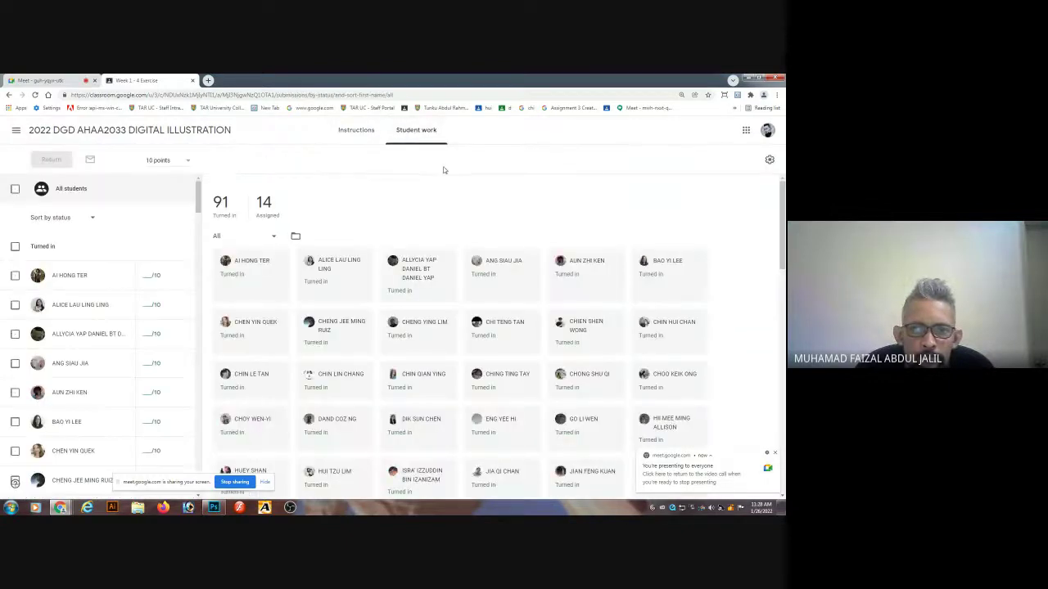
{"action": "left_click", "coordinate": [266, 206]}
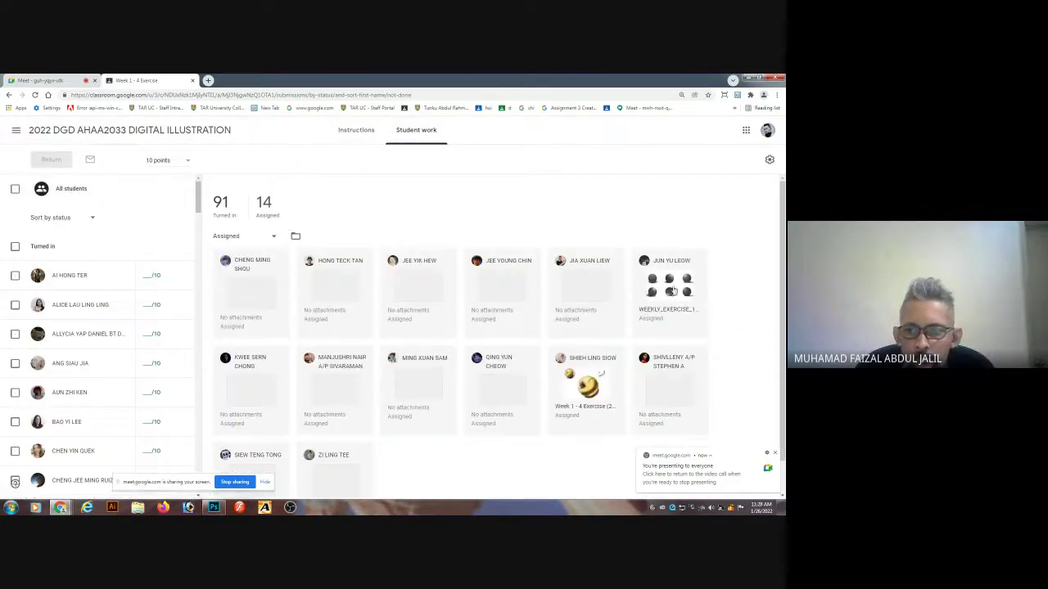
{"action": "left_click", "coordinate": [588, 387]}
{"action": "left_click", "coordinate": [164, 81]}
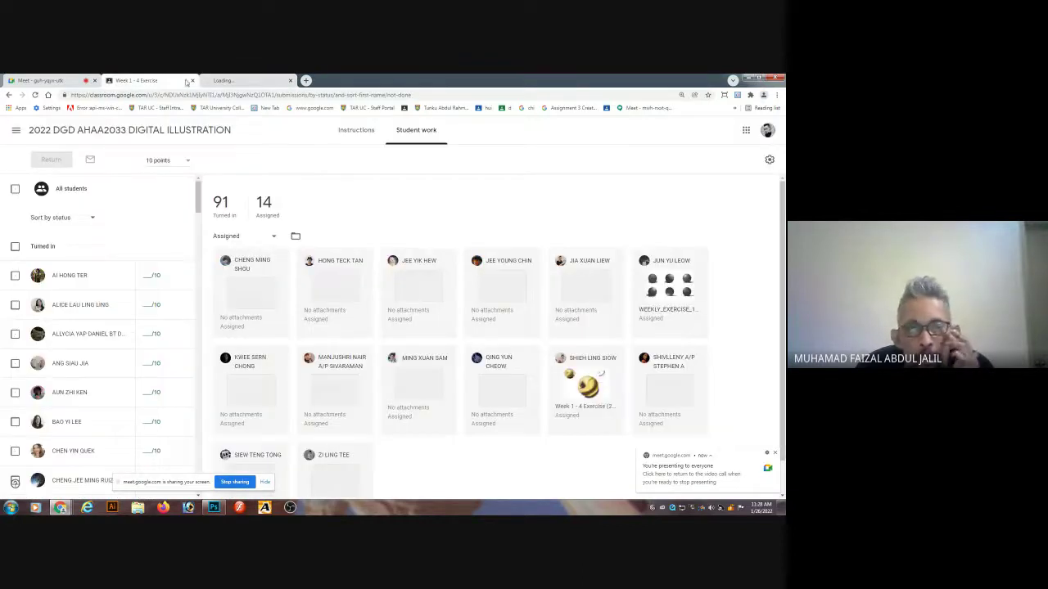
{"action": "left_click", "coordinate": [665, 285]}
Return to the Google Meet call and check the in-call messages for new replies.
{"action": "left_click", "coordinate": [65, 80]}
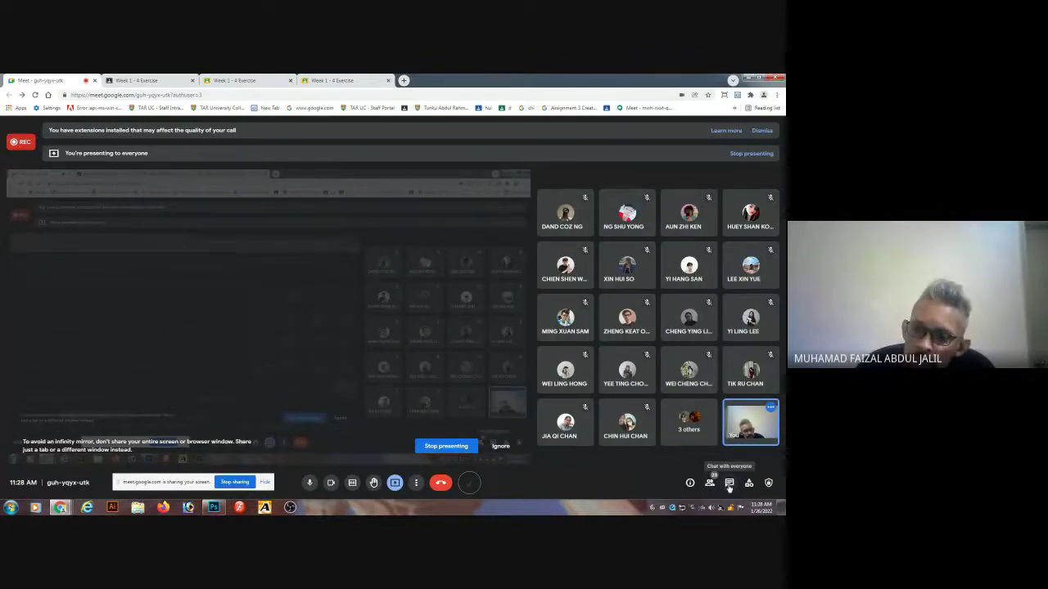
{"action": "left_click", "coordinate": [729, 486]}
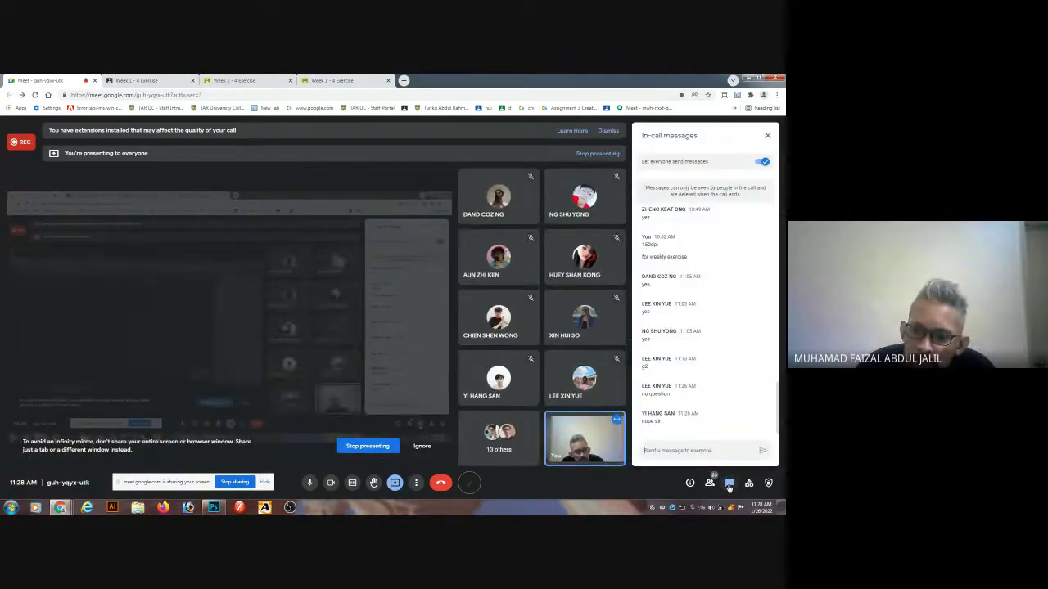
{"action": "left_click", "coordinate": [728, 484]}
{"action": "key", "text": "ctrl+e"}
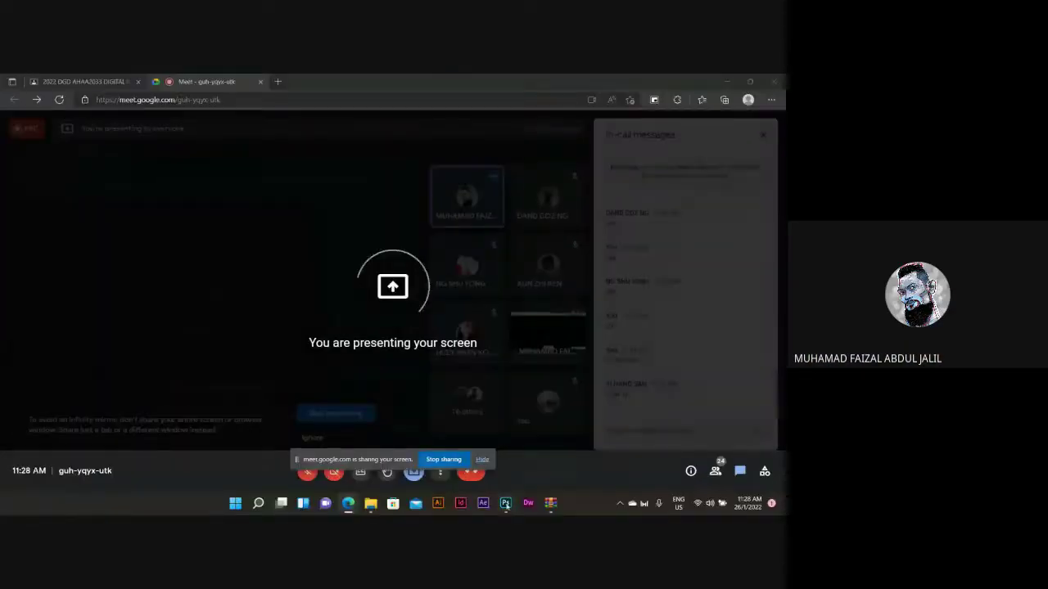
Switch to the Untitled-1 portrait document in Photoshop and move the screen-sharing notice lower, clear of the face.
{"action": "mouse_move", "coordinate": [506, 506]}
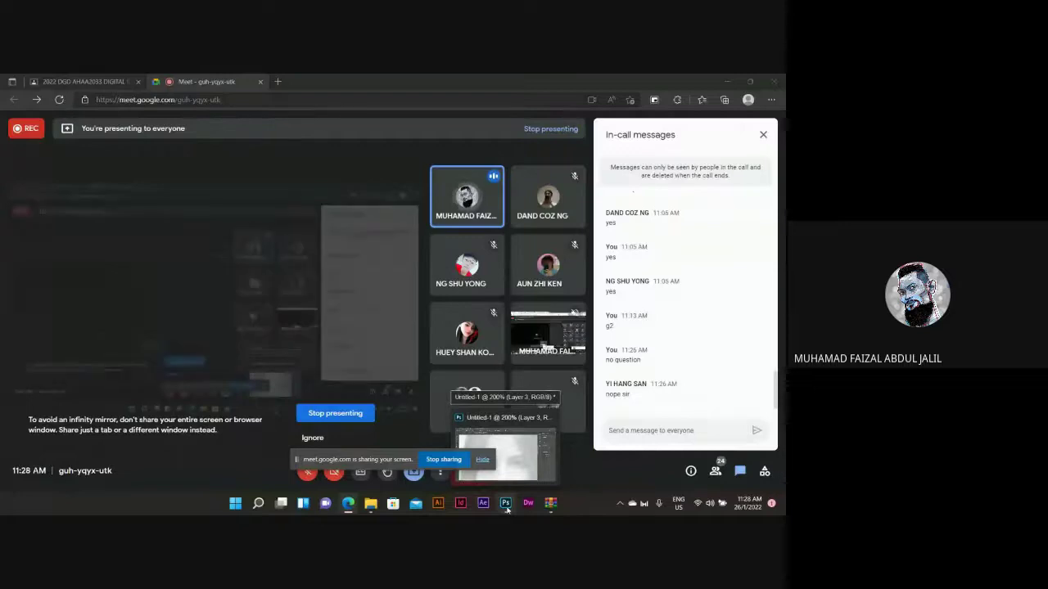
{"action": "left_click", "coordinate": [507, 506]}
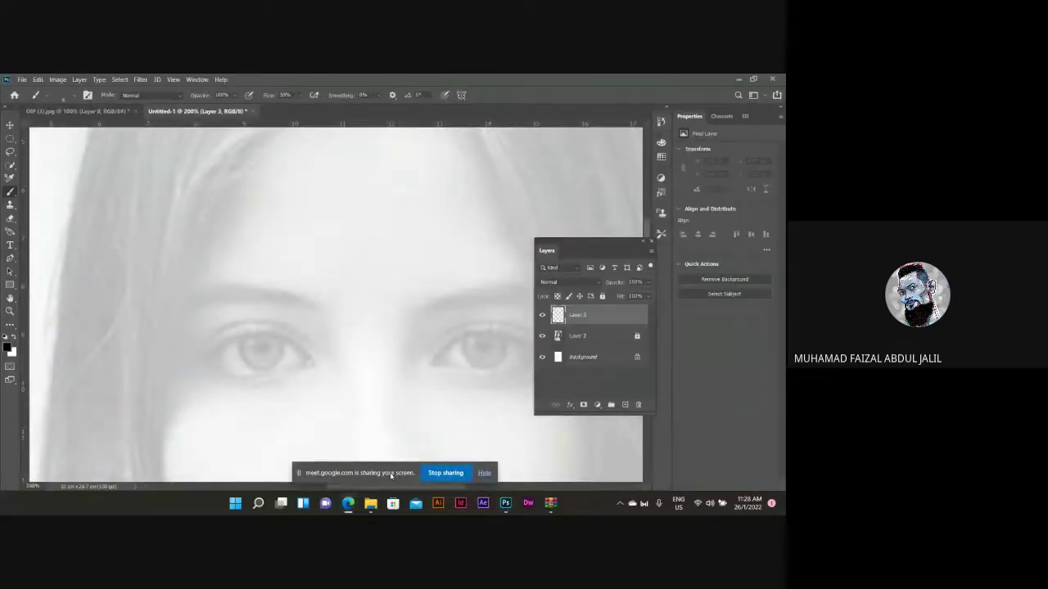
{"action": "left_click_drag", "start_coordinate": [390, 475], "coordinate": [399, 489]}
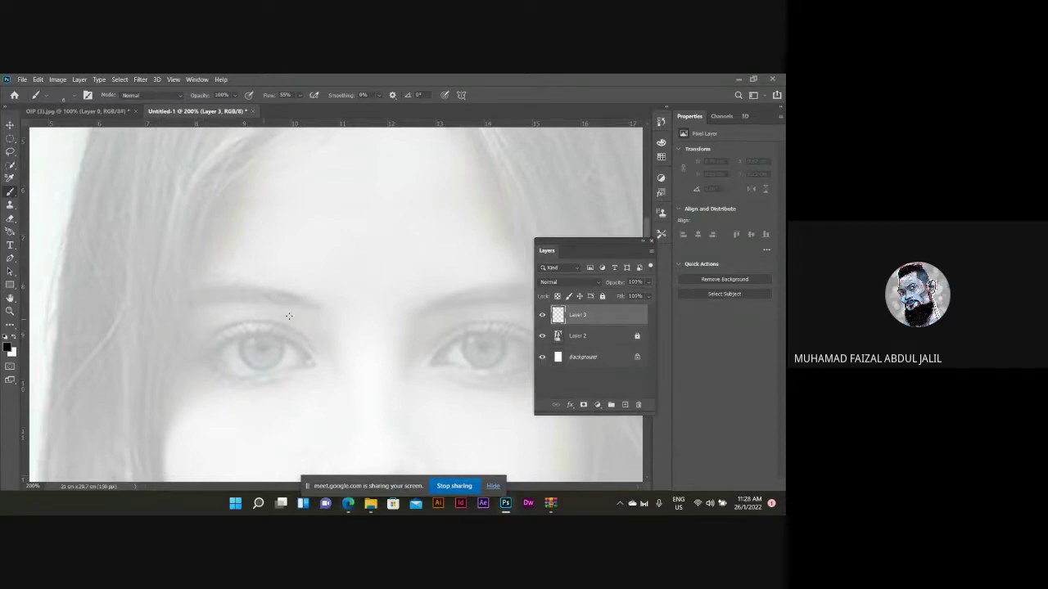
Test the current brush near the inner end of the left eyebrow and undo the mark.
{"action": "left_click", "coordinate": [322, 326]}
{"action": "key", "text": "ctrl+z"}
{"action": "left_click", "coordinate": [10, 164]}
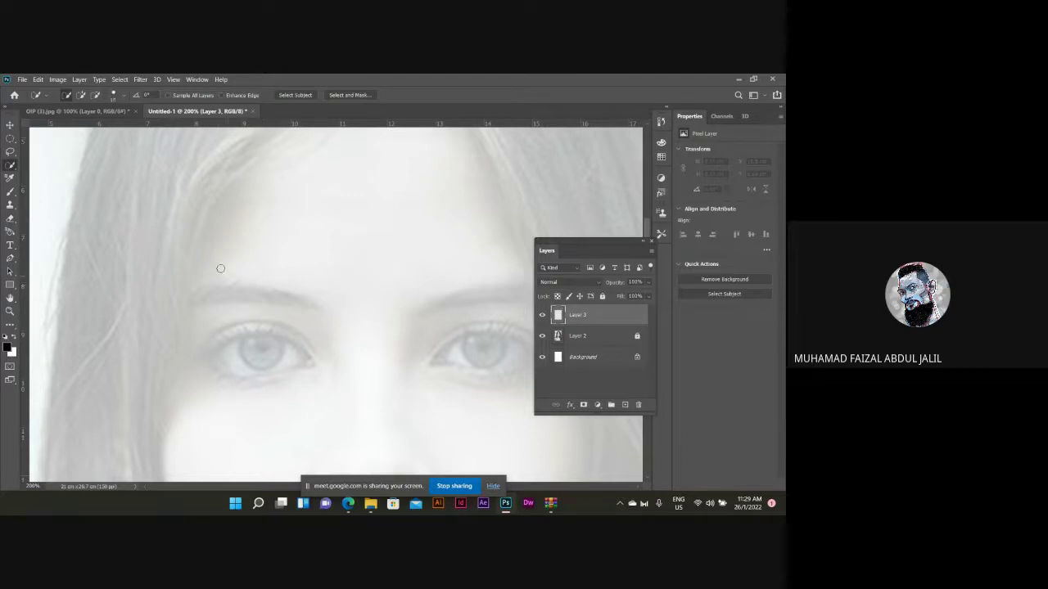
Choose the KYLE Ultimate Pencil Hard preset from the Dry Media Brushes for the Brush tool.
{"action": "left_click", "coordinate": [10, 194]}
{"action": "left_click", "coordinate": [72, 97]}
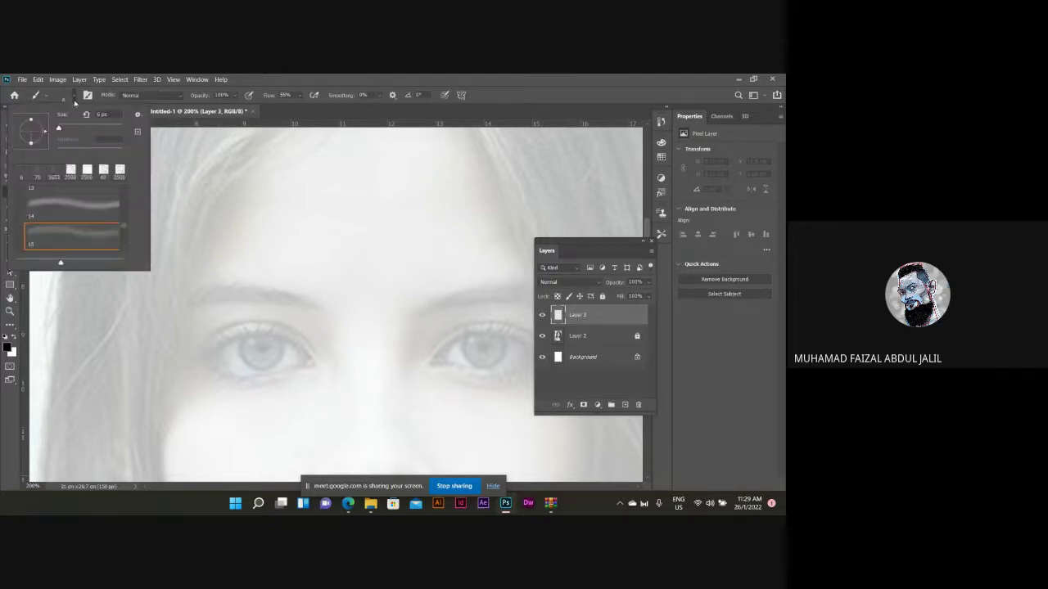
{"action": "left_click_drag", "start_coordinate": [72, 129], "coordinate": [67, 128]}
{"action": "scroll", "coordinate": [68, 210], "scroll_direction": "up", "scroll_amount": 6}
{"action": "scroll", "coordinate": [67, 210], "scroll_direction": "up", "scroll_amount": 3}
{"action": "scroll", "coordinate": [67, 211], "scroll_direction": "down", "scroll_amount": 4}
{"action": "left_click", "coordinate": [67, 211]}
{"action": "scroll", "coordinate": [67, 210], "scroll_direction": "up", "scroll_amount": 2}
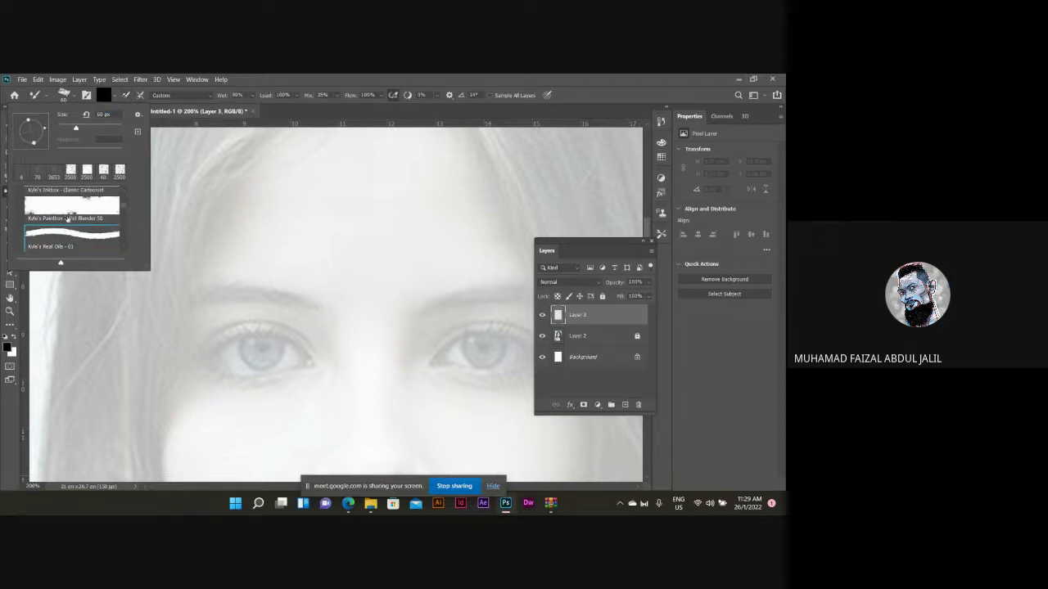
{"action": "scroll", "coordinate": [76, 233], "scroll_direction": "up", "scroll_amount": 5}
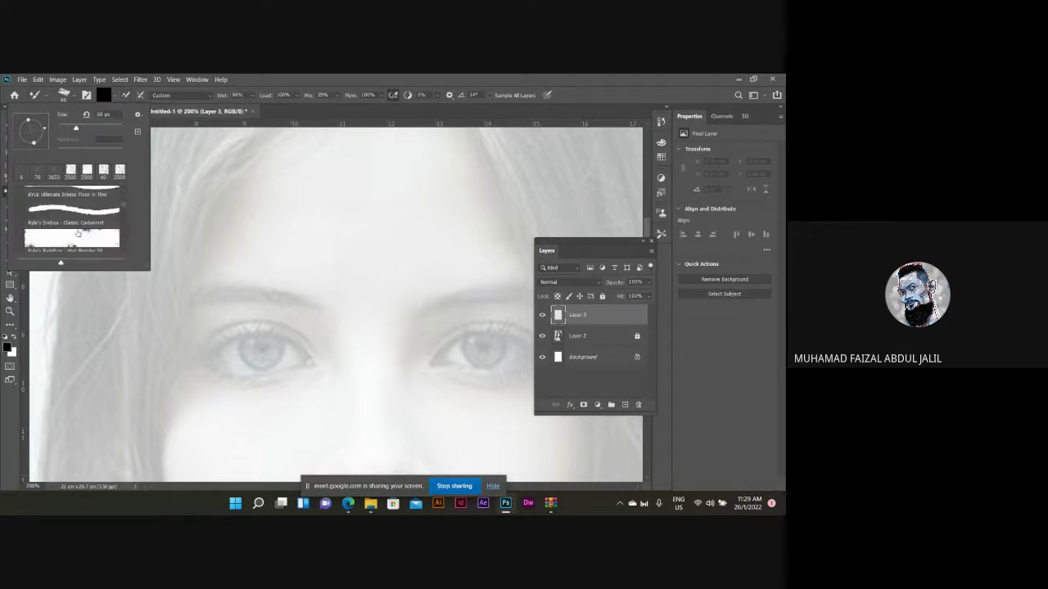
{"action": "scroll", "coordinate": [77, 233], "scroll_direction": "up", "scroll_amount": 4}
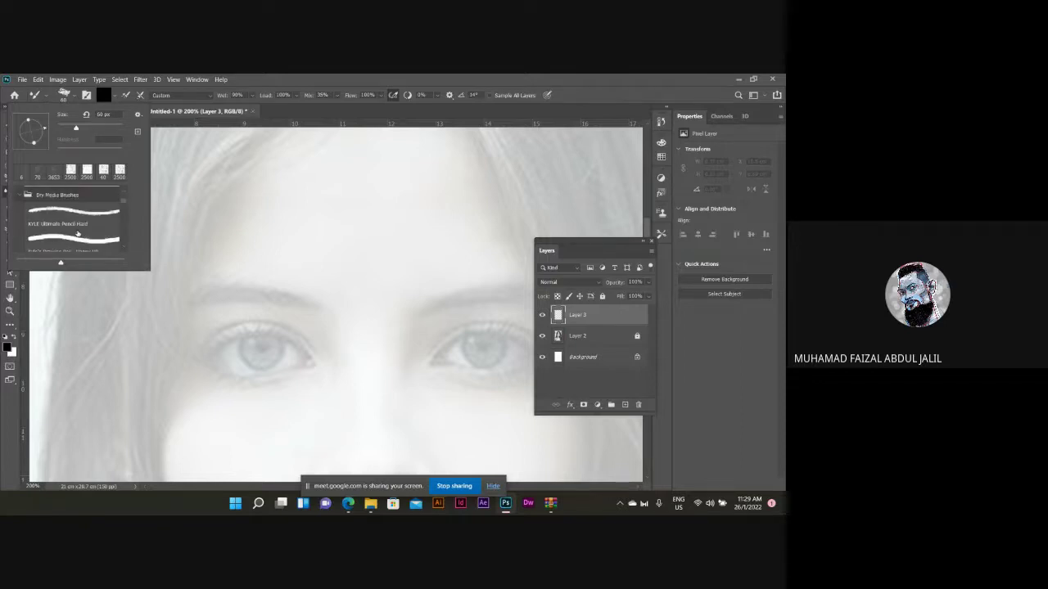
{"action": "left_click", "coordinate": [79, 218]}
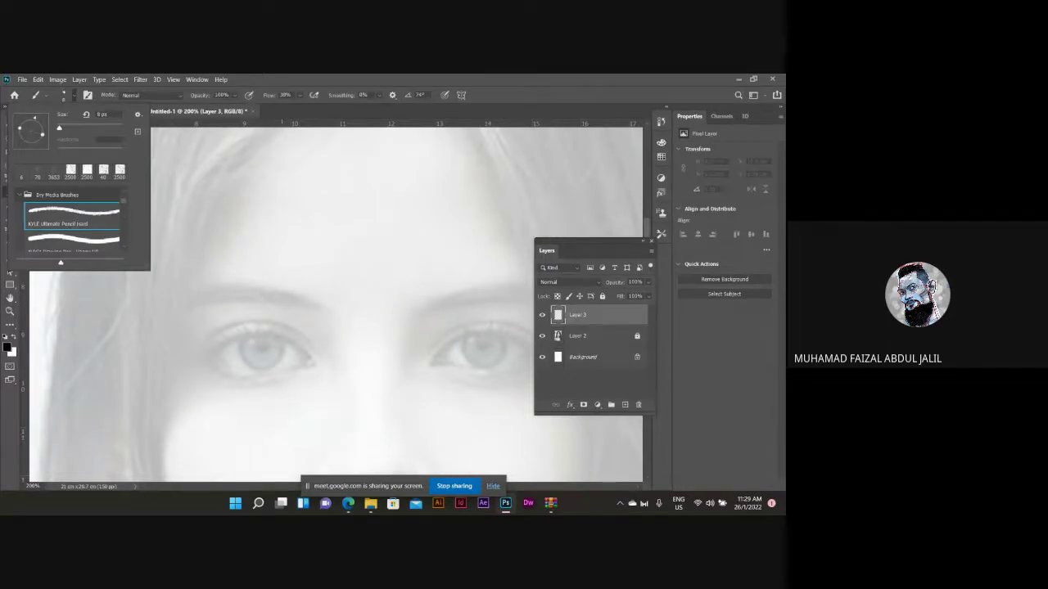
Try the pencil brush with a dab and a short stroke by the left eyebrow, undoing each mark.
{"action": "left_click", "coordinate": [258, 307]}
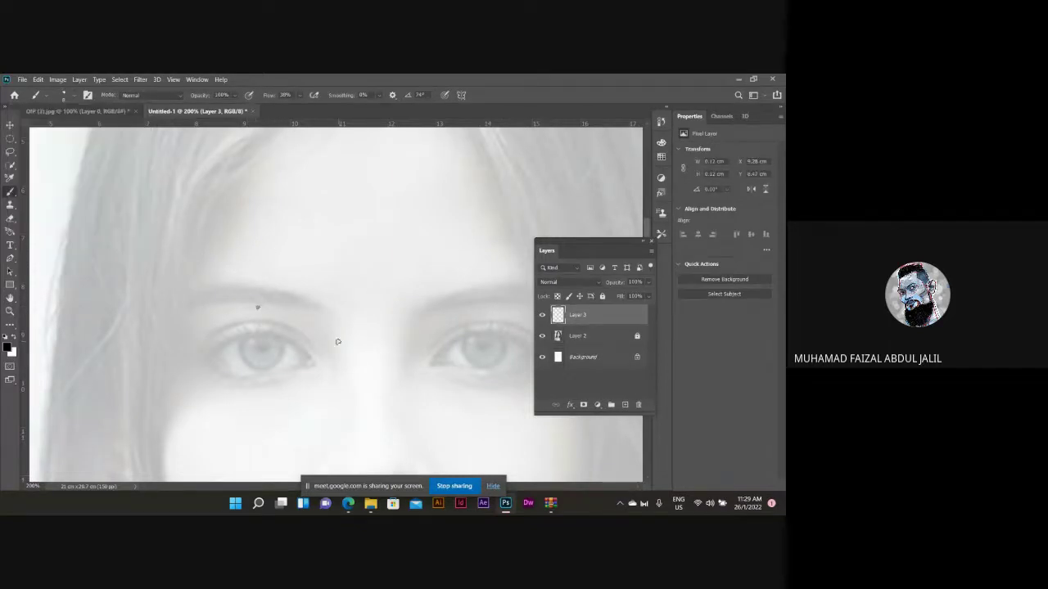
{"action": "key", "text": "ctrl+z"}
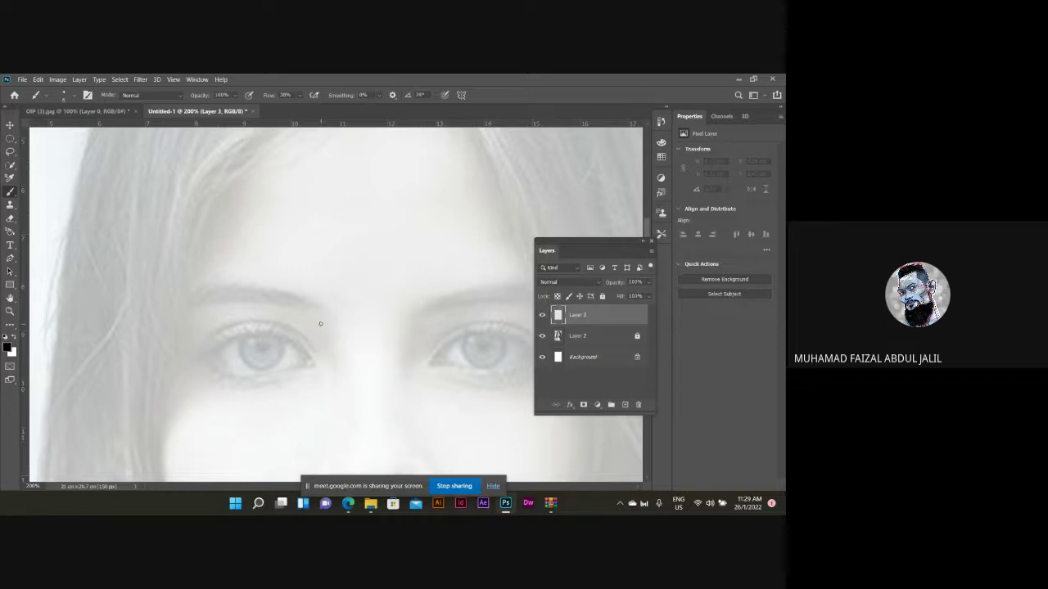
{"action": "left_click_drag", "start_coordinate": [320, 324], "coordinate": [317, 311]}
{"action": "key", "text": "ctrl+z"}
Adjust the brush flow while testing thin strokes at the inner end of the left eyebrow, and undo the strokes.
{"action": "left_click", "coordinate": [300, 95]}
{"action": "left_click_drag", "start_coordinate": [300, 107], "coordinate": [298, 107]}
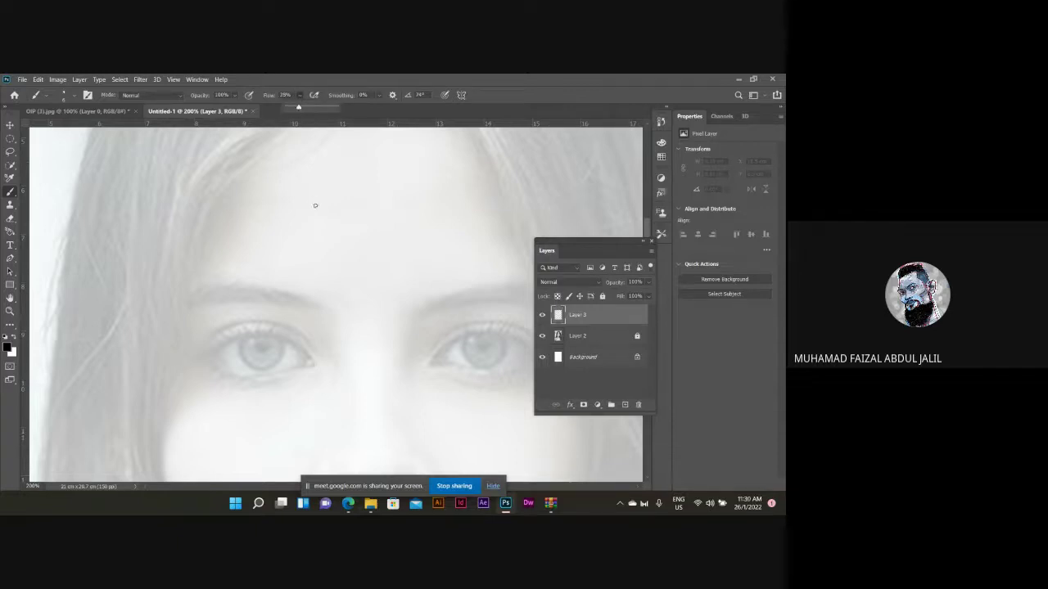
{"action": "left_click", "coordinate": [309, 311]}
{"action": "left_click_drag", "start_coordinate": [307, 303], "coordinate": [321, 317]}
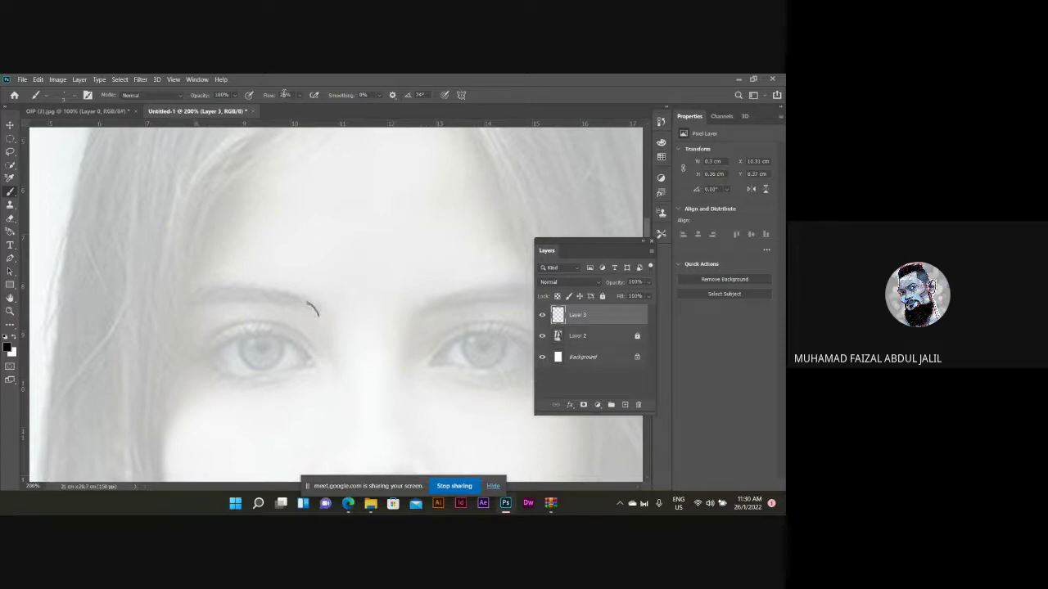
{"action": "type", "text": "8"}
{"action": "left_click_drag", "start_coordinate": [312, 316], "coordinate": [296, 295]}
{"action": "key", "text": "ctrl+z"}
{"action": "key", "text": "ctrl+z"}
Enlarge the pencil brush to 10 px for working on the left eyebrow at 400% magnification.
{"action": "key", "text": "ctrl+plus"}
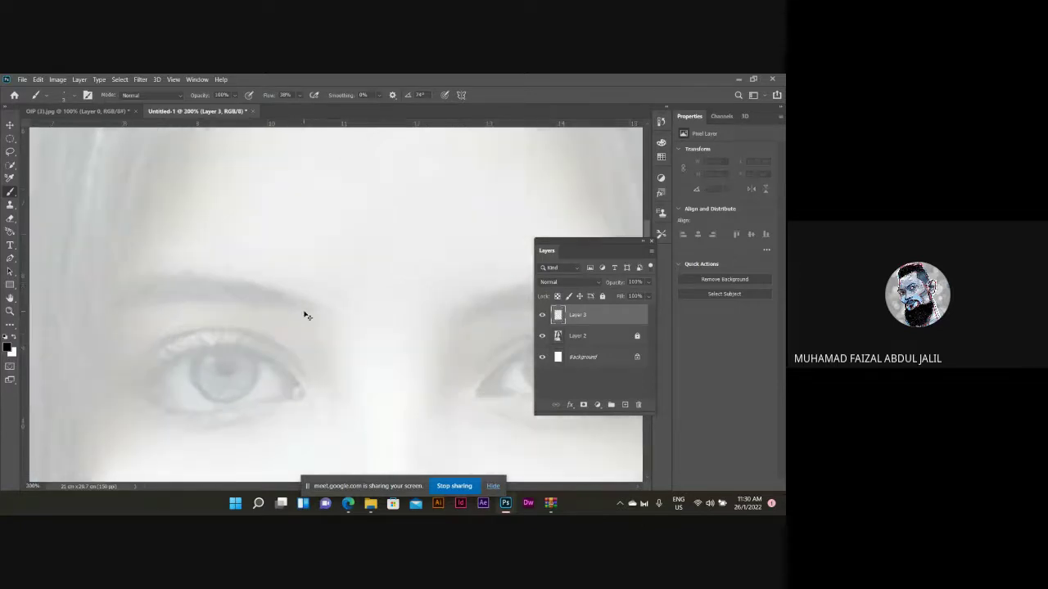
{"action": "scroll", "coordinate": [304, 311], "scroll_direction": "right", "scroll_amount": 3}
{"action": "scroll", "coordinate": [304, 311], "scroll_direction": "left", "scroll_amount": 5}
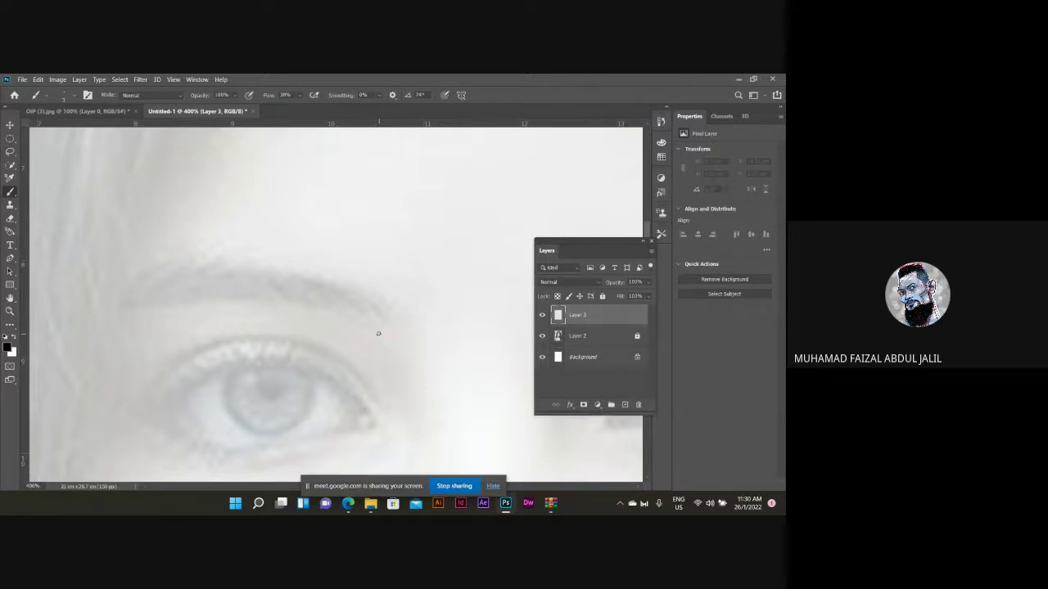
{"action": "key", "text": "]"}
{"action": "key", "text": "]"}
{"action": "key", "text": "]"}
{"action": "key", "text": "]"}
{"action": "key", "text": "]"}
{"action": "key", "text": "]"}
{"action": "key", "text": "]"}
Paint short black test strokes over the inner end of the left eyebrow and undo each one.
{"action": "mouse_move", "coordinate": [379, 339]}
{"action": "left_mouse_down"}
{"action": "mouse_move", "coordinate": [355, 301]}
{"action": "mouse_move", "coordinate": [388, 337]}
{"action": "left_mouse_up"}
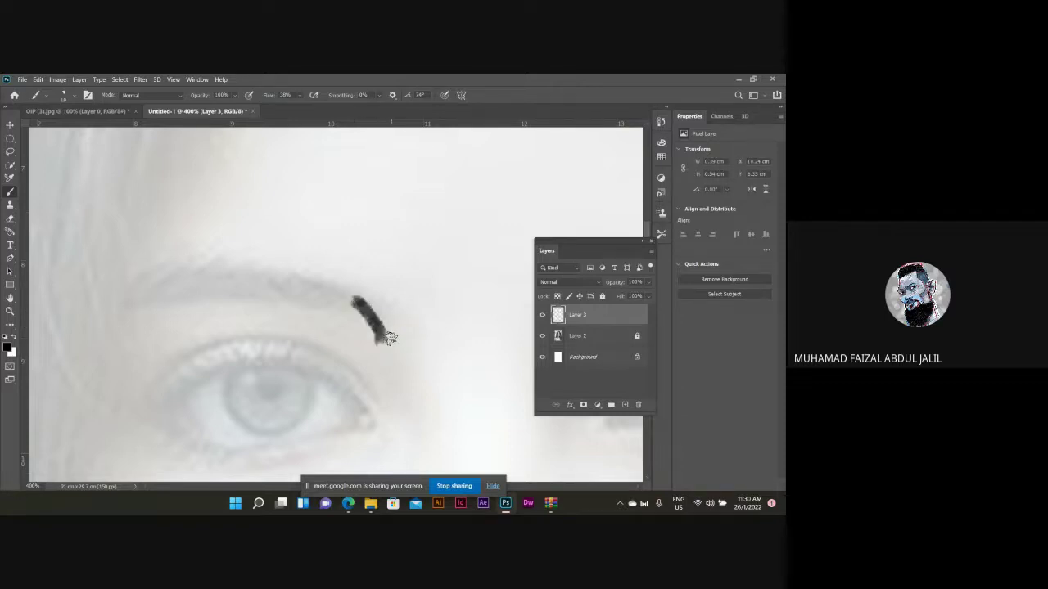
{"action": "key", "text": "ctrl+z"}
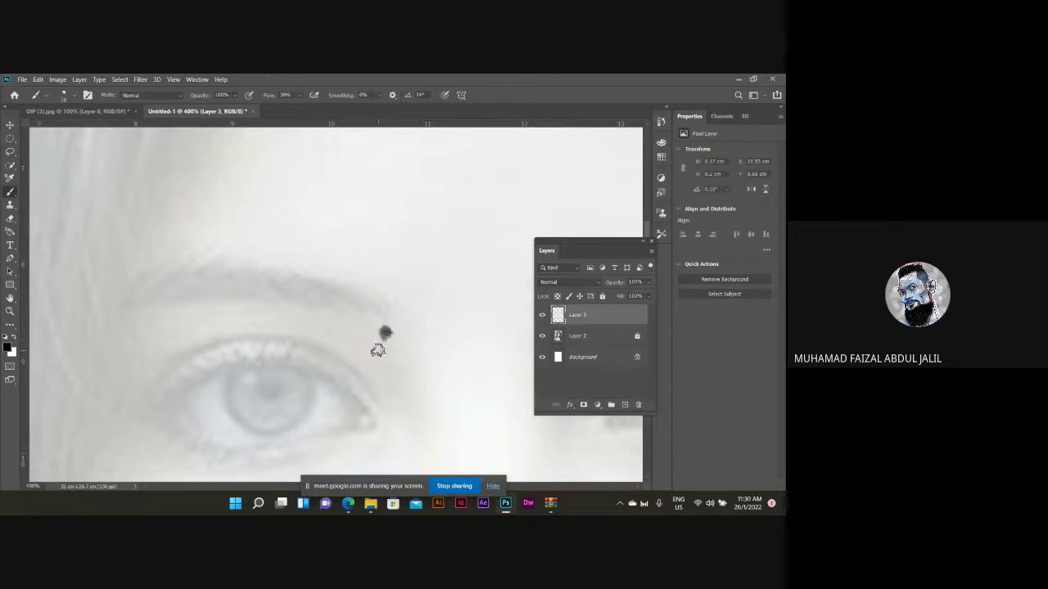
{"action": "left_click_drag", "start_coordinate": [360, 303], "coordinate": [385, 344]}
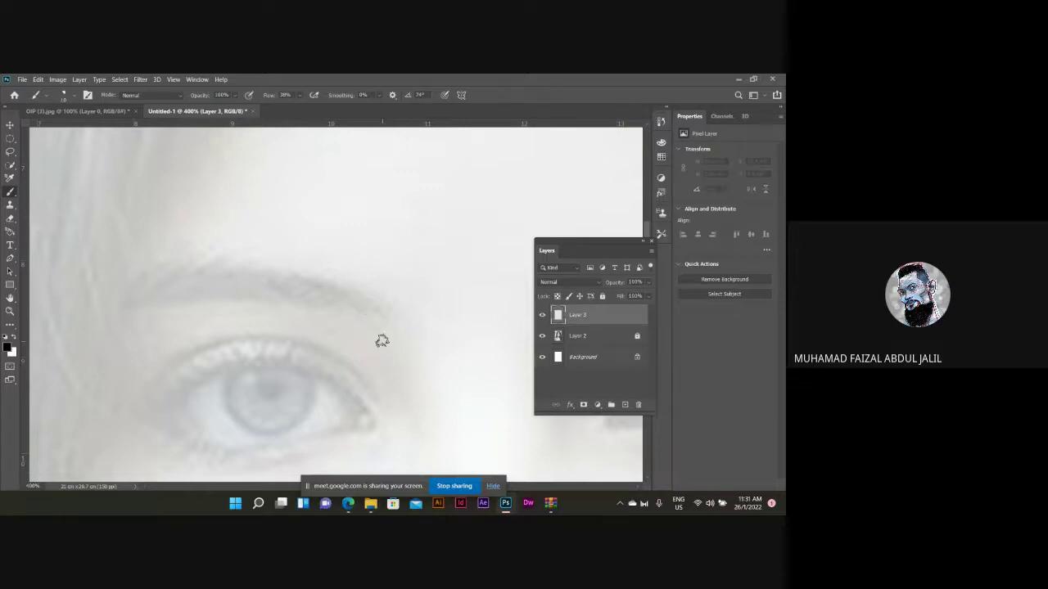
{"action": "left_click_drag", "start_coordinate": [382, 341], "coordinate": [347, 309]}
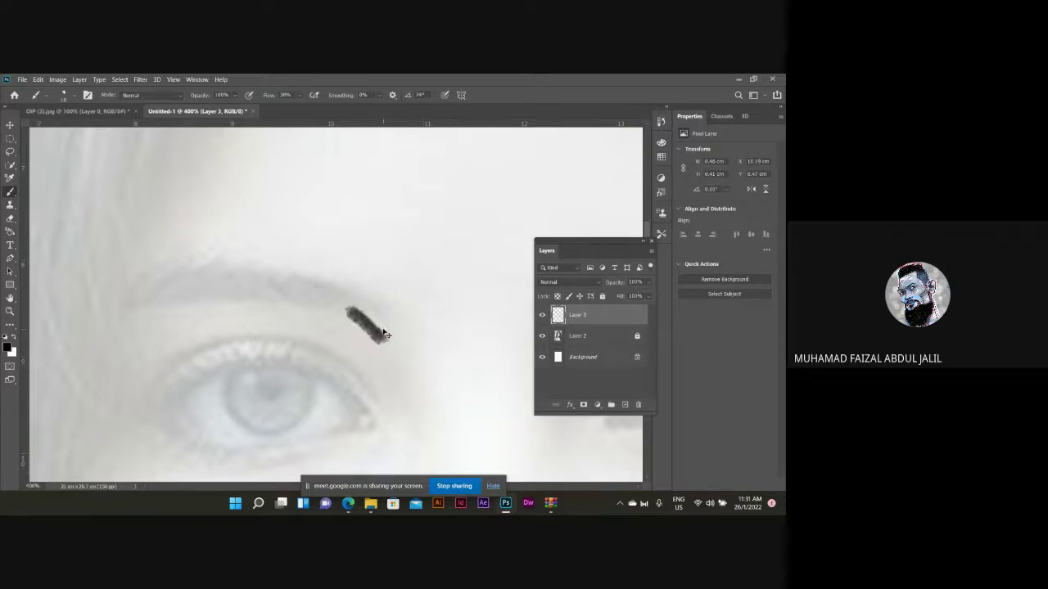
{"action": "key", "text": "ctrl+z"}
{"action": "left_click_drag", "start_coordinate": [382, 328], "coordinate": [362, 304]}
{"action": "key", "text": "ctrl+z"}
{"action": "left_click_drag", "start_coordinate": [376, 322], "coordinate": [319, 273]}
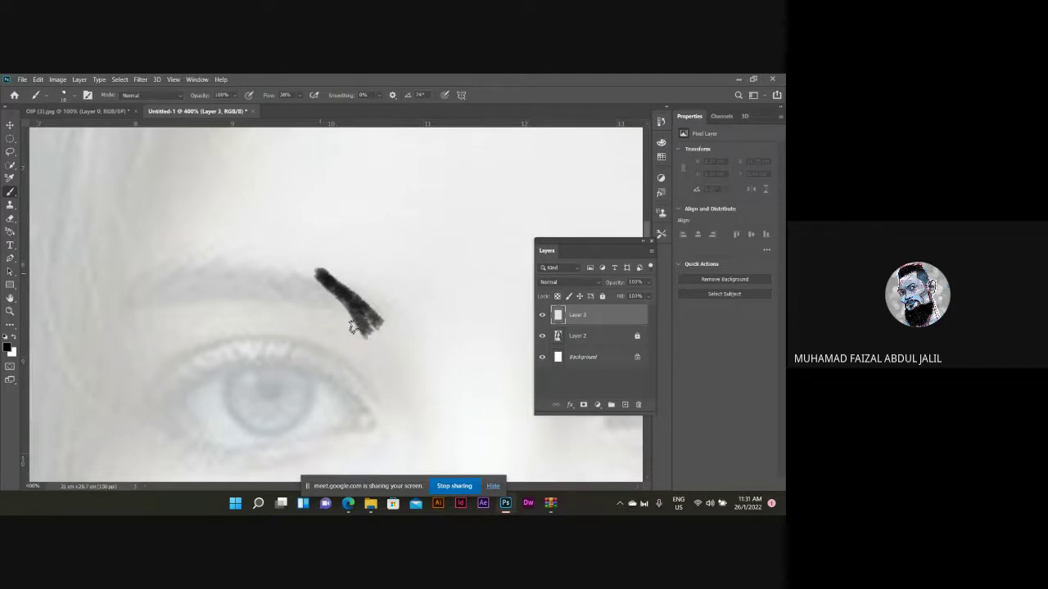
{"action": "key", "text": "ctrl+z"}
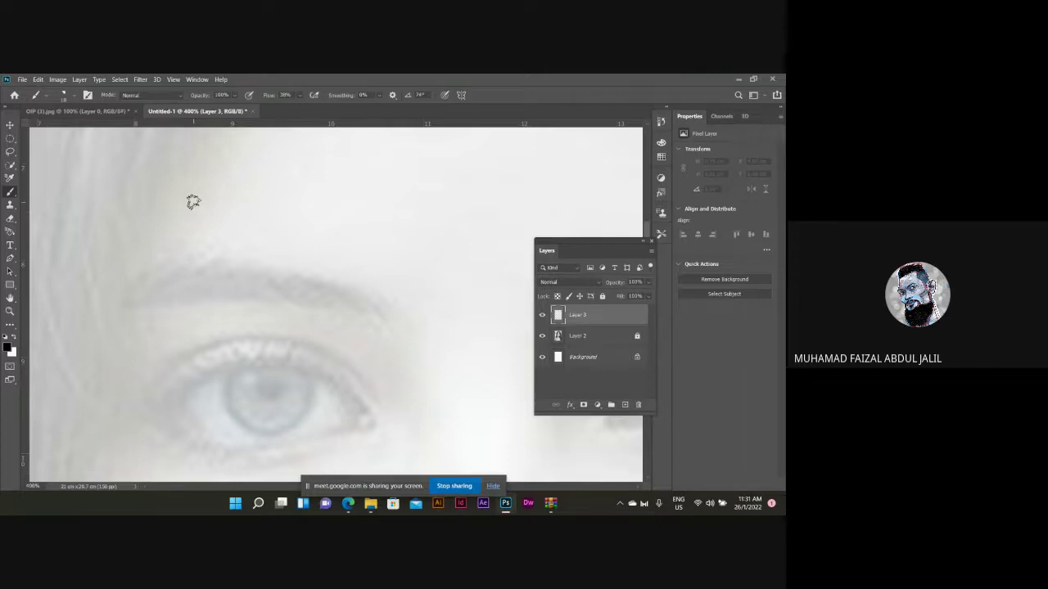
Choose the KYLE Ultimate Inking Thick 'n Thin brush from the Wet Media Brushes presets.
{"action": "left_click", "coordinate": [71, 94]}
{"action": "scroll", "coordinate": [85, 235], "scroll_direction": "down", "scroll_amount": 5}
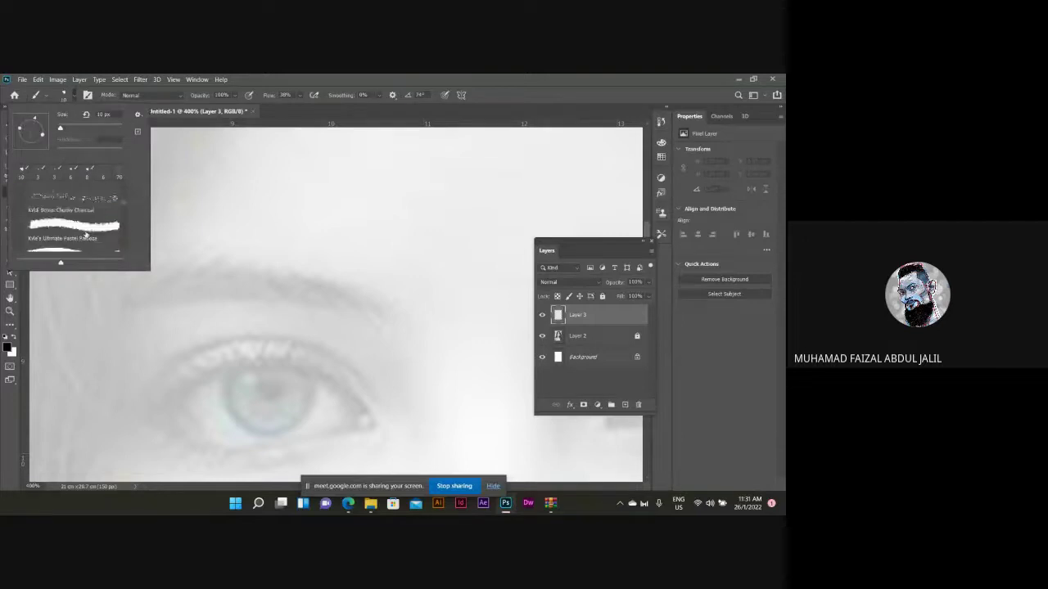
{"action": "scroll", "coordinate": [85, 235], "scroll_direction": "down", "scroll_amount": 10}
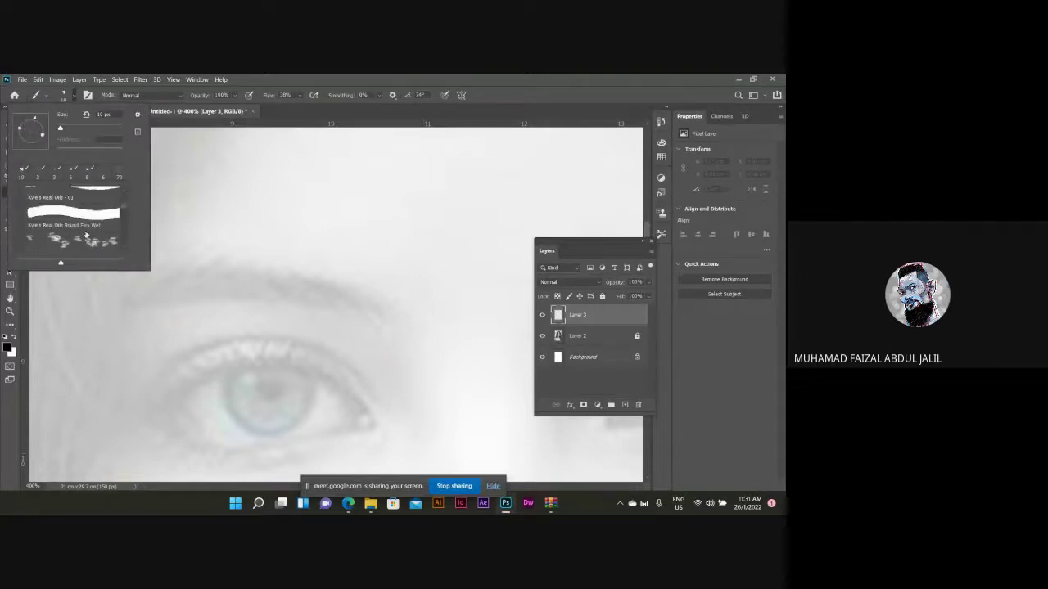
{"action": "scroll", "coordinate": [85, 235], "scroll_direction": "down", "scroll_amount": 8}
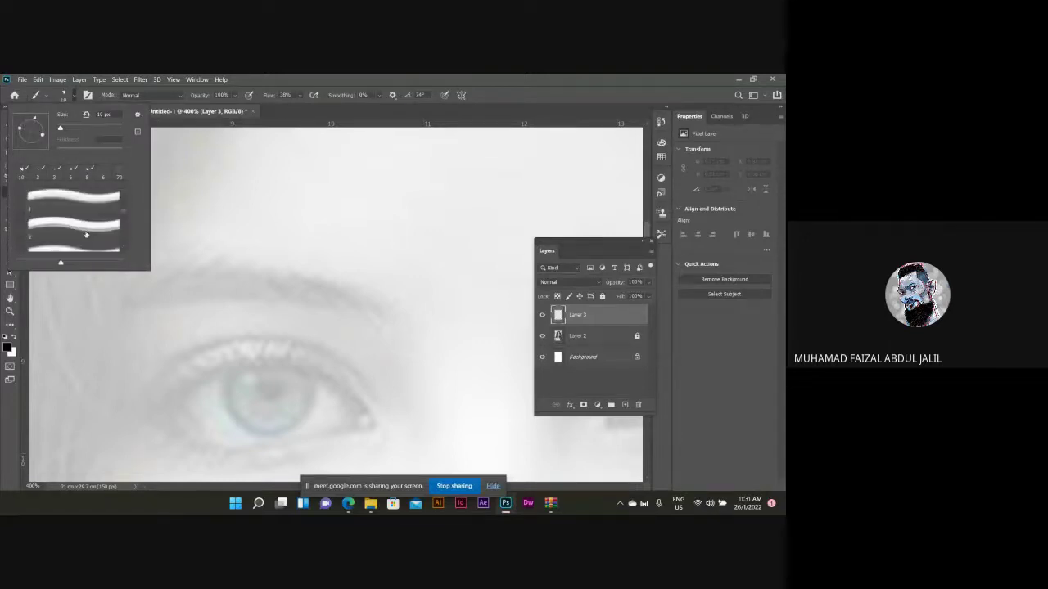
{"action": "scroll", "coordinate": [85, 235], "scroll_direction": "down", "scroll_amount": 6}
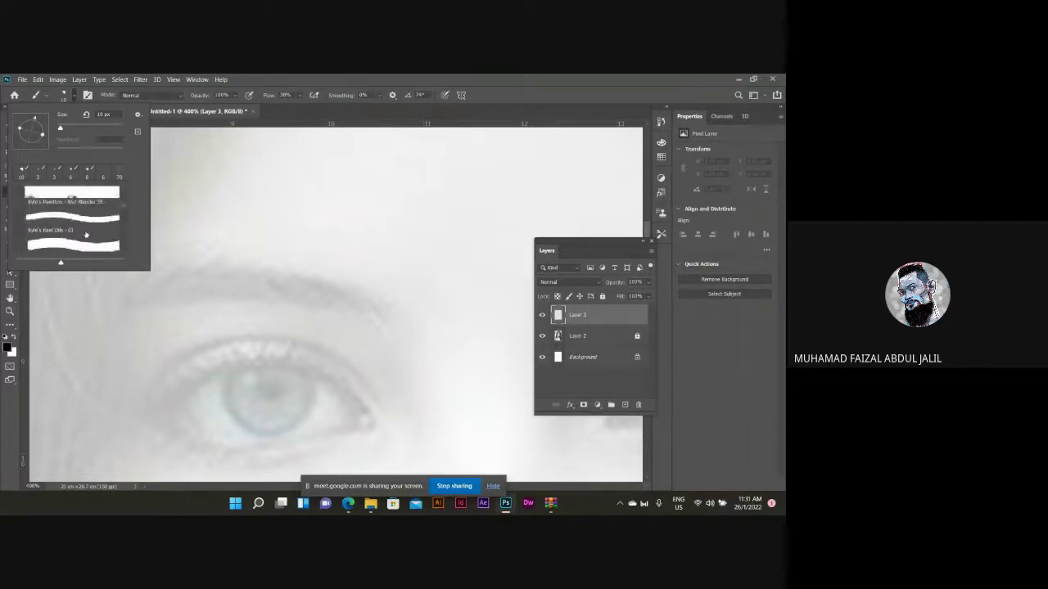
{"action": "scroll", "coordinate": [85, 235], "scroll_direction": "up", "scroll_amount": 3}
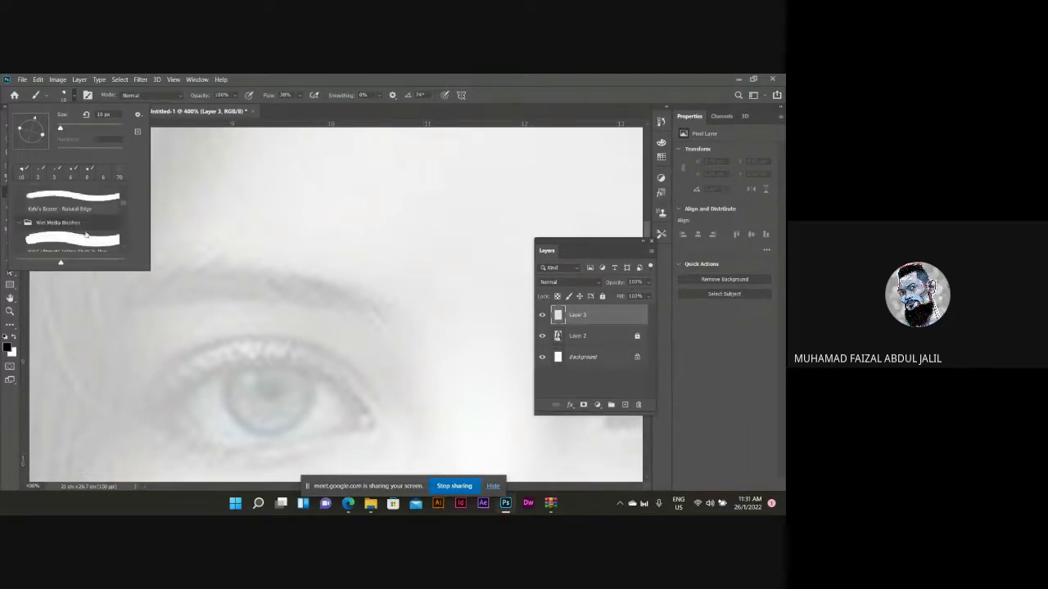
{"action": "scroll", "coordinate": [85, 235], "scroll_direction": "down", "scroll_amount": 1}
{"action": "left_click", "coordinate": [97, 233]}
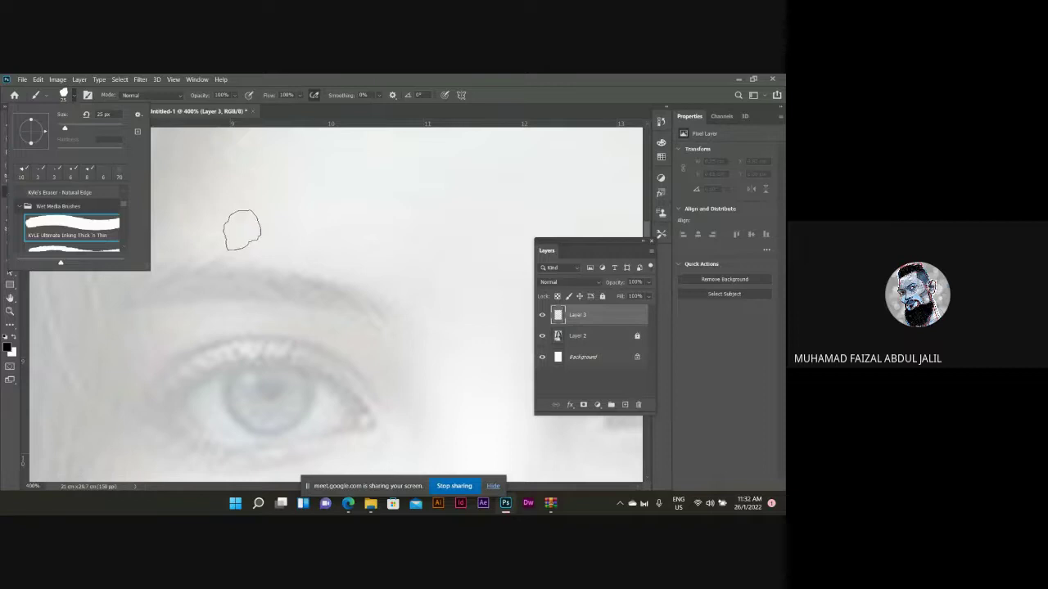
Test the inking brush with a dab and a thinner 10 px curved stroke above the left eyebrow, undoing each mark.
{"action": "left_click", "coordinate": [201, 229]}
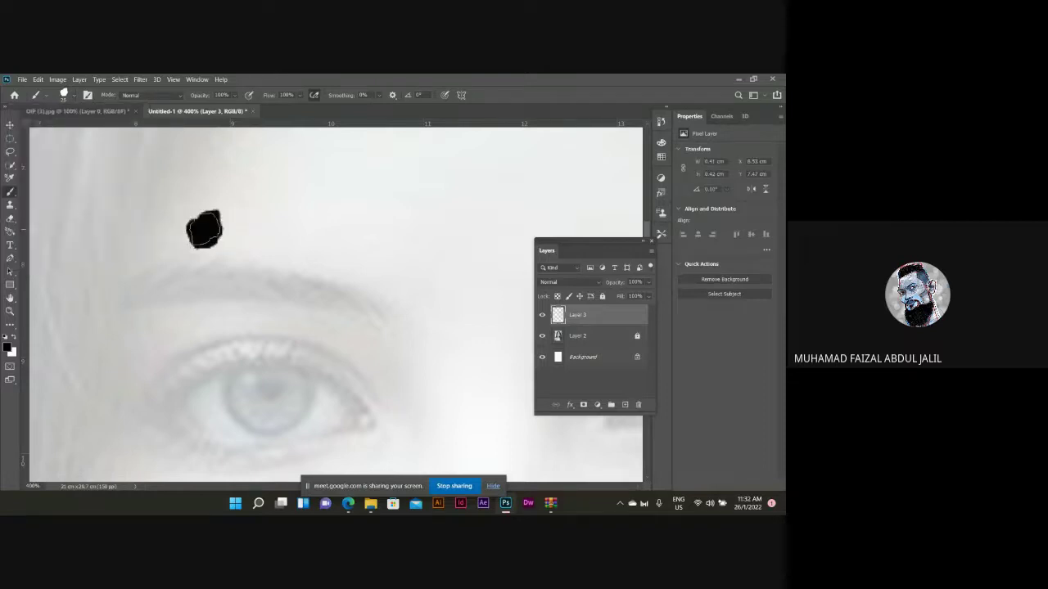
{"action": "key", "text": "ctrl+z"}
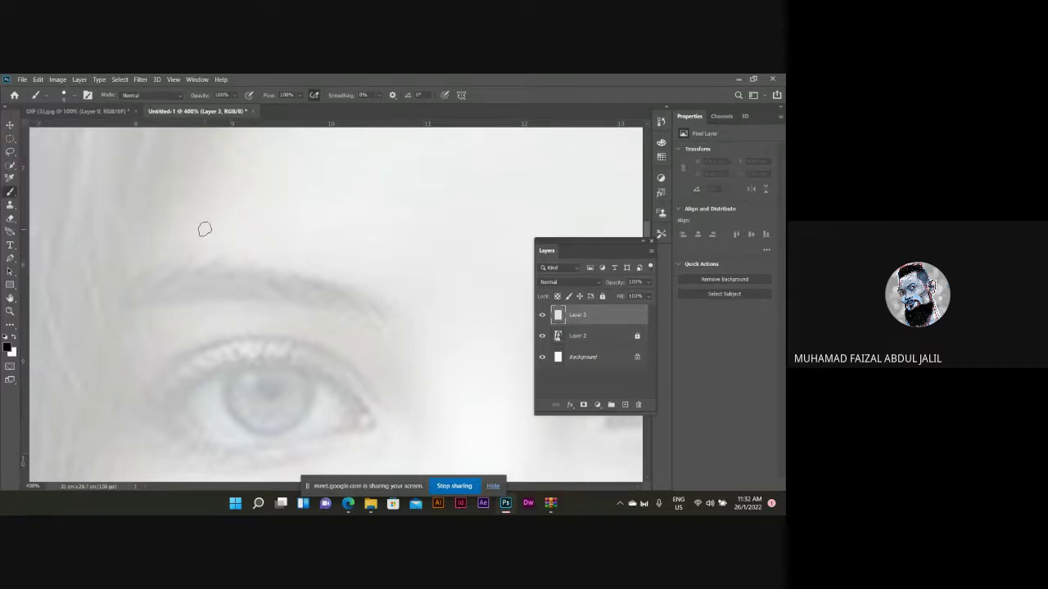
{"action": "left_click", "coordinate": [163, 215]}
{"action": "left_click_drag", "start_coordinate": [162, 214], "coordinate": [253, 248]}
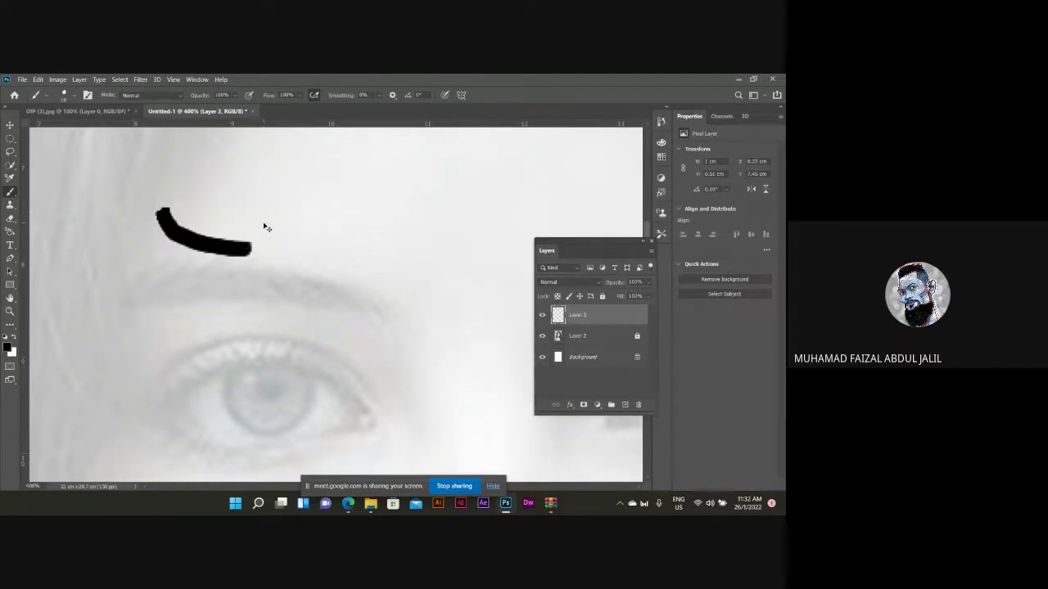
{"action": "key", "text": "ctrl+z"}
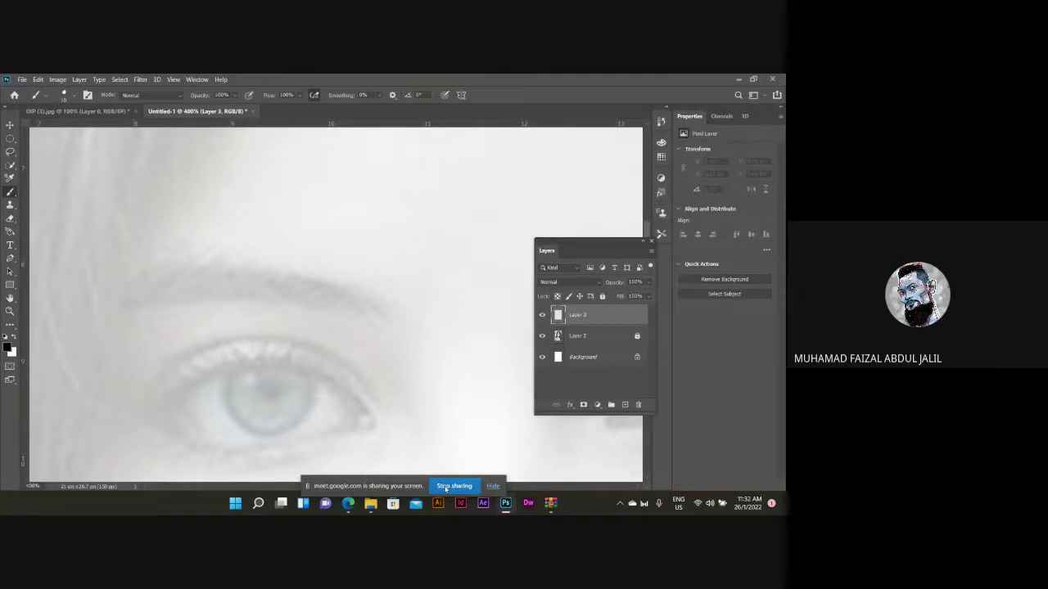
Stop sharing the screen in the Google Meet call.
{"action": "left_click", "coordinate": [453, 487]}
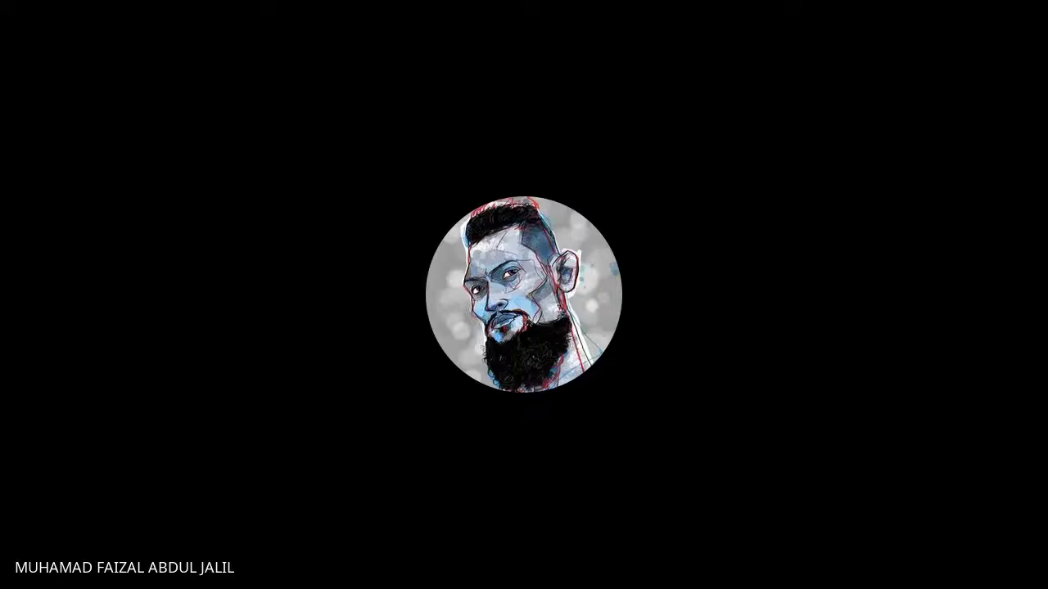
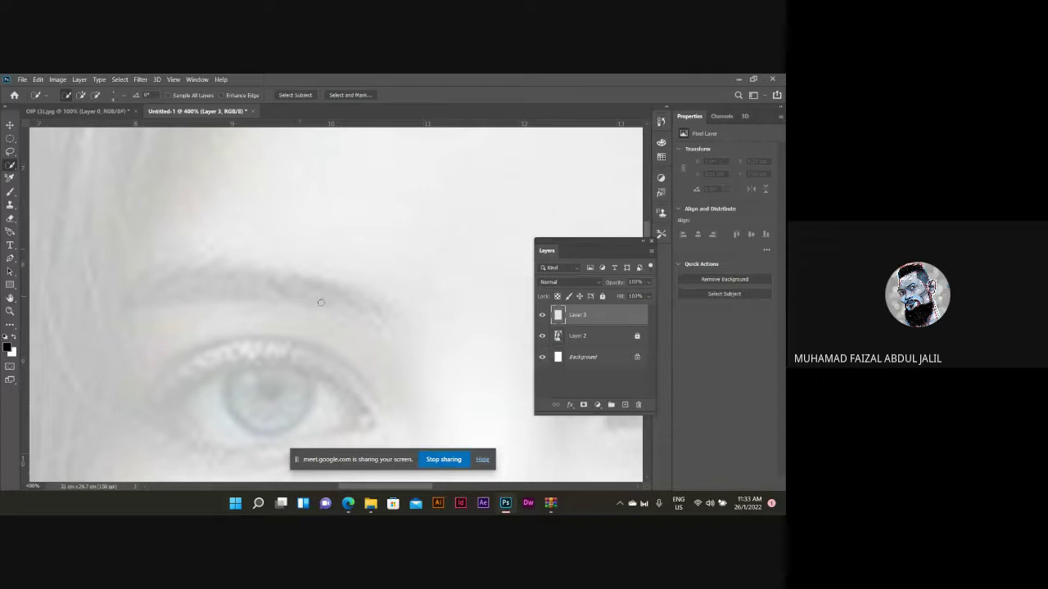
{"action": "mouse_move", "coordinate": [355, 322]}
{"action": "left_mouse_down"}
{"action": "mouse_move", "coordinate": [385, 342]}
{"action": "mouse_move", "coordinate": [395, 321]}
{"action": "mouse_move", "coordinate": [328, 280]}
{"action": "mouse_move", "coordinate": [334, 297]}
{"action": "mouse_move", "coordinate": [256, 273]}
{"action": "mouse_move", "coordinate": [182, 273]}
{"action": "mouse_move", "coordinate": [134, 299]}
{"action": "left_mouse_up"}
{"action": "mouse_move", "coordinate": [391, 324]}
{"action": "left_mouse_down"}
{"action": "mouse_move", "coordinate": [313, 281]}
{"action": "mouse_move", "coordinate": [163, 288]}
{"action": "left_mouse_up"}
{"action": "key", "text": "Delete"}
{"action": "key", "text": "ctrl+d"}
Select the whole left eyebrow on Layer 2 with the Quick Selection tool, then return the tool to new-selection mode.
{"action": "left_click", "coordinate": [604, 342]}
{"action": "left_click", "coordinate": [377, 314]}
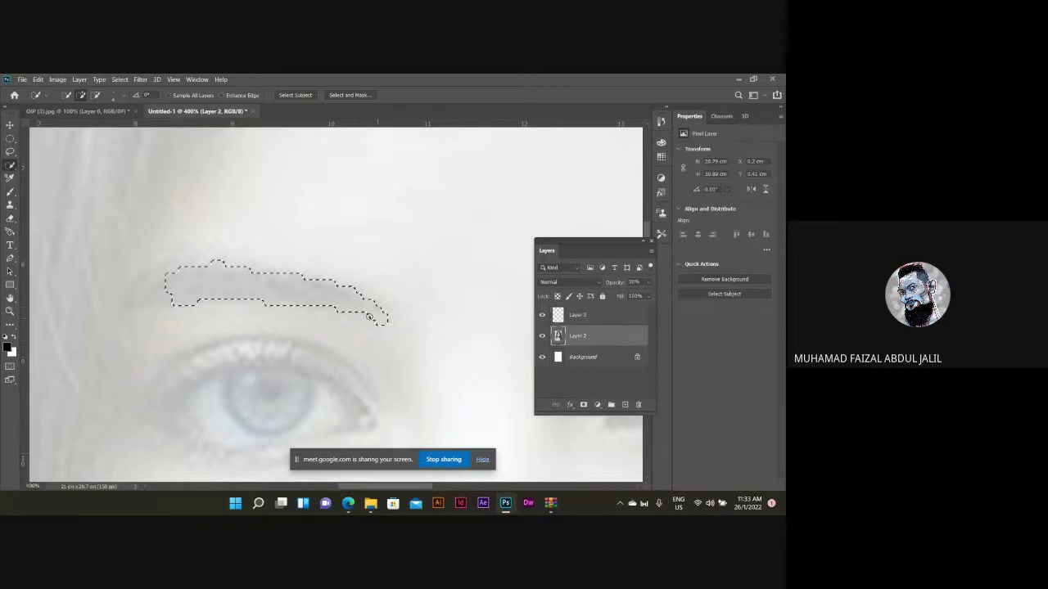
{"action": "left_click_drag", "start_coordinate": [331, 299], "coordinate": [361, 320]}
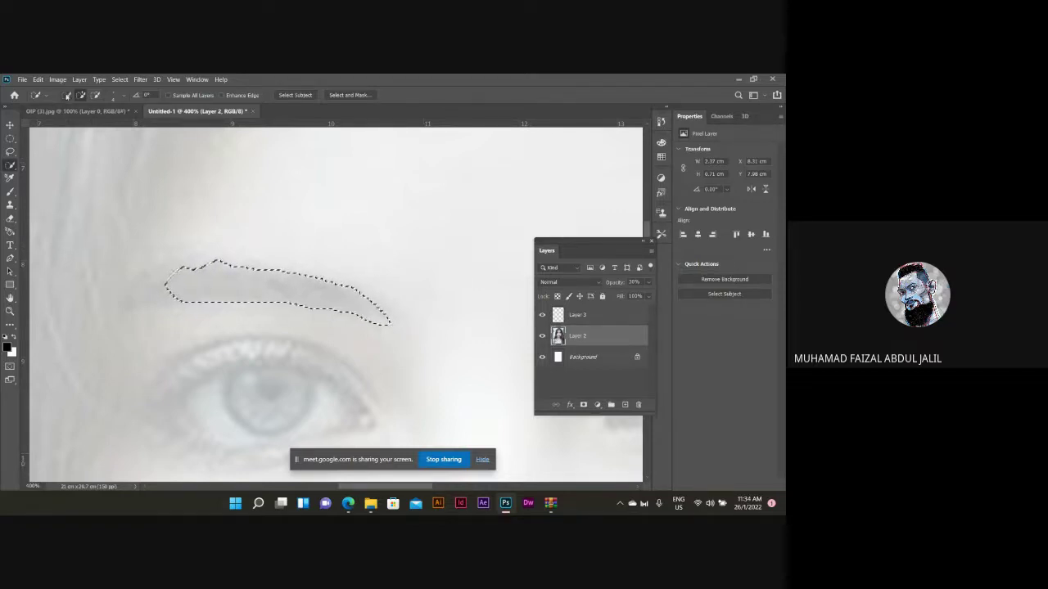
{"action": "left_click", "coordinate": [67, 95]}
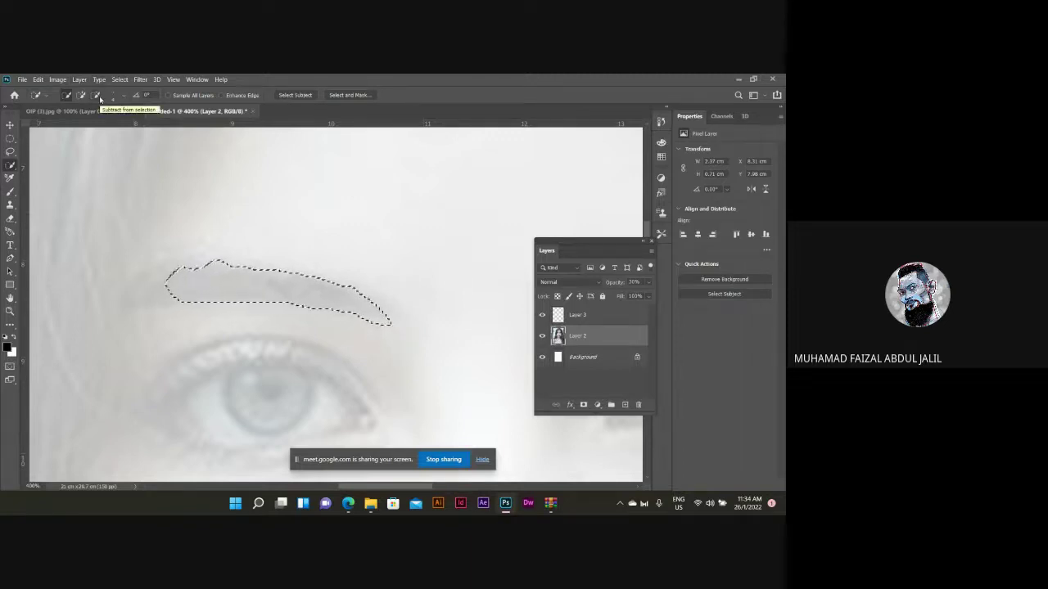
Outline the left eyebrow freehand with the Lasso tool on Layer 3, making a selection about 2.71 cm wide.
{"action": "left_click", "coordinate": [9, 153]}
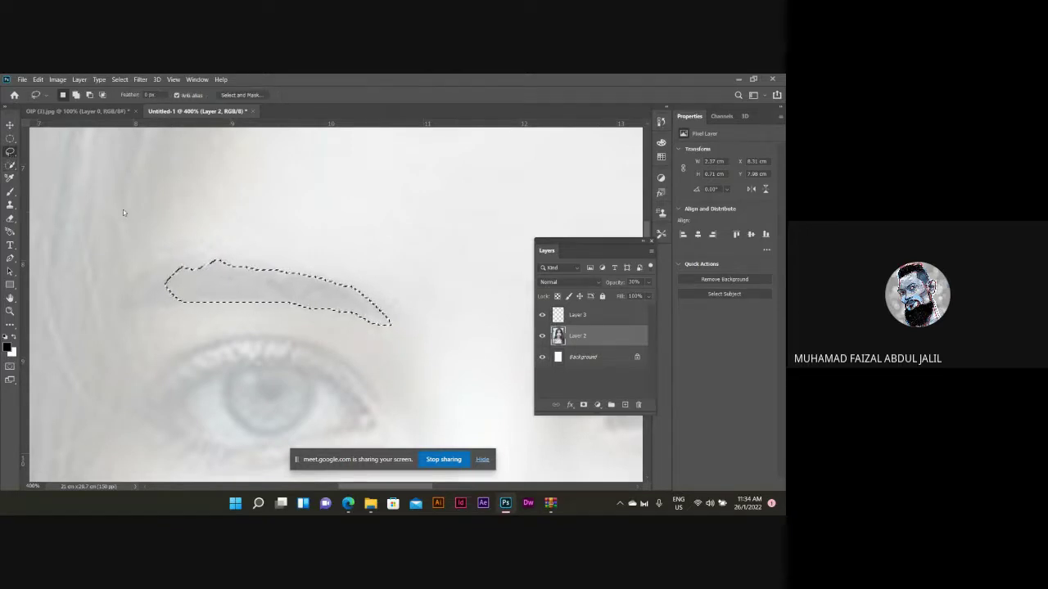
{"action": "left_click_drag", "start_coordinate": [207, 266], "coordinate": [187, 265]}
{"action": "left_click", "coordinate": [187, 266]}
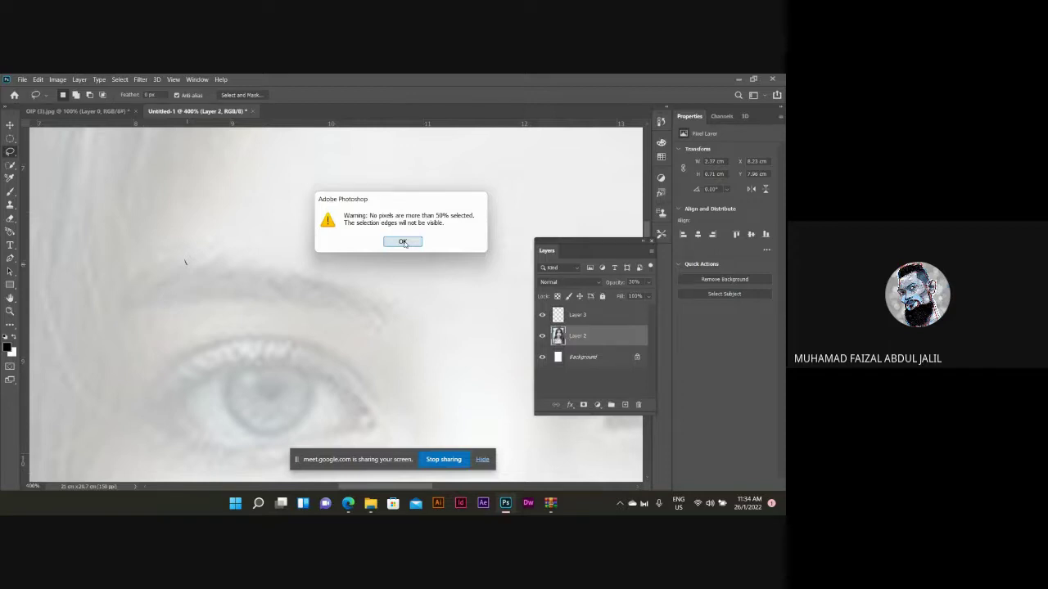
{"action": "left_click", "coordinate": [403, 242]}
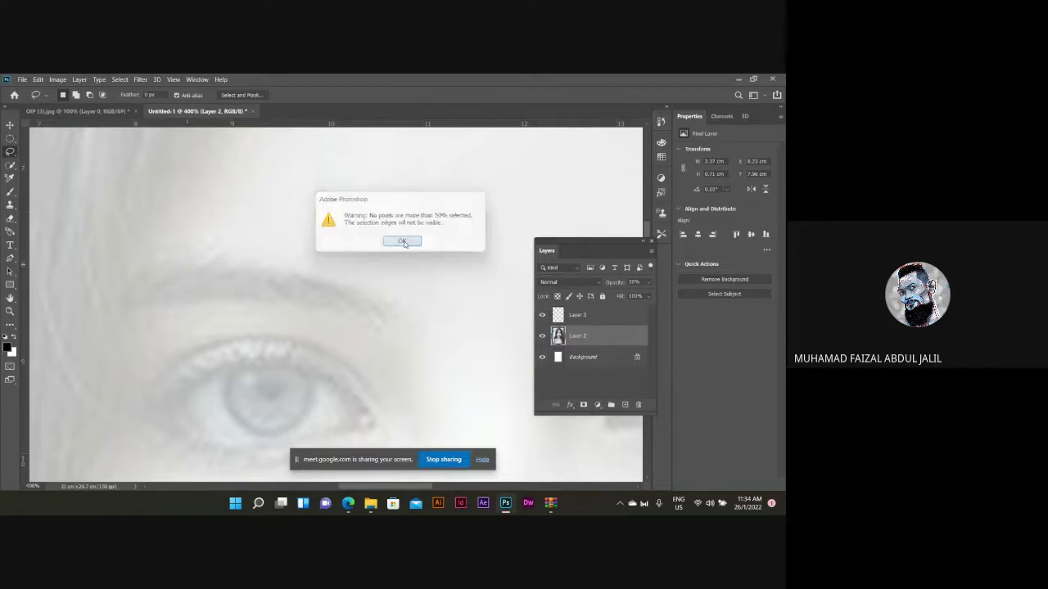
{"action": "left_click", "coordinate": [587, 315]}
{"action": "mouse_move", "coordinate": [394, 335]}
{"action": "left_mouse_down"}
{"action": "mouse_move", "coordinate": [298, 302]}
{"action": "mouse_move", "coordinate": [234, 299]}
{"action": "left_mouse_up"}
{"action": "left_click", "coordinate": [275, 305]}
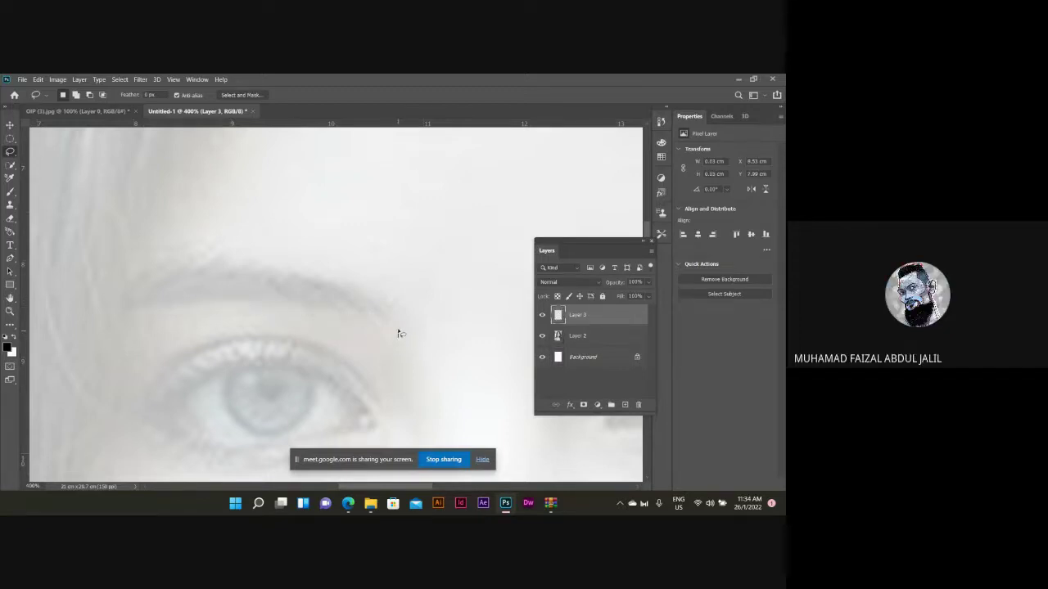
{"action": "mouse_move", "coordinate": [397, 336]}
{"action": "left_mouse_down"}
{"action": "mouse_move", "coordinate": [392, 298]}
{"action": "mouse_move", "coordinate": [272, 268]}
{"action": "mouse_move", "coordinate": [187, 266]}
{"action": "mouse_move", "coordinate": [196, 268]}
{"action": "mouse_move", "coordinate": [141, 306]}
{"action": "mouse_move", "coordinate": [180, 294]}
{"action": "mouse_move", "coordinate": [244, 297]}
{"action": "mouse_move", "coordinate": [399, 336]}
{"action": "left_mouse_up"}
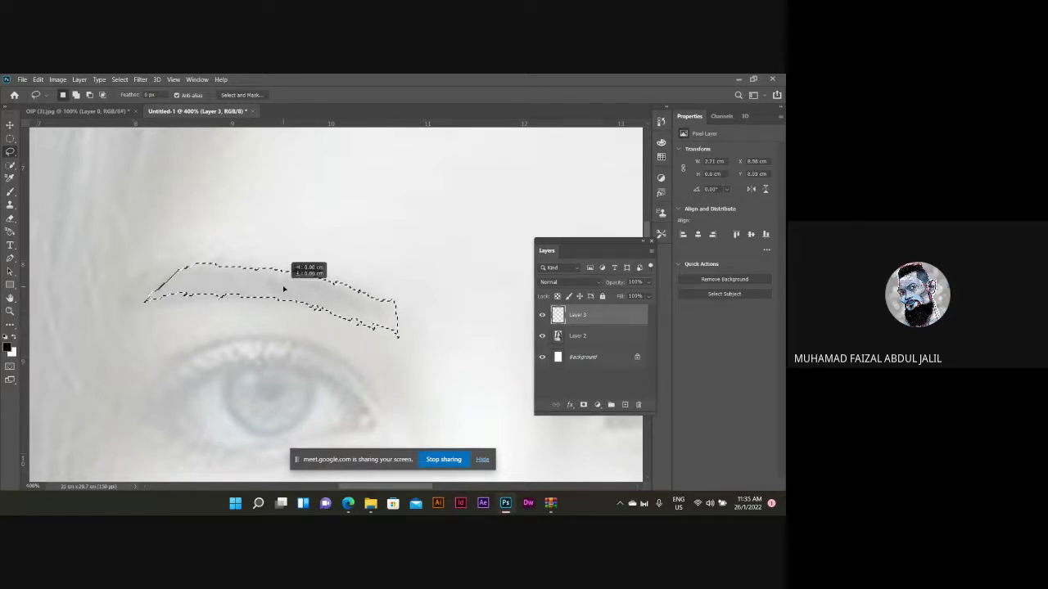
Make a tiny lasso selection below the eyebrow, dismiss the warning, and undo to restore the eyebrow outline.
{"action": "left_click", "coordinate": [36, 96]}
{"action": "left_click", "coordinate": [36, 96]}
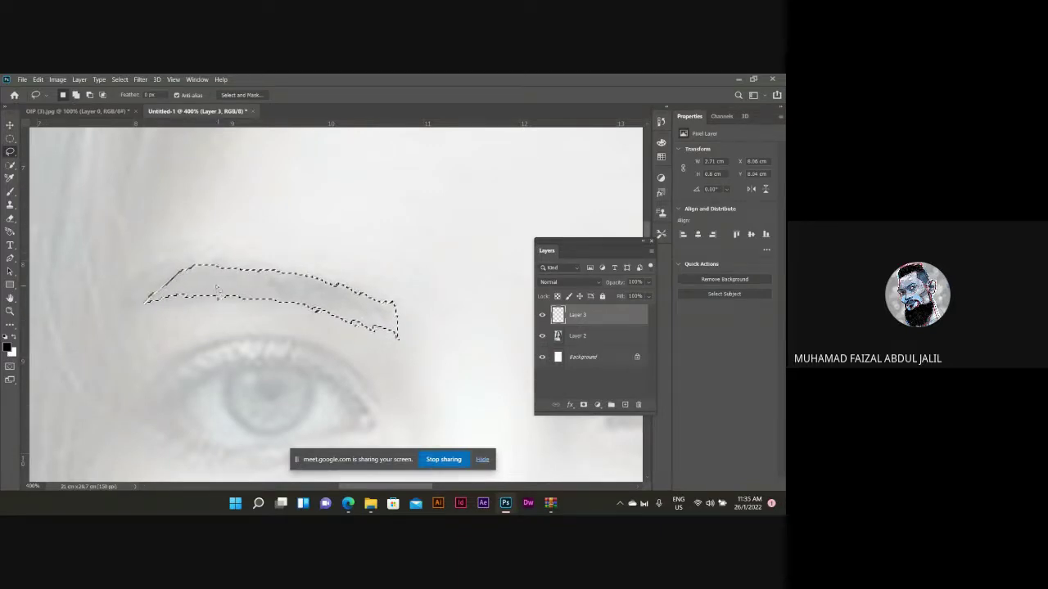
{"action": "left_click_drag", "start_coordinate": [174, 317], "coordinate": [180, 316]}
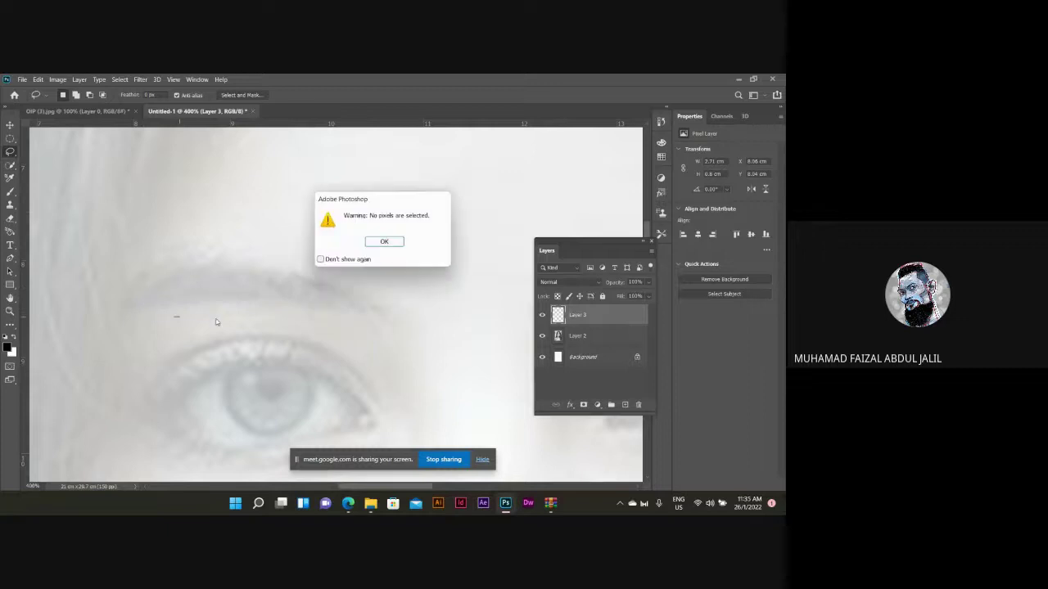
{"action": "left_click", "coordinate": [397, 244]}
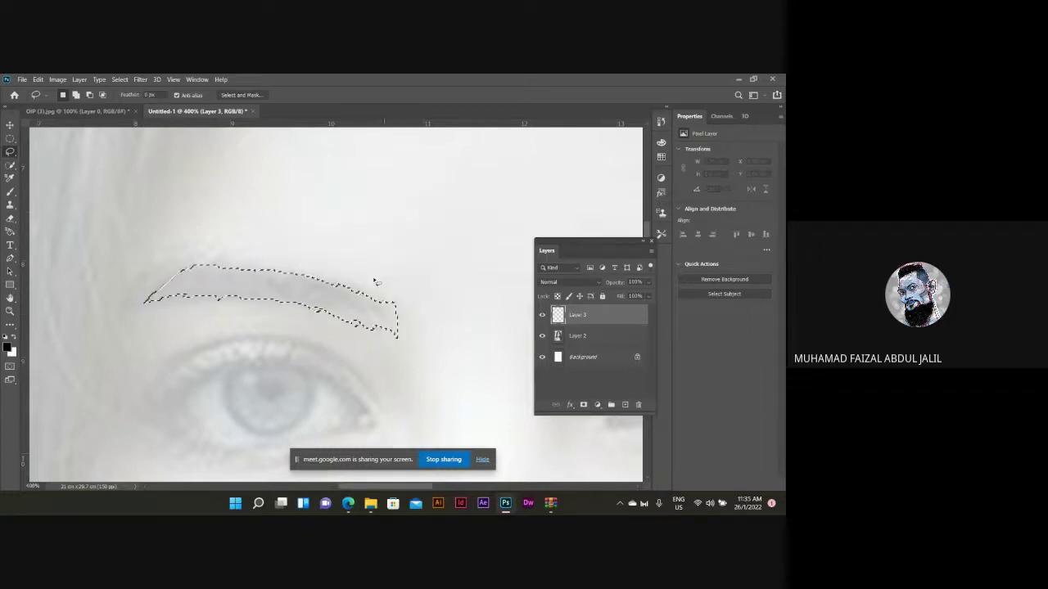
{"action": "key", "text": "ctrl+z"}
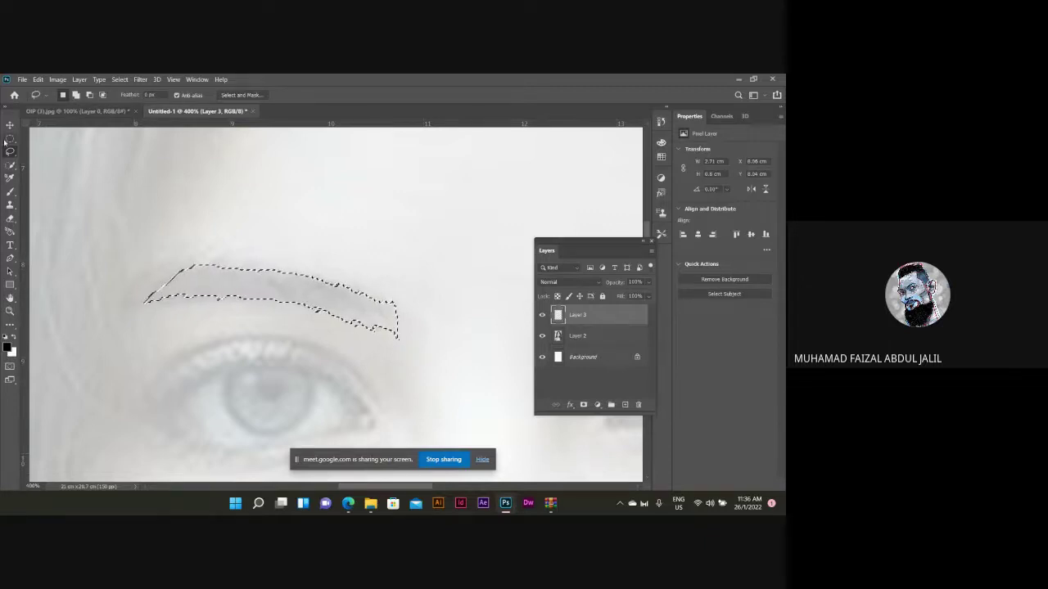
Switch to the Brush tool, lower its flow to about 48%, and enlarge the brush to 50 px.
{"action": "key", "text": "b"}
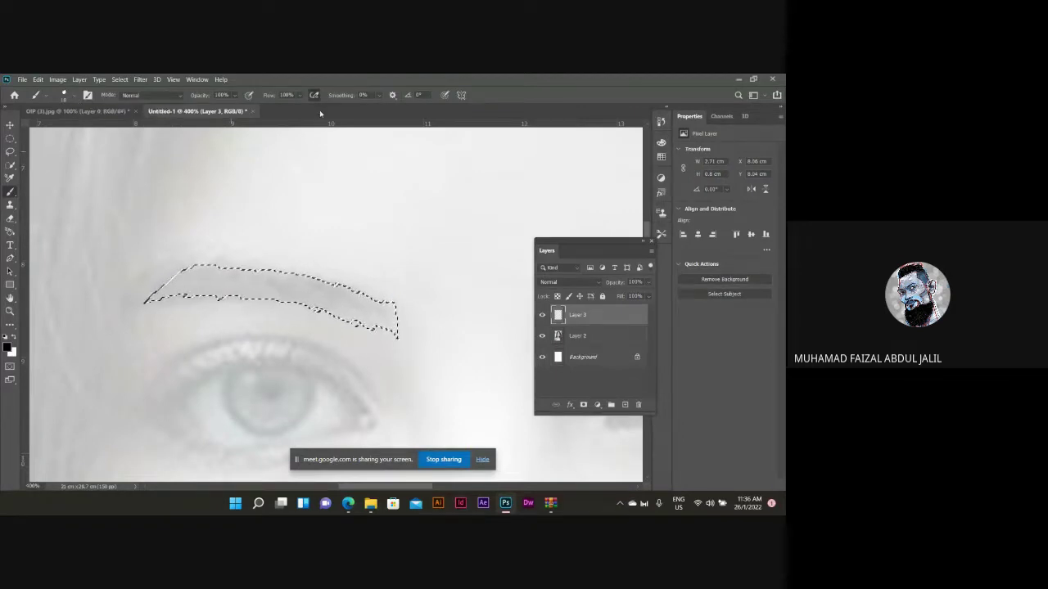
{"action": "left_click", "coordinate": [300, 95]}
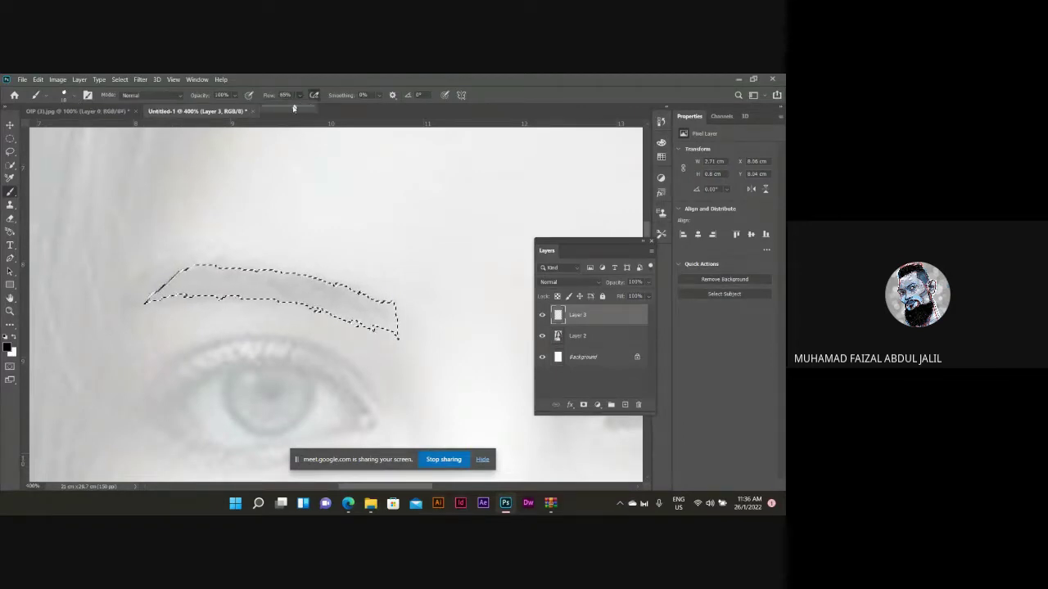
{"action": "left_click_drag", "start_coordinate": [290, 109], "coordinate": [286, 109]}
{"action": "key", "text": "]"}
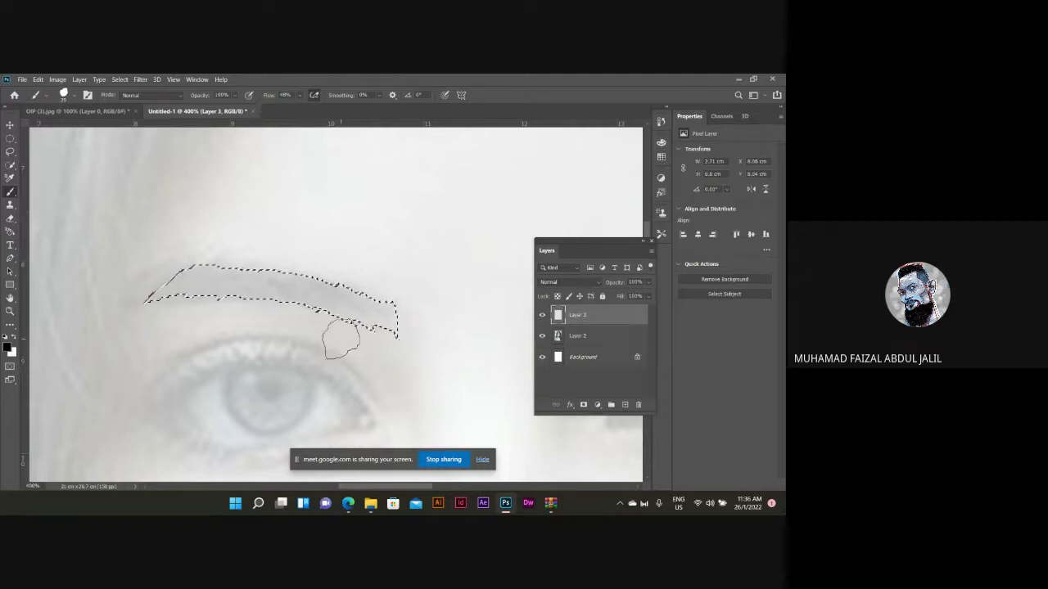
{"action": "key", "text": "bracketright"}
{"action": "key", "text": "bracketright"}
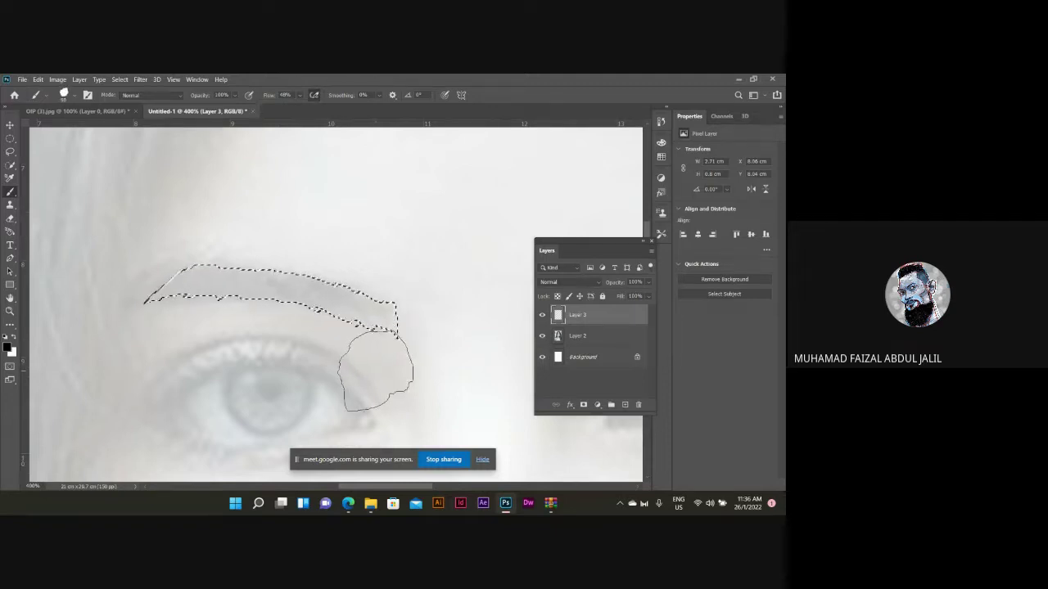
Test the brush at the inner end of the eyebrow selection, undo the marks, and reduce the brush opacity to about 48%.
{"action": "left_click_drag", "start_coordinate": [384, 372], "coordinate": [363, 361]}
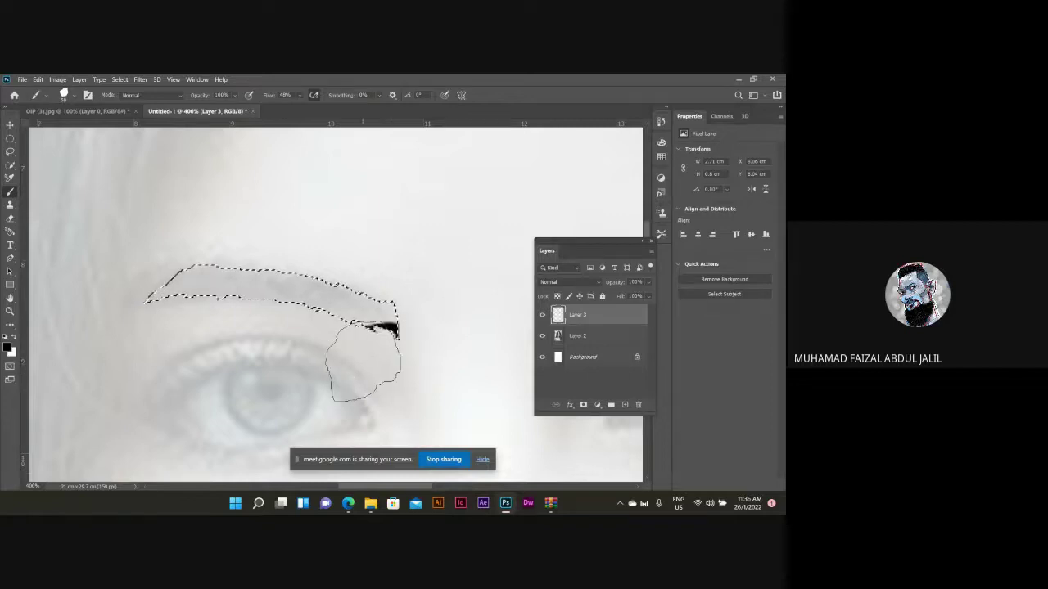
{"action": "key", "text": "ctrl+z"}
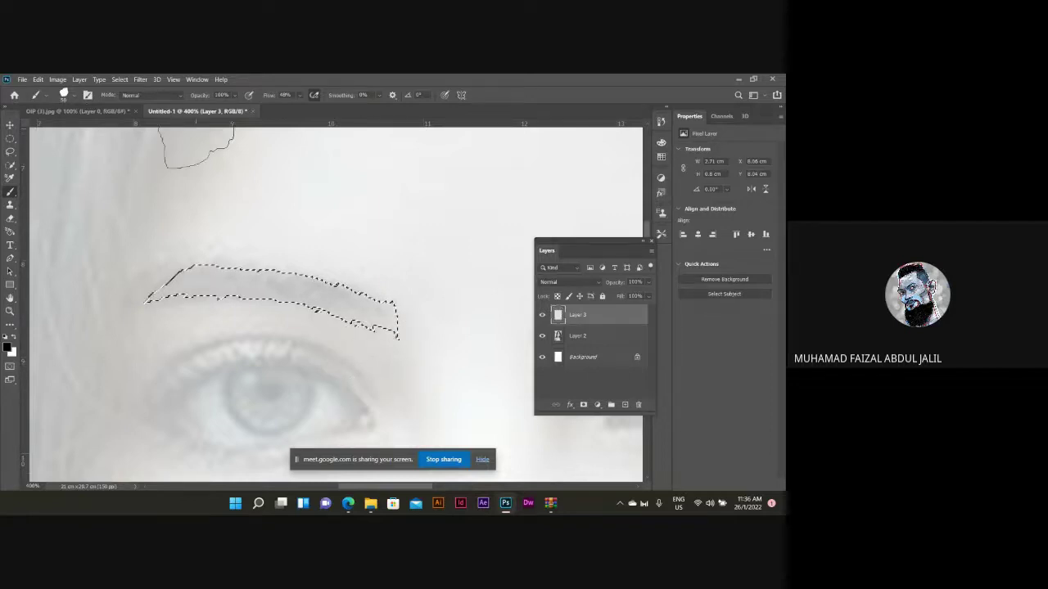
{"action": "left_click", "coordinate": [236, 95]}
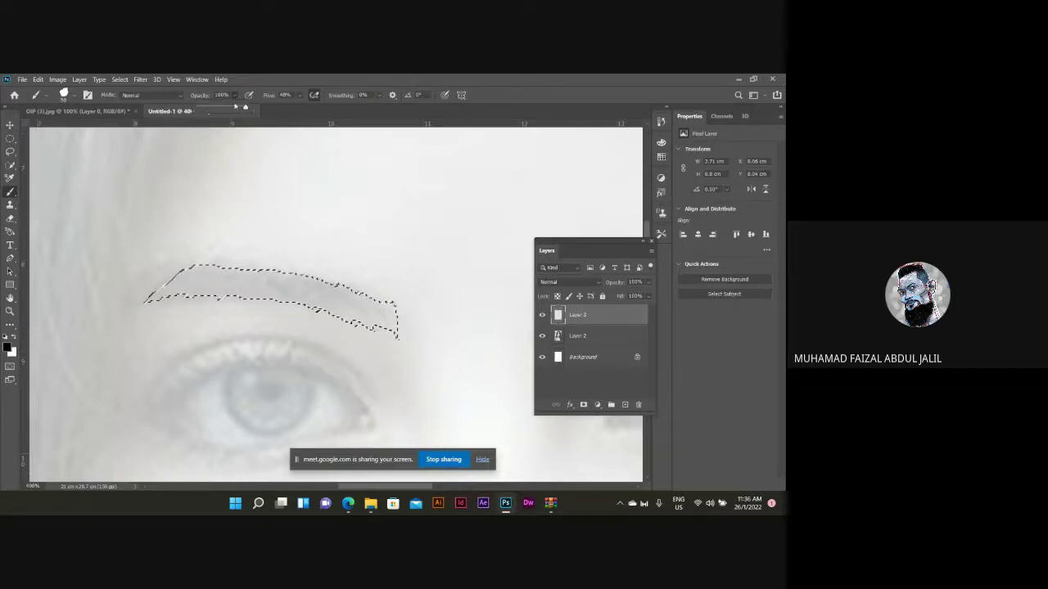
{"action": "left_click_drag", "start_coordinate": [236, 107], "coordinate": [225, 106]}
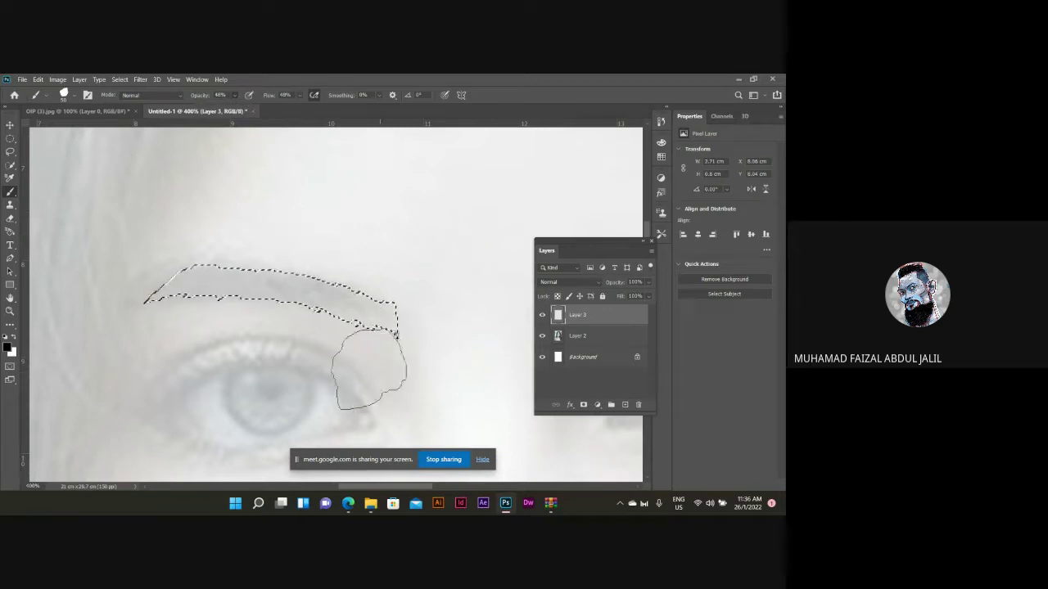
{"action": "left_click", "coordinate": [369, 368]}
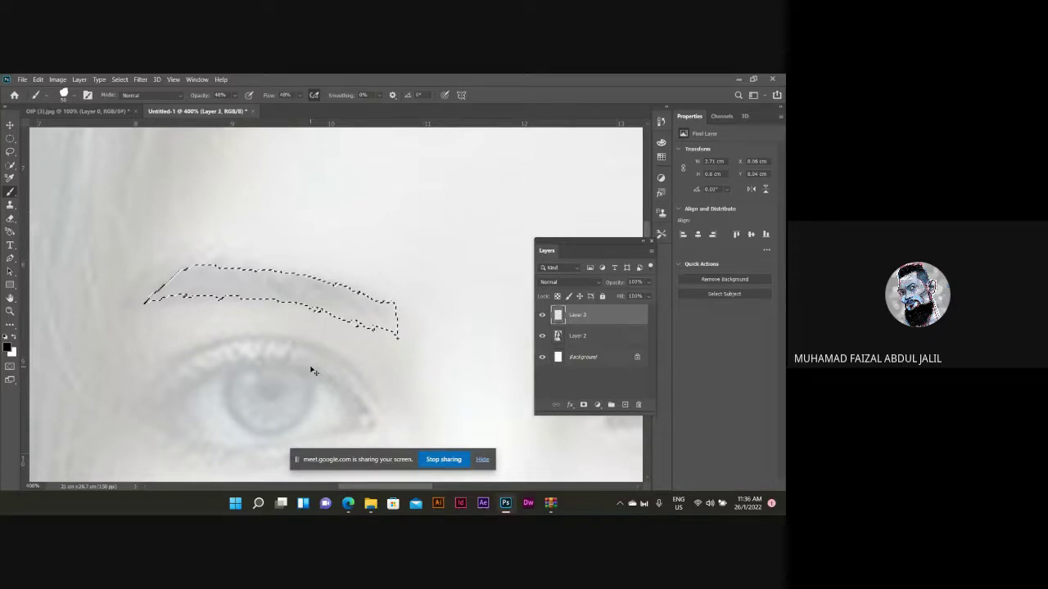
Test Kyle's Ultimate Pastel Palooza brush at the inner end of the eyebrow selection and undo the marks.
{"action": "left_click", "coordinate": [73, 97]}
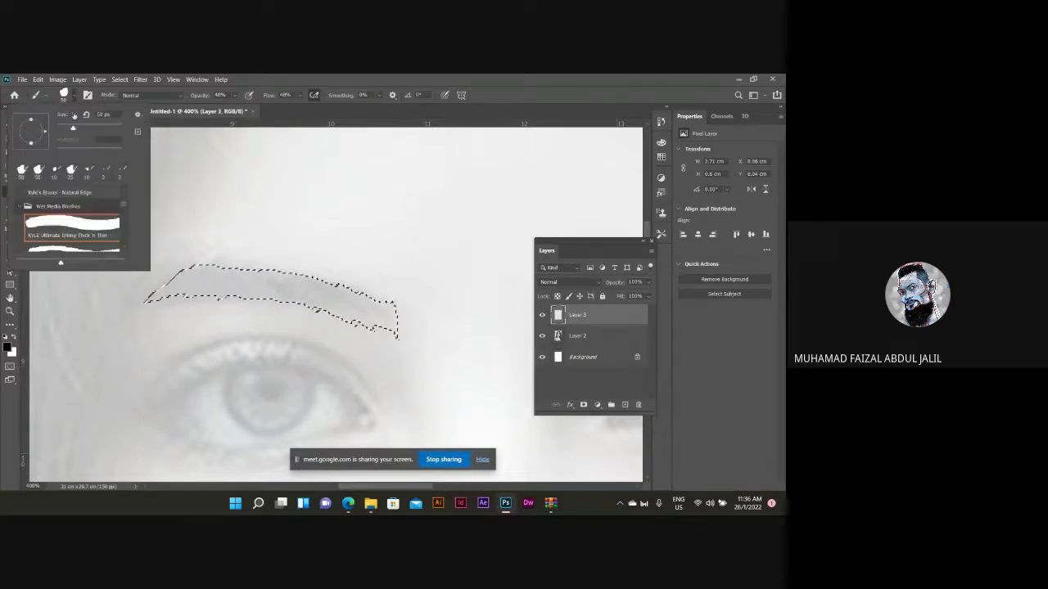
{"action": "scroll", "coordinate": [79, 225], "scroll_direction": "up", "scroll_amount": 2}
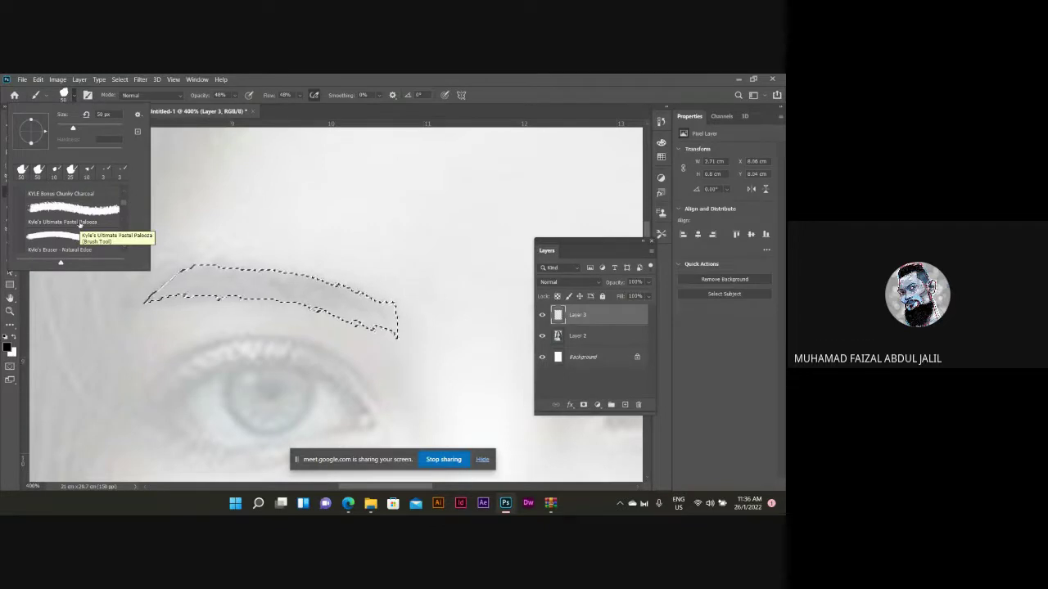
{"action": "left_click", "coordinate": [79, 212]}
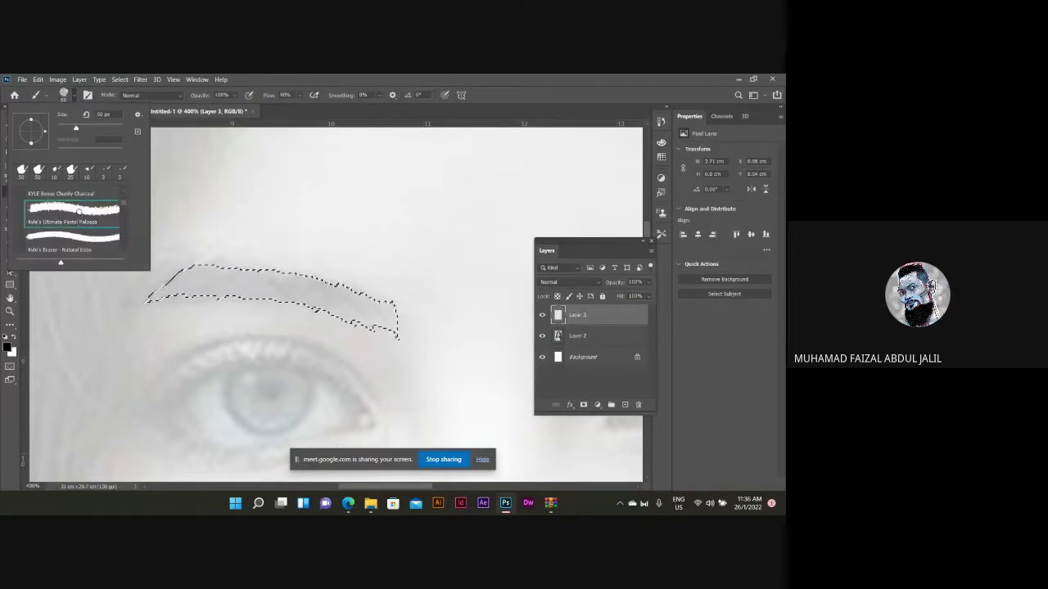
{"action": "left_click", "coordinate": [211, 210]}
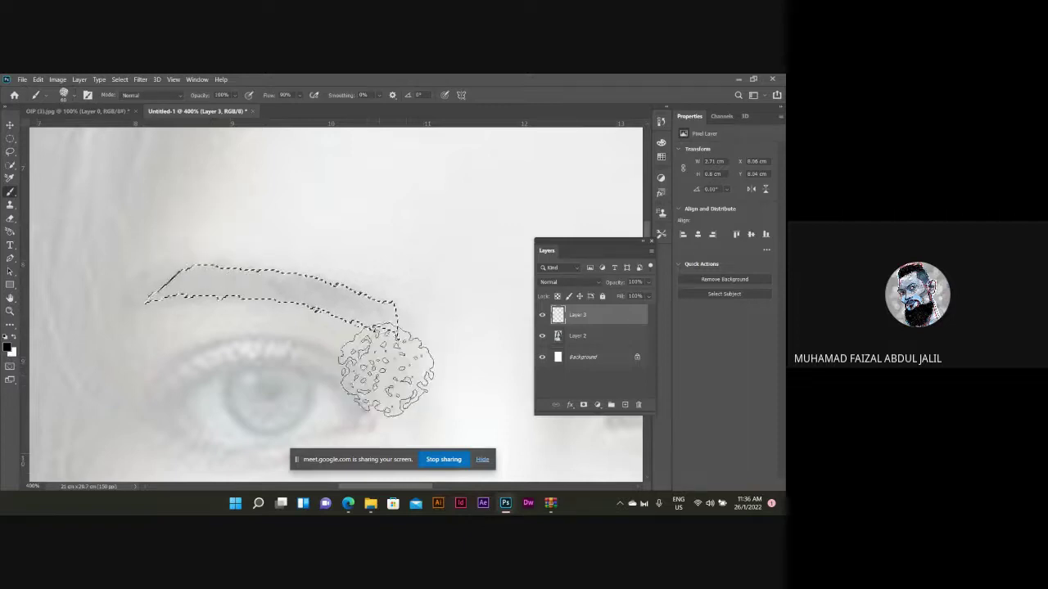
{"action": "left_click_drag", "start_coordinate": [385, 371], "coordinate": [365, 364]}
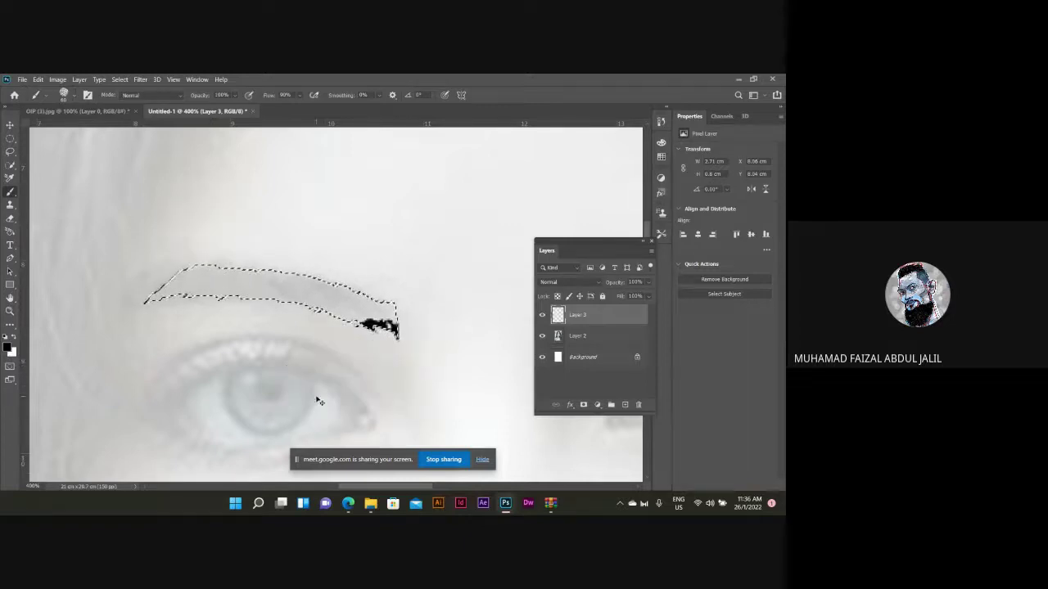
{"action": "key", "text": "ctrl+z"}
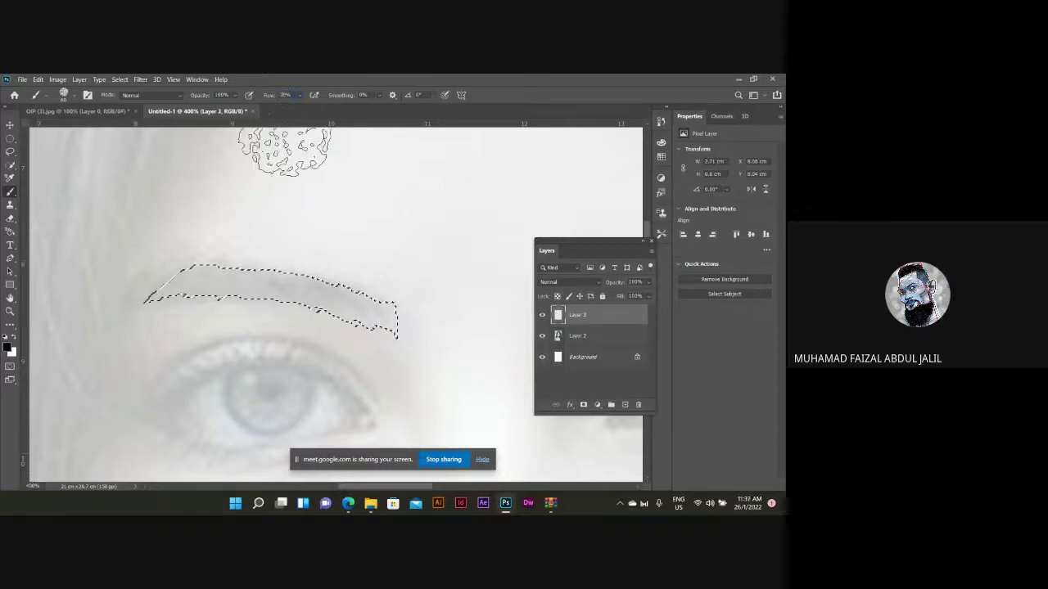
{"action": "key", "text": "ctrl+z"}
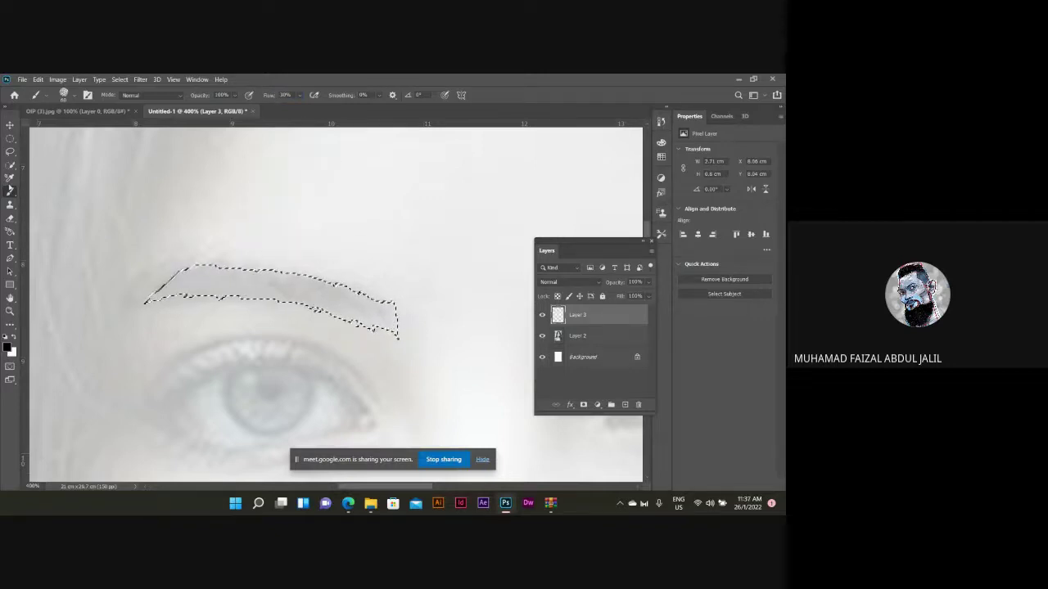
Choose the KYLE Ultimate Pencil Hard brush from the Dry Media Brushes for painting the eyebrow.
{"action": "left_click", "coordinate": [74, 95]}
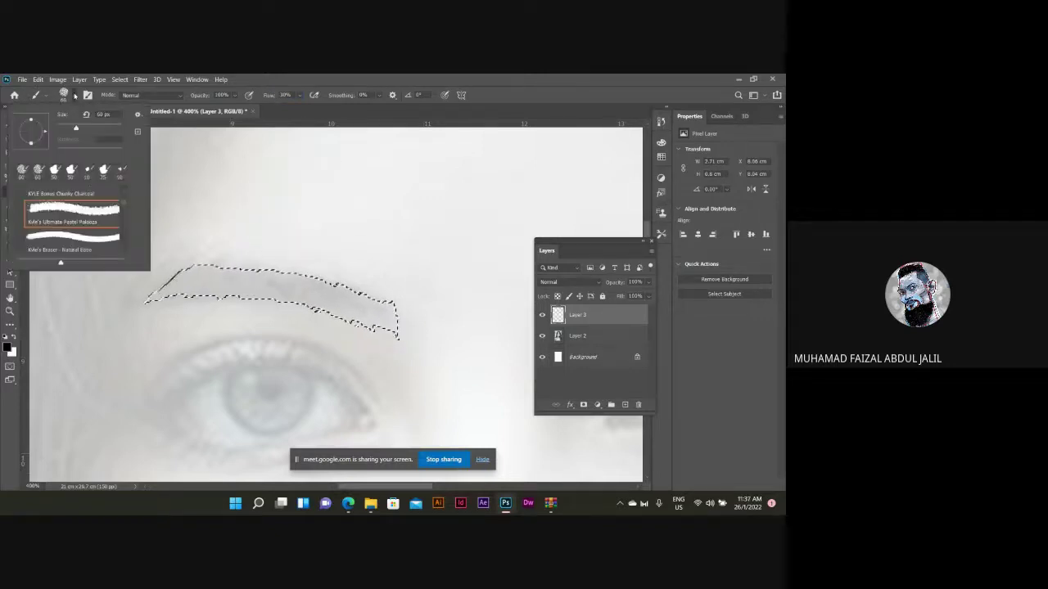
{"action": "scroll", "coordinate": [88, 200], "scroll_direction": "down", "scroll_amount": 2}
{"action": "scroll", "coordinate": [88, 199], "scroll_direction": "down", "scroll_amount": 5}
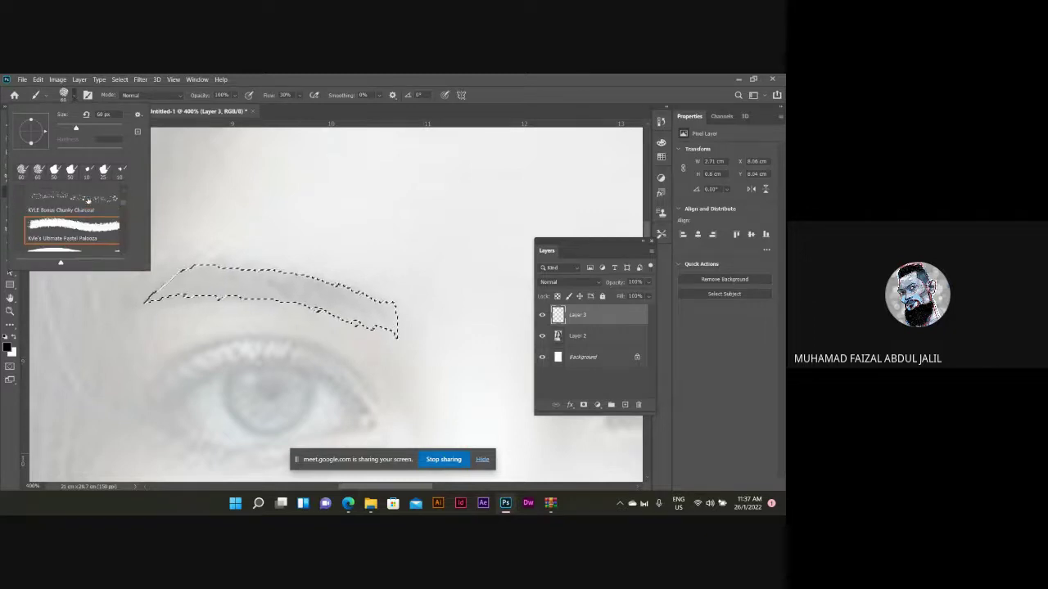
{"action": "scroll", "coordinate": [88, 200], "scroll_direction": "up", "scroll_amount": 2}
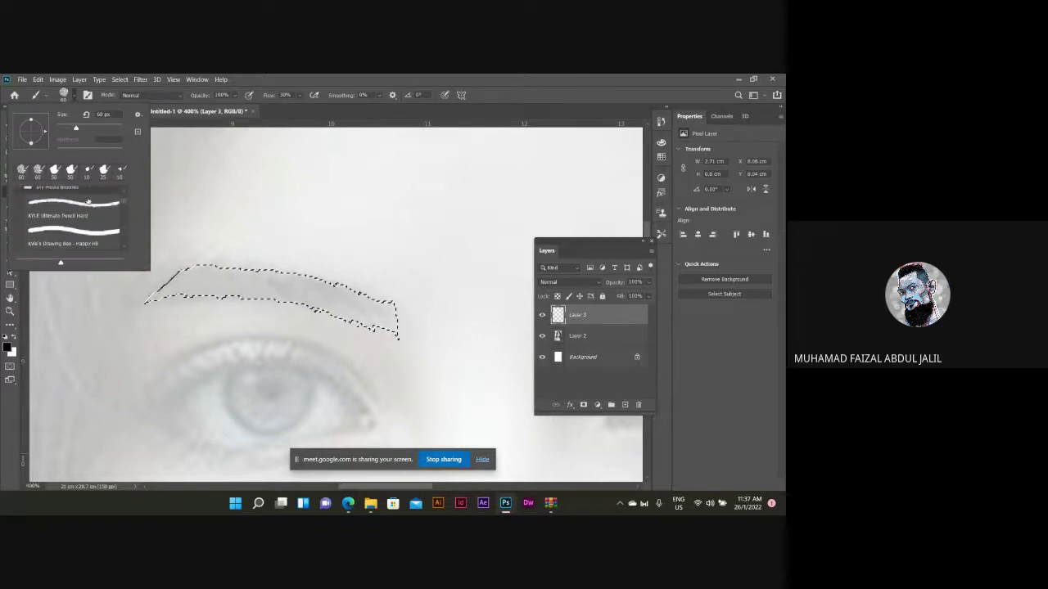
{"action": "scroll", "coordinate": [87, 200], "scroll_direction": "down", "scroll_amount": 1}
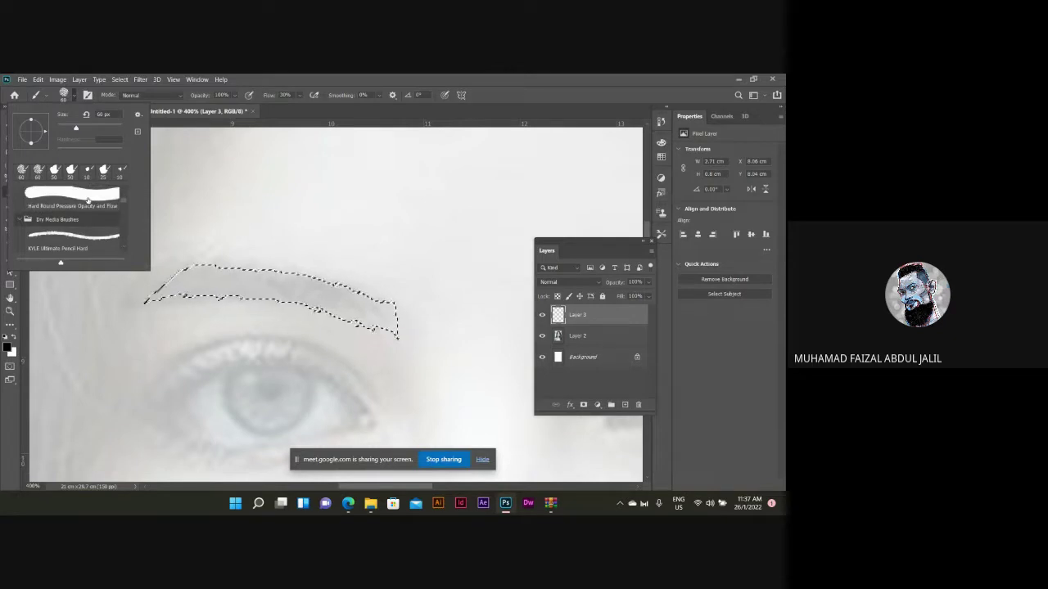
{"action": "left_click", "coordinate": [95, 214]}
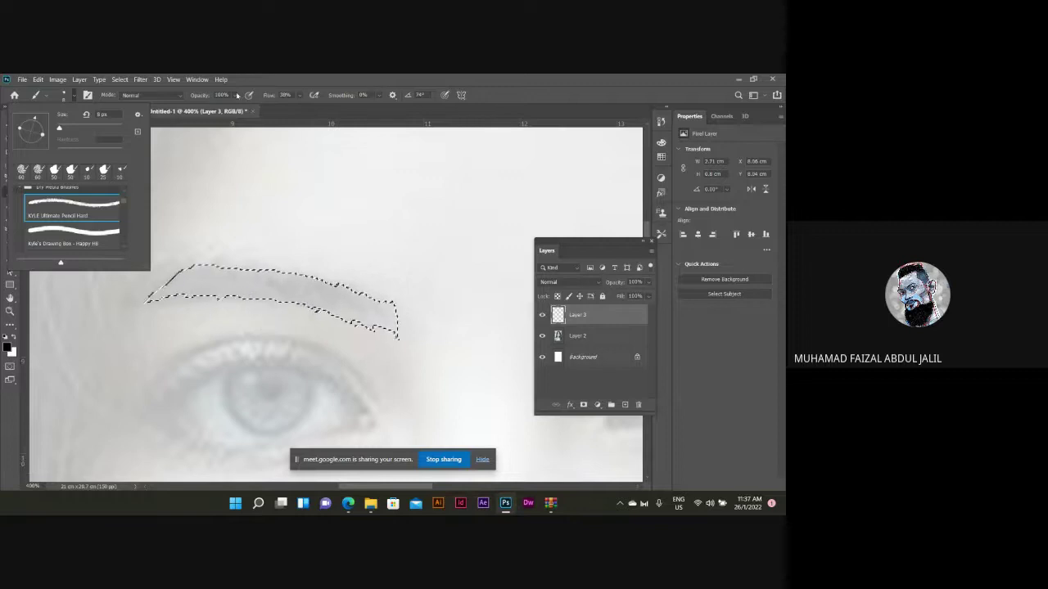
{"action": "left_click", "coordinate": [372, 432]}
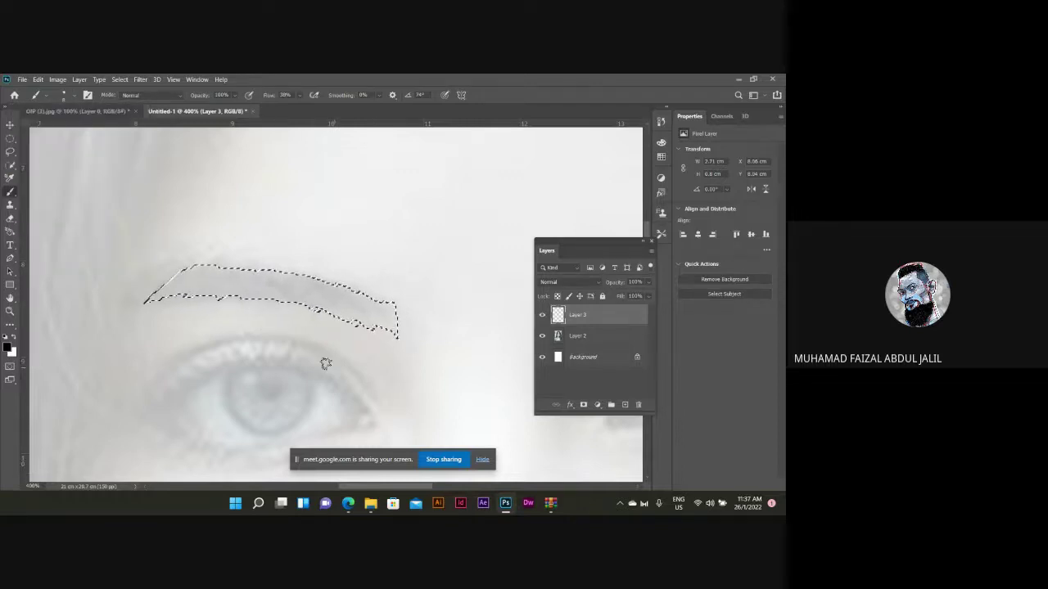
Enlarge the pencil brush for the eyebrow and lower its opacity to about 26%.
{"action": "key", "text": "bracketright"}
{"action": "key", "text": "bracketright"}
{"action": "key", "text": "bracketright"}
{"action": "key", "text": "bracketright"}
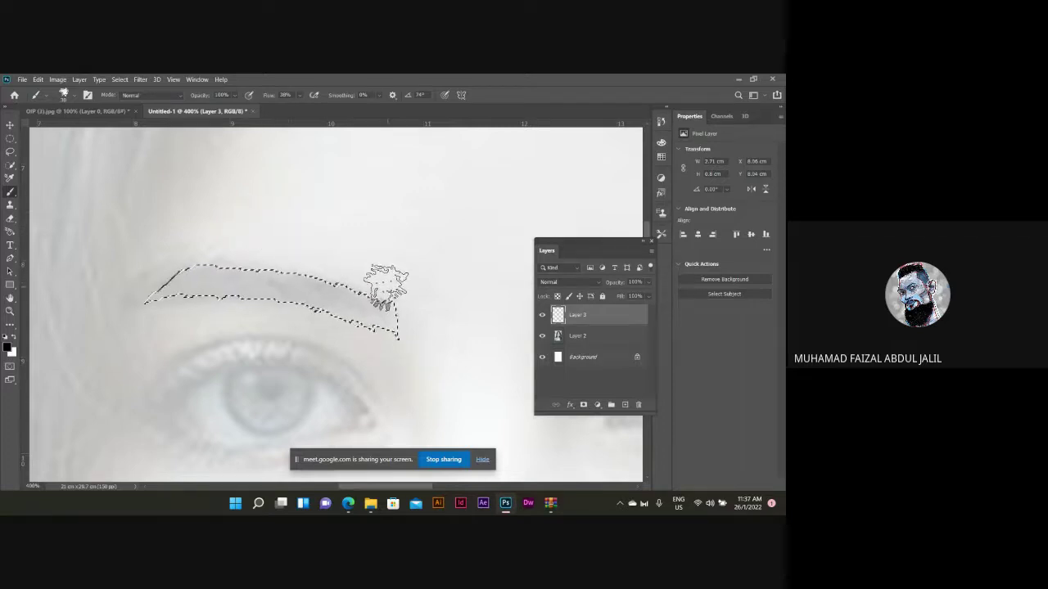
{"action": "key", "text": "ctrl+z"}
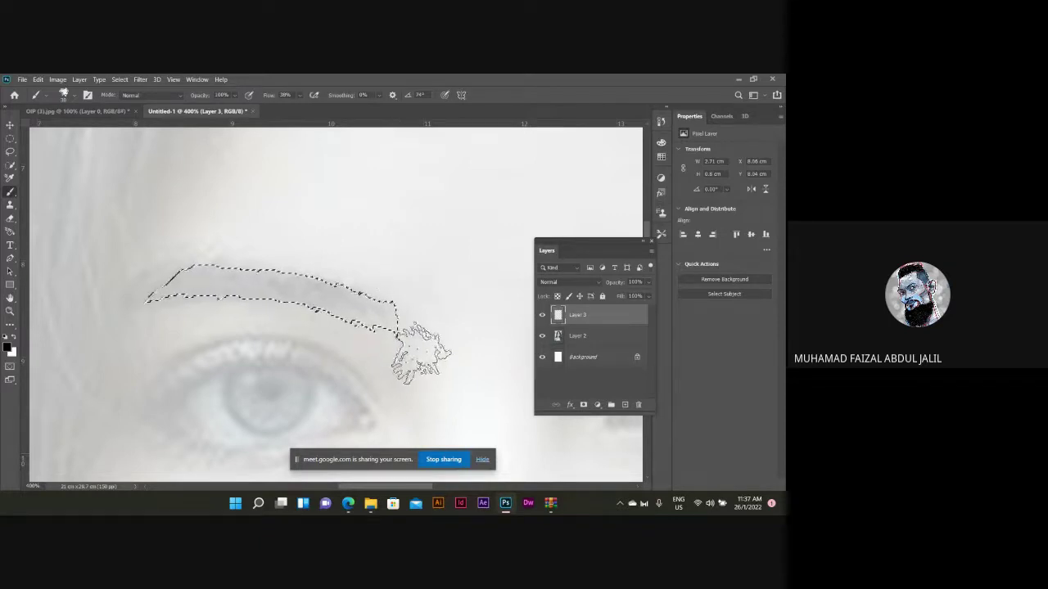
{"action": "left_click", "coordinate": [234, 97]}
{"action": "left_click_drag", "start_coordinate": [237, 107], "coordinate": [228, 109]}
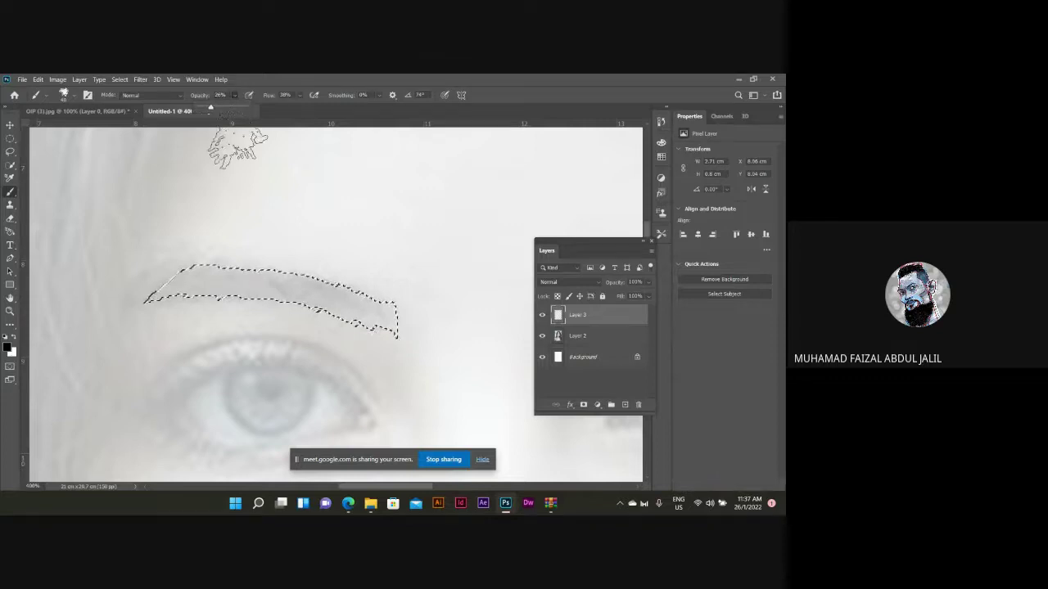
{"action": "left_click", "coordinate": [405, 266]}
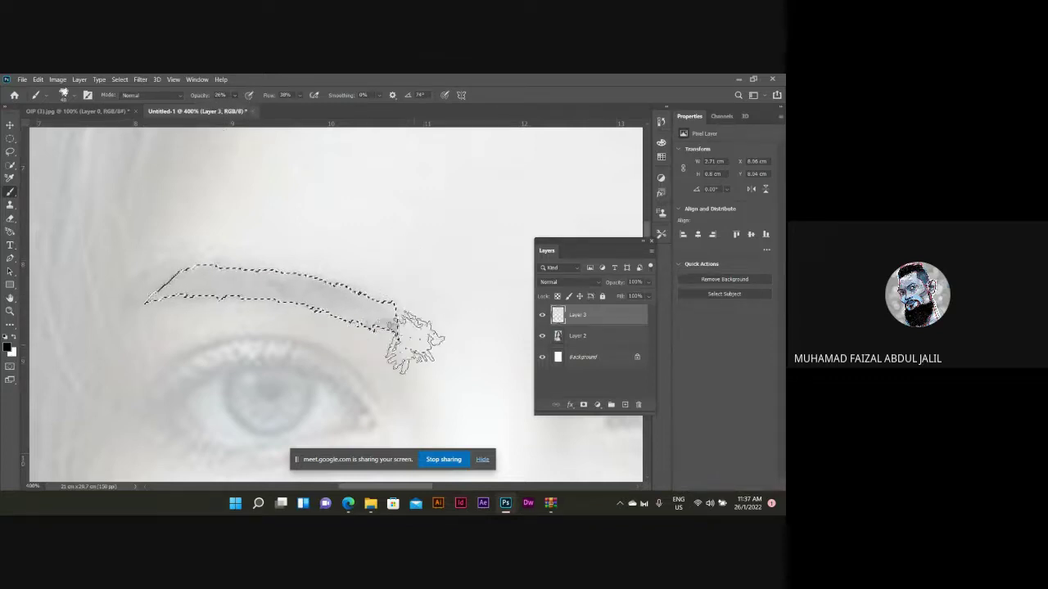
Shade the whole eyebrow selection with layered strokes, darkest at the inner end and lighter toward the outer tail.
{"action": "left_click_drag", "start_coordinate": [414, 341], "coordinate": [382, 351]}
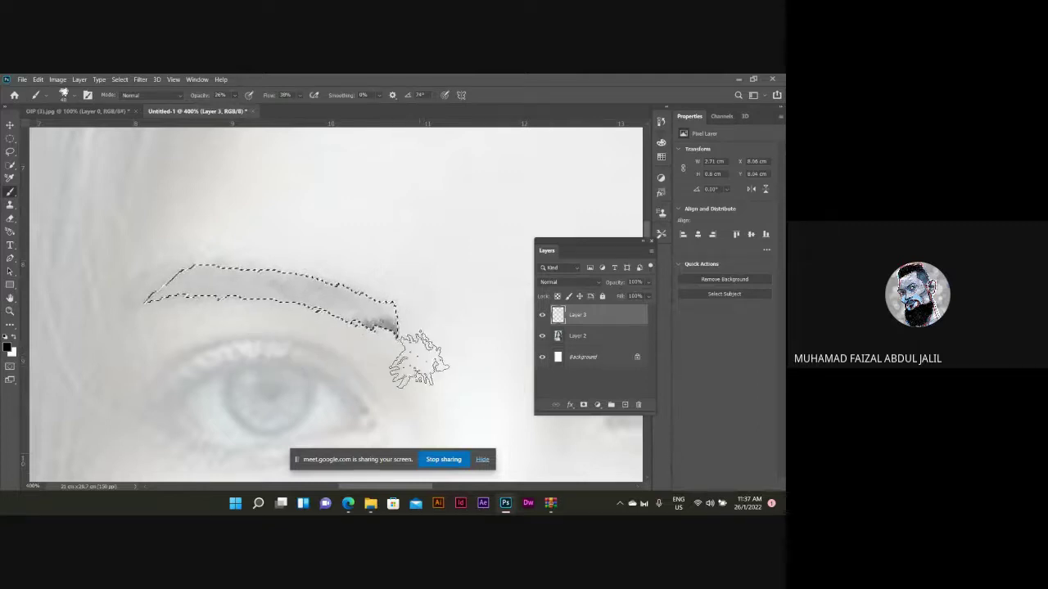
{"action": "left_click_drag", "start_coordinate": [338, 335], "coordinate": [211, 317]}
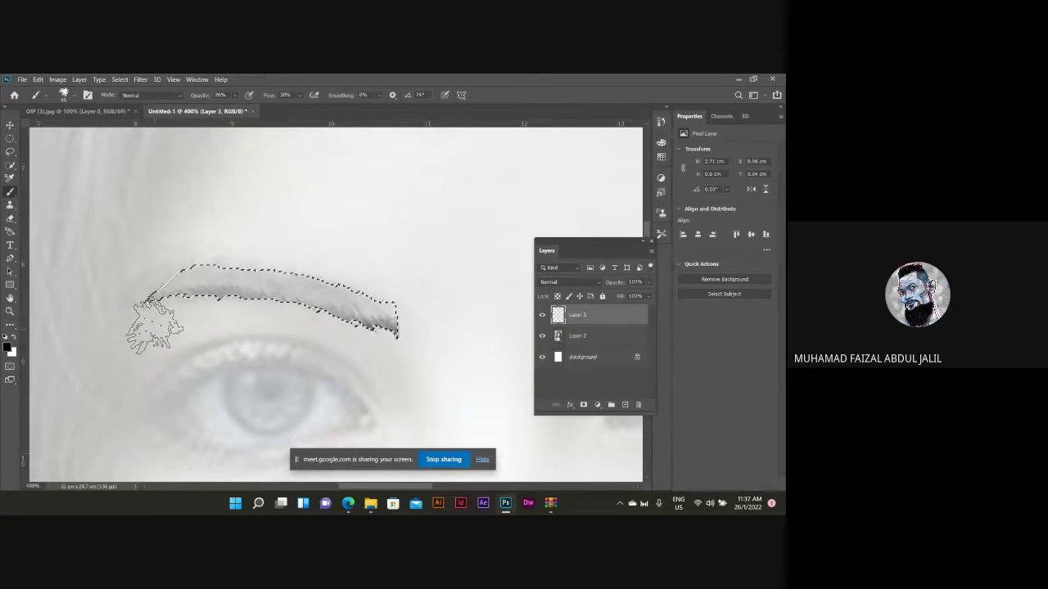
{"action": "mouse_move", "coordinate": [187, 295]}
{"action": "left_mouse_down"}
{"action": "mouse_move", "coordinate": [237, 286]}
{"action": "mouse_move", "coordinate": [394, 308]}
{"action": "mouse_move", "coordinate": [407, 337]}
{"action": "mouse_move", "coordinate": [360, 344]}
{"action": "mouse_move", "coordinate": [377, 342]}
{"action": "mouse_move", "coordinate": [253, 323]}
{"action": "mouse_move", "coordinate": [271, 314]}
{"action": "mouse_move", "coordinate": [230, 317]}
{"action": "mouse_move", "coordinate": [342, 347]}
{"action": "mouse_move", "coordinate": [405, 347]}
{"action": "left_mouse_up"}
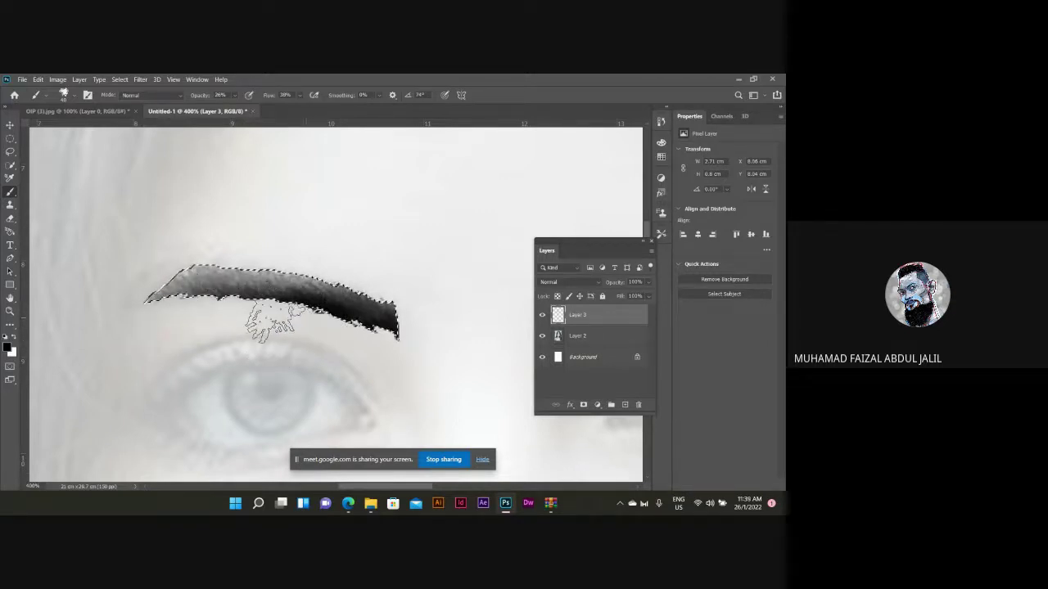
{"action": "key", "text": "ctrl+minus"}
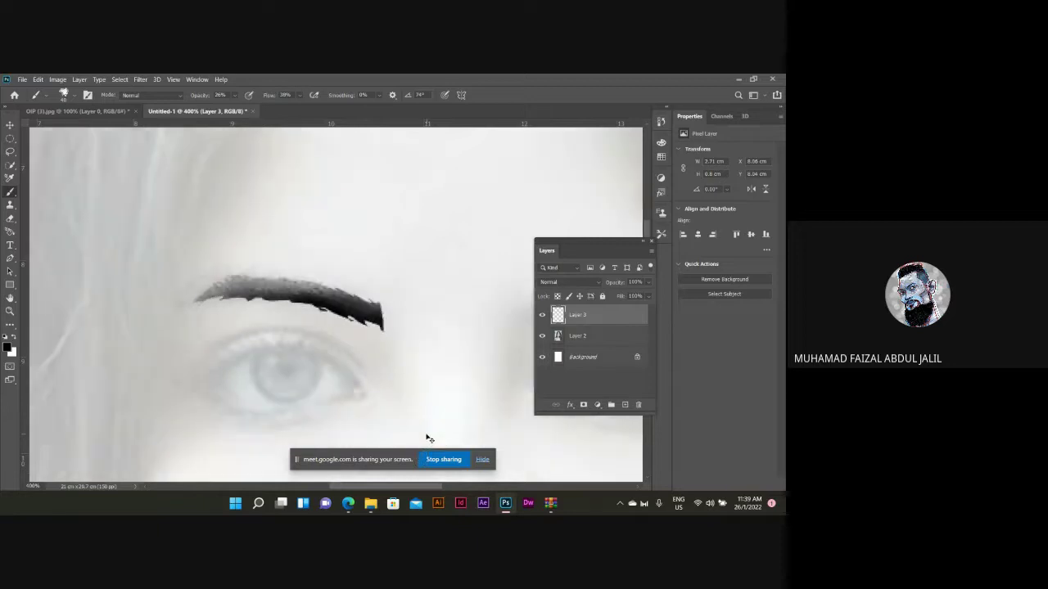
{"action": "key", "text": "ctrl+minus"}
{"action": "key", "text": "ctrl+plus"}
{"action": "key", "text": "ctrl+plus"}
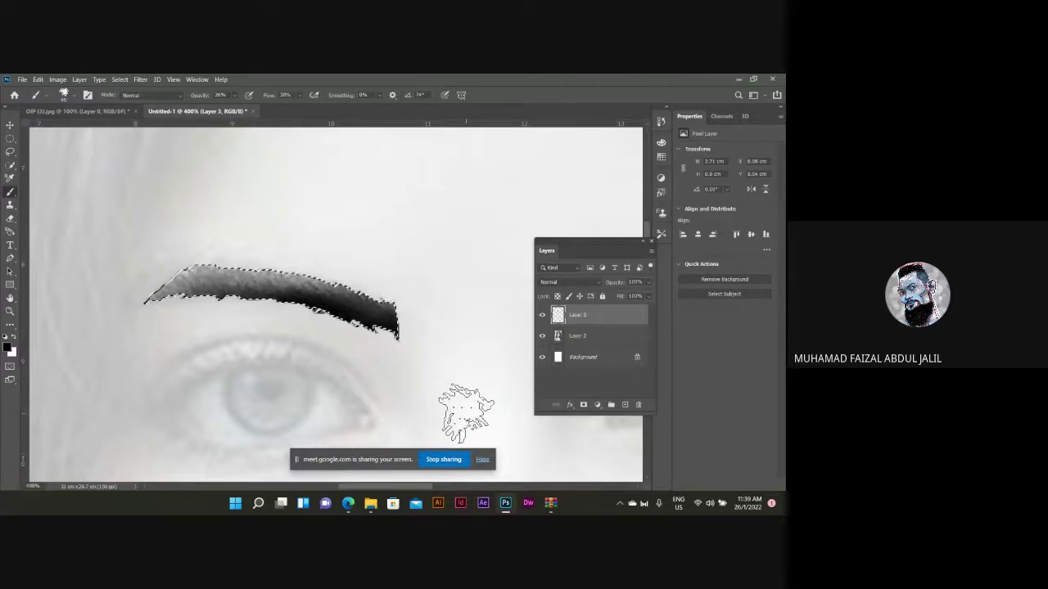
{"action": "scroll", "coordinate": [464, 409], "scroll_direction": "down", "scroll_amount": 1}
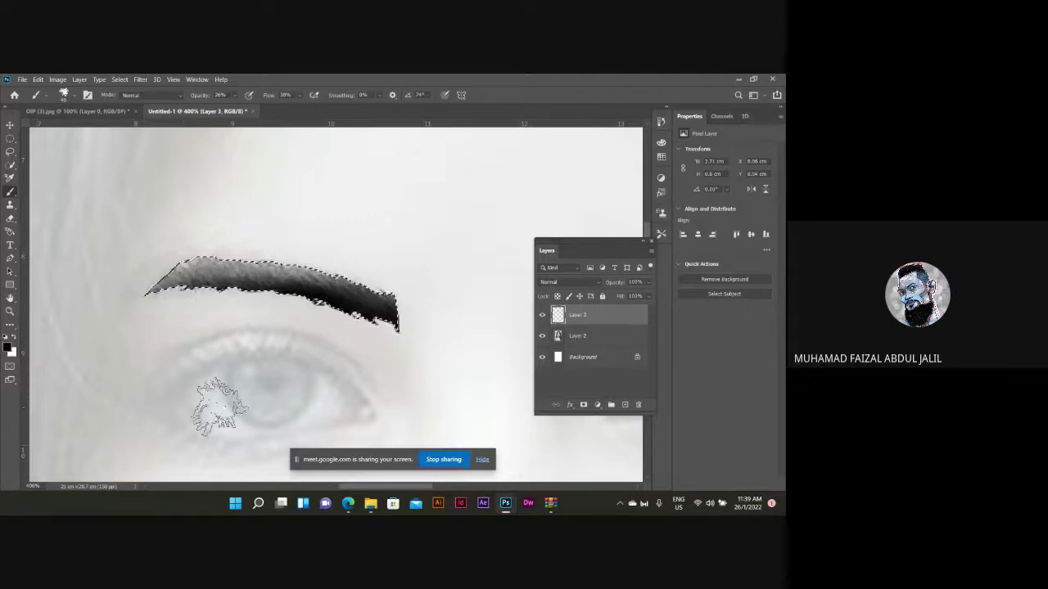
Stop the current screen share and switch from the meeting to the W2LD2.psd portrait in Photoshop.
{"action": "left_click", "coordinate": [444, 463]}
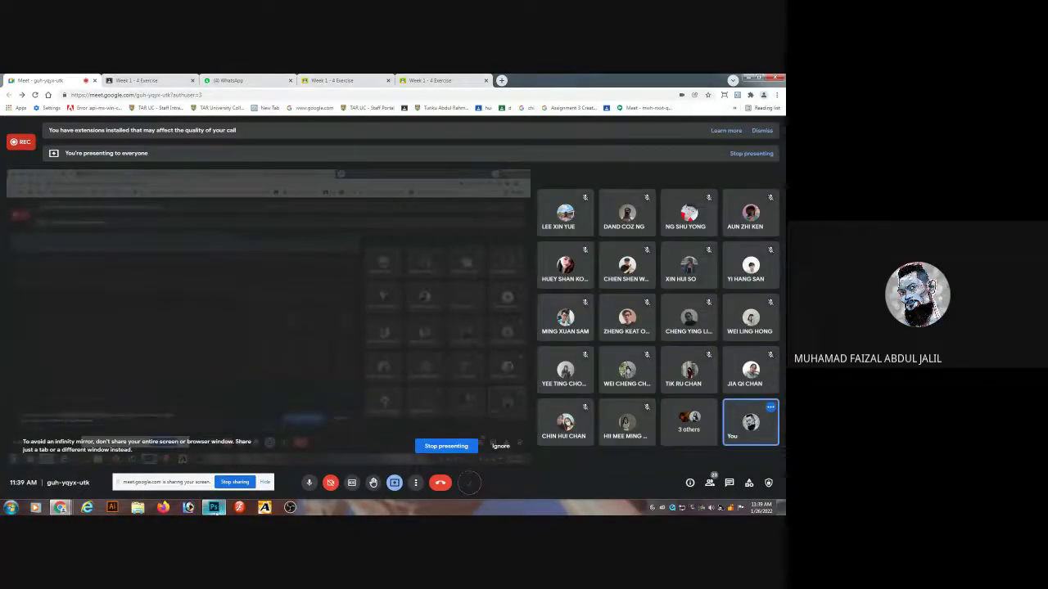
{"action": "left_click", "coordinate": [215, 510]}
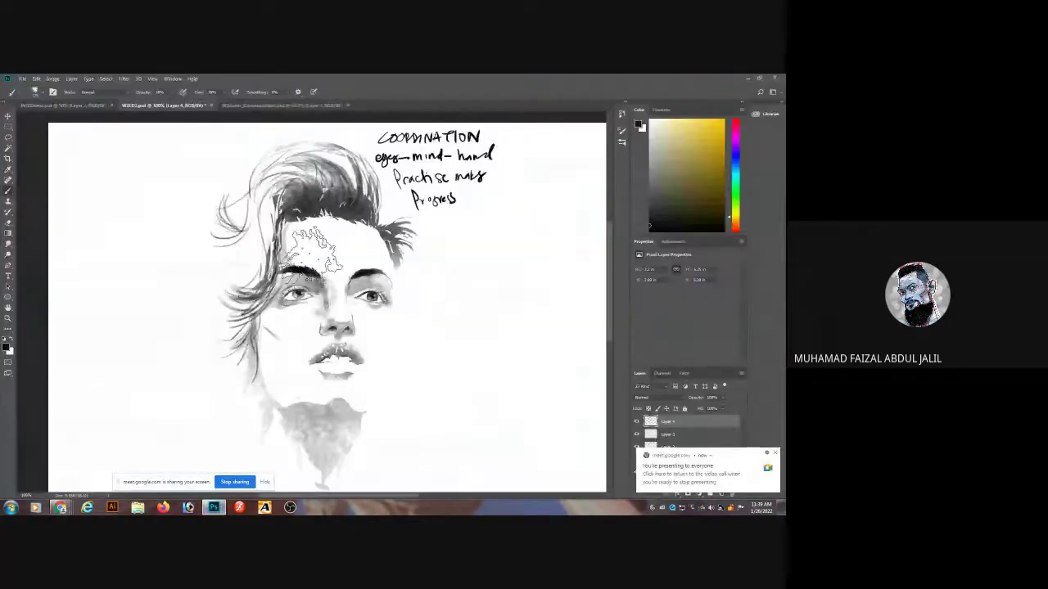
Compare the portrait's shading and line work by toggling the visibility of Layer 4 and Layer 2.
{"action": "left_click", "coordinate": [636, 422]}
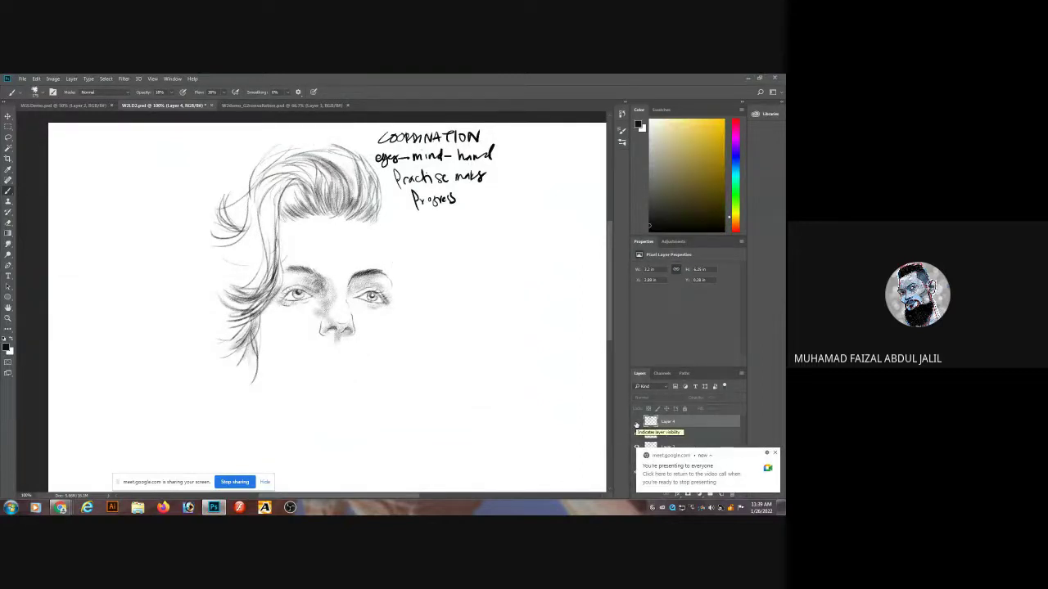
{"action": "left_click", "coordinate": [776, 453]}
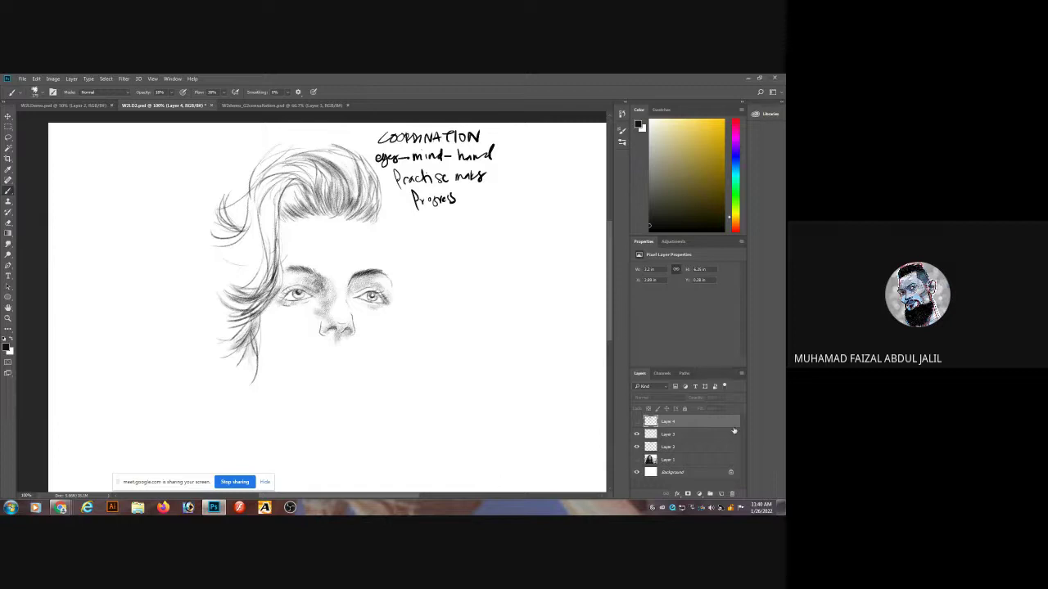
{"action": "left_click", "coordinate": [636, 421]}
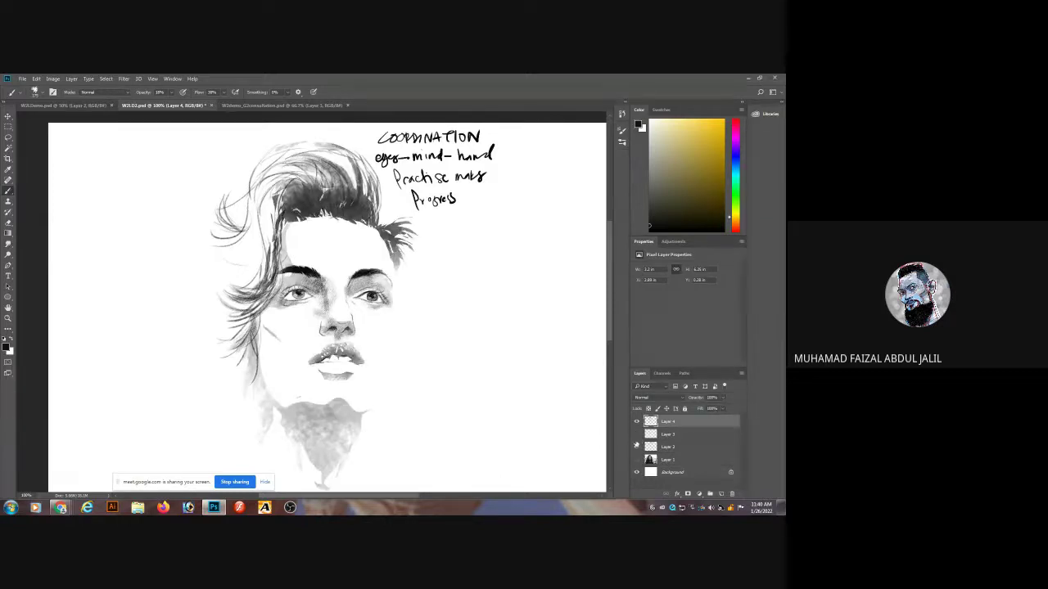
{"action": "left_click", "coordinate": [637, 446]}
{"action": "left_click", "coordinate": [637, 448]}
{"action": "left_click", "coordinate": [637, 448]}
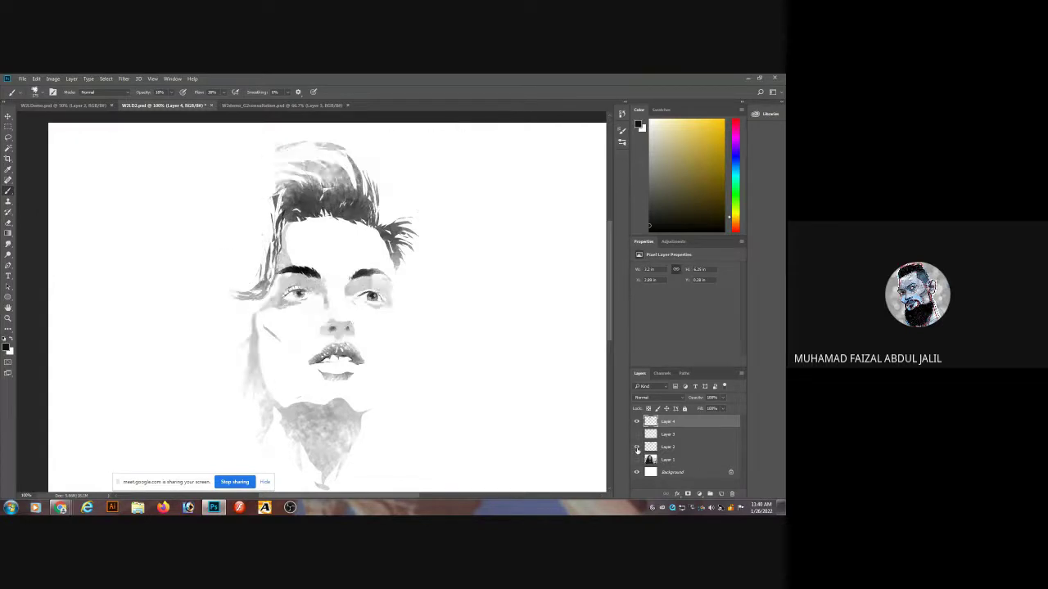
{"action": "left_click", "coordinate": [637, 447]}
{"action": "left_click", "coordinate": [637, 447]}
{"action": "left_click", "coordinate": [637, 448]}
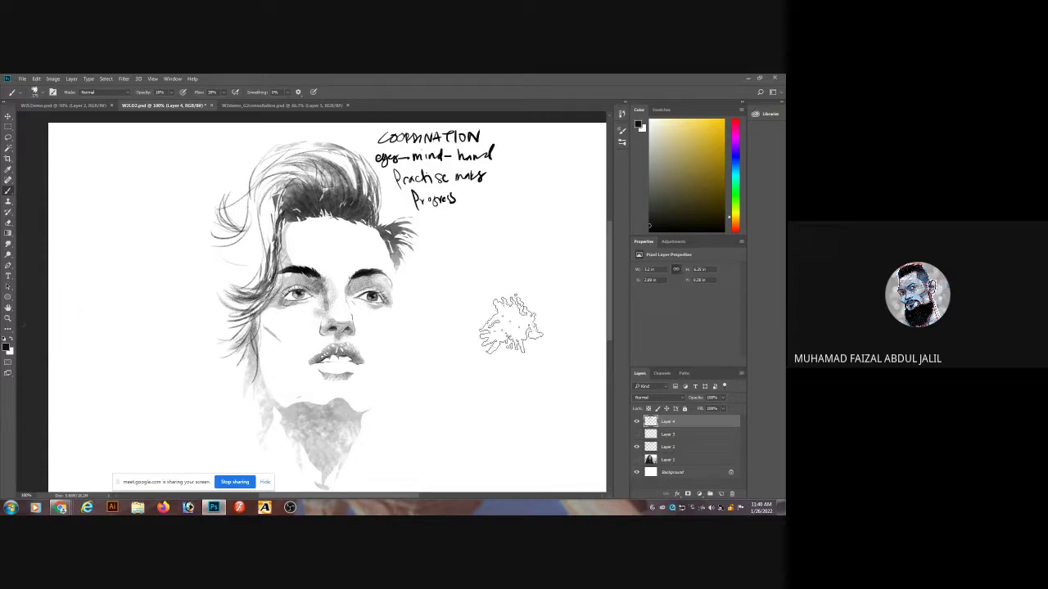
Raise the brush opacity to 100%, make Layer 2 active, and show the reference photo on Layer 1.
{"action": "left_click", "coordinate": [172, 93]}
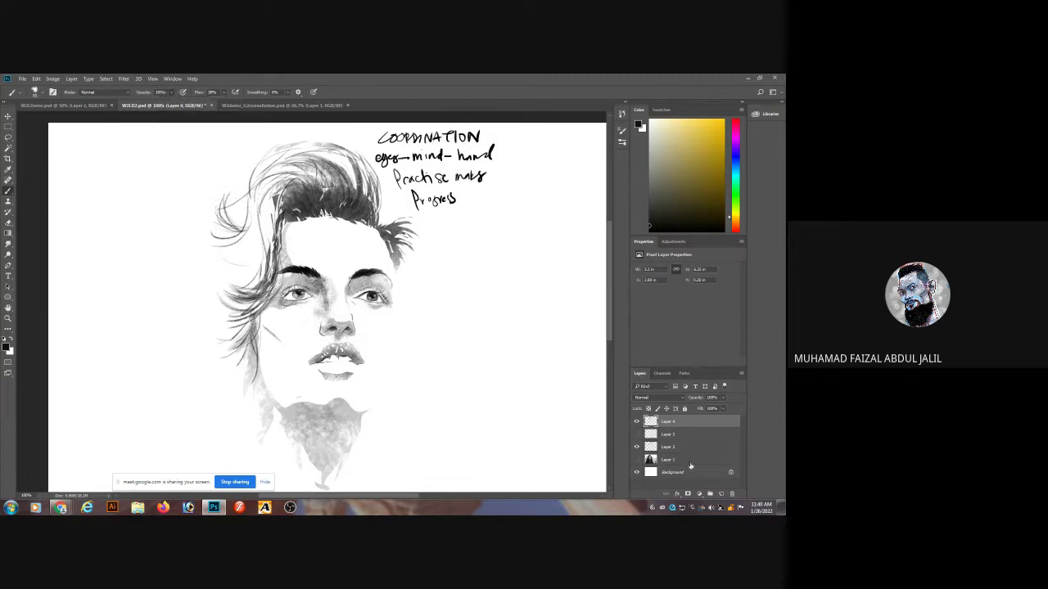
{"action": "left_click", "coordinate": [675, 447]}
{"action": "left_click", "coordinate": [636, 460]}
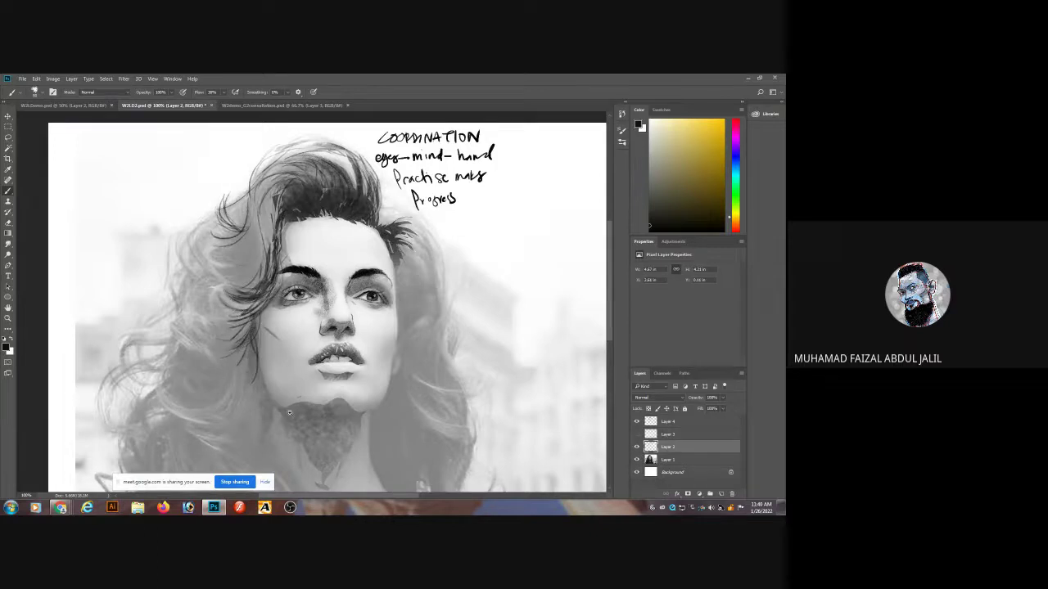
Reduce the brush to a fine size and trace the jawline from the hair beside the cheek to the chin on Layer 2.
{"action": "scroll", "coordinate": [283, 401], "scroll_direction": "up", "scroll_amount": 4}
{"action": "key", "text": "bracketleft"}
{"action": "key", "text": "bracketleft"}
{"action": "key", "text": "bracketleft"}
{"action": "key", "text": "bracketleft"}
{"action": "key", "text": "bracketleft"}
{"action": "key", "text": "bracketleft"}
{"action": "key", "text": "bracketleft"}
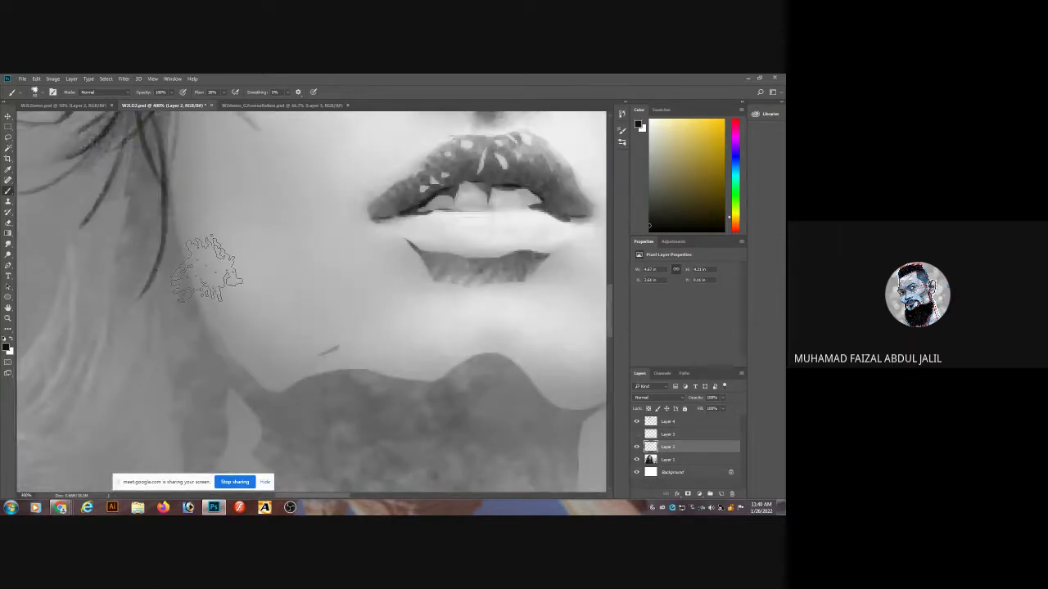
{"action": "key", "text": "bracketleft"}
{"action": "key", "text": "bracketleft"}
{"action": "key", "text": "bracketleft"}
{"action": "left_click_drag", "start_coordinate": [166, 184], "coordinate": [190, 252]}
{"action": "key", "text": "ctrl+z"}
{"action": "mouse_move", "coordinate": [168, 176]}
{"action": "left_mouse_down"}
{"action": "mouse_move", "coordinate": [187, 273]}
{"action": "mouse_move", "coordinate": [242, 373]}
{"action": "mouse_move", "coordinate": [361, 419]}
{"action": "mouse_move", "coordinate": [532, 422]}
{"action": "left_mouse_up"}
Hide Layer 4 and trace the lower edge of the bottom lip on Layer 2.
{"action": "left_click", "coordinate": [636, 420]}
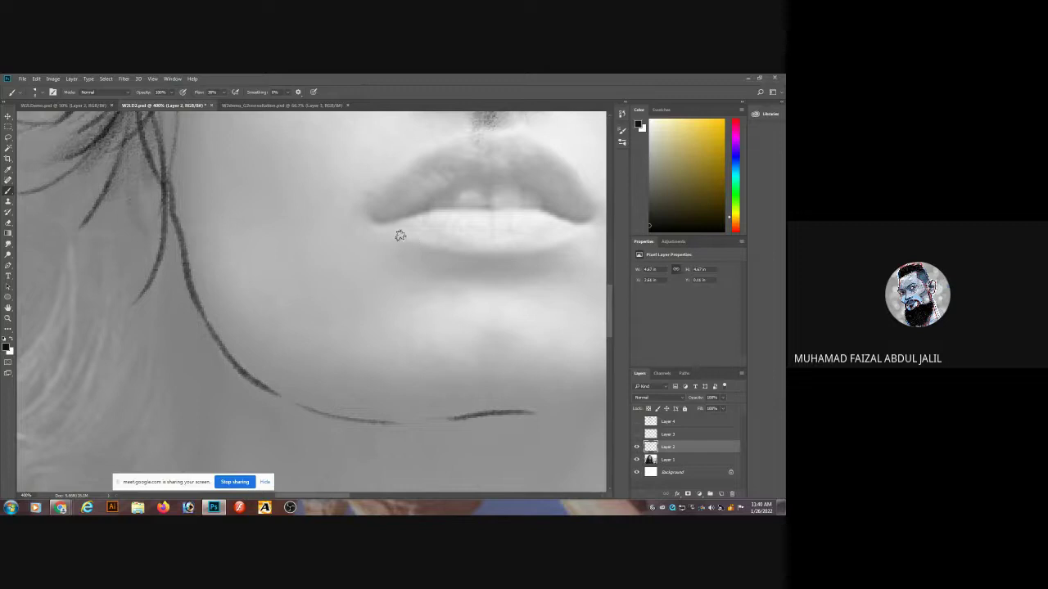
{"action": "mouse_move", "coordinate": [399, 236]}
{"action": "left_mouse_down"}
{"action": "mouse_move", "coordinate": [464, 256]}
{"action": "mouse_move", "coordinate": [523, 255]}
{"action": "mouse_move", "coordinate": [571, 237]}
{"action": "left_mouse_up"}
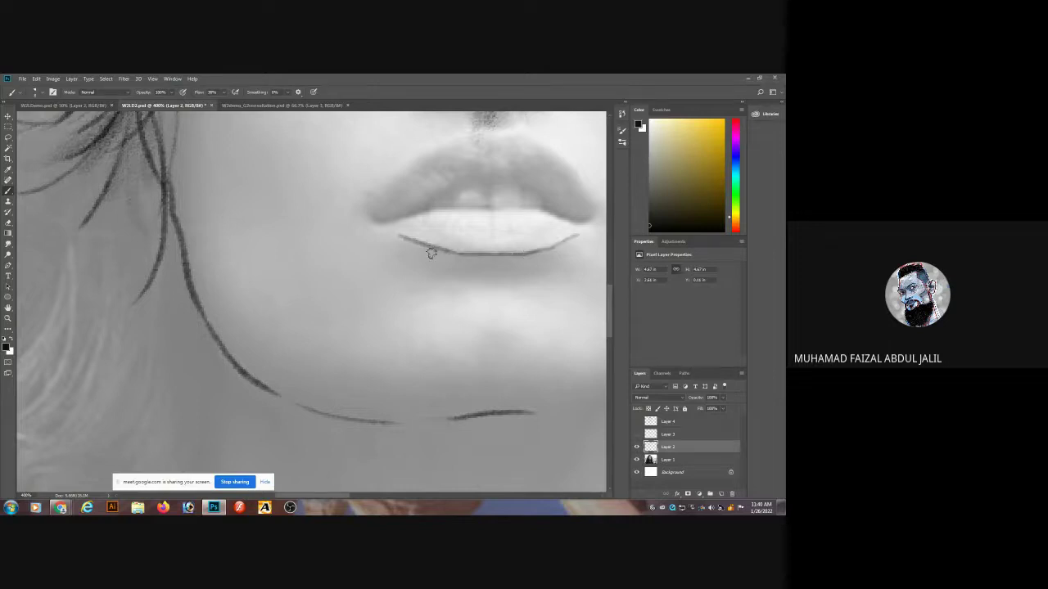
Trace the lower edge of the upper lip and outline the teeth in the mouth opening on Layer 2.
{"action": "left_click_drag", "start_coordinate": [377, 220], "coordinate": [435, 205]}
{"action": "left_click_drag", "start_coordinate": [489, 181], "coordinate": [523, 181]}
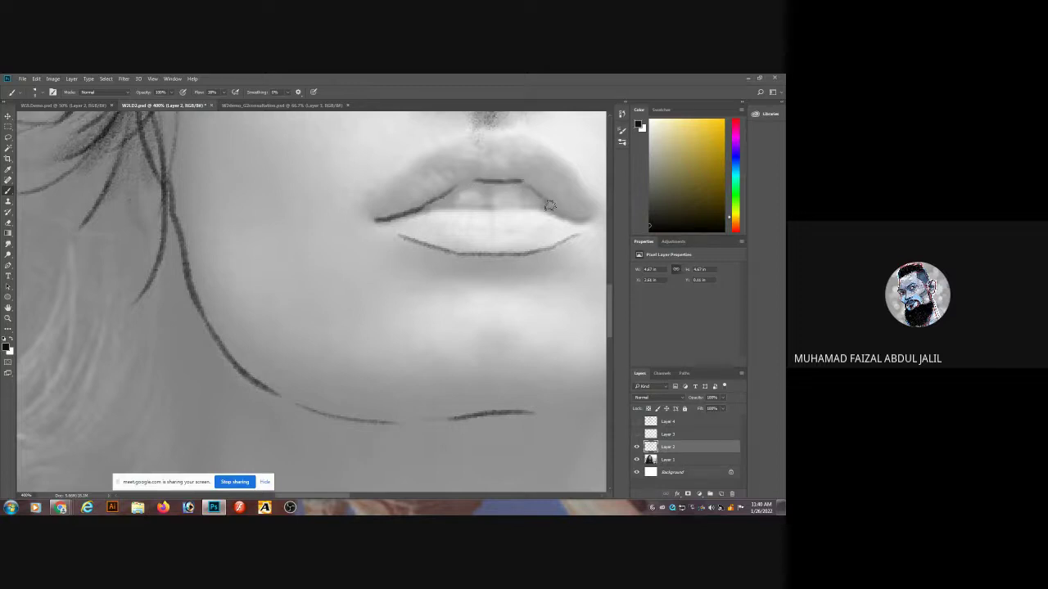
{"action": "left_click_drag", "start_coordinate": [556, 214], "coordinate": [445, 208]}
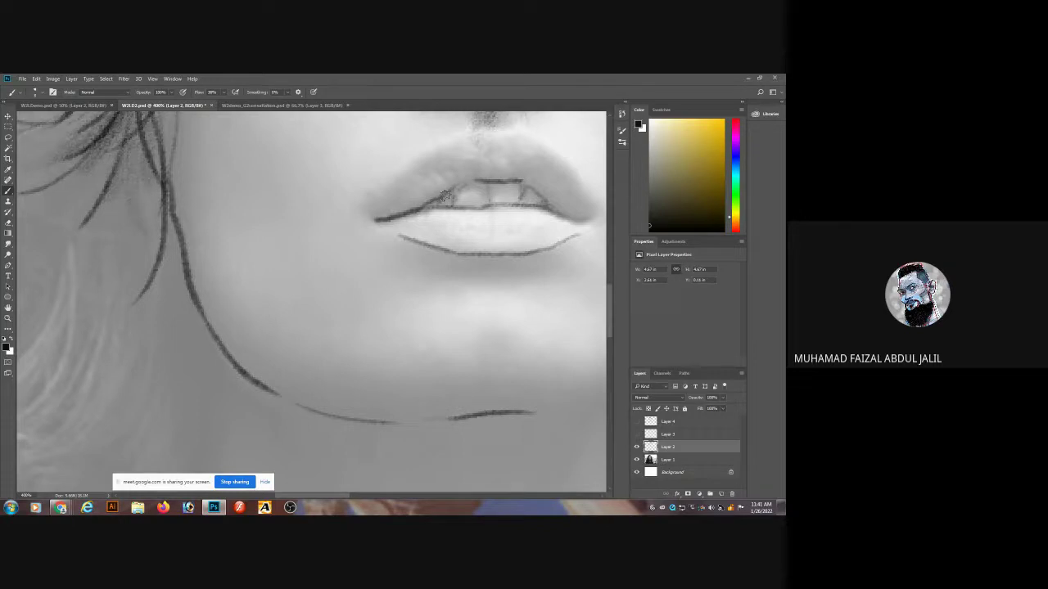
Outline the top of the upper lip, add fine crease strokes to both lips, and mark a short line beneath the lower lip.
{"action": "left_click_drag", "start_coordinate": [562, 211], "coordinate": [540, 197]}
{"action": "left_click_drag", "start_coordinate": [438, 199], "coordinate": [416, 190]}
{"action": "mouse_move", "coordinate": [541, 198]}
{"action": "left_mouse_down"}
{"action": "mouse_move", "coordinate": [584, 219]}
{"action": "mouse_move", "coordinate": [506, 279]}
{"action": "mouse_move", "coordinate": [460, 267]}
{"action": "left_mouse_up"}
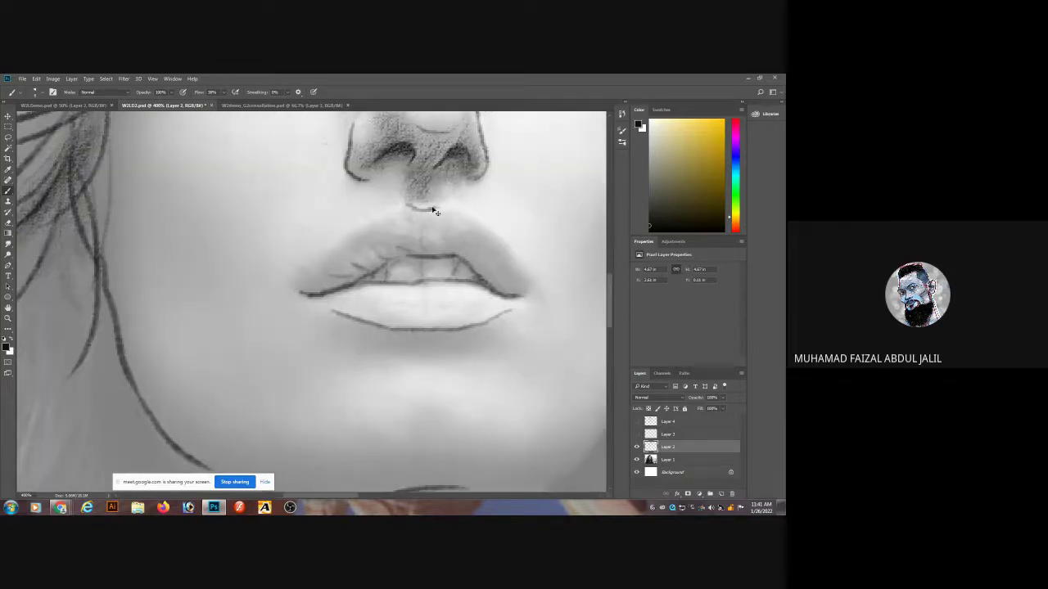
{"action": "mouse_move", "coordinate": [429, 208]}
{"action": "left_mouse_down"}
{"action": "mouse_move", "coordinate": [493, 233]}
{"action": "mouse_move", "coordinate": [527, 282]}
{"action": "mouse_move", "coordinate": [416, 206]}
{"action": "mouse_move", "coordinate": [378, 218]}
{"action": "mouse_move", "coordinate": [305, 282]}
{"action": "left_mouse_up"}
{"action": "left_click_drag", "start_coordinate": [422, 293], "coordinate": [423, 310]}
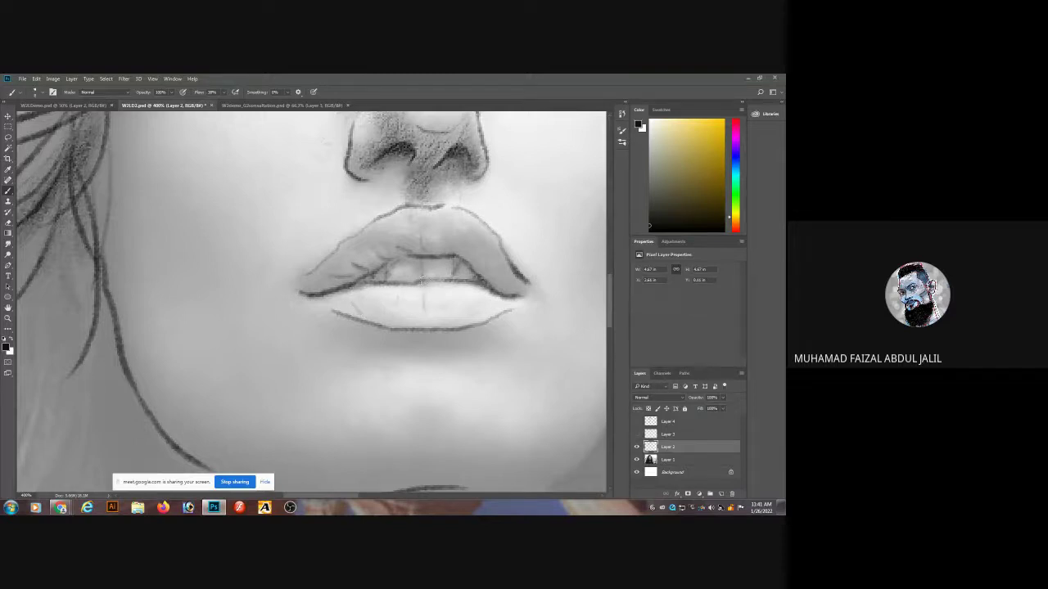
{"action": "left_click_drag", "start_coordinate": [457, 302], "coordinate": [456, 314]}
{"action": "left_click_drag", "start_coordinate": [403, 364], "coordinate": [450, 365]}
Enlarge the brush and shade the chin along the jawline and the shadow under the lower lip.
{"action": "left_click_drag", "start_coordinate": [173, 255], "coordinate": [204, 156]}
{"action": "key", "text": "bracketright"}
{"action": "key", "text": "bracketright"}
{"action": "key", "text": "bracketright"}
{"action": "key", "text": "bracketright"}
{"action": "key", "text": "bracketright"}
{"action": "key", "text": "bracketright"}
{"action": "key", "text": "bracketright"}
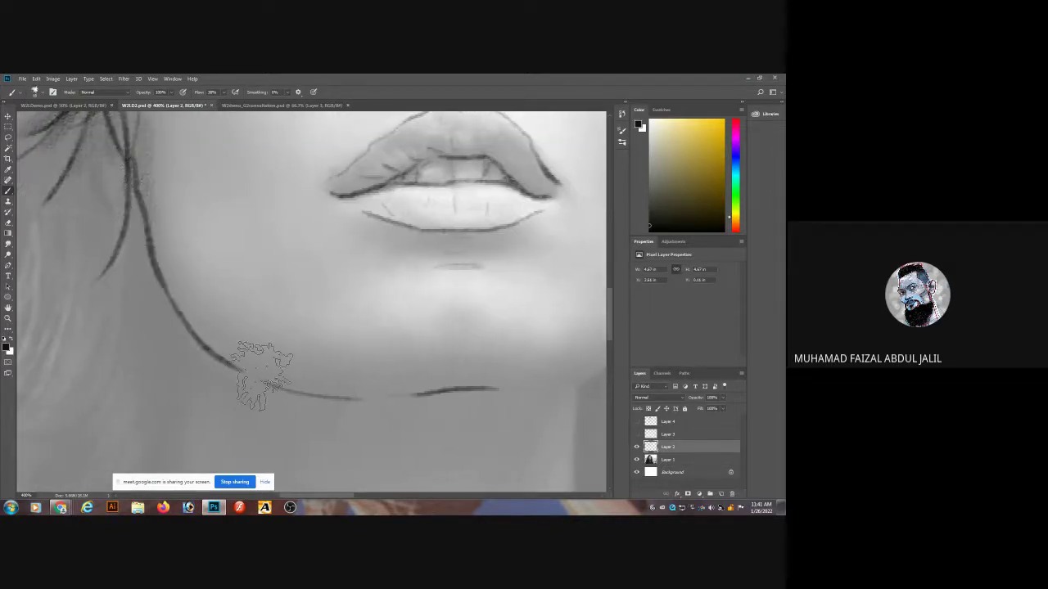
{"action": "mouse_move", "coordinate": [254, 348]}
{"action": "left_mouse_down"}
{"action": "mouse_move", "coordinate": [339, 387]}
{"action": "mouse_move", "coordinate": [411, 387]}
{"action": "mouse_move", "coordinate": [350, 379]}
{"action": "mouse_move", "coordinate": [395, 380]}
{"action": "mouse_move", "coordinate": [395, 370]}
{"action": "mouse_move", "coordinate": [375, 367]}
{"action": "mouse_move", "coordinate": [384, 365]}
{"action": "mouse_move", "coordinate": [494, 380]}
{"action": "mouse_move", "coordinate": [433, 375]}
{"action": "mouse_move", "coordinate": [483, 315]}
{"action": "left_mouse_up"}
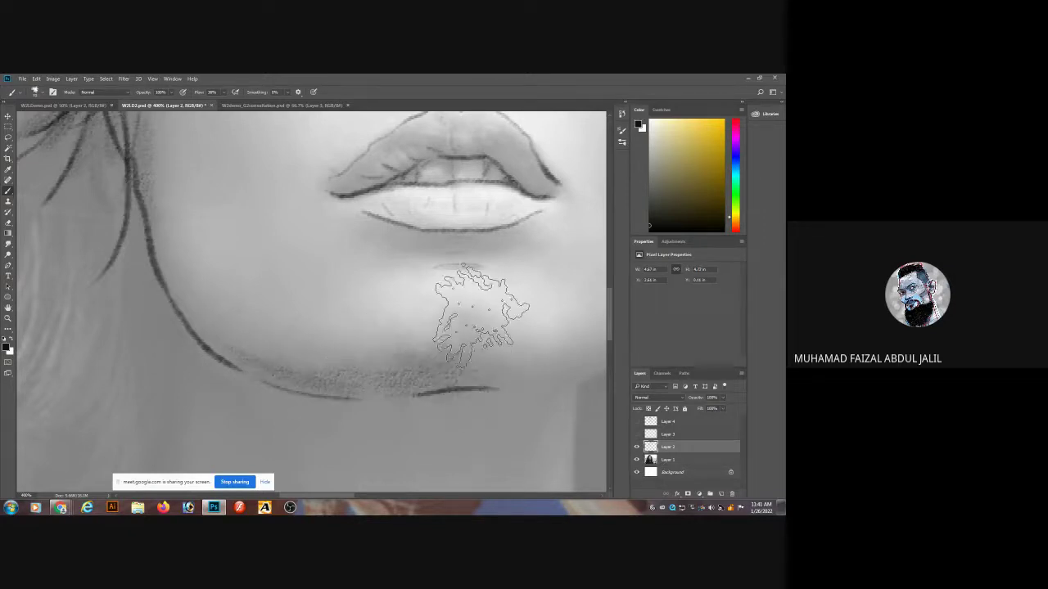
{"action": "mouse_move", "coordinate": [409, 249]}
{"action": "left_mouse_down"}
{"action": "mouse_move", "coordinate": [486, 257]}
{"action": "mouse_move", "coordinate": [439, 260]}
{"action": "mouse_move", "coordinate": [387, 228]}
{"action": "left_mouse_up"}
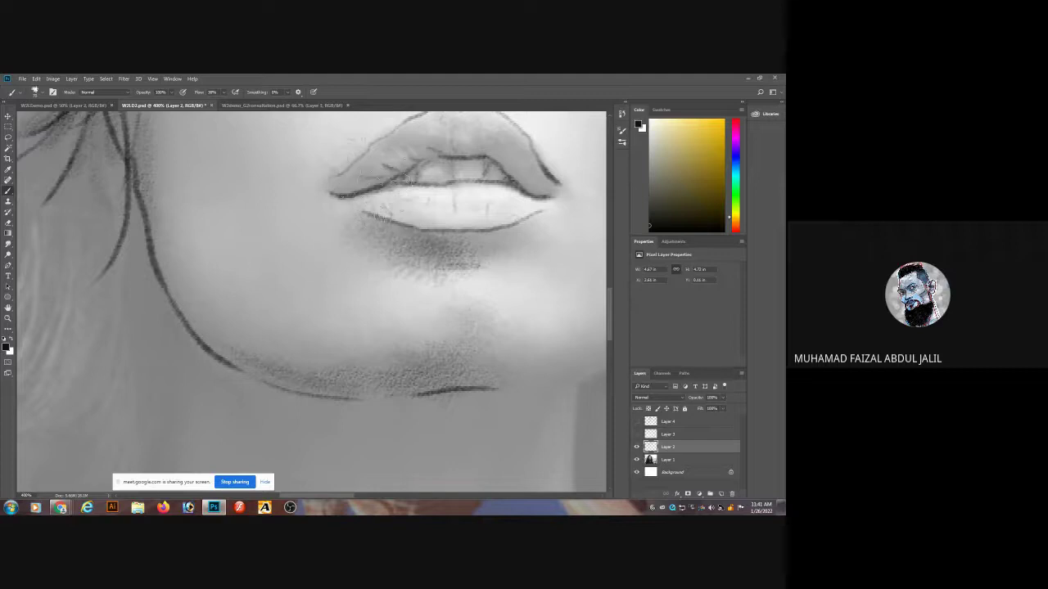
Reduce the brush size and shade the upper lip from corner to corner.
{"action": "key", "text": "bracketleft"}
{"action": "key", "text": "bracketleft"}
{"action": "key", "text": "bracketleft"}
{"action": "mouse_move", "coordinate": [348, 173]}
{"action": "left_mouse_down"}
{"action": "mouse_move", "coordinate": [387, 174]}
{"action": "mouse_move", "coordinate": [405, 147]}
{"action": "mouse_move", "coordinate": [447, 136]}
{"action": "mouse_move", "coordinate": [547, 184]}
{"action": "left_mouse_up"}
Shade the cheek hollow beside the hair with broad textured strokes running down from the temple.
{"action": "scroll", "coordinate": [491, 212], "scroll_direction": "up", "scroll_amount": 5}
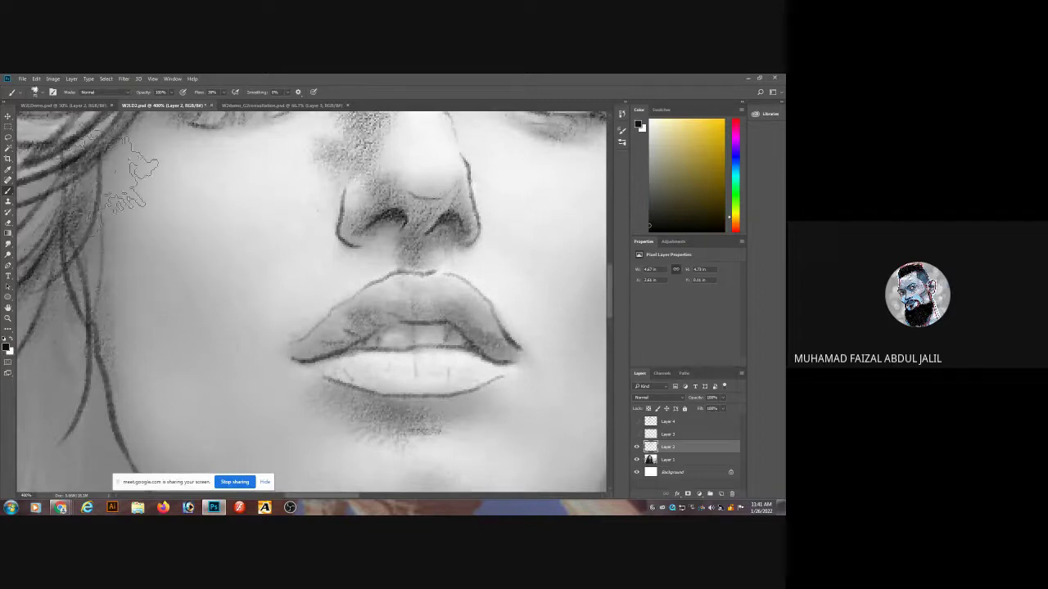
{"action": "mouse_move", "coordinate": [119, 183]}
{"action": "left_mouse_down"}
{"action": "mouse_move", "coordinate": [145, 295]}
{"action": "mouse_move", "coordinate": [143, 215]}
{"action": "mouse_move", "coordinate": [234, 368]}
{"action": "mouse_move", "coordinate": [193, 295]}
{"action": "mouse_move", "coordinate": [144, 242]}
{"action": "mouse_move", "coordinate": [223, 454]}
{"action": "mouse_move", "coordinate": [183, 306]}
{"action": "left_mouse_up"}
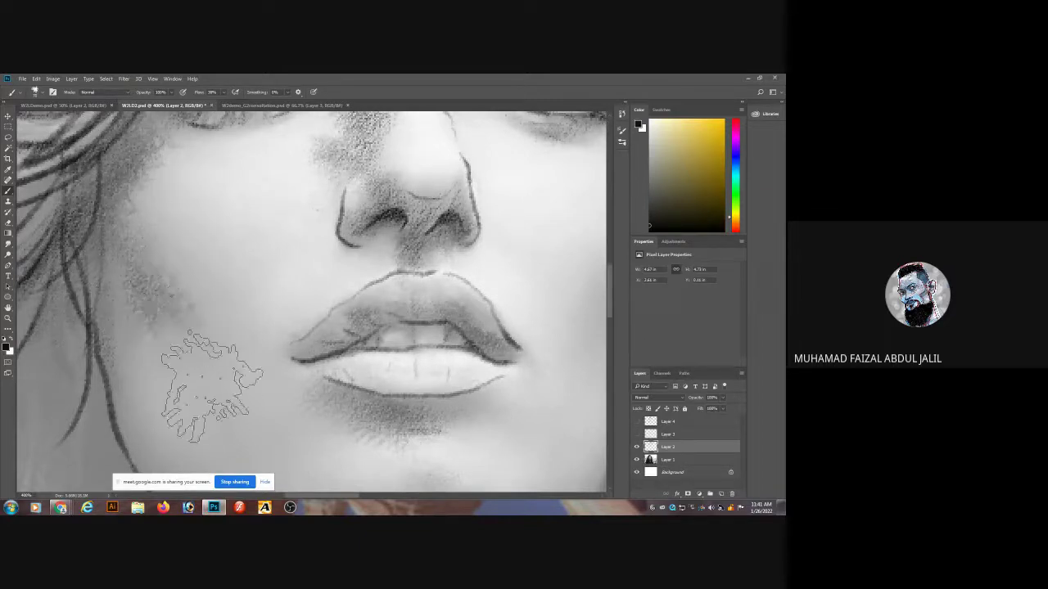
{"action": "left_click_drag", "start_coordinate": [168, 266], "coordinate": [159, 241]}
{"action": "left_click_drag", "start_coordinate": [210, 319], "coordinate": [174, 191]}
Shade the neck beneath the chin and jaw with broad textured strokes, following the shadows in the reference photo.
{"action": "scroll", "coordinate": [175, 190], "scroll_direction": "down", "scroll_amount": 1}
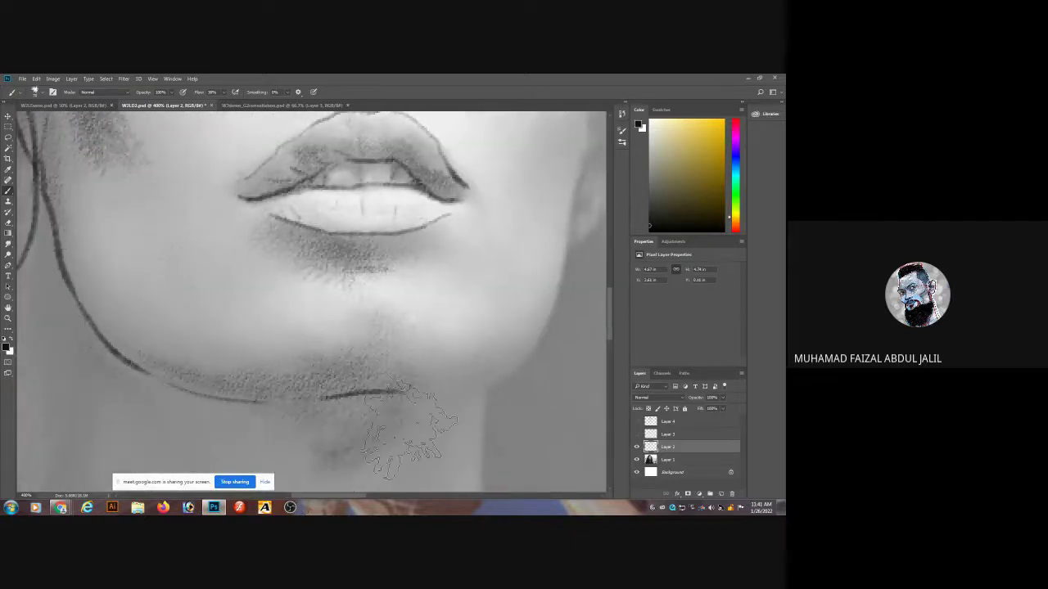
{"action": "scroll", "coordinate": [344, 413], "scroll_direction": "down", "scroll_amount": 3}
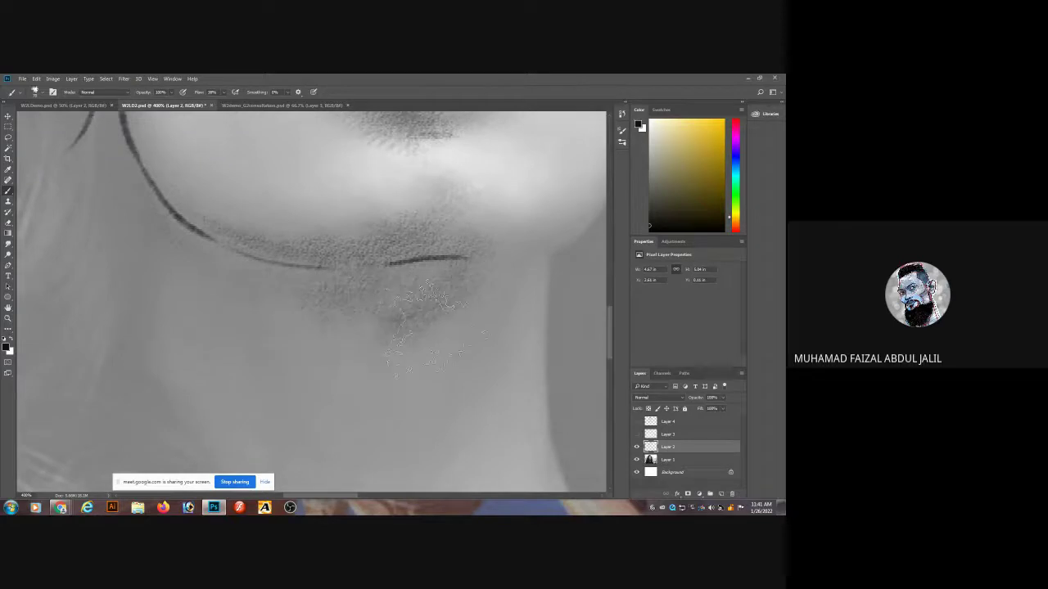
{"action": "mouse_move", "coordinate": [307, 364]}
{"action": "left_mouse_down"}
{"action": "mouse_move", "coordinate": [446, 315]}
{"action": "mouse_move", "coordinate": [460, 282]}
{"action": "mouse_move", "coordinate": [505, 269]}
{"action": "mouse_move", "coordinate": [243, 311]}
{"action": "left_mouse_up"}
{"action": "scroll", "coordinate": [428, 352], "scroll_direction": "down", "scroll_amount": 4}
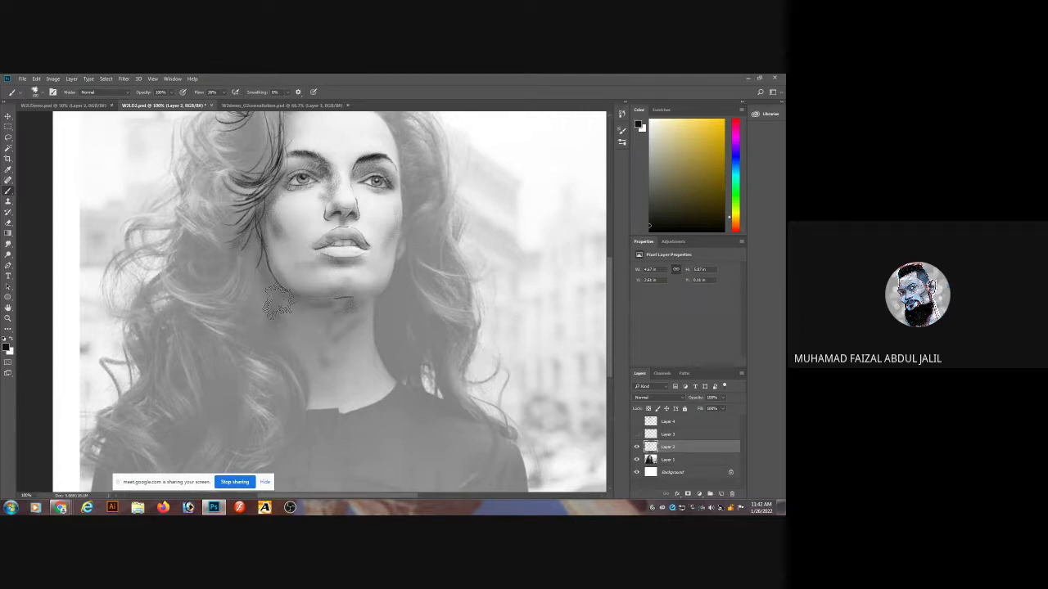
{"action": "left_click_drag", "start_coordinate": [295, 321], "coordinate": [311, 361]}
Reduce the brush size and darken the neck's edge where it meets the hair below the jaw.
{"action": "key", "text": "bracketleft"}
{"action": "key", "text": "bracketleft"}
{"action": "key", "text": "bracketleft"}
{"action": "key", "text": "bracketleft"}
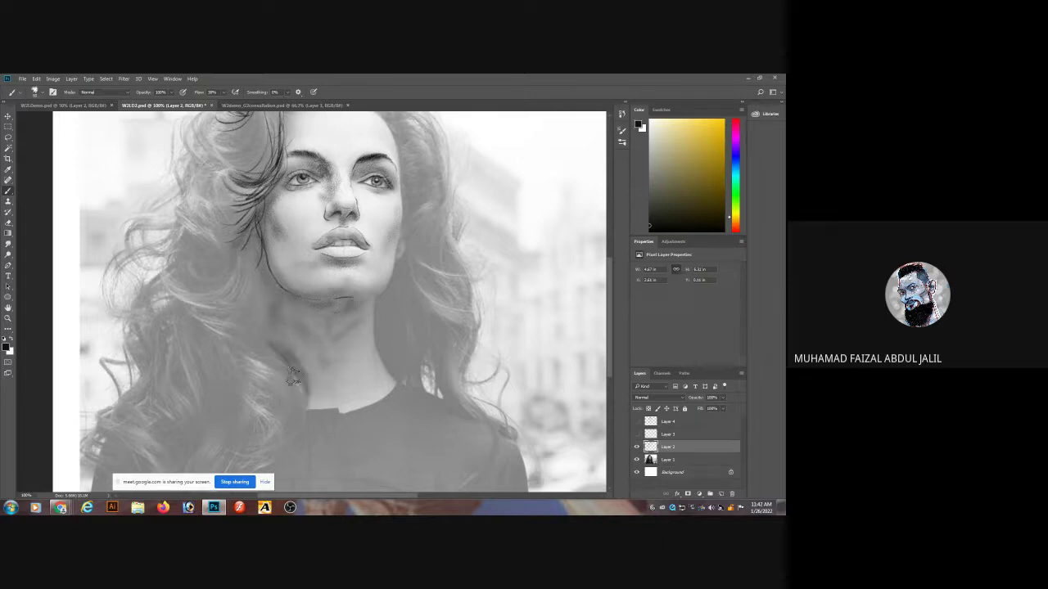
{"action": "left_click_drag", "start_coordinate": [268, 340], "coordinate": [293, 373]}
Shade the hair roots along the hairline at the temple beneath the handwritten note.
{"action": "mouse_move", "coordinate": [223, 255]}
{"action": "left_mouse_down"}
{"action": "mouse_move", "coordinate": [191, 268]}
{"action": "mouse_move", "coordinate": [194, 285]}
{"action": "mouse_move", "coordinate": [238, 263]}
{"action": "mouse_move", "coordinate": [238, 245]}
{"action": "mouse_move", "coordinate": [197, 235]}
{"action": "left_mouse_up"}
{"action": "left_click_drag", "start_coordinate": [422, 180], "coordinate": [402, 251]}
{"action": "left_click", "coordinate": [393, 182], "text": "ctrl"}
{"action": "left_click", "coordinate": [393, 181], "text": "ctrl"}
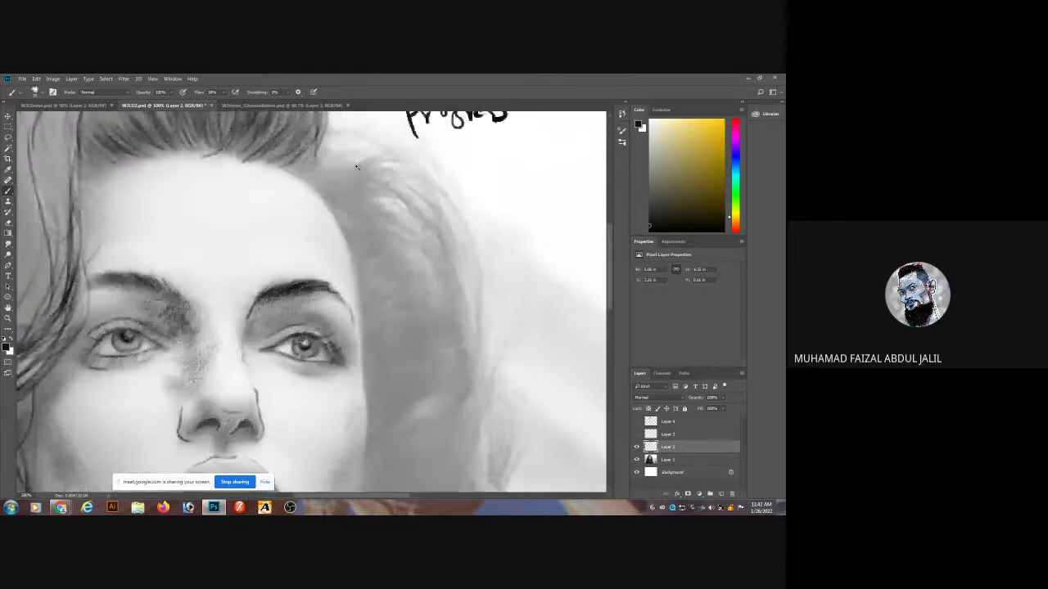
{"action": "left_click_drag", "start_coordinate": [341, 173], "coordinate": [345, 223]}
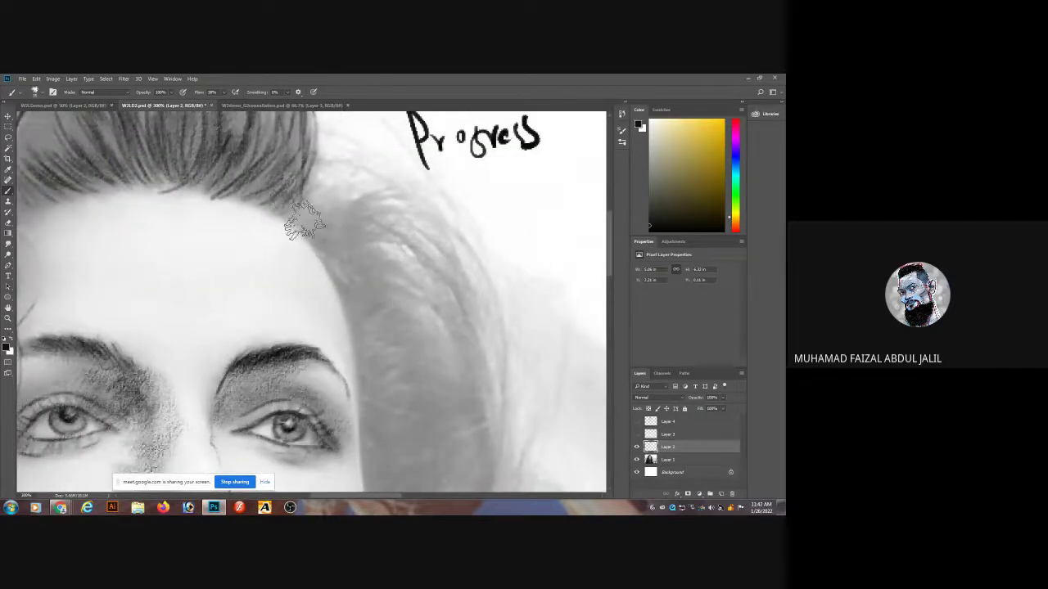
{"action": "left_click_drag", "start_coordinate": [320, 247], "coordinate": [345, 271]}
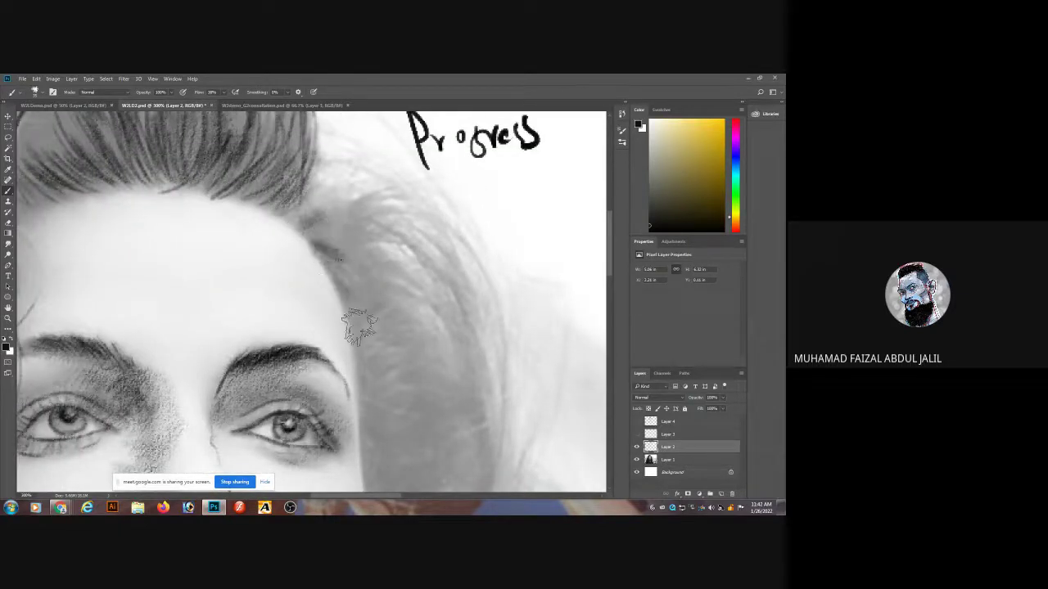
Reduce the brush to a fine size and draw hair strands sweeping outward from the temple and down the face's edge.
{"action": "key", "text": "bracketleft"}
{"action": "key", "text": "bracketleft"}
{"action": "key", "text": "bracketleft"}
{"action": "key", "text": "bracketleft"}
{"action": "key", "text": "bracketleft"}
{"action": "left_click_drag", "start_coordinate": [322, 245], "coordinate": [346, 303]}
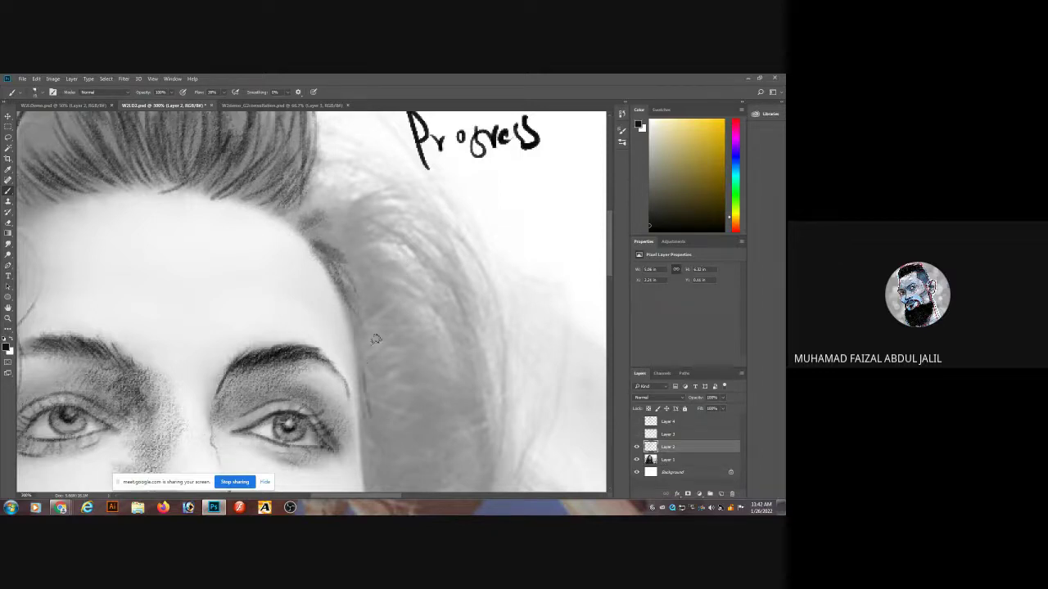
{"action": "mouse_move", "coordinate": [363, 264]}
{"action": "left_mouse_down"}
{"action": "mouse_move", "coordinate": [321, 237]}
{"action": "mouse_move", "coordinate": [356, 219]}
{"action": "mouse_move", "coordinate": [368, 226]}
{"action": "mouse_move", "coordinate": [322, 224]}
{"action": "mouse_move", "coordinate": [390, 242]}
{"action": "mouse_move", "coordinate": [333, 236]}
{"action": "mouse_move", "coordinate": [371, 203]}
{"action": "mouse_move", "coordinate": [337, 211]}
{"action": "mouse_move", "coordinate": [379, 224]}
{"action": "mouse_move", "coordinate": [356, 254]}
{"action": "mouse_move", "coordinate": [381, 288]}
{"action": "mouse_move", "coordinate": [346, 262]}
{"action": "mouse_move", "coordinate": [378, 340]}
{"action": "mouse_move", "coordinate": [361, 301]}
{"action": "mouse_move", "coordinate": [346, 336]}
{"action": "left_mouse_up"}
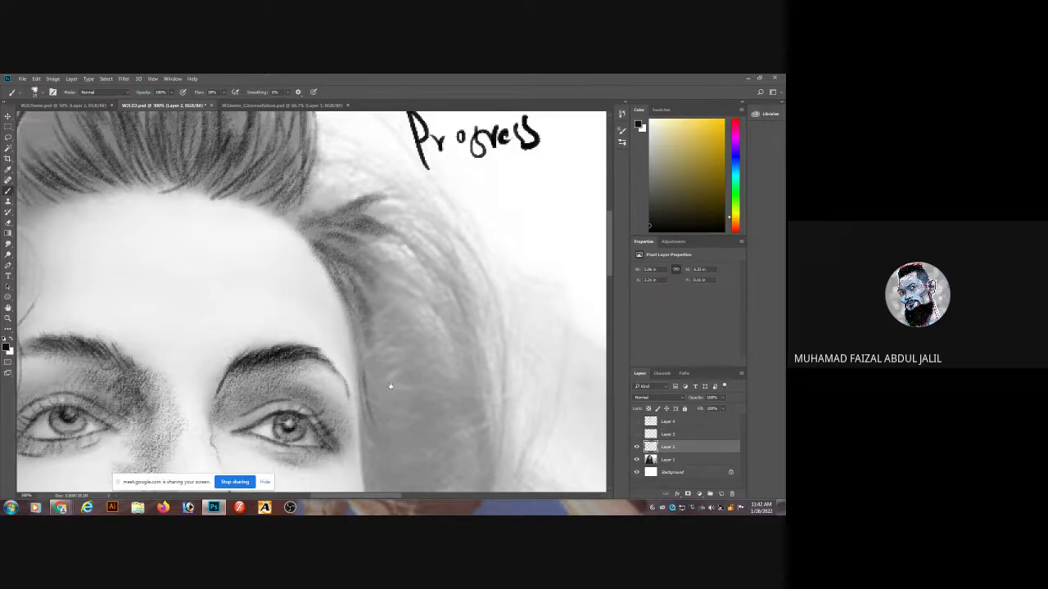
Shade the outer cheek below the finished temple hair, and trace the jaw and neck contour on that side.
{"action": "scroll", "coordinate": [385, 360], "scroll_direction": "down", "scroll_amount": 5}
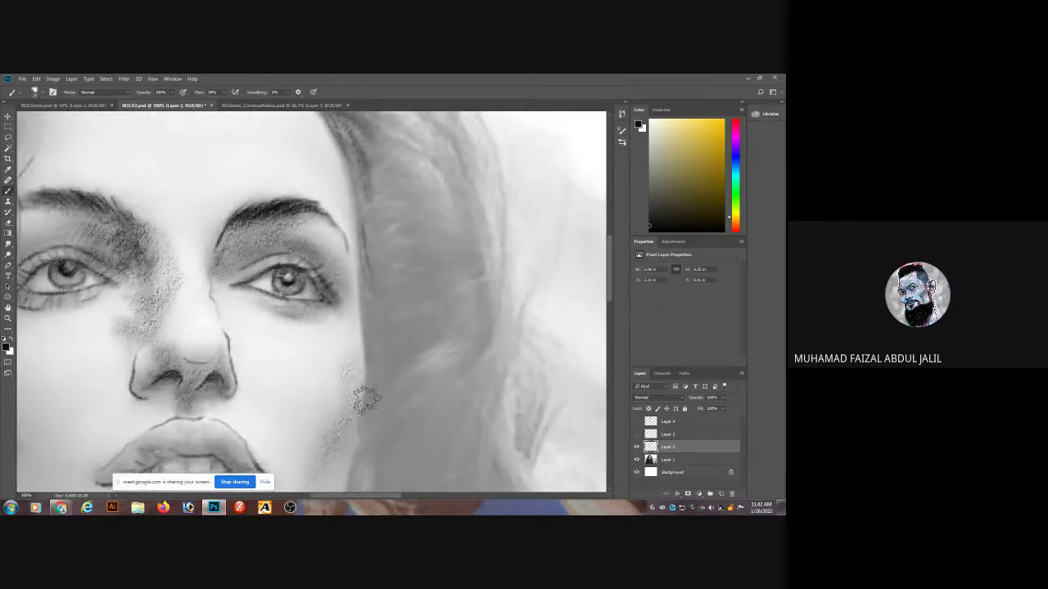
{"action": "scroll", "coordinate": [367, 393], "scroll_direction": "down", "scroll_amount": 6}
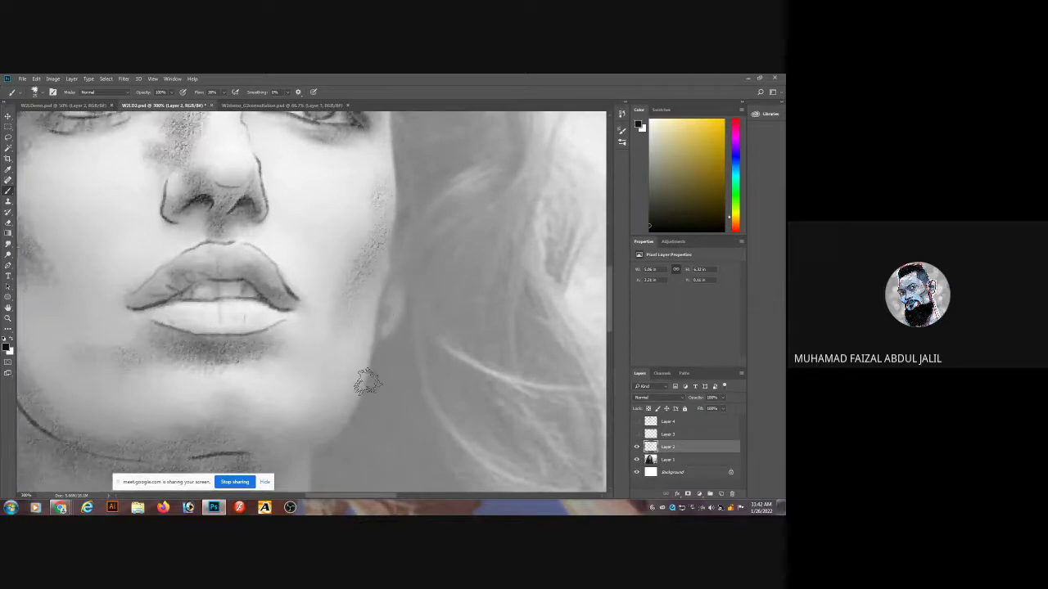
{"action": "scroll", "coordinate": [385, 369], "scroll_direction": "down", "scroll_amount": 3}
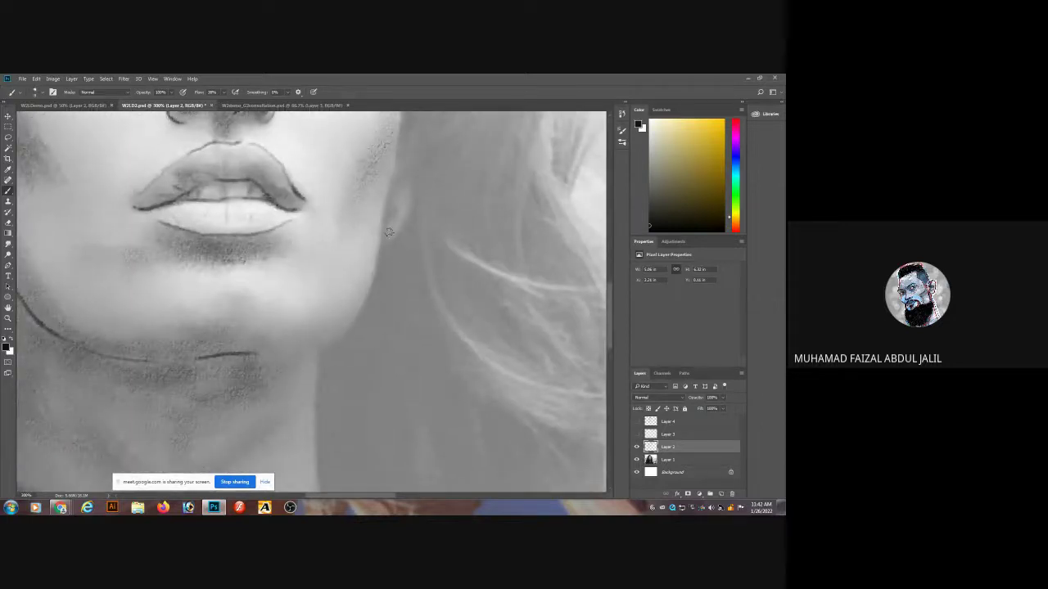
{"action": "mouse_move", "coordinate": [385, 232]}
{"action": "left_mouse_down"}
{"action": "mouse_move", "coordinate": [375, 288]}
{"action": "mouse_move", "coordinate": [332, 344]}
{"action": "left_mouse_up"}
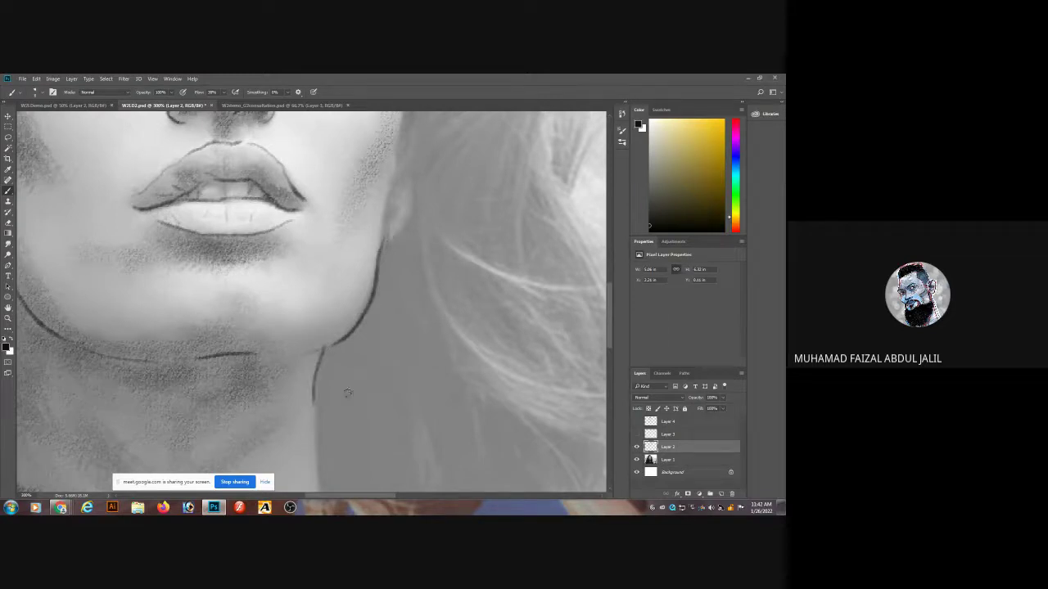
{"action": "scroll", "coordinate": [349, 393], "scroll_direction": "down", "scroll_amount": 3}
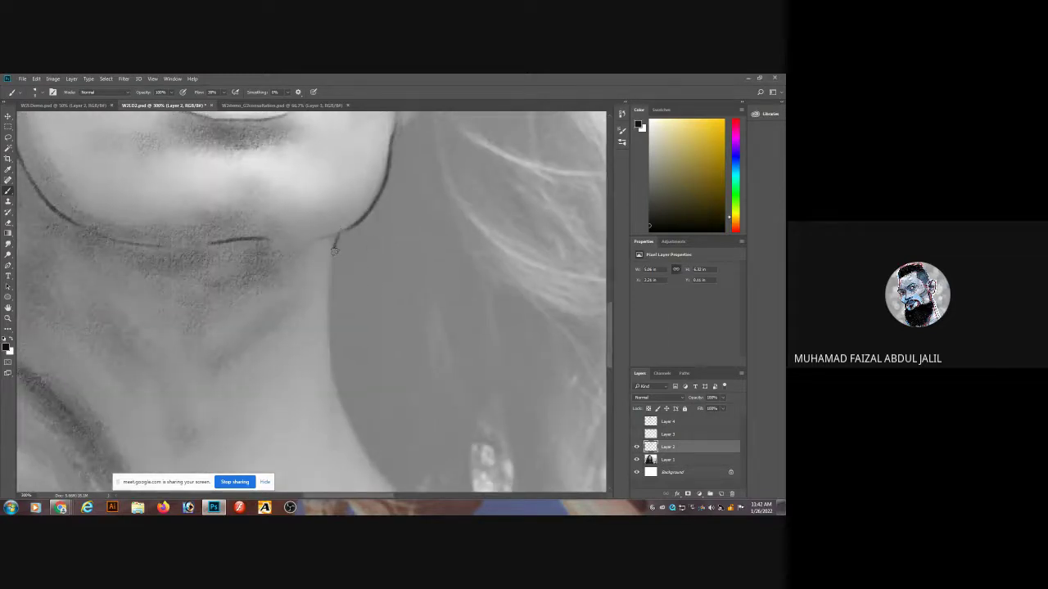
{"action": "mouse_move", "coordinate": [334, 250]}
{"action": "left_mouse_down"}
{"action": "mouse_move", "coordinate": [330, 331]}
{"action": "mouse_move", "coordinate": [363, 434]}
{"action": "mouse_move", "coordinate": [388, 468]}
{"action": "left_mouse_up"}
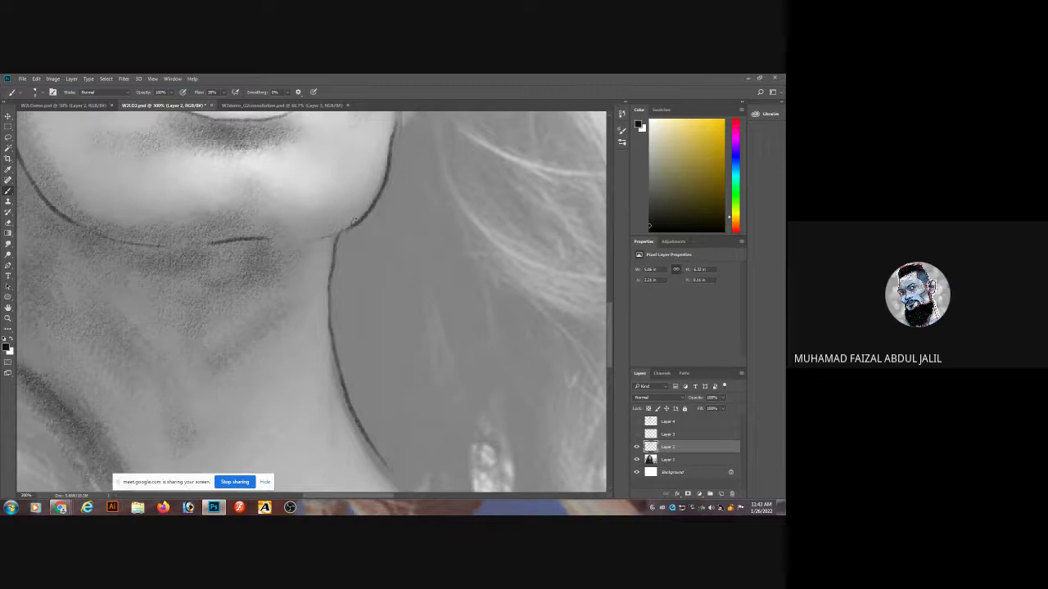
Draw loose hair strands falling beside the jaw and down to the neck on the opposite side.
{"action": "scroll", "coordinate": [353, 219], "scroll_direction": "left", "scroll_amount": 5}
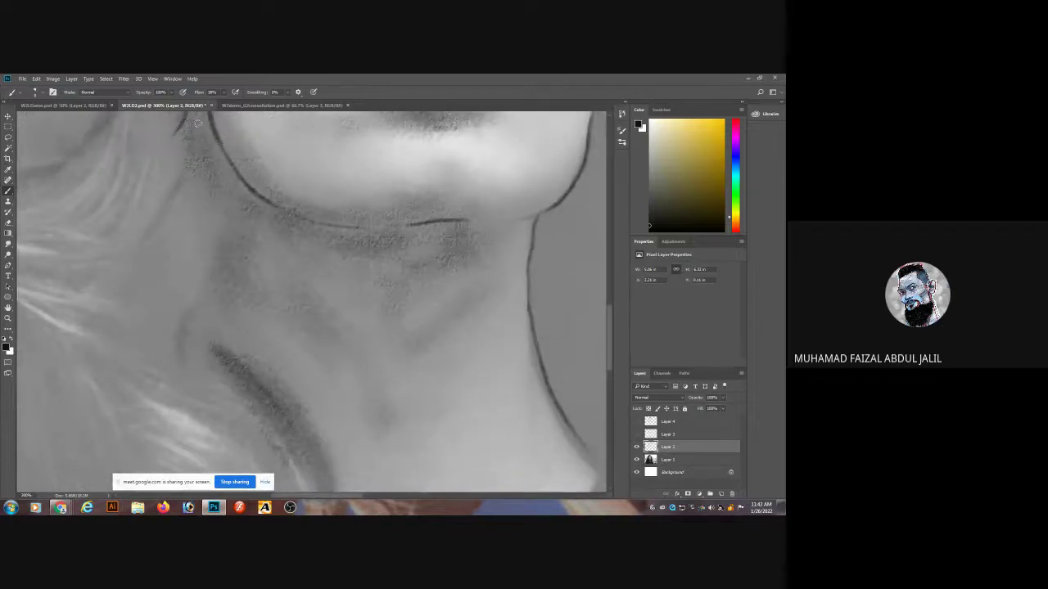
{"action": "left_click_drag", "start_coordinate": [205, 163], "coordinate": [180, 229]}
{"action": "left_click_drag", "start_coordinate": [210, 162], "coordinate": [192, 232]}
{"action": "left_click_drag", "start_coordinate": [192, 131], "coordinate": [184, 223]}
{"action": "left_click_drag", "start_coordinate": [203, 159], "coordinate": [160, 292]}
{"action": "mouse_move", "coordinate": [214, 182]}
{"action": "left_mouse_down"}
{"action": "mouse_move", "coordinate": [214, 229]}
{"action": "mouse_move", "coordinate": [166, 331]}
{"action": "mouse_move", "coordinate": [193, 391]}
{"action": "left_mouse_up"}
Darken the neck's edge and the jawline, and hatch the shadow on the neck below the jaw.
{"action": "left_click_drag", "start_coordinate": [264, 402], "coordinate": [293, 457]}
{"action": "left_click_drag", "start_coordinate": [327, 222], "coordinate": [279, 203]}
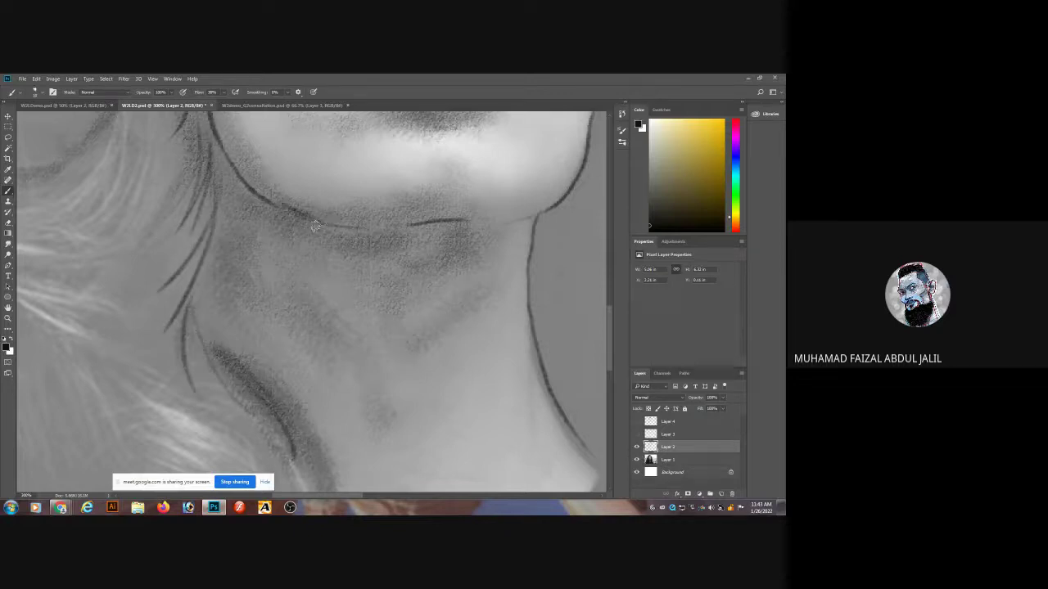
{"action": "left_click_drag", "start_coordinate": [231, 174], "coordinate": [205, 257]}
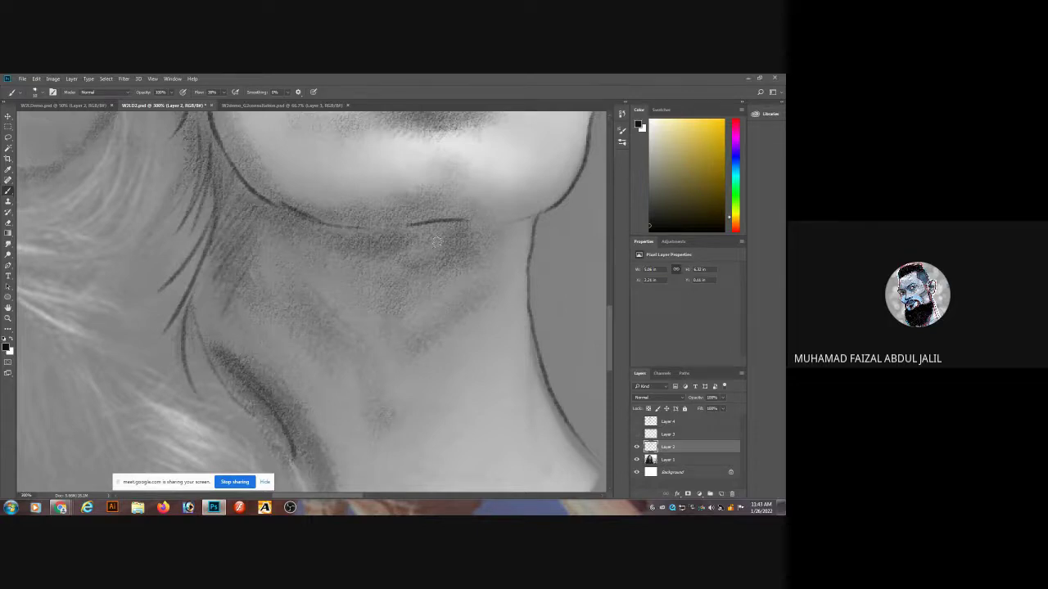
Show Layer 4 and hide the reference photo on Layer 1 to review the whole portrait drawing.
{"action": "key", "text": "ctrl+minus"}
{"action": "key", "text": "ctrl+minus"}
{"action": "scroll", "coordinate": [366, 265], "scroll_direction": "up", "scroll_amount": 4}
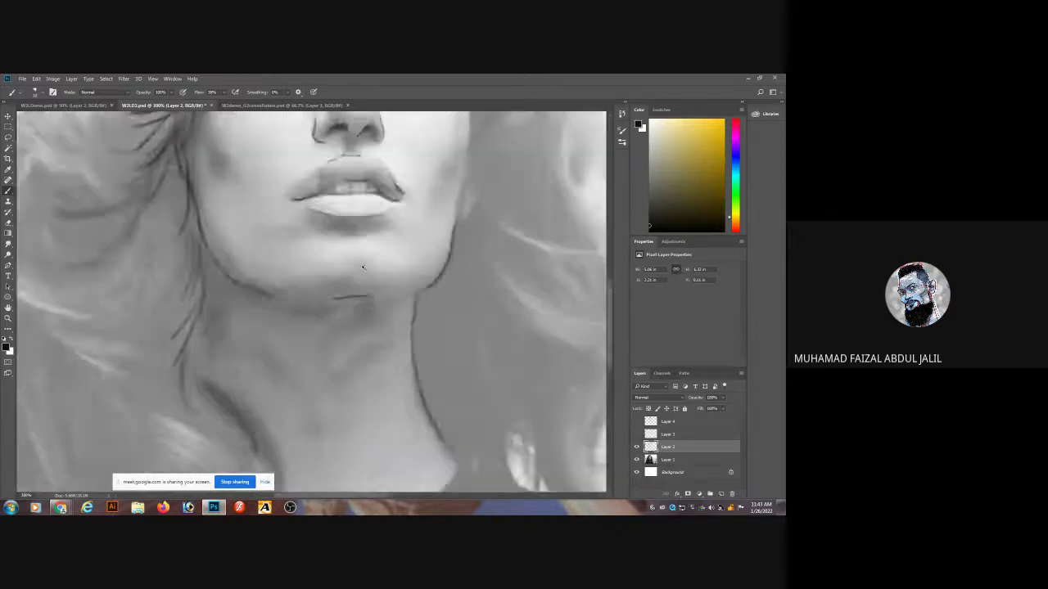
{"action": "mouse_move", "coordinate": [319, 203]}
{"action": "left_mouse_down"}
{"action": "mouse_move", "coordinate": [346, 193]}
{"action": "mouse_move", "coordinate": [391, 211]}
{"action": "left_mouse_up"}
{"action": "mouse_move", "coordinate": [292, 163]}
{"action": "left_mouse_down"}
{"action": "mouse_move", "coordinate": [398, 150]}
{"action": "mouse_move", "coordinate": [381, 145]}
{"action": "mouse_move", "coordinate": [391, 136]}
{"action": "mouse_move", "coordinate": [308, 132]}
{"action": "left_mouse_up"}
{"action": "left_click", "coordinate": [636, 421]}
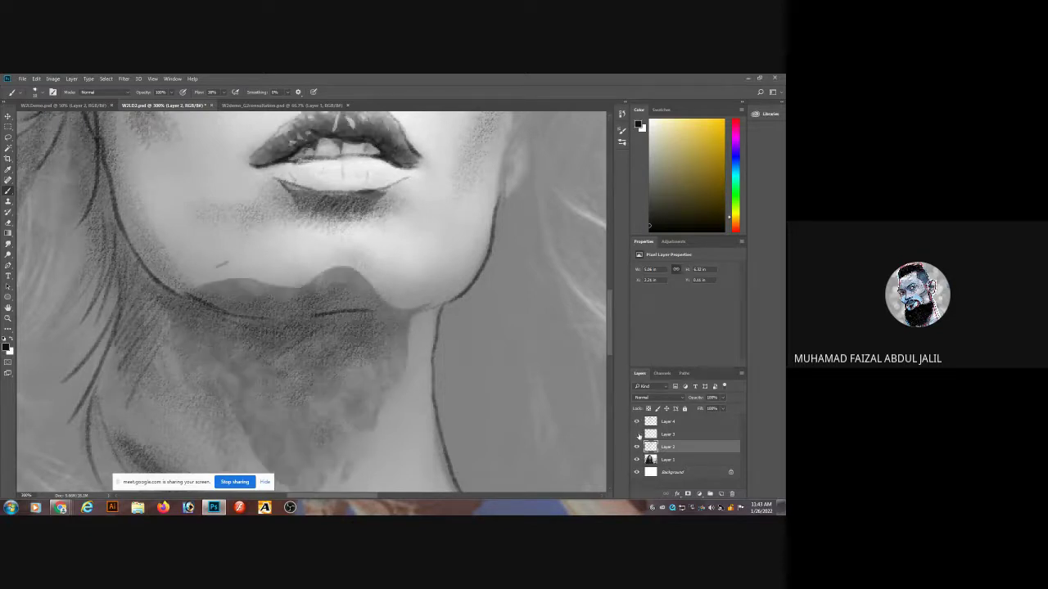
{"action": "left_click", "coordinate": [637, 434]}
{"action": "key", "text": "ctrl+minus"}
{"action": "left_click", "coordinate": [636, 459]}
{"action": "key", "text": "ctrl+minus"}
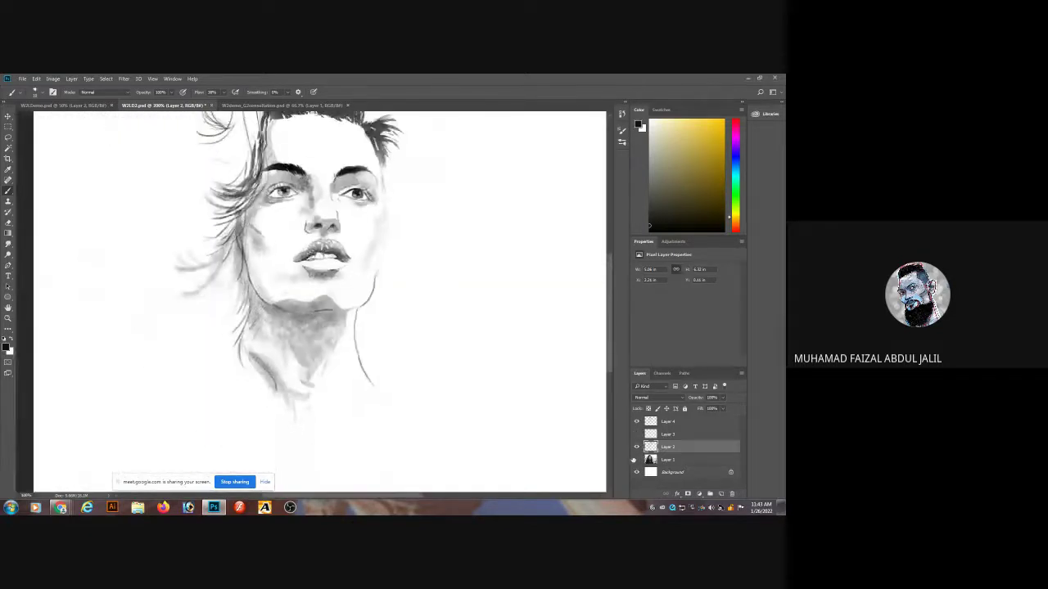
{"action": "left_click_drag", "start_coordinate": [407, 193], "coordinate": [424, 234]}
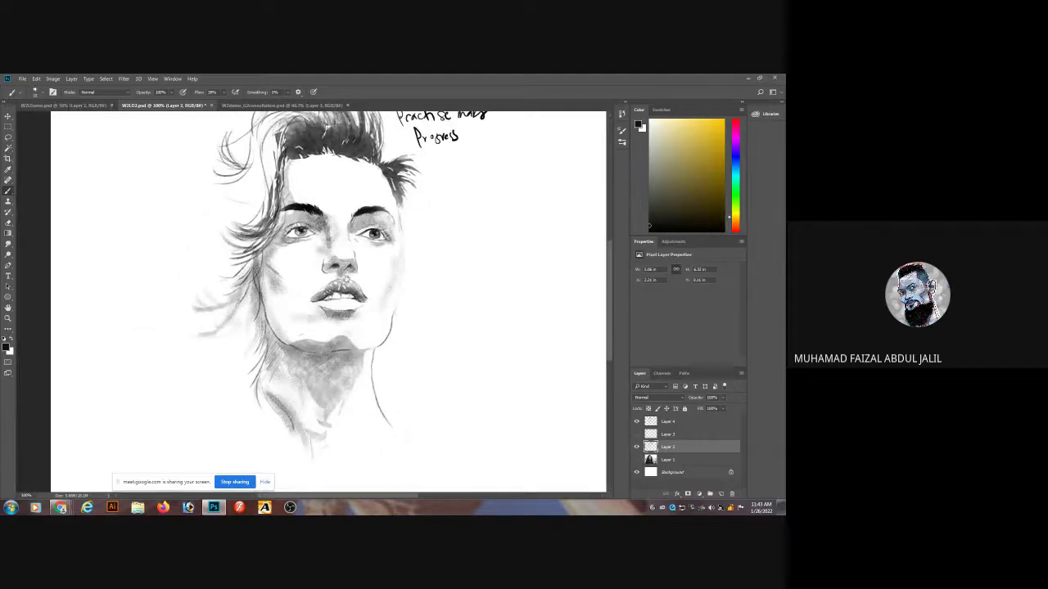
{"action": "left_click_drag", "start_coordinate": [346, 279], "coordinate": [363, 313]}
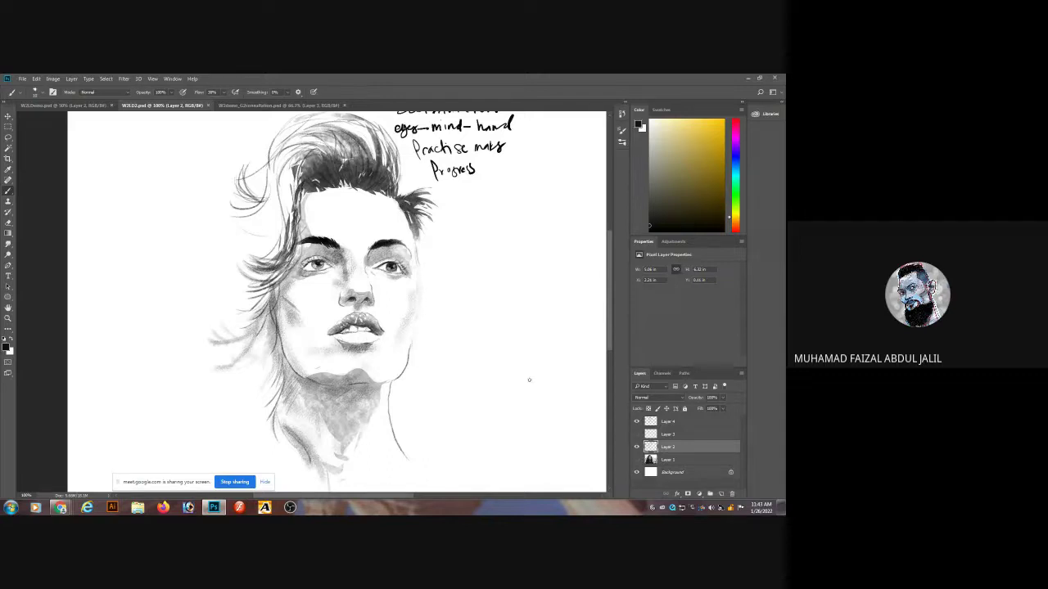
Compare the portrait with and without the Layer 4 shading by toggling that layer's visibility.
{"action": "left_click", "coordinate": [636, 421]}
{"action": "left_click", "coordinate": [636, 421]}
{"action": "left_click", "coordinate": [636, 421]}
{"action": "left_click", "coordinate": [637, 421]}
Outline small locks along the hairline above the forehead with the Lasso on Layer 4.
{"action": "scroll", "coordinate": [335, 205], "scroll_direction": "up", "scroll_amount": 3}
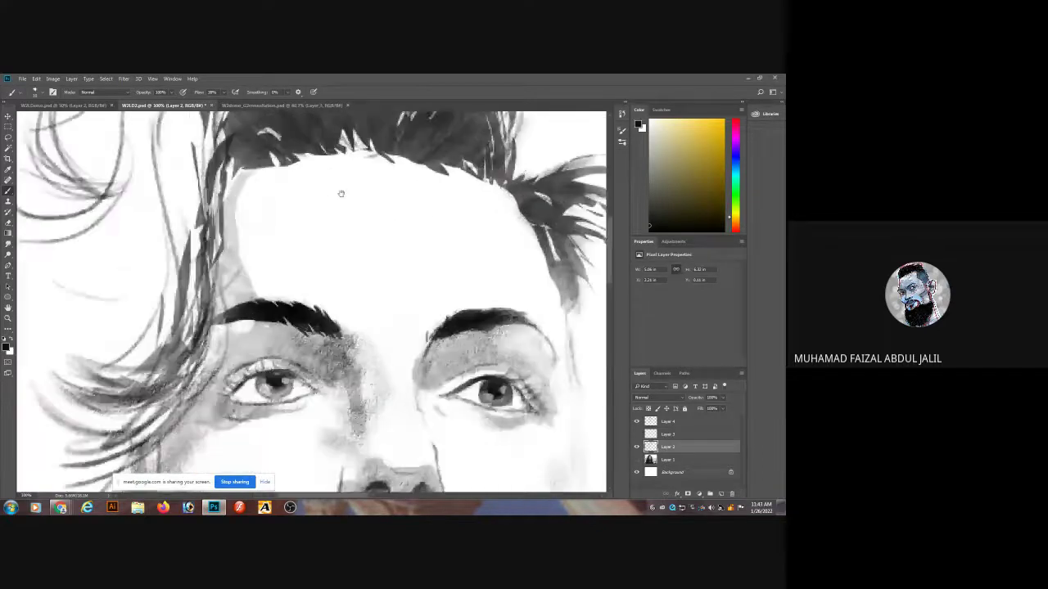
{"action": "key", "text": "l"}
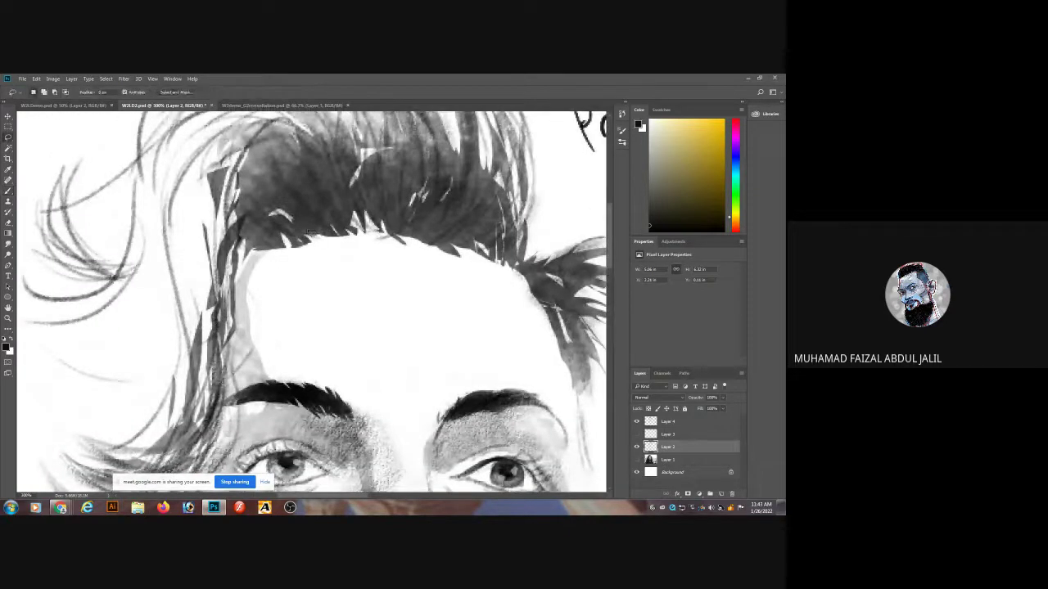
{"action": "left_click", "coordinate": [660, 422]}
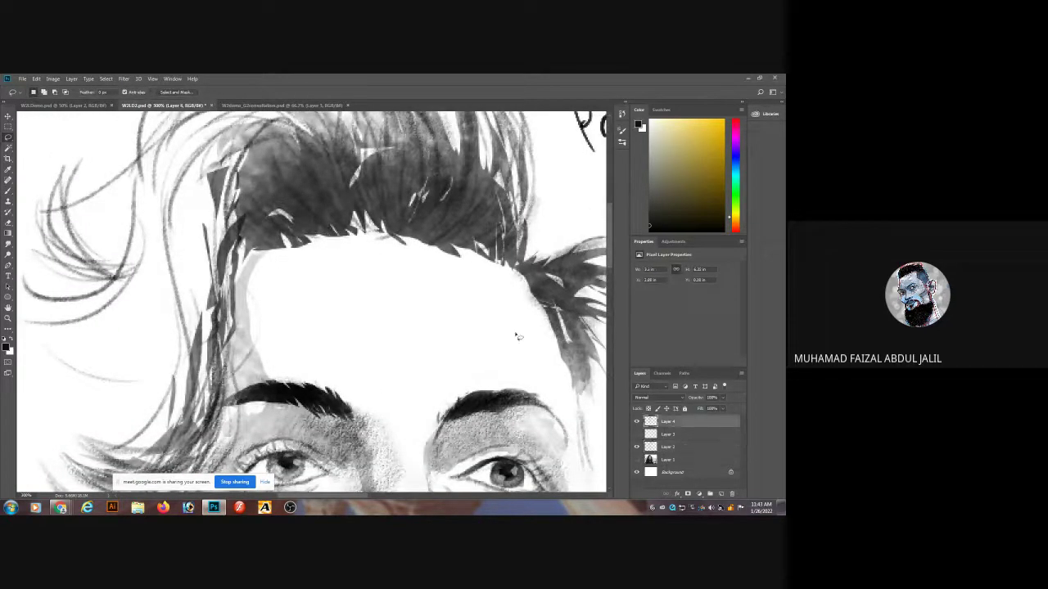
{"action": "left_click_drag", "start_coordinate": [332, 244], "coordinate": [317, 233]}
{"action": "mouse_move", "coordinate": [323, 232]}
{"action": "left_mouse_down"}
{"action": "mouse_move", "coordinate": [338, 240]}
{"action": "mouse_move", "coordinate": [324, 232]}
{"action": "left_mouse_up"}
{"action": "mouse_move", "coordinate": [315, 233]}
{"action": "left_mouse_down"}
{"action": "mouse_move", "coordinate": [328, 242]}
{"action": "mouse_move", "coordinate": [318, 233]}
{"action": "left_mouse_up"}
{"action": "left_click_drag", "start_coordinate": [408, 239], "coordinate": [400, 230]}
{"action": "mouse_move", "coordinate": [234, 242]}
{"action": "left_mouse_down"}
{"action": "mouse_move", "coordinate": [237, 215]}
{"action": "mouse_move", "coordinate": [229, 237]}
{"action": "left_mouse_up"}
{"action": "key", "text": "ctrl+minus"}
{"action": "key", "text": "ctrl+minus"}
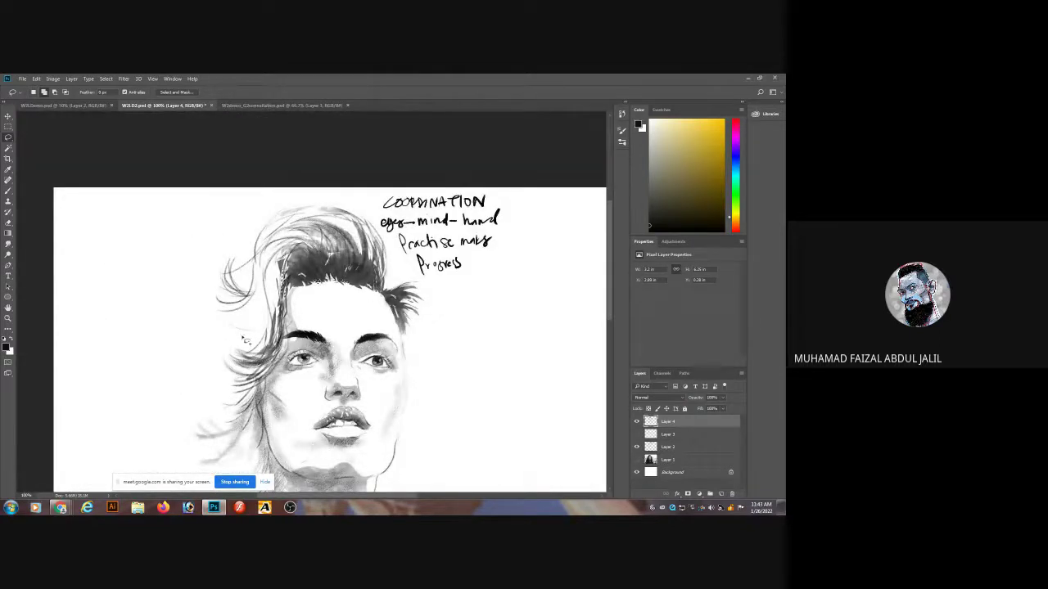
Lasso the loose strands beside the face down to the neck and add the dark hair above the forehead to the selection.
{"action": "mouse_move", "coordinate": [265, 280]}
{"action": "left_mouse_down"}
{"action": "mouse_move", "coordinate": [262, 336]}
{"action": "mouse_move", "coordinate": [263, 309]}
{"action": "mouse_move", "coordinate": [265, 327]}
{"action": "mouse_move", "coordinate": [236, 368]}
{"action": "left_mouse_up"}
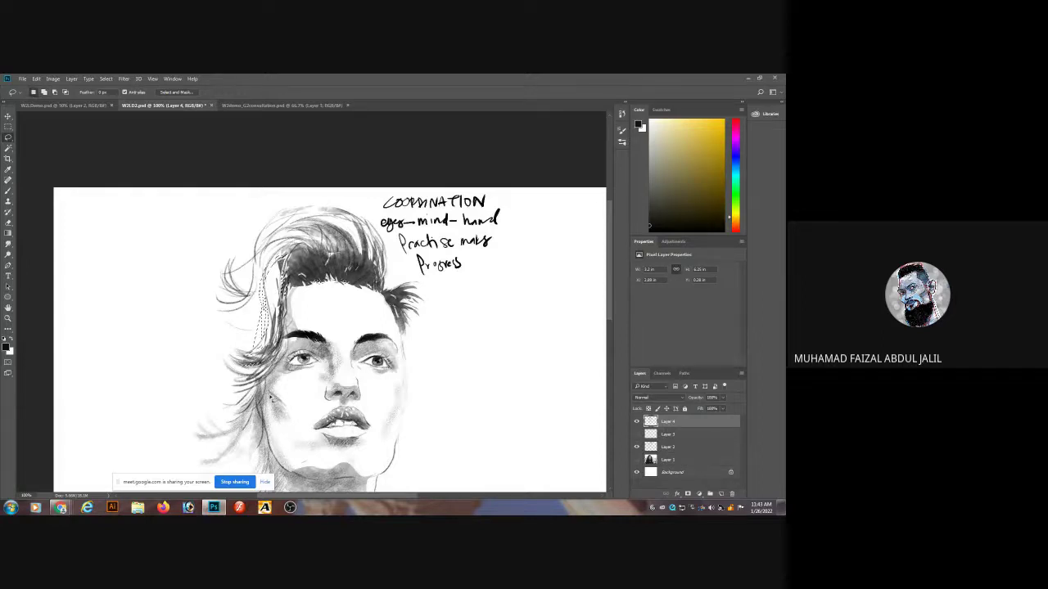
{"action": "mouse_move", "coordinate": [266, 423]}
{"action": "left_mouse_down"}
{"action": "mouse_move", "coordinate": [258, 254]}
{"action": "mouse_move", "coordinate": [257, 315]}
{"action": "mouse_move", "coordinate": [260, 304]}
{"action": "mouse_move", "coordinate": [269, 324]}
{"action": "mouse_move", "coordinate": [261, 371]}
{"action": "mouse_move", "coordinate": [259, 300]}
{"action": "mouse_move", "coordinate": [260, 352]}
{"action": "mouse_move", "coordinate": [252, 299]}
{"action": "mouse_move", "coordinate": [221, 328]}
{"action": "mouse_move", "coordinate": [215, 295]}
{"action": "mouse_move", "coordinate": [236, 275]}
{"action": "mouse_move", "coordinate": [229, 234]}
{"action": "mouse_move", "coordinate": [280, 192]}
{"action": "mouse_move", "coordinate": [285, 200]}
{"action": "left_mouse_up"}
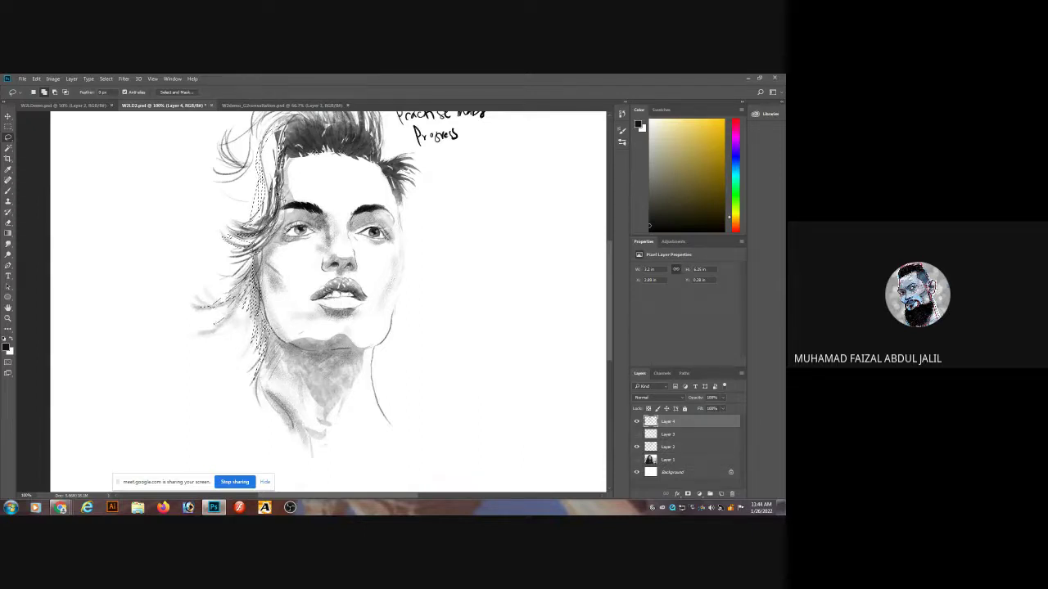
{"action": "mouse_move", "coordinate": [277, 160]}
{"action": "left_mouse_down"}
{"action": "mouse_move", "coordinate": [305, 116]}
{"action": "mouse_move", "coordinate": [315, 183]}
{"action": "mouse_move", "coordinate": [294, 168]}
{"action": "mouse_move", "coordinate": [340, 173]}
{"action": "mouse_move", "coordinate": [381, 205]}
{"action": "left_mouse_up"}
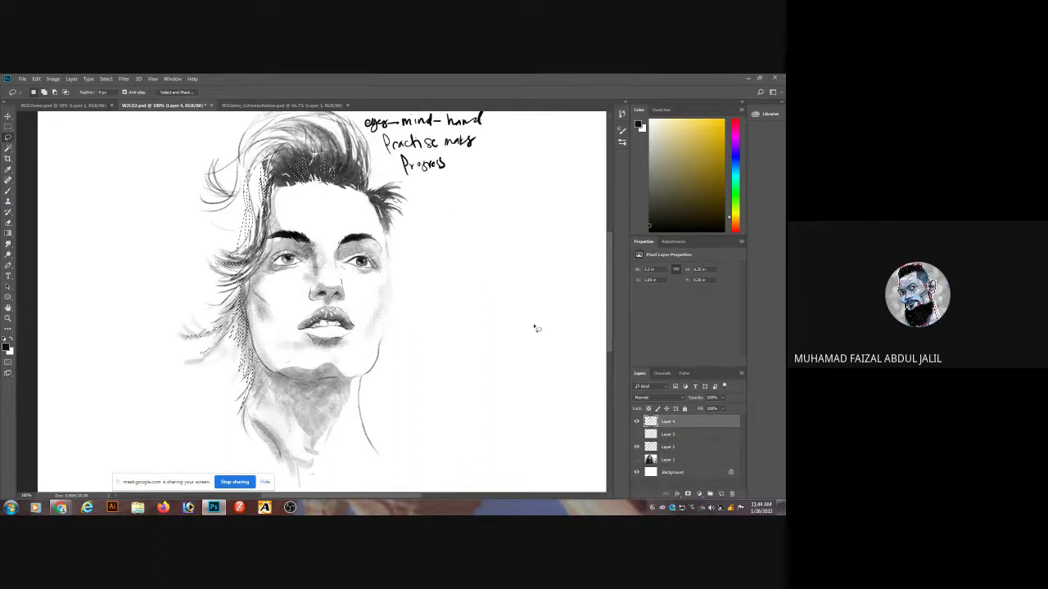
Shade the selected strands and the dark hair on Layer 4 with a much larger black brush, and clear the selection.
{"action": "key", "text": "ctrl+minus"}
{"action": "key", "text": "b"}
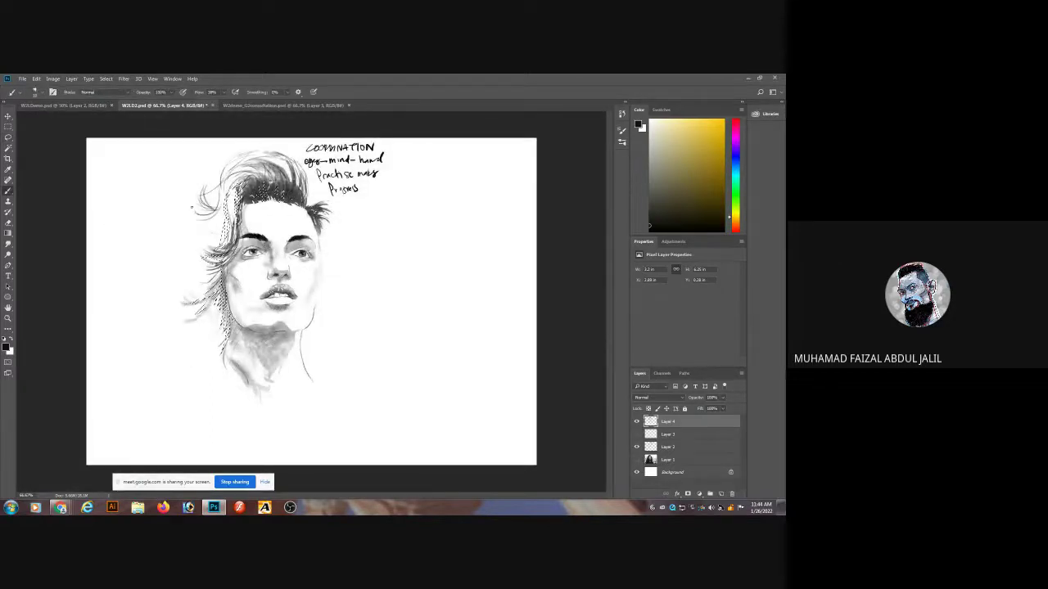
{"action": "key", "text": "bracketright"}
{"action": "key", "text": "bracketright"}
{"action": "key", "text": "bracketright"}
{"action": "key", "text": "bracketright"}
{"action": "key", "text": "bracketright"}
{"action": "key", "text": "bracketright"}
{"action": "key", "text": "bracketright"}
{"action": "key", "text": "bracketright"}
{"action": "key", "text": "bracketright"}
{"action": "key", "text": "bracketright"}
{"action": "key", "text": "bracketright"}
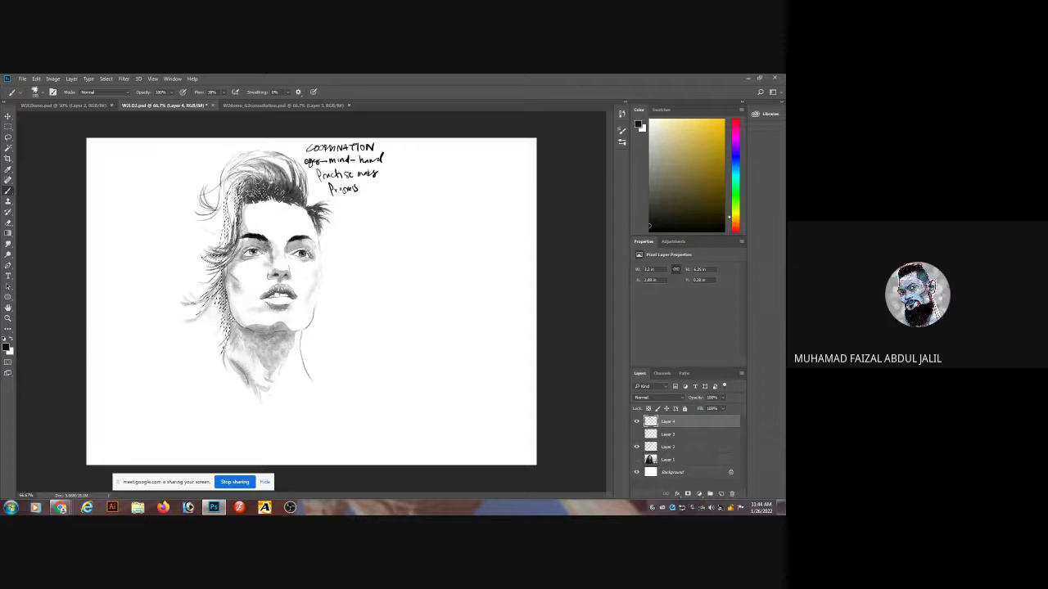
{"action": "mouse_move", "coordinate": [235, 219]}
{"action": "left_mouse_down"}
{"action": "mouse_move", "coordinate": [239, 279]}
{"action": "mouse_move", "coordinate": [234, 347]}
{"action": "left_mouse_up"}
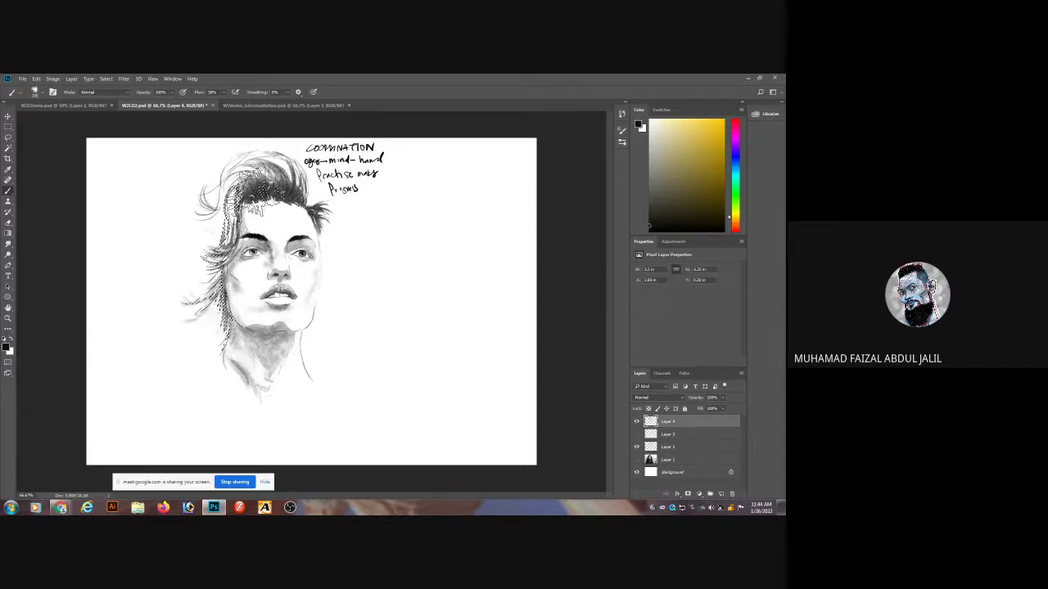
{"action": "mouse_move", "coordinate": [223, 235]}
{"action": "left_mouse_down"}
{"action": "mouse_move", "coordinate": [218, 304]}
{"action": "mouse_move", "coordinate": [276, 347]}
{"action": "left_mouse_up"}
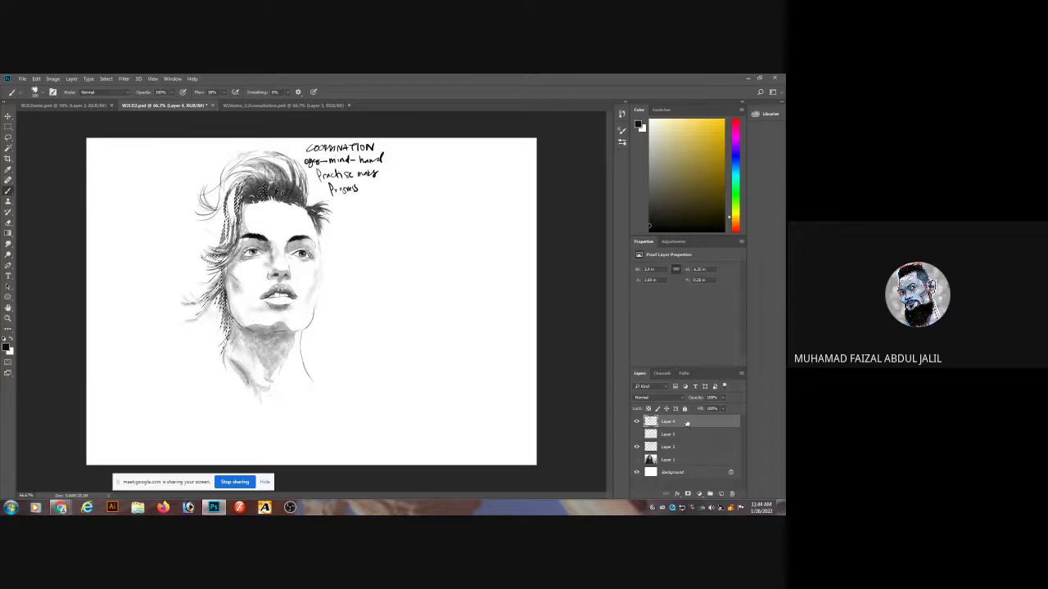
{"action": "key", "text": "ctrl+d"}
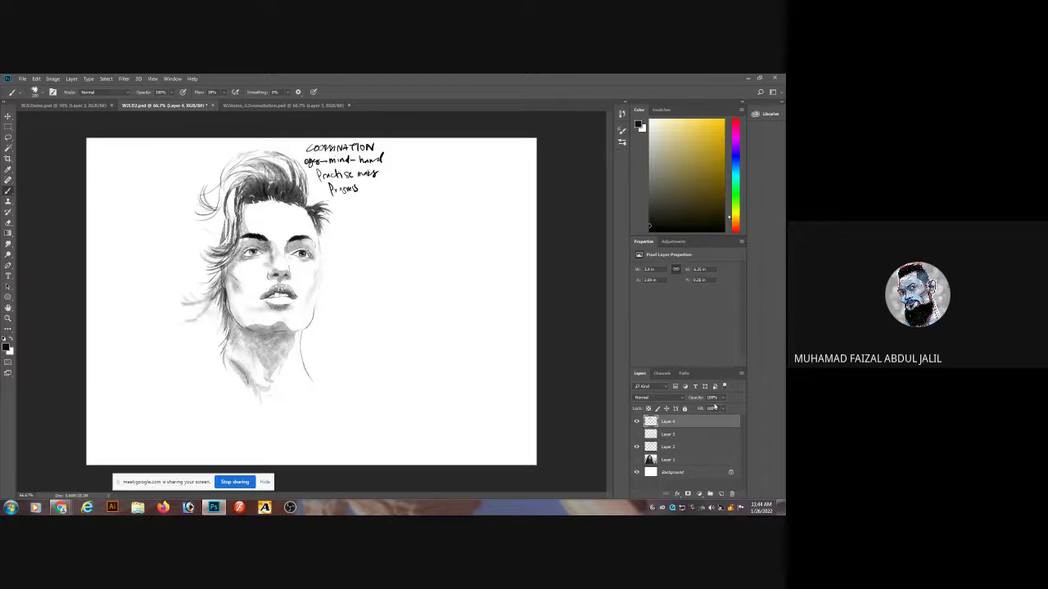
Show the reference photo on Layer 1 and lasso the woman's full hair on both sides of the face and her top.
{"action": "left_click", "coordinate": [637, 459]}
{"action": "key", "text": "l"}
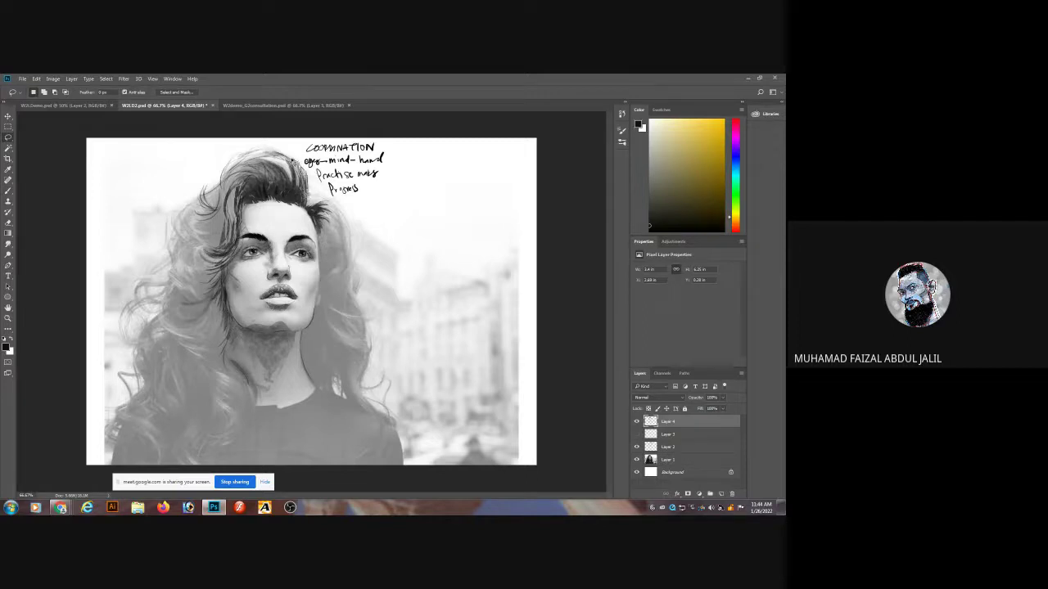
{"action": "mouse_move", "coordinate": [259, 151]}
{"action": "left_mouse_down"}
{"action": "mouse_move", "coordinate": [224, 172]}
{"action": "mouse_move", "coordinate": [285, 163]}
{"action": "mouse_move", "coordinate": [248, 161]}
{"action": "left_mouse_up"}
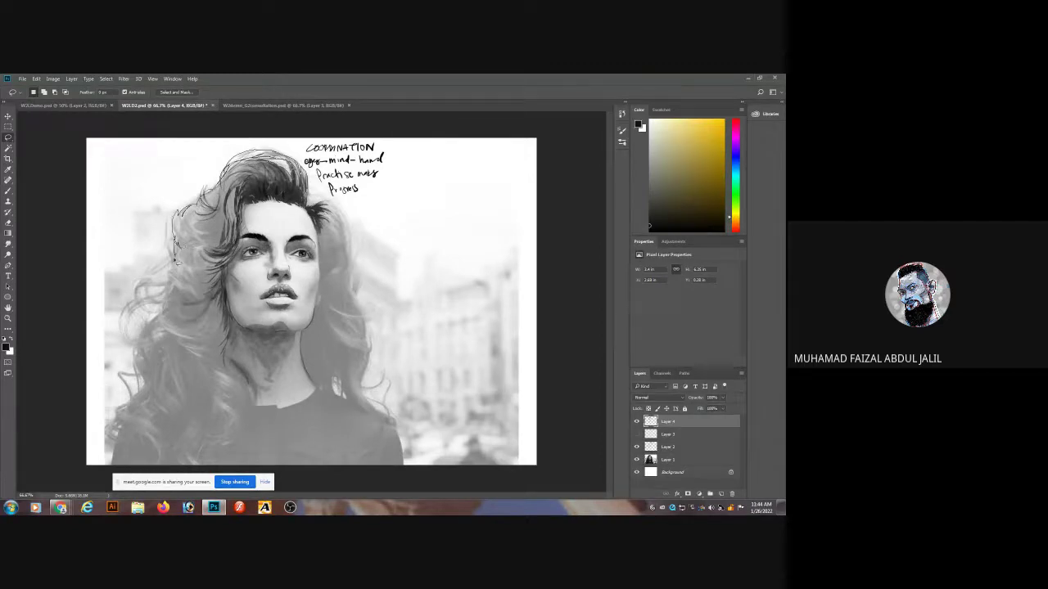
{"action": "mouse_move", "coordinate": [158, 305]}
{"action": "left_mouse_down"}
{"action": "mouse_move", "coordinate": [125, 343]}
{"action": "mouse_move", "coordinate": [121, 317]}
{"action": "mouse_move", "coordinate": [158, 305]}
{"action": "left_mouse_up"}
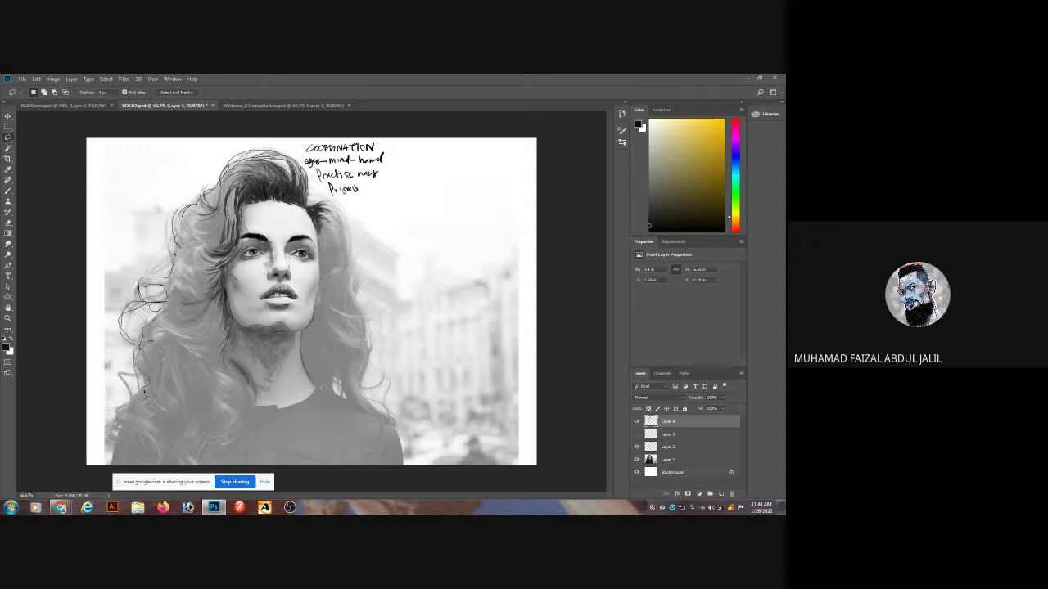
{"action": "left_click_drag", "start_coordinate": [144, 392], "coordinate": [157, 379]}
{"action": "mouse_move", "coordinate": [148, 438]}
{"action": "left_mouse_down"}
{"action": "mouse_move", "coordinate": [164, 469]}
{"action": "mouse_move", "coordinate": [200, 468]}
{"action": "left_mouse_up"}
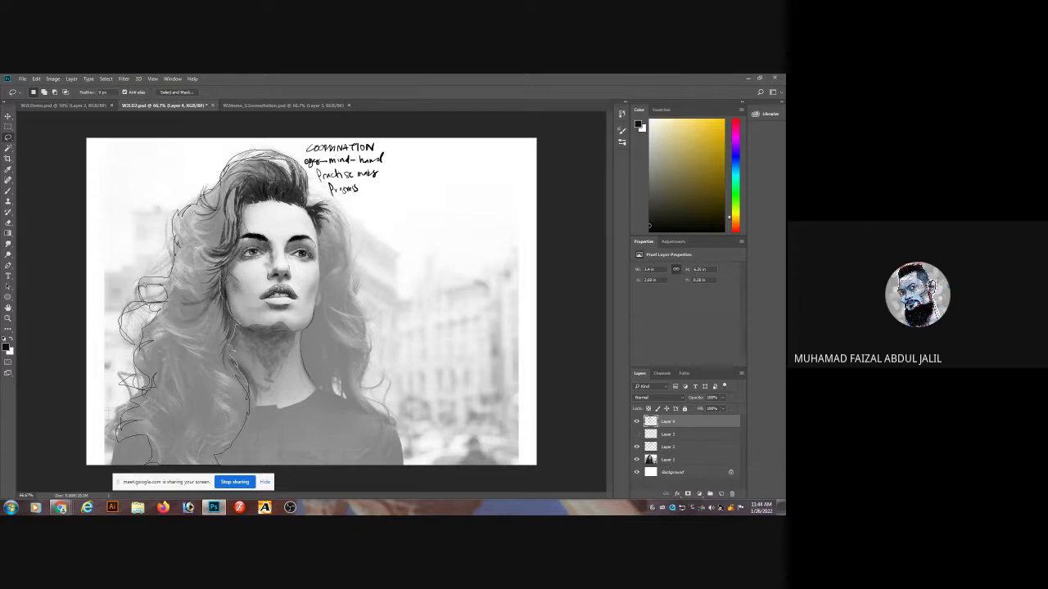
{"action": "left_click_drag", "start_coordinate": [254, 205], "coordinate": [305, 200]}
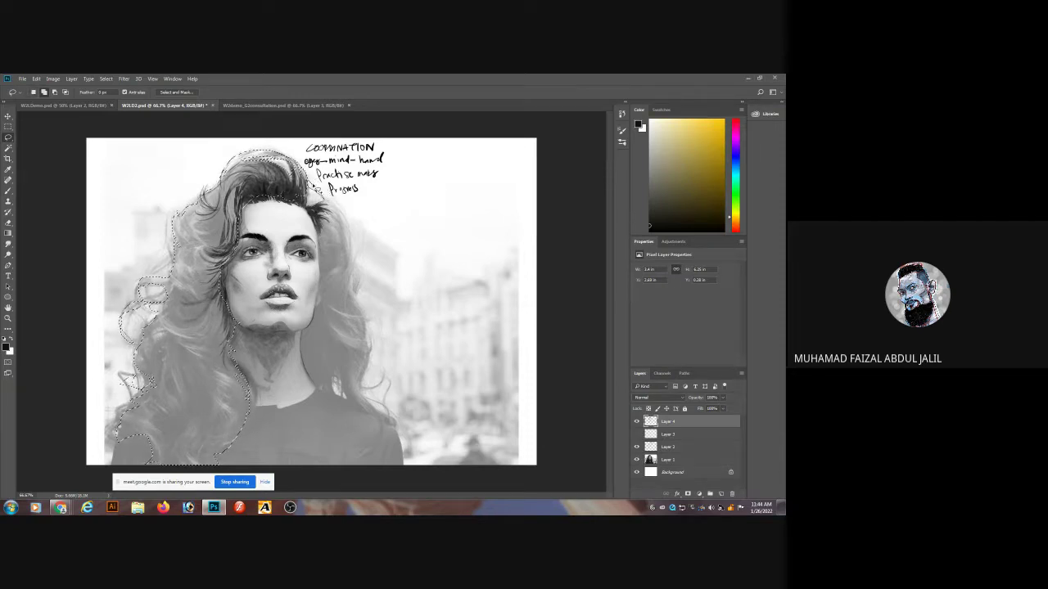
{"action": "mouse_move", "coordinate": [316, 191]}
{"action": "left_mouse_down"}
{"action": "mouse_move", "coordinate": [345, 215]}
{"action": "mouse_move", "coordinate": [355, 308]}
{"action": "mouse_move", "coordinate": [372, 314]}
{"action": "mouse_move", "coordinate": [364, 393]}
{"action": "mouse_move", "coordinate": [388, 375]}
{"action": "mouse_move", "coordinate": [372, 403]}
{"action": "mouse_move", "coordinate": [390, 395]}
{"action": "mouse_move", "coordinate": [392, 413]}
{"action": "mouse_move", "coordinate": [361, 407]}
{"action": "left_mouse_up"}
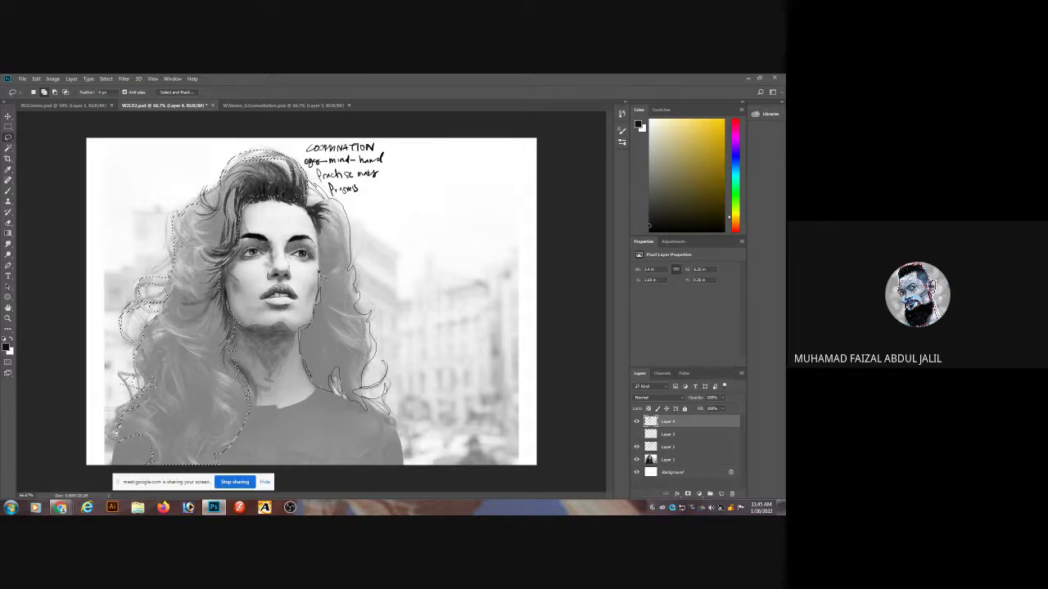
{"action": "left_click_drag", "start_coordinate": [331, 383], "coordinate": [330, 385]}
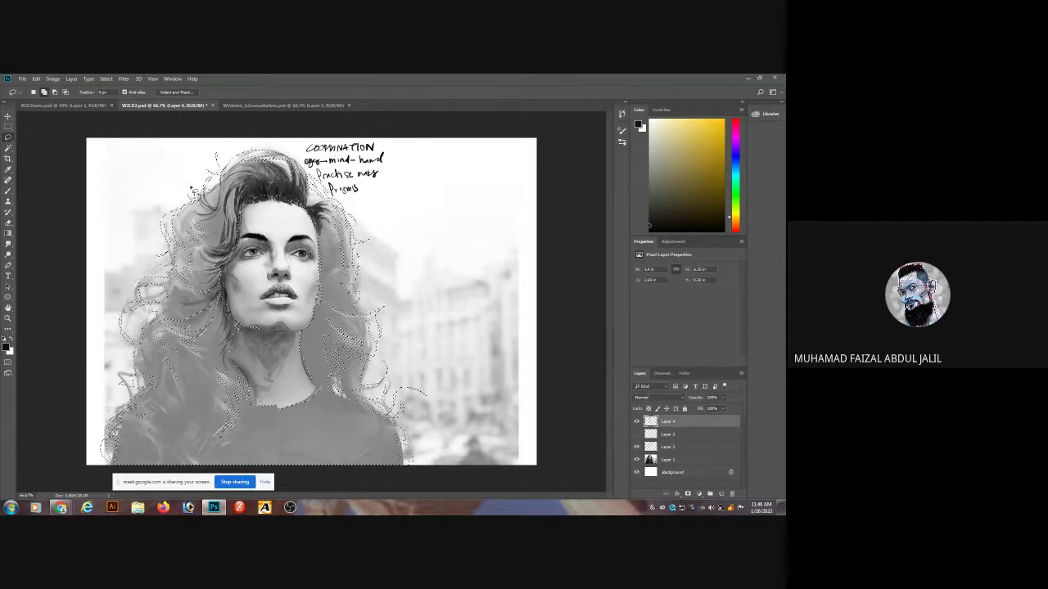
Add a new layer above Layer 4 for brushwork inside the hair and clothing selection.
{"action": "key", "text": "b"}
{"action": "left_click", "coordinate": [41, 94]}
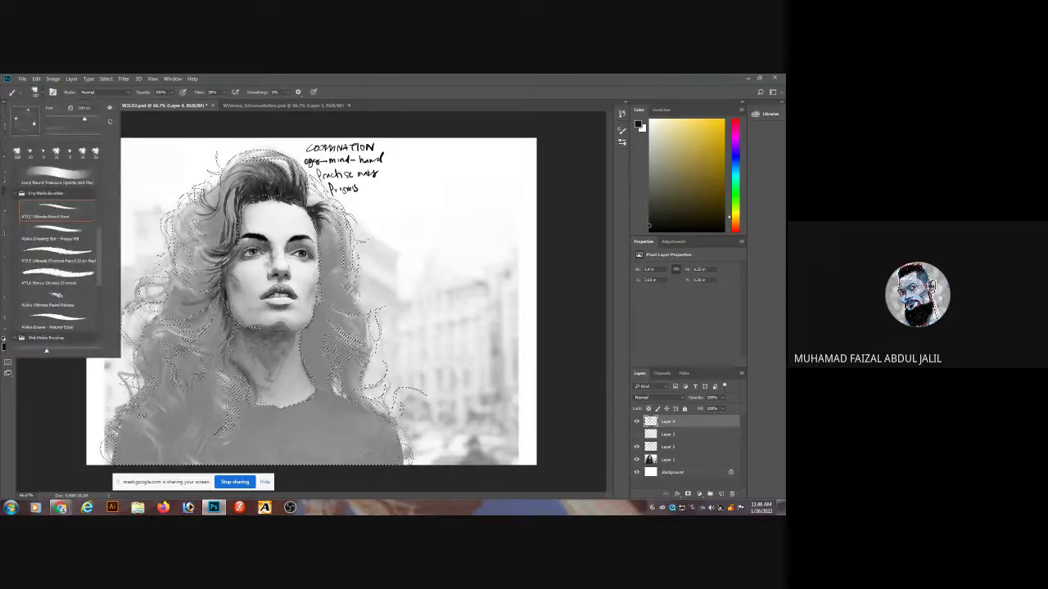
{"action": "left_click", "coordinate": [719, 495]}
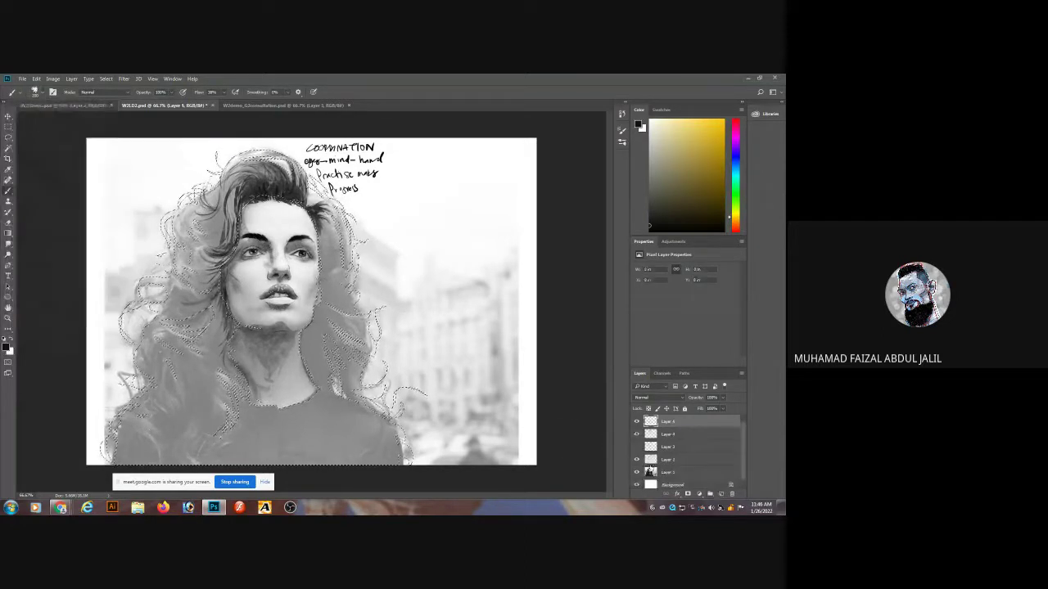
Expand the Special Effects Brushes group in the brush presets and bring its brushes into view.
{"action": "left_click", "coordinate": [36, 92]}
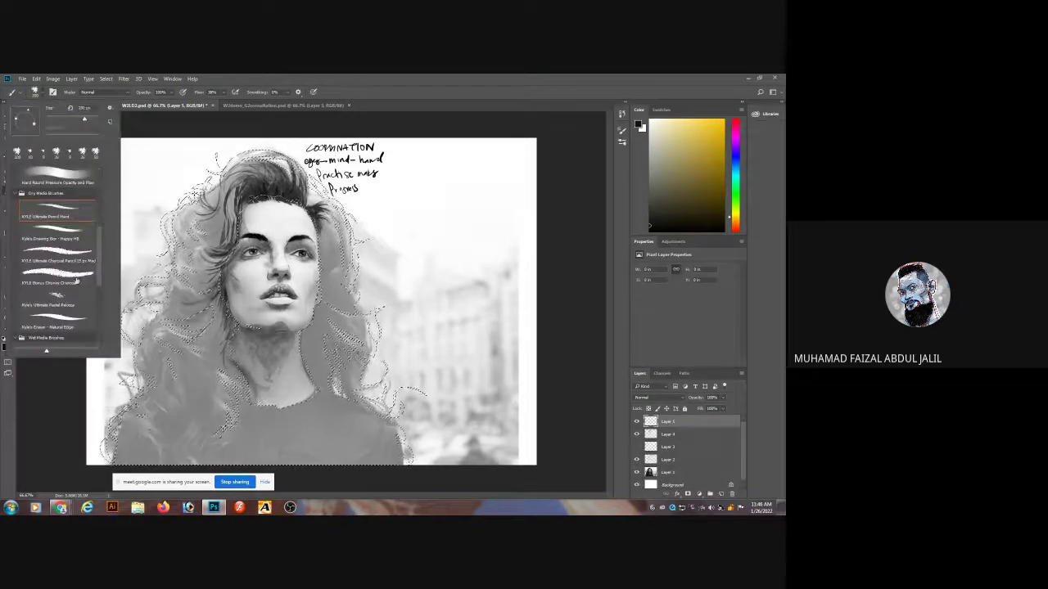
{"action": "left_click_drag", "start_coordinate": [100, 269], "coordinate": [99, 324]}
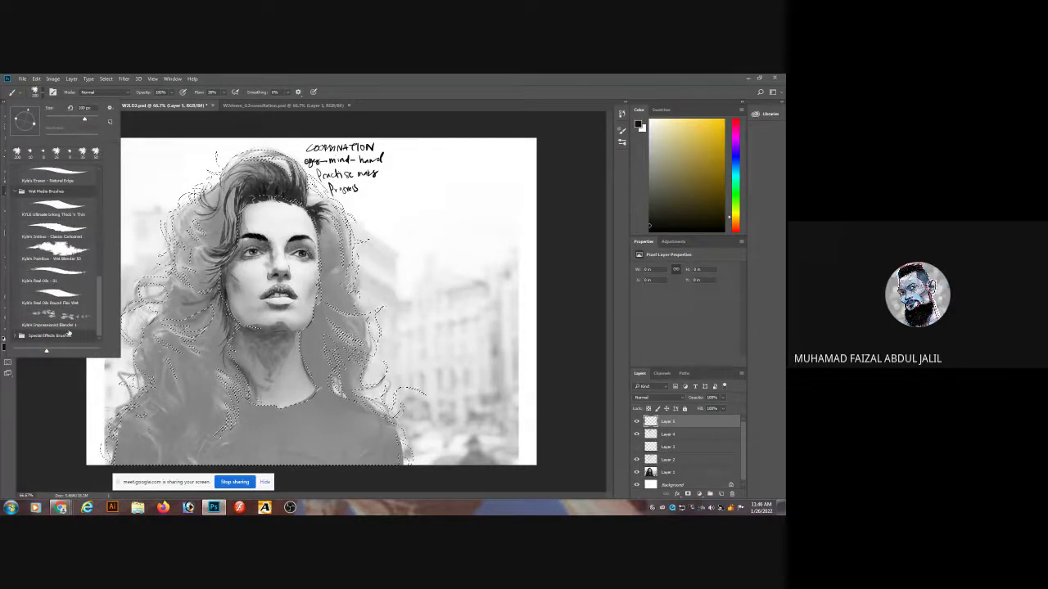
{"action": "left_click", "coordinate": [15, 337]}
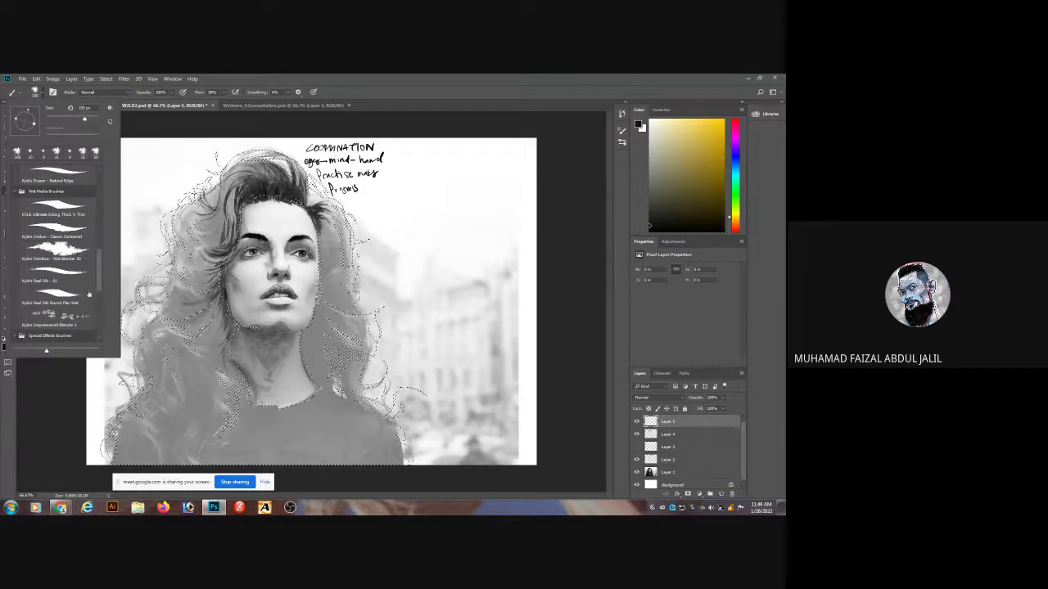
{"action": "left_click_drag", "start_coordinate": [100, 284], "coordinate": [99, 323]}
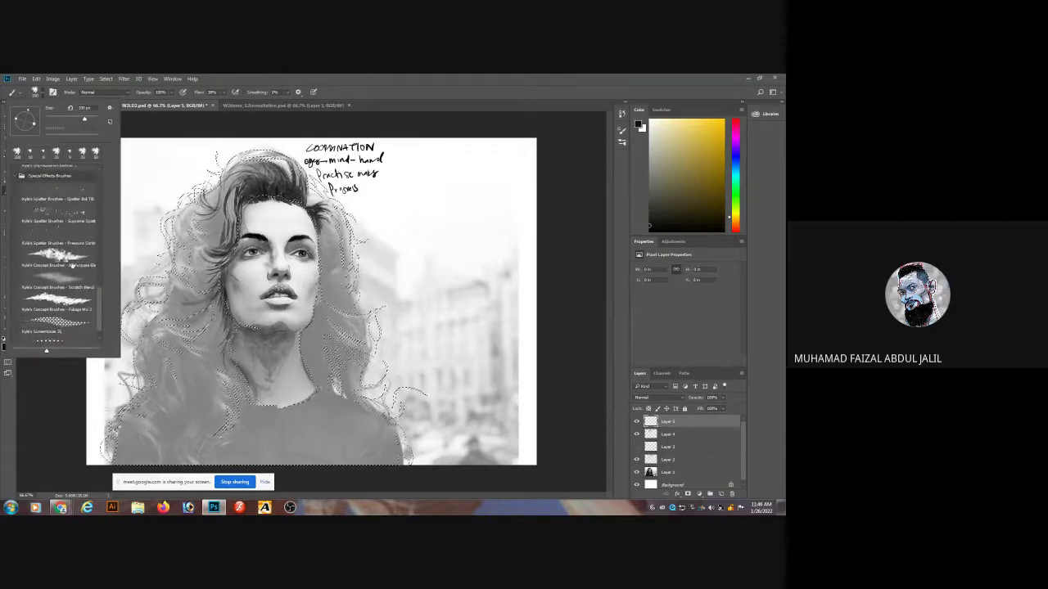
Try Kyle's Concept Brushes and Kyle's Spatter Brushes presets, including Pressure Control, from the Special Effects group.
{"action": "left_click", "coordinate": [71, 260]}
{"action": "left_click", "coordinate": [85, 298]}
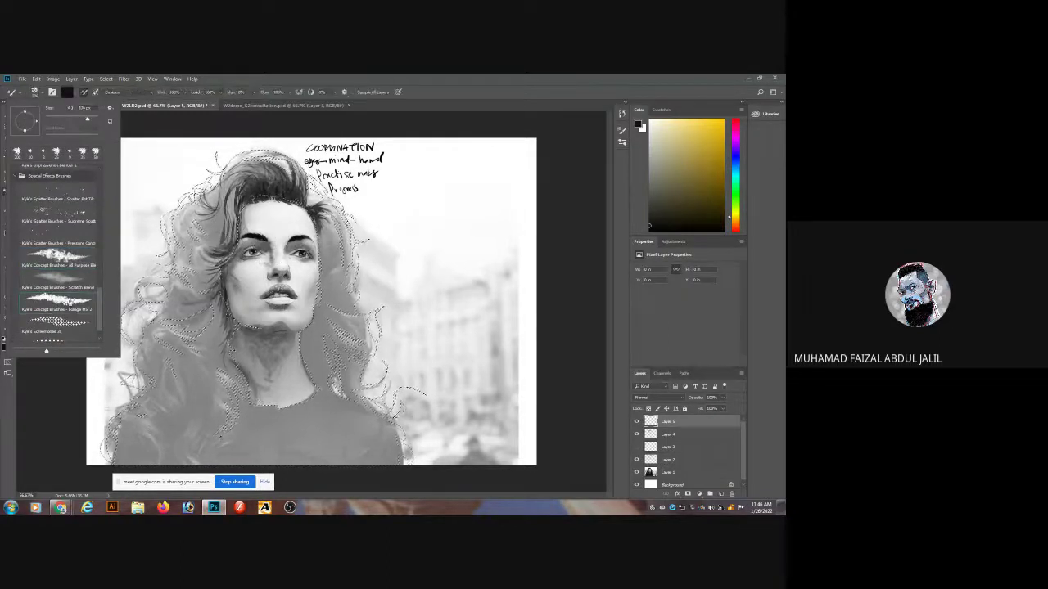
{"action": "key", "text": "r"}
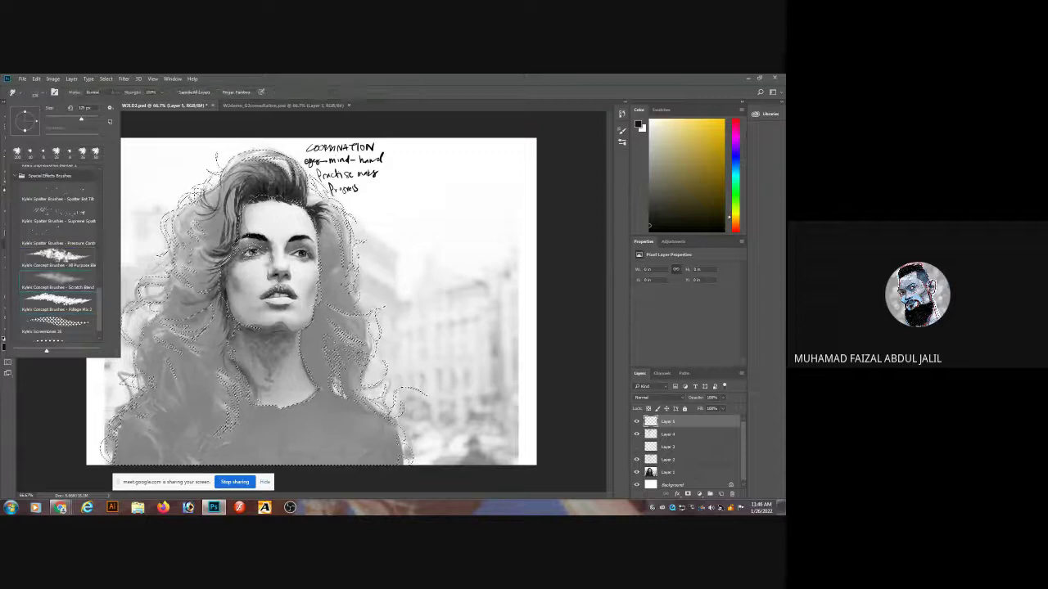
{"action": "left_click", "coordinate": [91, 231]}
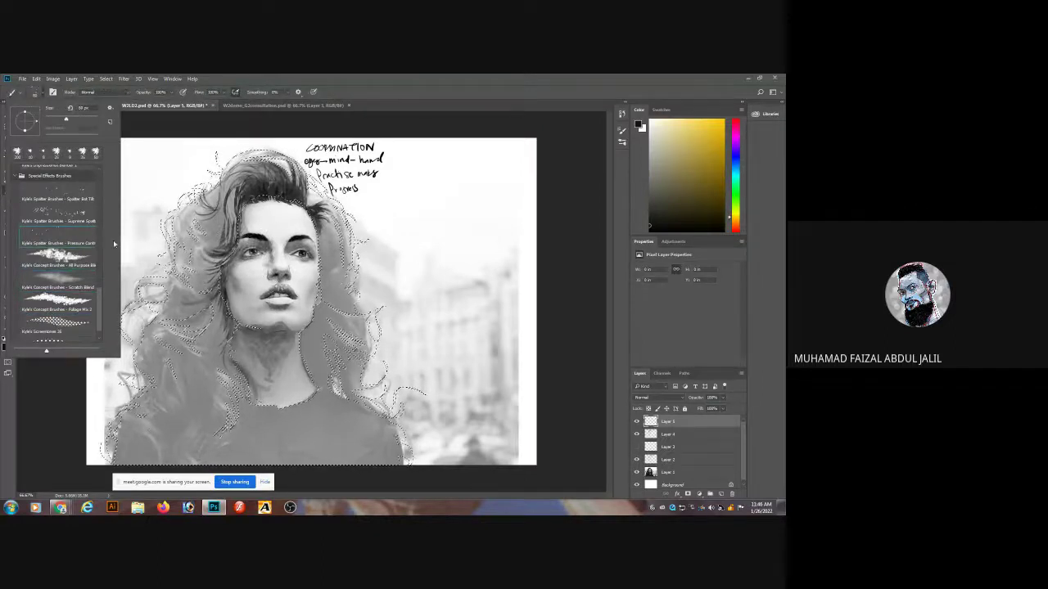
{"action": "scroll", "coordinate": [102, 262], "scroll_direction": "up", "scroll_amount": 5}
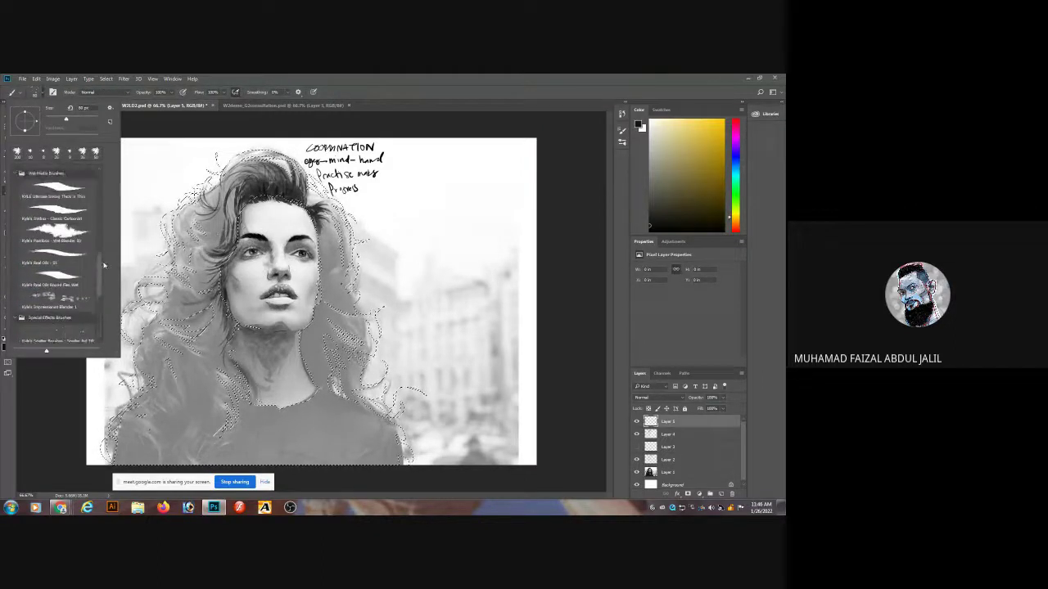
{"action": "scroll", "coordinate": [104, 265], "scroll_direction": "down", "scroll_amount": 3}
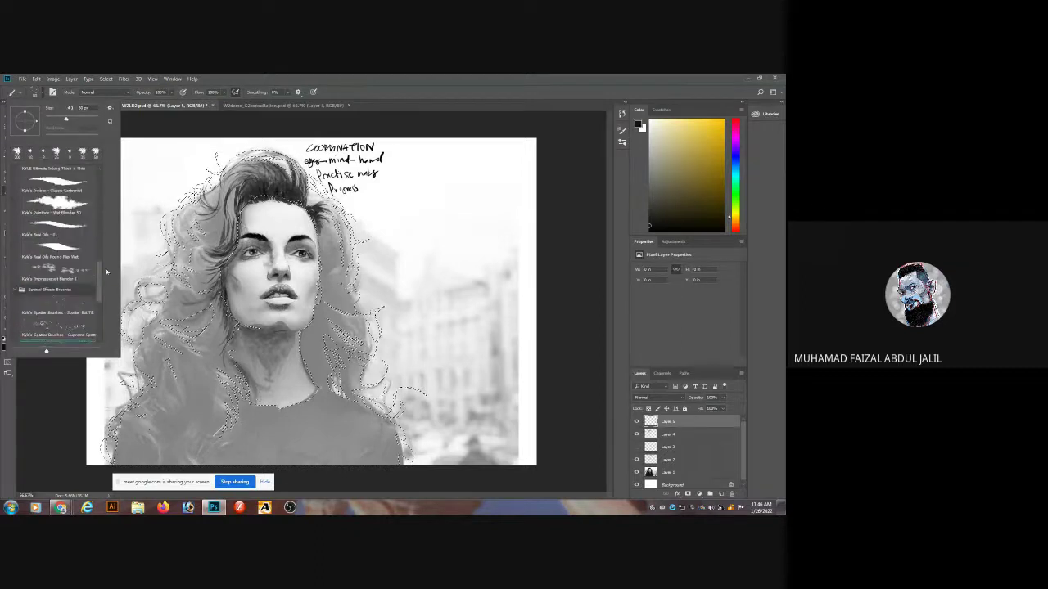
{"action": "left_click_drag", "start_coordinate": [106, 272], "coordinate": [104, 280]}
{"action": "left_click", "coordinate": [94, 273]}
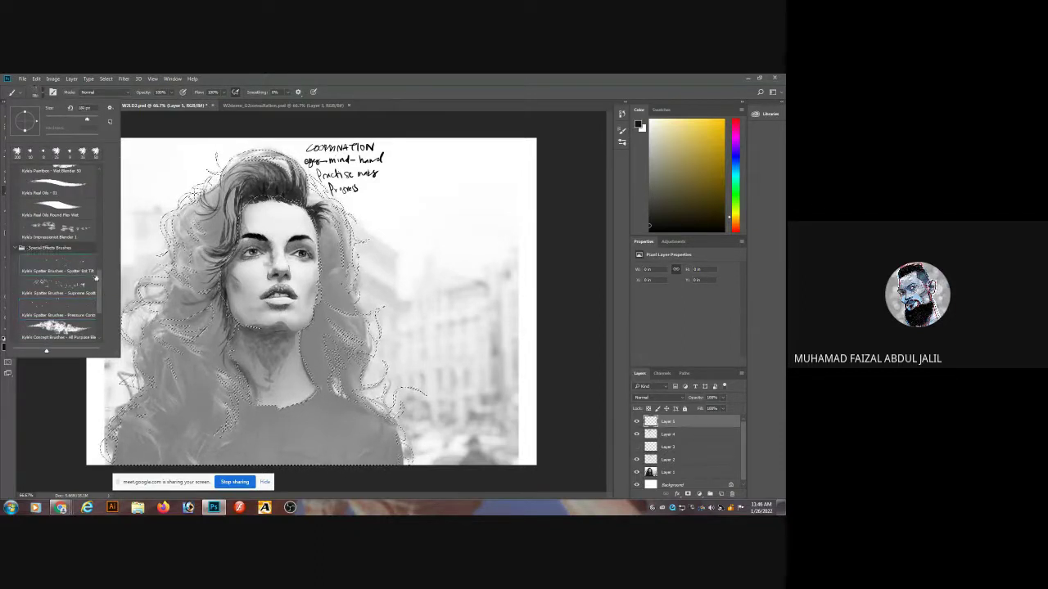
Enlarge the brush preset list and choose the All Purpose Blend preset from Kyle's Concept Brushes.
{"action": "scroll", "coordinate": [97, 283], "scroll_direction": "down", "scroll_amount": 2}
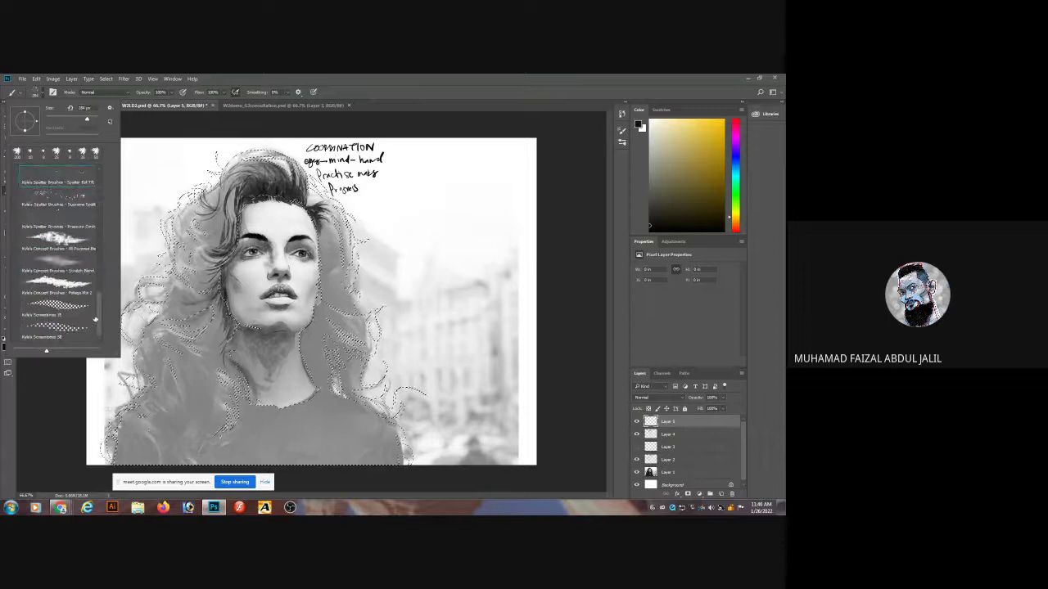
{"action": "mouse_move", "coordinate": [98, 308]}
{"action": "left_mouse_down"}
{"action": "mouse_move", "coordinate": [104, 218]}
{"action": "mouse_move", "coordinate": [91, 316]}
{"action": "left_mouse_up"}
{"action": "left_click_drag", "start_coordinate": [116, 355], "coordinate": [115, 435]}
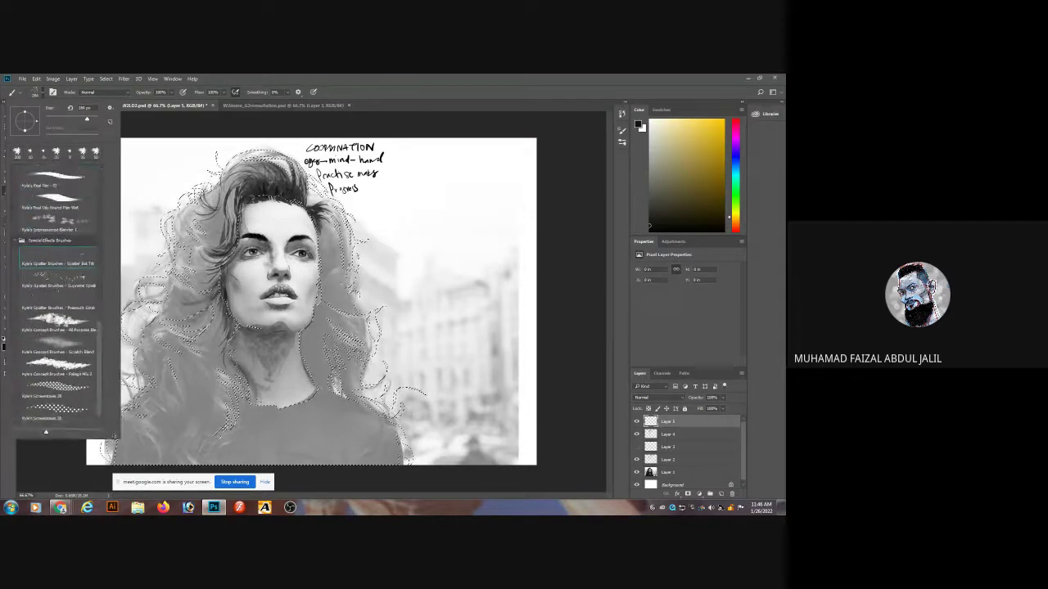
{"action": "left_click_drag", "start_coordinate": [103, 393], "coordinate": [106, 365]}
{"action": "scroll", "coordinate": [106, 365], "scroll_direction": "down", "scroll_amount": 3}
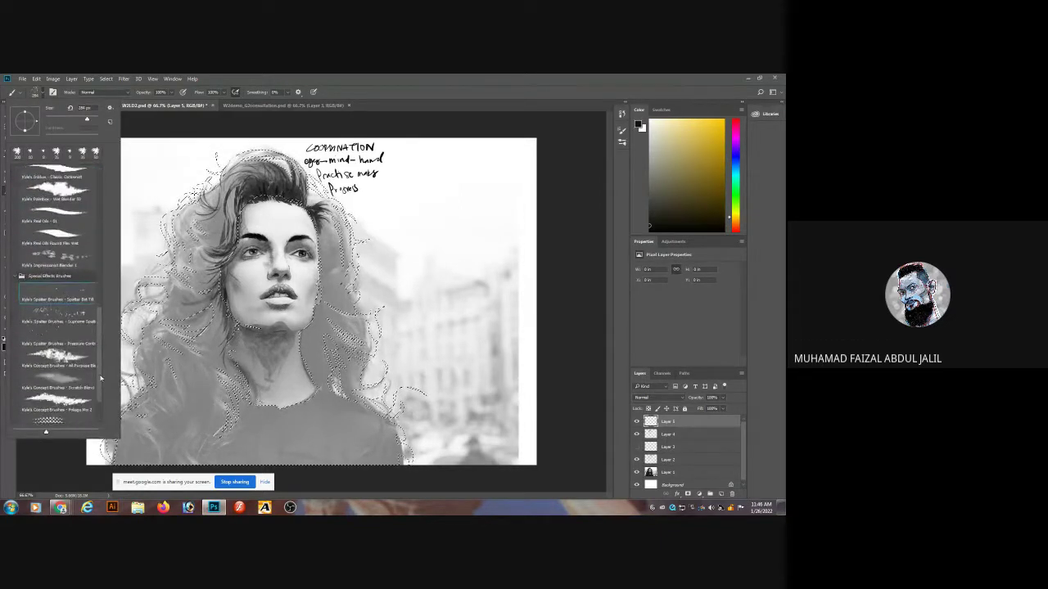
{"action": "left_click", "coordinate": [72, 316]}
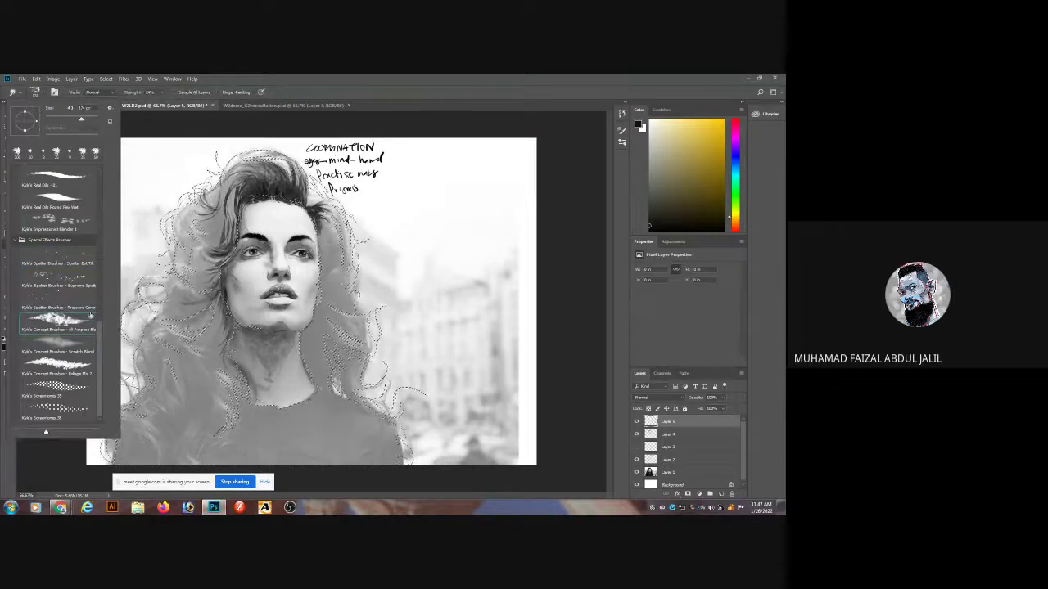
Enlarge the All Purpose Blend smudge brush, try it inside the hair selection and toggle Layer 5's visibility to check the effect.
{"action": "left_click", "coordinate": [278, 239]}
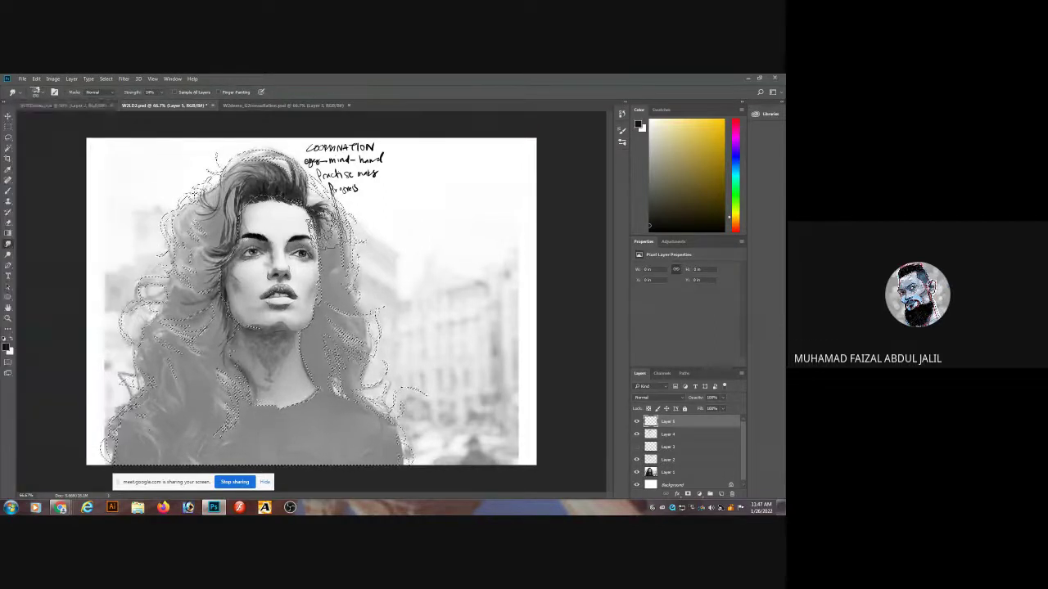
{"action": "key", "text": "bracketright"}
{"action": "key", "text": "bracketright"}
{"action": "key", "text": "bracketright"}
{"action": "key", "text": "bracketright"}
{"action": "key", "text": "bracketright"}
{"action": "key", "text": "bracketright"}
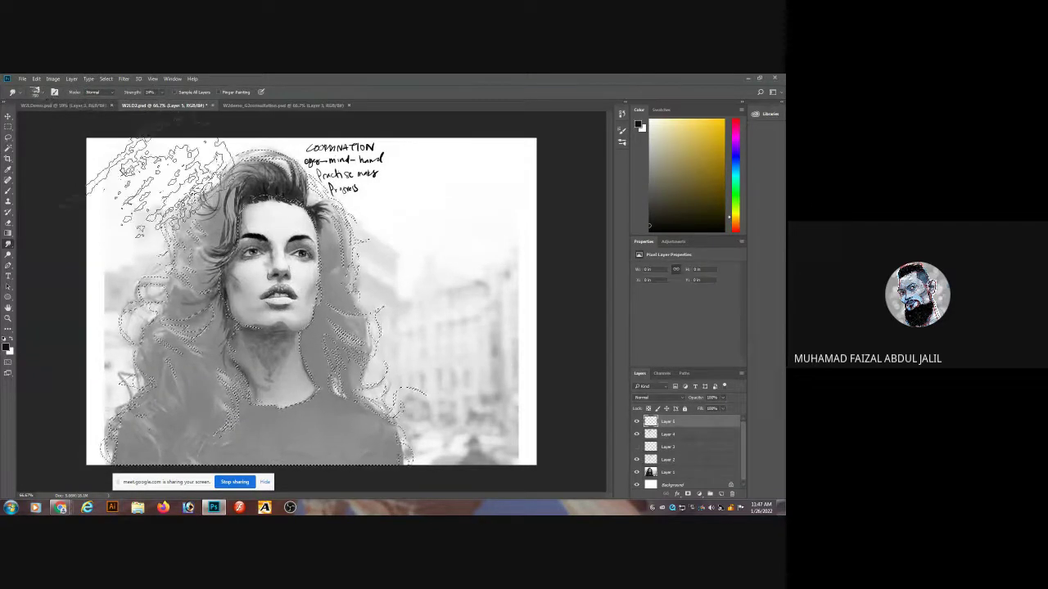
{"action": "left_click", "coordinate": [637, 422]}
{"action": "left_click", "coordinate": [637, 422]}
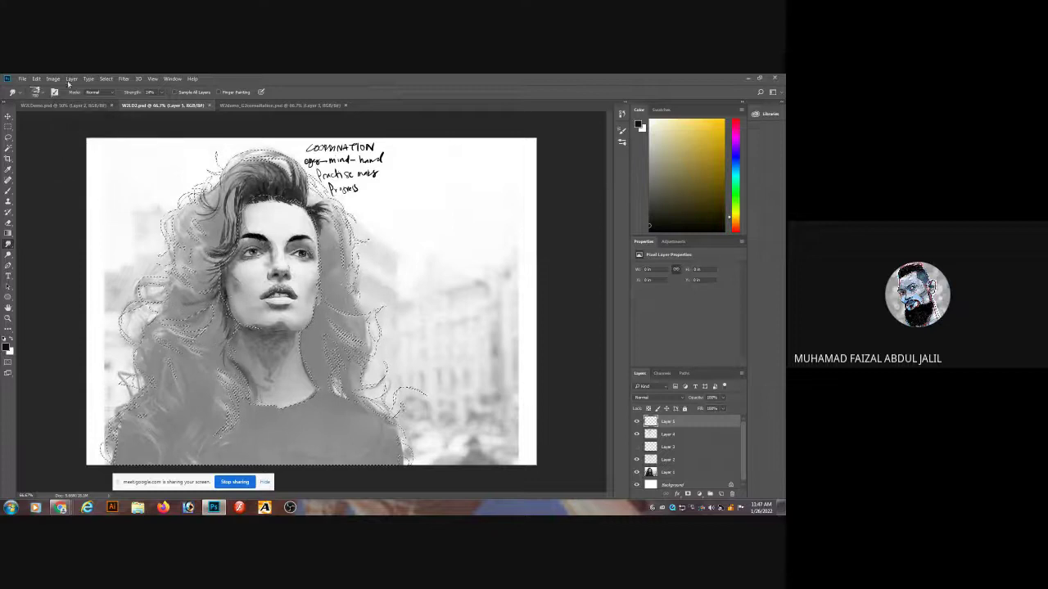
Try Kyle's Concept Brushes Foliage Mix 2 and Kyle's Screentones 35 presets with a test stroke on the hair.
{"action": "left_click", "coordinate": [35, 91]}
{"action": "scroll", "coordinate": [74, 328], "scroll_direction": "up", "scroll_amount": 3}
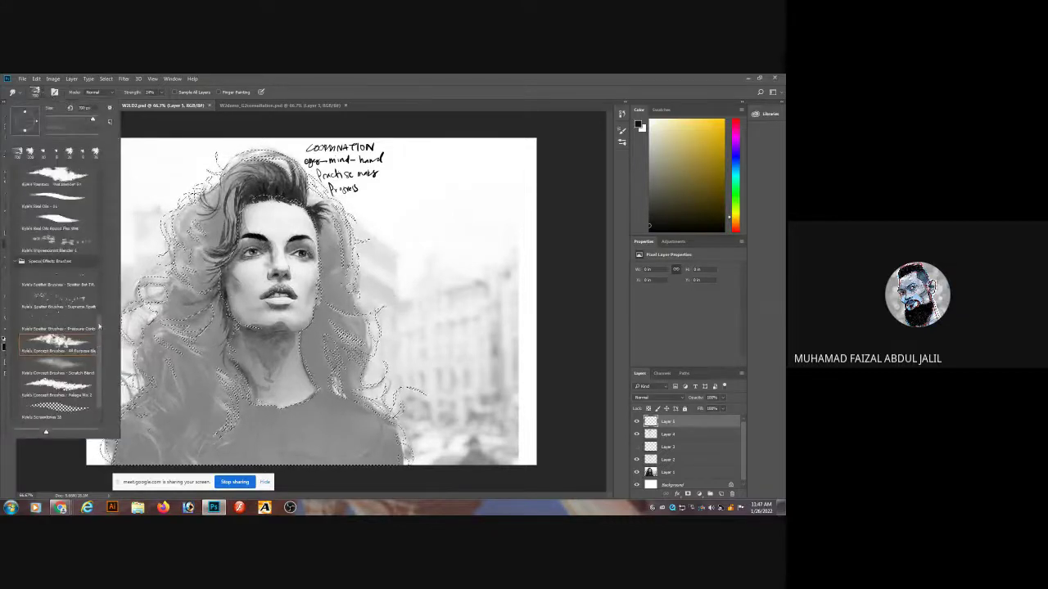
{"action": "scroll", "coordinate": [103, 313], "scroll_direction": "down", "scroll_amount": 3}
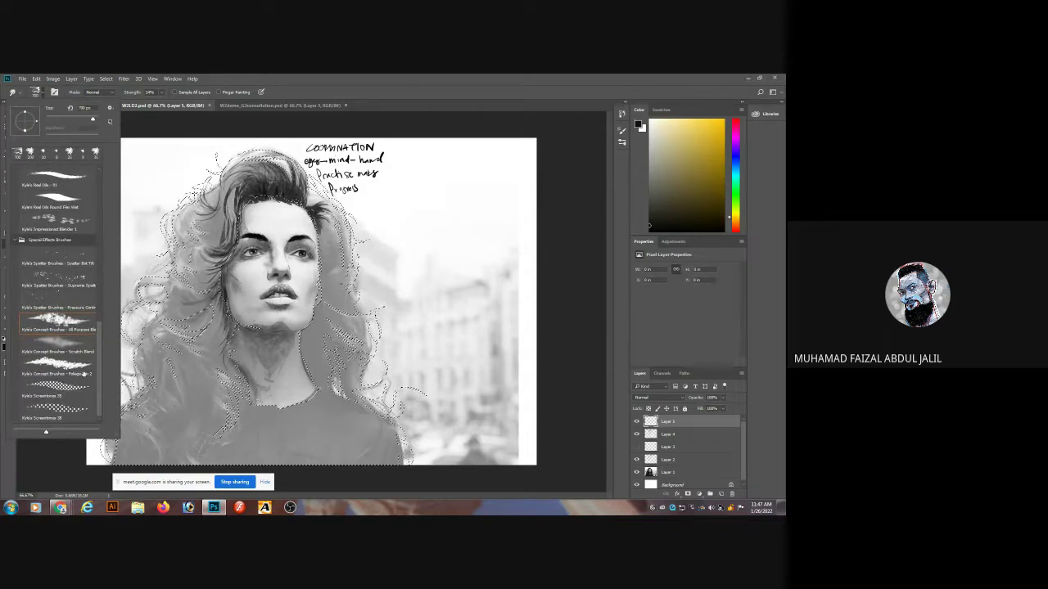
{"action": "left_click", "coordinate": [57, 366]}
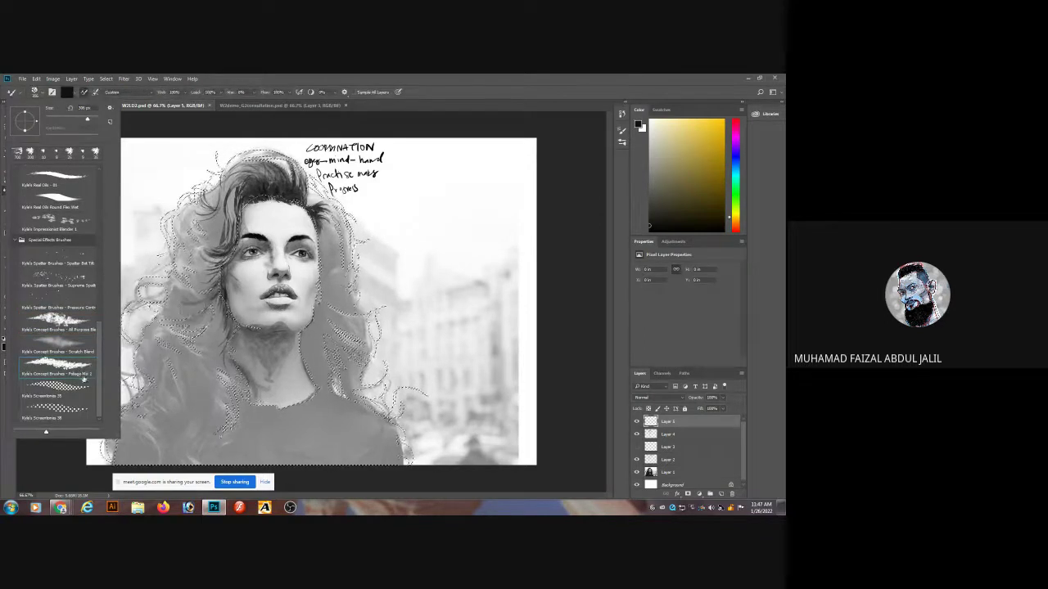
{"action": "left_click", "coordinate": [69, 391]}
{"action": "left_click", "coordinate": [177, 306]}
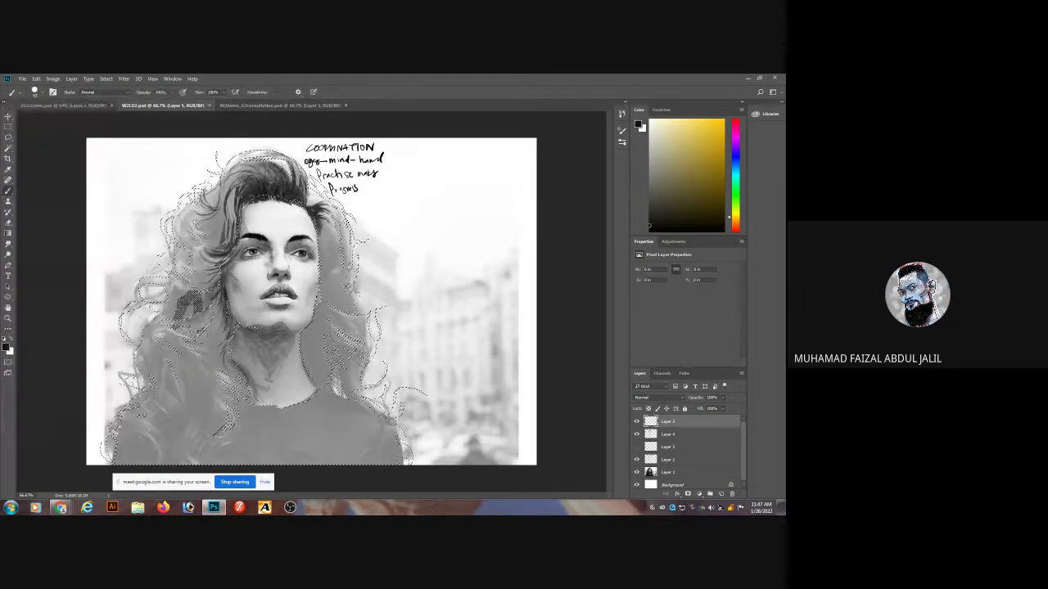
Choose Kyle's Screentones 38, reduce the flow to 62% and paint dots across the whole hair and clothing selection on Layer 5.
{"action": "left_click", "coordinate": [42, 93]}
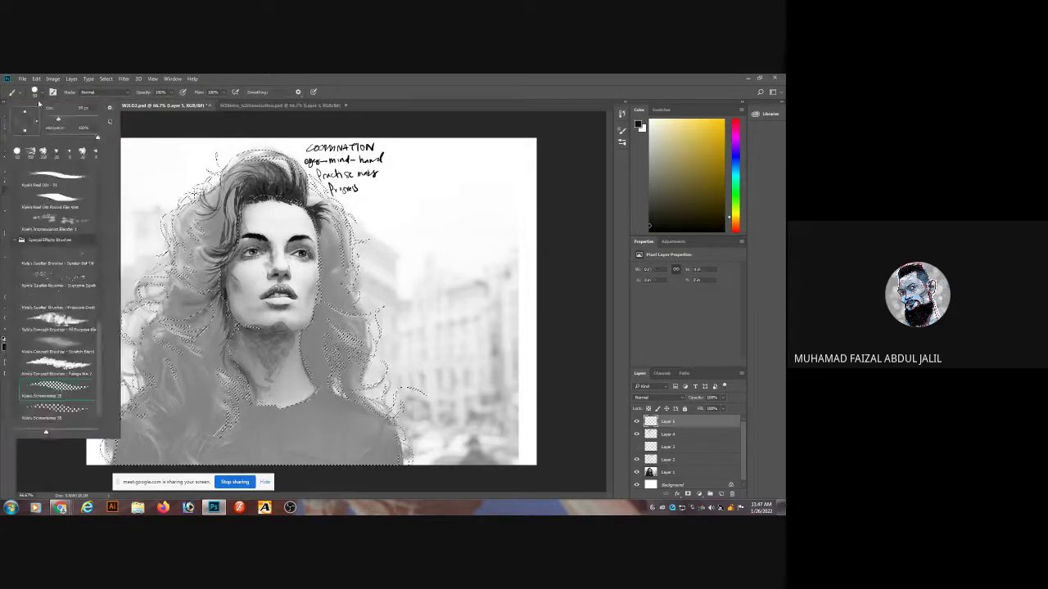
{"action": "left_click", "coordinate": [176, 270]}
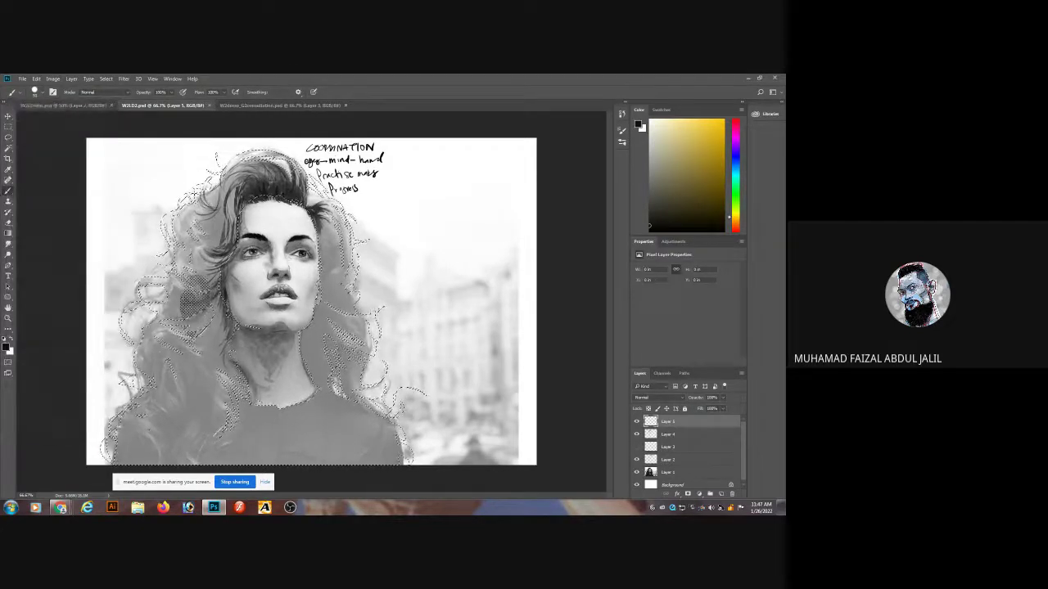
{"action": "key", "text": "ctrl+minus"}
{"action": "key", "text": "ctrl+minus"}
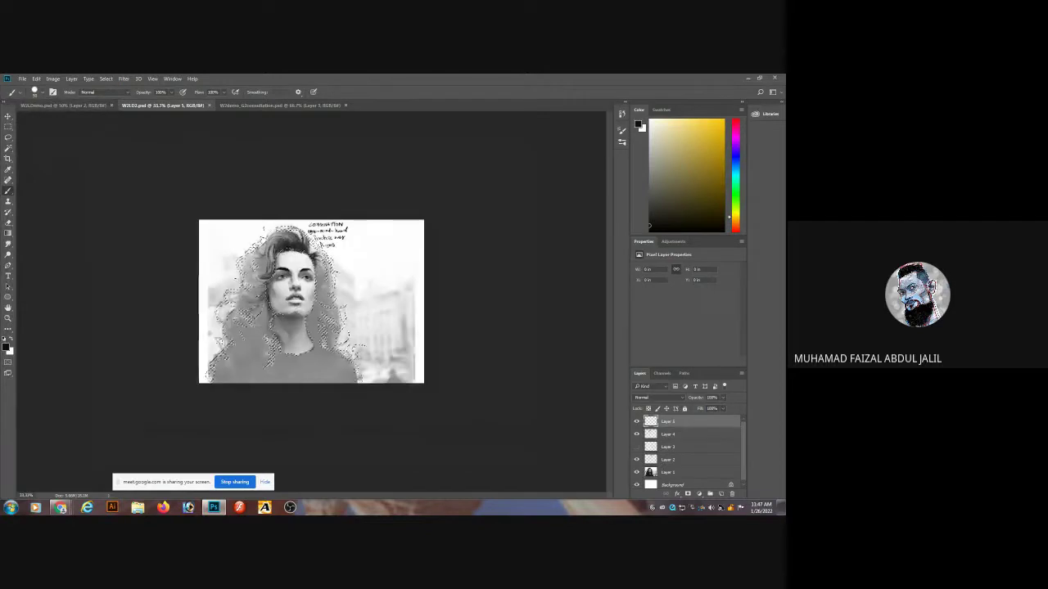
{"action": "left_click", "coordinate": [219, 104]}
{"action": "left_click", "coordinate": [261, 259]}
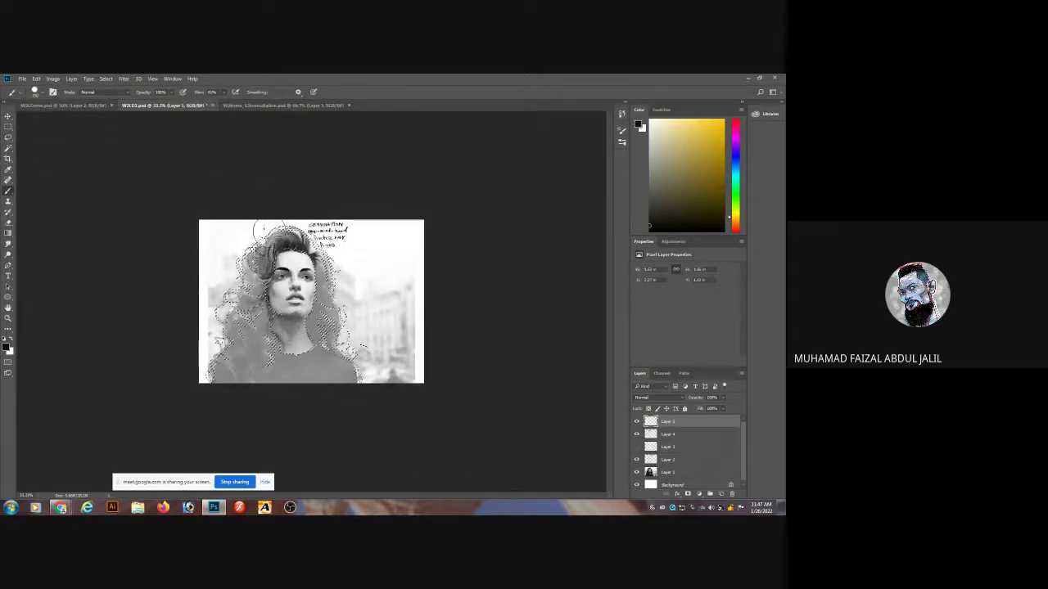
{"action": "key", "text": "ctrl+z"}
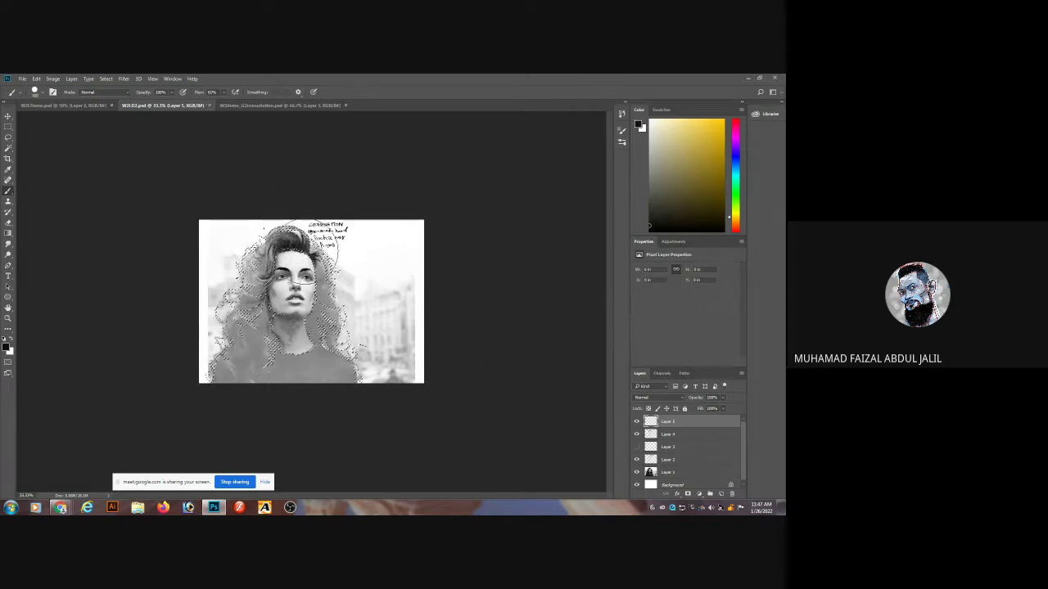
{"action": "left_click_drag", "start_coordinate": [325, 239], "coordinate": [315, 289]}
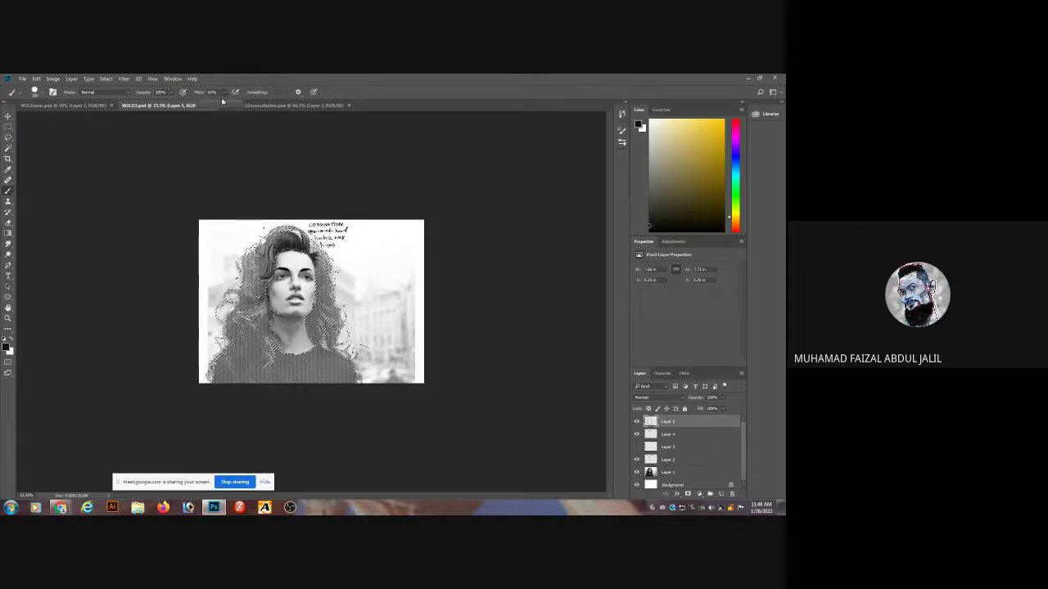
Switch to Kyle's Screentones 35, reduce opacity to 17% and flow to 8%, and lightly darken the clothing below the neck.
{"action": "left_click", "coordinate": [289, 359]}
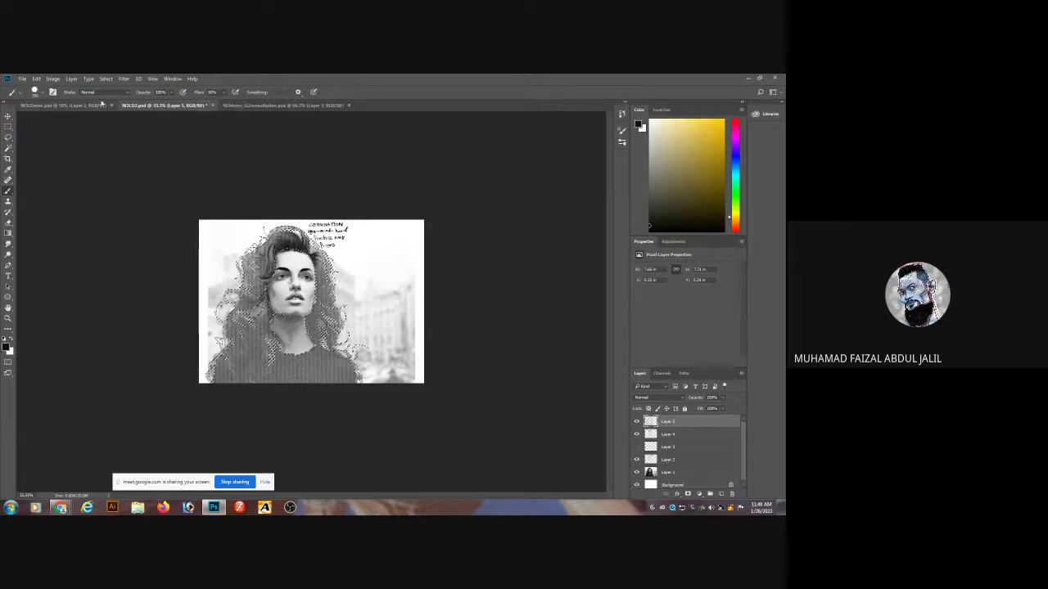
{"action": "left_click", "coordinate": [42, 95]}
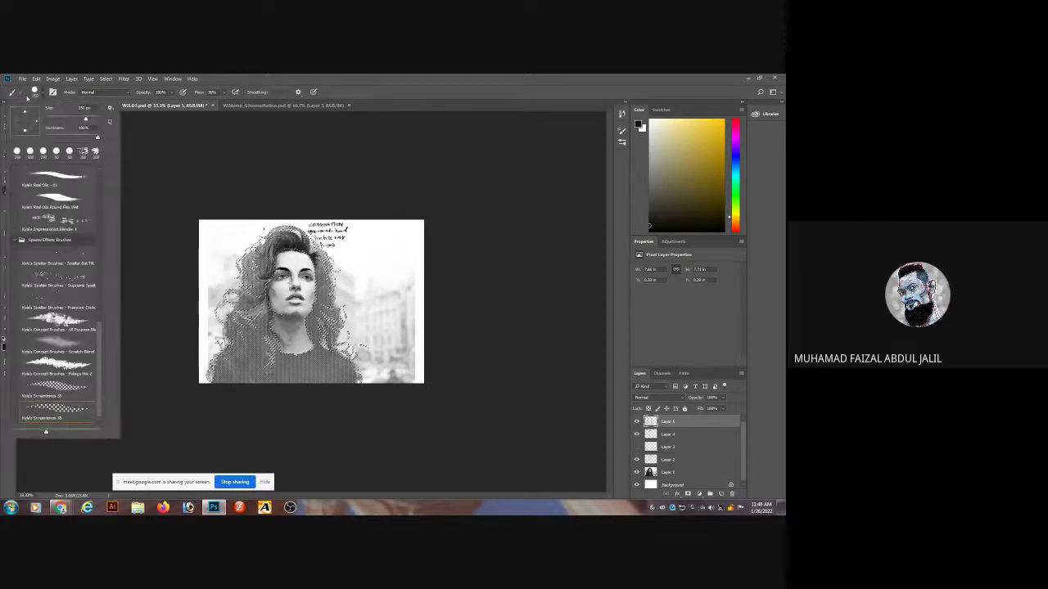
{"action": "left_click", "coordinate": [90, 384]}
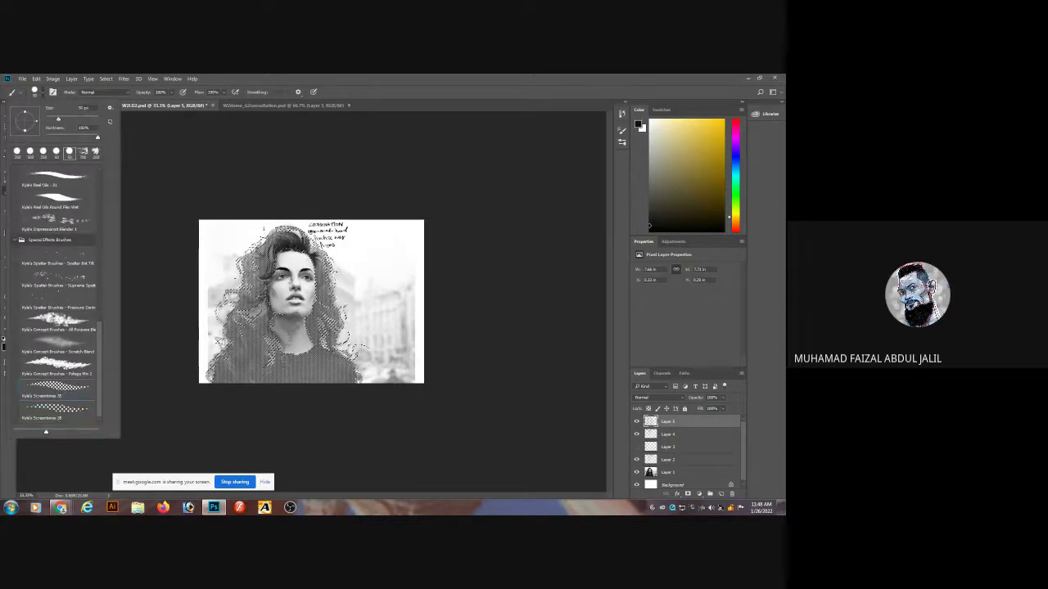
{"action": "left_click_drag", "start_coordinate": [280, 362], "coordinate": [307, 359]}
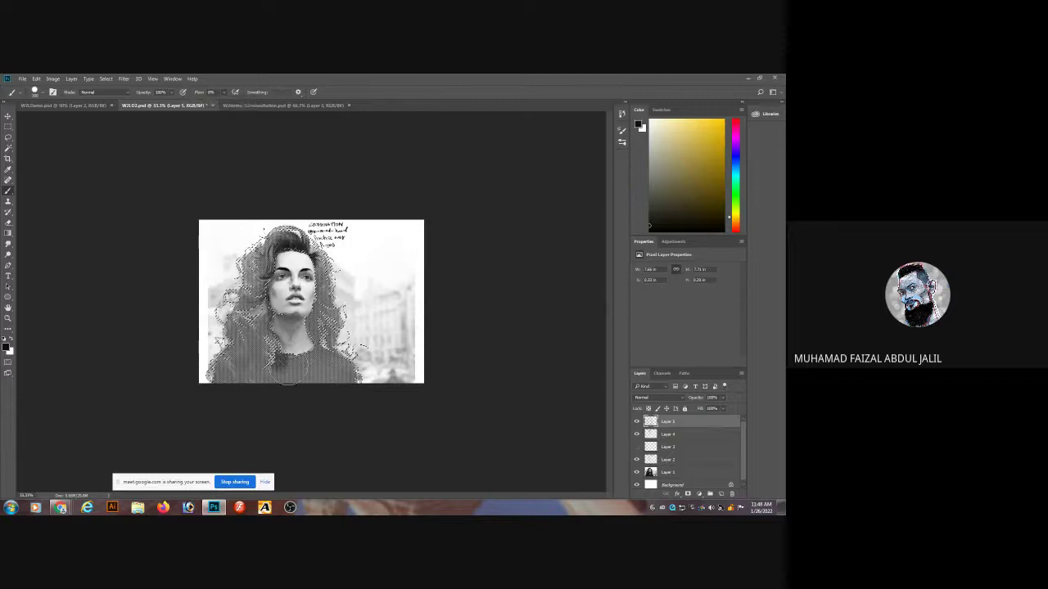
{"action": "left_click", "coordinate": [171, 93]}
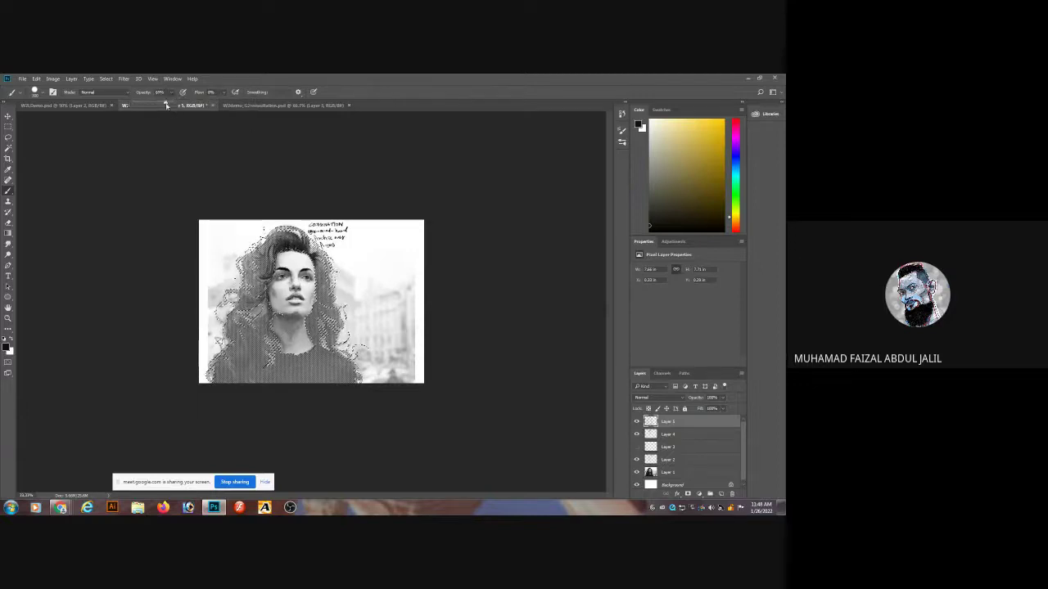
{"action": "left_click", "coordinate": [286, 365]}
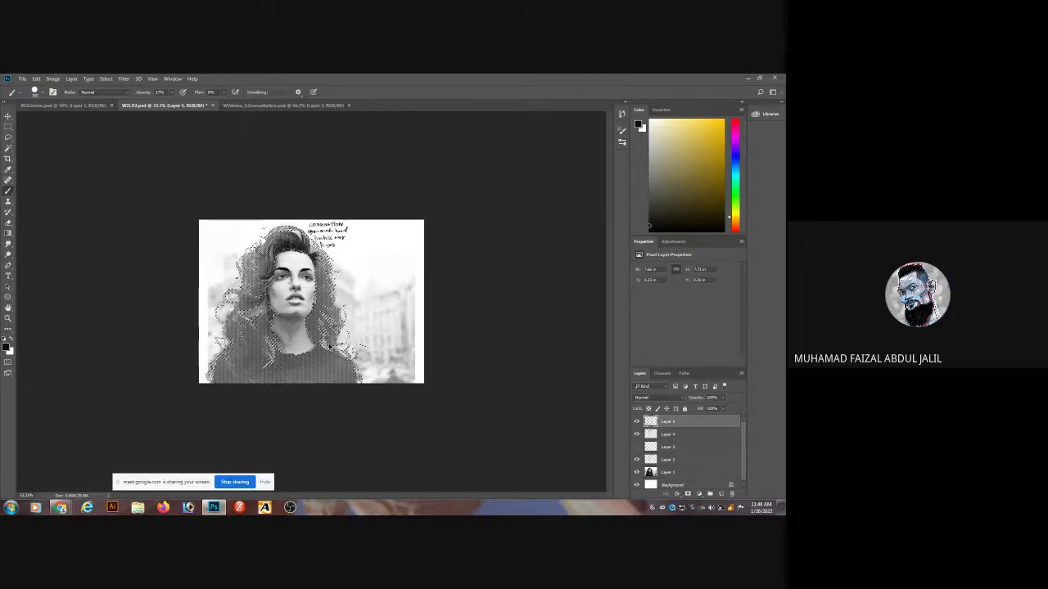
Hide the reference photo on Layer 1, clear the selection and move Layer 5 below Layer 2.
{"action": "left_click", "coordinate": [637, 473]}
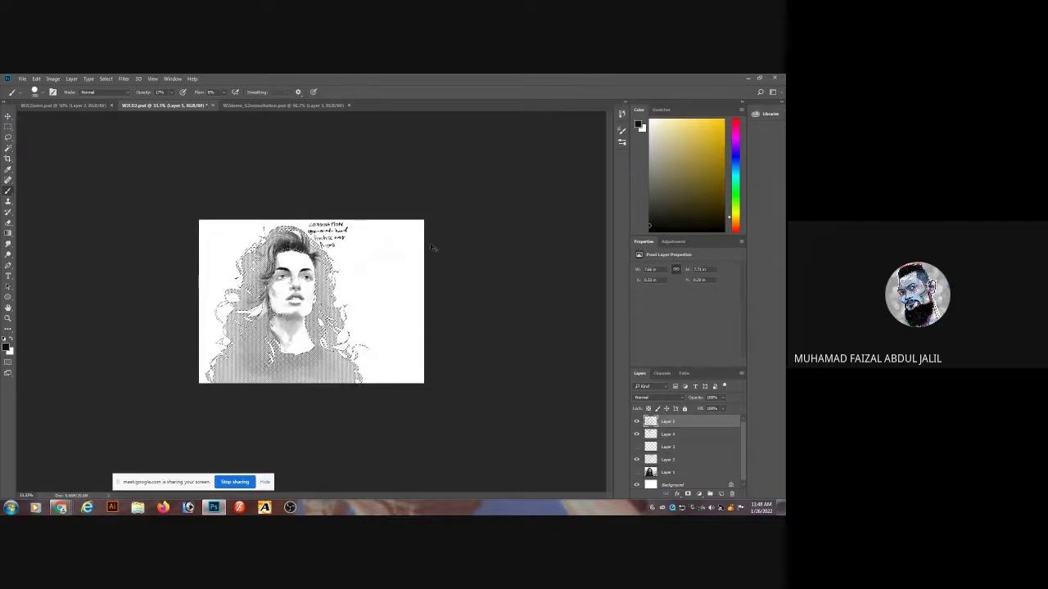
{"action": "key", "text": "ctrl+plus"}
{"action": "key", "text": "ctrl+plus"}
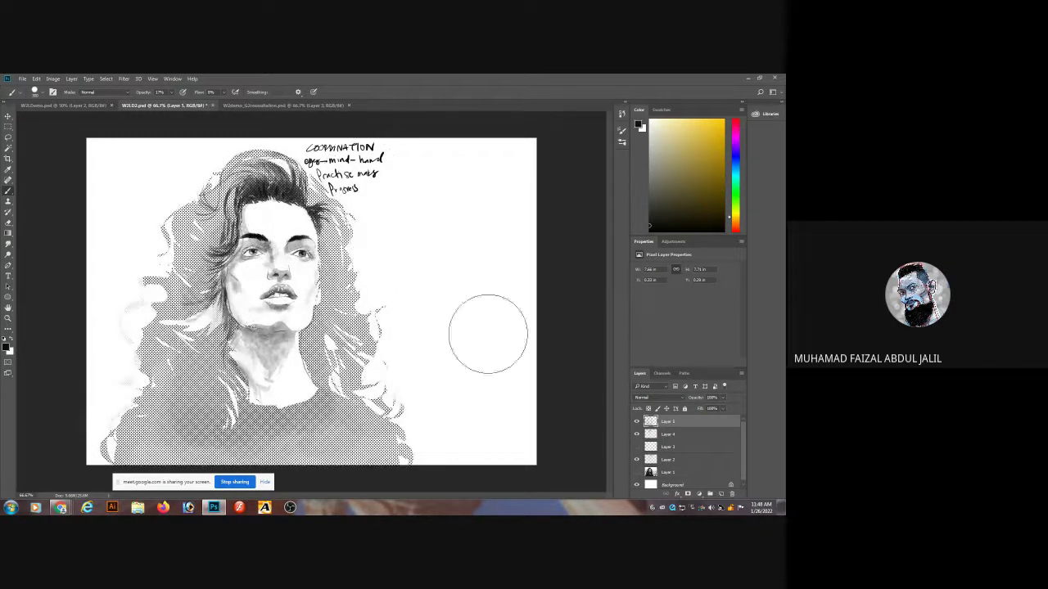
{"action": "left_click_drag", "start_coordinate": [678, 423], "coordinate": [676, 468]}
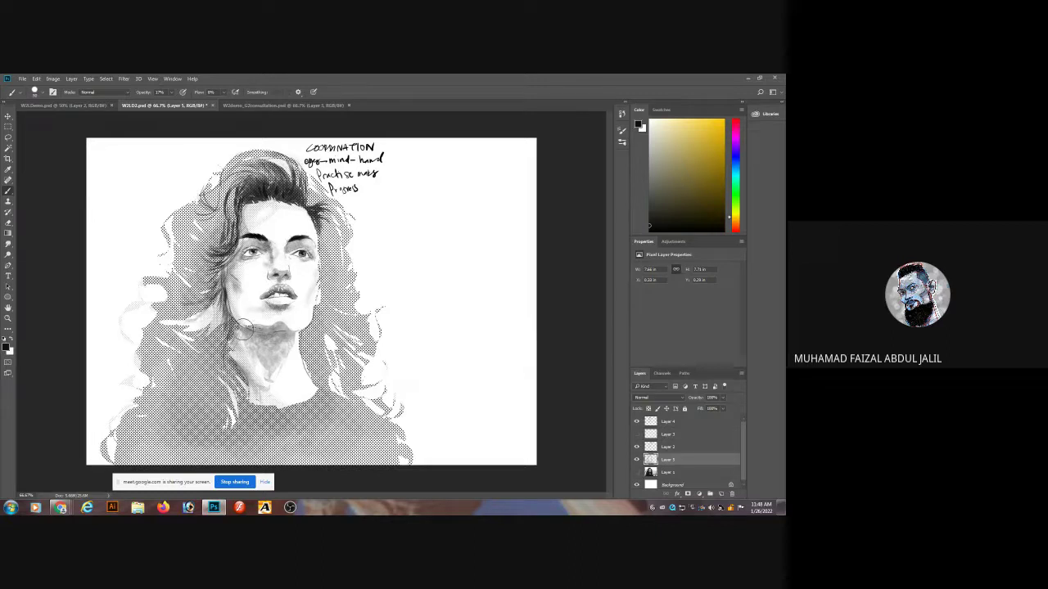
Add faint screentone dots over the face and inspect them around the lips and chin.
{"action": "key", "text": "ctrl+plus"}
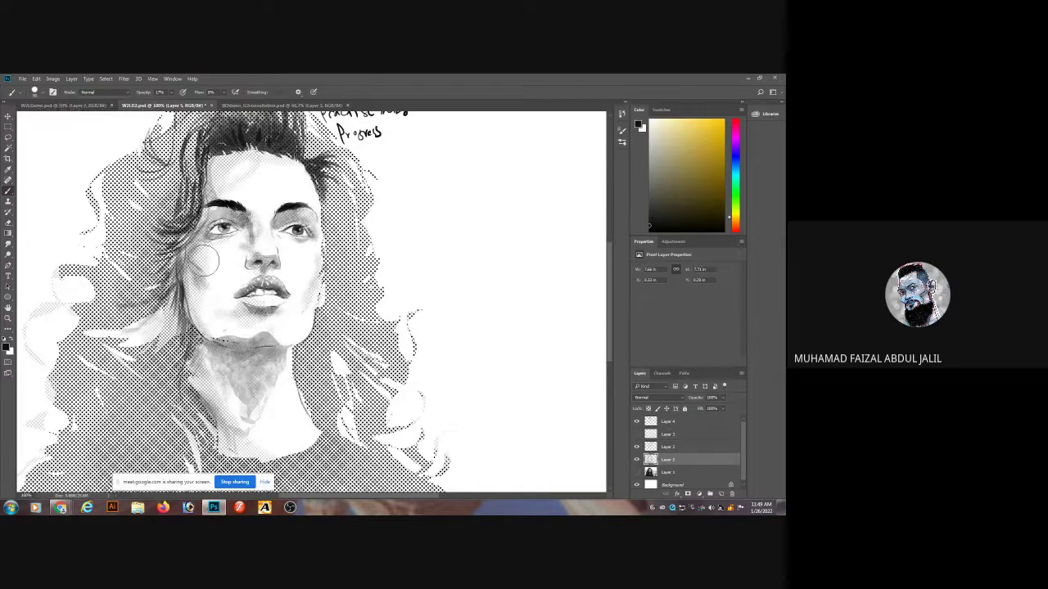
{"action": "scroll", "coordinate": [270, 257], "scroll_direction": "up", "scroll_amount": 2}
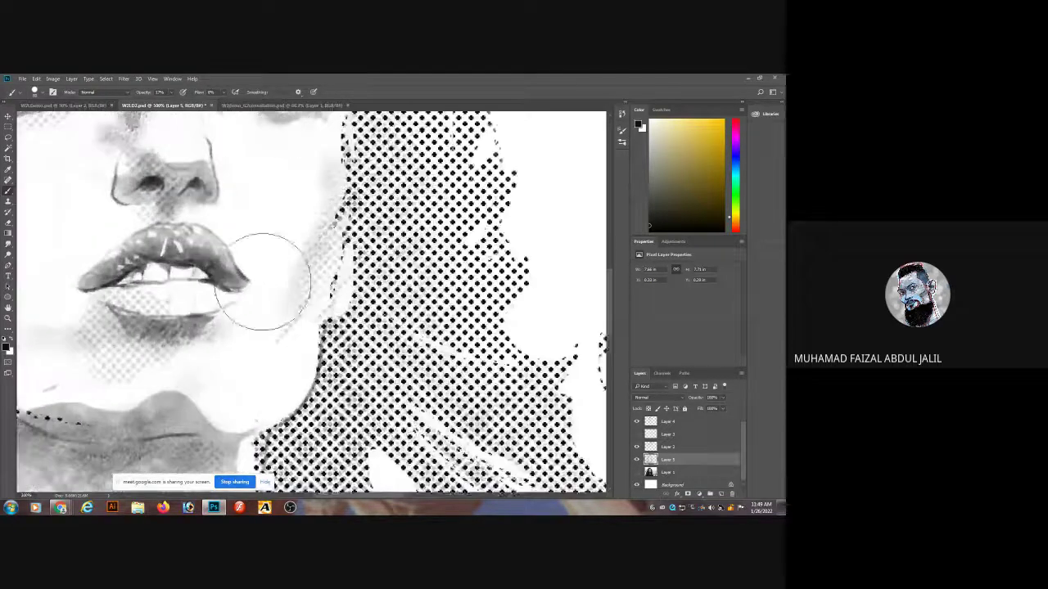
{"action": "scroll", "coordinate": [278, 246], "scroll_direction": "down", "scroll_amount": 5}
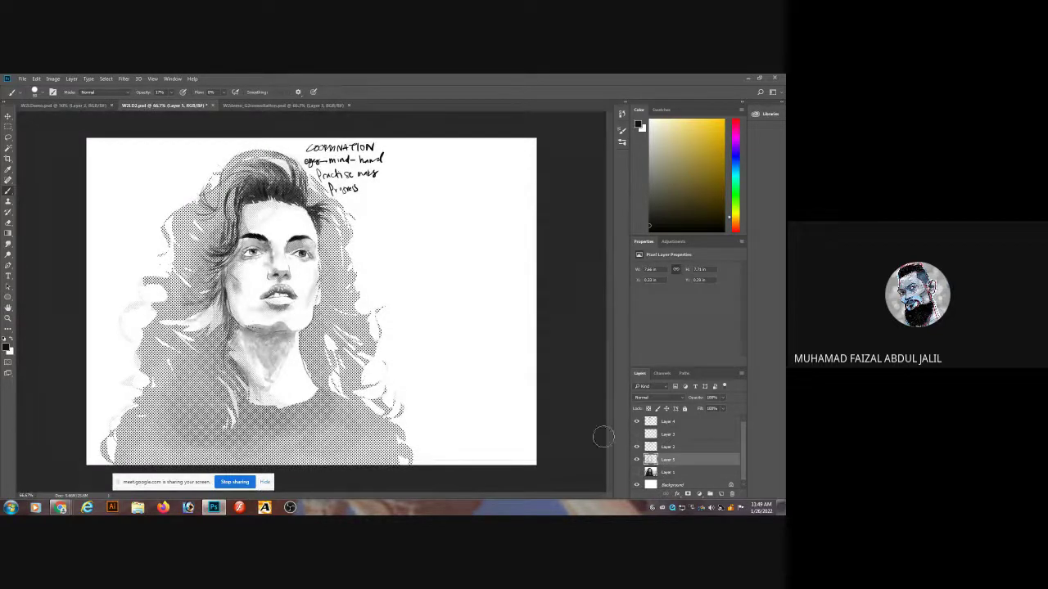
Load Layer 5's dots as a selection twice and deselect them each time.
{"action": "left_click", "coordinate": [653, 462], "text": "ctrl"}
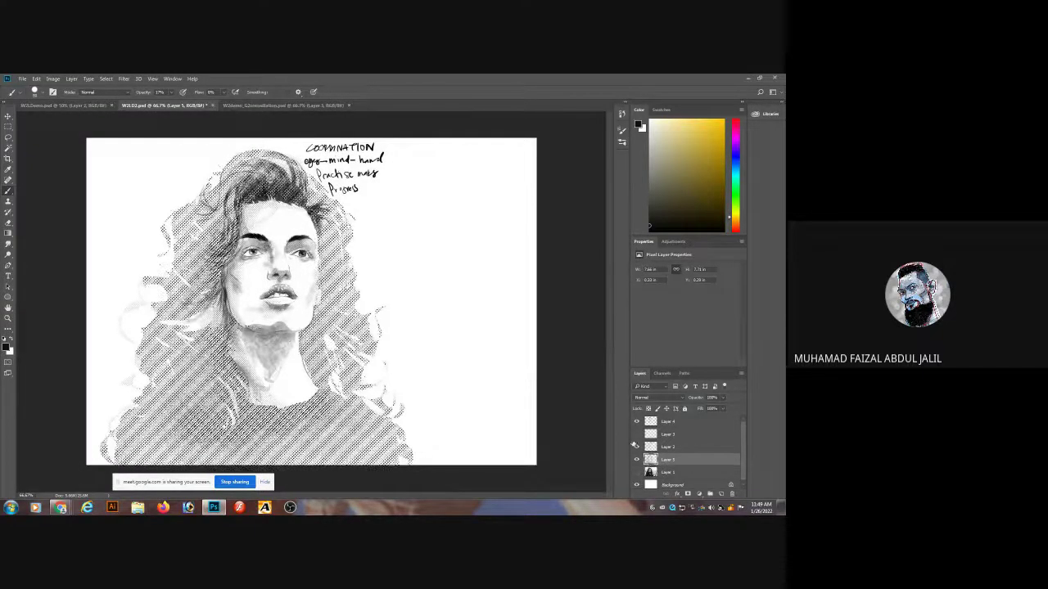
{"action": "key", "text": "ctrl+d"}
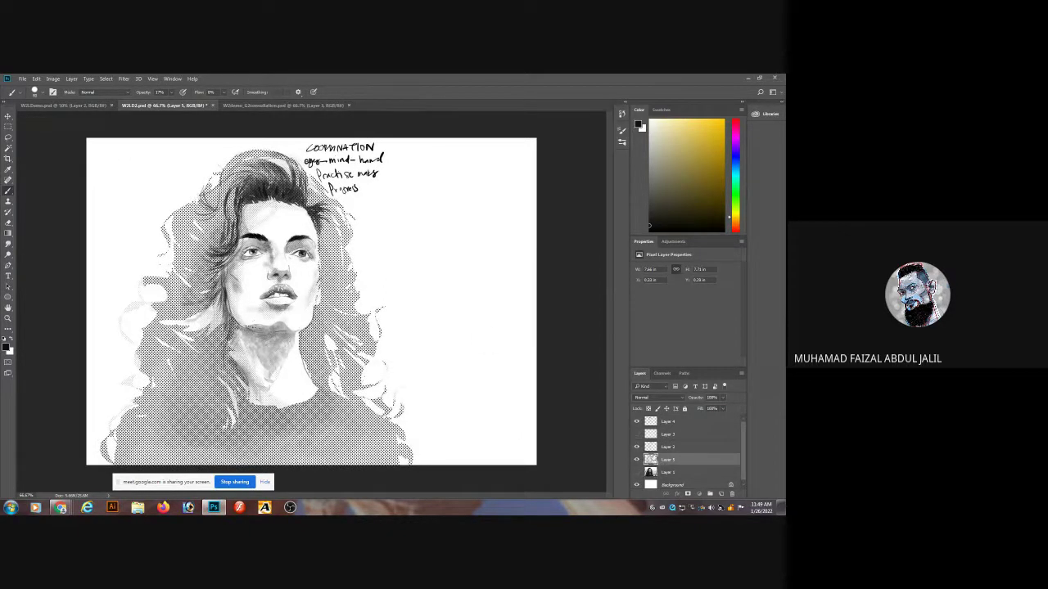
{"action": "left_click", "coordinate": [651, 460], "text": "ctrl"}
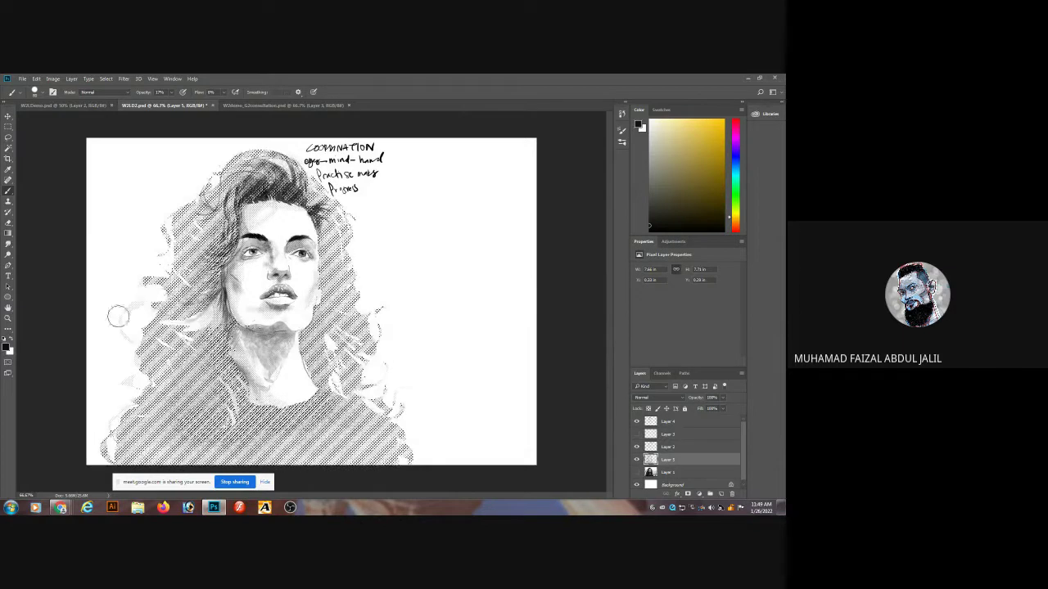
{"action": "key", "text": "ctrl+d"}
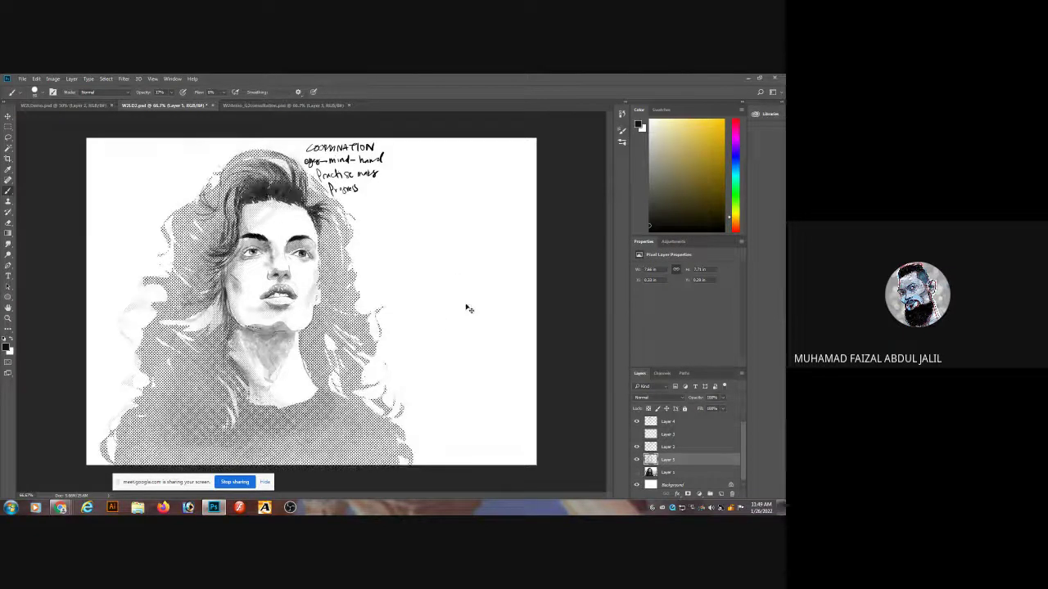
Lasso the handwritten notes beside the head, cut them from Layer 2 and paste them onto a new layer.
{"action": "key", "text": "ctrl+minus"}
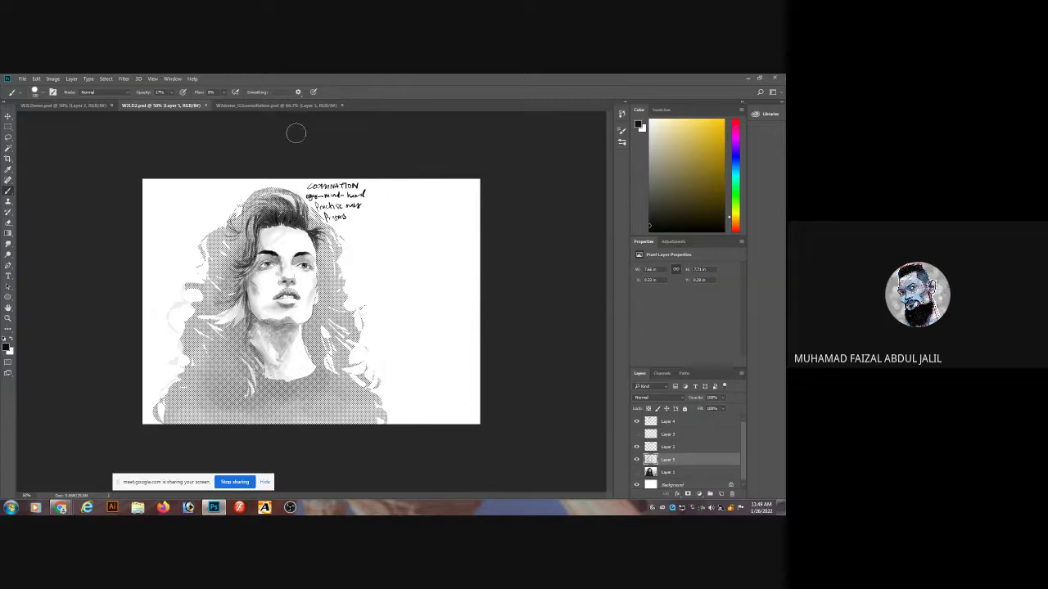
{"action": "key", "text": "l"}
{"action": "key", "text": "ctrl+plus"}
{"action": "key", "text": "ctrl+plus"}
{"action": "left_click_drag", "start_coordinate": [337, 220], "coordinate": [286, 358]}
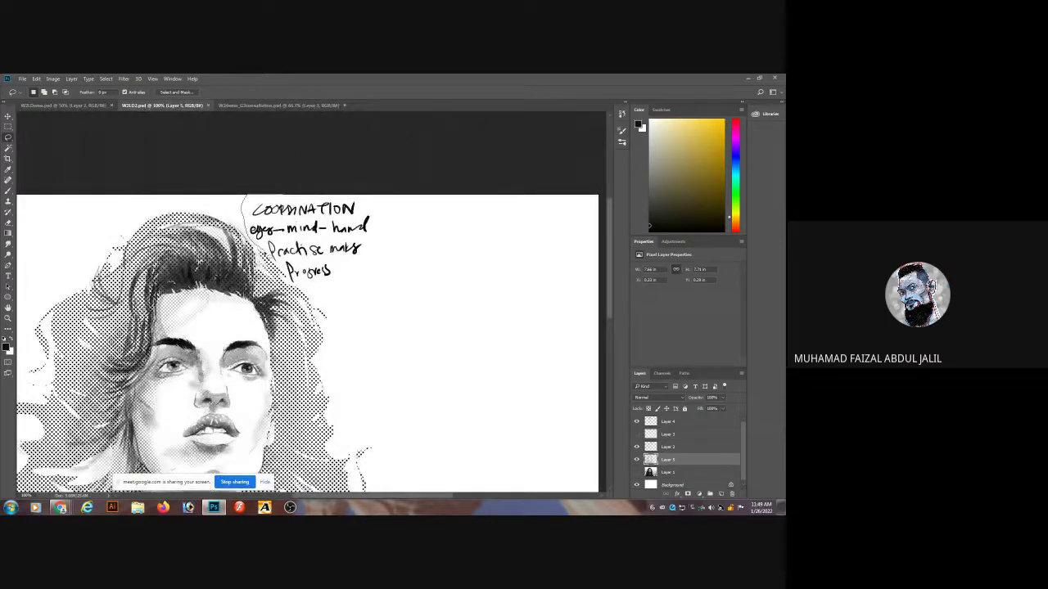
{"action": "mouse_move", "coordinate": [248, 236]}
{"action": "left_mouse_down"}
{"action": "mouse_move", "coordinate": [409, 247]}
{"action": "mouse_move", "coordinate": [374, 190]}
{"action": "left_mouse_up"}
{"action": "left_click", "coordinate": [647, 447]}
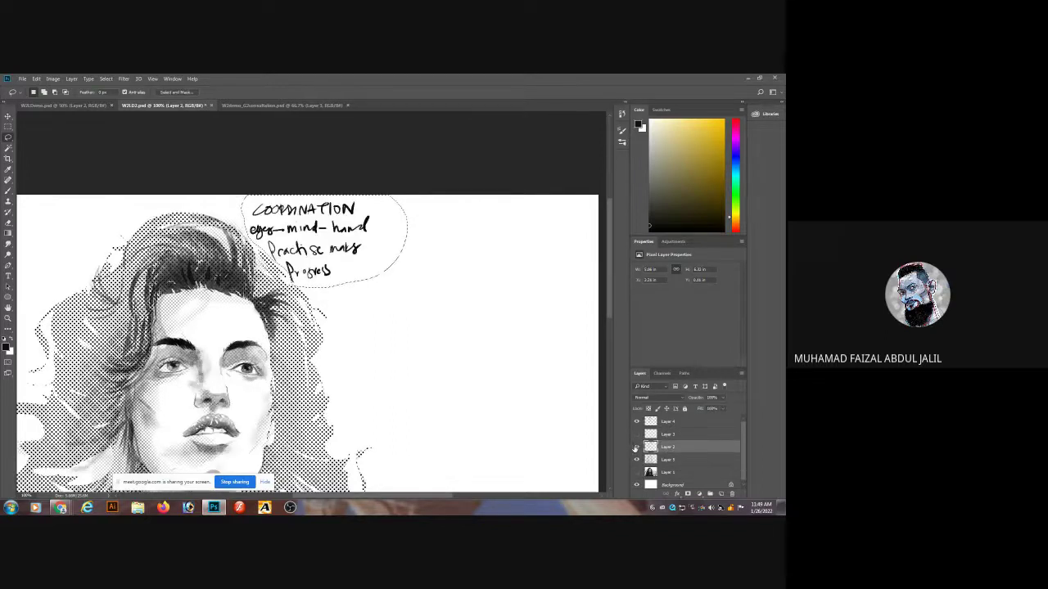
{"action": "key", "text": "ctrl+x"}
{"action": "key", "text": "ctrl+v"}
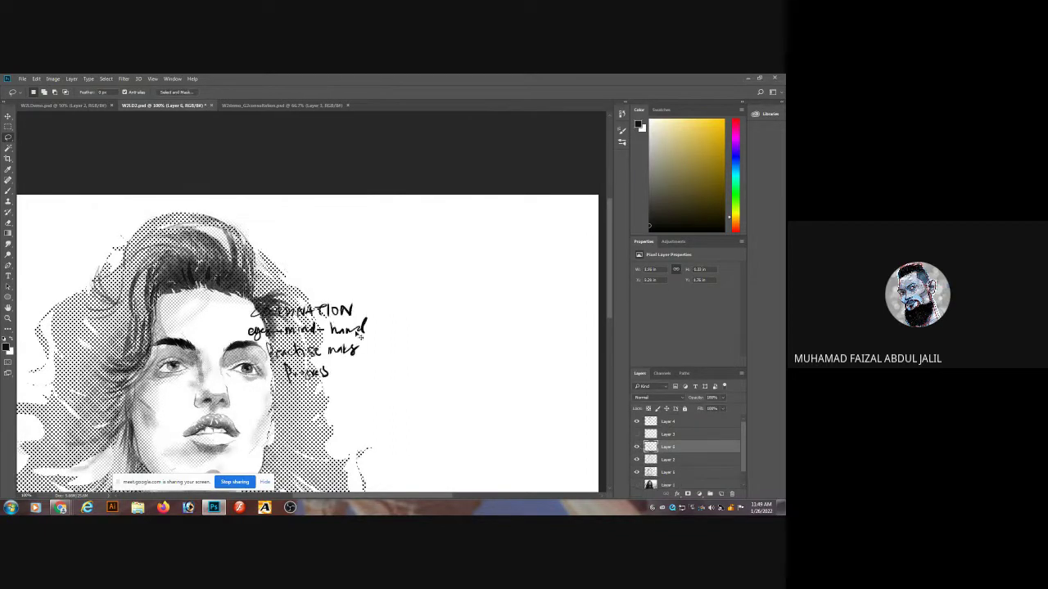
Try to move the pasted handwritten notes away from the head, and remove their layer.
{"action": "left_click_drag", "start_coordinate": [356, 333], "coordinate": [530, 264]}
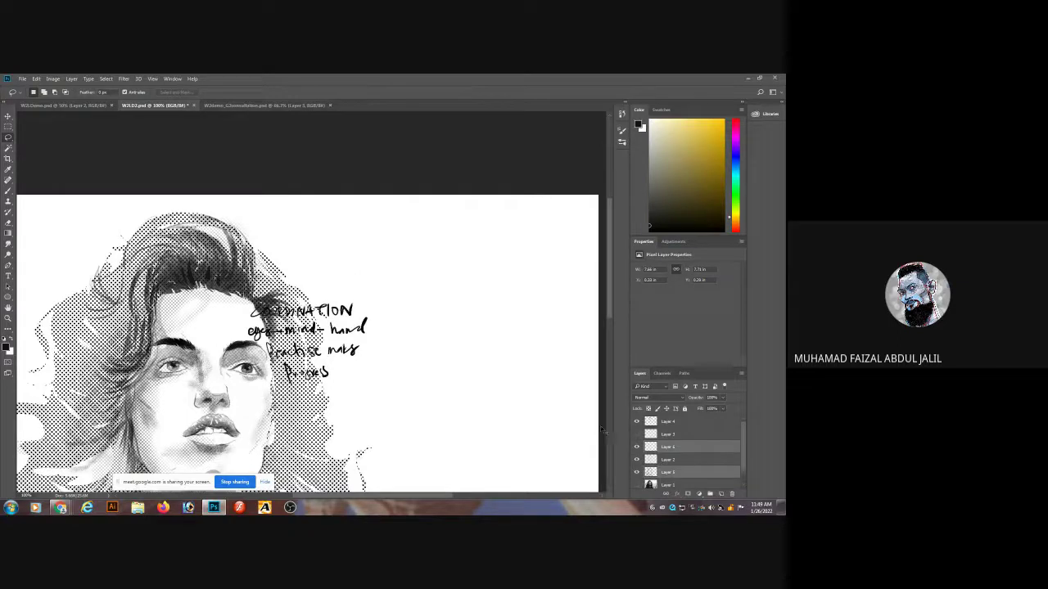
{"action": "left_click", "coordinate": [668, 448]}
{"action": "key", "text": "v"}
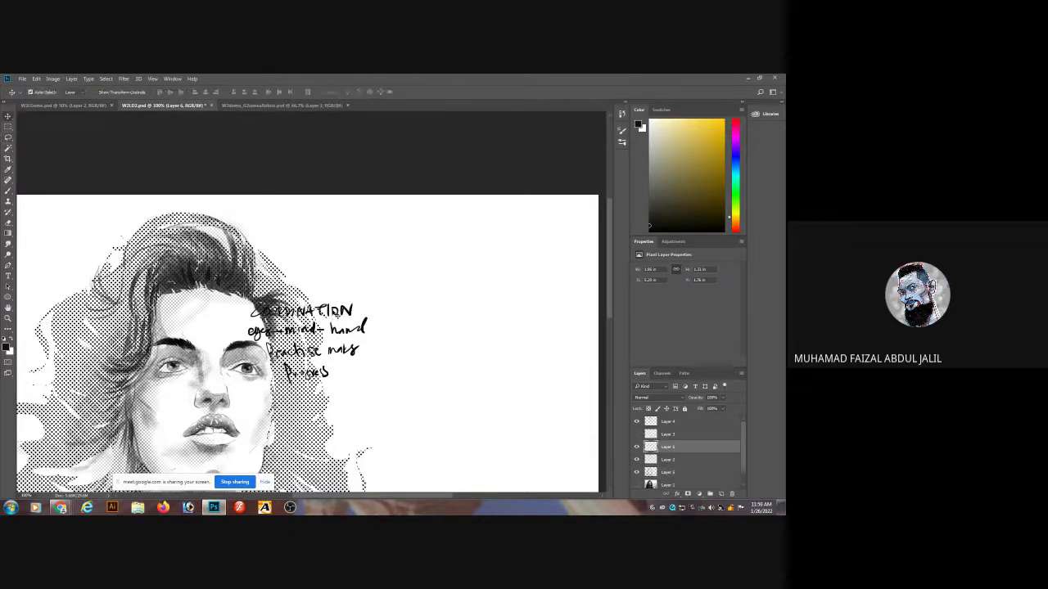
{"action": "left_click_drag", "start_coordinate": [335, 311], "coordinate": [432, 292]}
{"action": "key", "text": "Delete"}
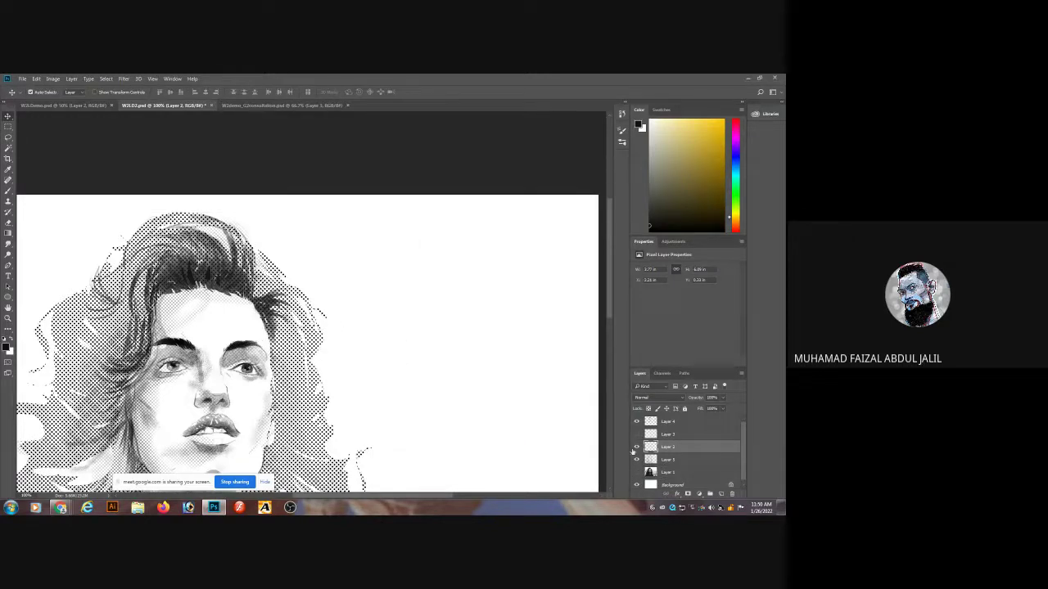
Toggle Layer 2's visibility and step through the history to bring back the pasted notes on Layer 6.
{"action": "left_click_drag", "start_coordinate": [631, 451], "coordinate": [629, 450]}
{"action": "left_click", "coordinate": [636, 448]}
{"action": "left_click", "coordinate": [636, 448]}
{"action": "key", "text": "ctrl+z"}
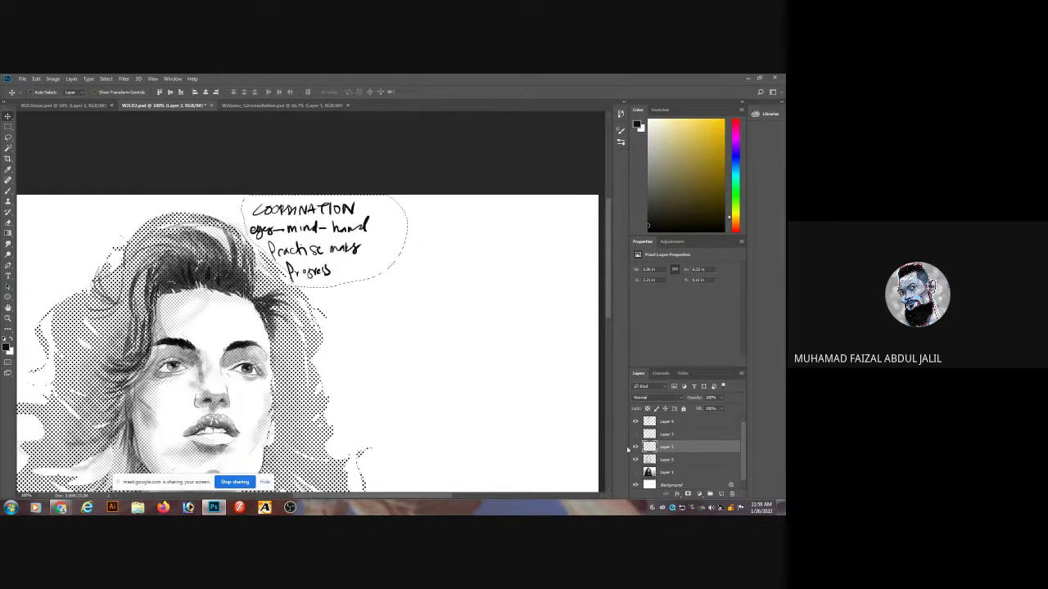
{"action": "key", "text": "ctrl"}
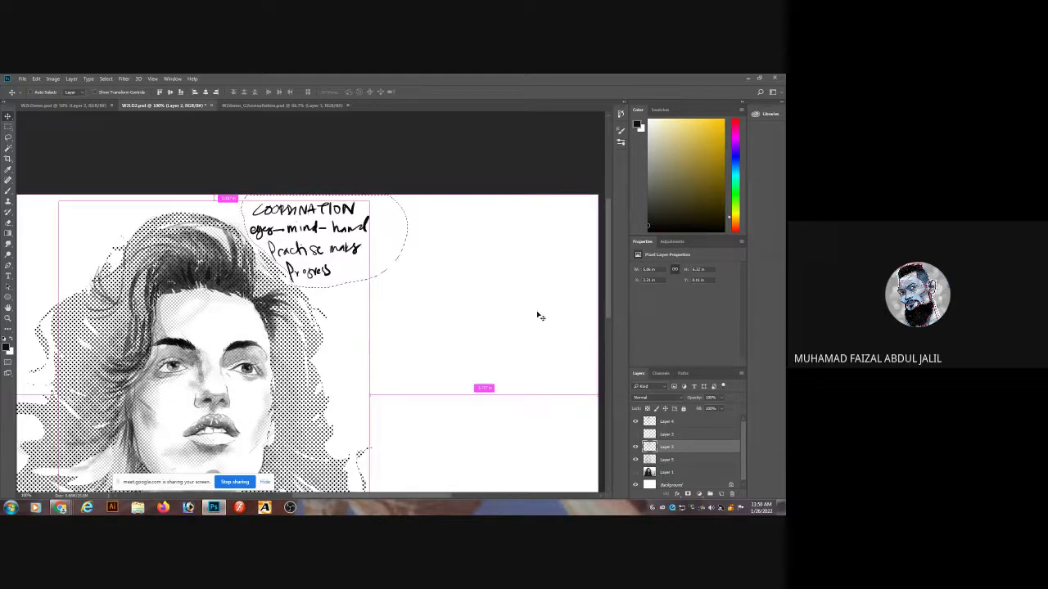
{"action": "key", "text": "ctrl+z"}
{"action": "key", "text": "ctrl+shift+z"}
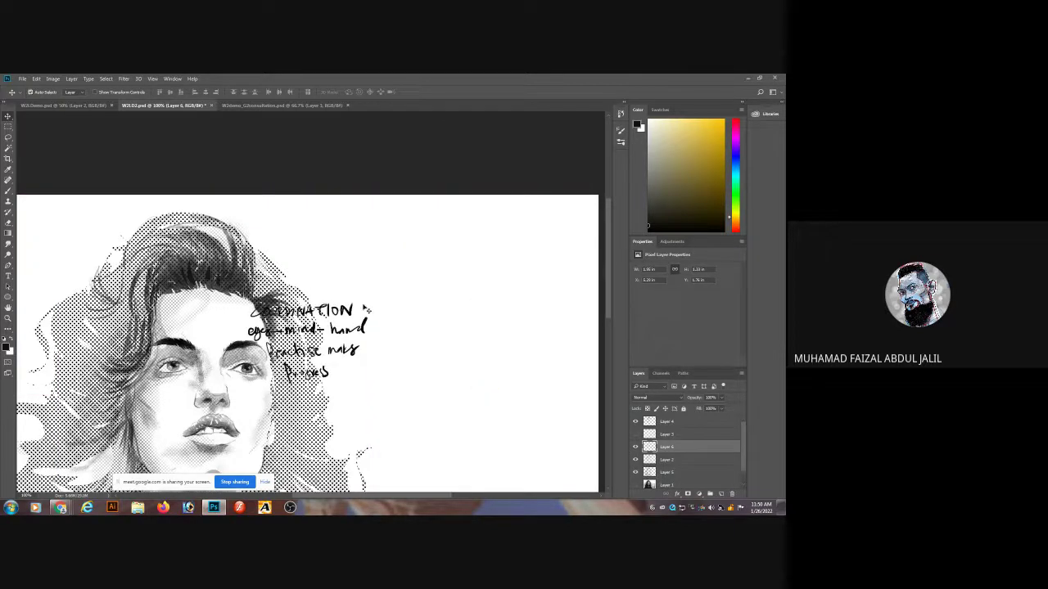
Move the handwritten notes on Layer 6 into the empty upper-right corner of the canvas.
{"action": "left_click_drag", "start_coordinate": [347, 313], "coordinate": [565, 246]}
{"action": "key", "text": "ctrl+minus"}
{"action": "key", "text": "ctrl+minus"}
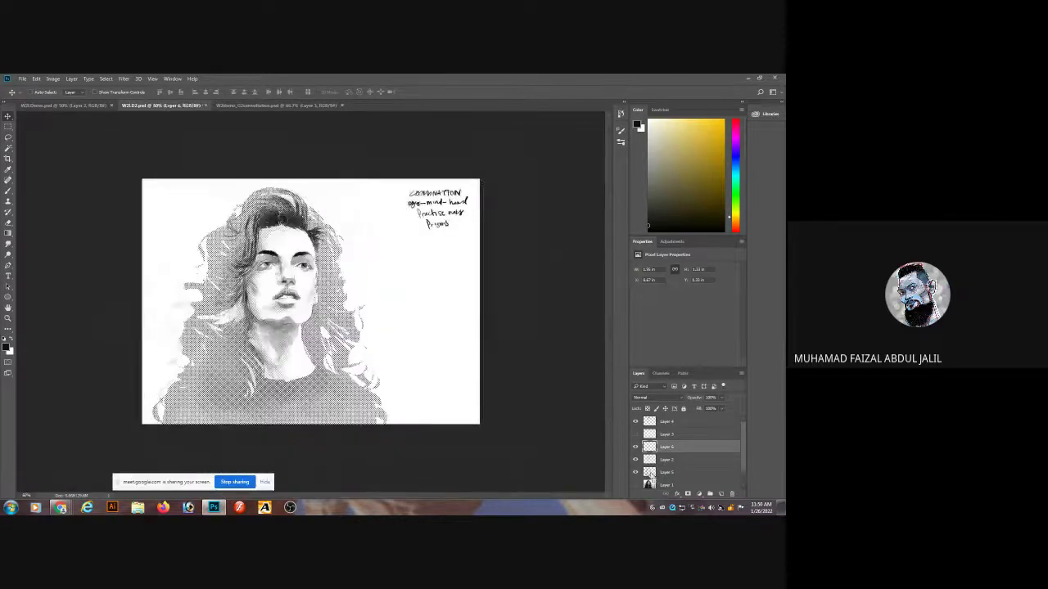
Hide the notes on Layer 6 and fill the Background layer with a medium warm grey.
{"action": "left_click", "coordinate": [635, 447]}
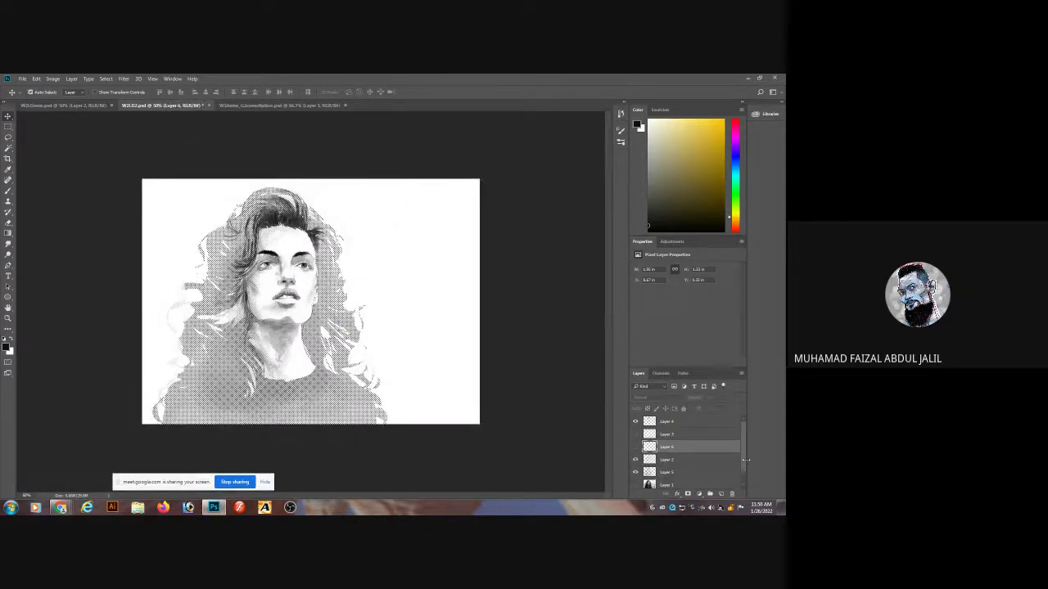
{"action": "scroll", "coordinate": [745, 474], "scroll_direction": "down", "scroll_amount": 1}
{"action": "left_click", "coordinate": [705, 484]}
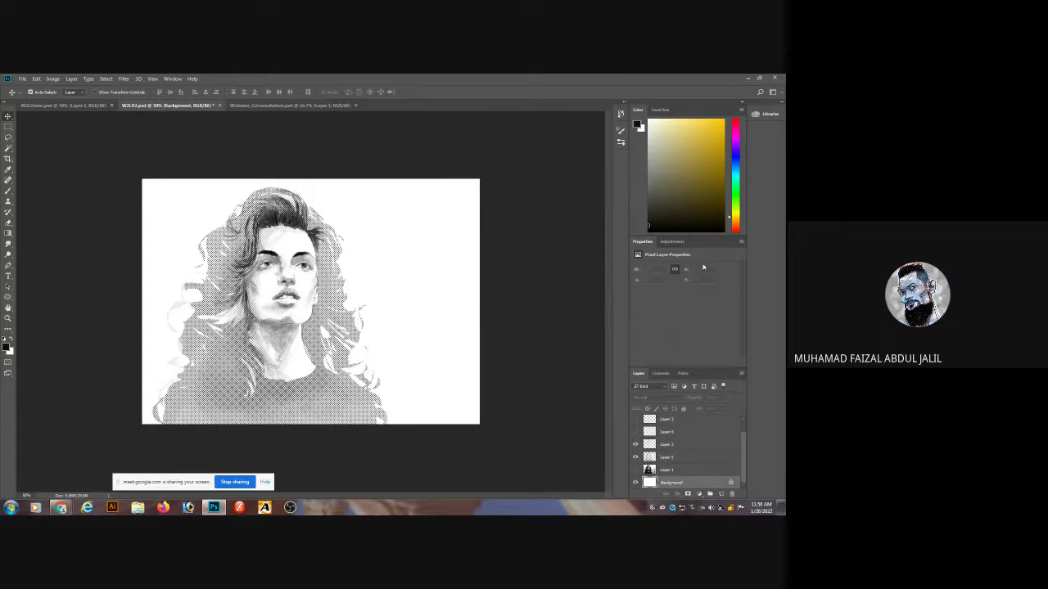
{"action": "left_click", "coordinate": [648, 171]}
{"action": "key", "text": "alt+BackSpace"}
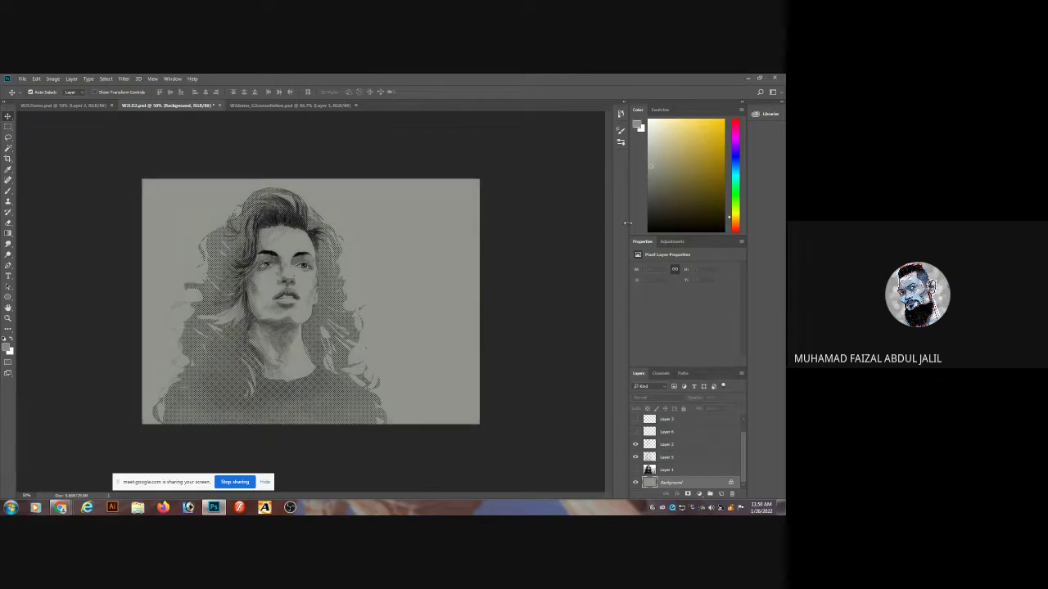
{"action": "key", "text": "ctrl+plus"}
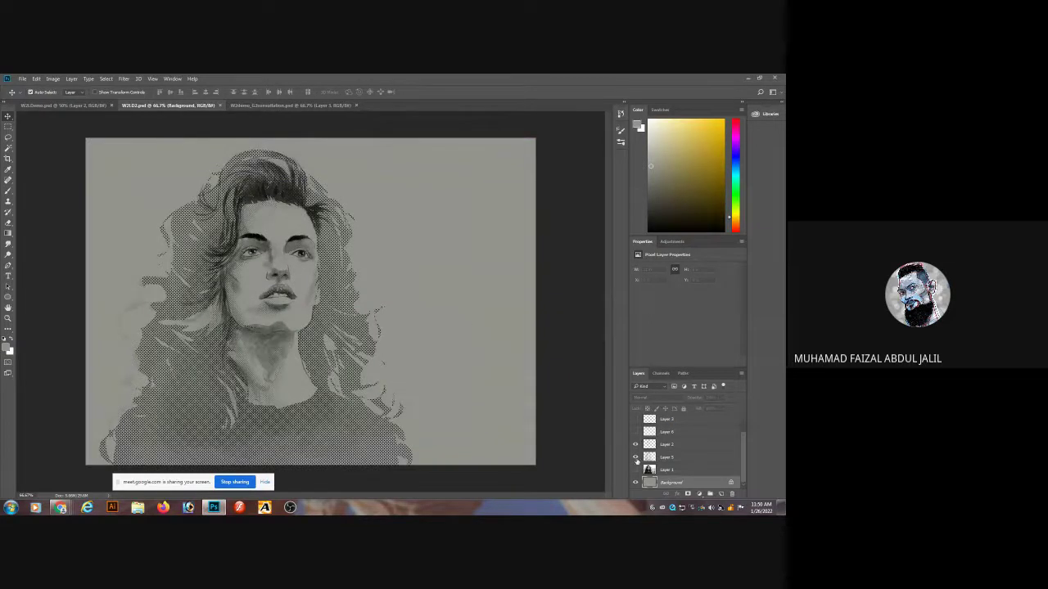
Toggle the visibility of Layer 2 and Layer 4 to compare their parts of the portrait against the grey background.
{"action": "left_click", "coordinate": [635, 444]}
{"action": "left_click", "coordinate": [636, 443]}
{"action": "left_click", "coordinate": [635, 444]}
{"action": "left_click_drag", "start_coordinate": [742, 444], "coordinate": [745, 424]}
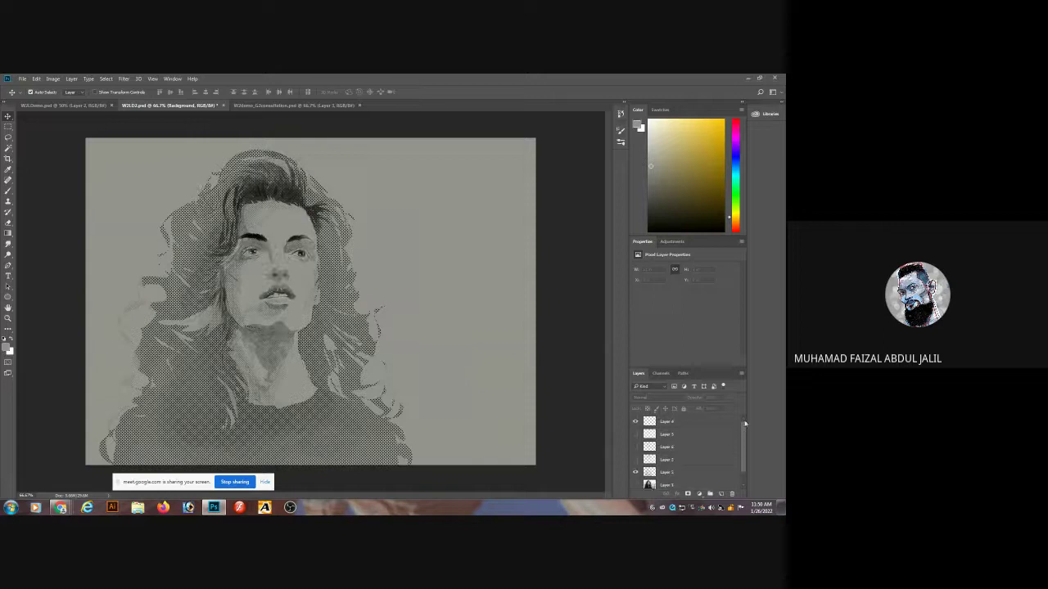
{"action": "left_click", "coordinate": [635, 421]}
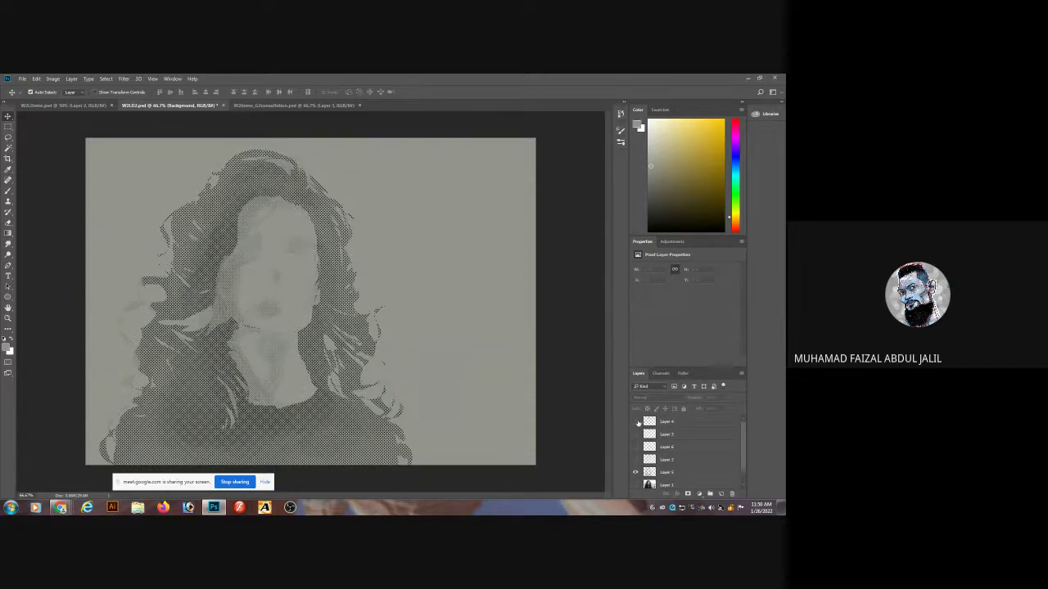
{"action": "left_click", "coordinate": [636, 422]}
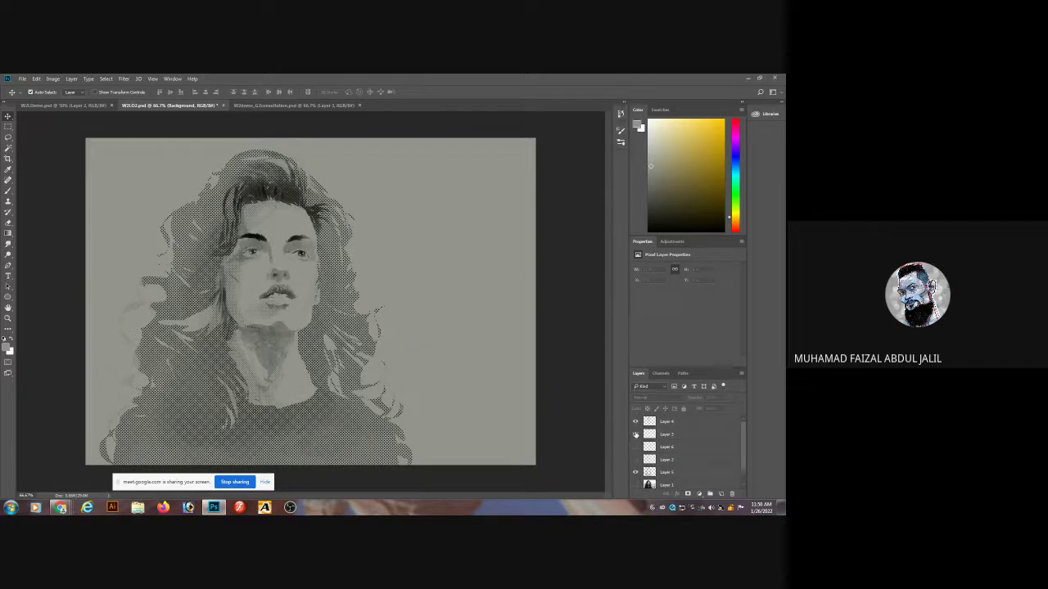
Show the notes on Layer 6 and the drawing on Layer 2.
{"action": "left_click", "coordinate": [668, 437]}
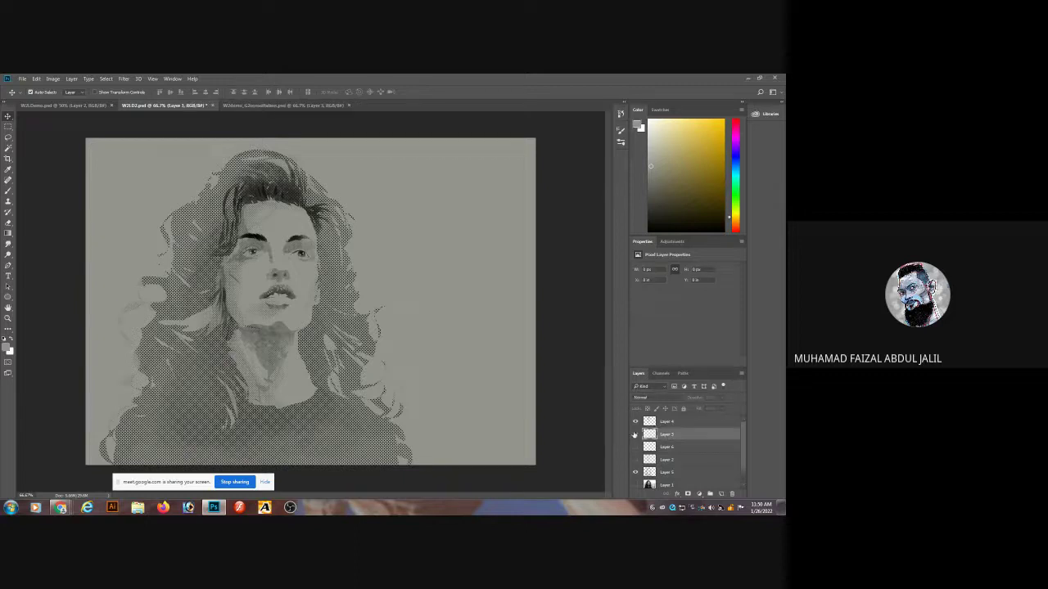
{"action": "left_click", "coordinate": [635, 447]}
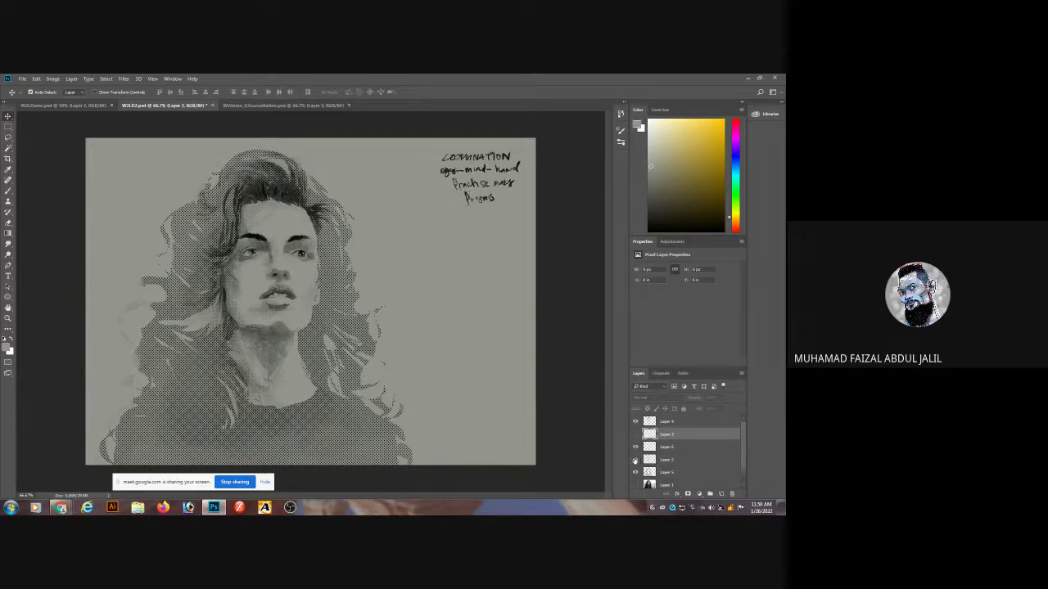
{"action": "left_click", "coordinate": [635, 460]}
{"action": "left_click", "coordinate": [635, 460]}
{"action": "left_click", "coordinate": [634, 447]}
{"action": "left_click", "coordinate": [635, 447]}
Check Layer 3 for content and delete the layer.
{"action": "left_click", "coordinate": [635, 435]}
{"action": "left_click", "coordinate": [649, 435], "text": "ctrl"}
{"action": "left_click", "coordinate": [383, 239]}
{"action": "left_click_drag", "start_coordinate": [704, 437], "coordinate": [732, 493]}
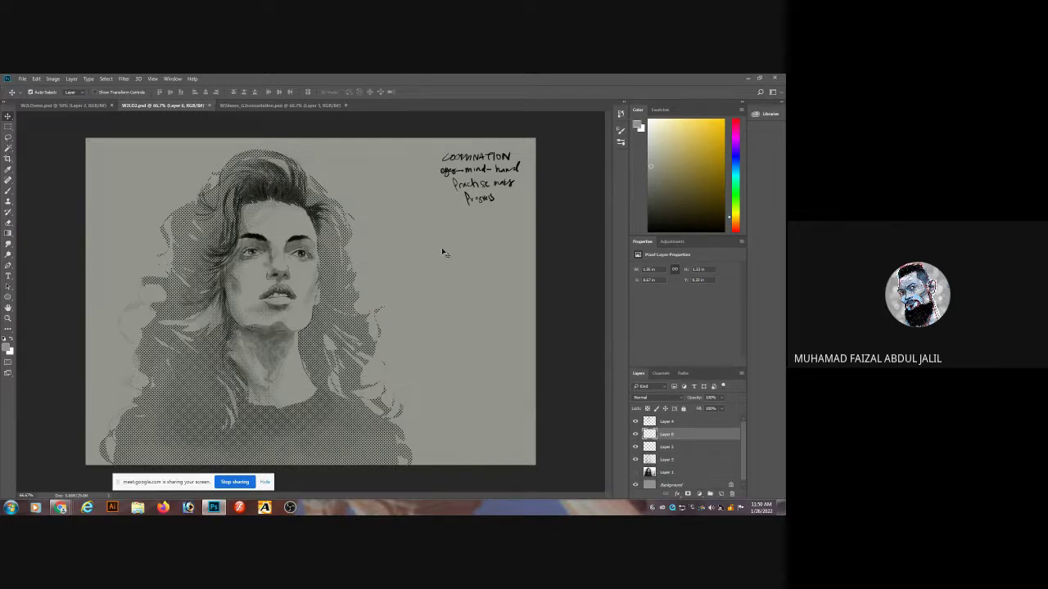
Select the whole canvas, copy it and try to share it in the DGDG2DigitalIllustration WhatsApp group.
{"action": "key", "text": "ctrl+a"}
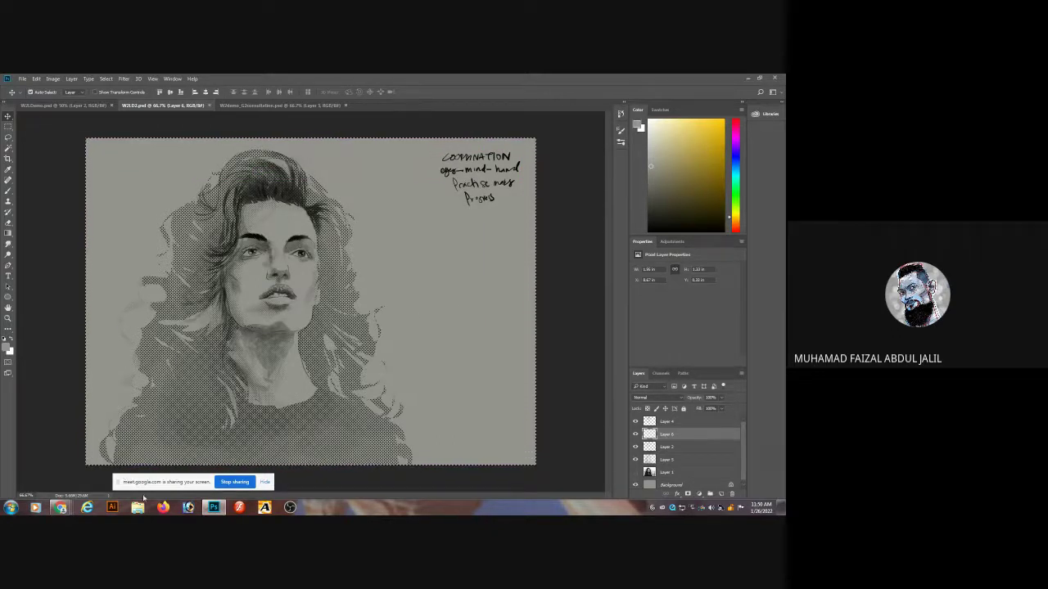
{"action": "mouse_move", "coordinate": [60, 507]}
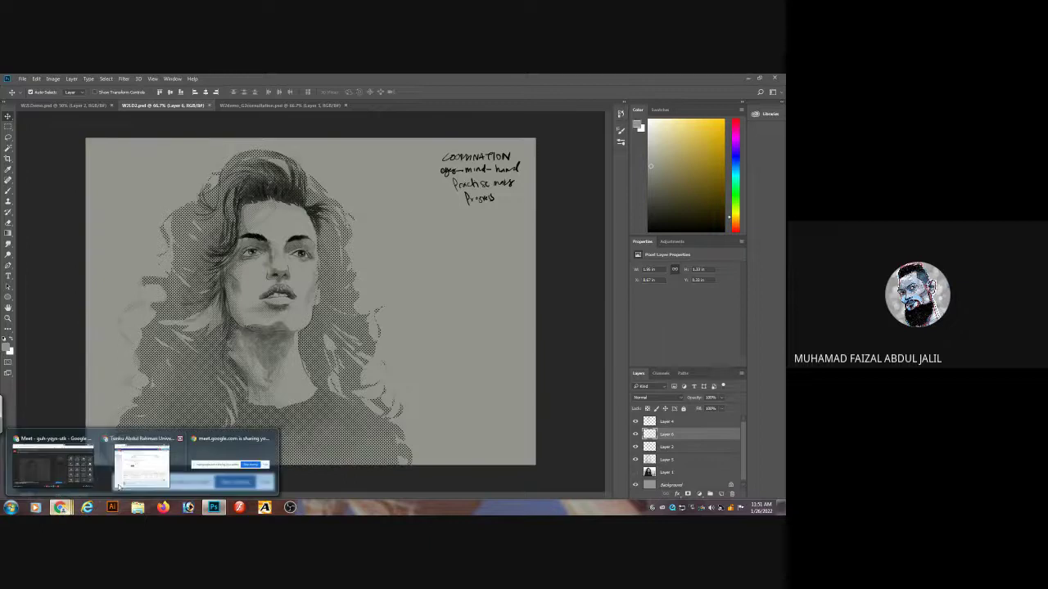
{"action": "left_click", "coordinate": [55, 471]}
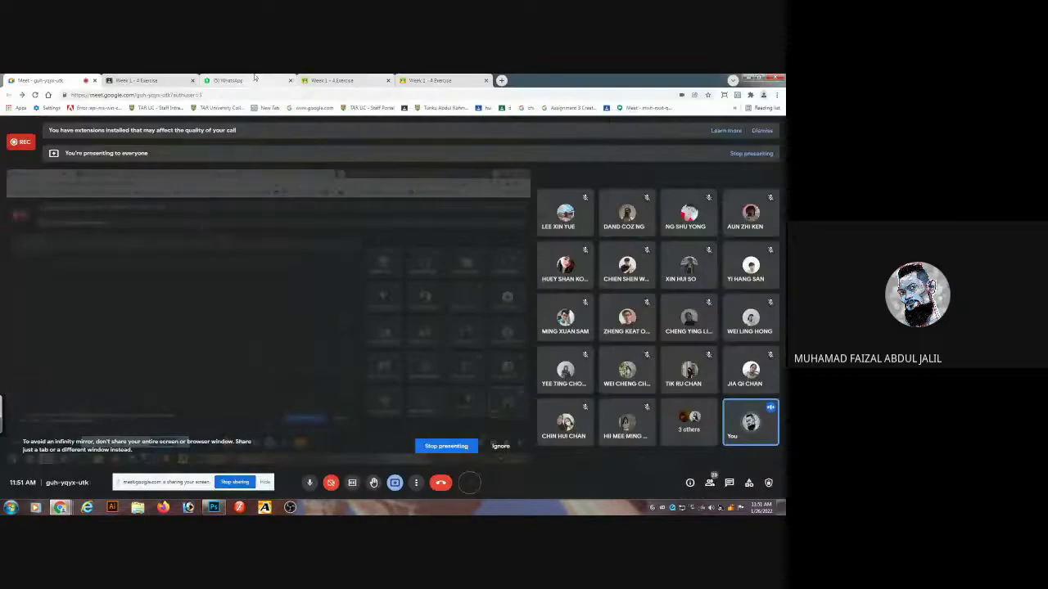
{"action": "left_click", "coordinate": [252, 80]}
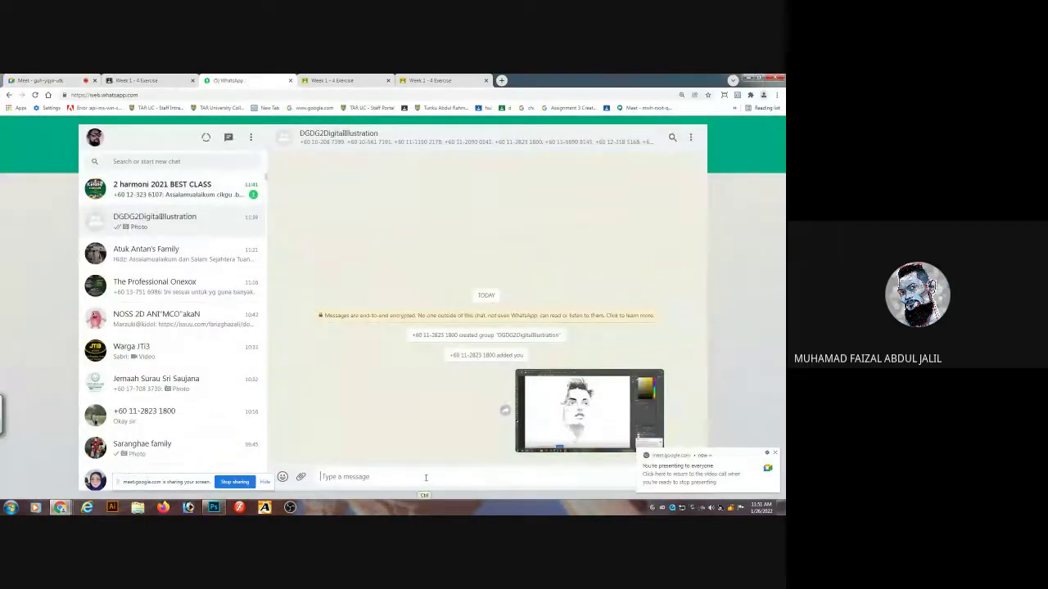
{"action": "key", "text": "ctrl+v"}
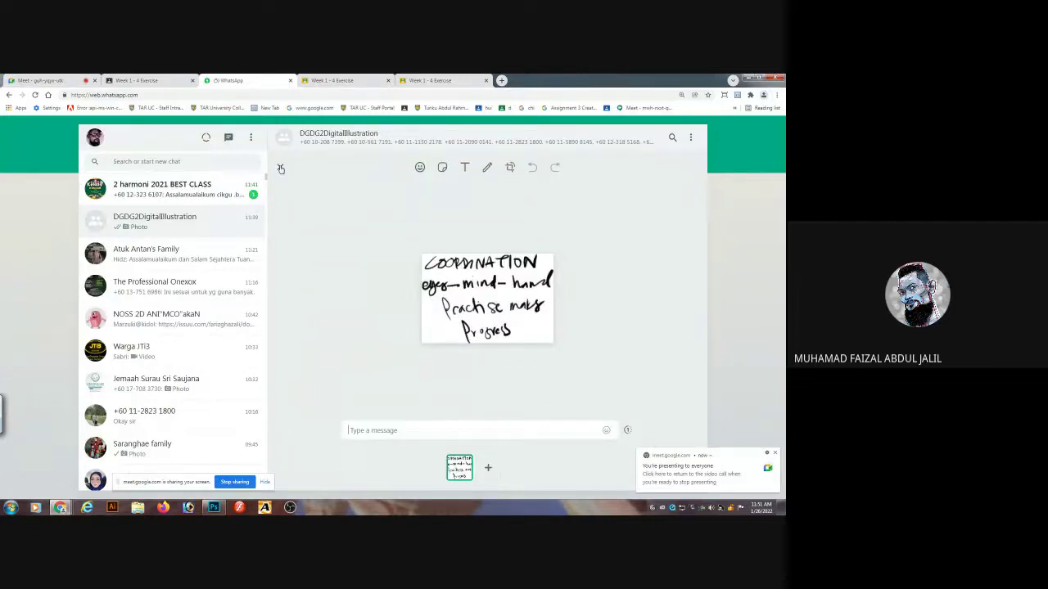
{"action": "key", "text": "Return"}
Look at the Classroom and Meet tabs, return to Photoshop and dismiss the presenting notification.
{"action": "left_click", "coordinate": [136, 80]}
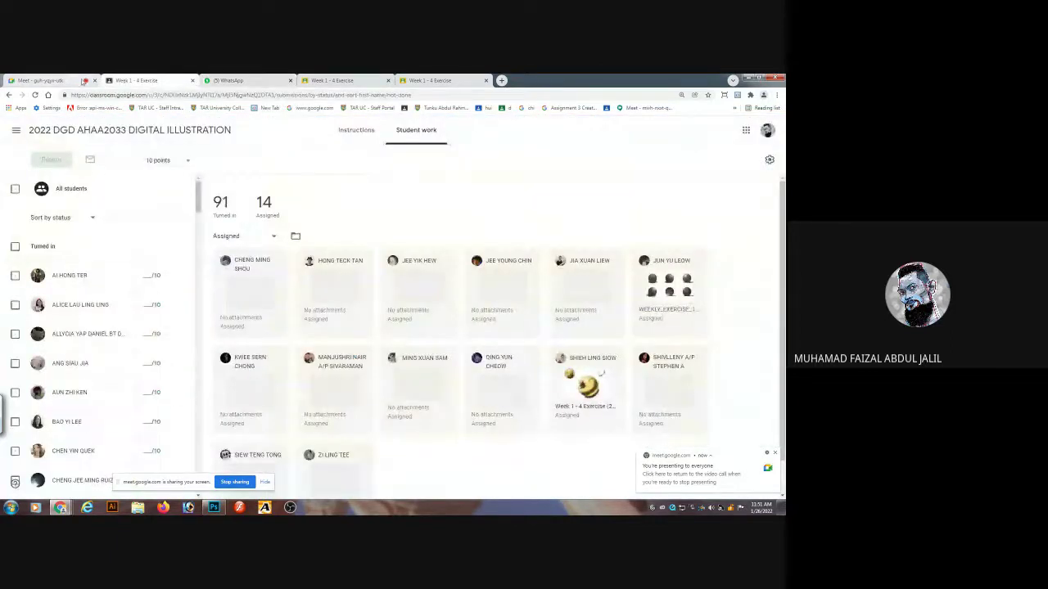
{"action": "left_click", "coordinate": [68, 81]}
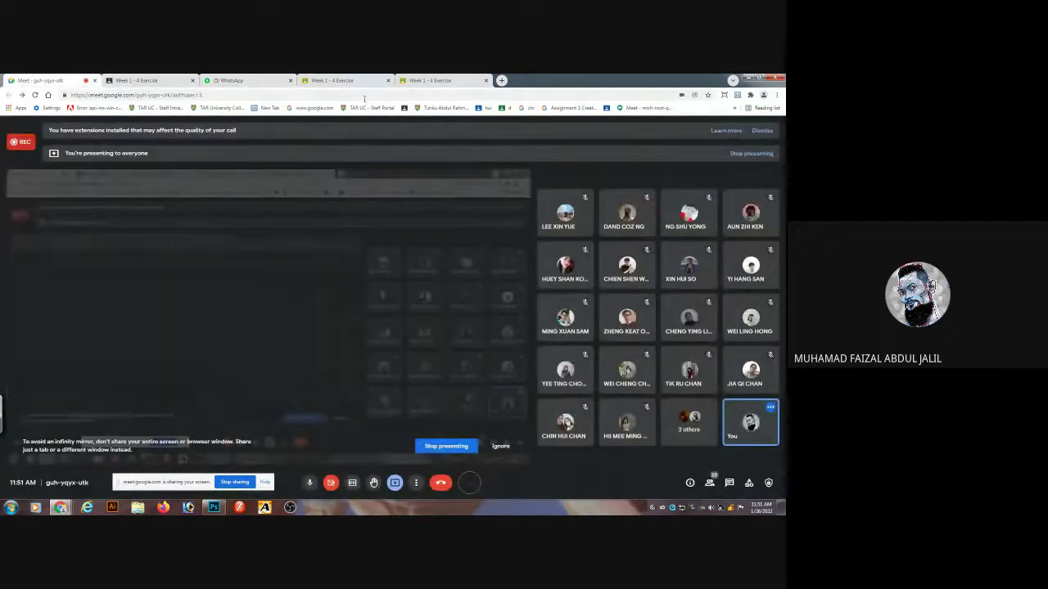
{"action": "left_click", "coordinate": [214, 508]}
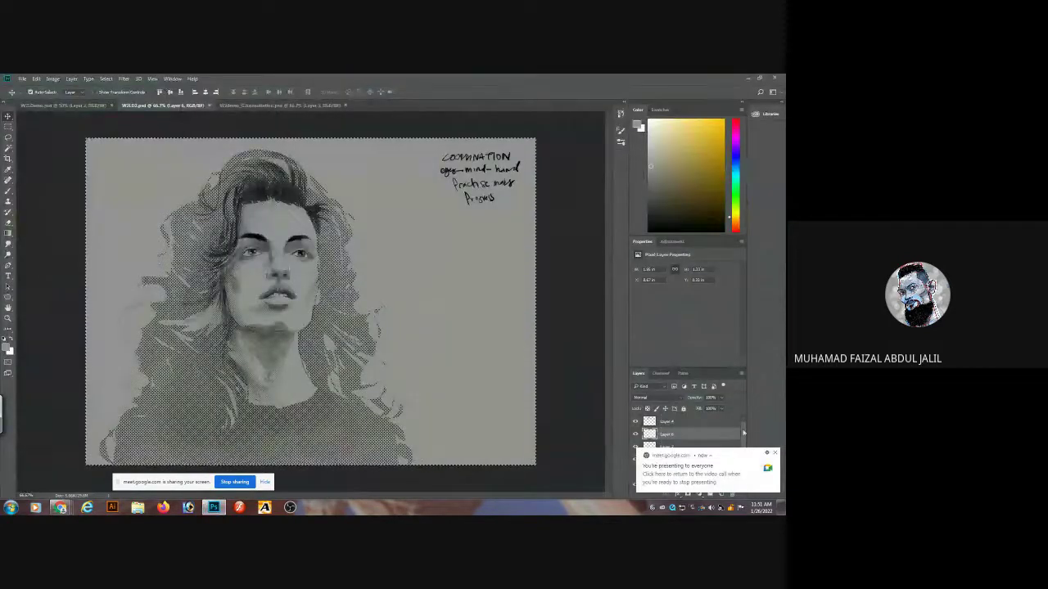
{"action": "left_click", "coordinate": [775, 452]}
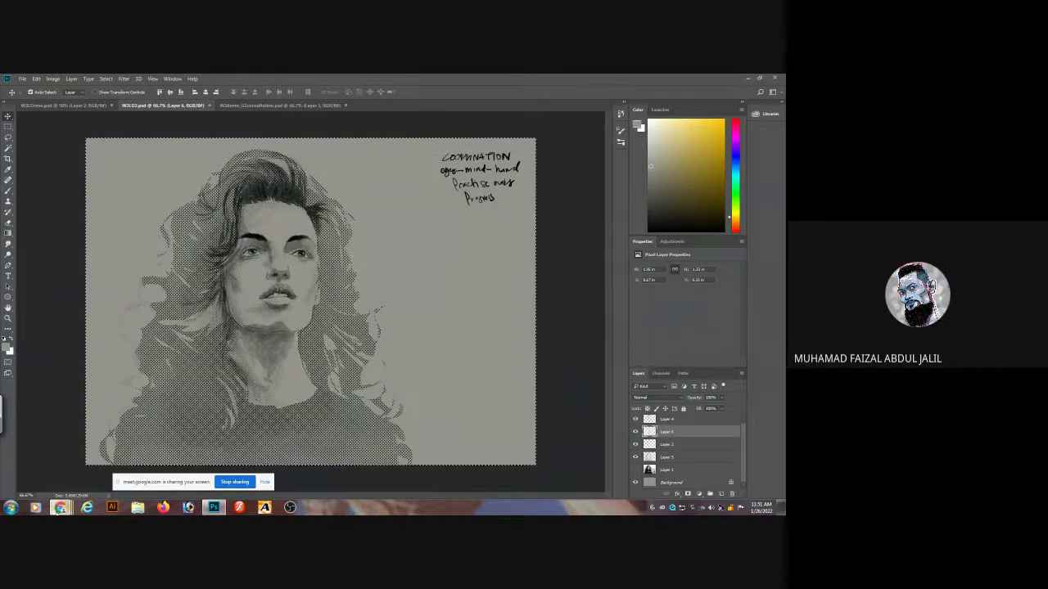
Paste the Photoshop screenshot into the DGDG2DigitalIllustration WhatsApp group, crop out the second monitor and send it.
{"action": "mouse_move", "coordinate": [59, 507]}
{"action": "left_click", "coordinate": [53, 463]}
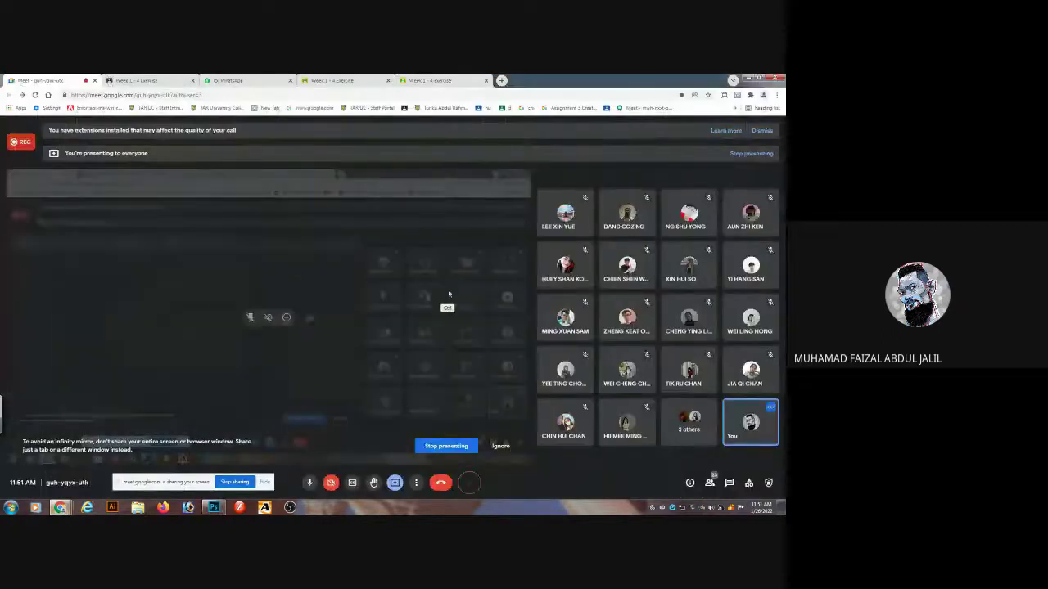
{"action": "left_click", "coordinate": [230, 82]}
{"action": "key", "text": "ctrl+v"}
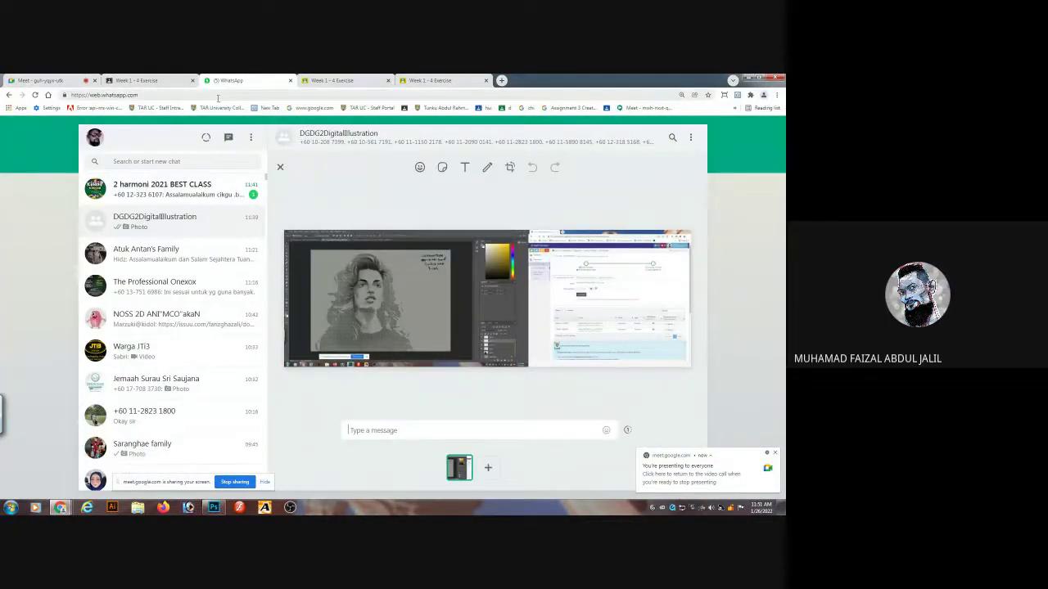
{"action": "left_click", "coordinate": [510, 168]}
{"action": "left_click_drag", "start_coordinate": [686, 299], "coordinate": [527, 296]}
{"action": "key", "text": "Return"}
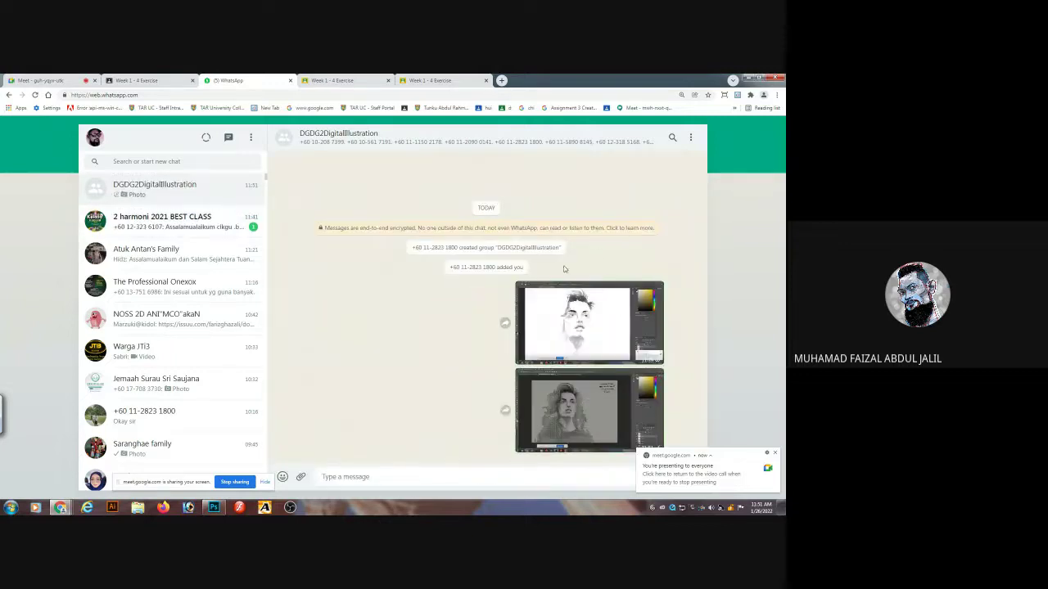
Switch back to Photoshop, clear the canvas selection and dismiss the presenting notification.
{"action": "left_click", "coordinate": [213, 507]}
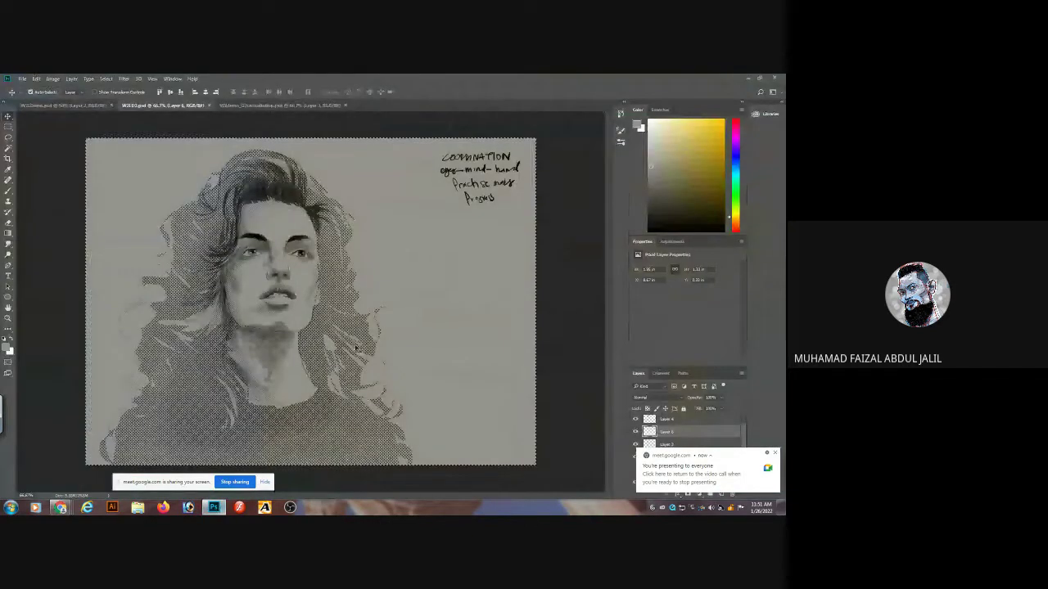
{"action": "key", "text": "ctrl+d"}
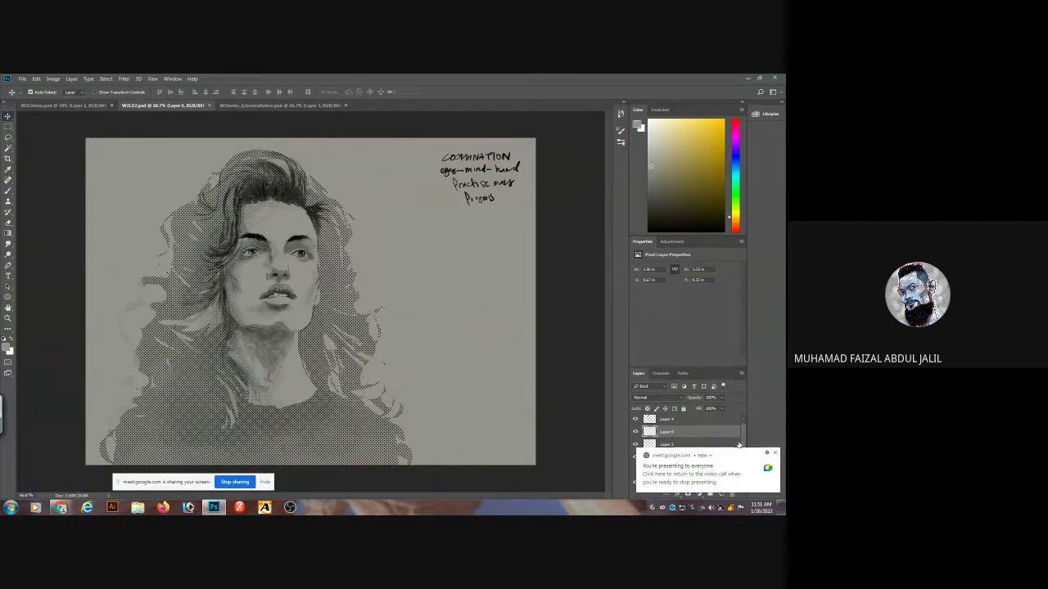
{"action": "left_click", "coordinate": [776, 453]}
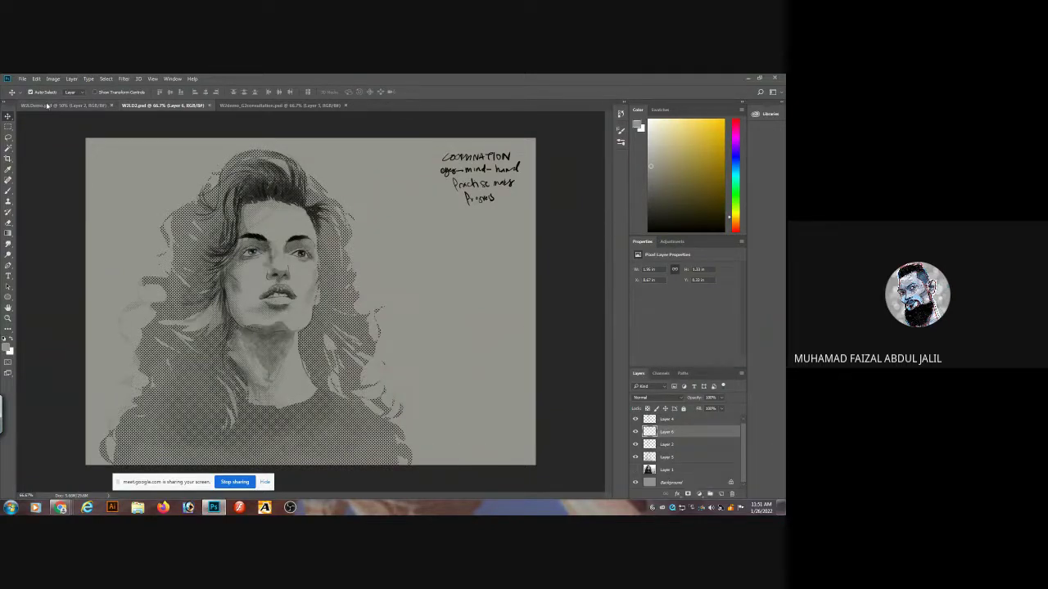
Import the Paint Splash Brushes 2 set into the brush presets and expand its group.
{"action": "key", "text": "b"}
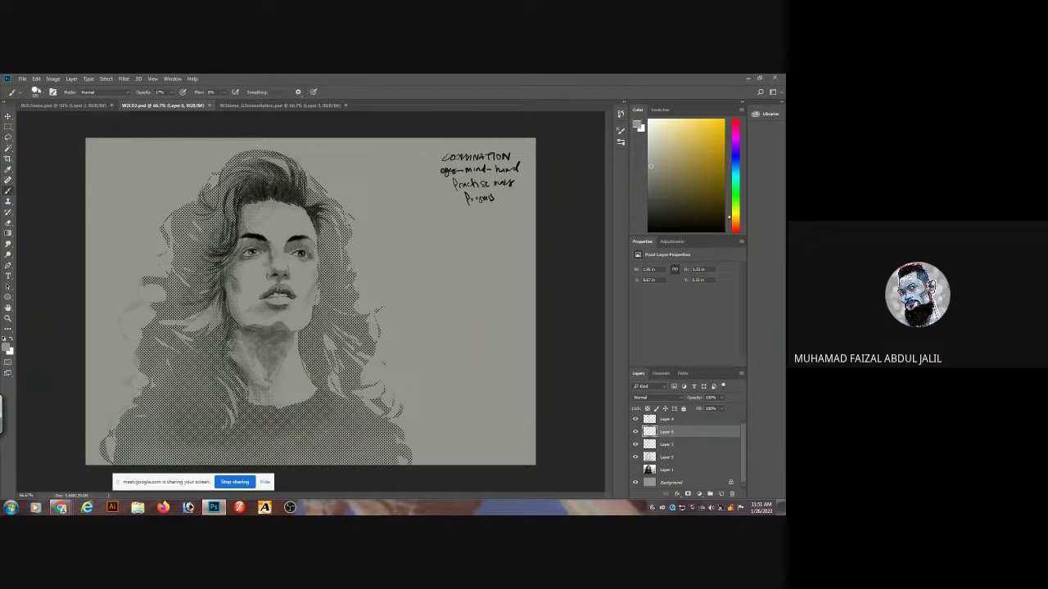
{"action": "left_click", "coordinate": [41, 95]}
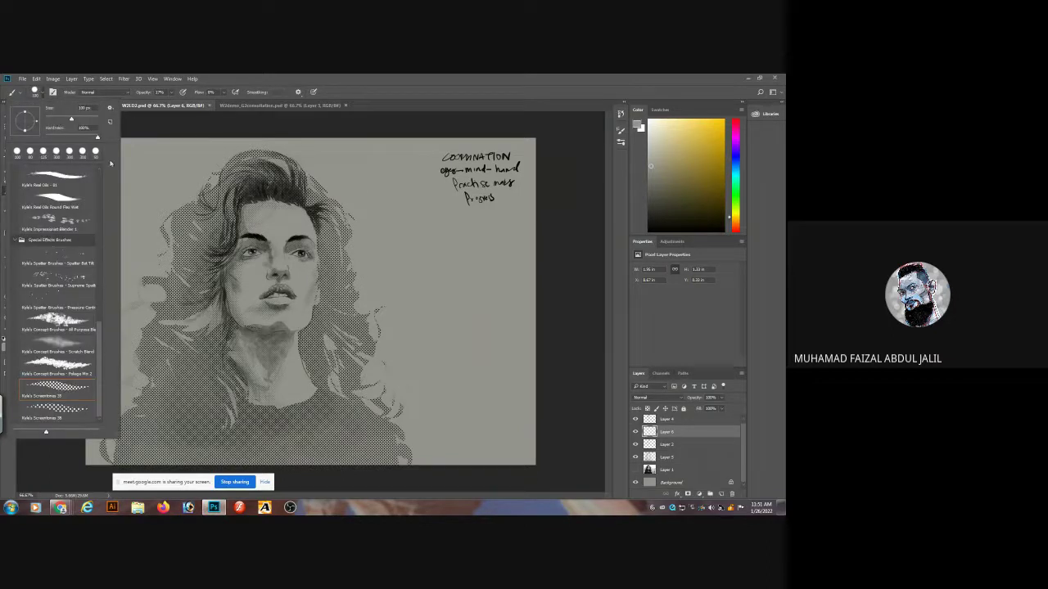
{"action": "left_click", "coordinate": [110, 107]}
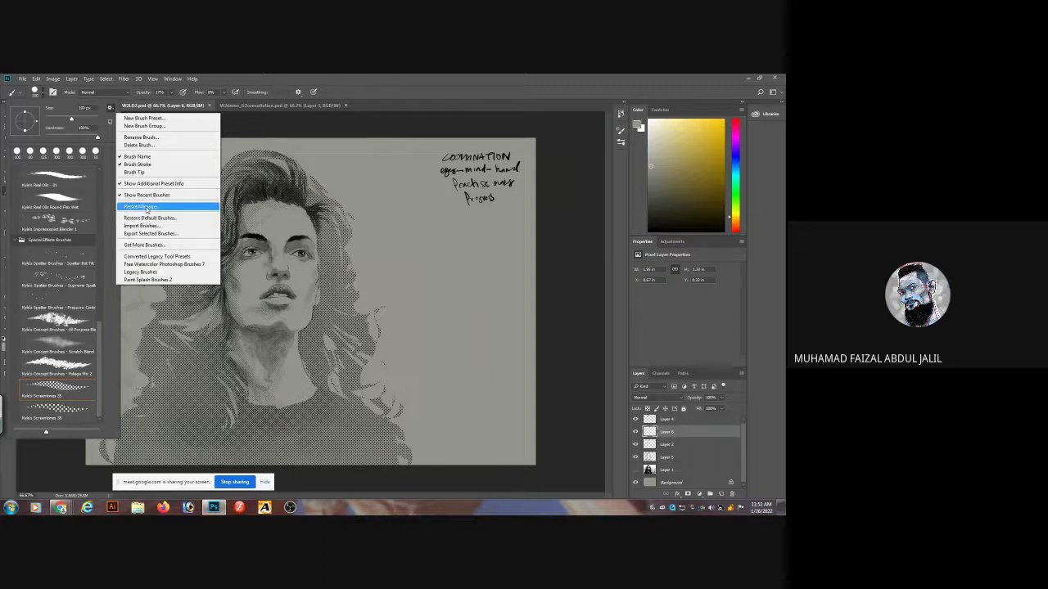
{"action": "left_click", "coordinate": [145, 225]}
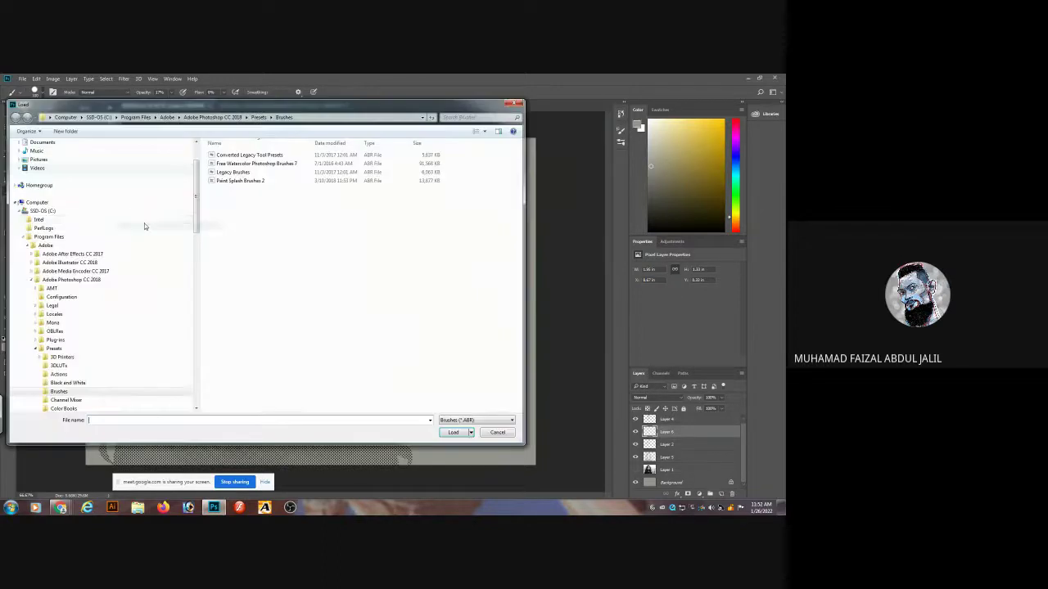
{"action": "double_click", "coordinate": [246, 181]}
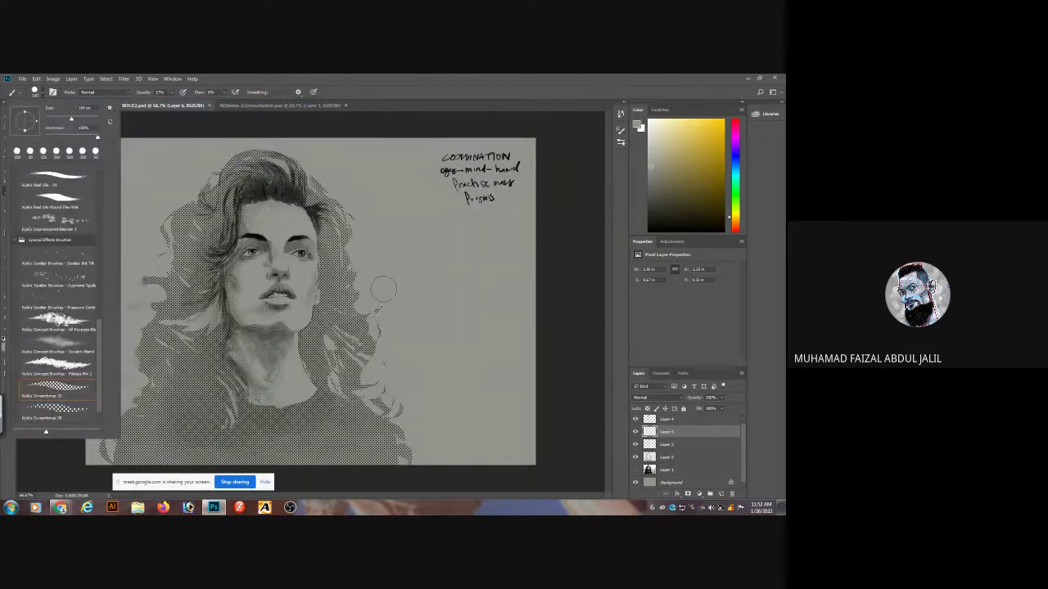
{"action": "left_click_drag", "start_coordinate": [101, 365], "coordinate": [99, 401]}
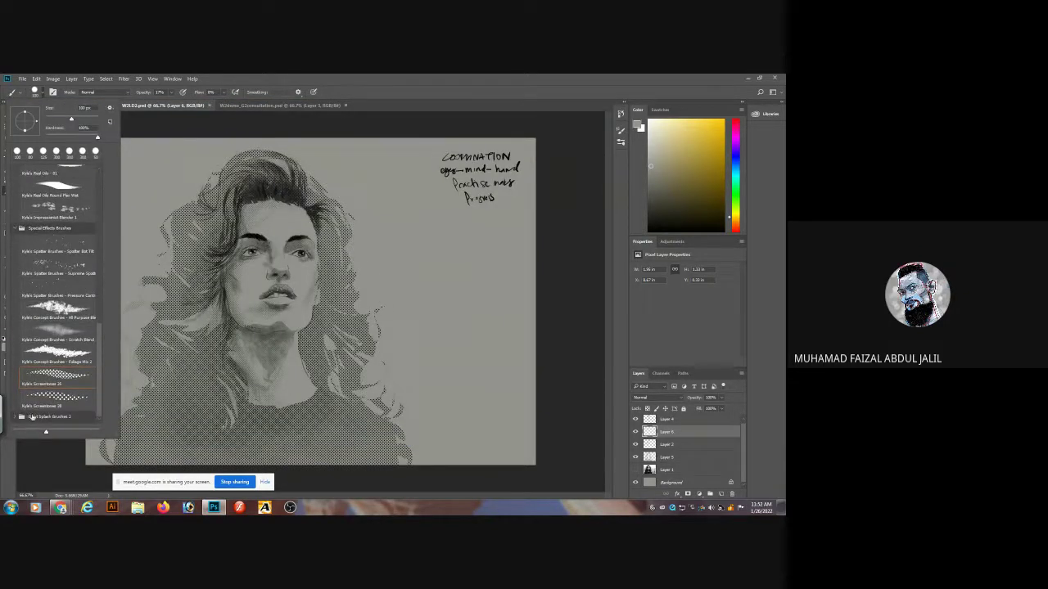
{"action": "left_click", "coordinate": [15, 417]}
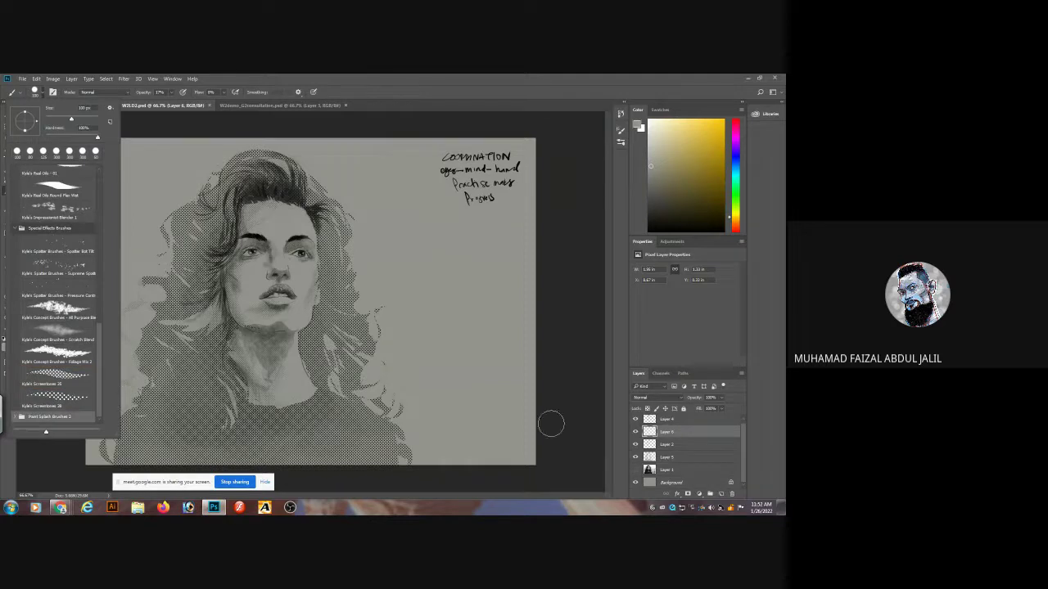
Load the screentone layer's outline as a selection, hide that layer, and pick the second Paint Splash Brushes 2 brush for painting on Layer 4.
{"action": "left_click", "coordinate": [648, 458], "text": "ctrl"}
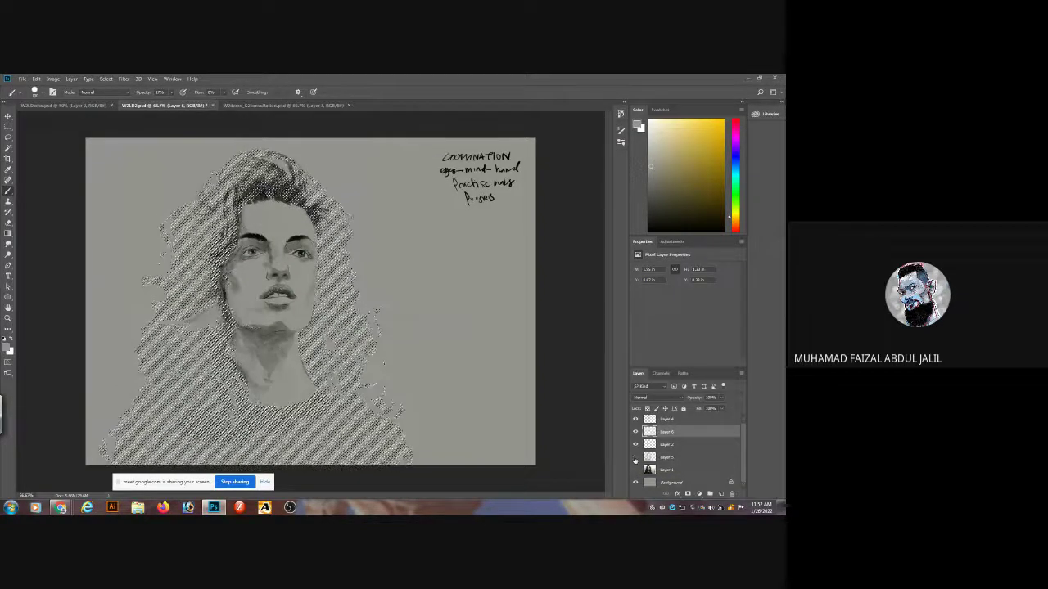
{"action": "left_click", "coordinate": [36, 92]}
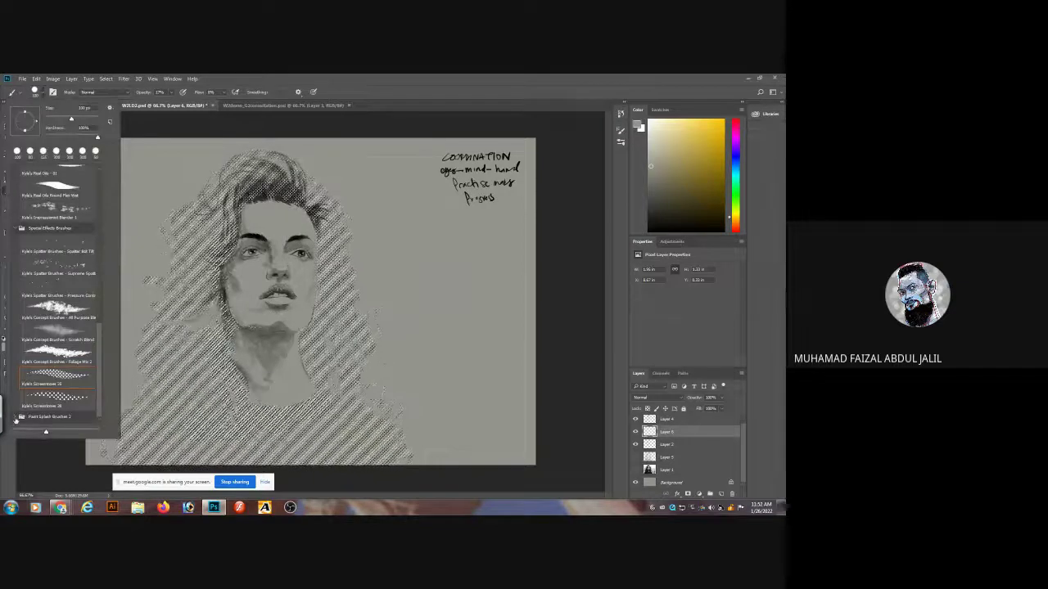
{"action": "left_click_drag", "start_coordinate": [99, 335], "coordinate": [99, 366]}
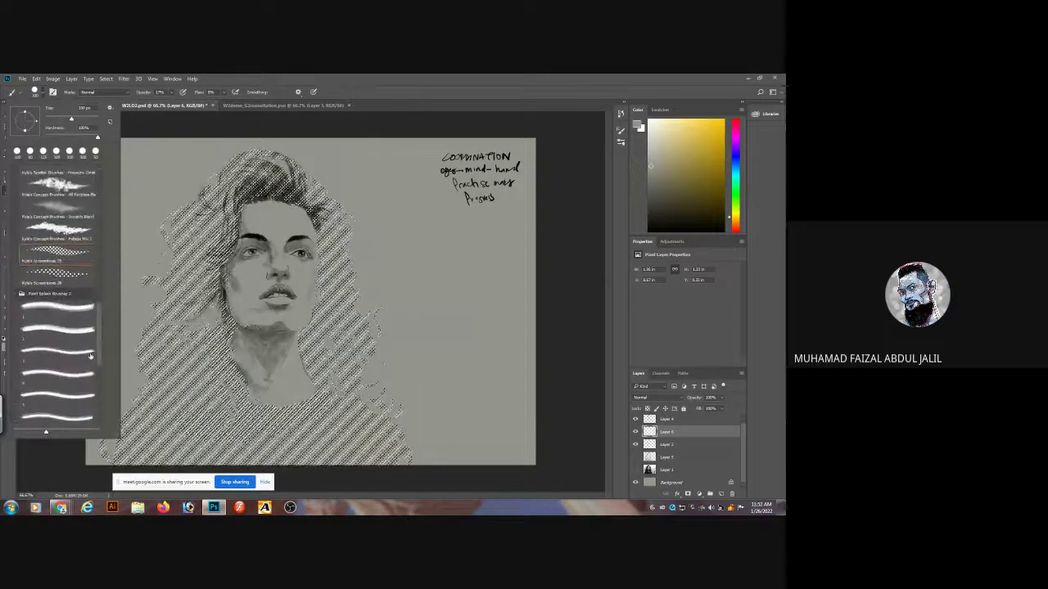
{"action": "left_click", "coordinate": [83, 330]}
{"action": "left_click", "coordinate": [83, 331]}
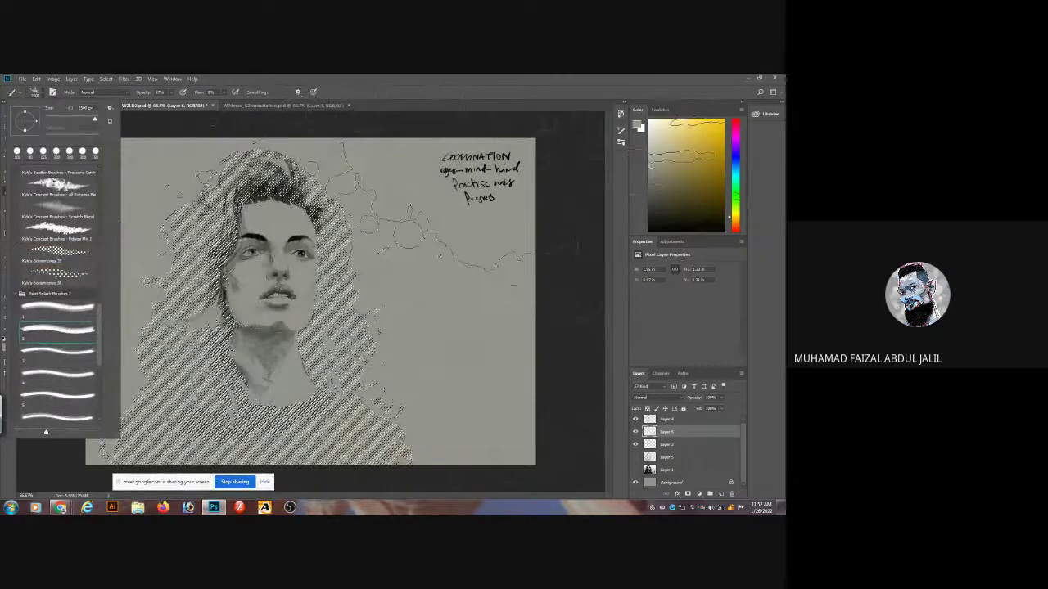
{"action": "left_click", "coordinate": [563, 90]}
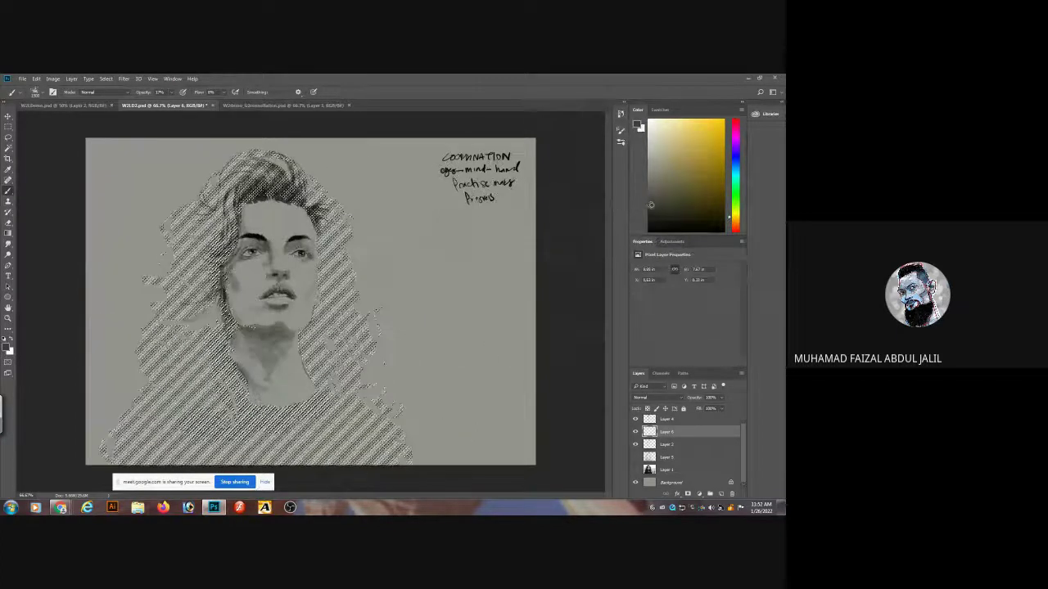
{"action": "left_click", "coordinate": [667, 420]}
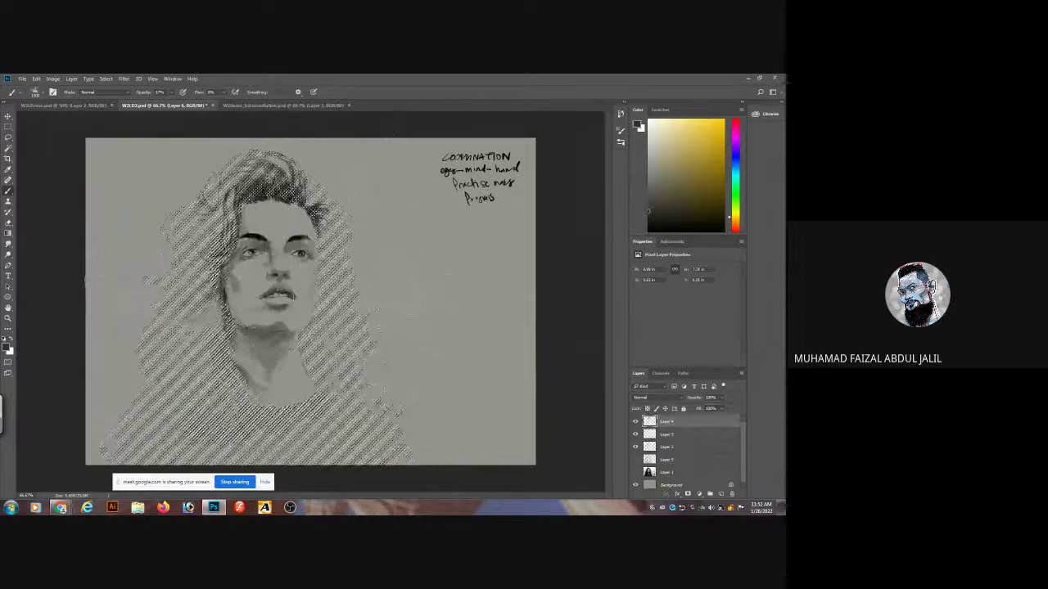
Clear the selection, try a faint paint splash across the neck and chest, and undo it.
{"action": "key", "text": "ctrl+d"}
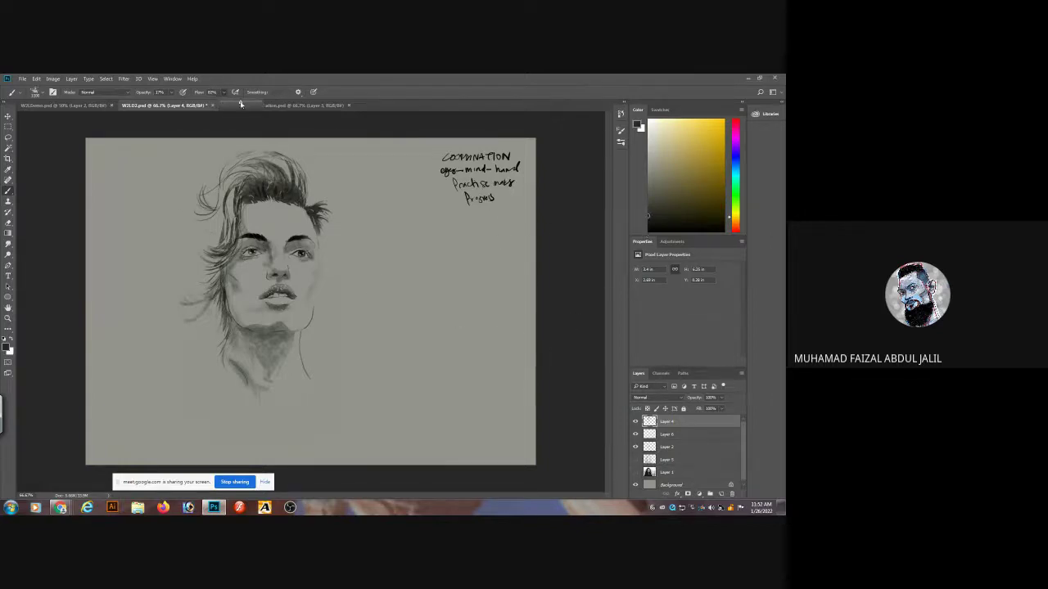
{"action": "left_click", "coordinate": [252, 369]}
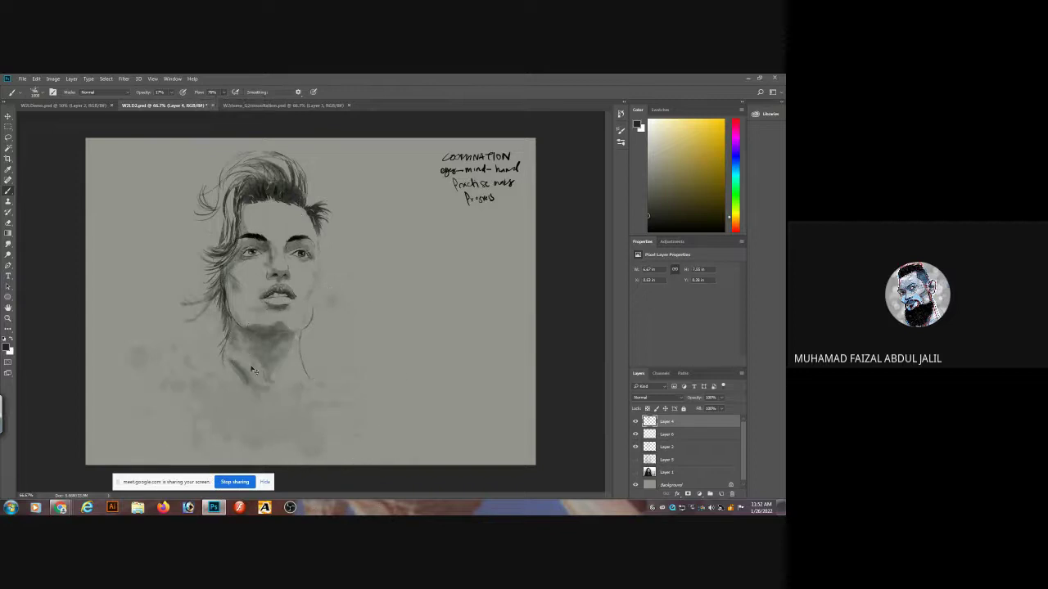
{"action": "key", "text": "ctrl+z"}
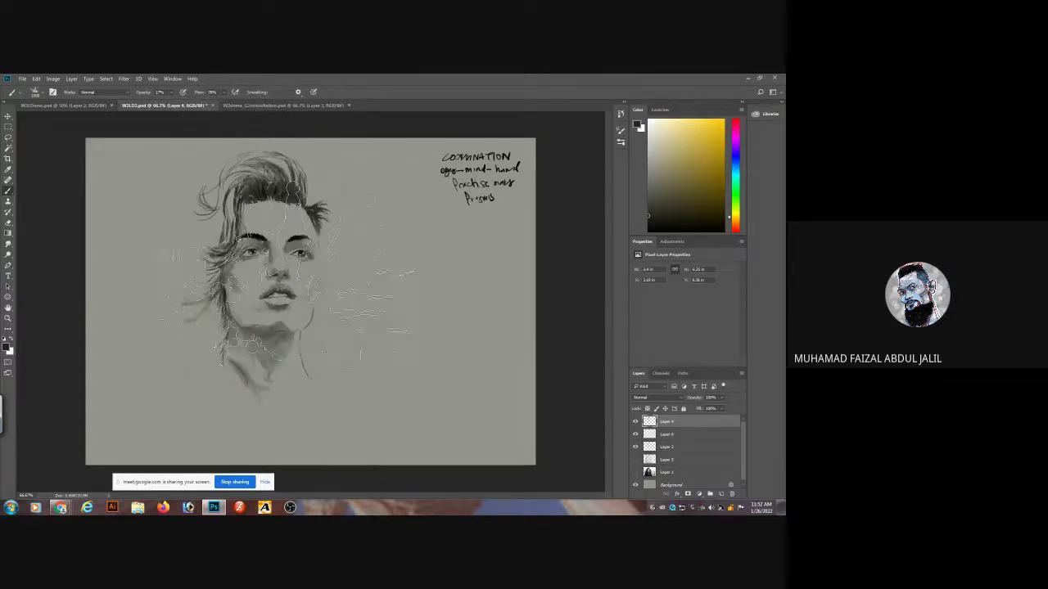
Reload the screentone outline as a selection, raise the brush opacity, paint splashes inside it on Layer 4 and clear the selection.
{"action": "left_click", "coordinate": [635, 461]}
{"action": "left_click", "coordinate": [650, 462], "text": "ctrl"}
{"action": "left_click", "coordinate": [634, 461]}
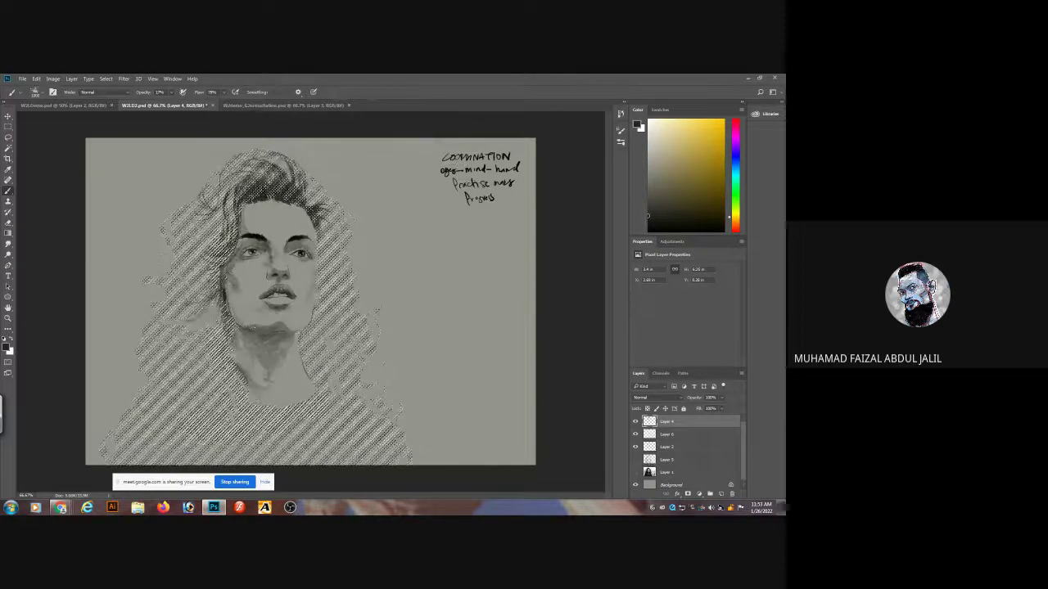
{"action": "left_click_drag", "start_coordinate": [171, 103], "coordinate": [182, 102]}
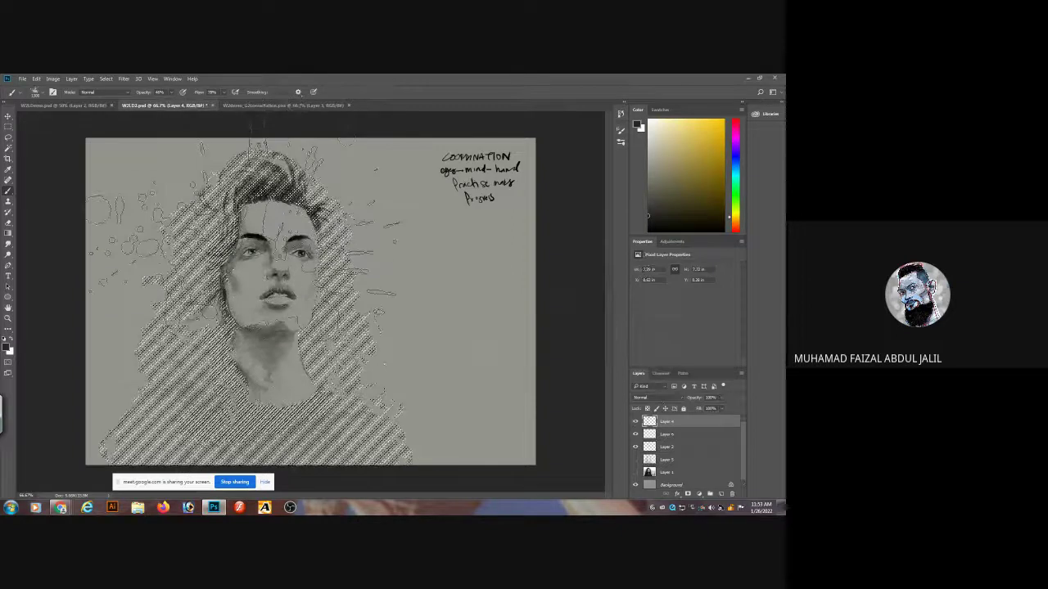
{"action": "key", "text": "ctrl+d"}
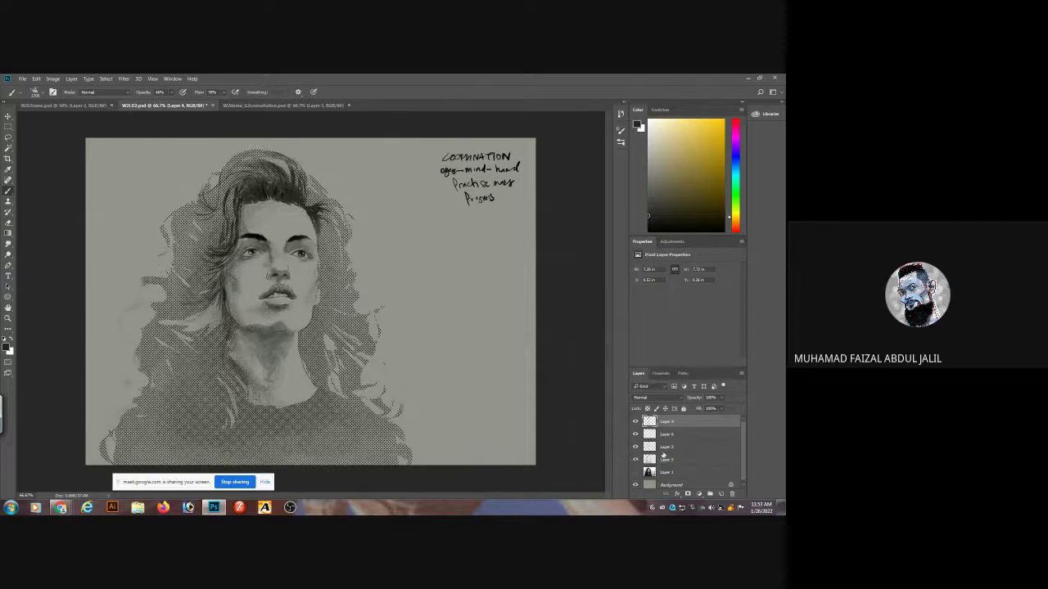
Compare the portrait with and without Layer 4, and load the screentone layer's outline as a selection again.
{"action": "left_click", "coordinate": [635, 423]}
{"action": "left_click", "coordinate": [635, 423]}
{"action": "left_click", "coordinate": [647, 461], "text": "ctrl"}
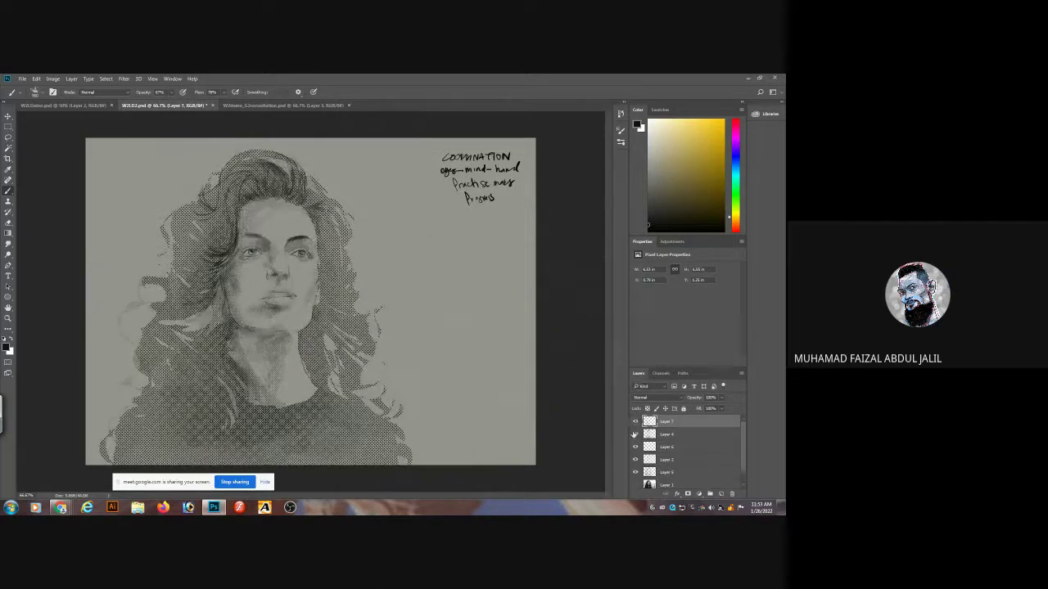
Toggle the visibility of the screentone layer, Layer 4, Layer 6 and Layer 2 to examine what each contributes.
{"action": "left_click", "coordinate": [635, 472]}
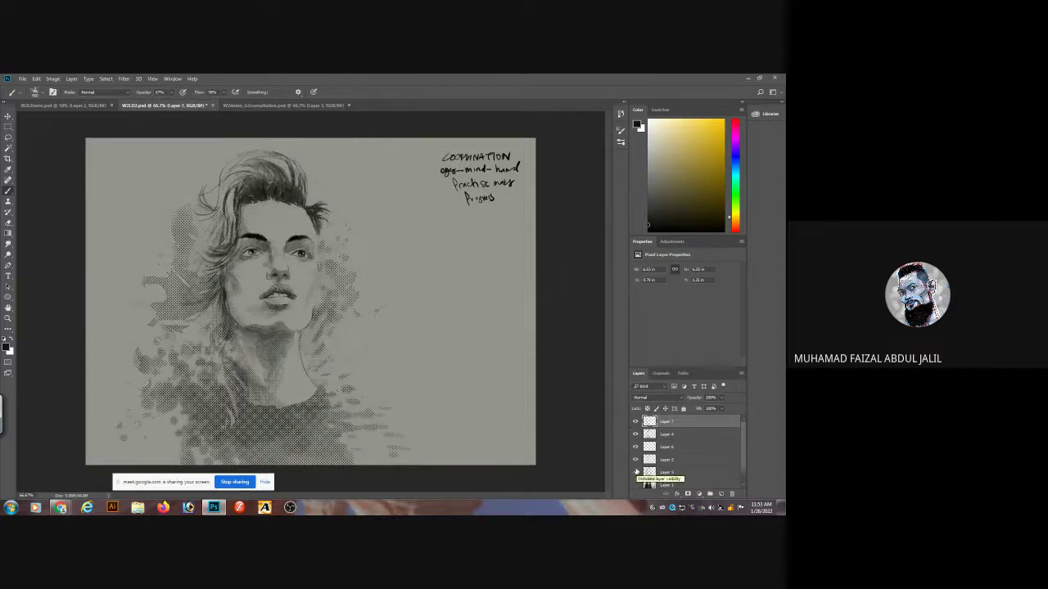
{"action": "left_click", "coordinate": [636, 473]}
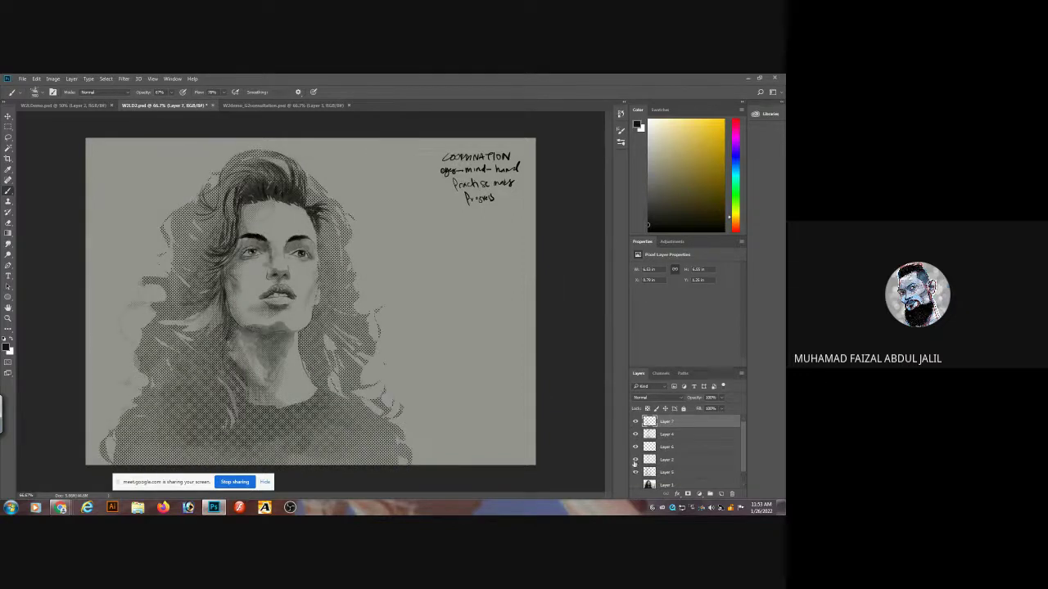
{"action": "left_click", "coordinate": [673, 436]}
{"action": "left_click", "coordinate": [635, 435]}
{"action": "left_click", "coordinate": [635, 434]}
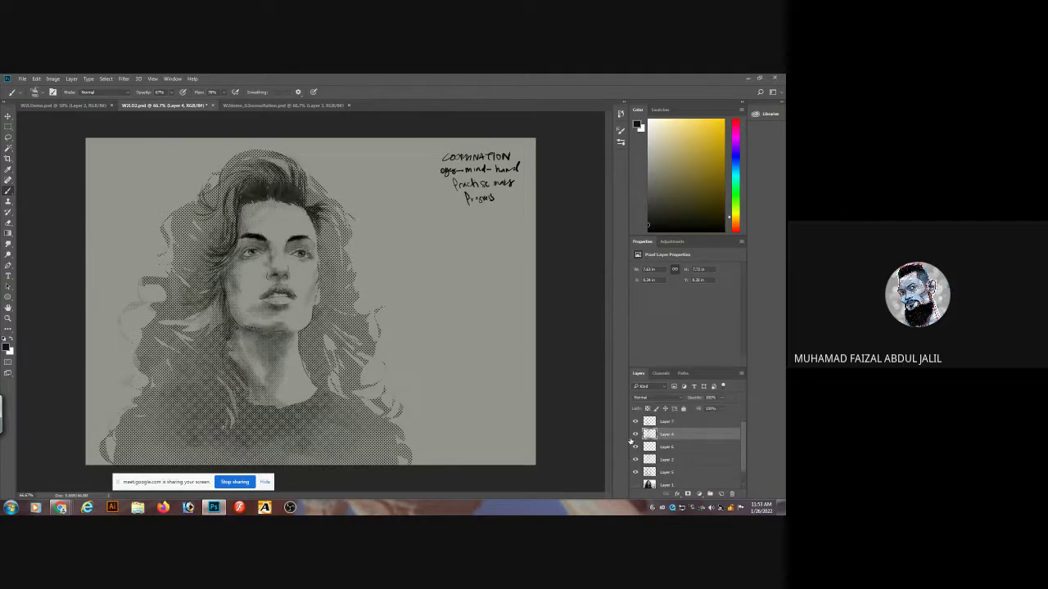
{"action": "left_click", "coordinate": [636, 448]}
{"action": "left_click", "coordinate": [636, 448]}
{"action": "left_click", "coordinate": [637, 461]}
{"action": "left_click", "coordinate": [636, 460]}
{"action": "left_click", "coordinate": [636, 460]}
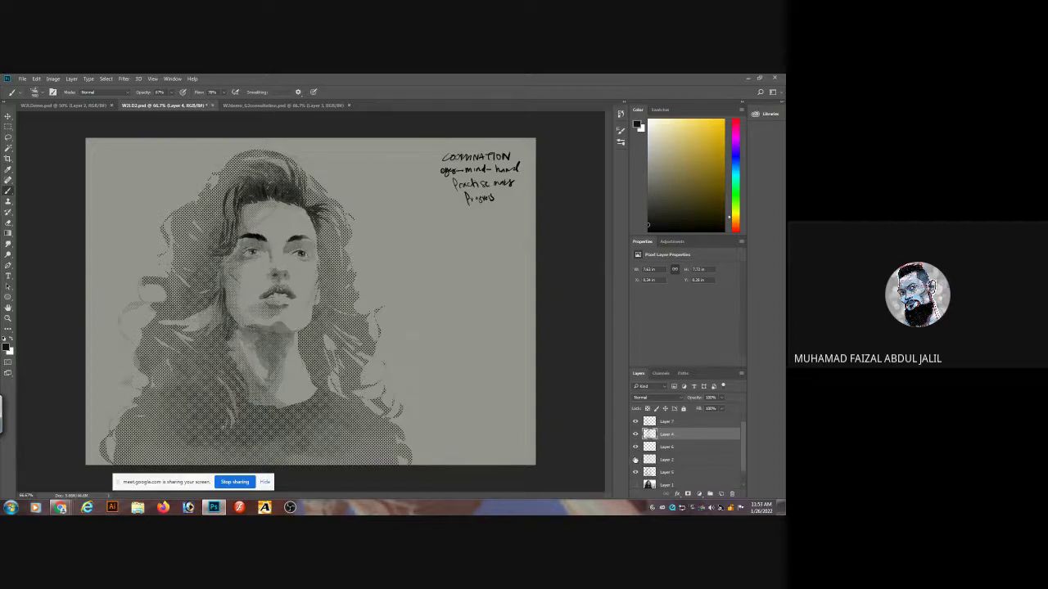
{"action": "left_click", "coordinate": [636, 460]}
On Layer 2, undo a dark test splash, lower the brush opacity and paint faint splashes over the neck, hair and background beside the hair.
{"action": "left_click", "coordinate": [669, 461]}
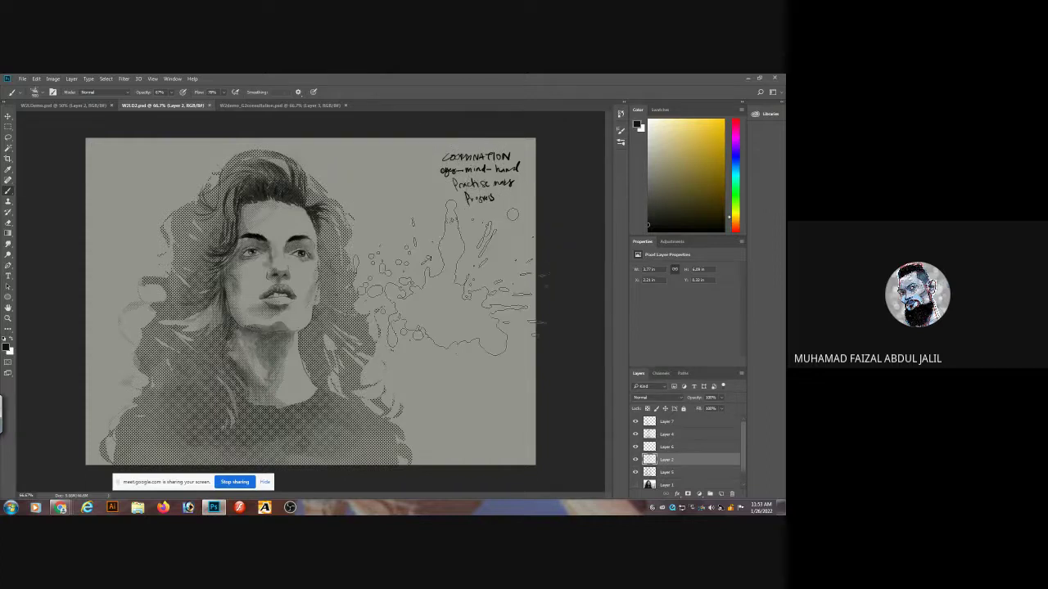
{"action": "left_click_drag", "start_coordinate": [223, 373], "coordinate": [258, 404]}
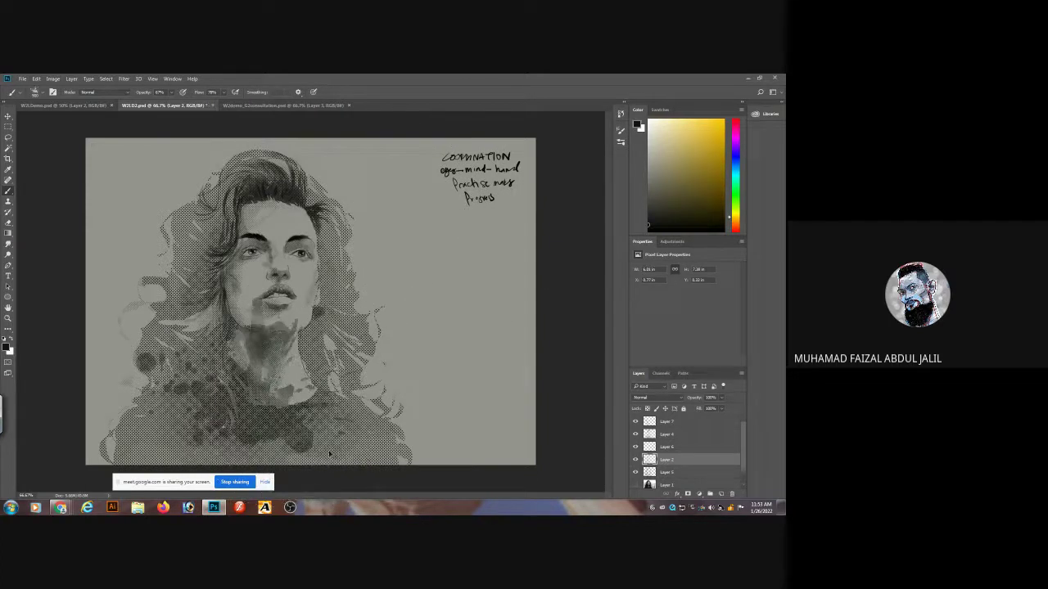
{"action": "key", "text": "ctrl+z"}
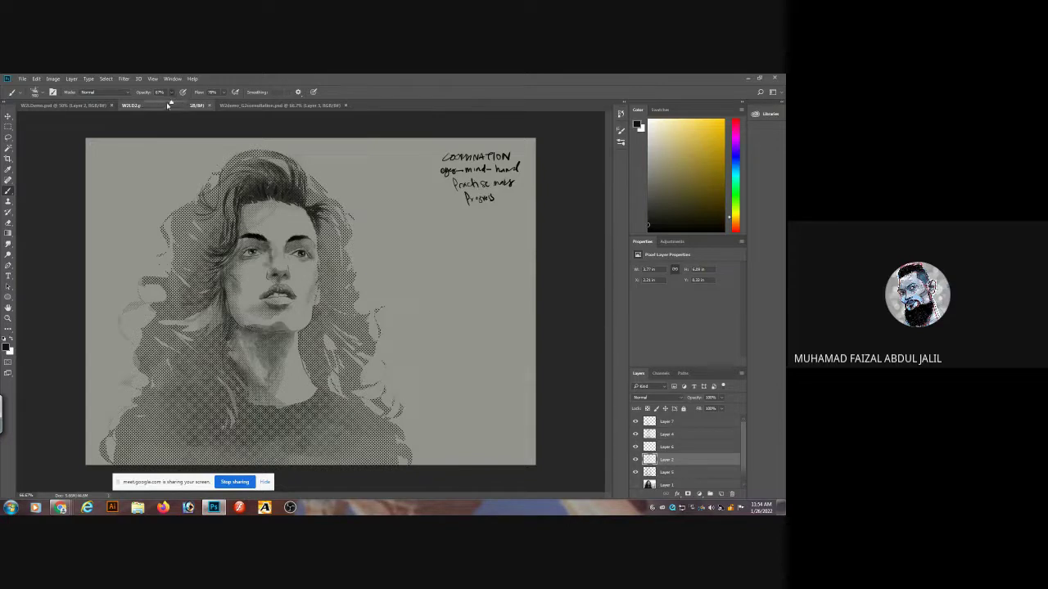
{"action": "left_click_drag", "start_coordinate": [170, 104], "coordinate": [154, 104]}
{"action": "left_click_drag", "start_coordinate": [236, 393], "coordinate": [282, 414]}
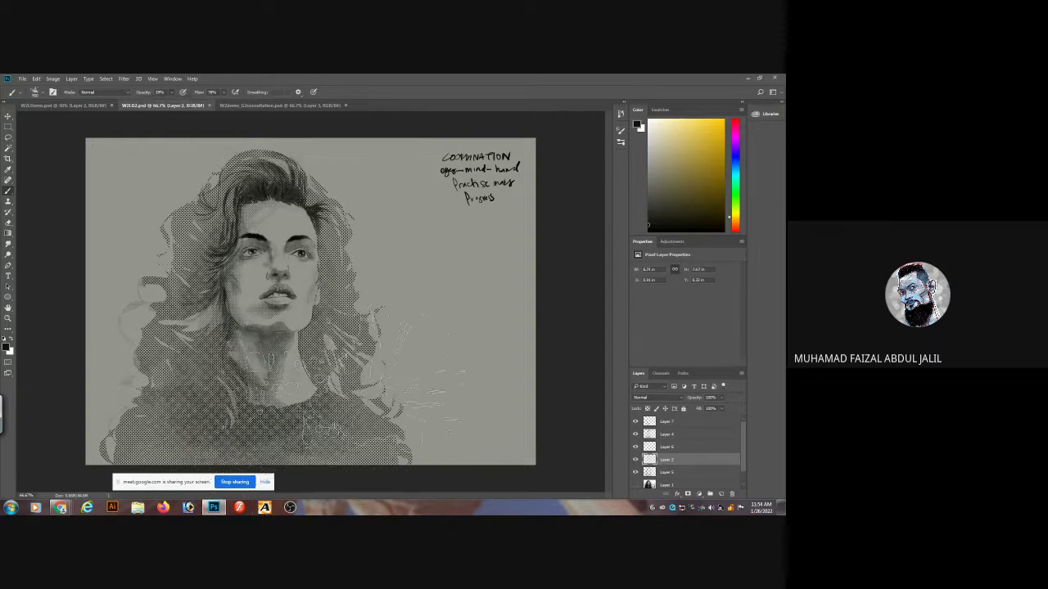
{"action": "left_click_drag", "start_coordinate": [354, 378], "coordinate": [328, 370]}
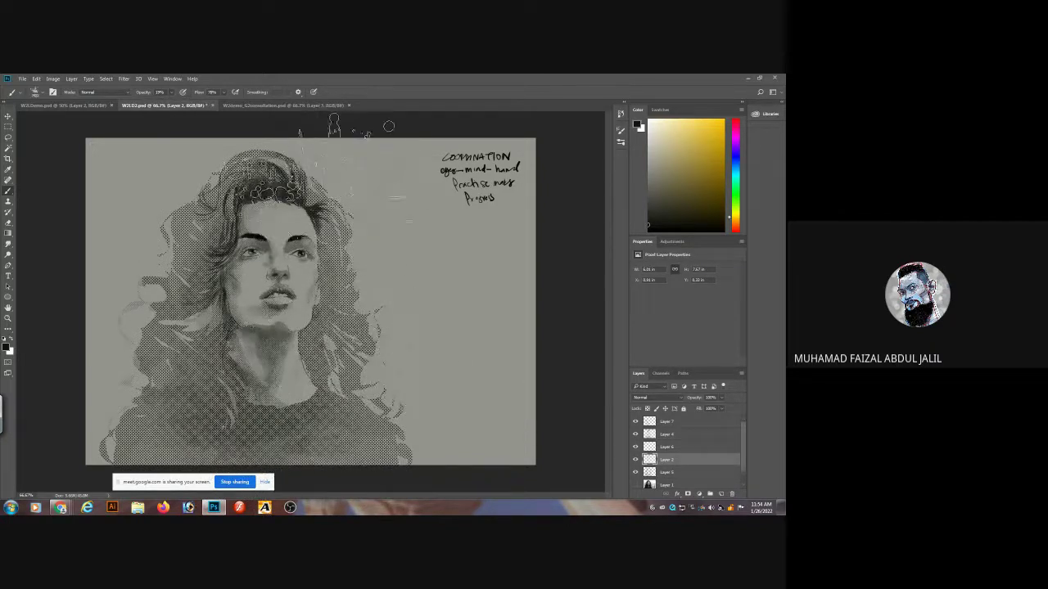
{"action": "left_click_drag", "start_coordinate": [282, 176], "coordinate": [245, 190]}
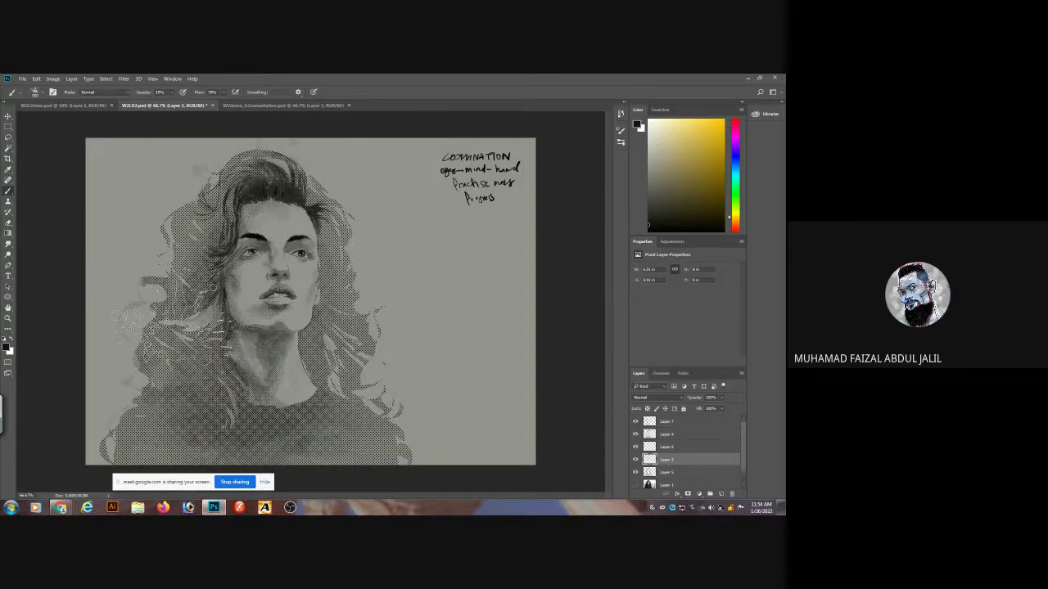
{"action": "left_click_drag", "start_coordinate": [147, 321], "coordinate": [135, 330]}
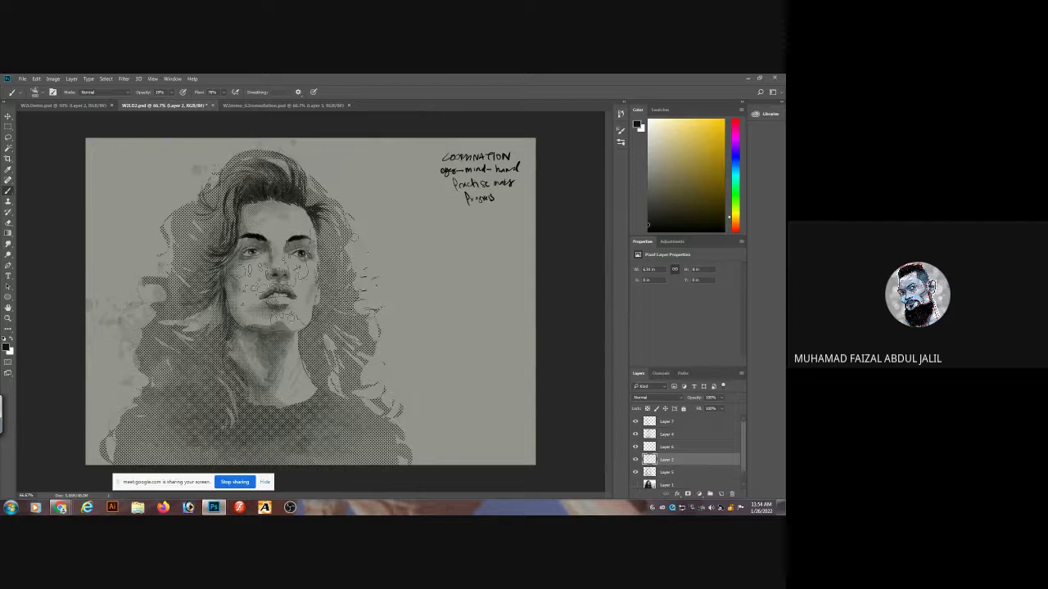
Pick the fourth Paint Splash Brushes 2 brush and paint more splashes around the hair, neck and background on Layer 2.
{"action": "left_click", "coordinate": [37, 91]}
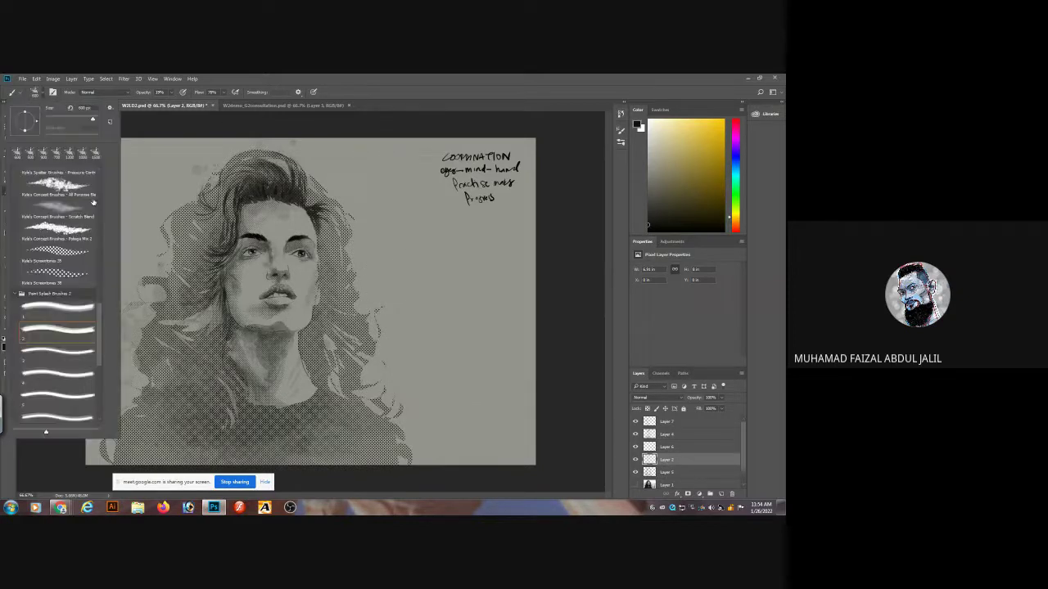
{"action": "left_click", "coordinate": [61, 376]}
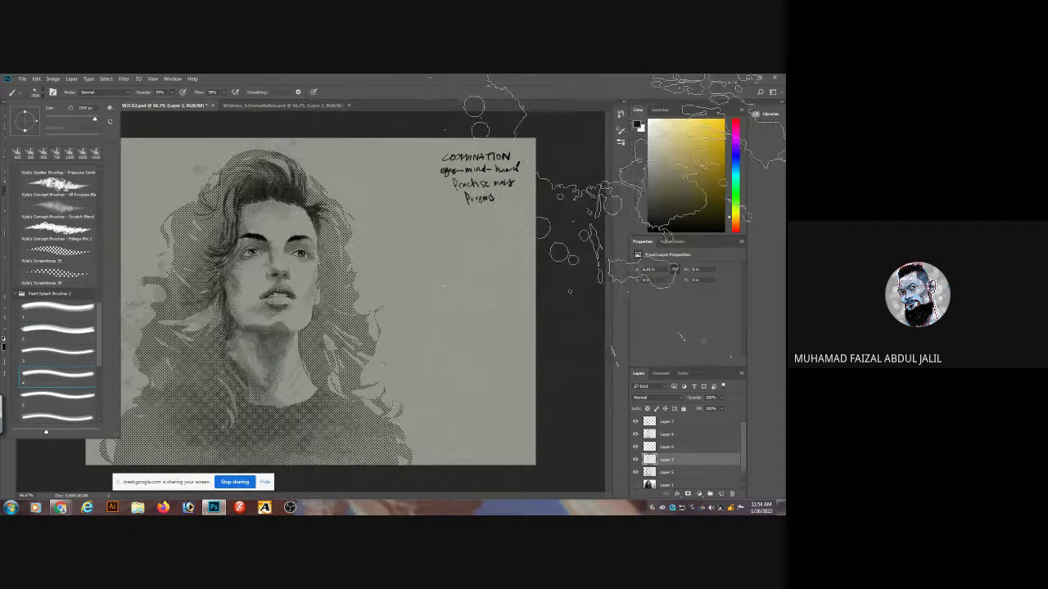
{"action": "left_click", "coordinate": [485, 86]}
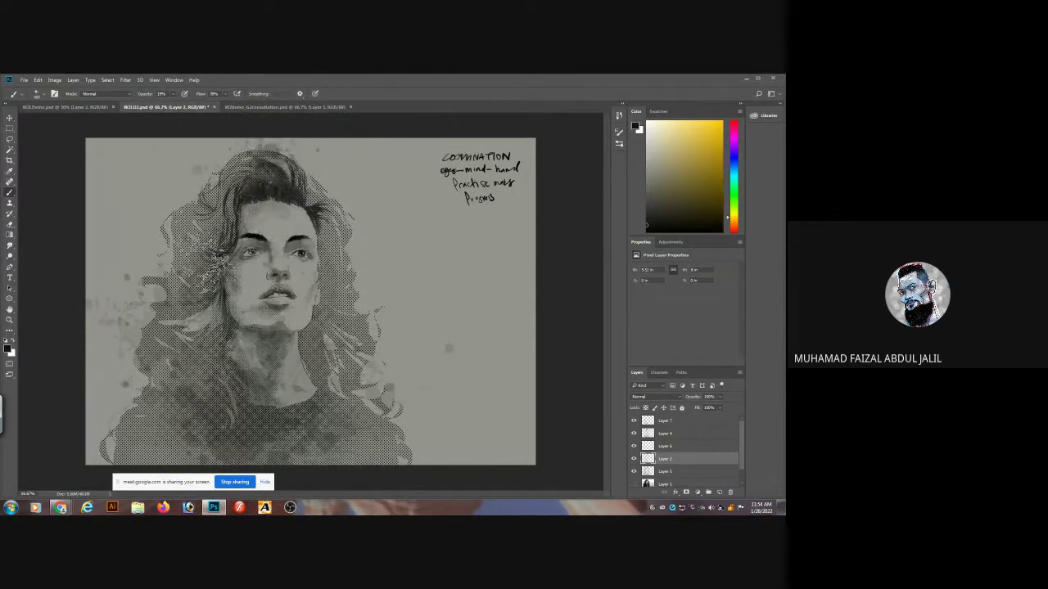
{"action": "left_click", "coordinate": [147, 339]}
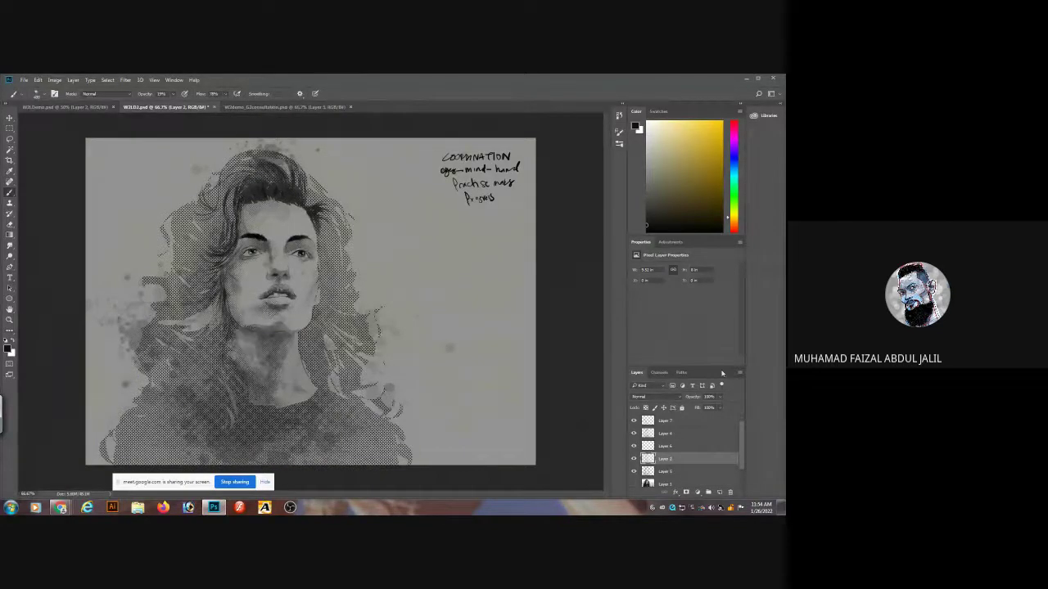
Hide Layer 6 with the handwritten notes and view the portrait with the interface panels hidden, then restore the panels.
{"action": "key", "text": "Tab"}
{"action": "key", "text": "Tab"}
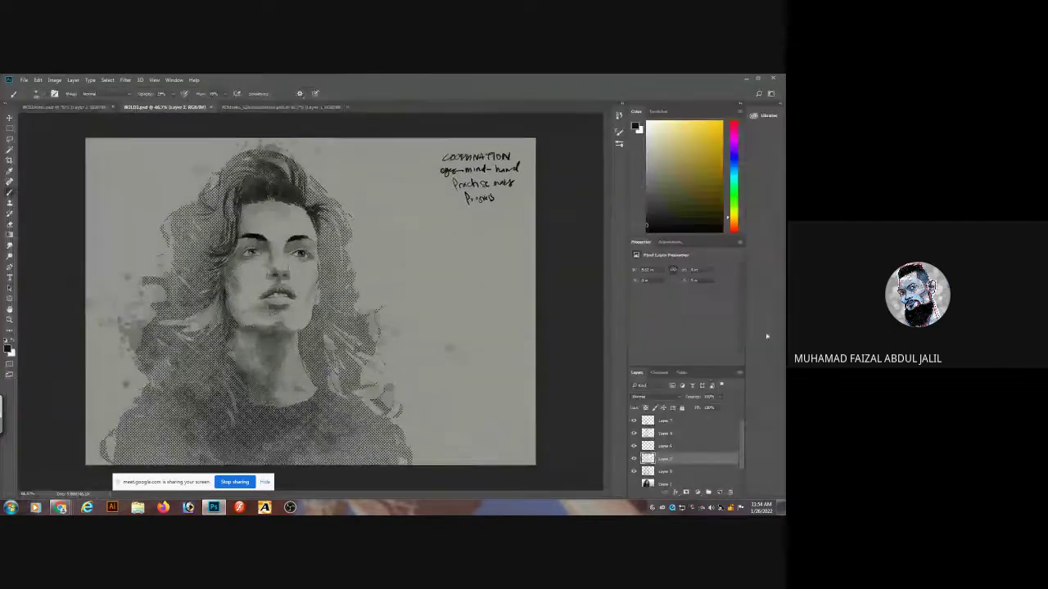
{"action": "left_click", "coordinate": [633, 446]}
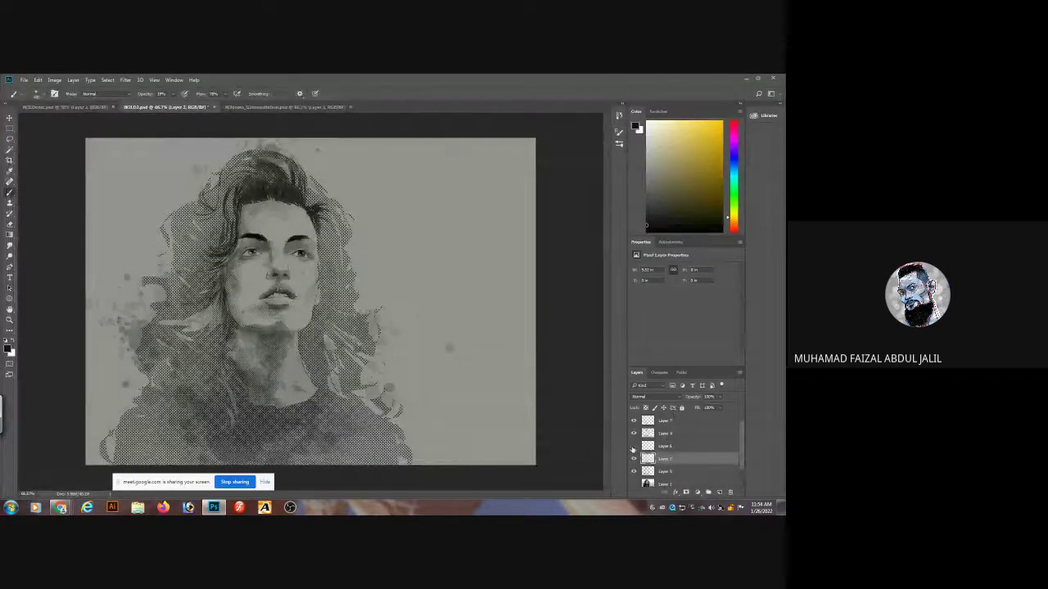
{"action": "key", "text": "Tab"}
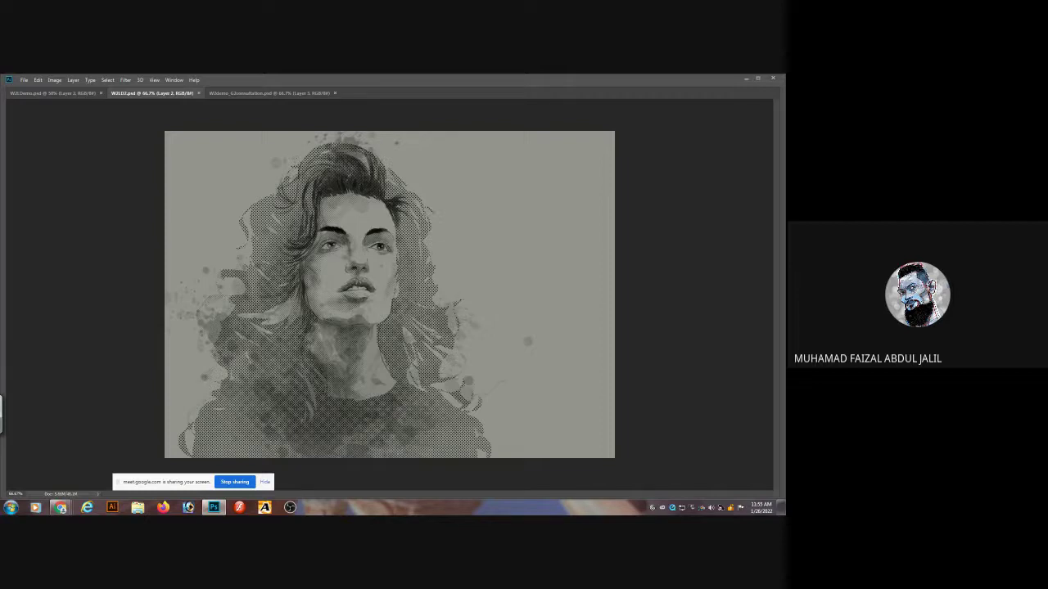
{"action": "key", "text": "Tab"}
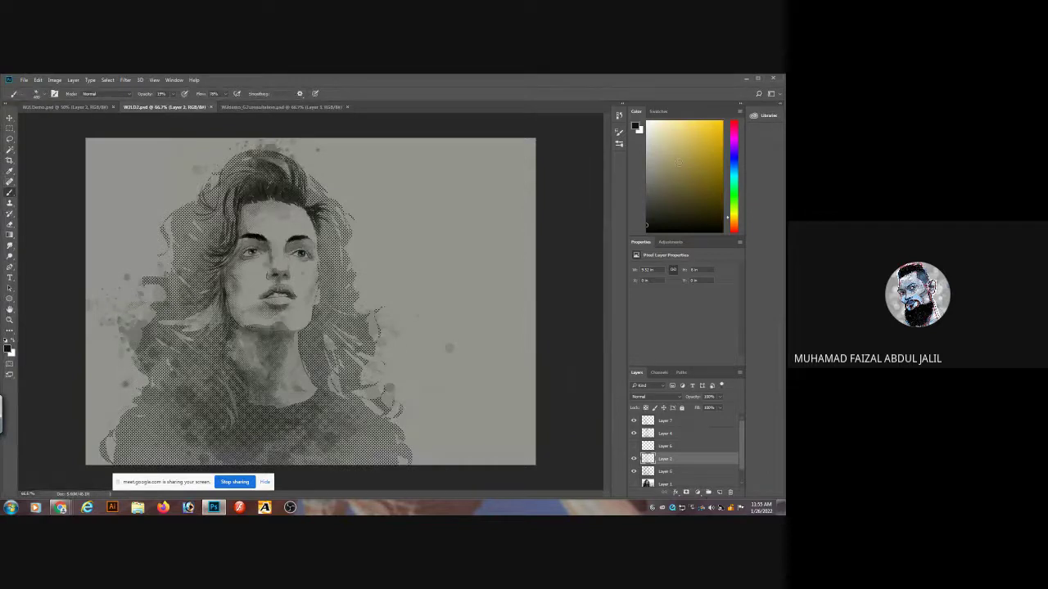
Set the foreground colour to white, undo a test splash, paint light splashes over the hair and neckline on Layer 2, and save the document.
{"action": "left_click", "coordinate": [648, 123]}
{"action": "left_click", "coordinate": [280, 221]}
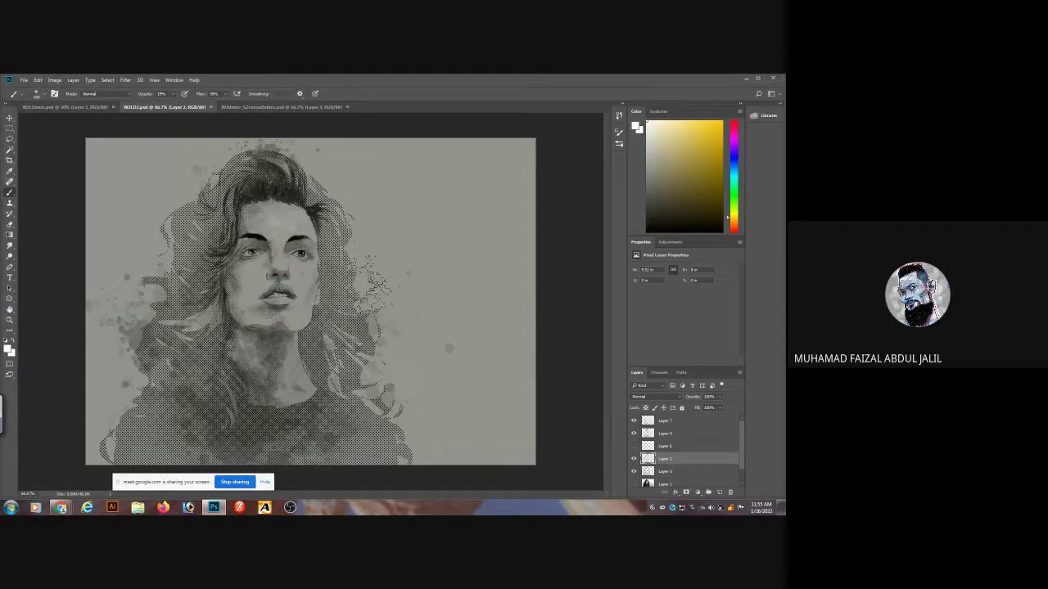
{"action": "key", "text": "ctrl+z"}
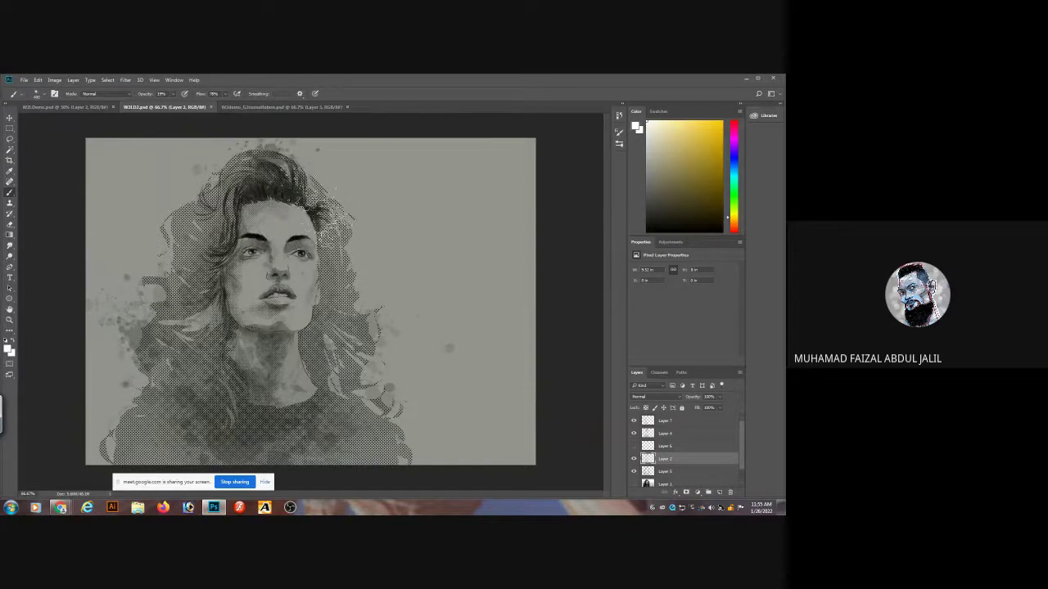
{"action": "left_click", "coordinate": [318, 211]}
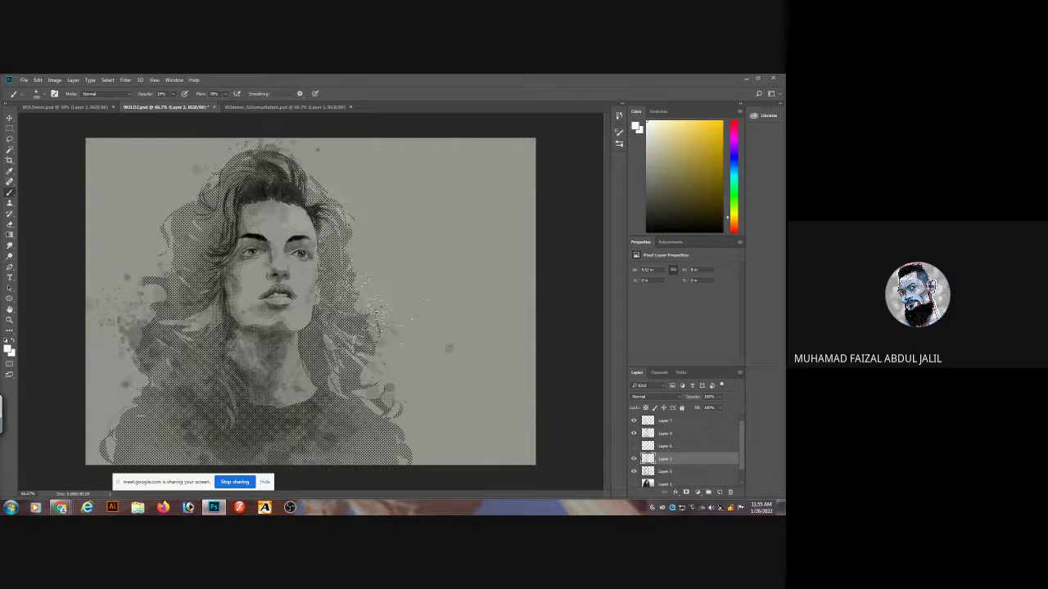
{"action": "left_click", "coordinate": [347, 321]}
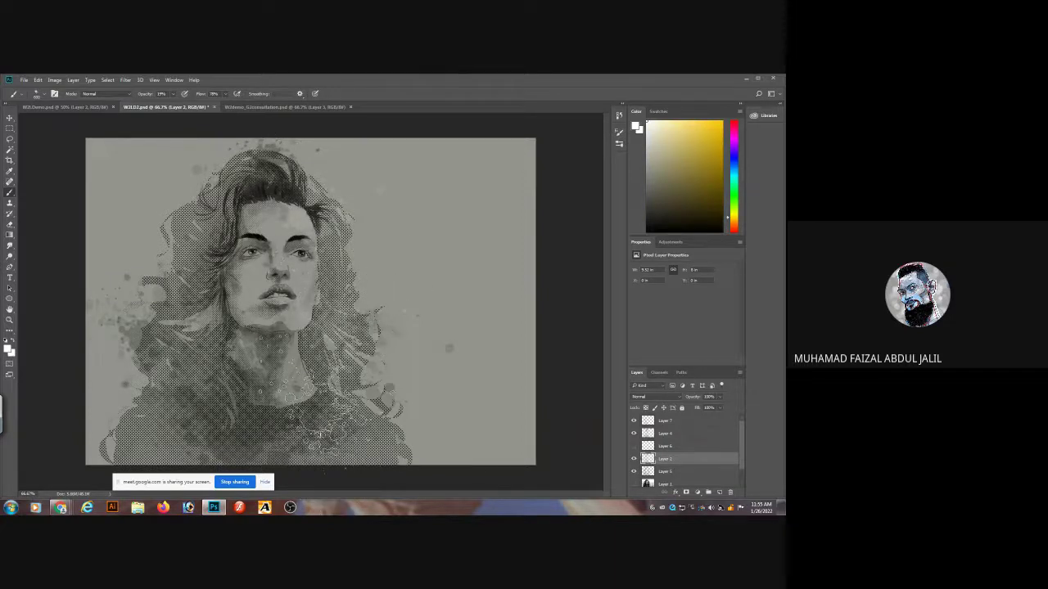
{"action": "left_click", "coordinate": [323, 385]}
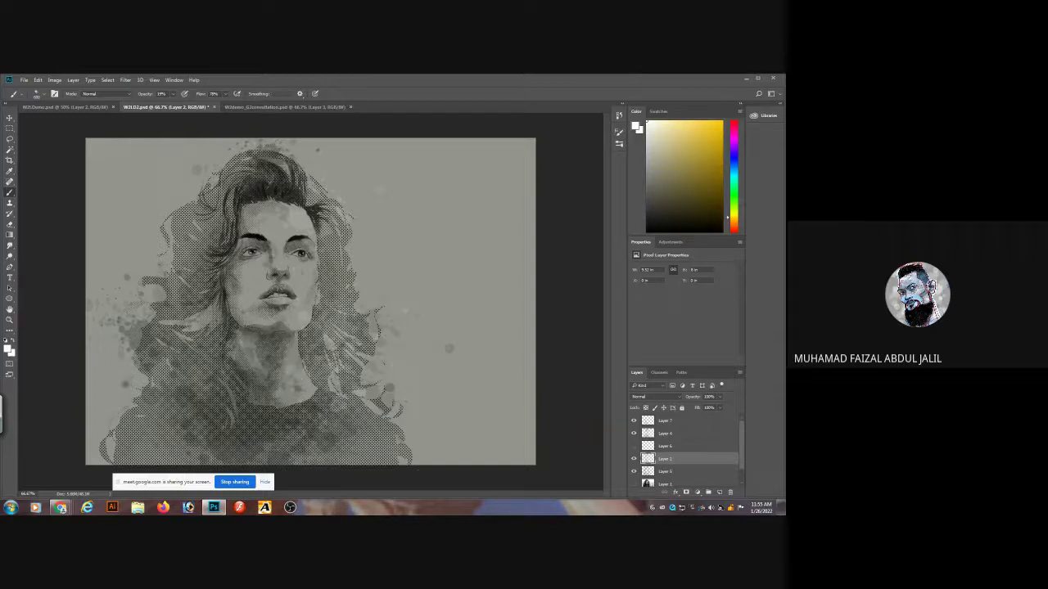
{"action": "key", "text": "ctrl+s"}
In WhatsApp, paste the desktop screenshot into the DGDG2DigitalIllustration group, crop it to the Photoshop window and send it.
{"action": "mouse_move", "coordinate": [60, 508]}
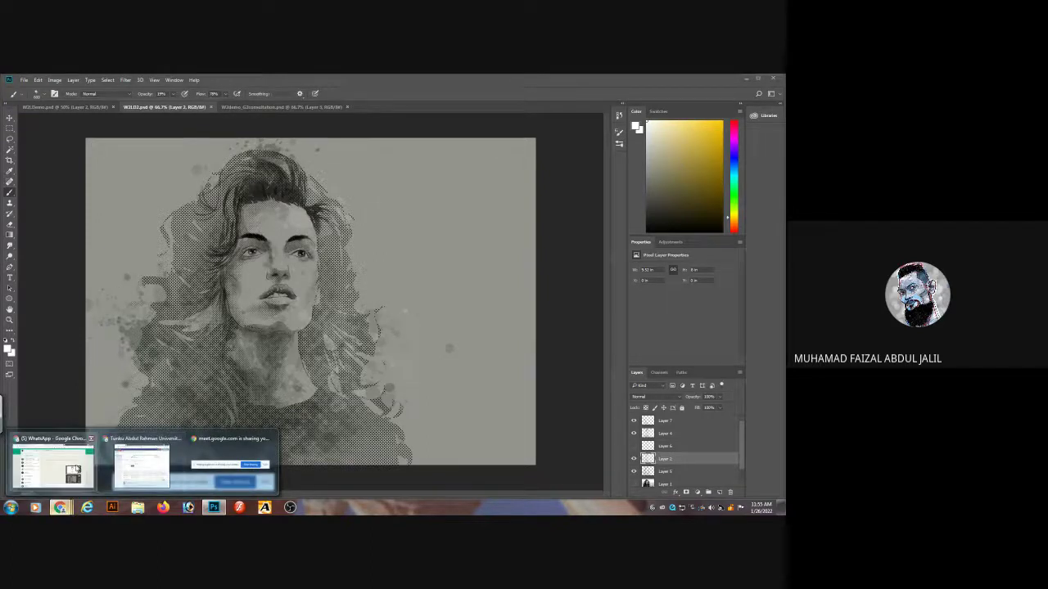
{"action": "left_click", "coordinate": [53, 465]}
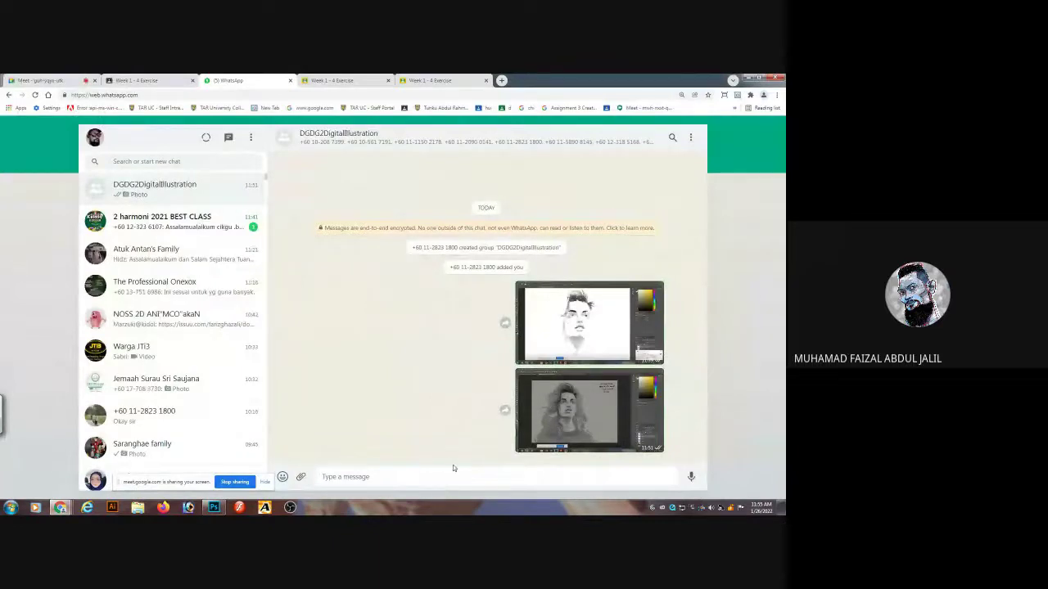
{"action": "key", "text": "ctrl+v"}
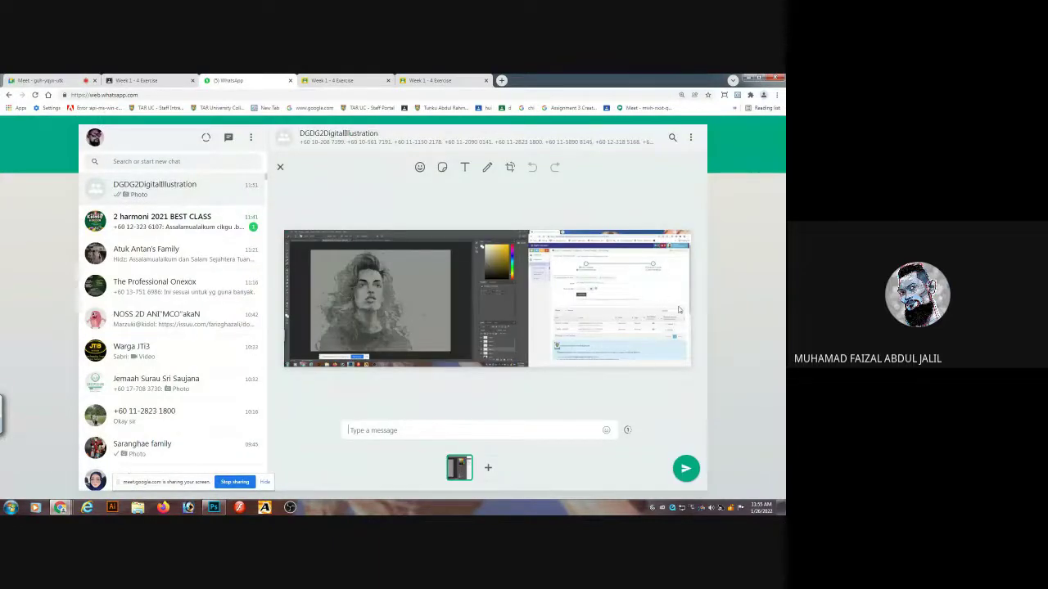
{"action": "left_click", "coordinate": [507, 168]}
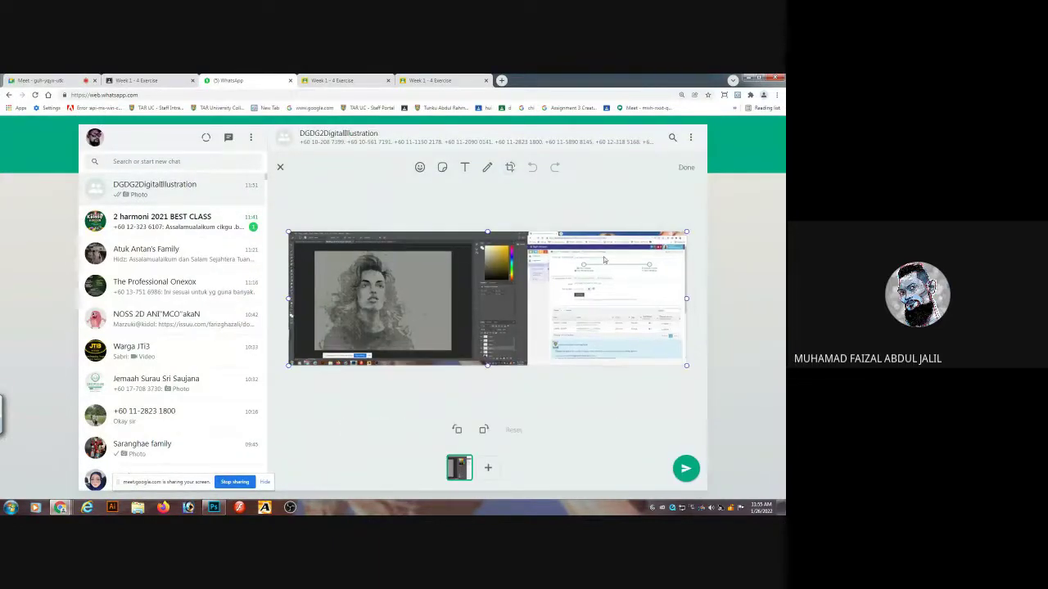
{"action": "left_click_drag", "start_coordinate": [687, 299], "coordinate": [527, 299]}
{"action": "left_click", "coordinate": [573, 301]}
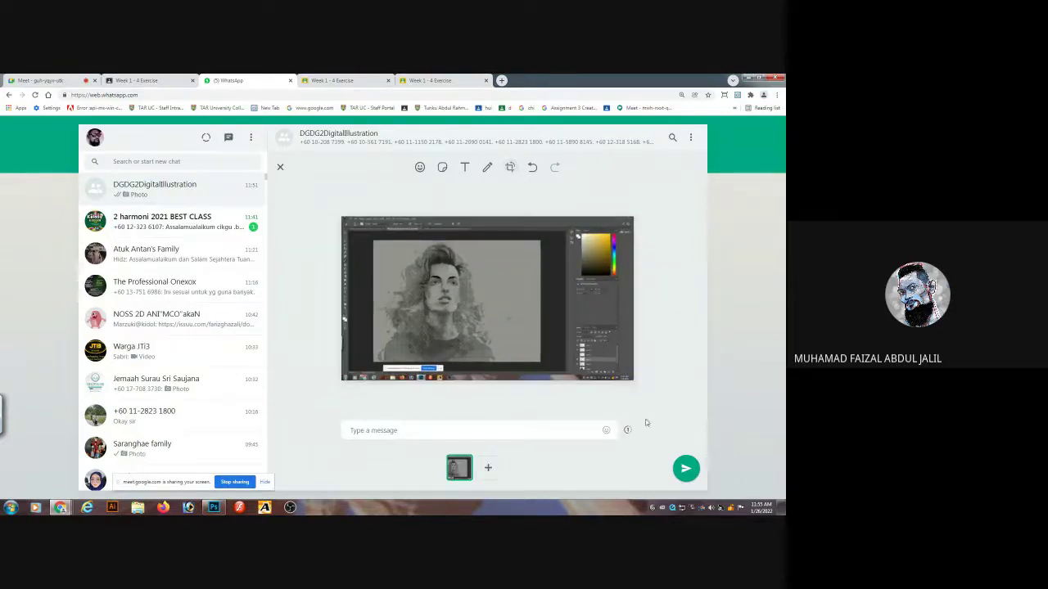
{"action": "left_click", "coordinate": [680, 473]}
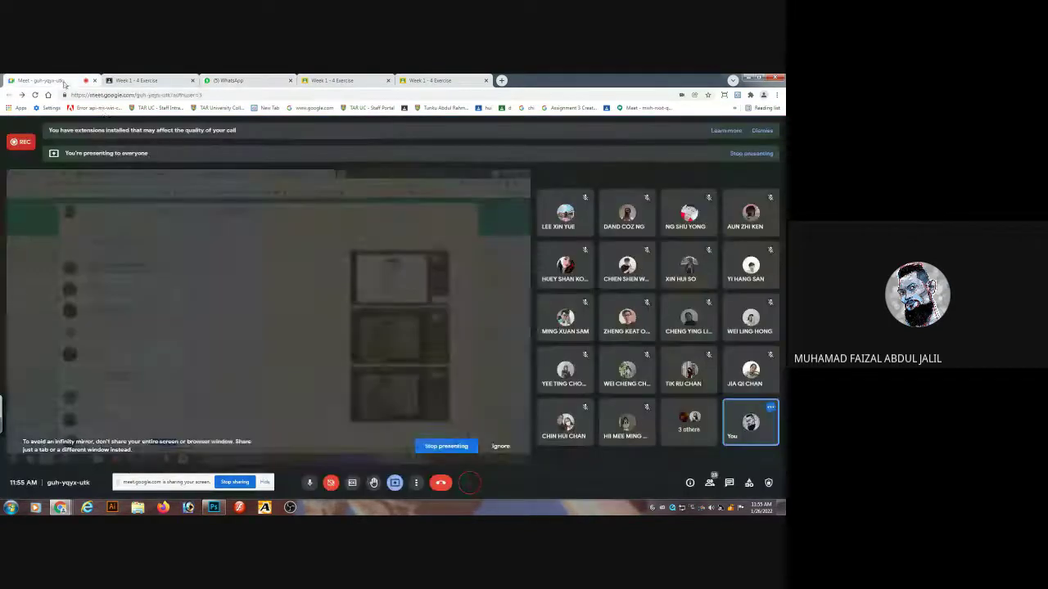
Switch to the Google Meet call and read through the in-call messages.
{"action": "left_click", "coordinate": [41, 80]}
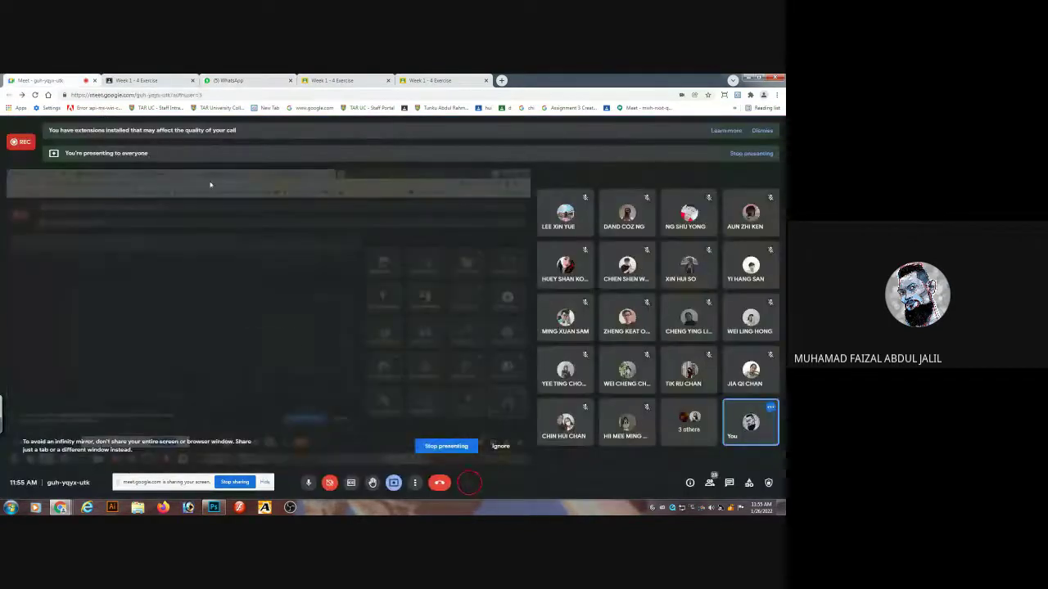
{"action": "left_click", "coordinate": [729, 485]}
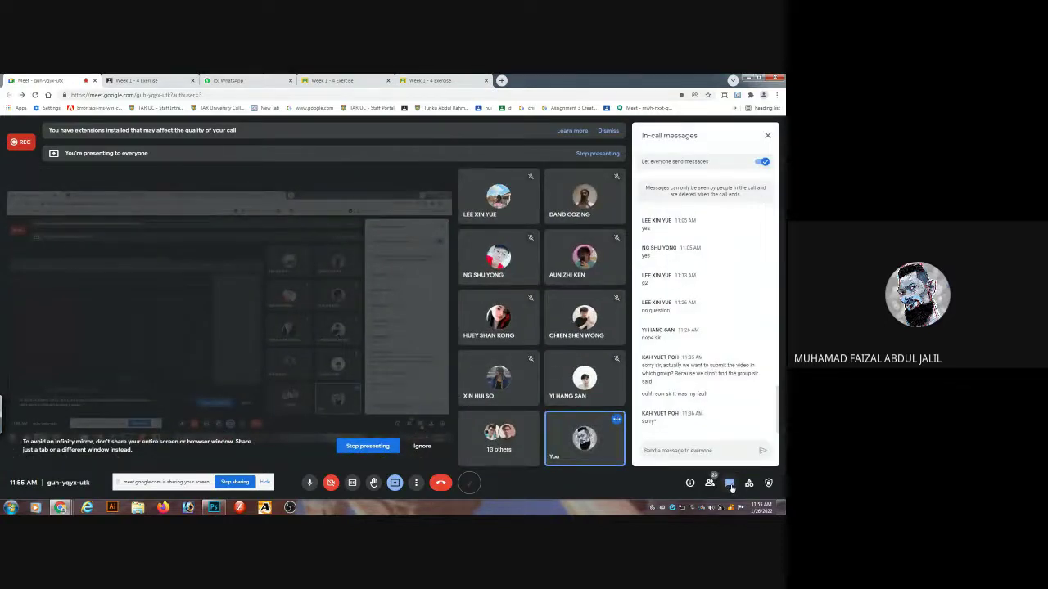
{"action": "left_click", "coordinate": [730, 484]}
{"action": "left_click", "coordinate": [729, 485]}
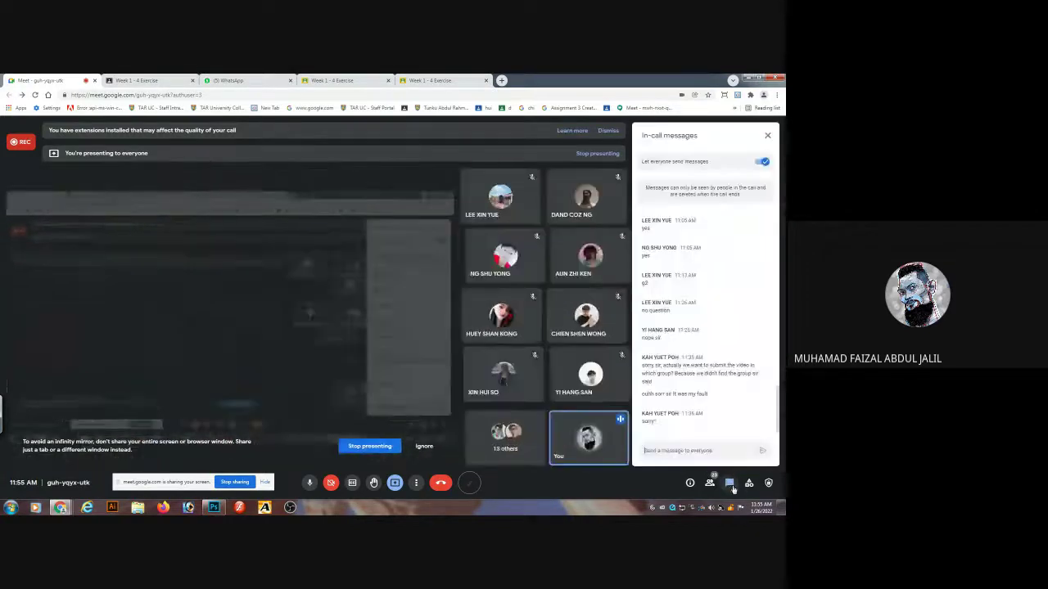
{"action": "left_click", "coordinate": [729, 485]}
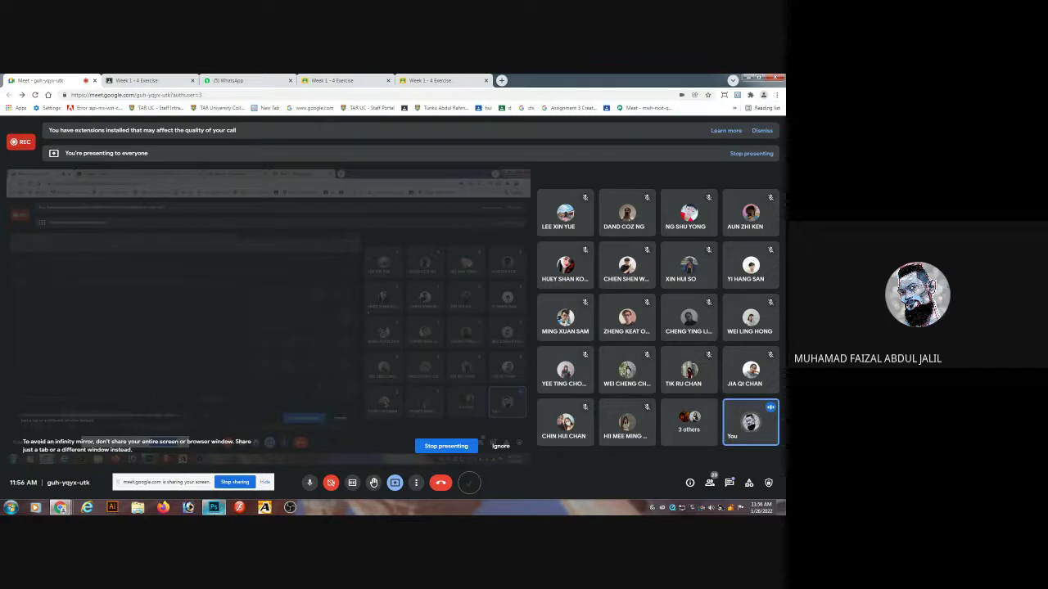
Switch to Photoshop, look over the Paint Splash Brushes 2 presets in the brush list, and return to the browser.
{"action": "left_click", "coordinate": [214, 507]}
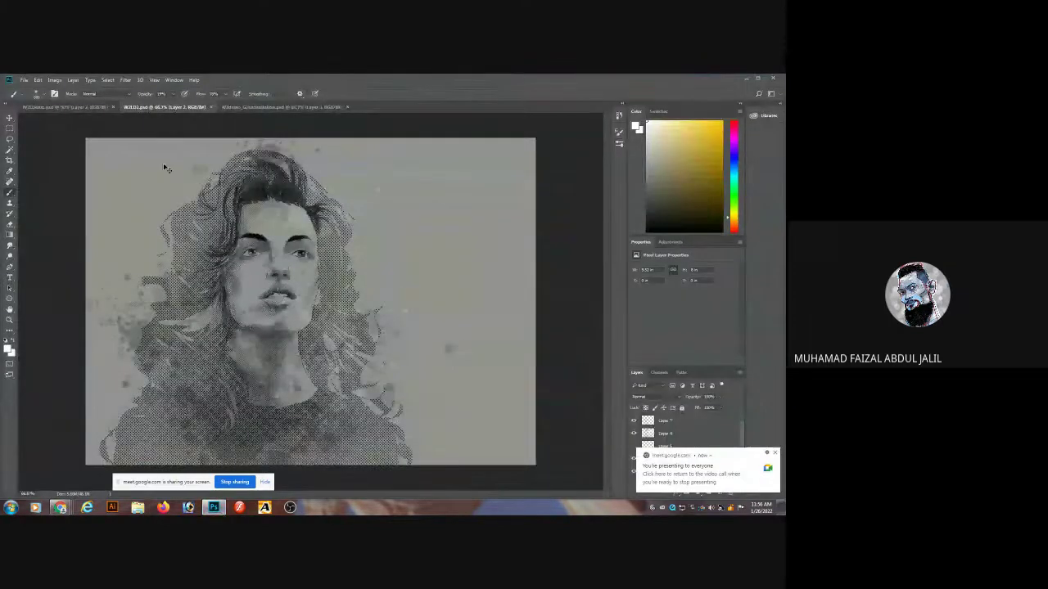
{"action": "left_click", "coordinate": [41, 96]}
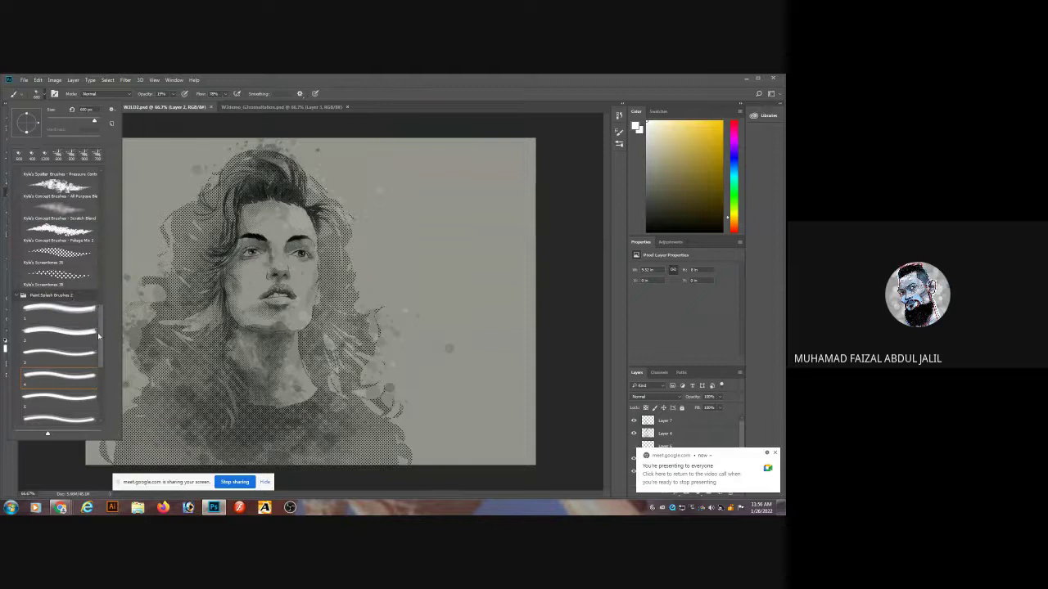
{"action": "left_click", "coordinate": [64, 510]}
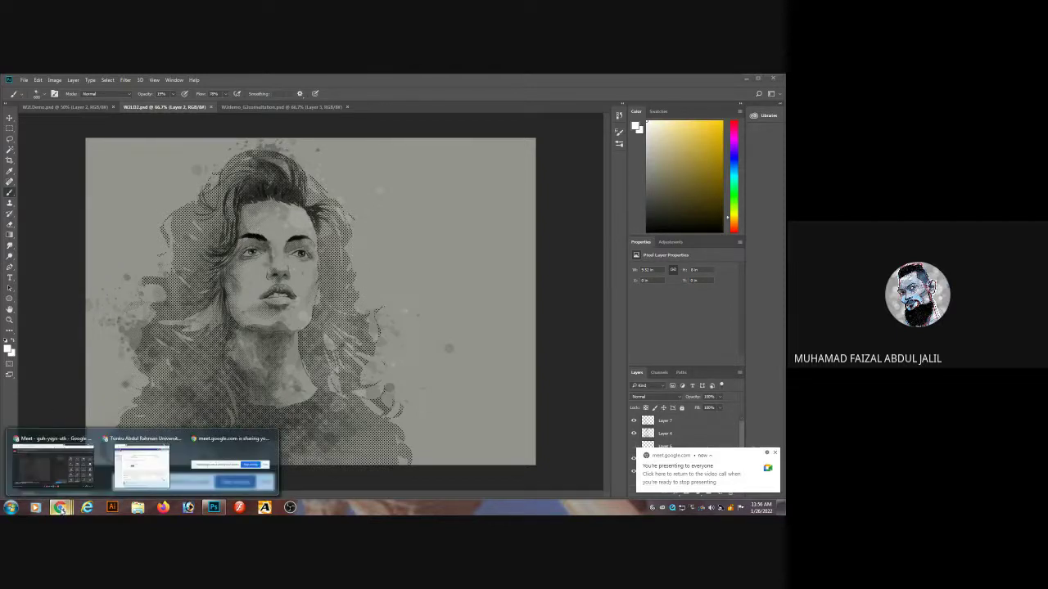
{"action": "left_click", "coordinate": [76, 477]}
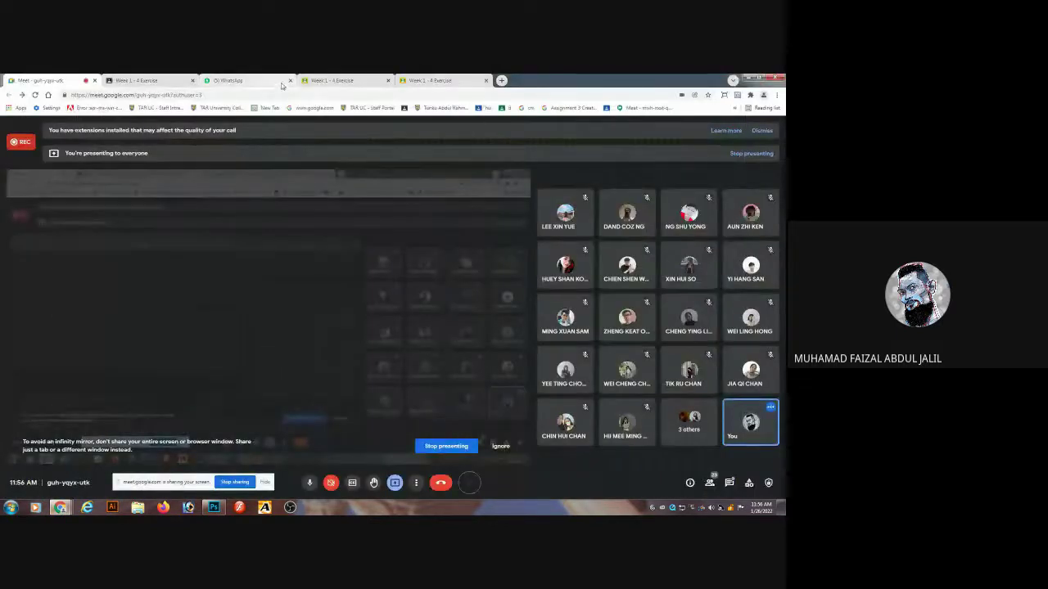
Search Google in a new tab for "Paint drip n splash brushes photoshop free download" and open Brusheezy's free paint splatter page.
{"action": "key", "text": "ctrl+t"}
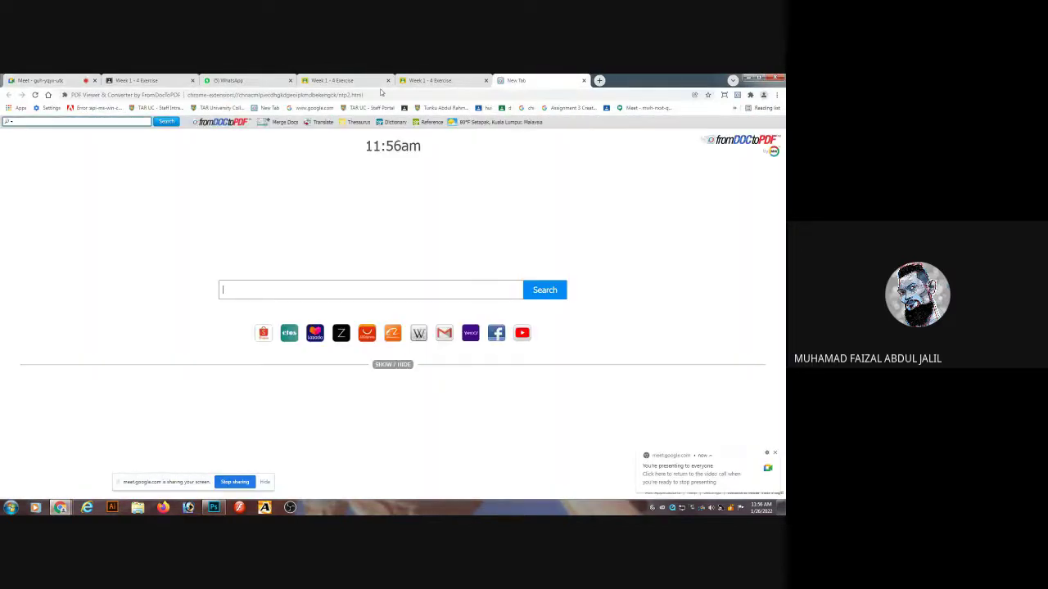
{"action": "left_click", "coordinate": [381, 94]}
{"action": "type", "text": "www.google.com"}
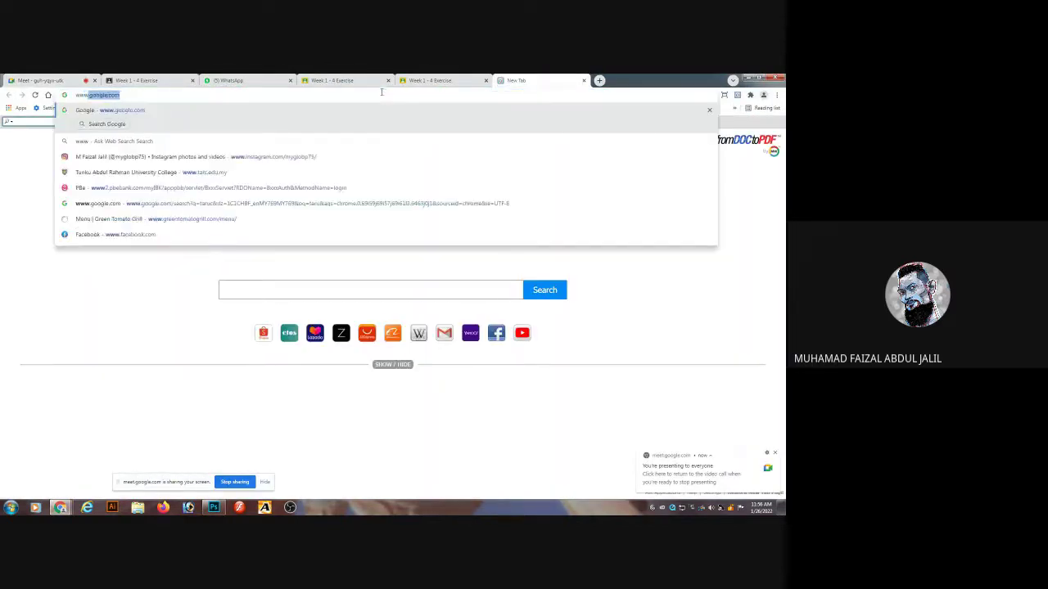
{"action": "key", "text": "Return"}
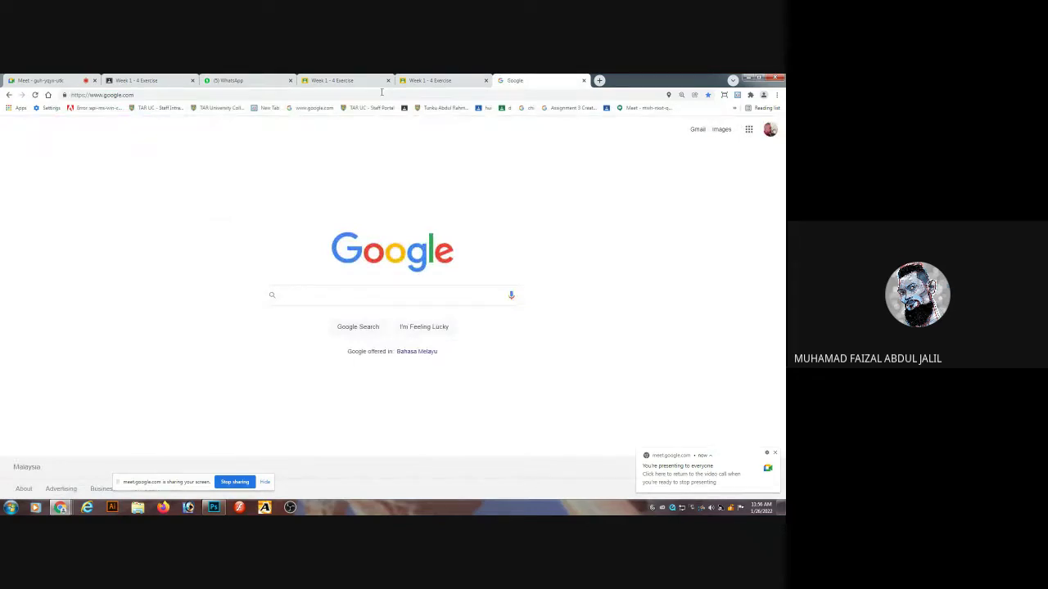
{"action": "type", "text": "Paint dri"}
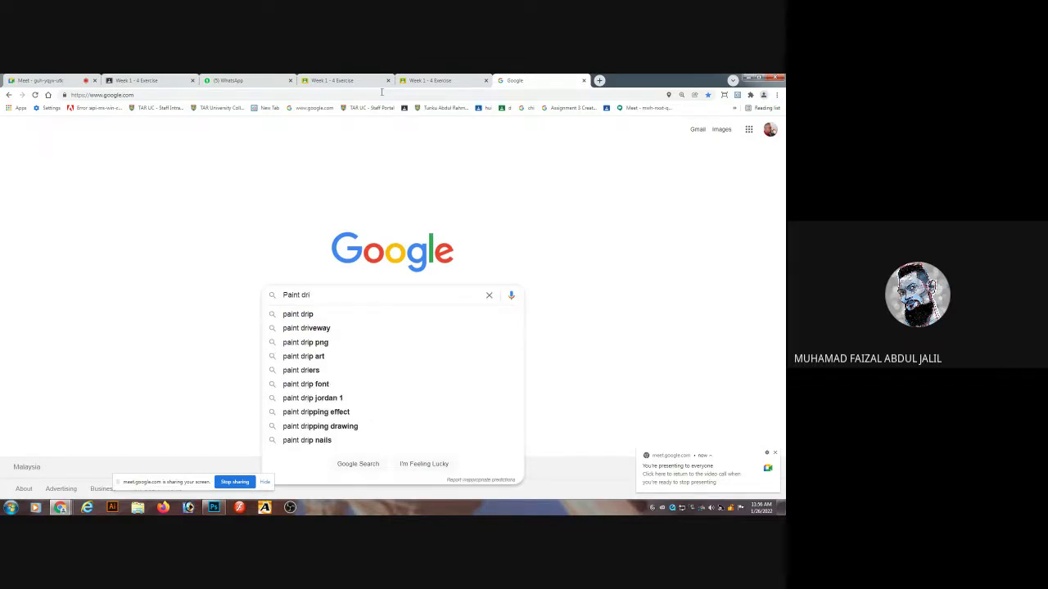
{"action": "type", "text": "p n sp"}
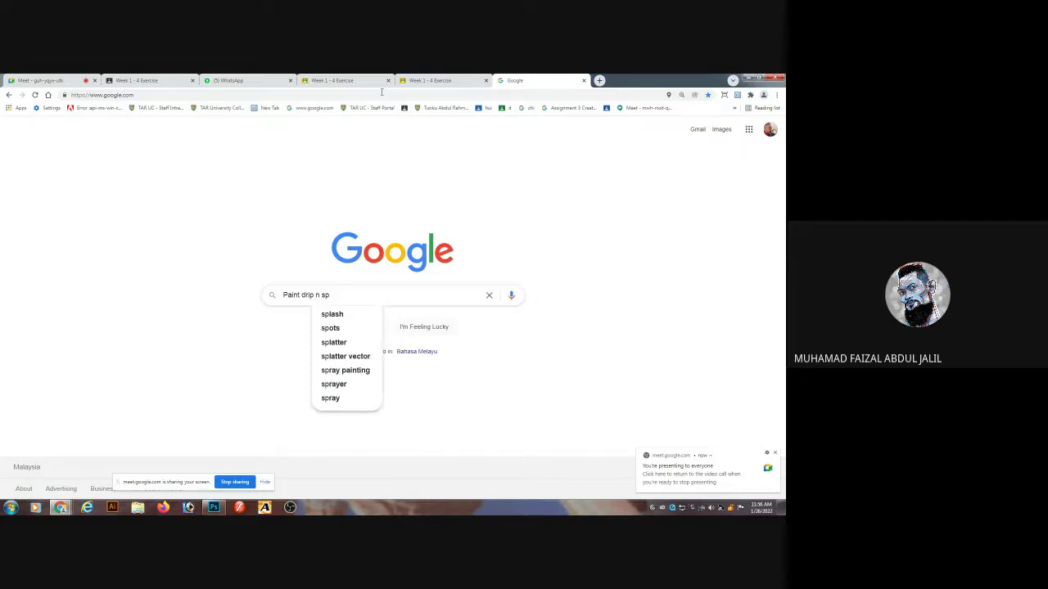
{"action": "type", "text": "l"}
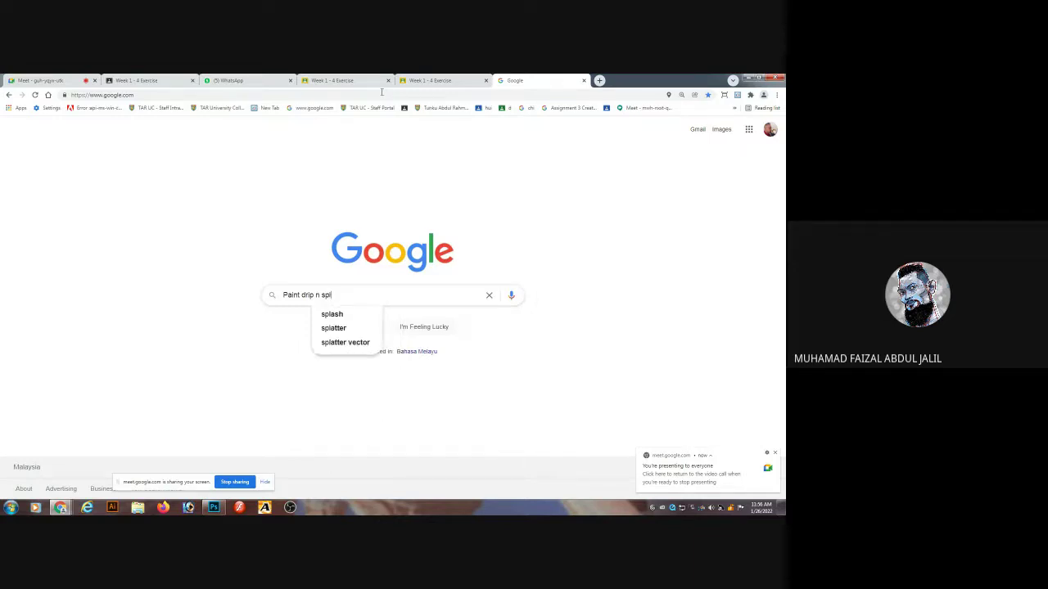
{"action": "type", "text": "ash brushes p"}
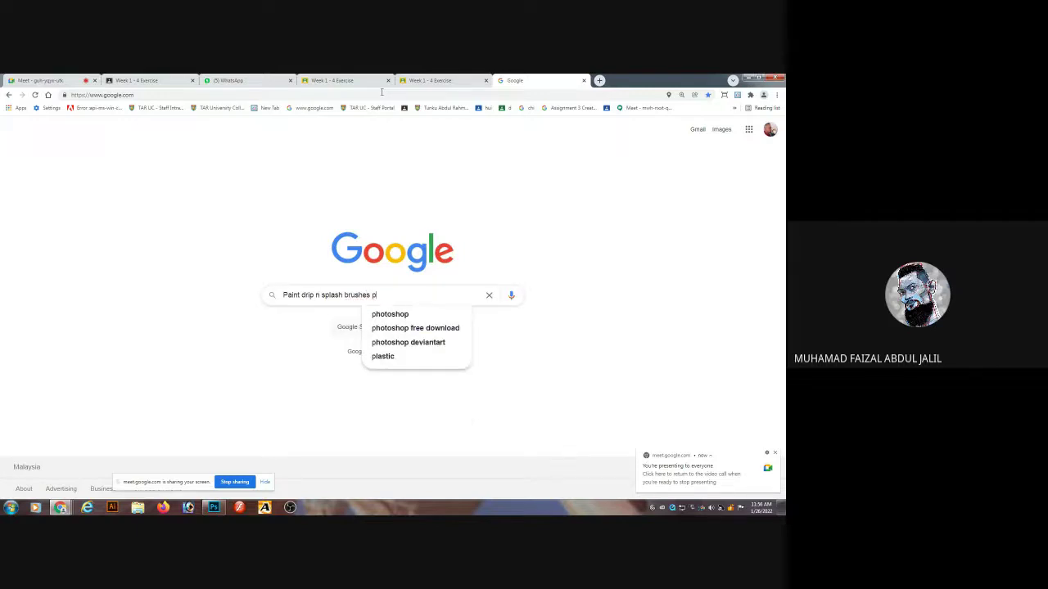
{"action": "left_click", "coordinate": [409, 328]}
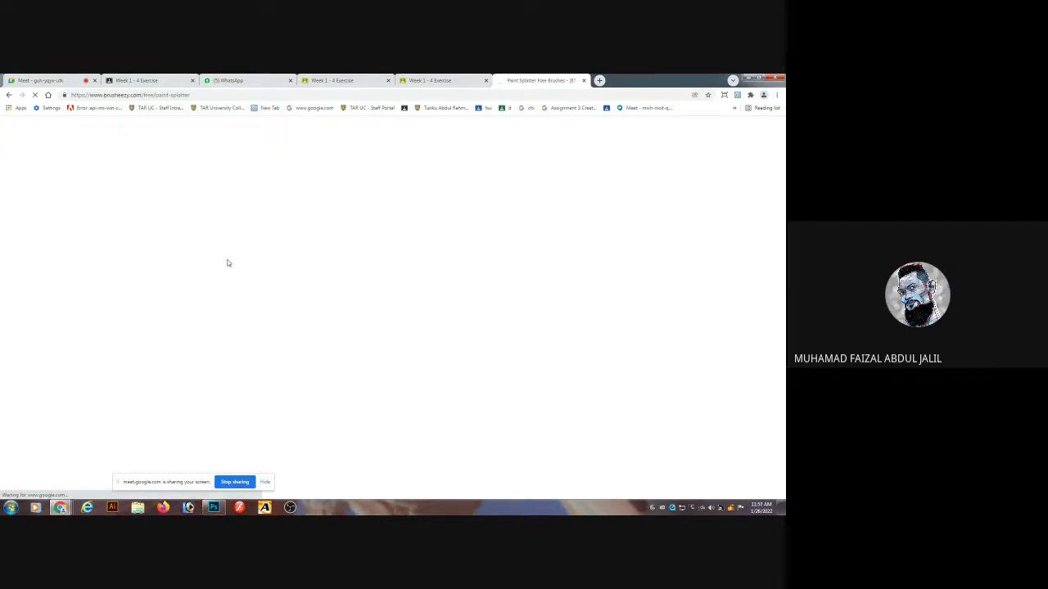
{"action": "left_click", "coordinate": [203, 95]}
{"action": "key", "text": "ctrl+c"}
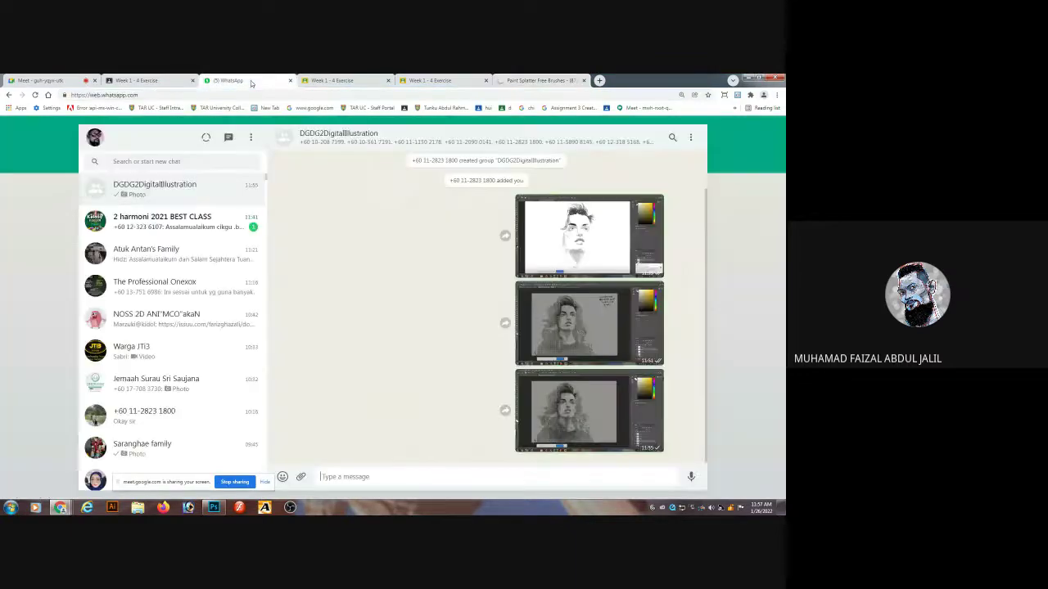
{"action": "left_click", "coordinate": [245, 81]}
{"action": "key", "text": "ctrl+v"}
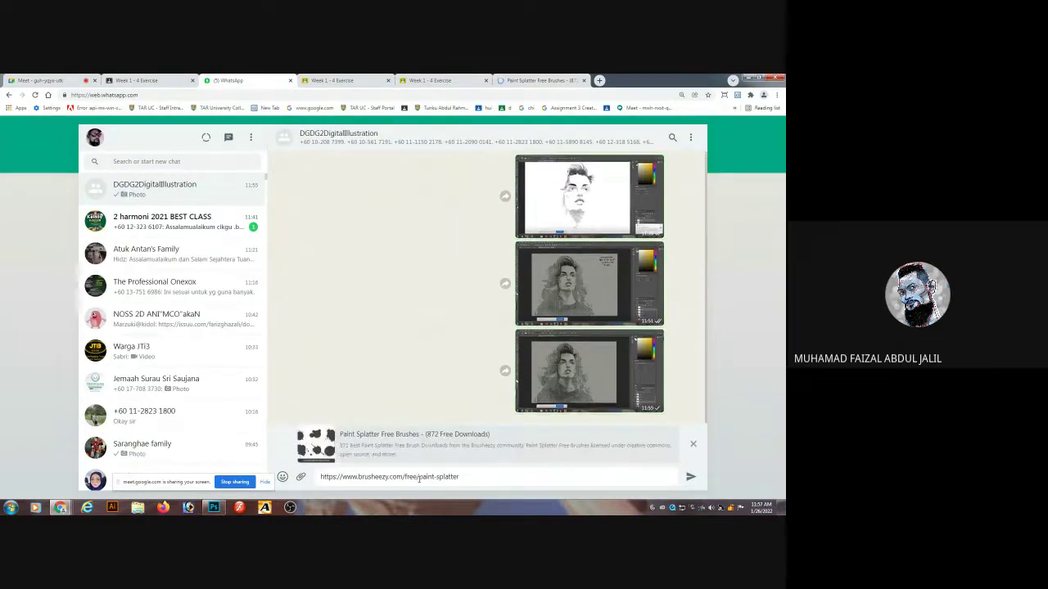
{"action": "key", "text": "Return"}
Check the Brusheezy paint splatter and Week 1 - 4 Exercise pages, and return to the Google Meet call.
{"action": "left_click", "coordinate": [499, 80]}
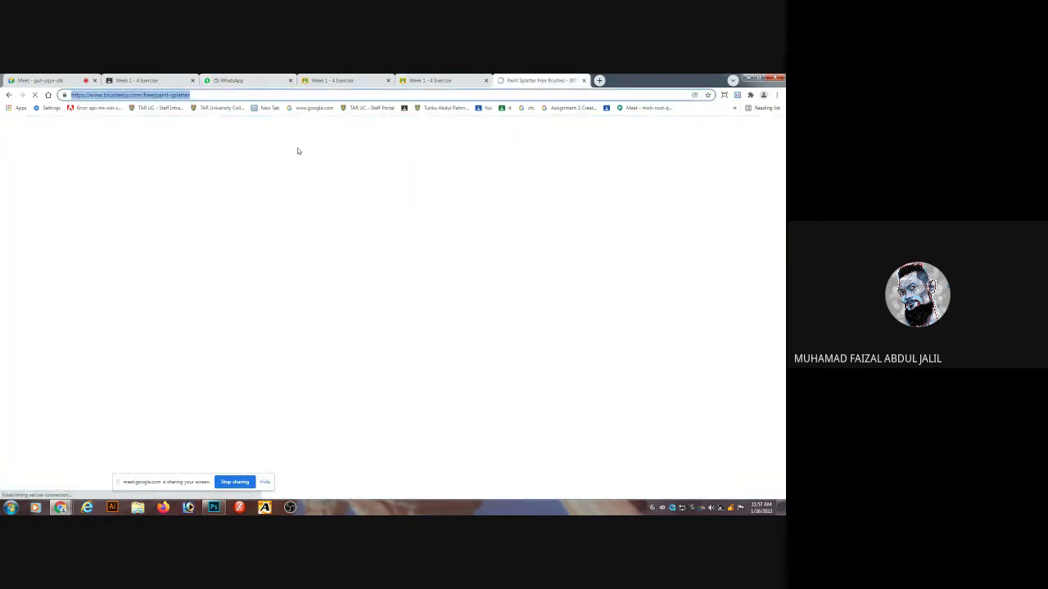
{"action": "left_click", "coordinate": [138, 80]}
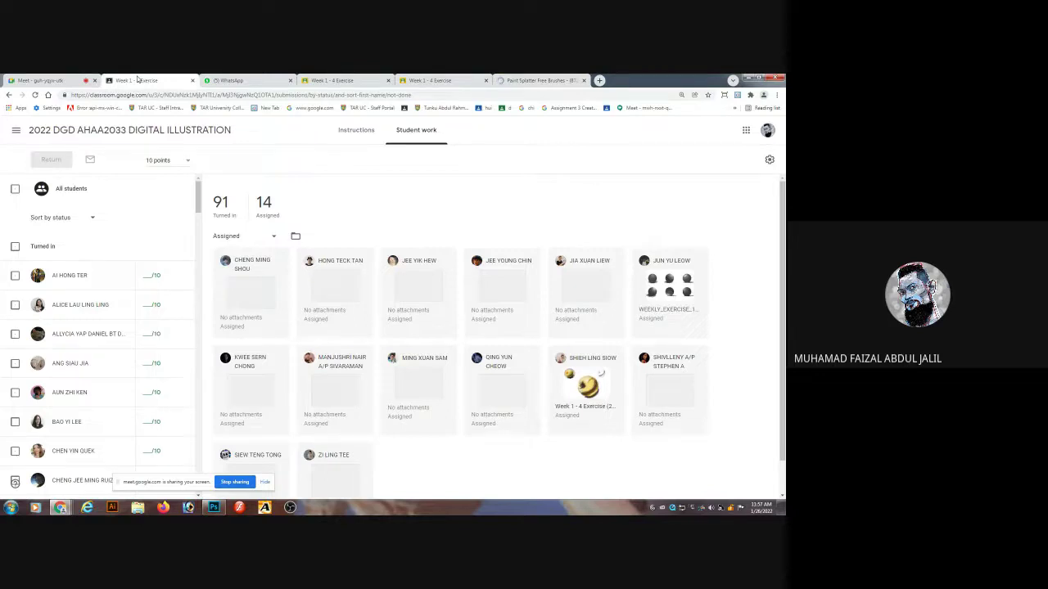
{"action": "left_click", "coordinate": [45, 81]}
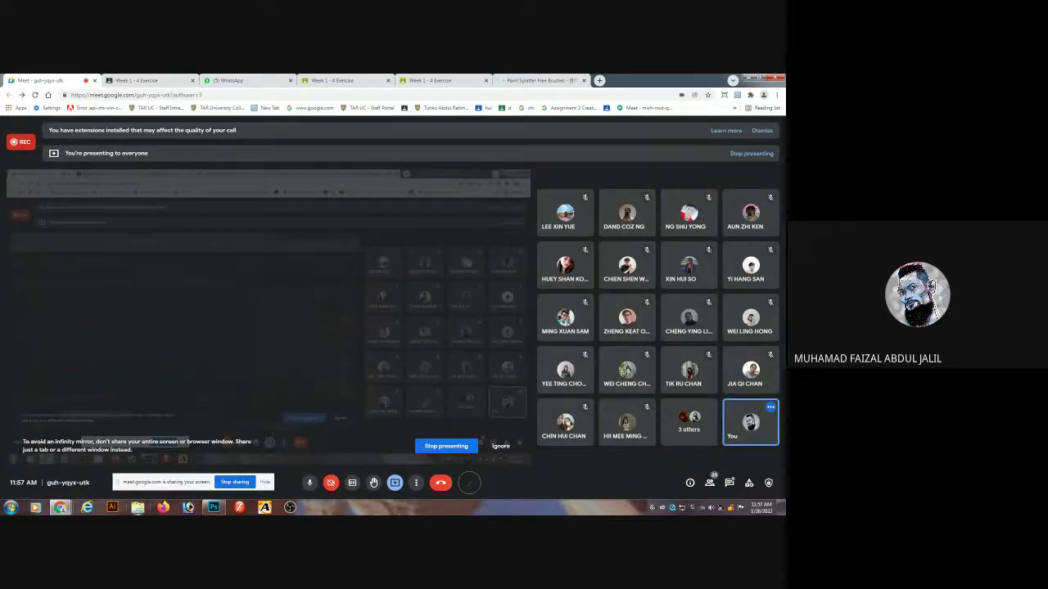
Open a file window and look for the Photoshop installation in the C drive's Program Files (x86) and Program Files folders.
{"action": "left_click", "coordinate": [138, 508]}
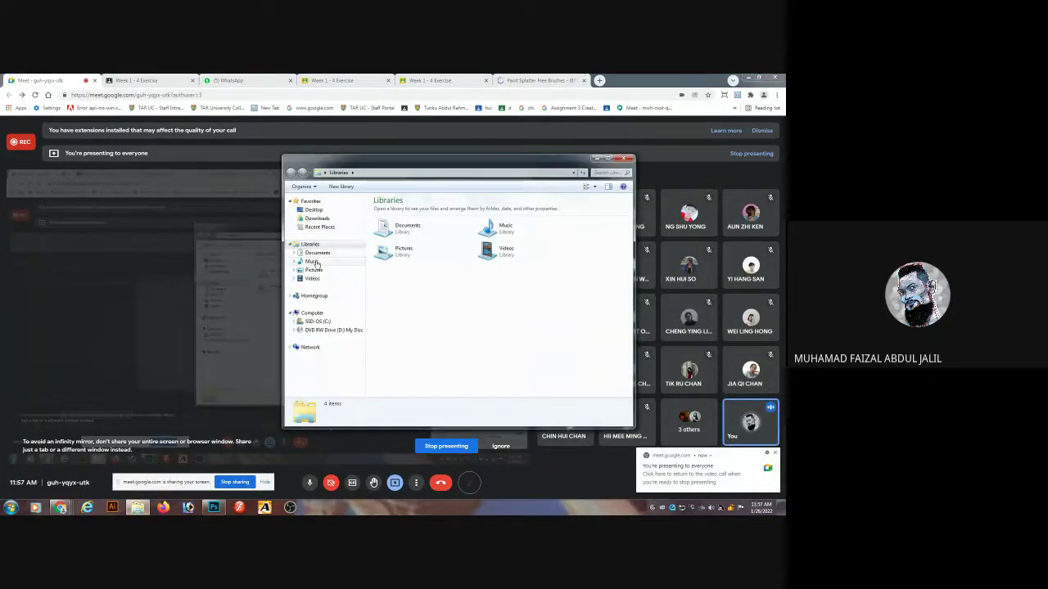
{"action": "left_click", "coordinate": [324, 323]}
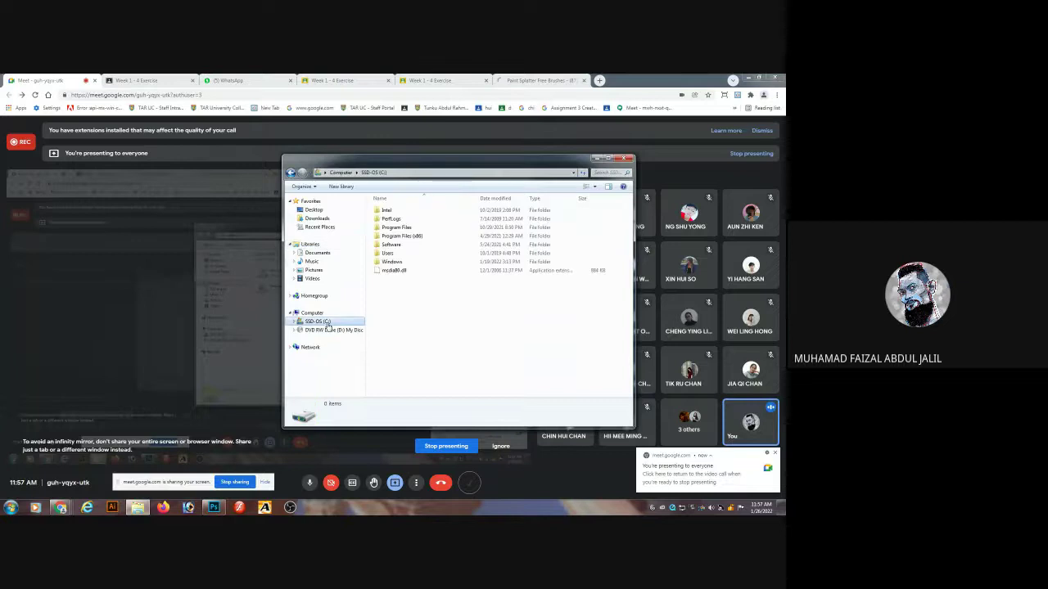
{"action": "double_click", "coordinate": [406, 236]}
{"action": "double_click", "coordinate": [389, 211]}
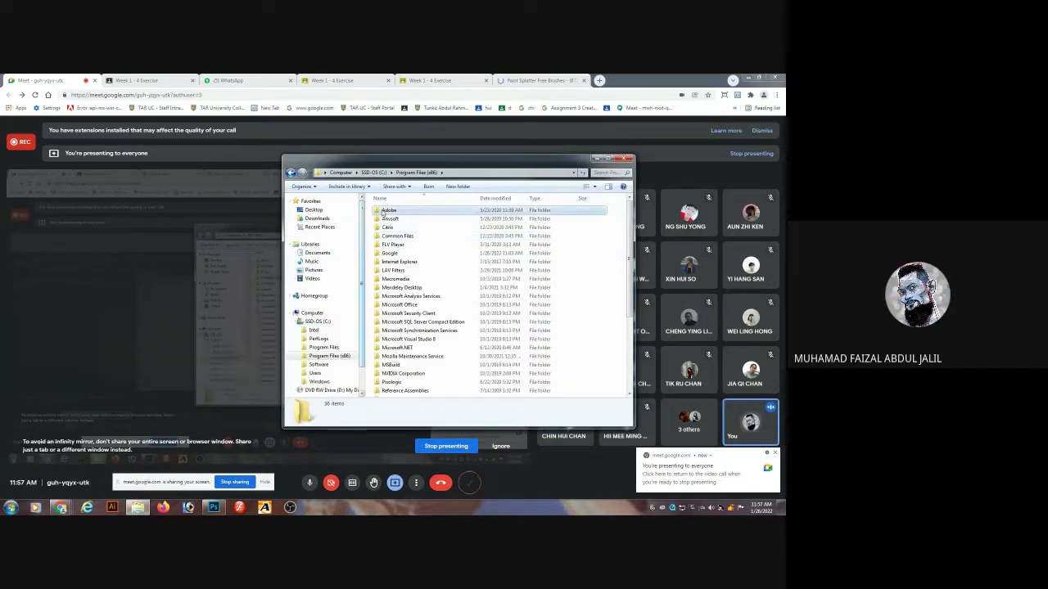
{"action": "left_click", "coordinate": [394, 236]}
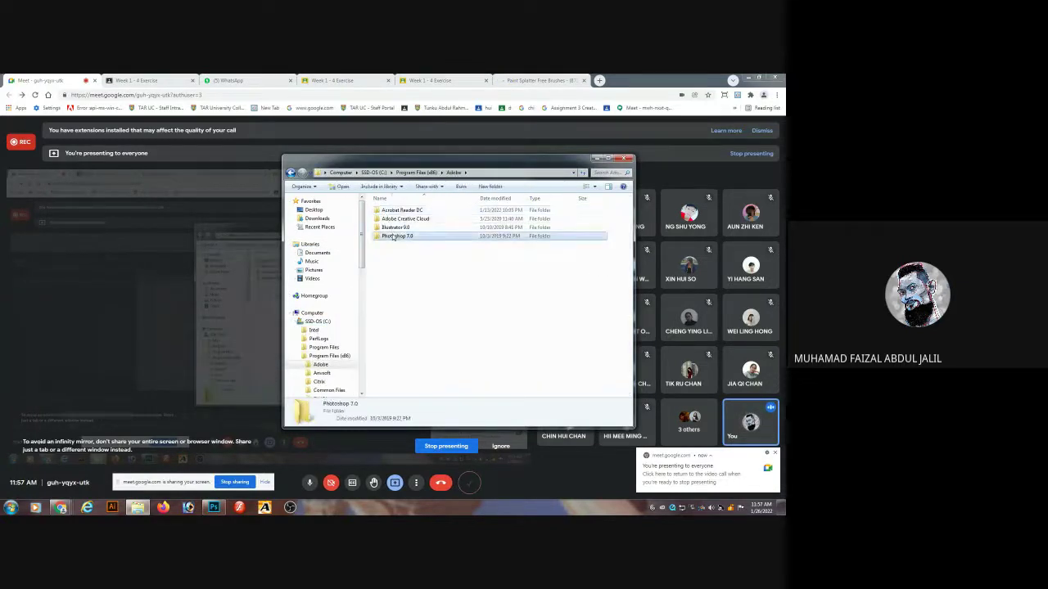
{"action": "key", "text": "BackSpace"}
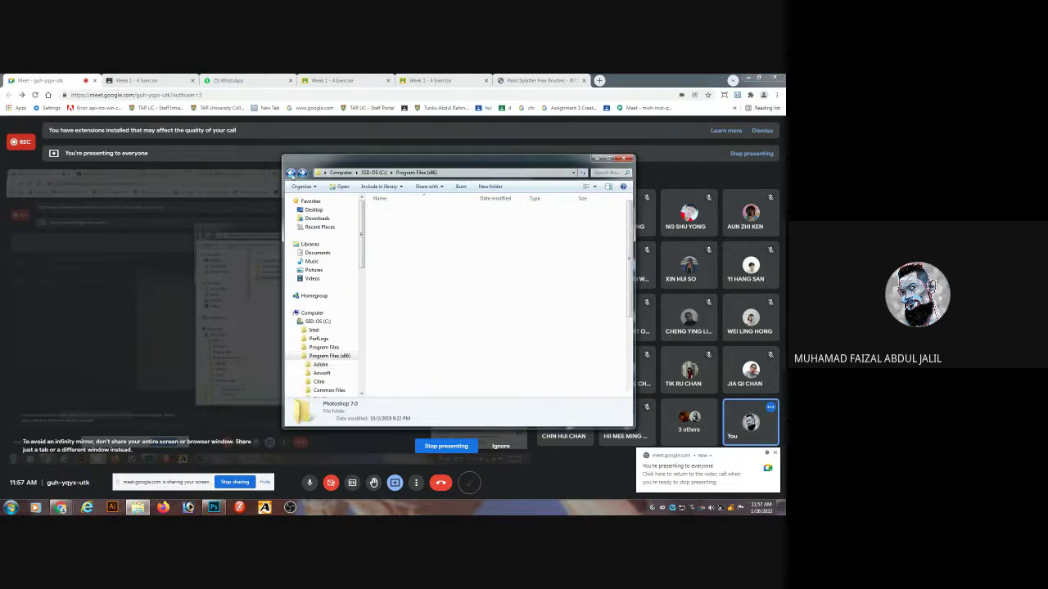
{"action": "left_click", "coordinate": [291, 173]}
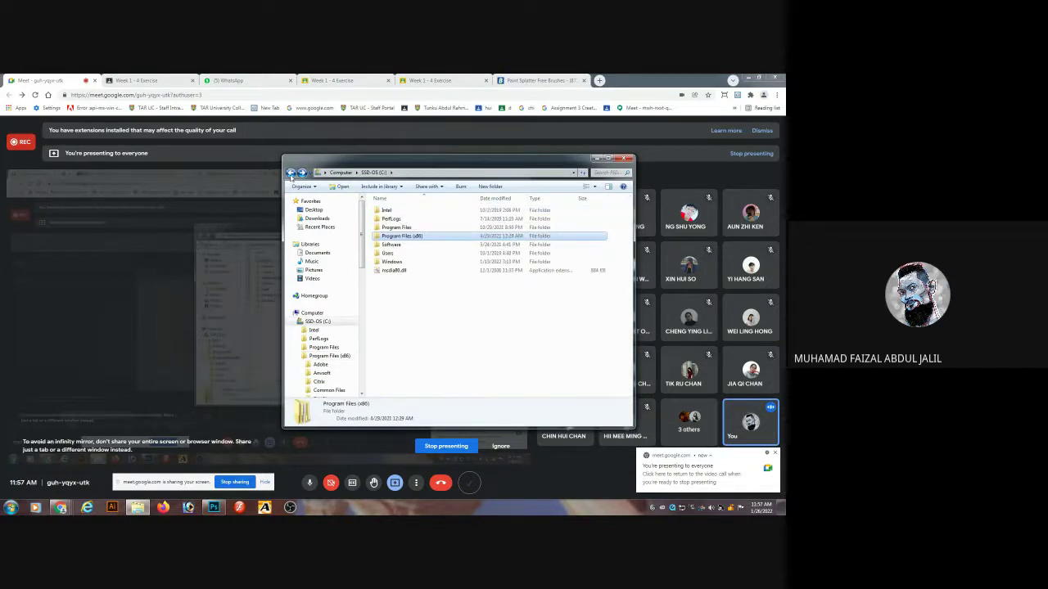
{"action": "double_click", "coordinate": [398, 226]}
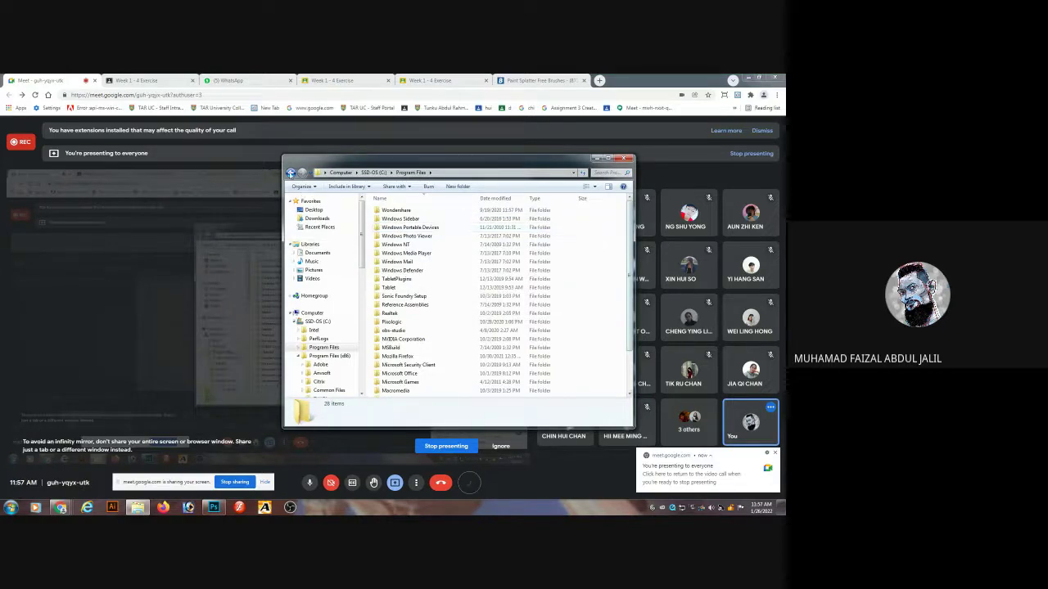
{"action": "left_click", "coordinate": [291, 173]}
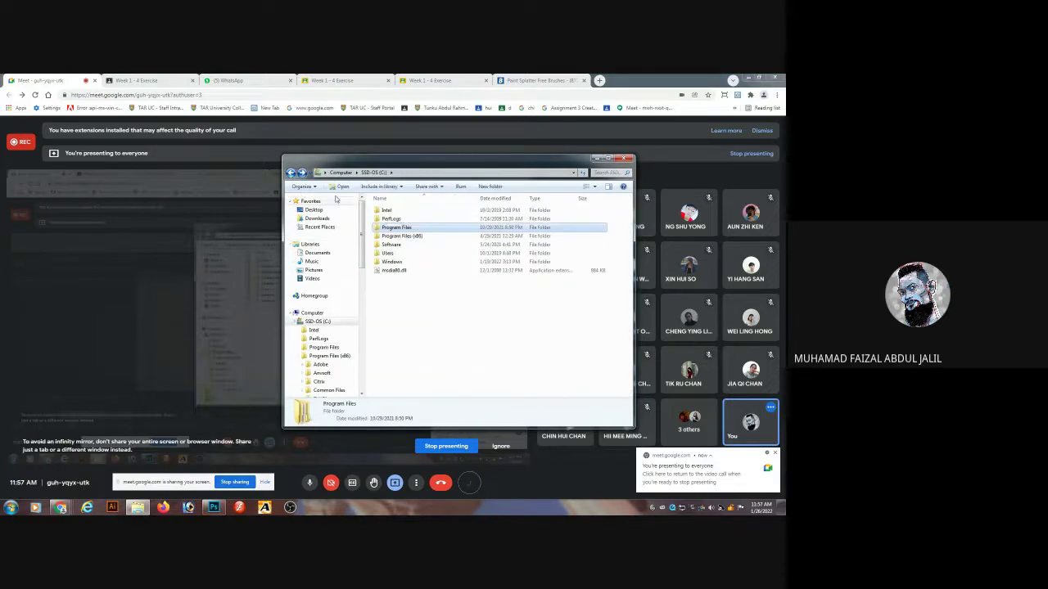
Open the Brushes presets folder of Photoshop 7.0 inside Program Files (x86) and look over its brush files.
{"action": "double_click", "coordinate": [385, 237]}
{"action": "double_click", "coordinate": [393, 210]}
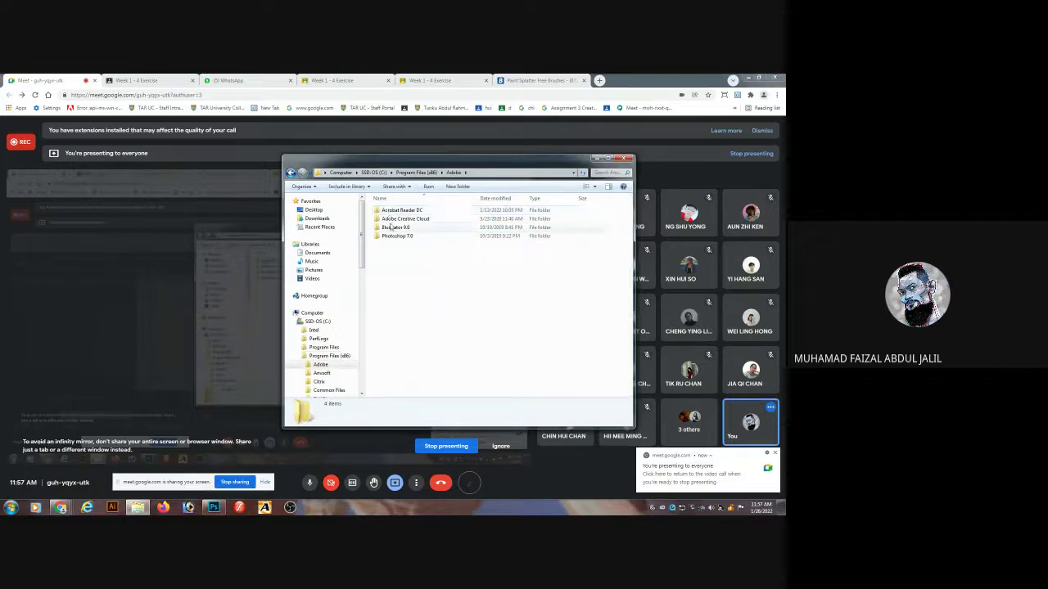
{"action": "double_click", "coordinate": [393, 235]}
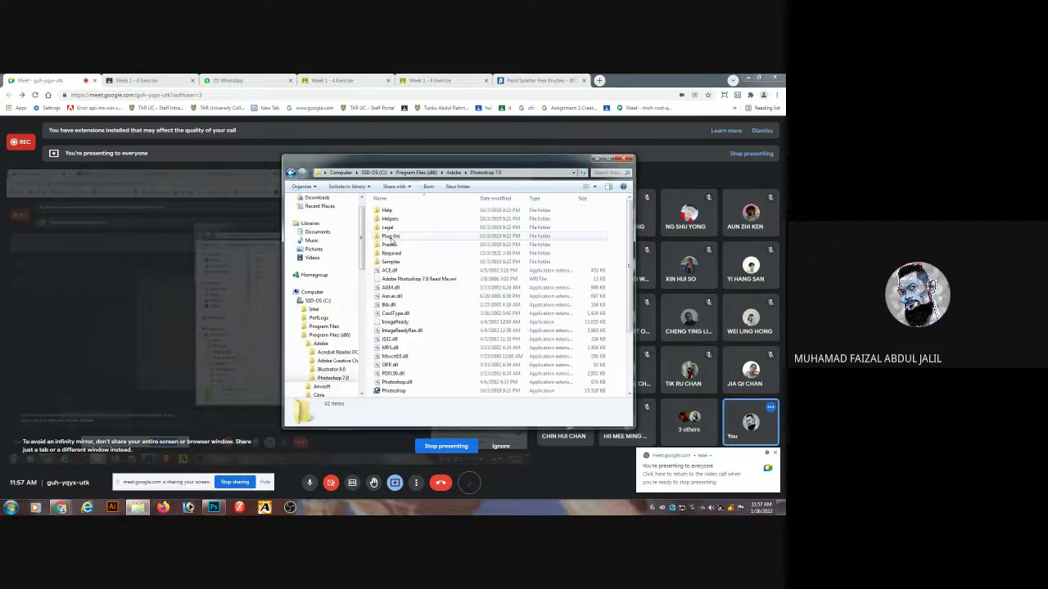
{"action": "double_click", "coordinate": [389, 244]}
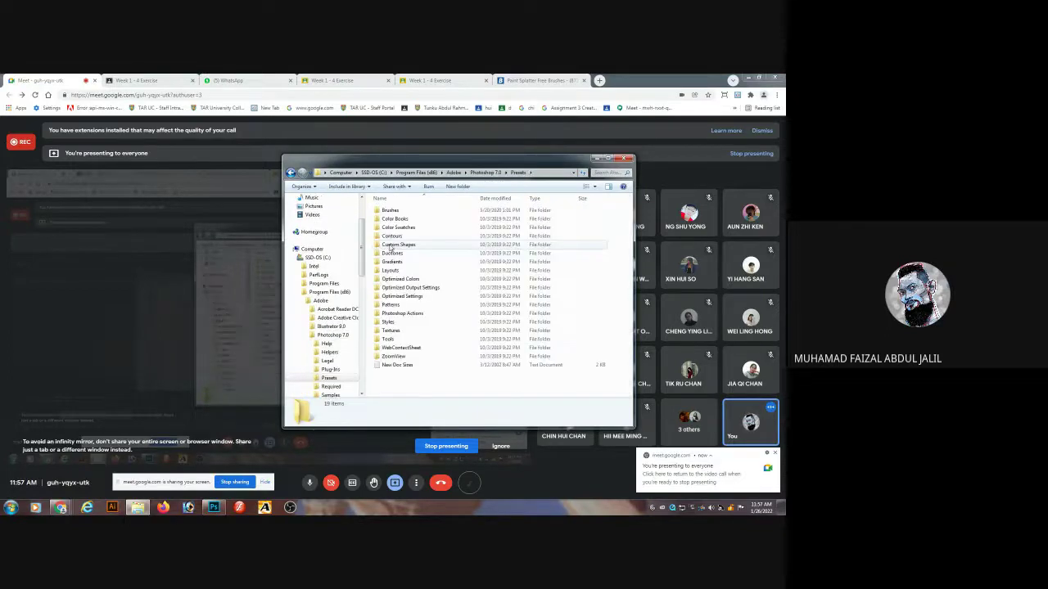
{"action": "double_click", "coordinate": [389, 211]}
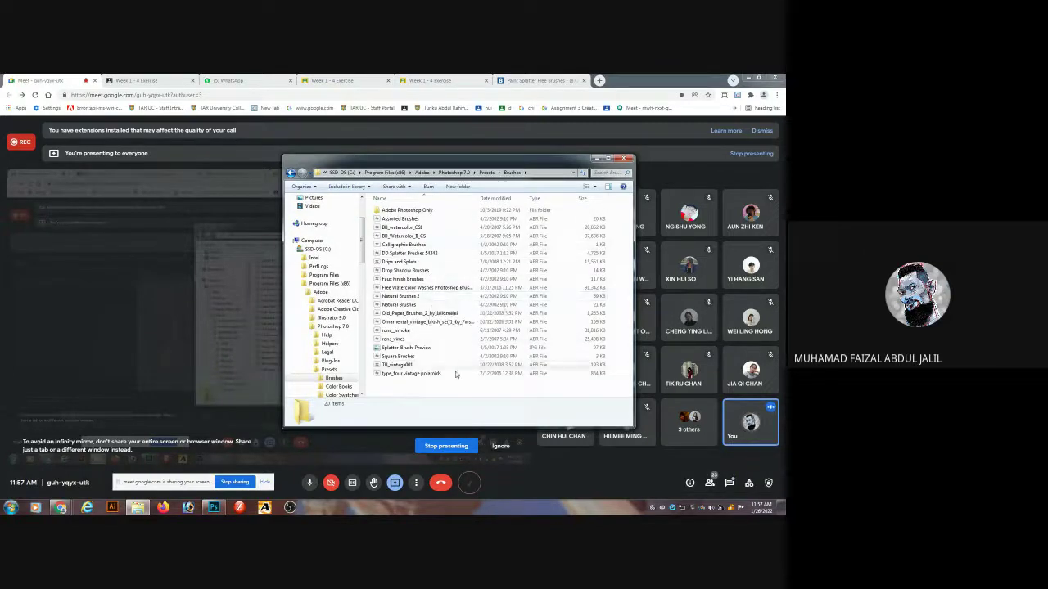
Go back up to the C drive and look through the folders in Program Files.
{"action": "left_click", "coordinate": [291, 172]}
{"action": "left_click", "coordinate": [291, 173]}
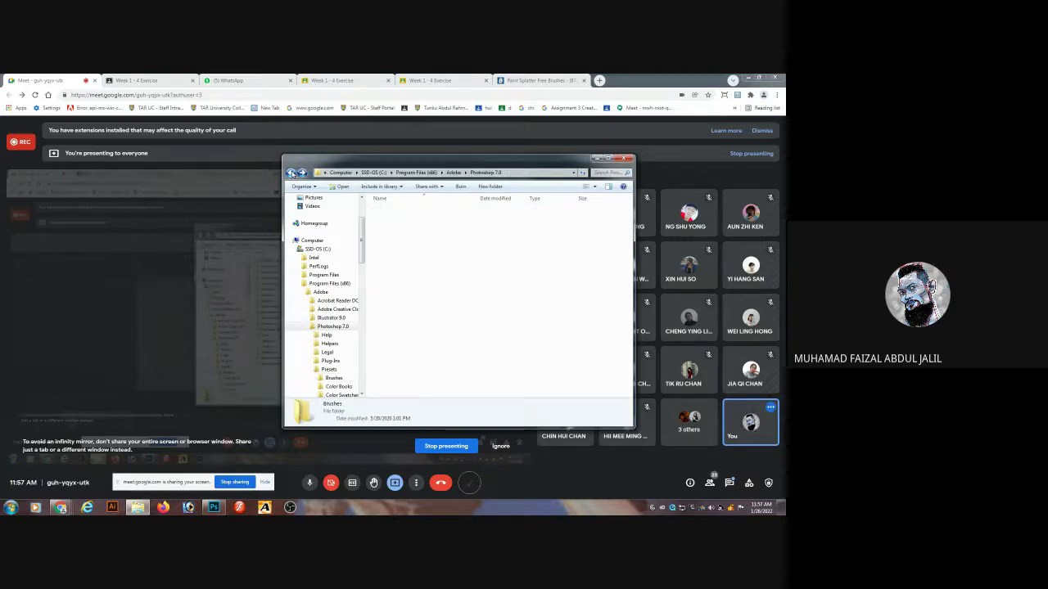
{"action": "left_click", "coordinate": [291, 173]}
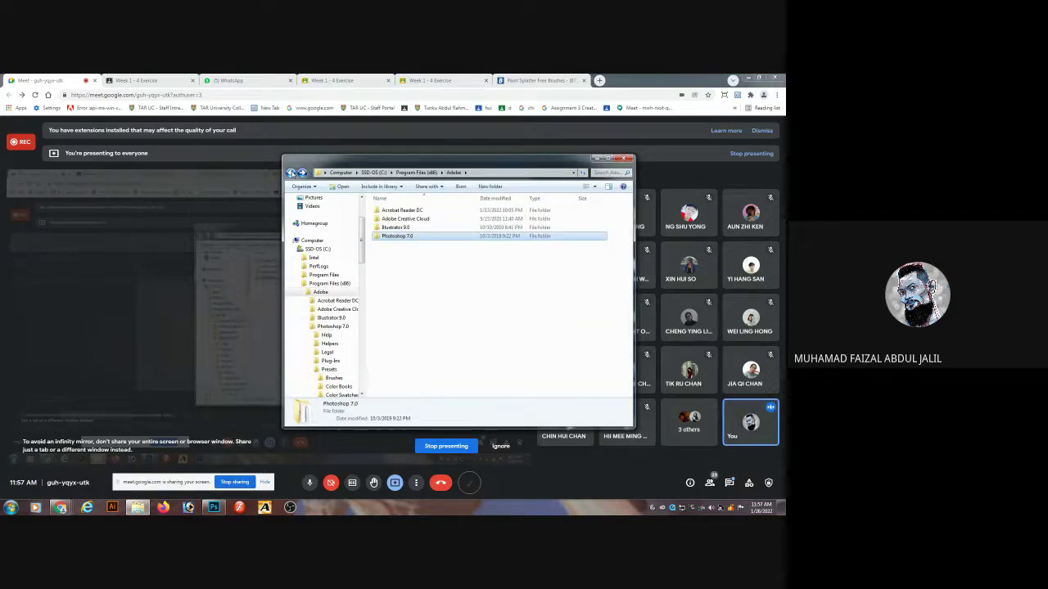
{"action": "left_click", "coordinate": [290, 173]}
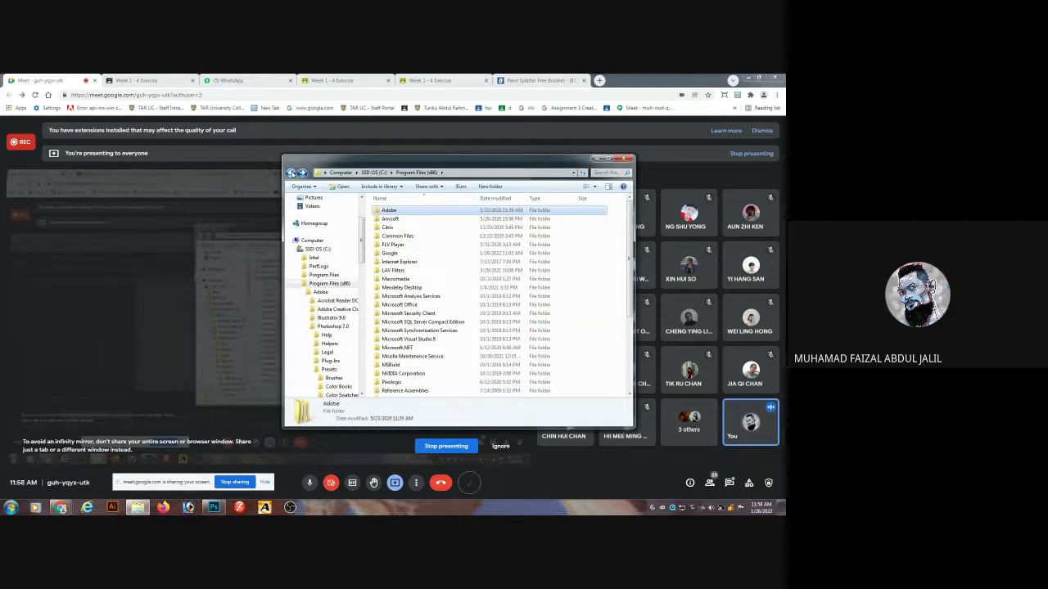
{"action": "left_click_drag", "start_coordinate": [630, 274], "coordinate": [629, 202]}
{"action": "left_click", "coordinate": [290, 173]}
{"action": "double_click", "coordinate": [401, 229]}
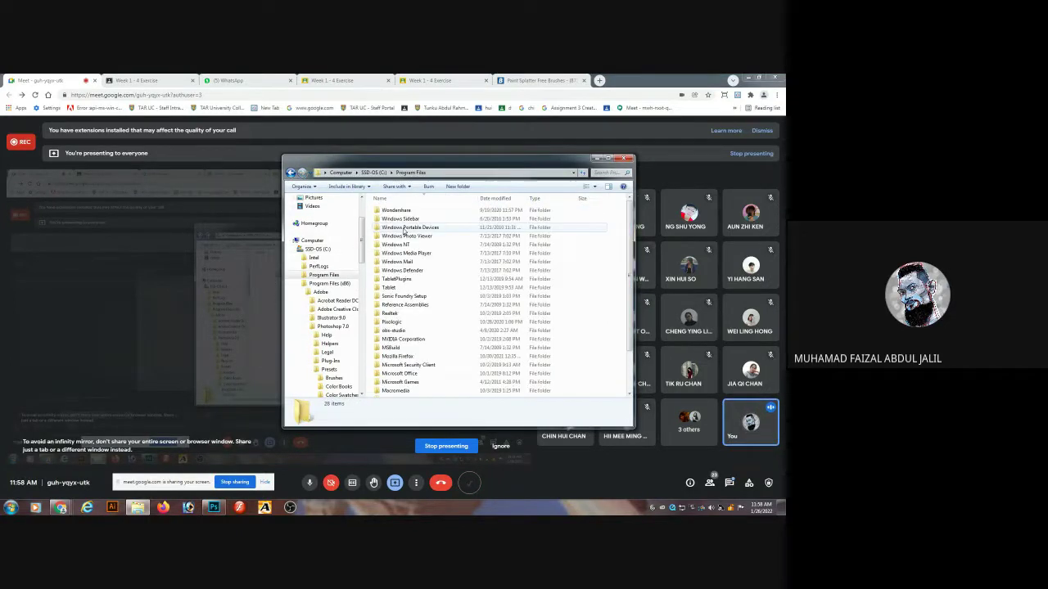
{"action": "scroll", "coordinate": [603, 338], "scroll_direction": "down", "scroll_amount": 3}
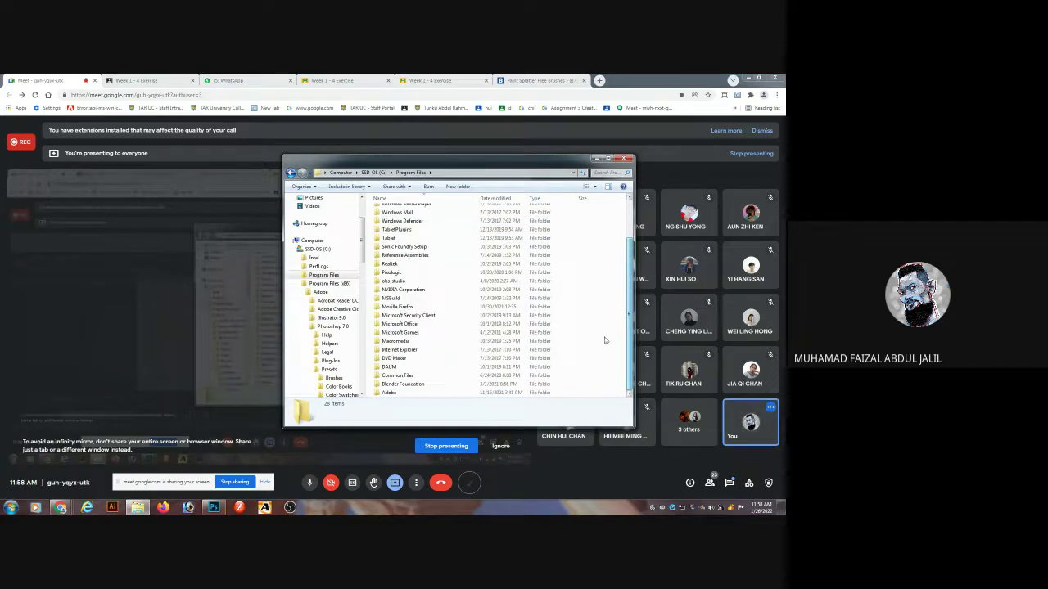
{"action": "scroll", "coordinate": [604, 340], "scroll_direction": "up", "scroll_amount": 2}
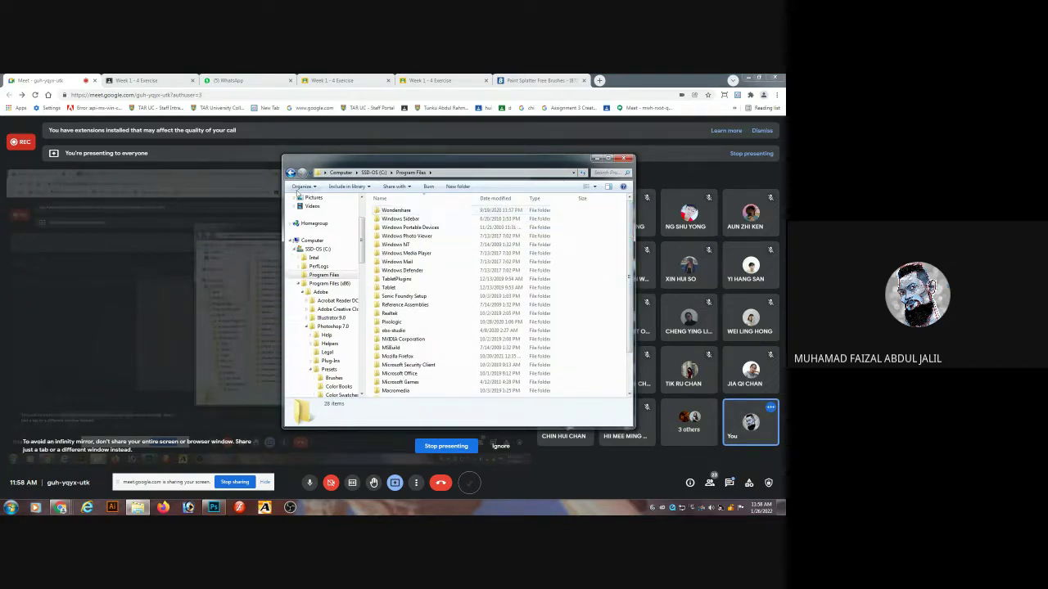
Look into the C drive's Software and Windows folders, and close the file window.
{"action": "left_click", "coordinate": [290, 173]}
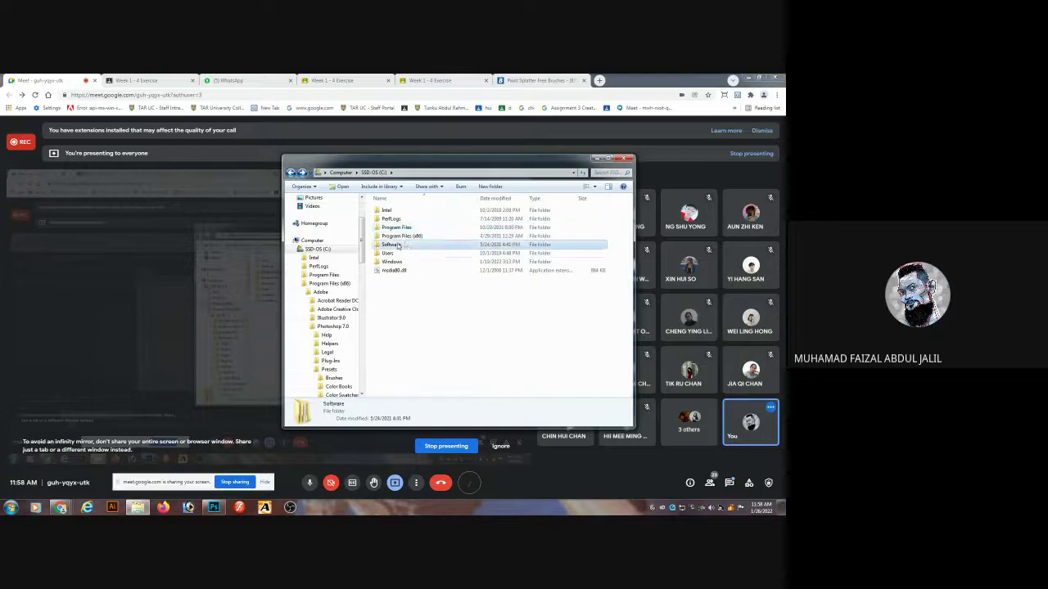
{"action": "double_click", "coordinate": [399, 244]}
{"action": "left_click", "coordinate": [290, 172]}
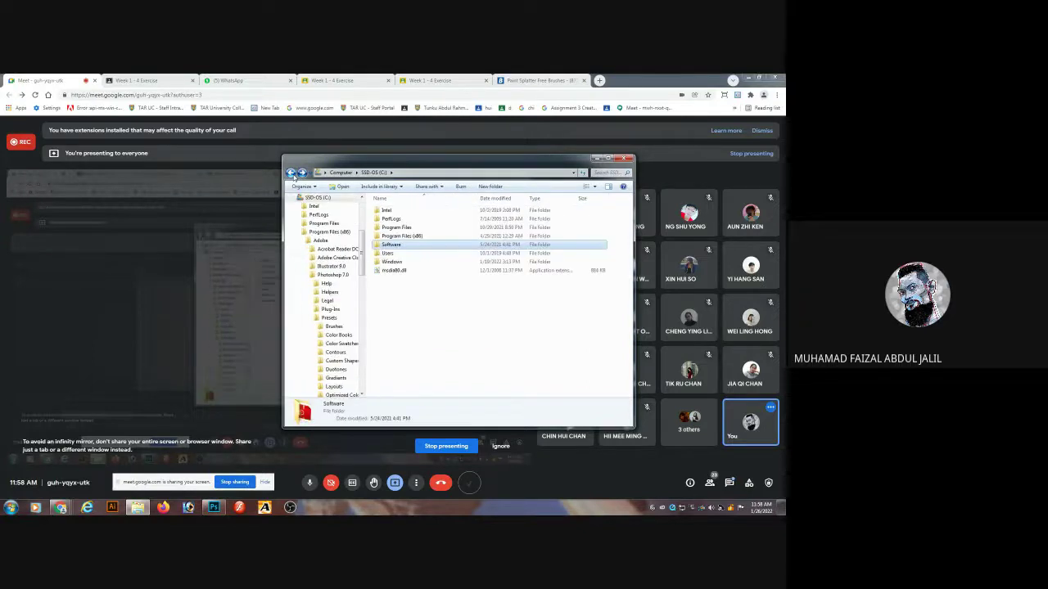
{"action": "double_click", "coordinate": [390, 262]}
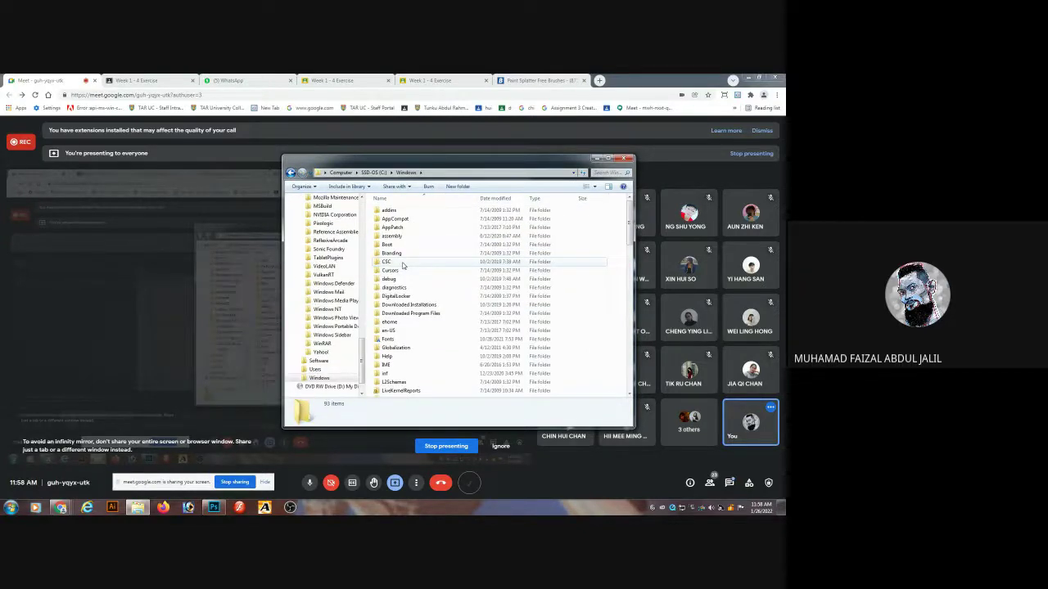
{"action": "left_click", "coordinate": [291, 173]}
{"action": "left_click", "coordinate": [291, 174]}
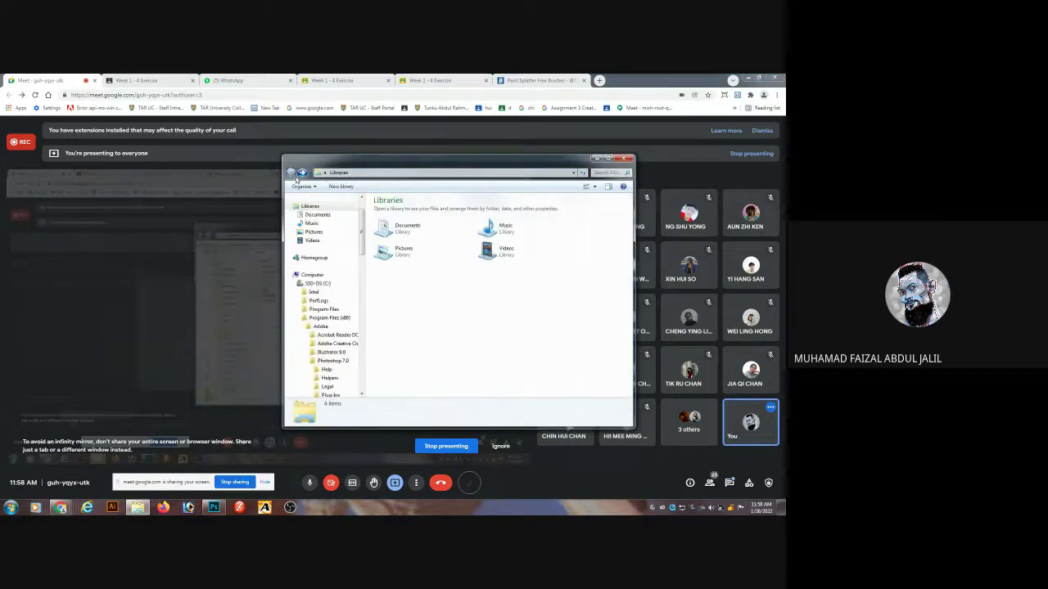
{"action": "left_click", "coordinate": [626, 158]}
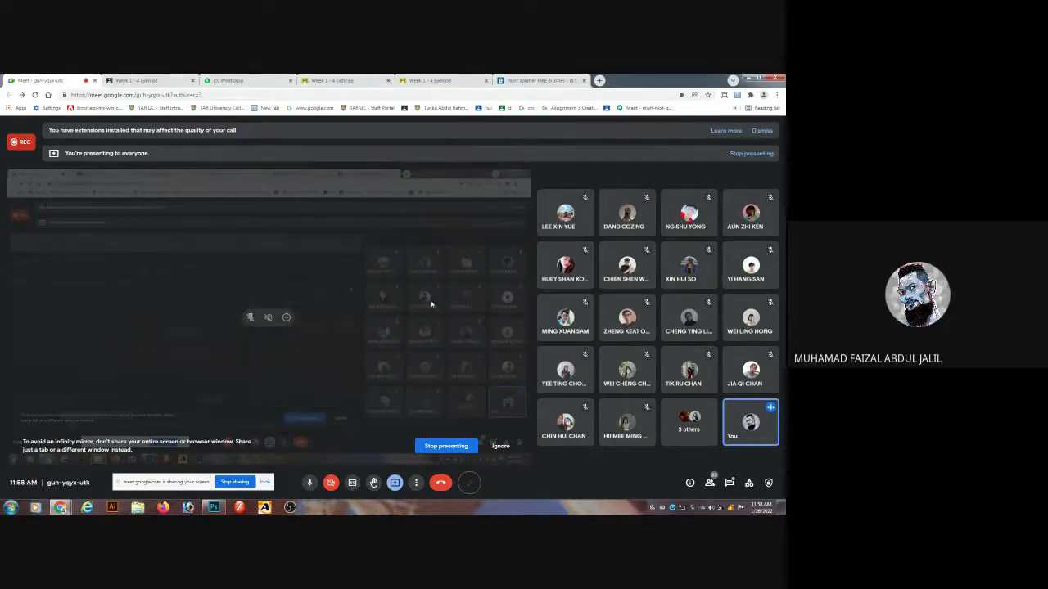
Read through the in-call messages, close them and turn on the camera.
{"action": "left_click", "coordinate": [729, 483]}
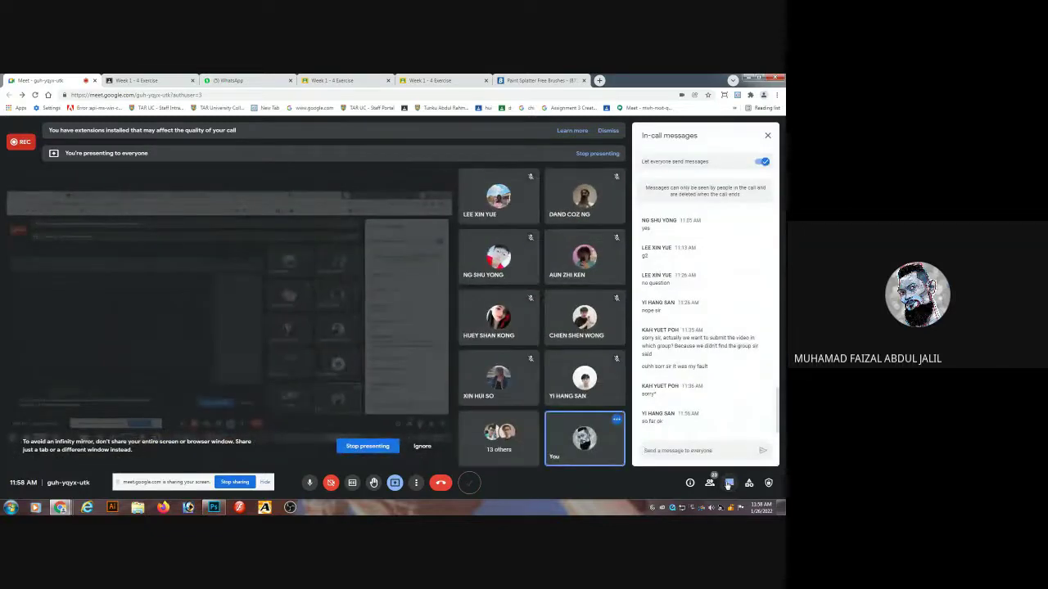
{"action": "left_click", "coordinate": [728, 483]}
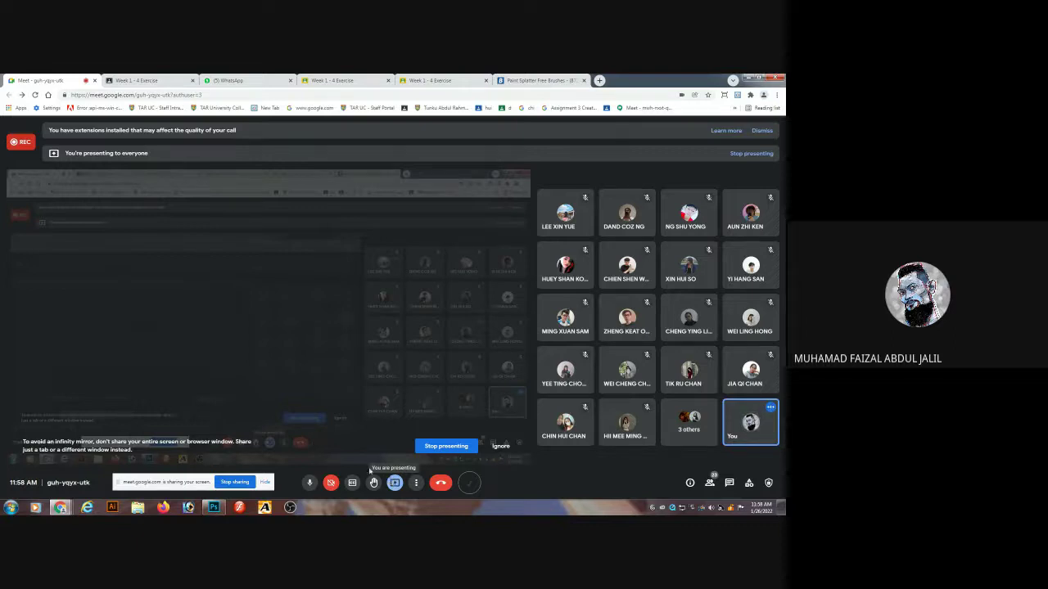
{"action": "left_click", "coordinate": [330, 482]}
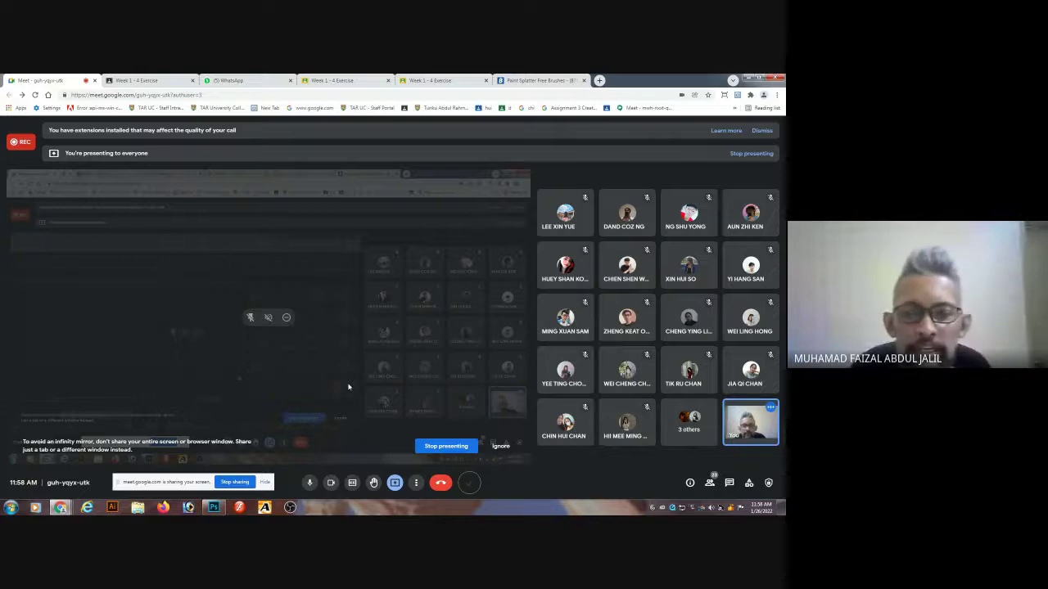
Look at the portrait in Photoshop, and return to the Google Meet browser window to close the WhatsApp tab.
{"action": "left_click", "coordinate": [215, 507]}
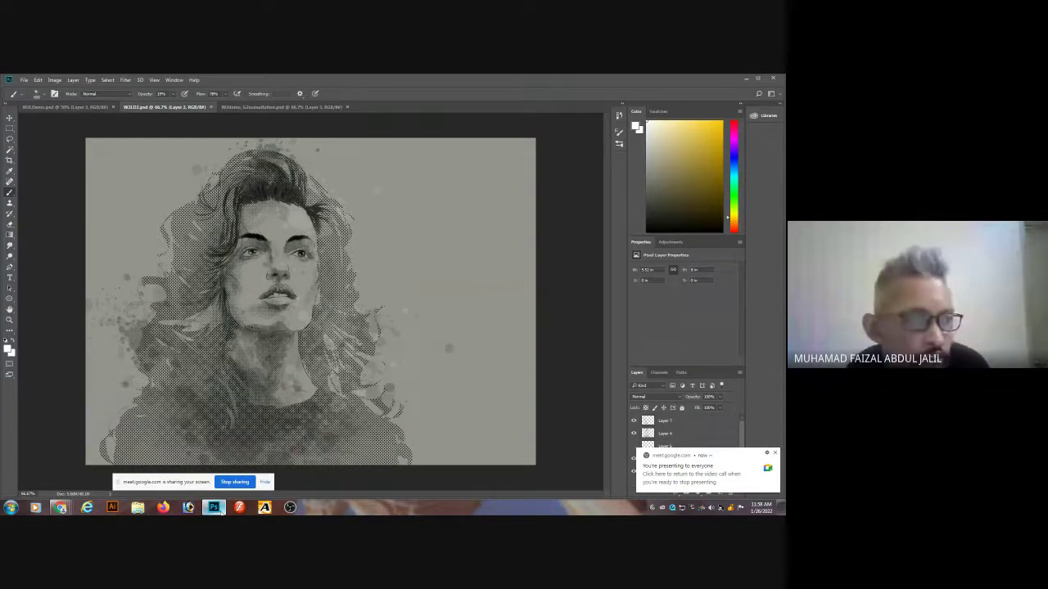
{"action": "mouse_move", "coordinate": [64, 512]}
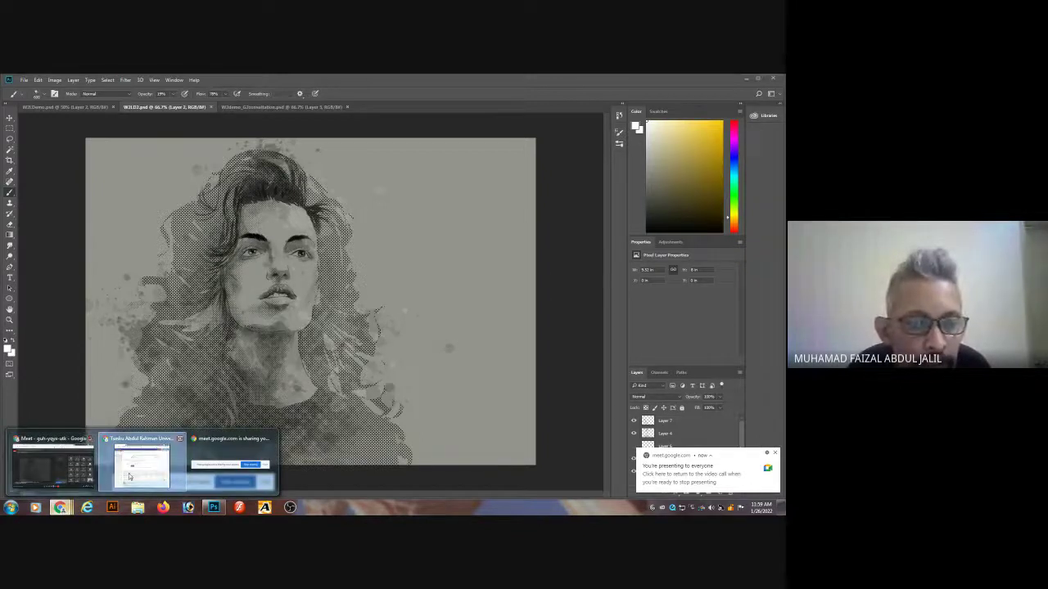
{"action": "left_click", "coordinate": [78, 473]}
{"action": "left_click_drag", "start_coordinate": [249, 81], "coordinate": [662, 116]}
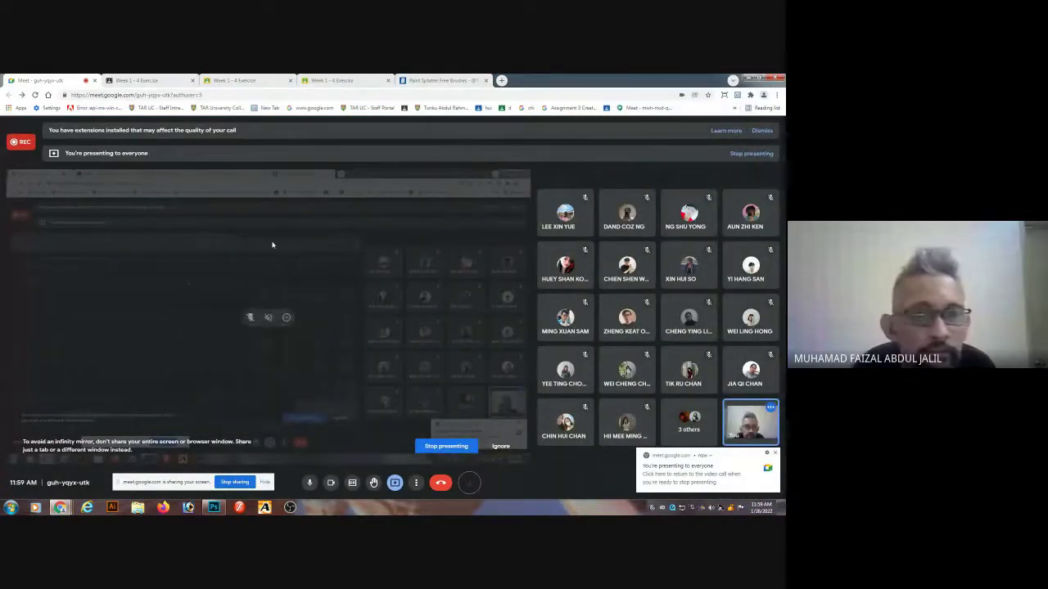
Look through the Brusheezy page of free paint splatter brushes and close its tab.
{"action": "left_click", "coordinate": [448, 81]}
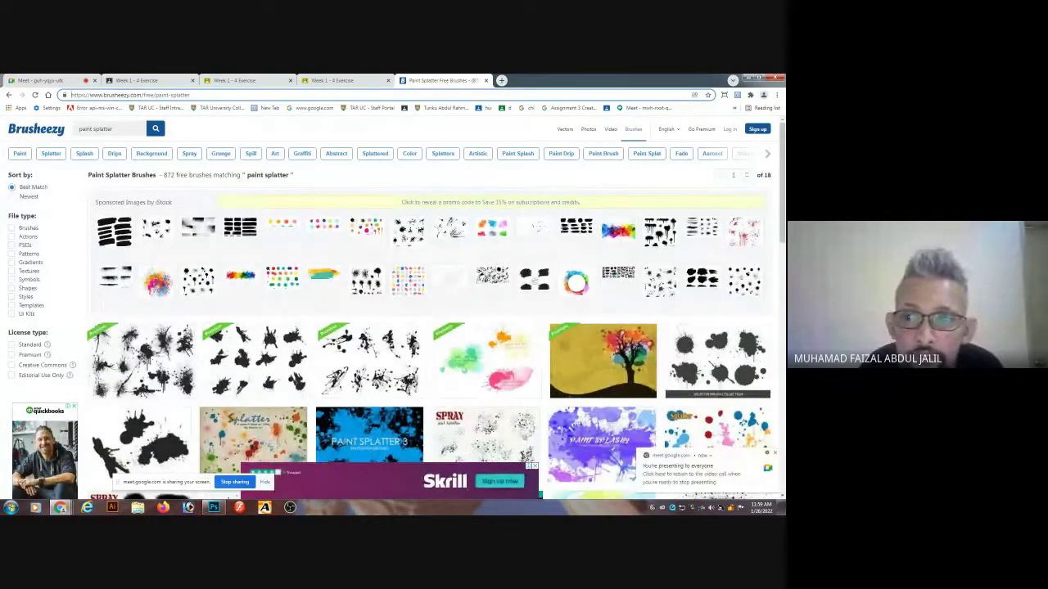
{"action": "scroll", "coordinate": [741, 197], "scroll_direction": "down", "scroll_amount": 10}
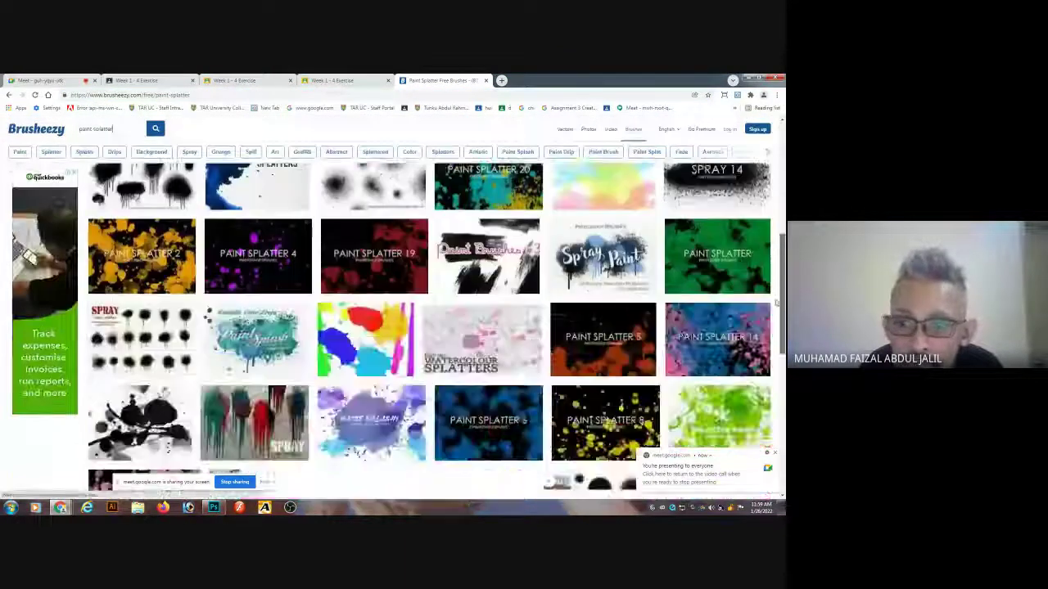
{"action": "scroll", "coordinate": [635, 158], "scroll_direction": "down", "scroll_amount": 3}
{"action": "scroll", "coordinate": [635, 159], "scroll_direction": "up", "scroll_amount": 12}
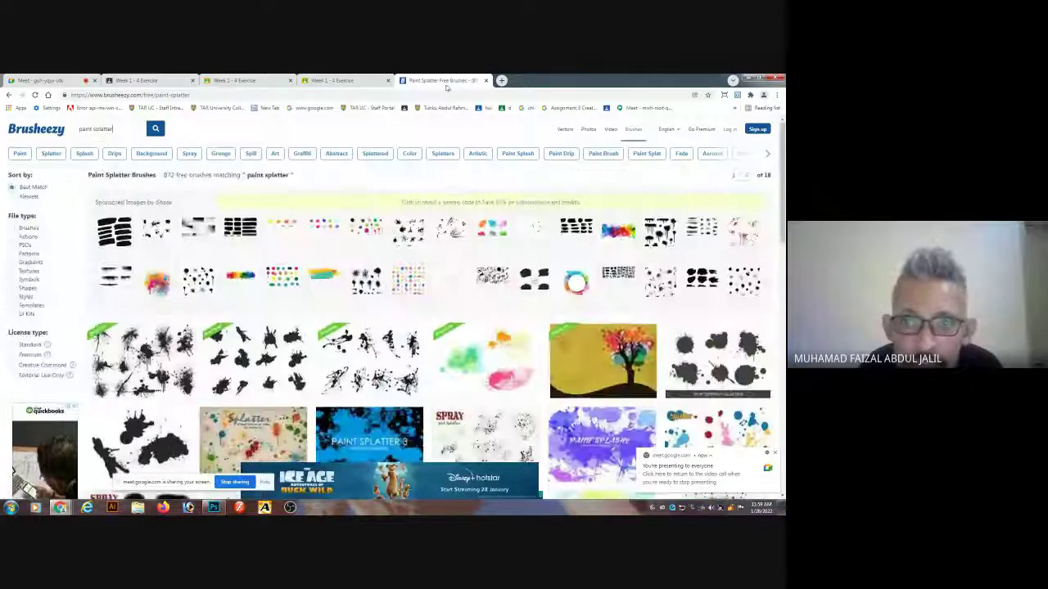
{"action": "left_click", "coordinate": [485, 81]}
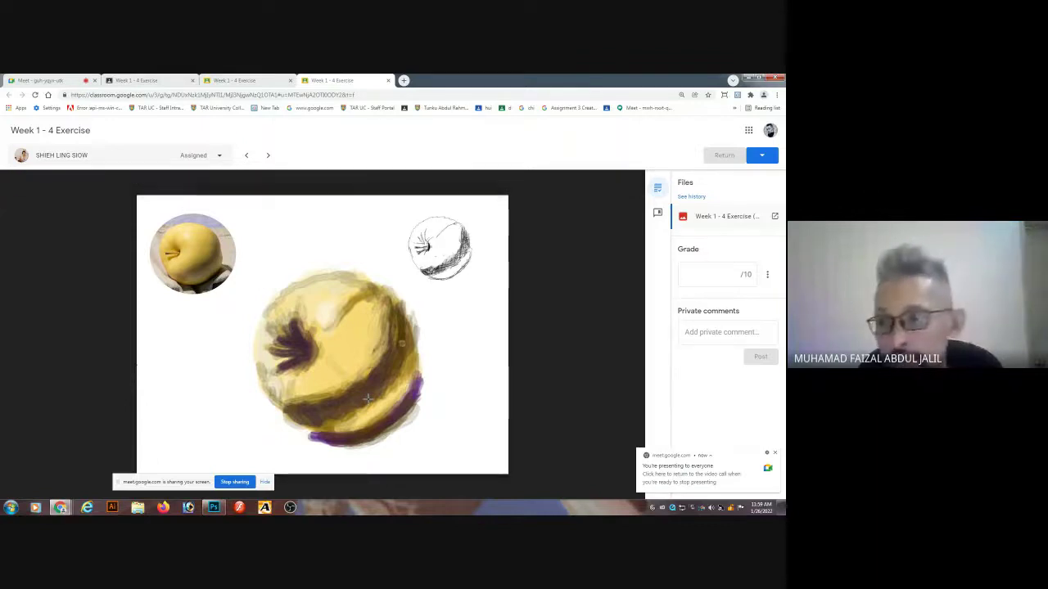
Return to the Google Meet call and stop presenting the screen.
{"action": "left_click", "coordinate": [49, 80]}
{"action": "left_click", "coordinate": [394, 483]}
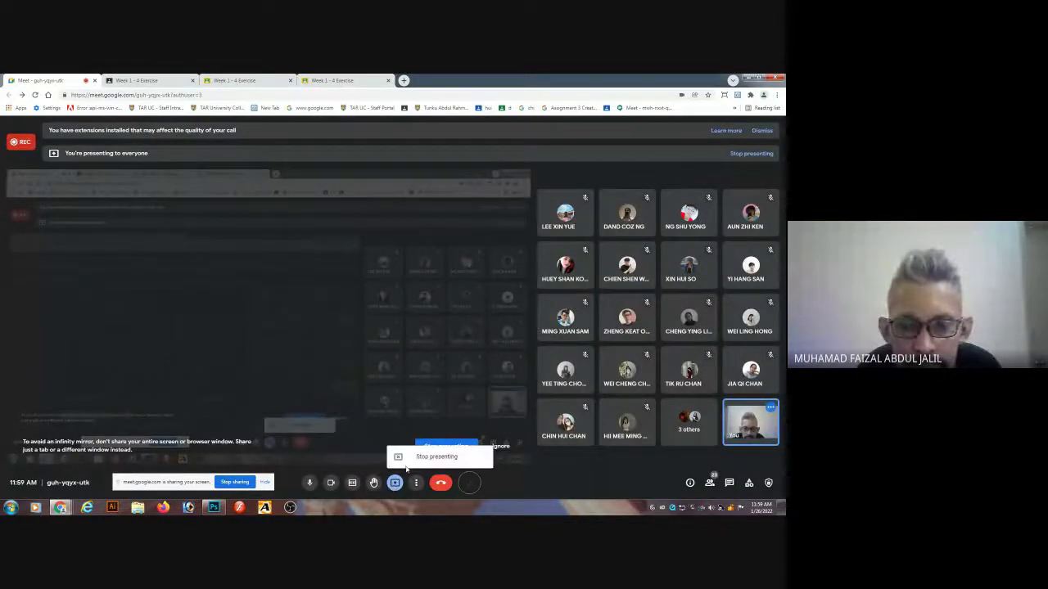